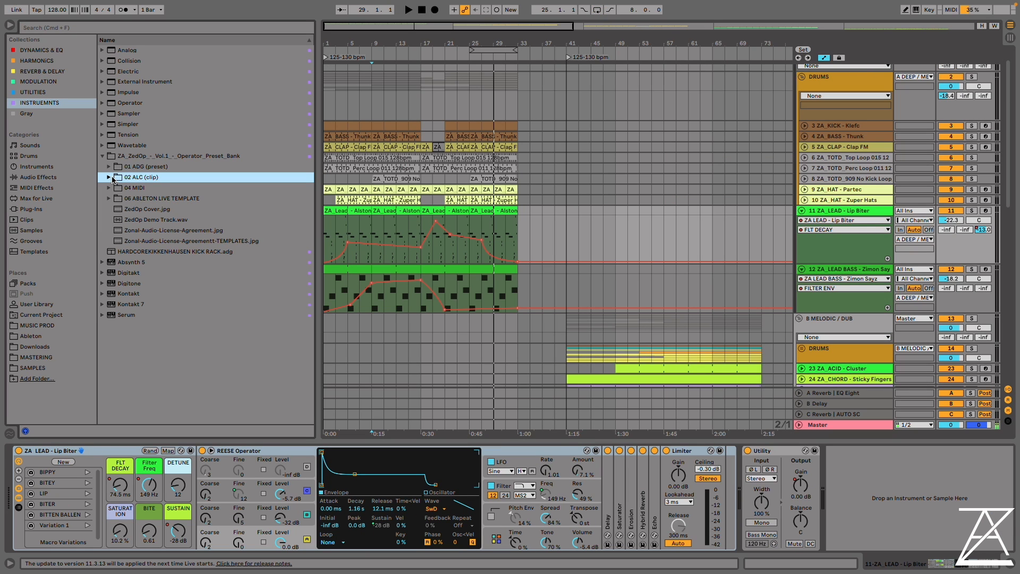
Look through the 02 ALC (clip), 04 MIDI and 01 ADG (preset) folders of the ZedOp Operator preset bank
left_click(109, 177)
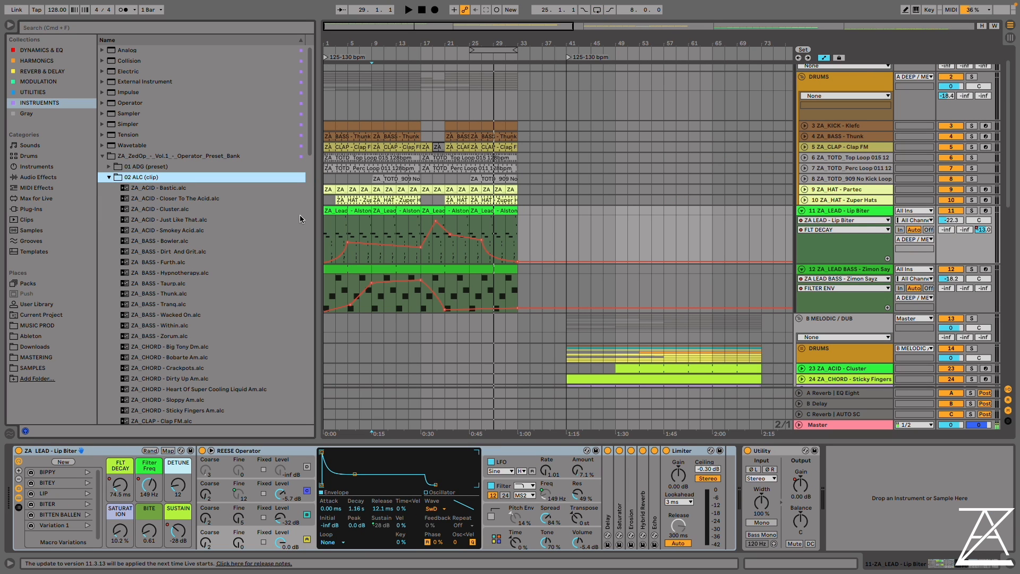
left_click(109, 177)
left_click(109, 188)
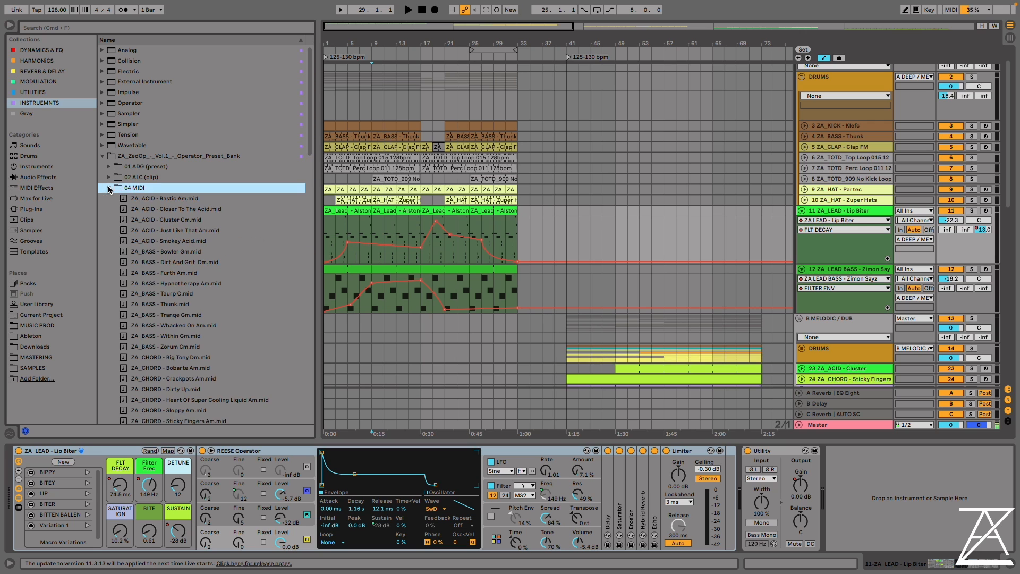
left_click(109, 188)
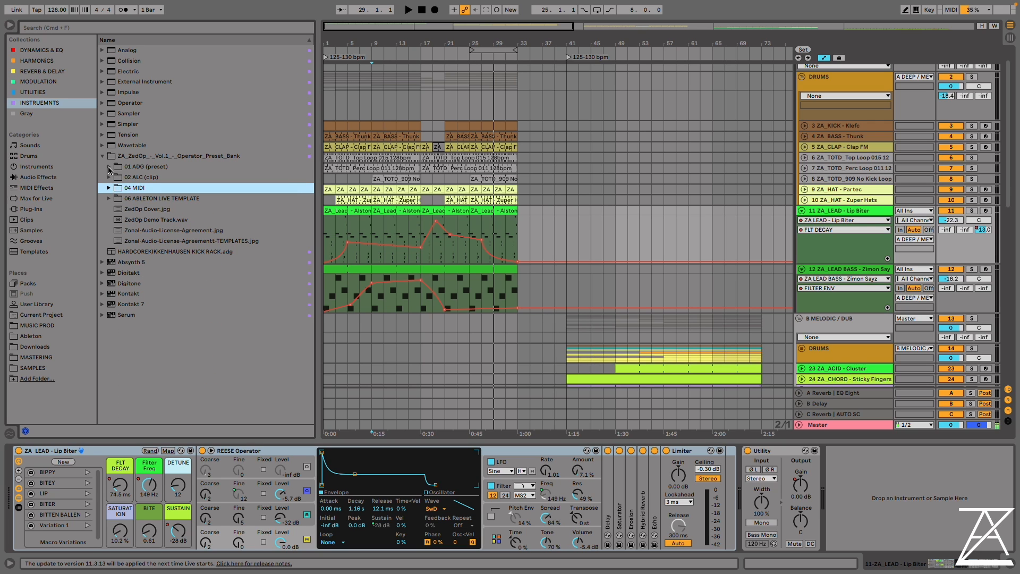
left_click(109, 167)
left_click(110, 167)
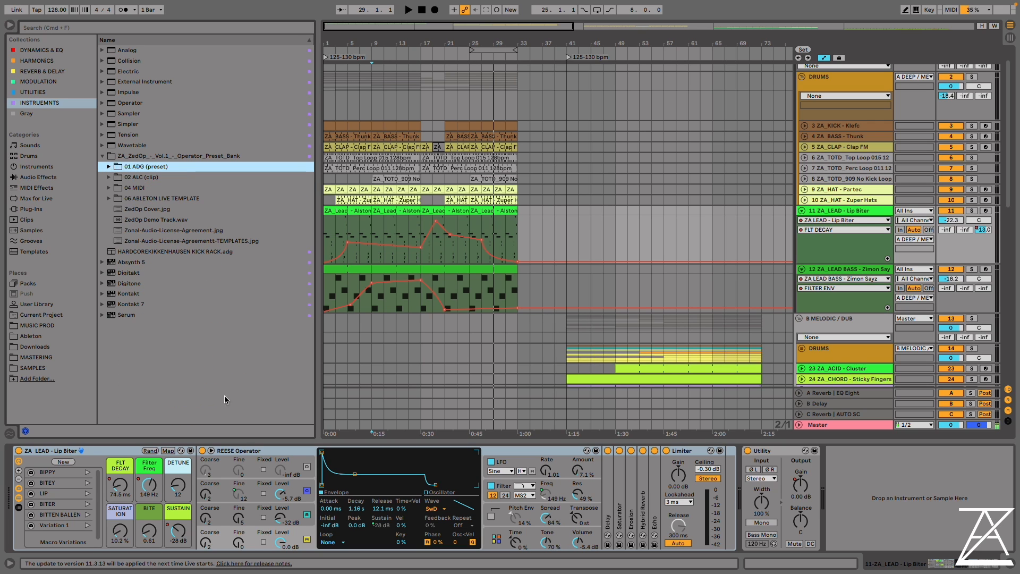
Add the ZA_CHORD - Big Tony Dm.alc clip from the 02 ALC (clip) folder as a new track at bar 17 and unfold it
left_click(109, 177)
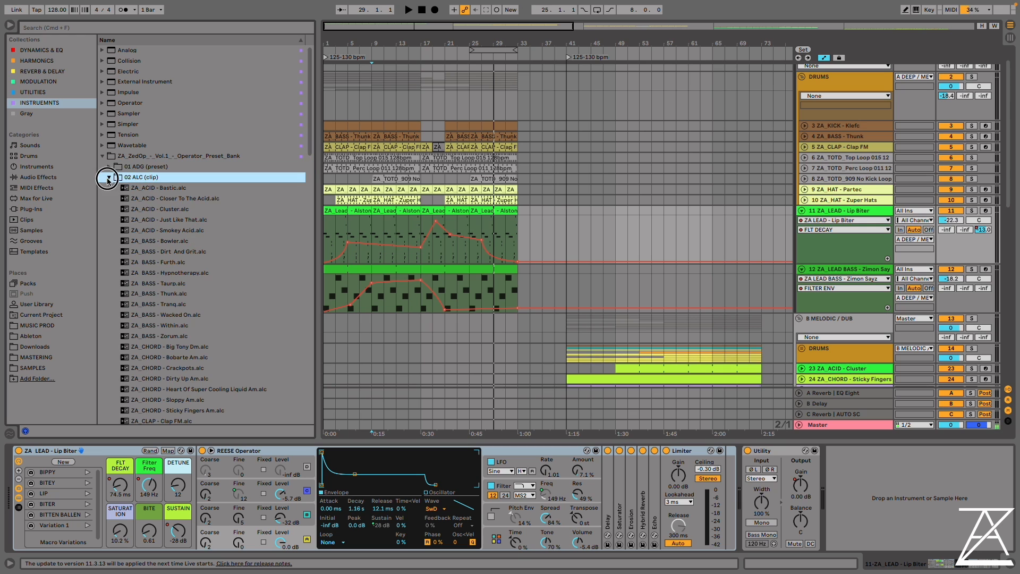
scroll(501, 291, "down", 10)
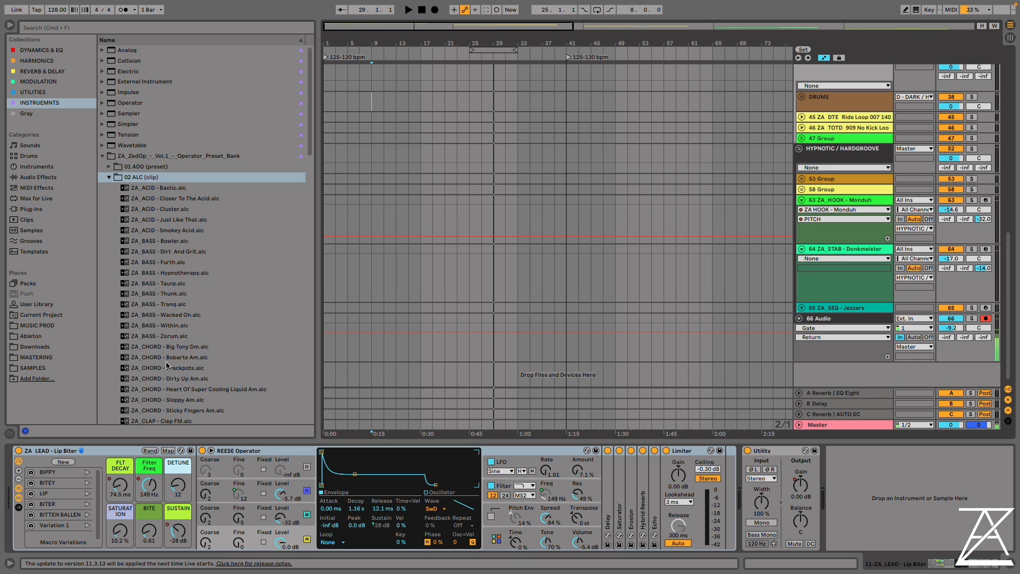
left_click(189, 343)
left_click_drag(190, 342, 422, 369)
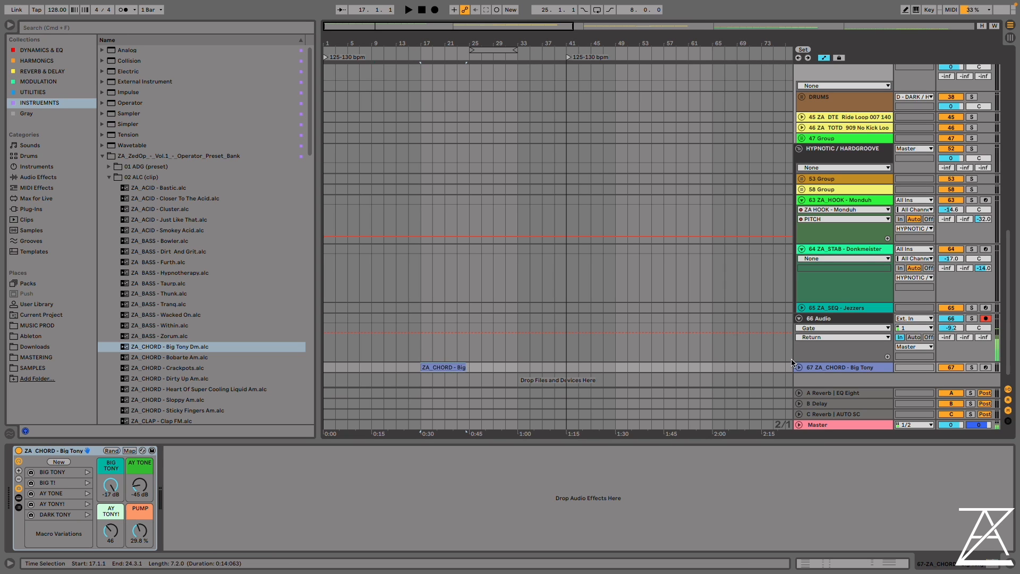
left_click(799, 366)
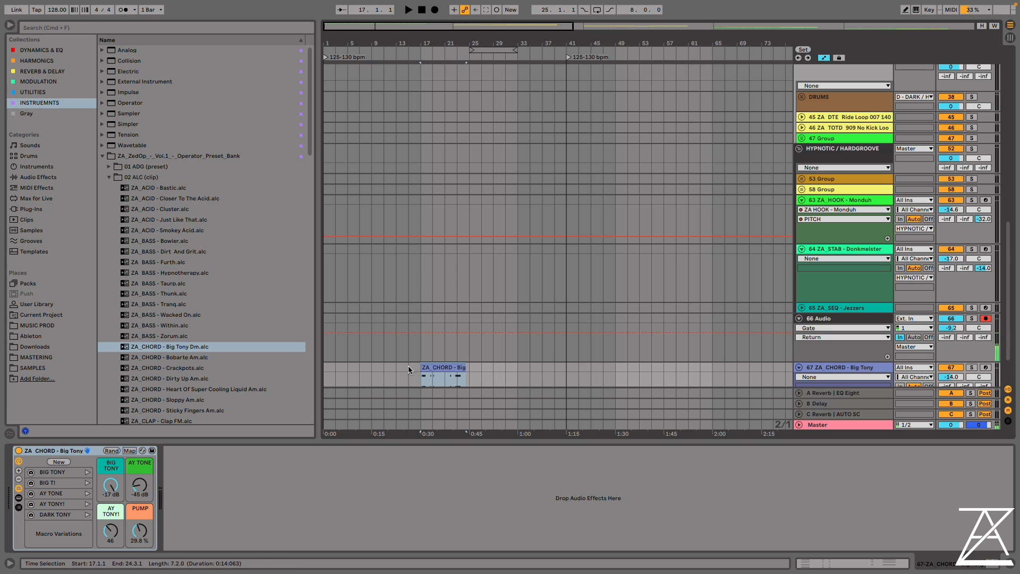
Play the Big Tony chord track in solo for a moment, then stop playback
scroll(454, 373, "down", 2)
key("space")
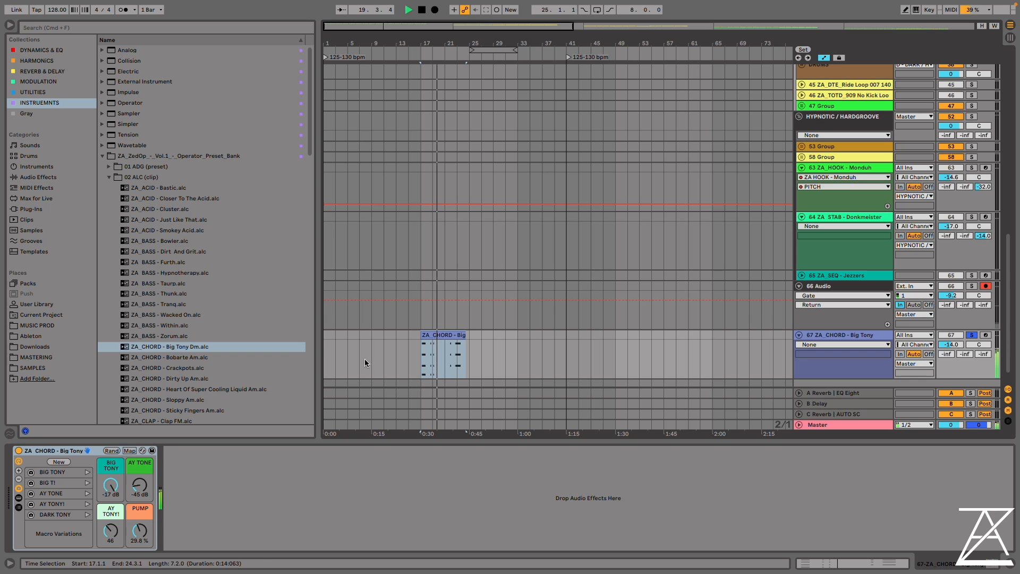
key("space")
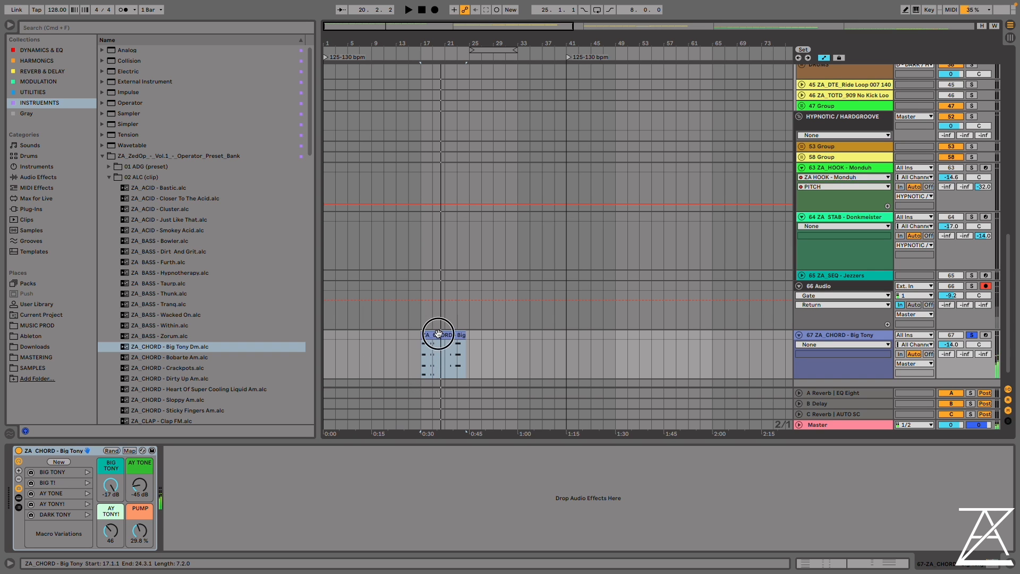
Extend the Big Tony chord clip to bar 25 and loop the arrangement over its eight bars from bar 17
left_click(438, 333)
key("ctrl+l")
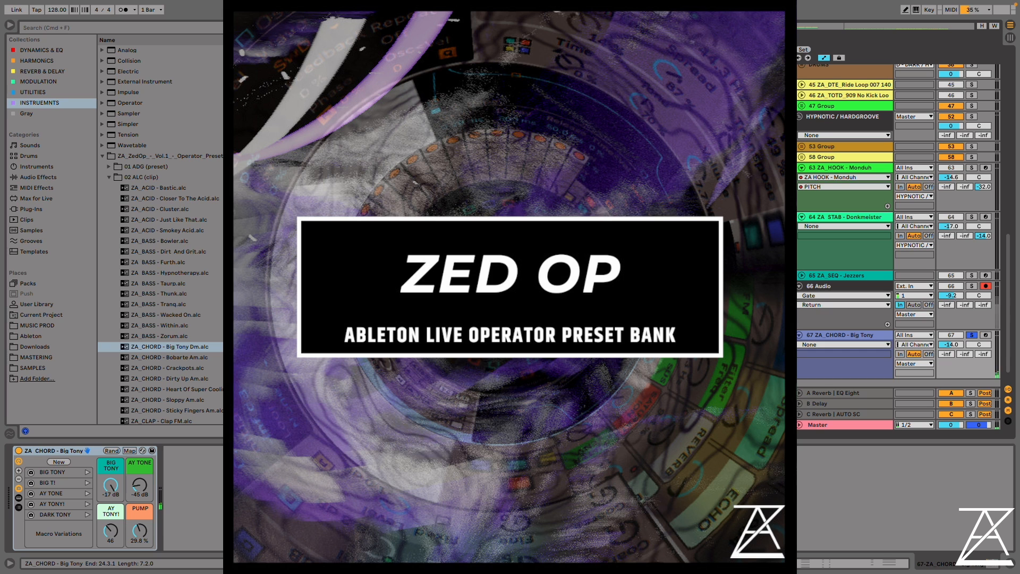
key("super+l")
Audition the Big Tony rack's macro variations BIG T!, AY TONE and AY TONY! during looped playback, then stop
key("space")
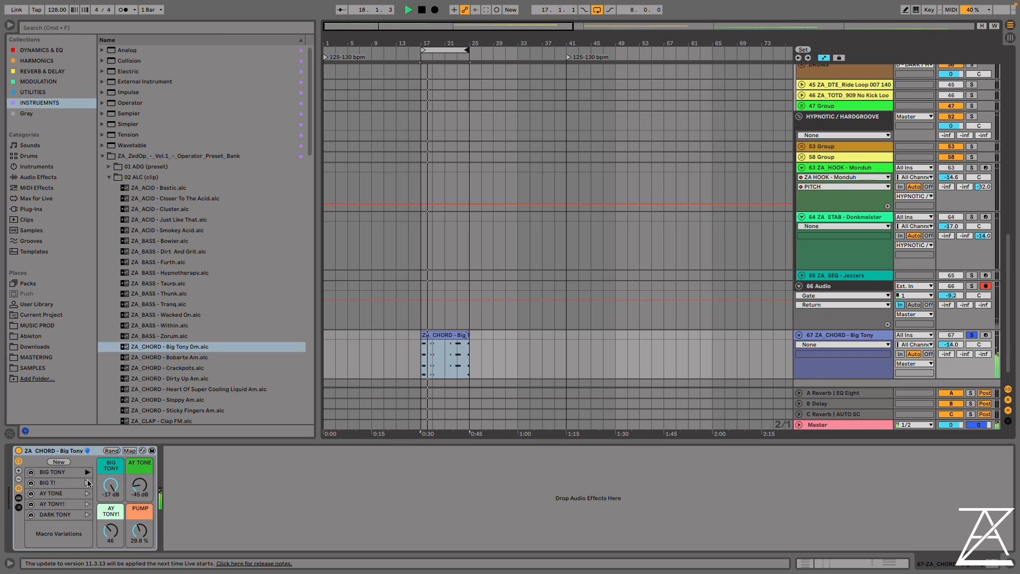
left_click(87, 482)
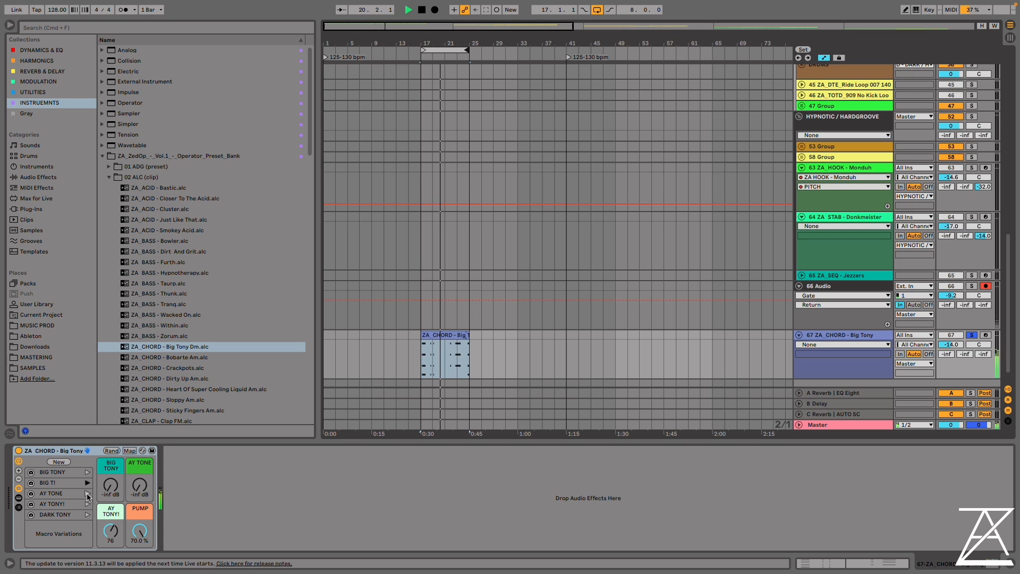
left_click(88, 493)
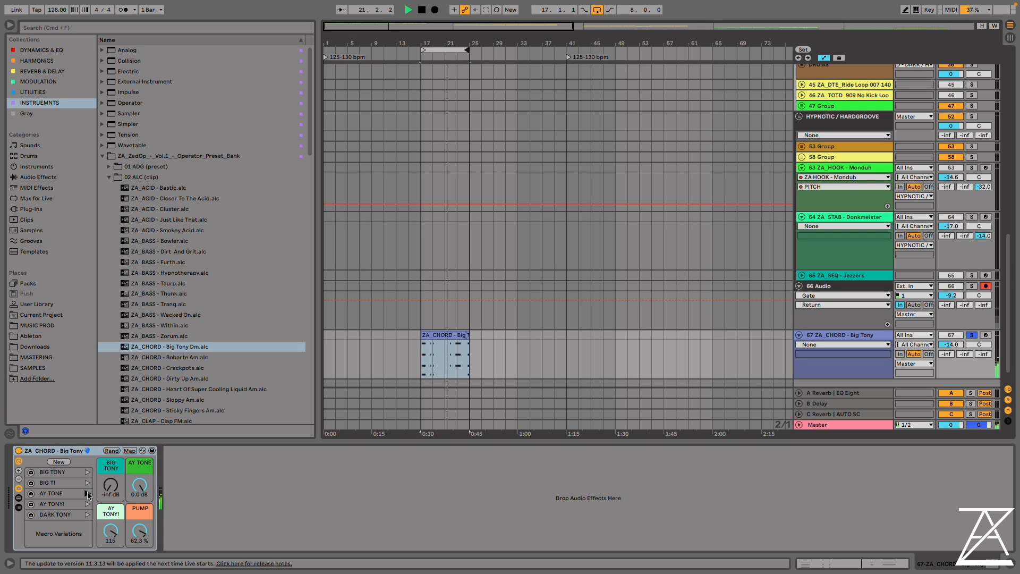
left_click(88, 504)
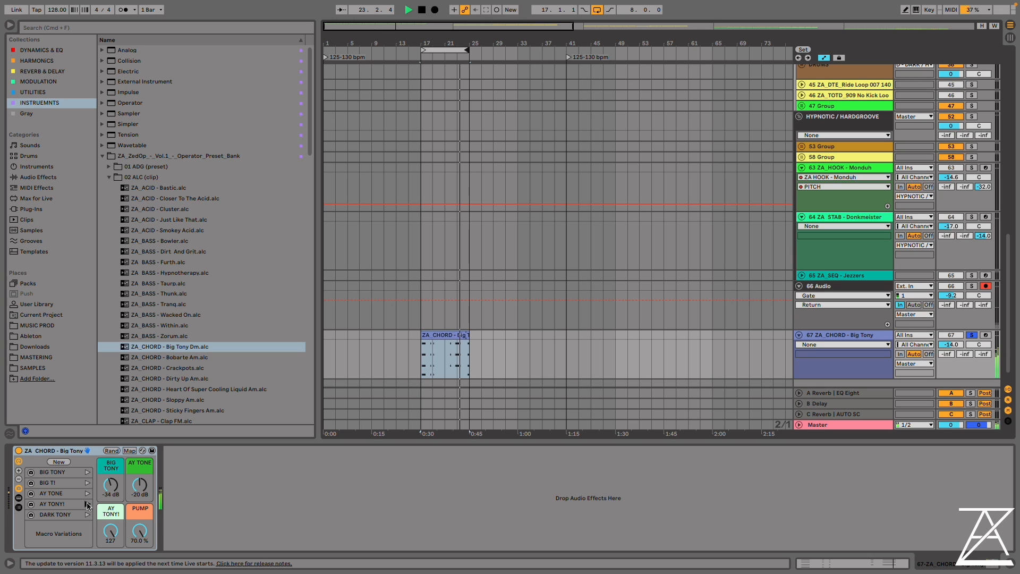
key("space")
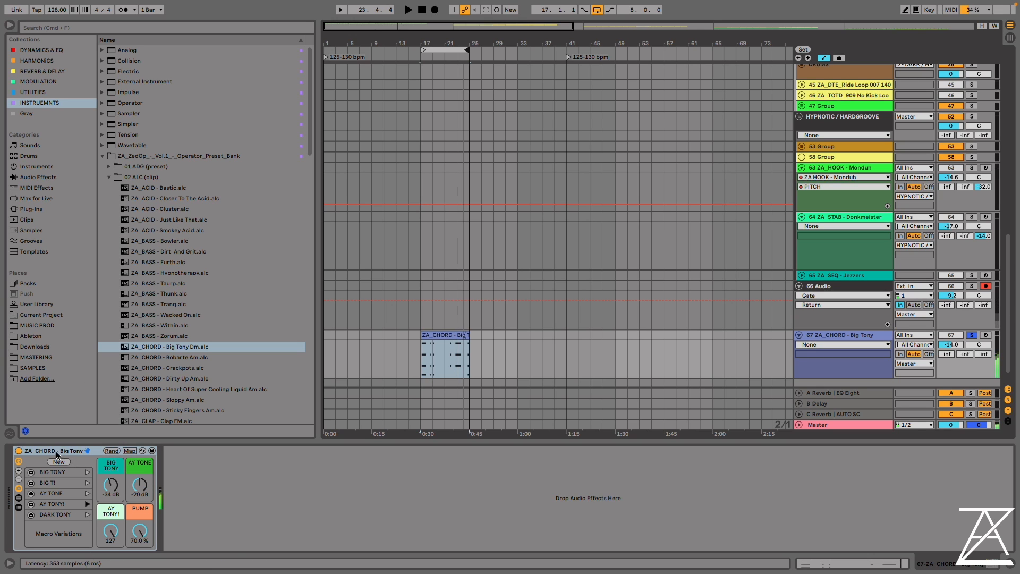
Delete the Big Tony chord clip and its track from the arrangement
key("Delete")
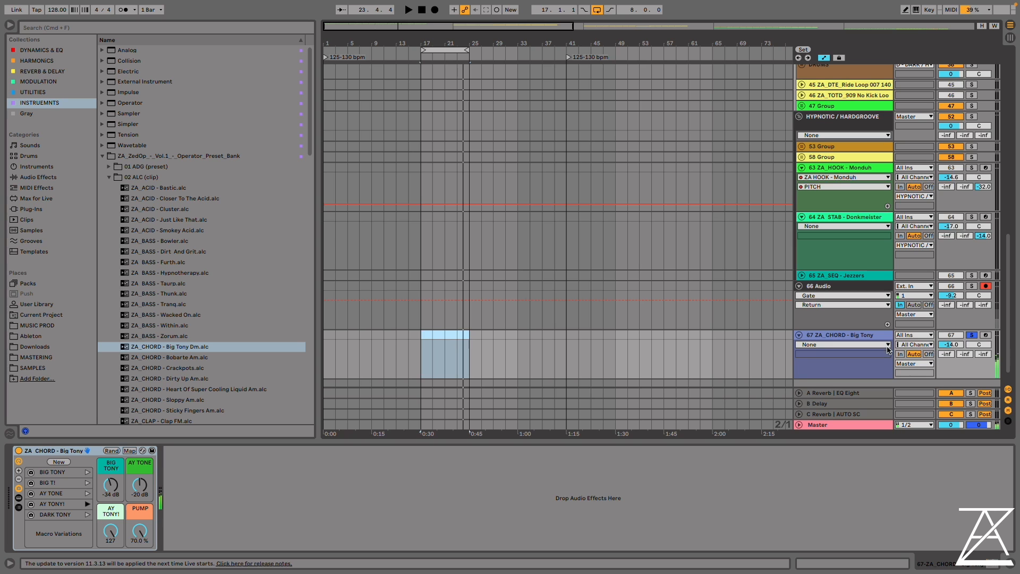
left_click(872, 336)
key("Delete")
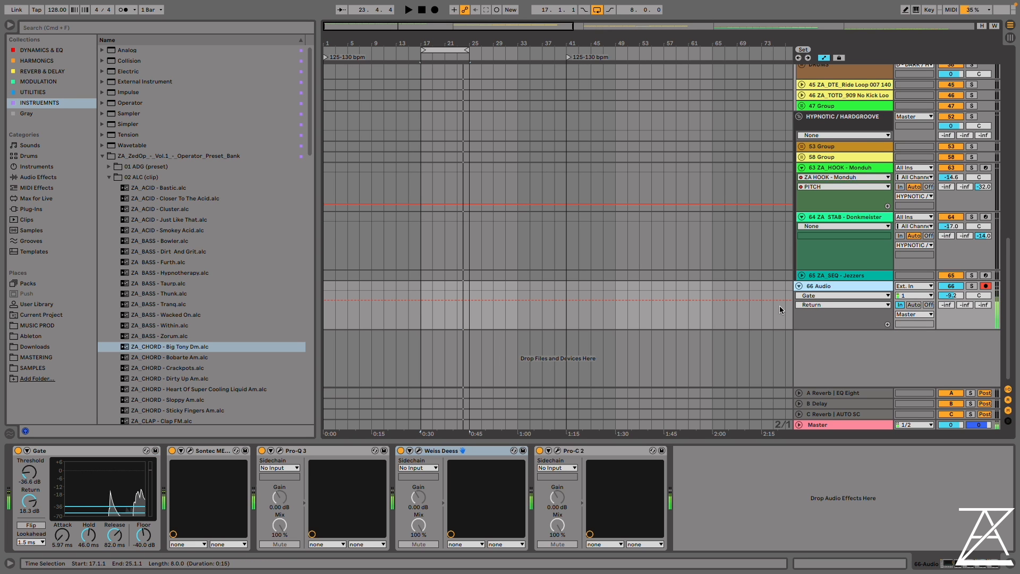
Examine the list of macro variations in the rack of the ZA_BASS - Thunk track
scroll(438, 263, "up", 15)
scroll(525, 292, "up", 1)
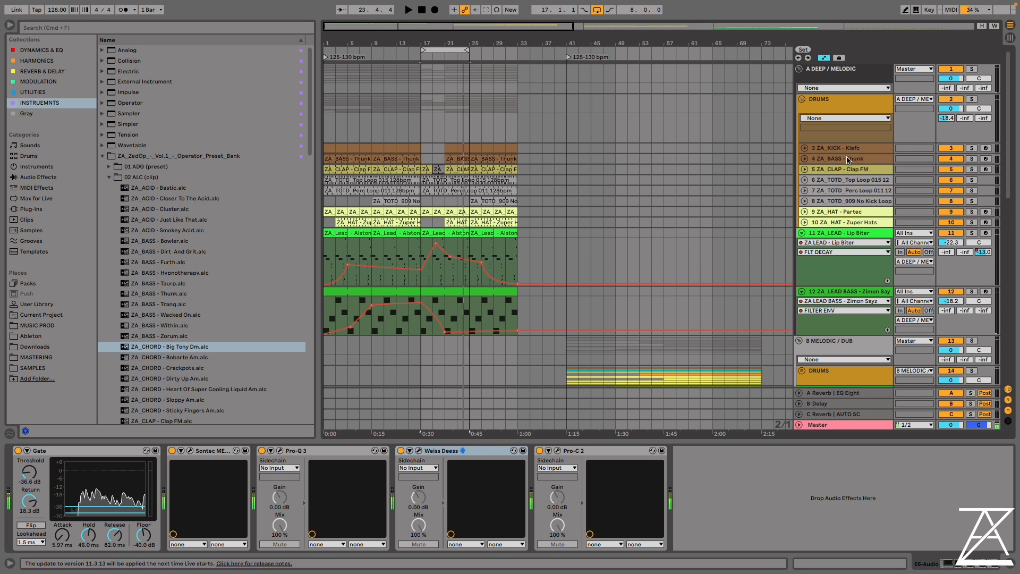
left_click(847, 159)
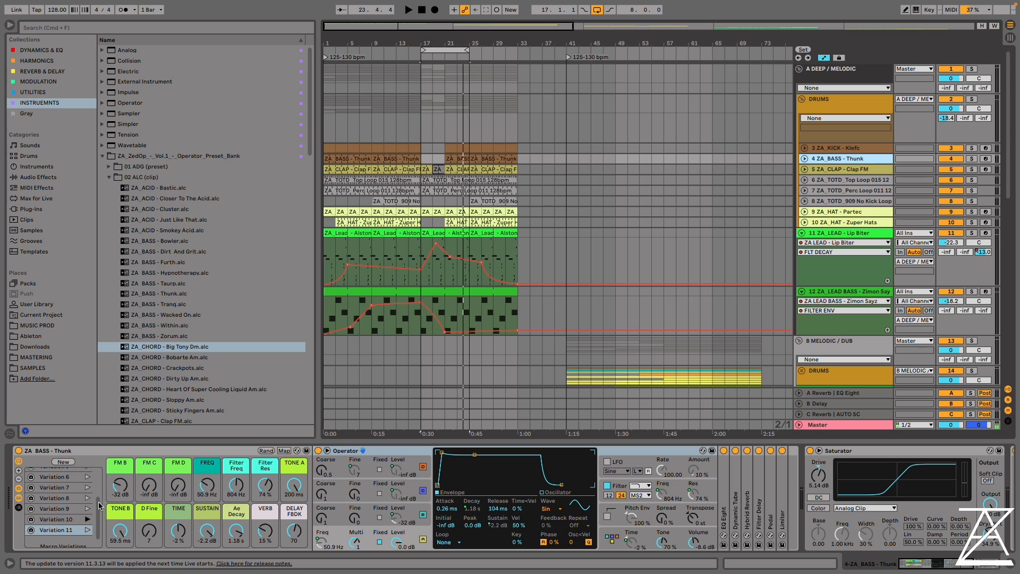
scroll(65, 504, "up", 3)
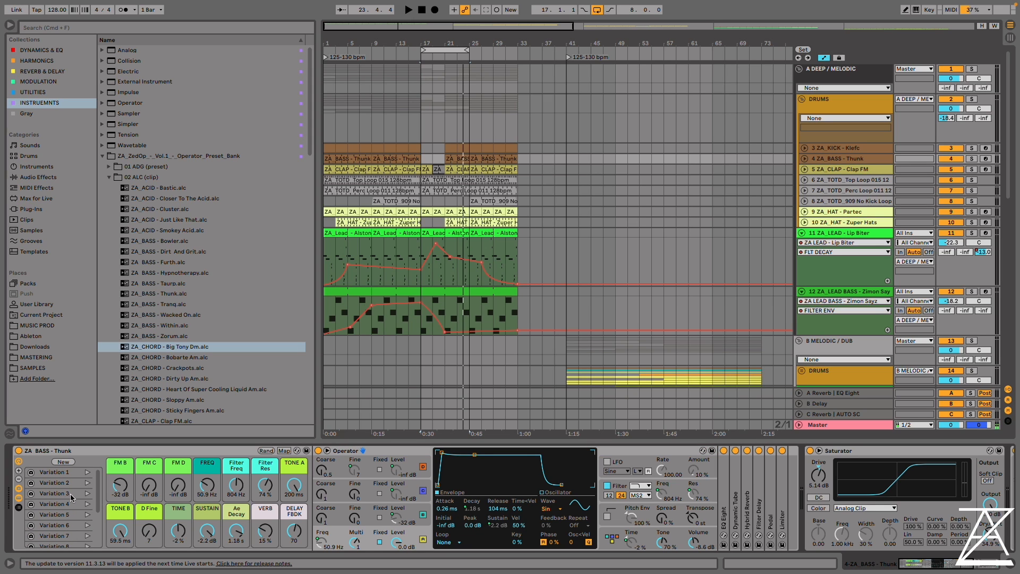
scroll(70, 508, "down", 3)
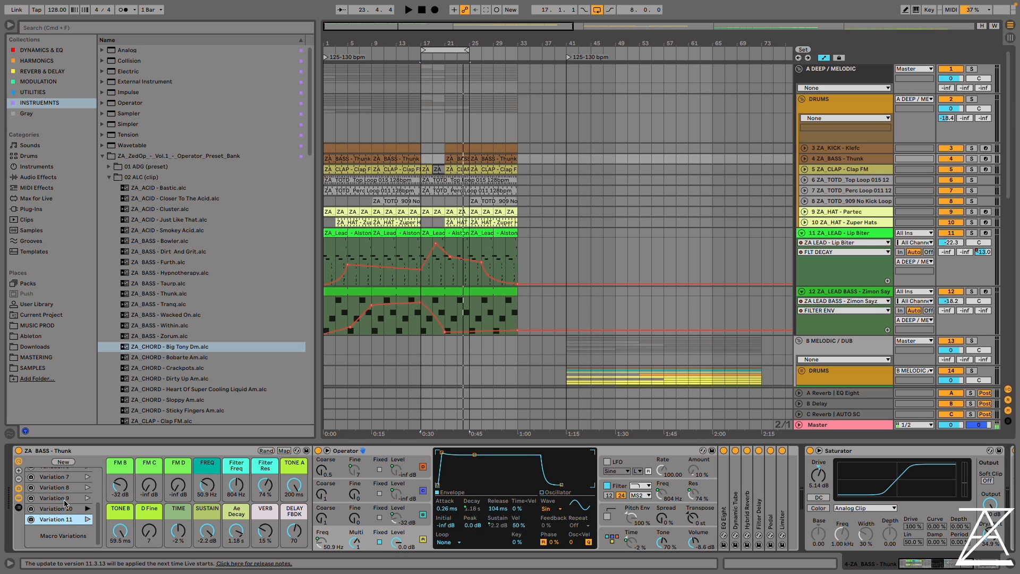
scroll(67, 504, "up", 3)
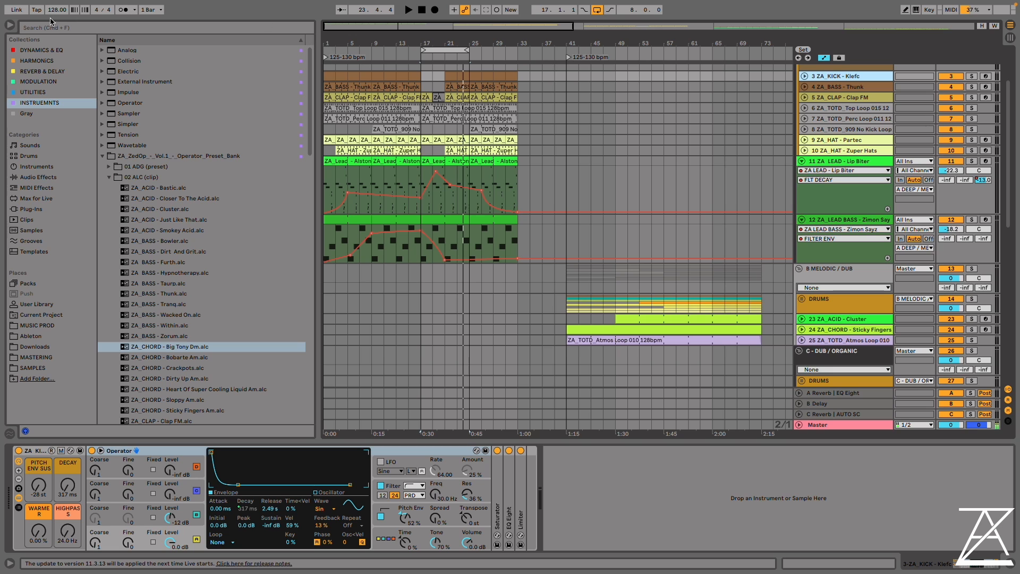
Hide the browser and look over the template's track groups in the widened arrangement
left_click(9, 25)
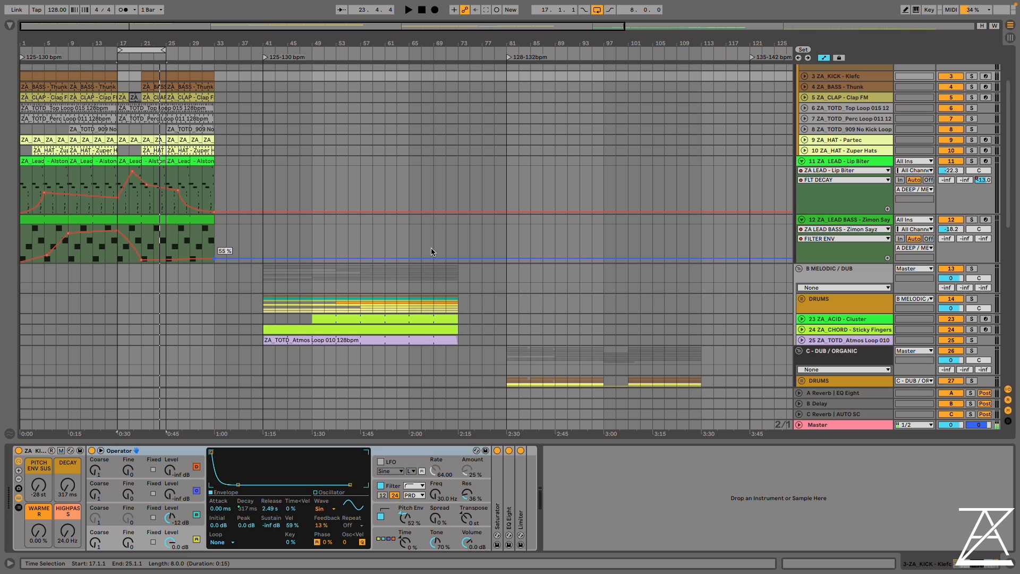
scroll(381, 151, "down", 3)
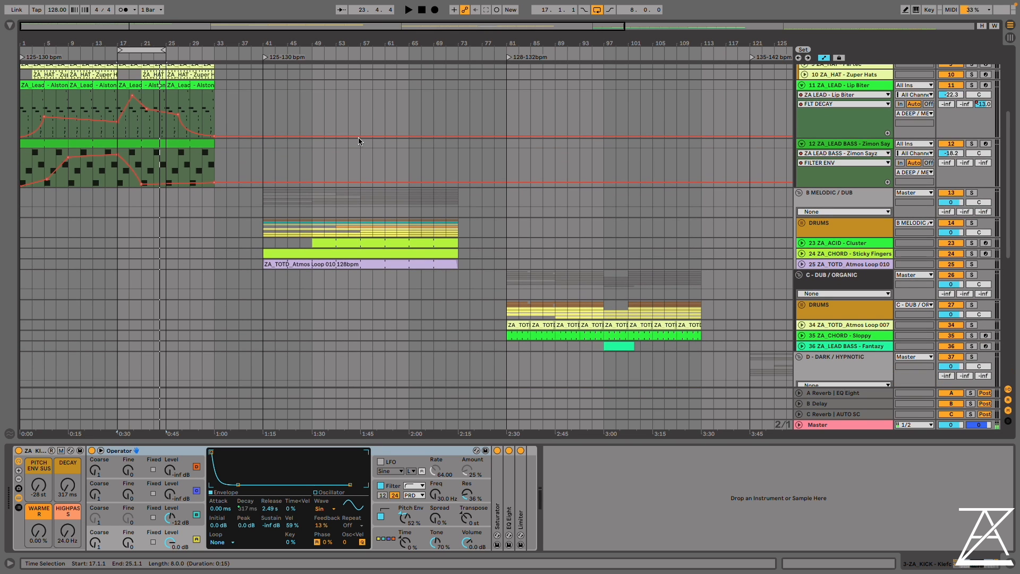
scroll(359, 141, "up", 3)
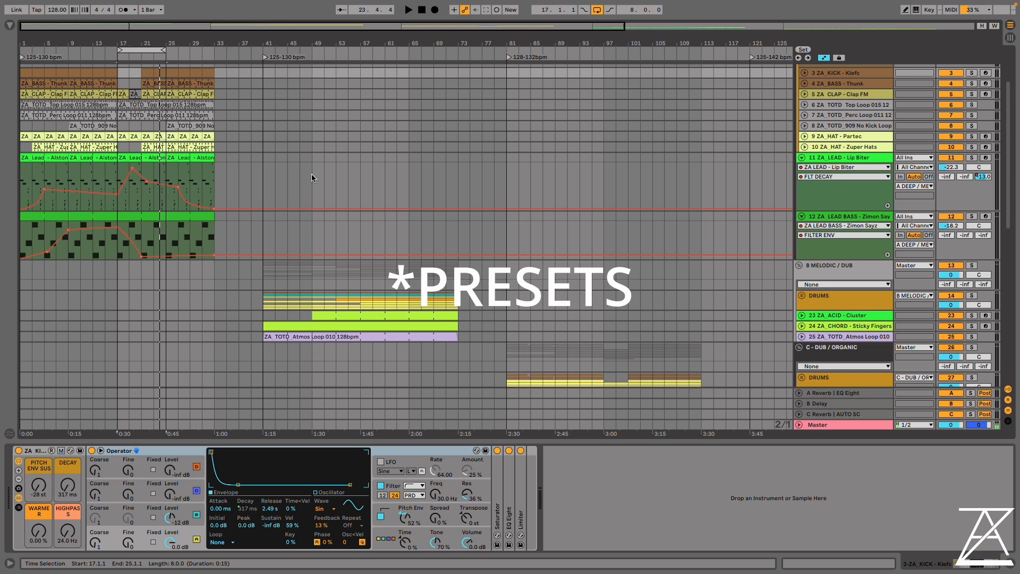
scroll(311, 175, "up", 4)
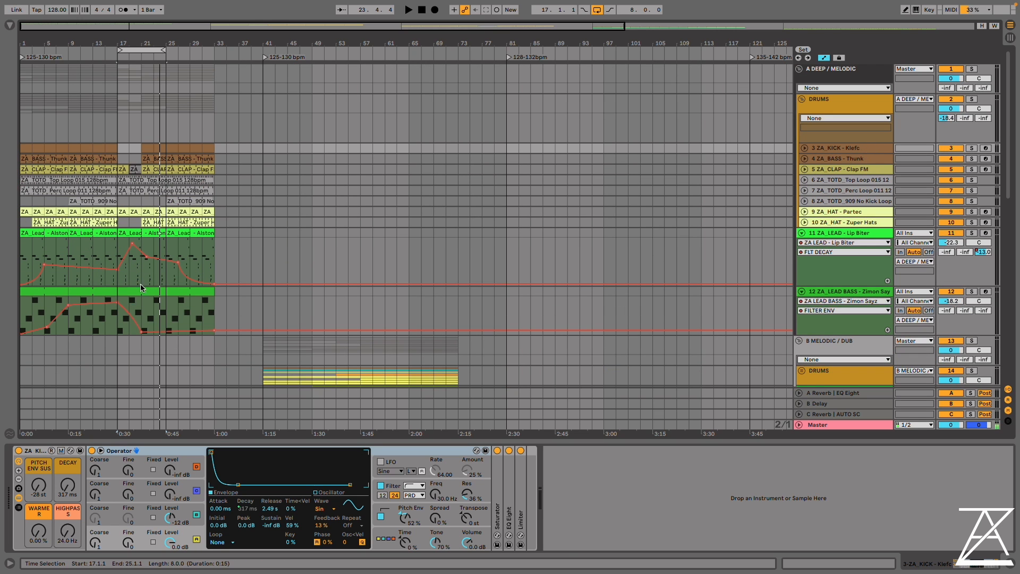
Select the ZA_TOTD Top Loop, Perc Loop and 909 No Kick Loop tracks in the deep/melodic DRUMS group and view their effects
left_click(836, 181)
left_click(839, 201)
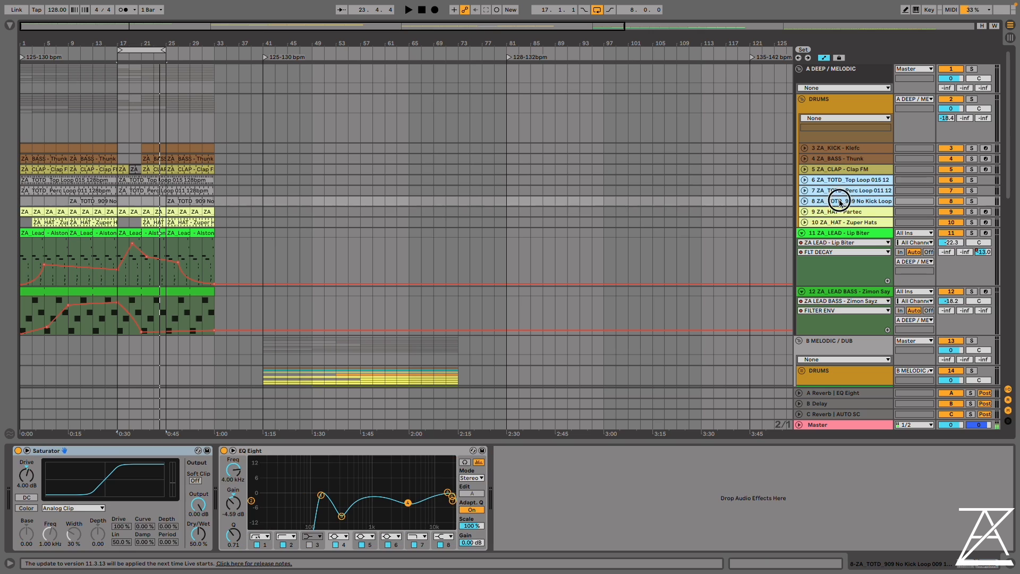
left_click(837, 184, "shift")
left_click(838, 182)
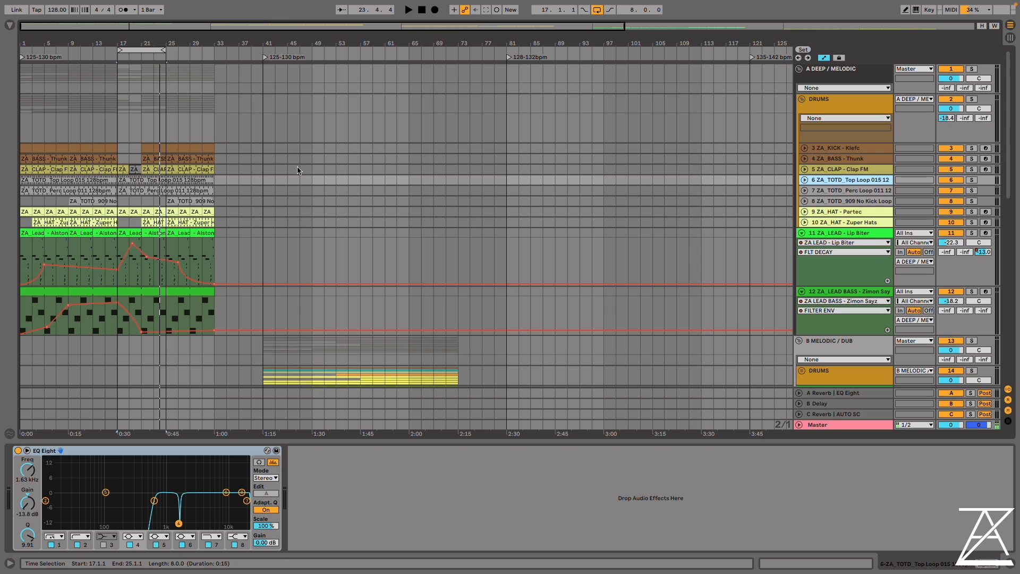
left_click(179, 110)
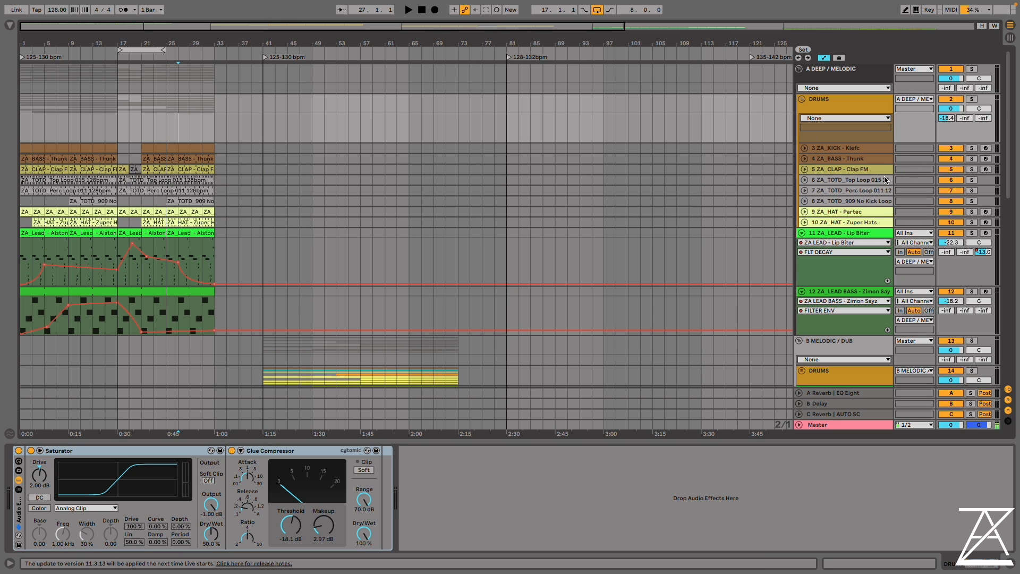
left_click(878, 184)
left_click(869, 202)
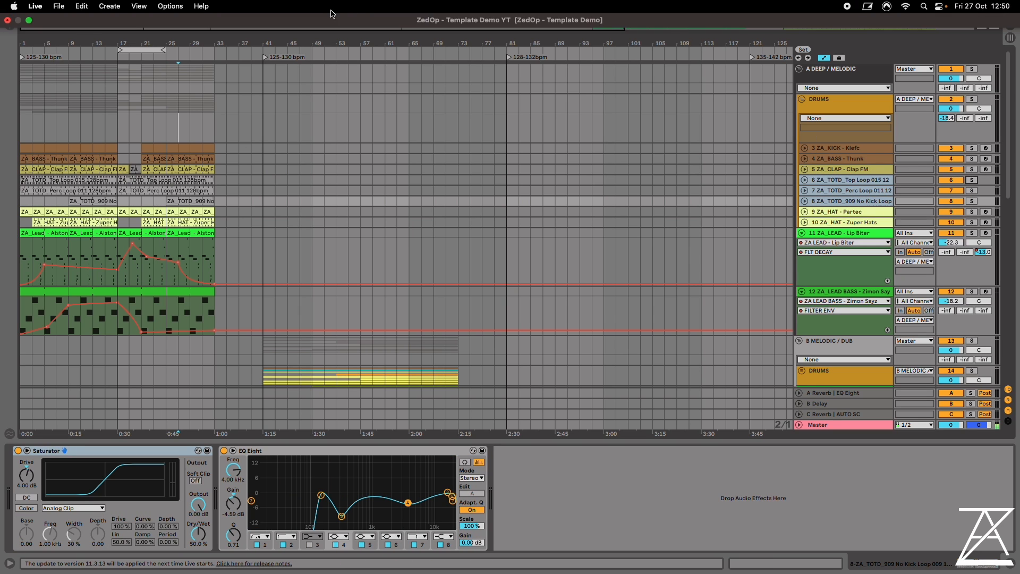
Play the deep/melodic section from bar 25, auditioning the three ZA_TOTD loop tracks in solo, and mute them within the full mix
left_click(170, 112)
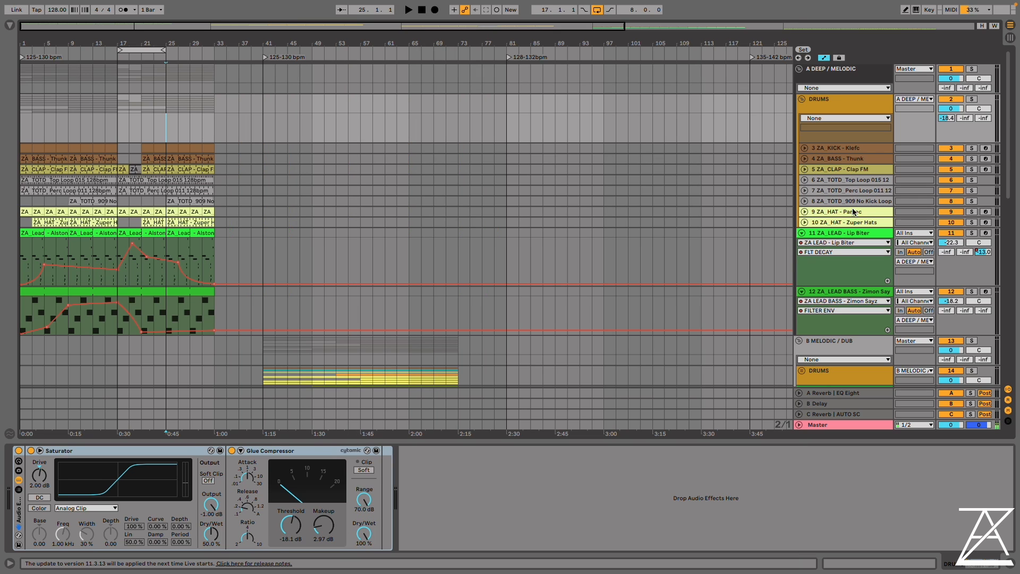
key("space")
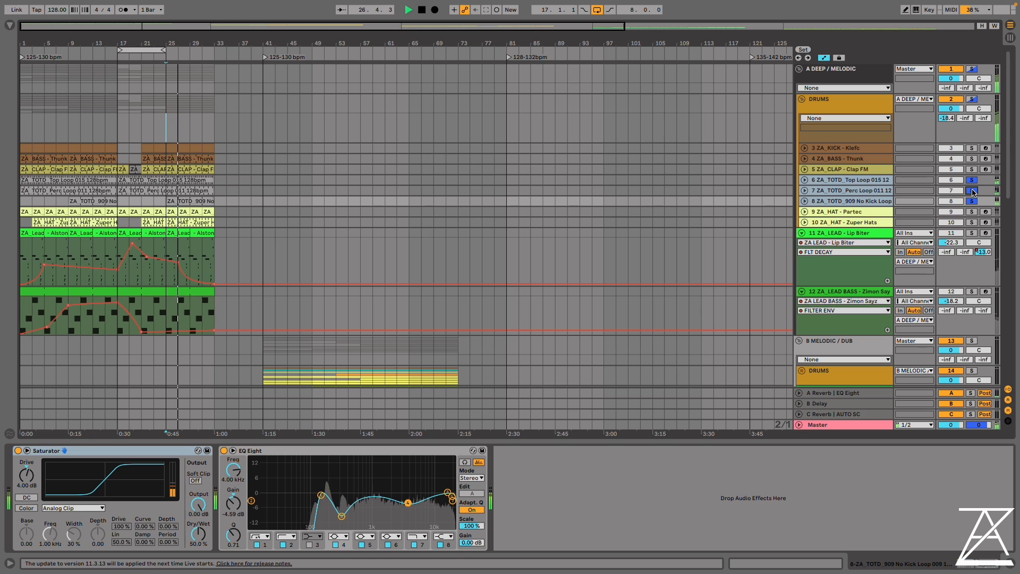
left_click(971, 191)
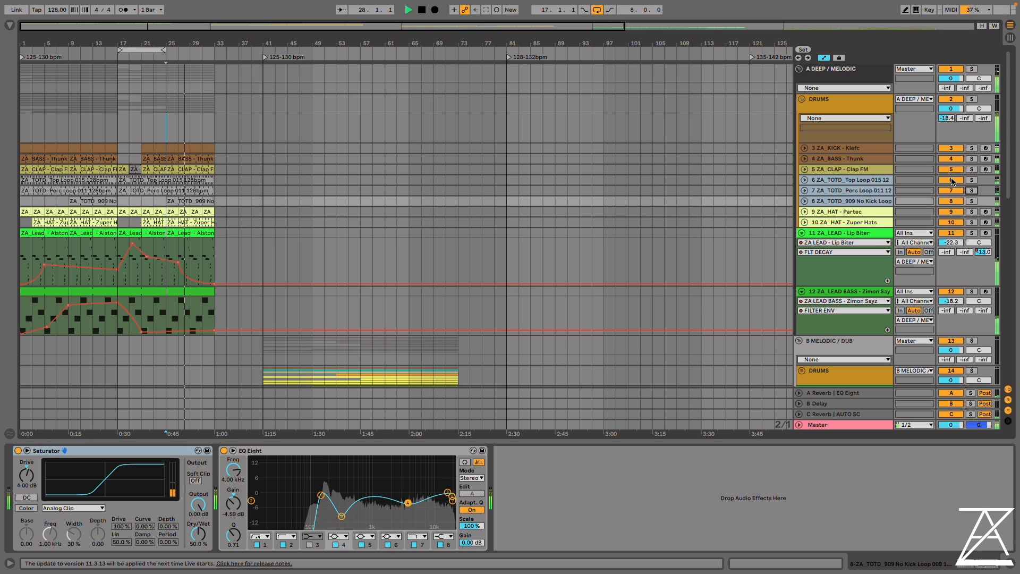
left_click(950, 180)
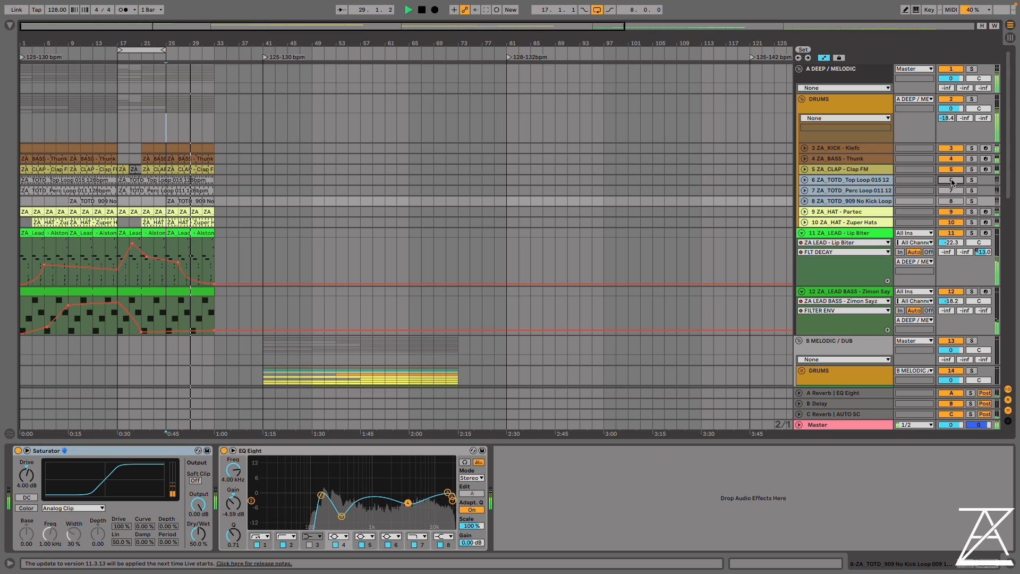
Unmute the three ZA_TOTD loop tracks in the deep/melodic DRUMS group and stop playback
left_click(951, 180)
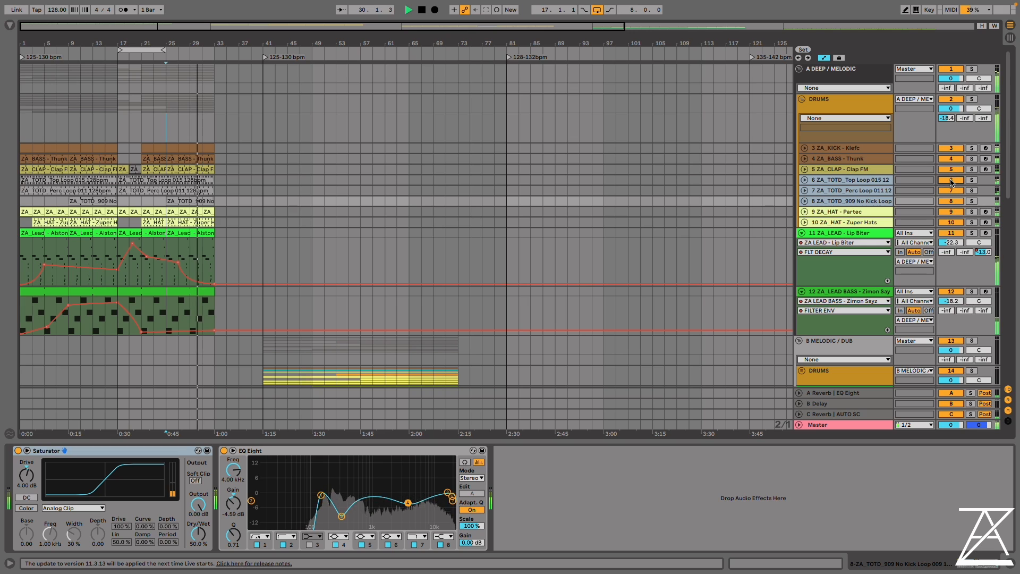
key("space")
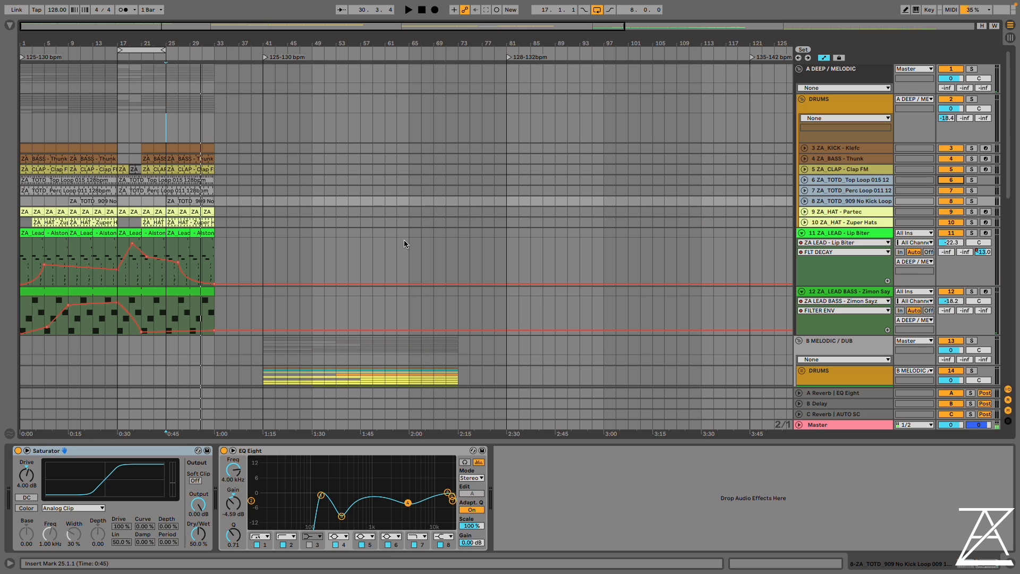
Unfold the DRUMS group of the B MELODIC / DUB section to show its individual tracks
scroll(336, 230, "down", 3)
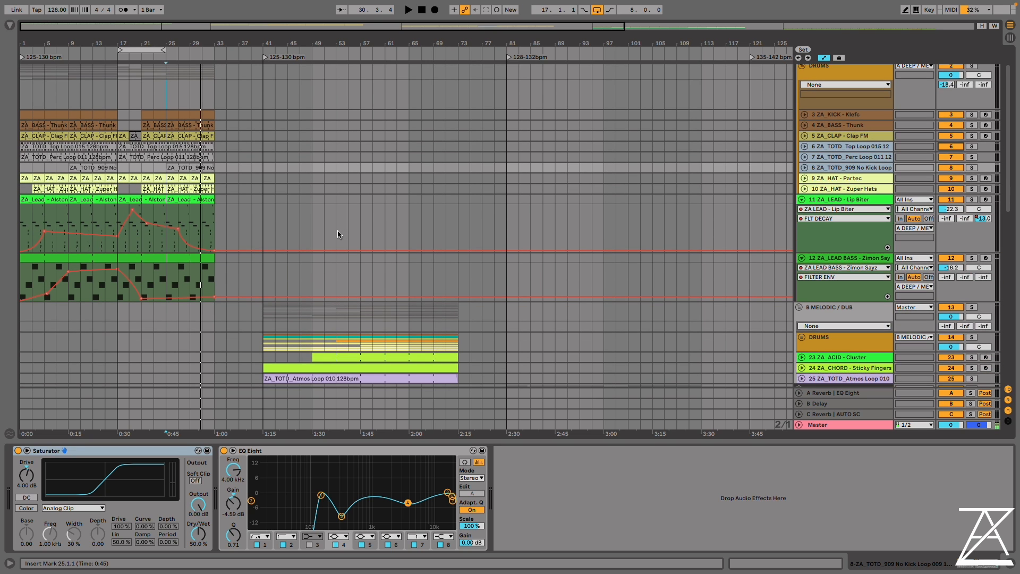
scroll(334, 232, "down", 5)
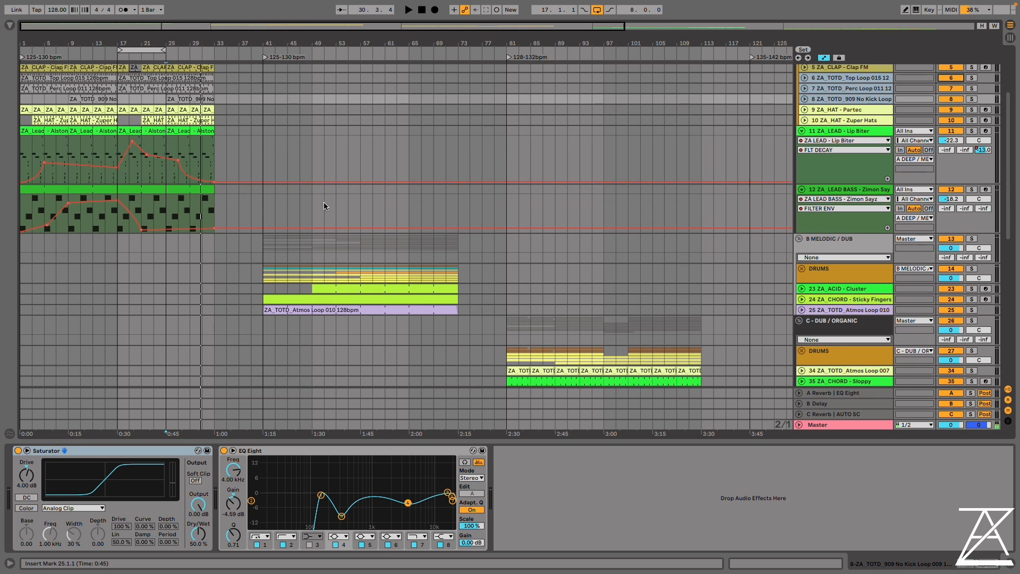
left_click(311, 136)
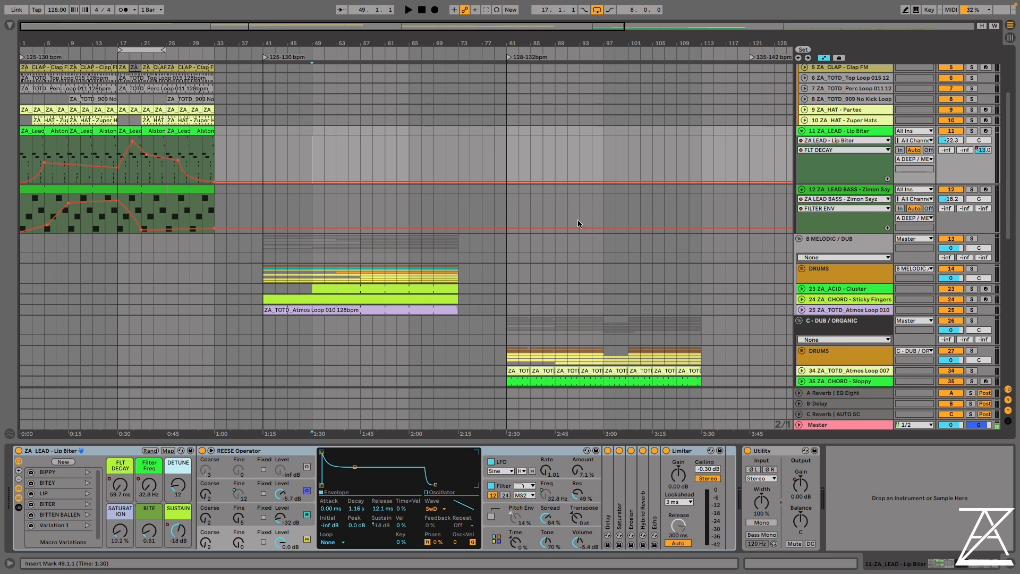
left_click(801, 268)
left_click(294, 281)
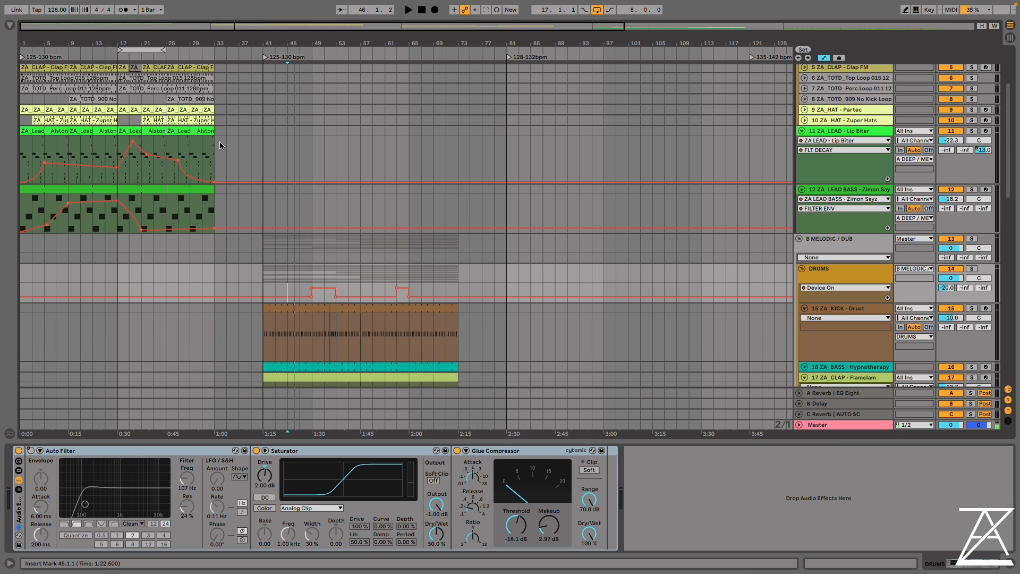
Play the melodic/dub section from bar 45
scroll(210, 159, "up", 3)
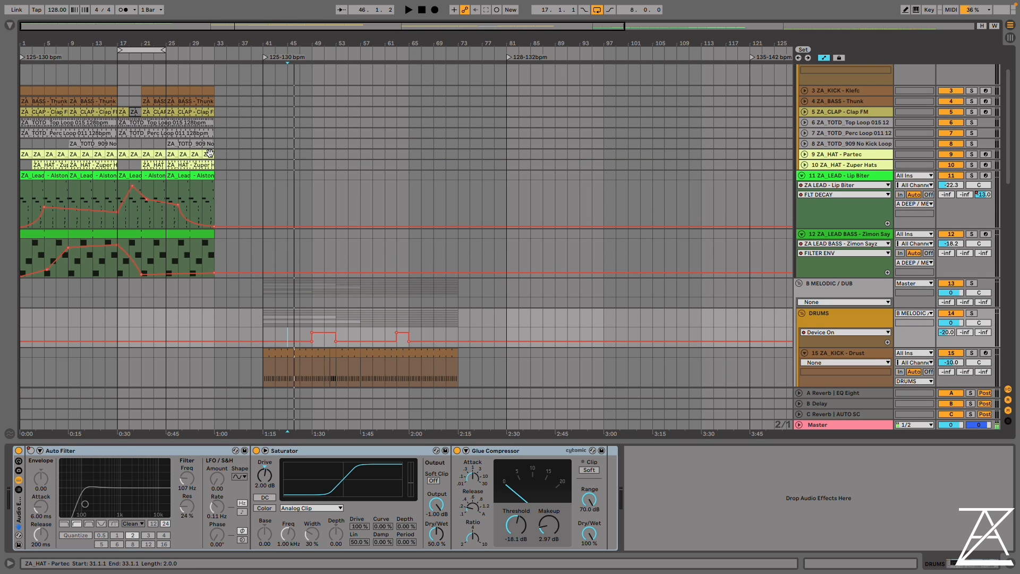
scroll(361, 195, "down", 5)
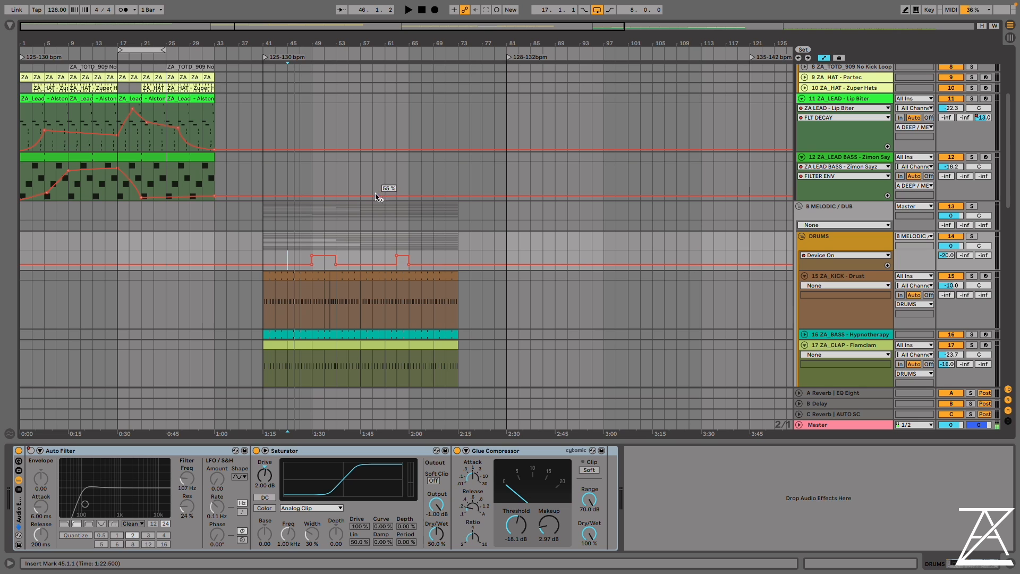
left_click(287, 166)
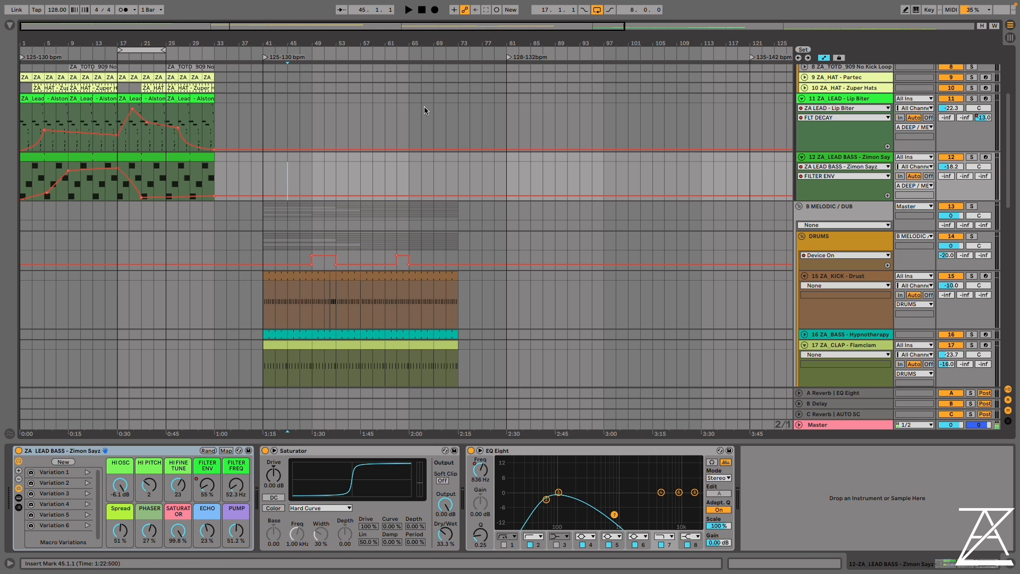
key("space")
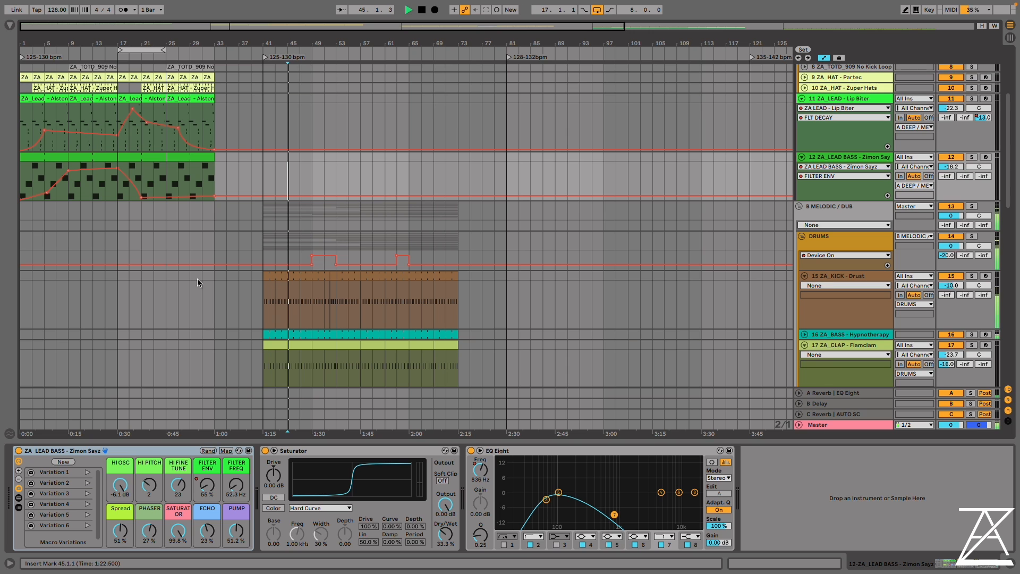
View the devices of the ZA_CLAP - Flamclam and ZA_ACID - Cluster tracks during playback
scroll(555, 224, "down", 2)
scroll(555, 224, "down", 5)
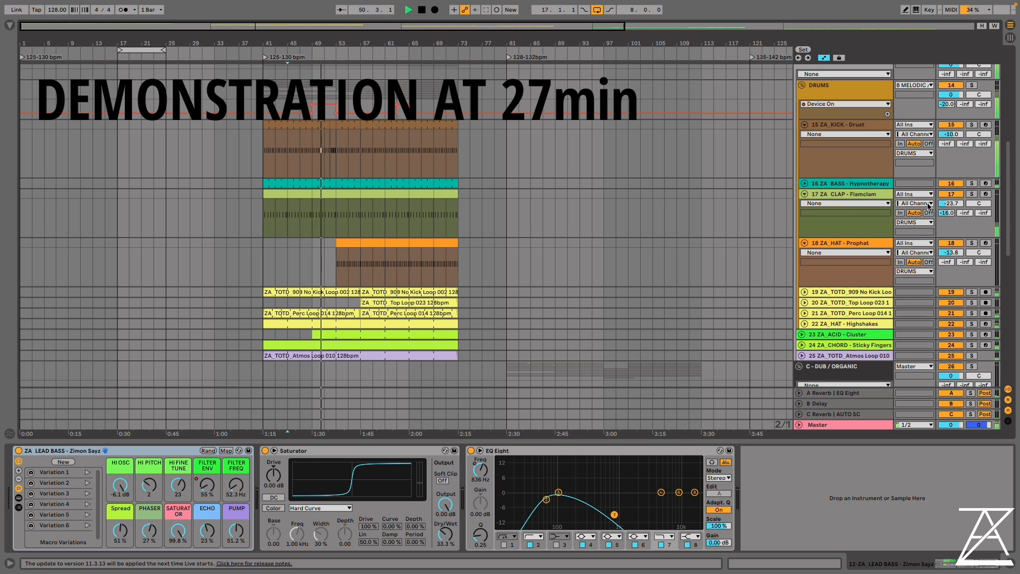
left_click(853, 195)
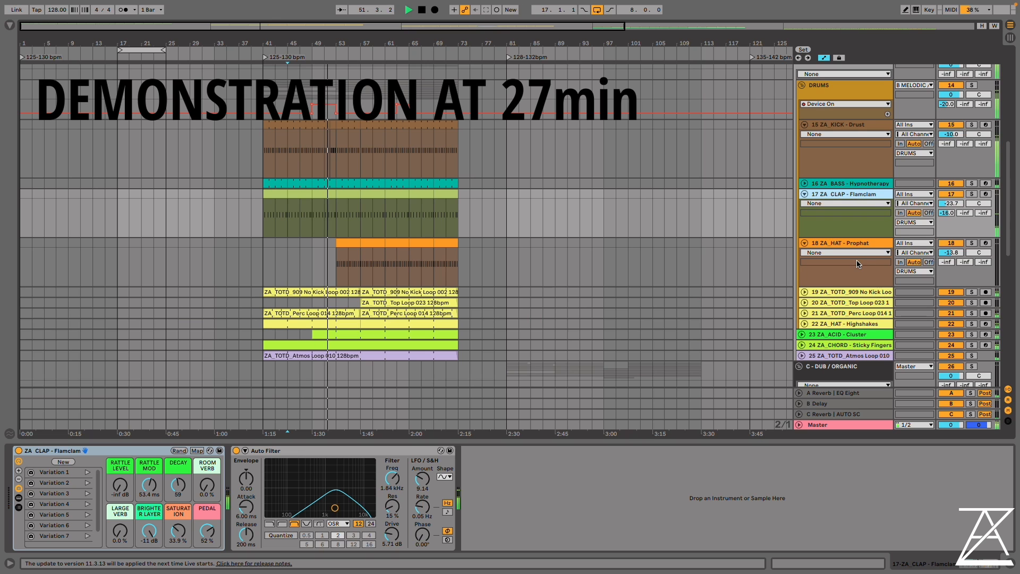
scroll(858, 266, "down", 1)
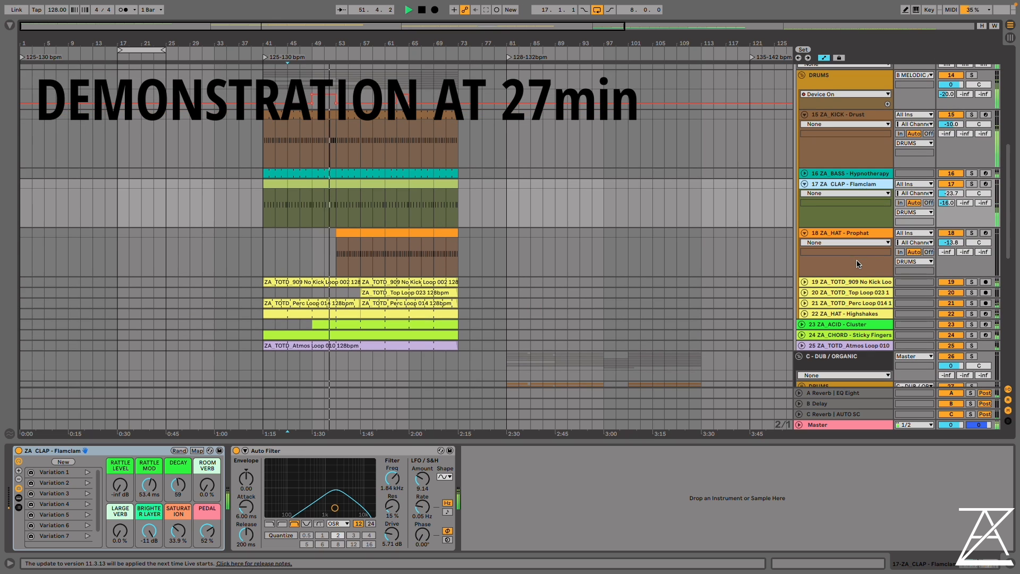
left_click(856, 326)
Unfold the ZA_ACID - Cluster and ZA_CHORD - Sticky Fingers tracks to show their automation, and hide the device view
left_click(802, 325)
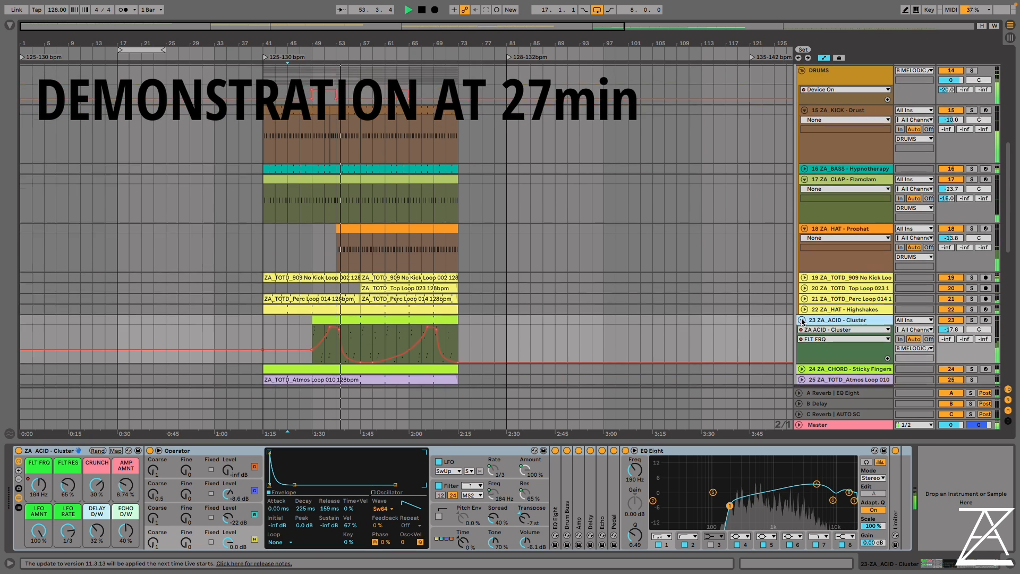
scroll(802, 319, "down", 3)
left_click(802, 304)
scroll(797, 297, "down", 1)
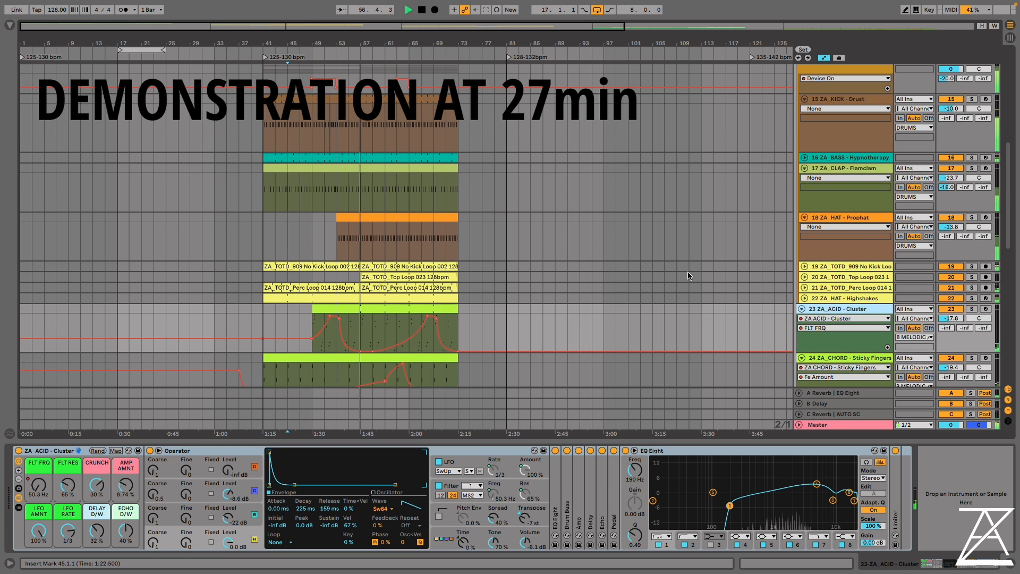
left_click(1006, 570)
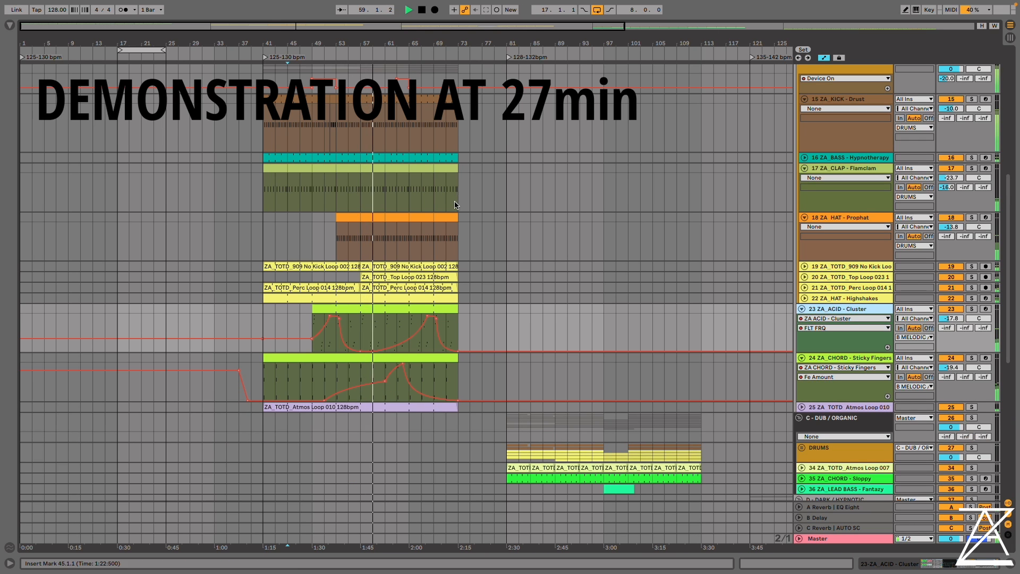
Select the melodic/dub section's ZA_TOTD 909 No Kick, Top and Perc Loop tracks and audition the mix with them muted and unmuted
scroll(455, 207, "up", 3)
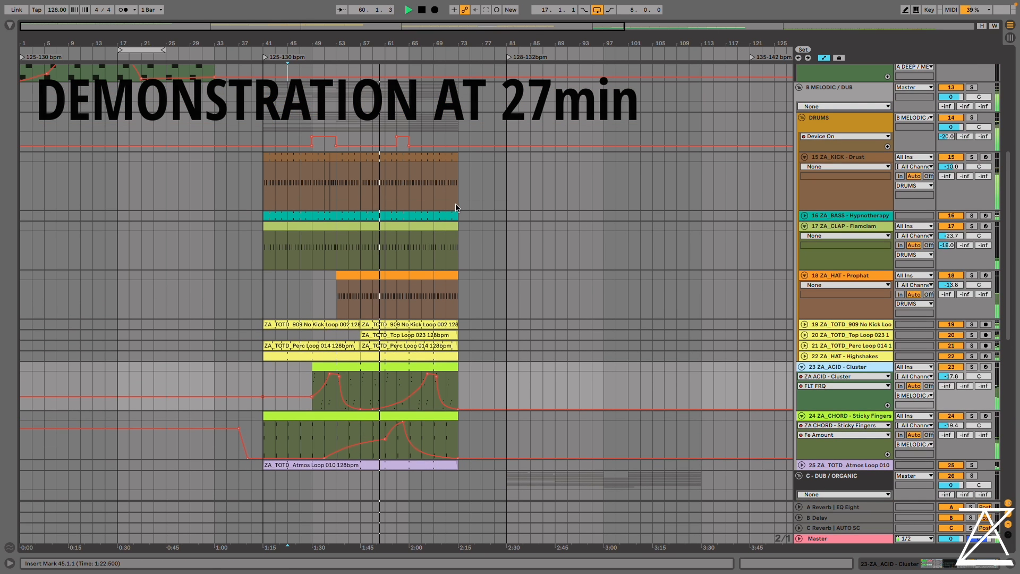
left_click(869, 345)
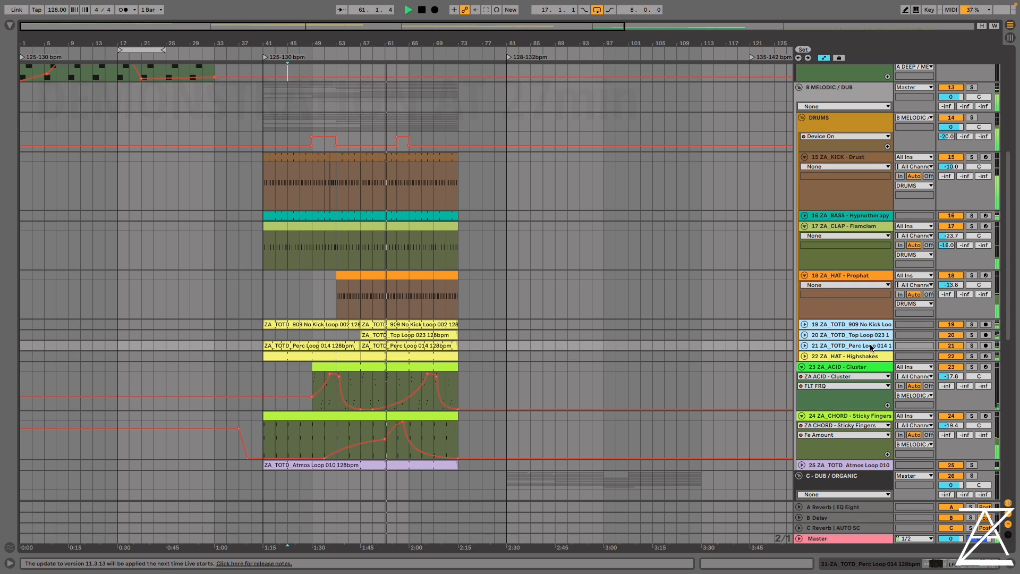
left_click(953, 336)
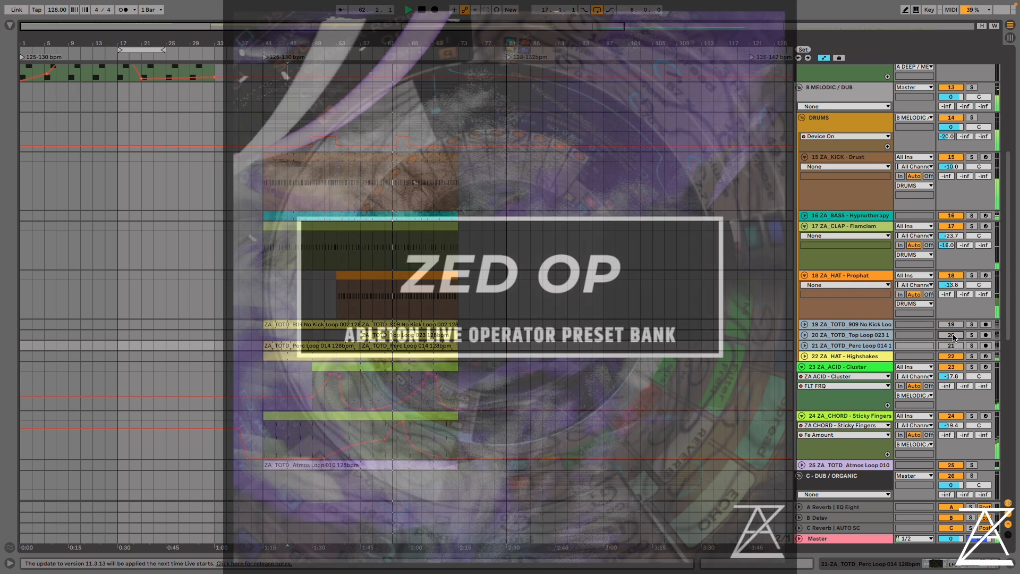
left_click(953, 336)
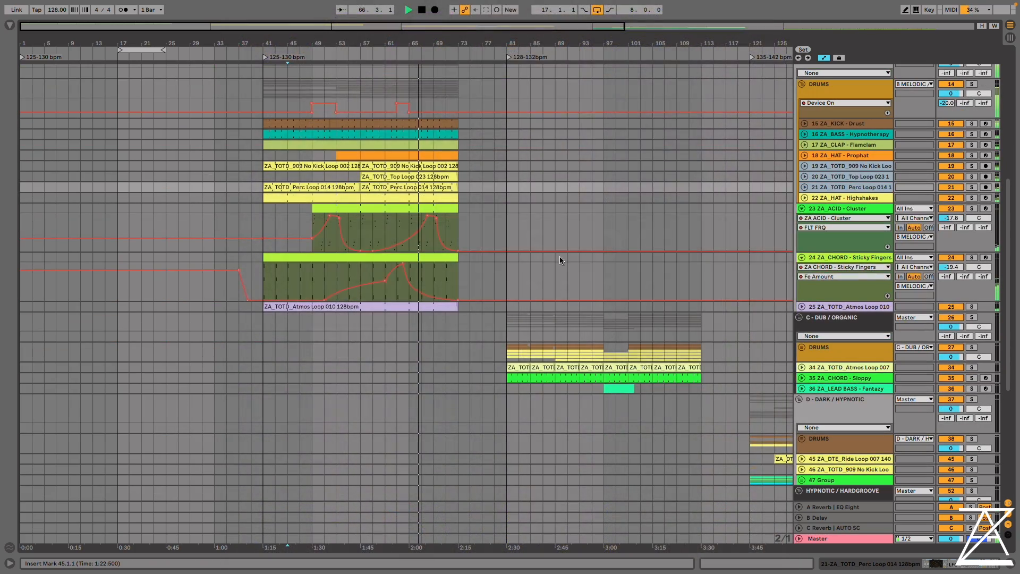
Play the C - DUB / ORGANIC section from bar 85 and set the project tempo to 132 BPM
left_click(531, 327)
key("space")
key("space")
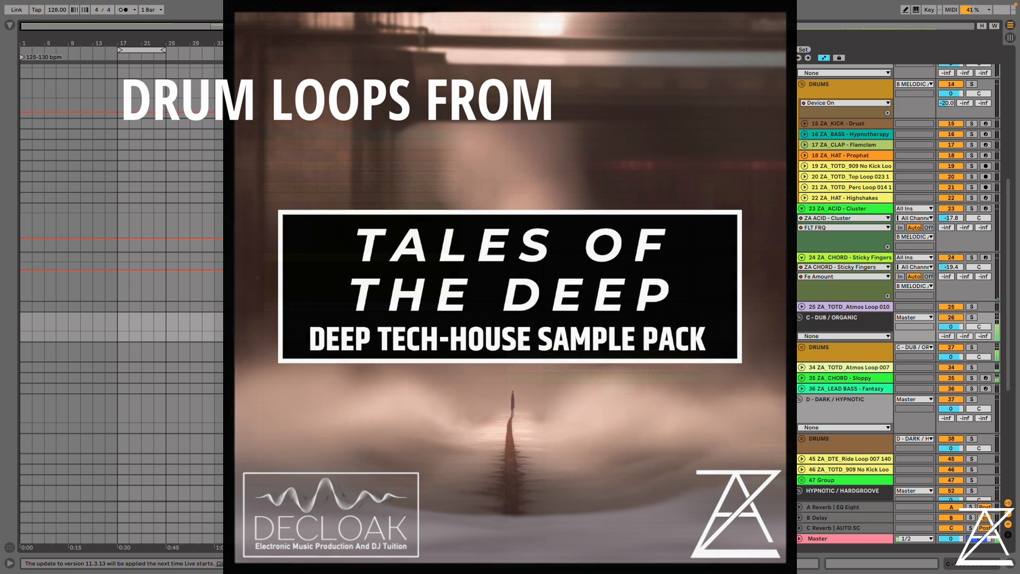
type("132")
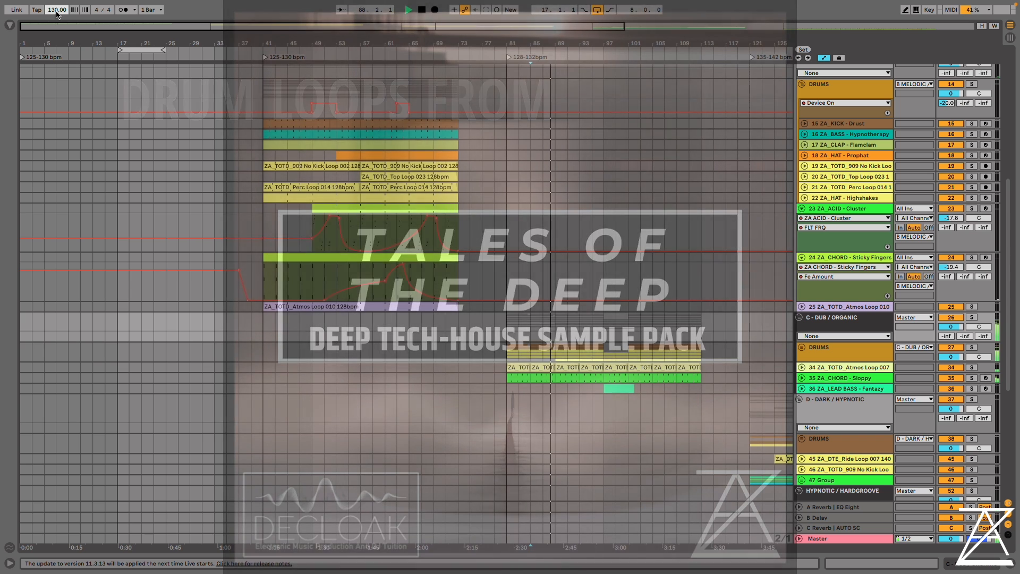
key("Return")
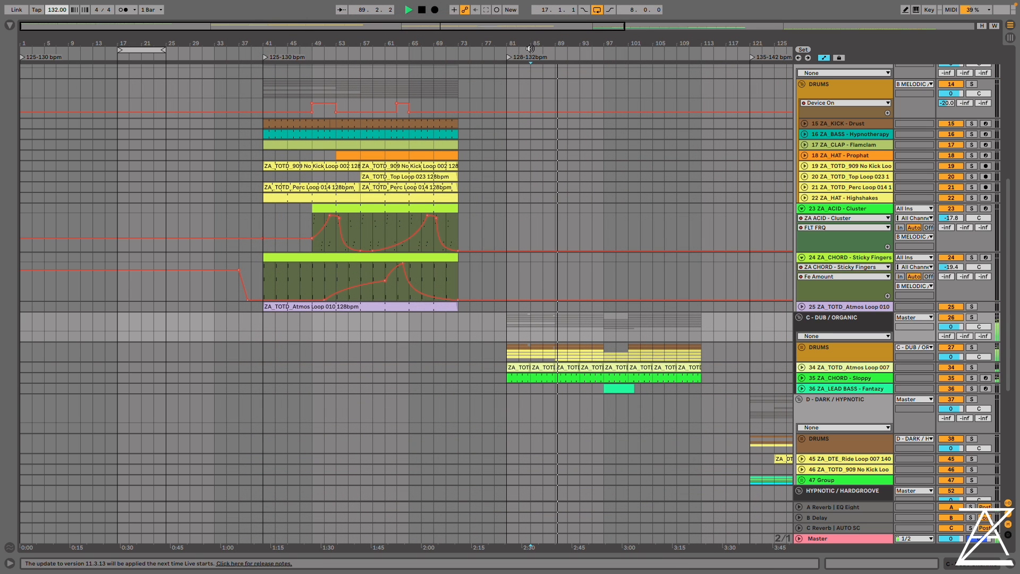
Unfold the ZA_LEAD BASS - Fantazy and ZA_CHORD - Sloppy tracks and the DRUMS group in the dub/organic section
left_click(801, 389)
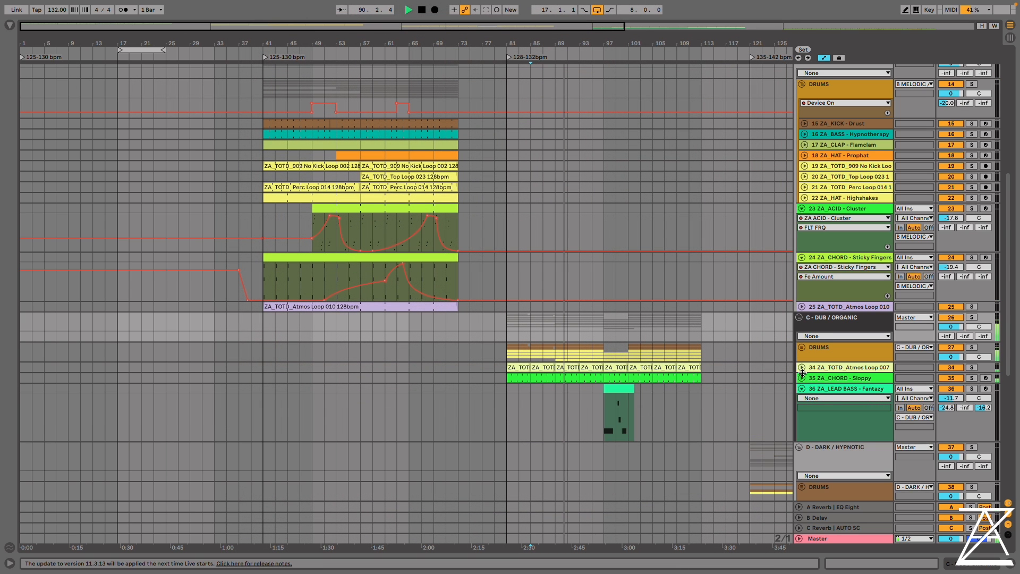
left_click(802, 377)
left_click_drag(654, 38, 471, 59)
left_click(801, 348)
scroll(571, 349, "down", 10)
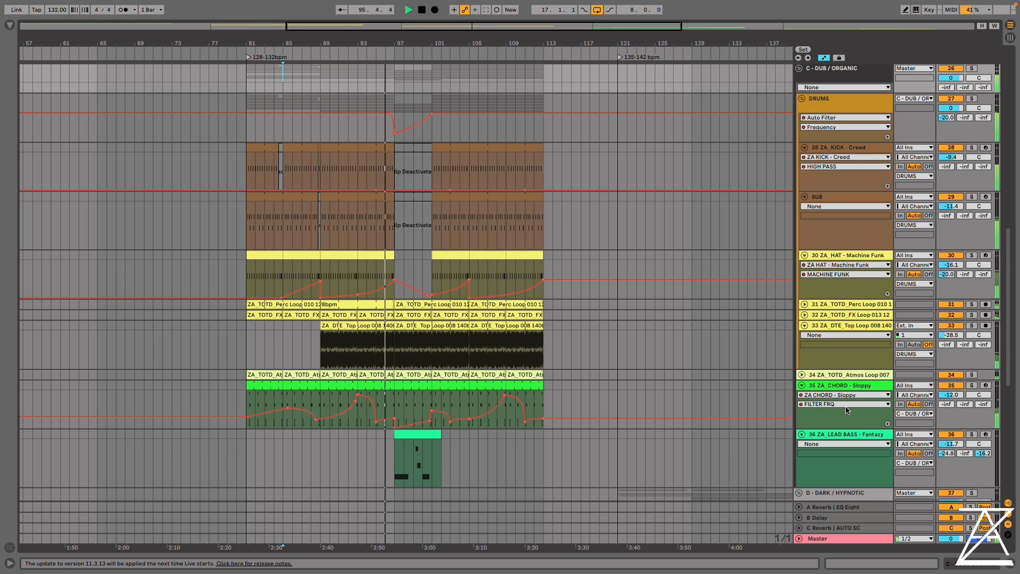
View the ZA_CHORD - Sloppy track's macro rack and effects as its automation plays, and hide the device view
double_click(845, 386)
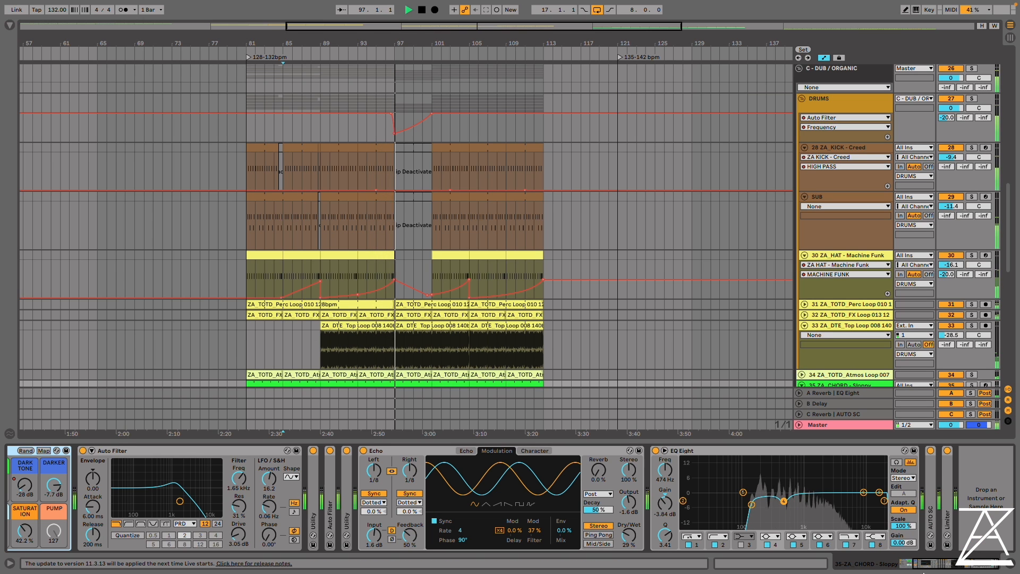
left_click_drag(930, 563, 879, 561)
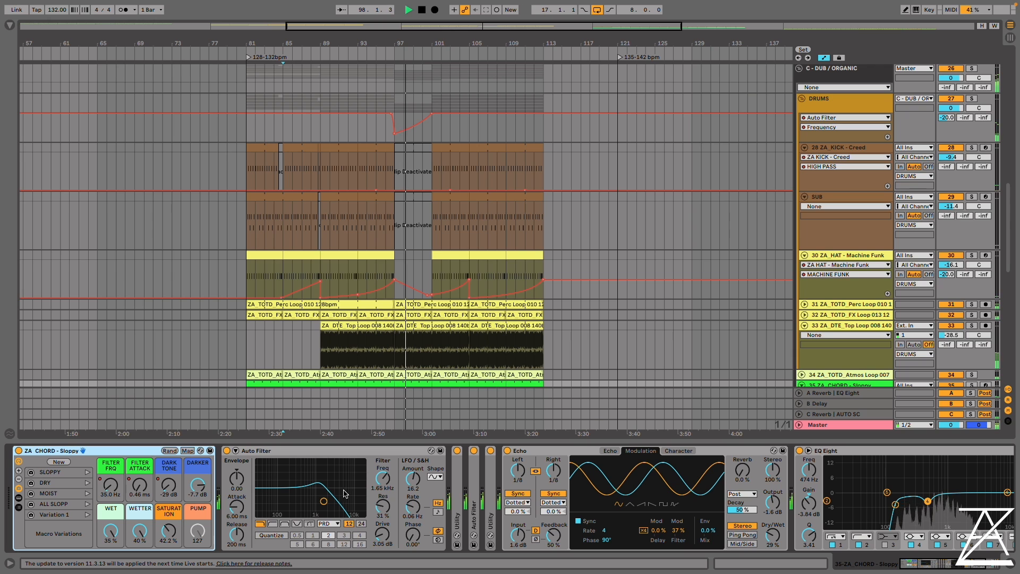
scroll(536, 265, "down", 1)
scroll(536, 265, "down", 1)
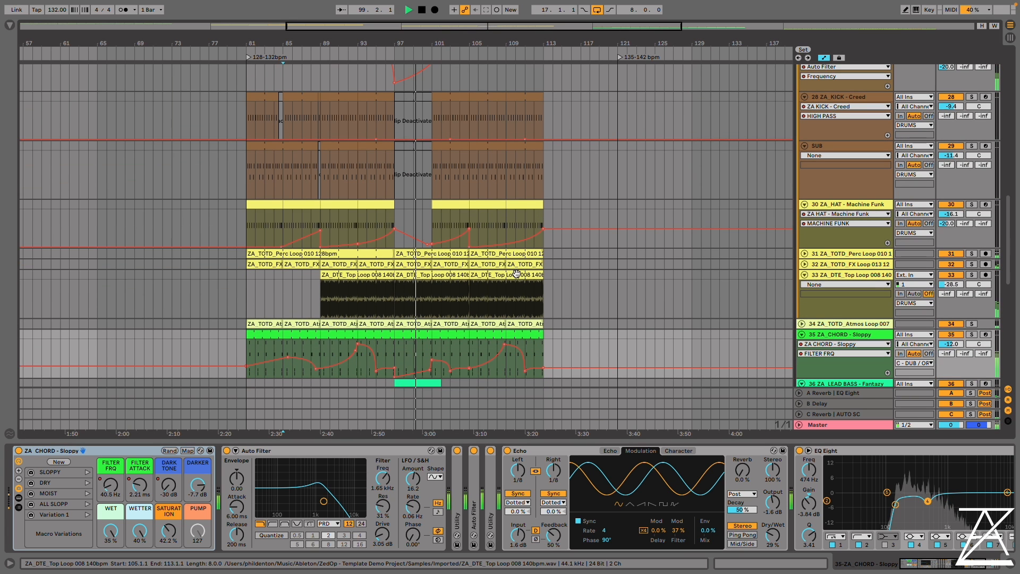
scroll(616, 274, "down", 2)
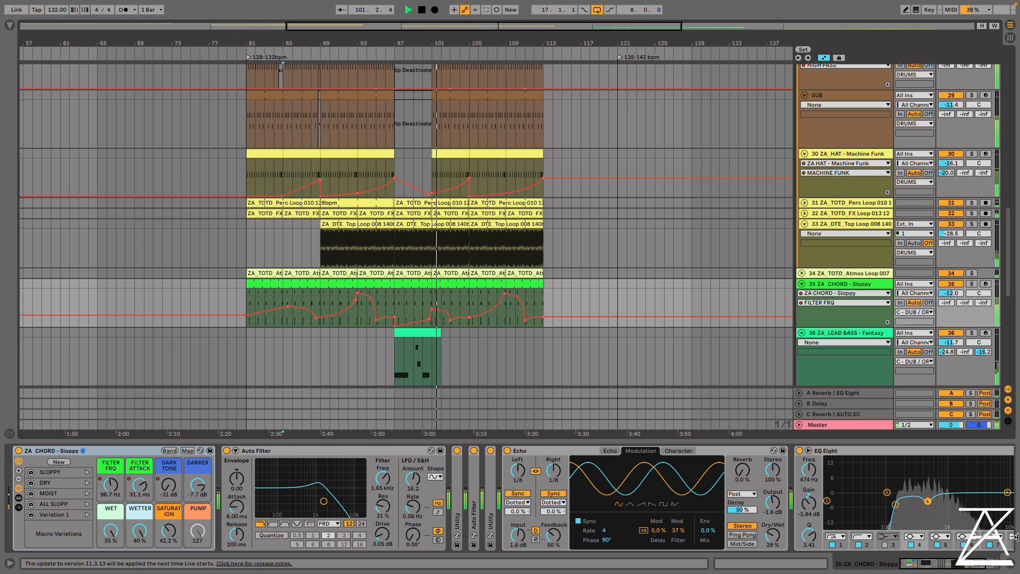
key("ctrl+alt+l")
Stop playback and play the D - DARK / HYPNOTIC section from bar 127 at 135 BPM
scroll(744, 240, "up", 3)
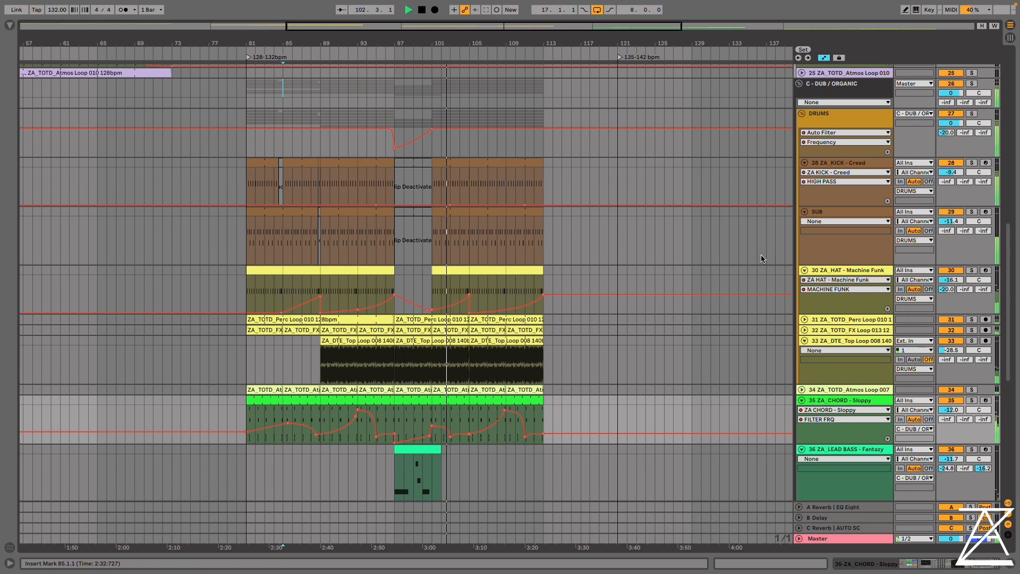
left_click_drag(641, 42, 337, 28)
scroll(405, 182, "down", 5)
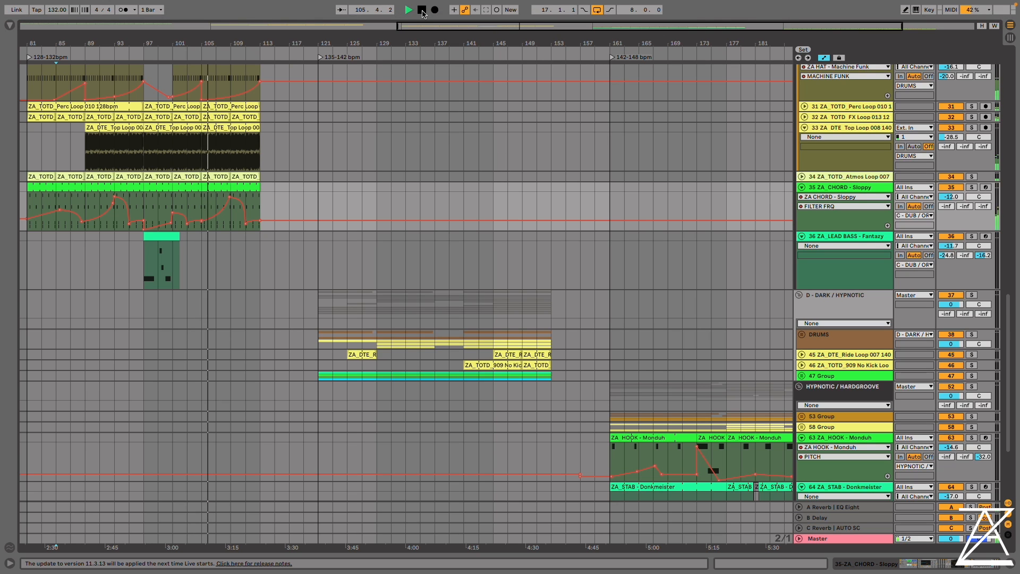
left_click(422, 10)
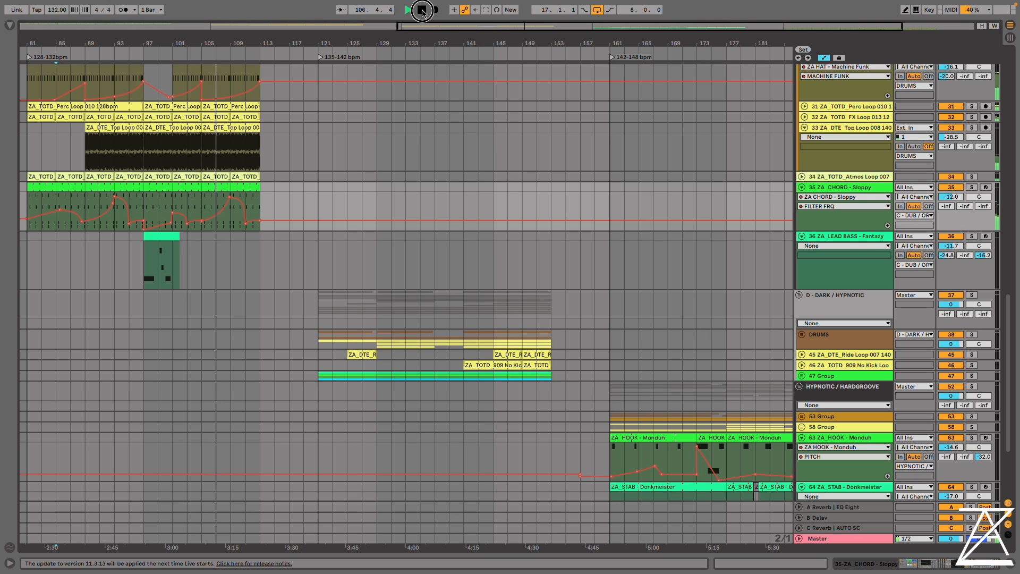
left_click(360, 304)
key("space")
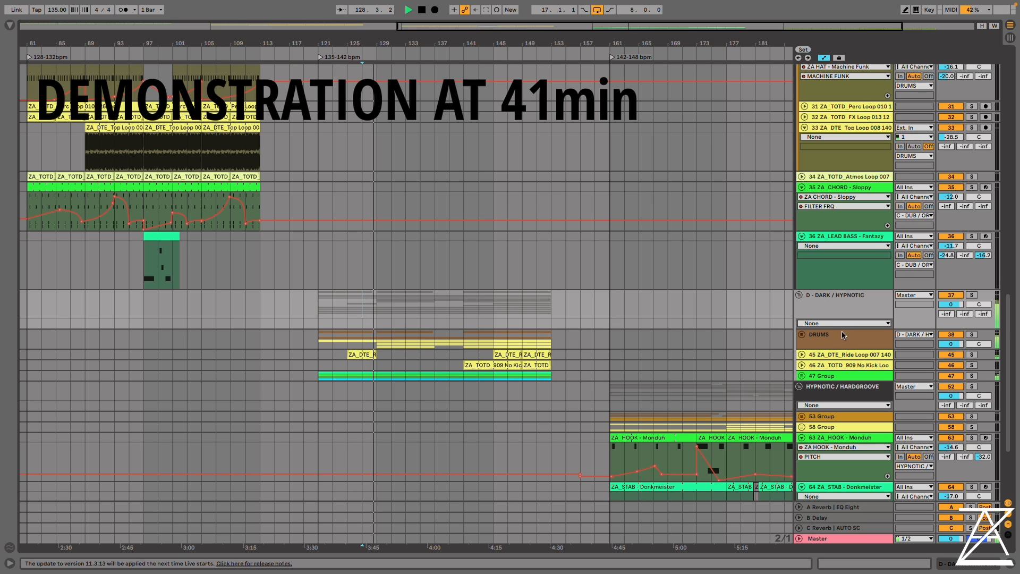
Unfold the DRUMS group and the 47 Group in the dark/hypnotic section to show their tracks
left_click(801, 336)
scroll(802, 345, "down", 5)
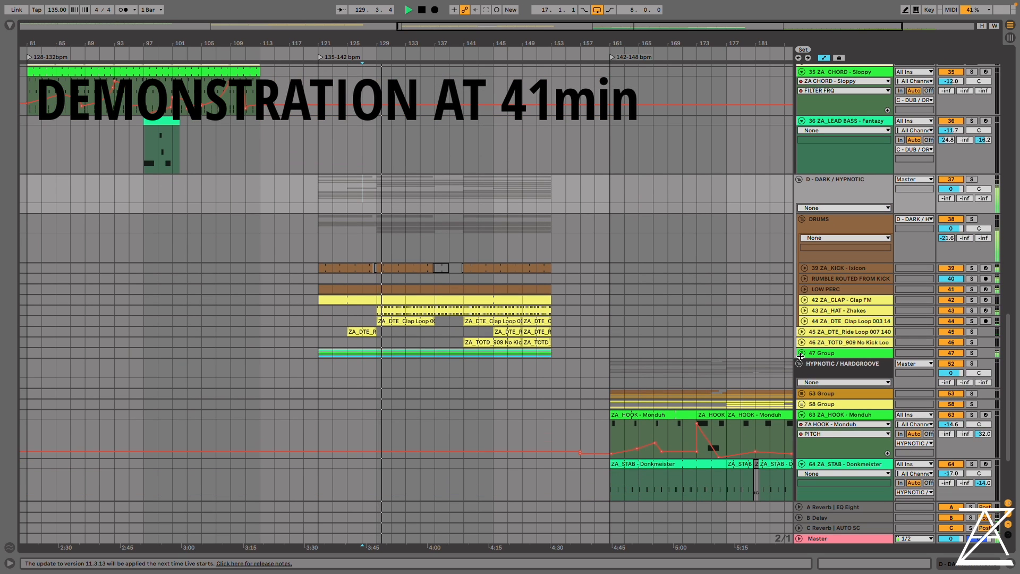
left_click(802, 353)
scroll(878, 202, "down", 5)
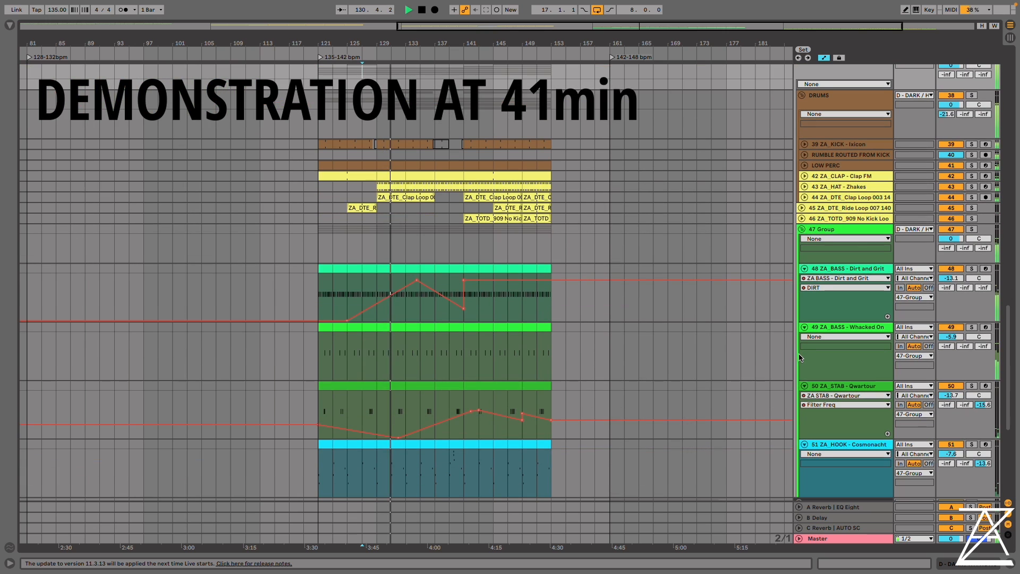
Open the device chain of the ZA_BASS - Dirt and Grit track, show its rack devices and unfold the Operator
left_click(855, 177)
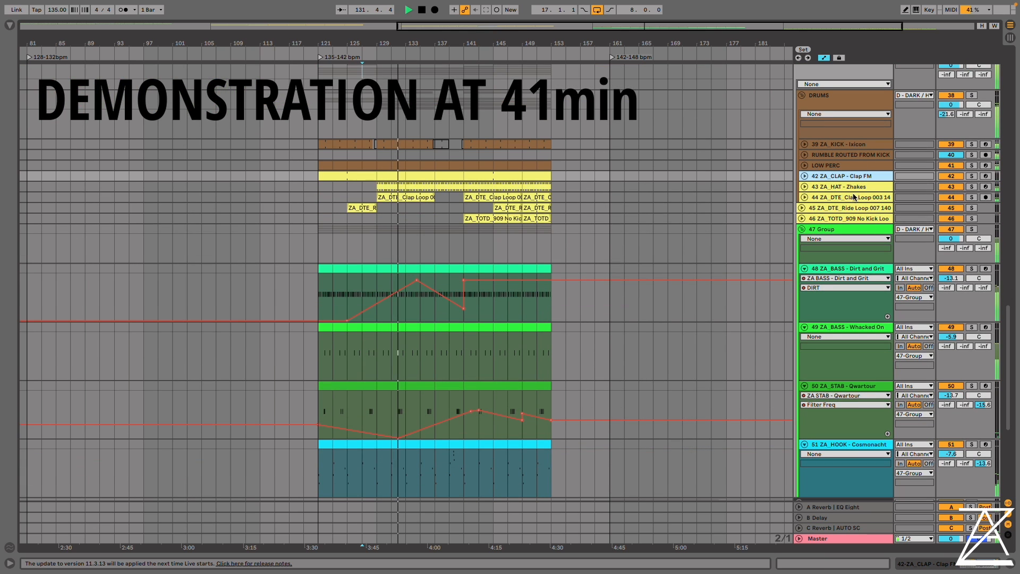
scroll(851, 223, "down", 2)
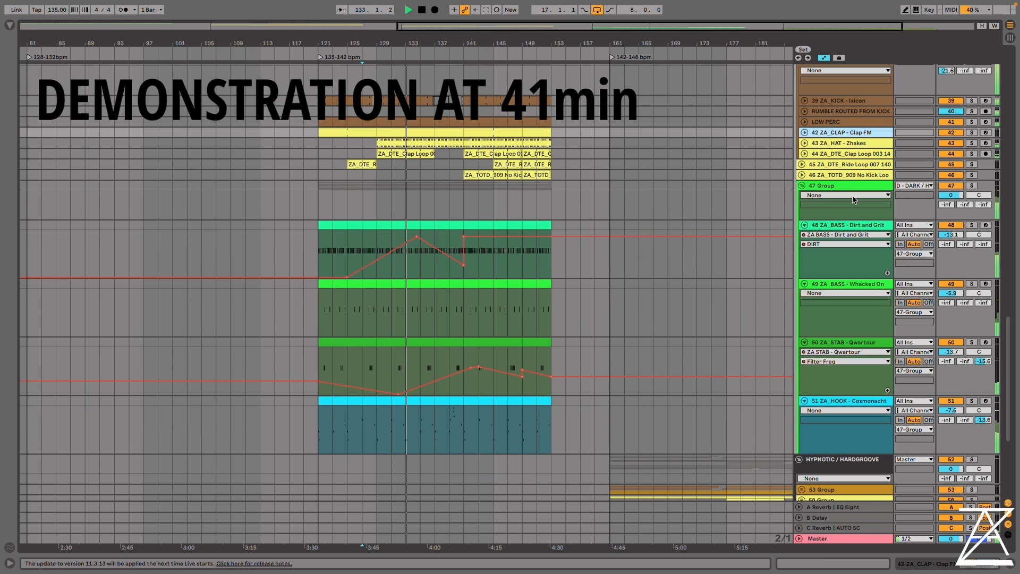
double_click(863, 225)
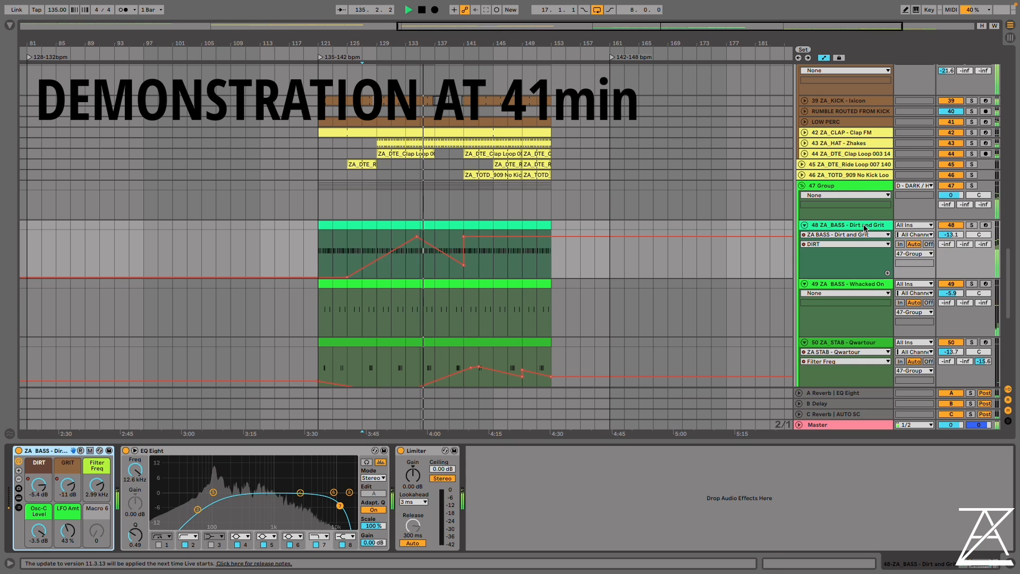
left_click(19, 497)
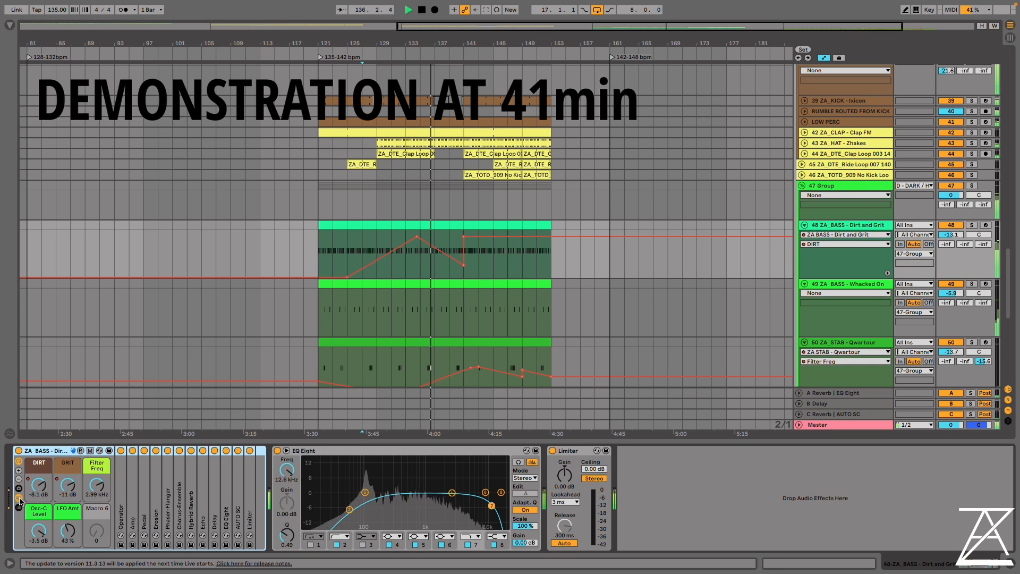
double_click(120, 492)
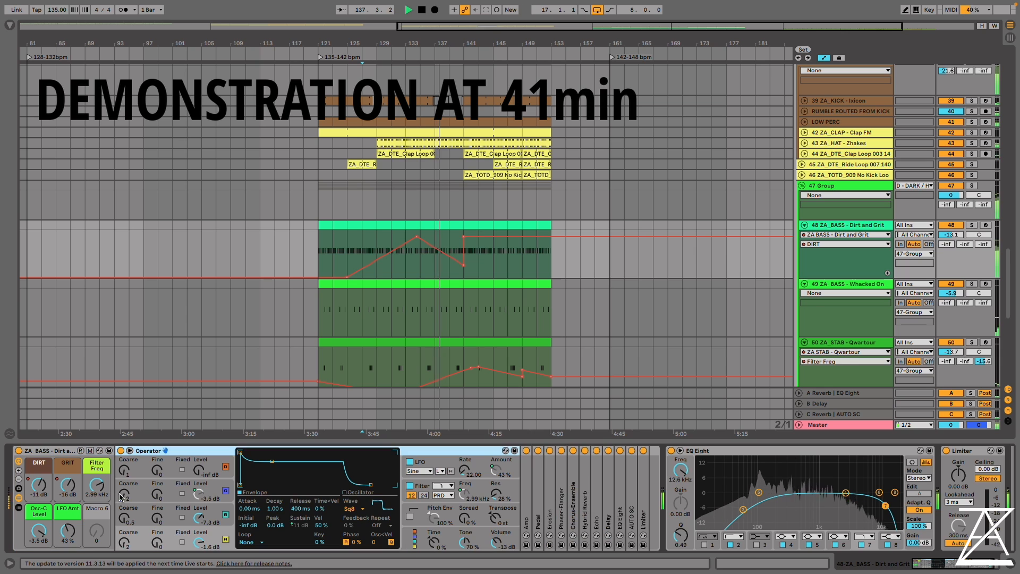
View the ZA_STAB - Qwartour track's macro rack and effects as its filter frequency automation plays
scroll(949, 278, "down", 5)
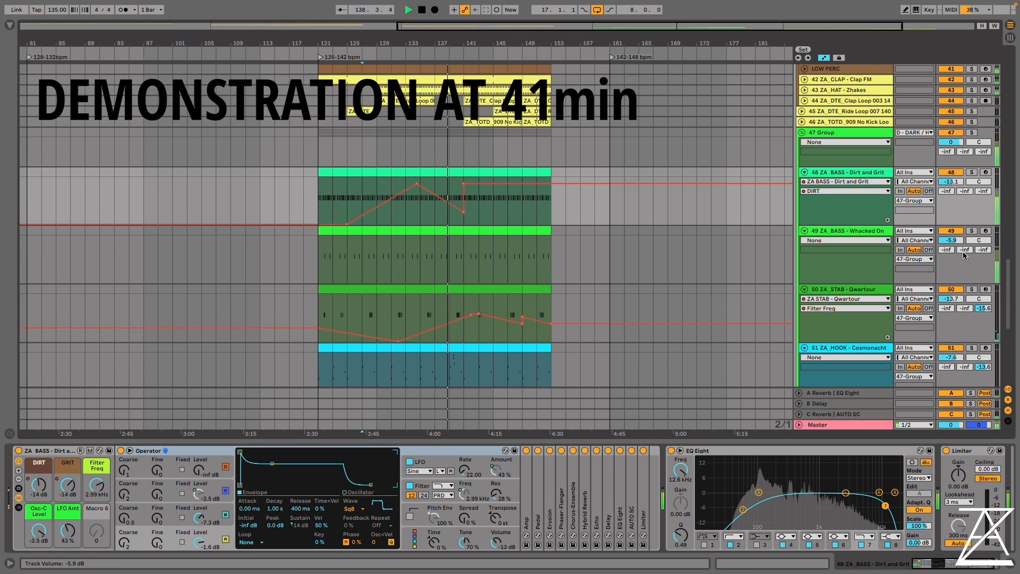
left_click(949, 279)
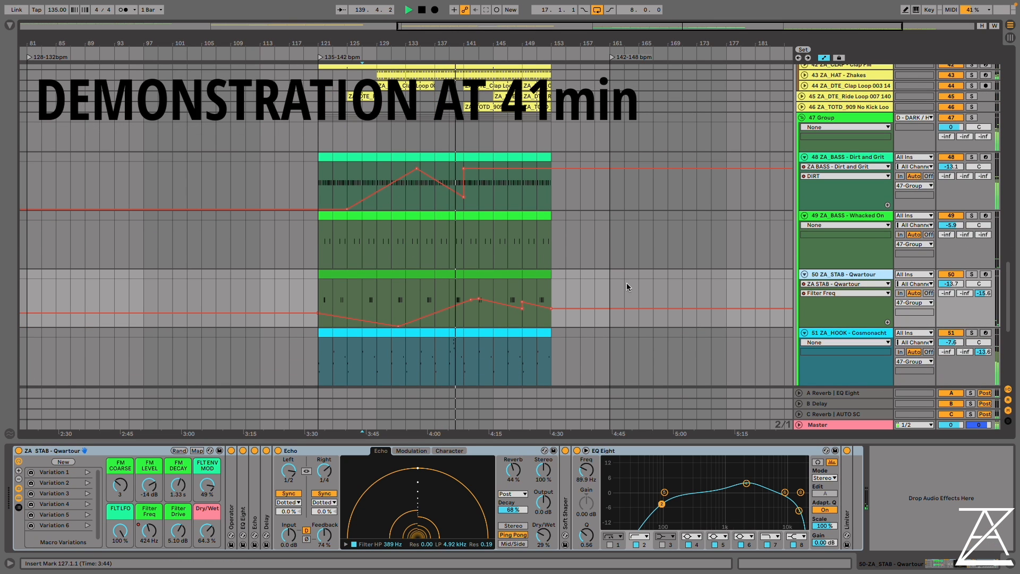
scroll(626, 282, "down", 2)
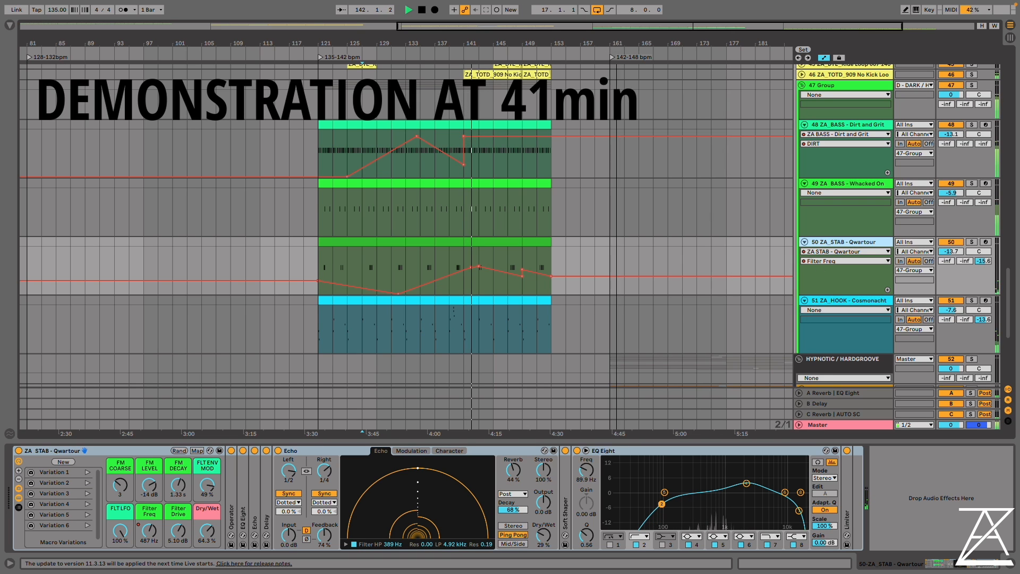
Fold the 47 Group and the DRUMS group in the dark/hypnotic section to reveal the hypnotic/hardgroove section
left_click_drag(616, 44, 513, 43)
scroll(891, 157, "up", 3)
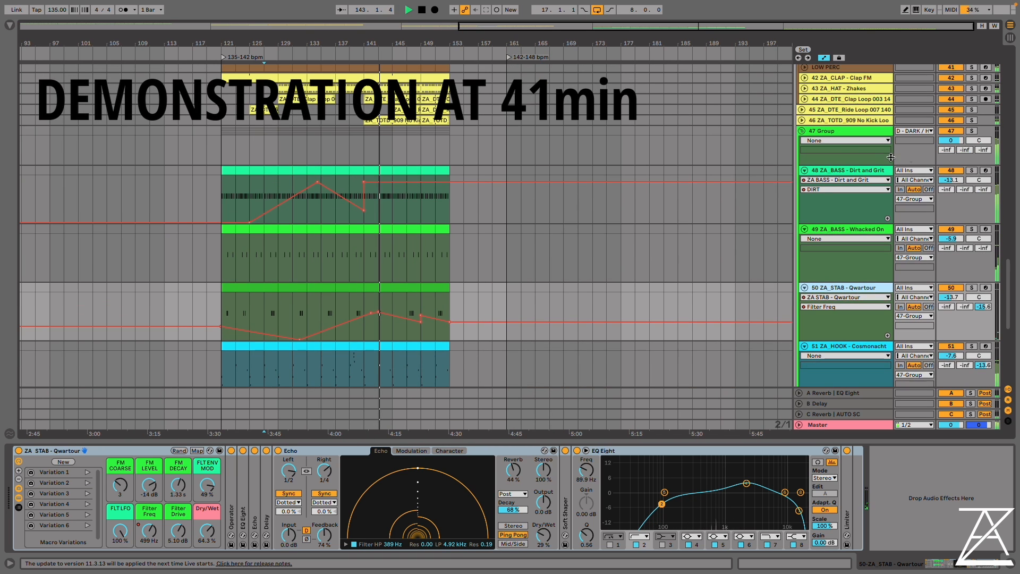
left_click(801, 131)
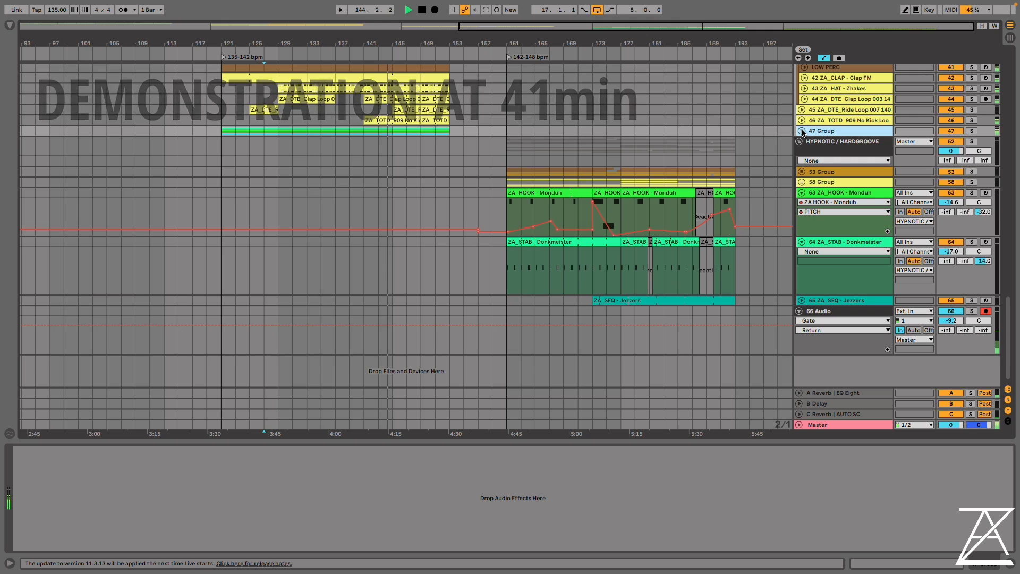
scroll(803, 132, "up", 5)
left_click(802, 111)
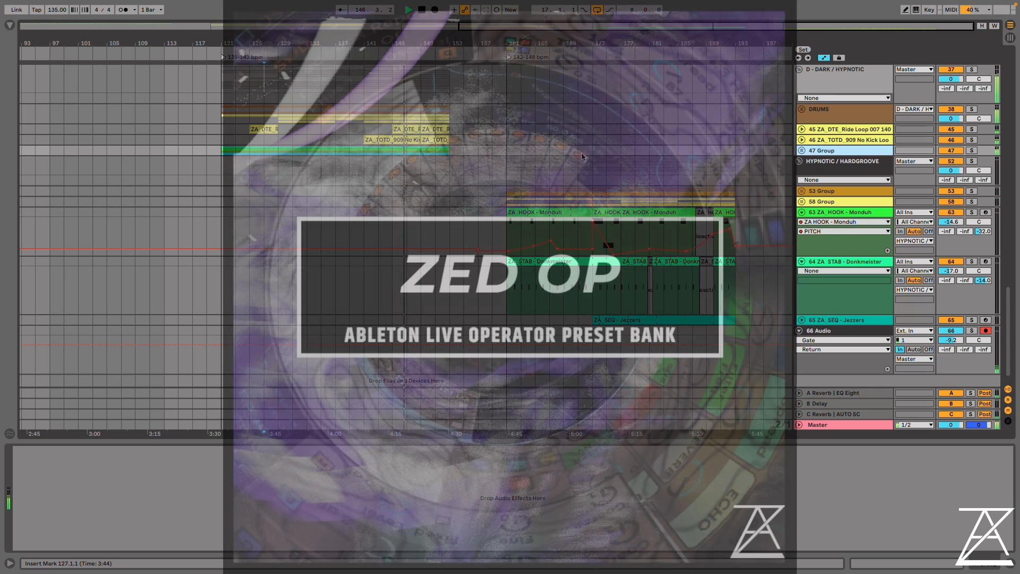
key("Down")
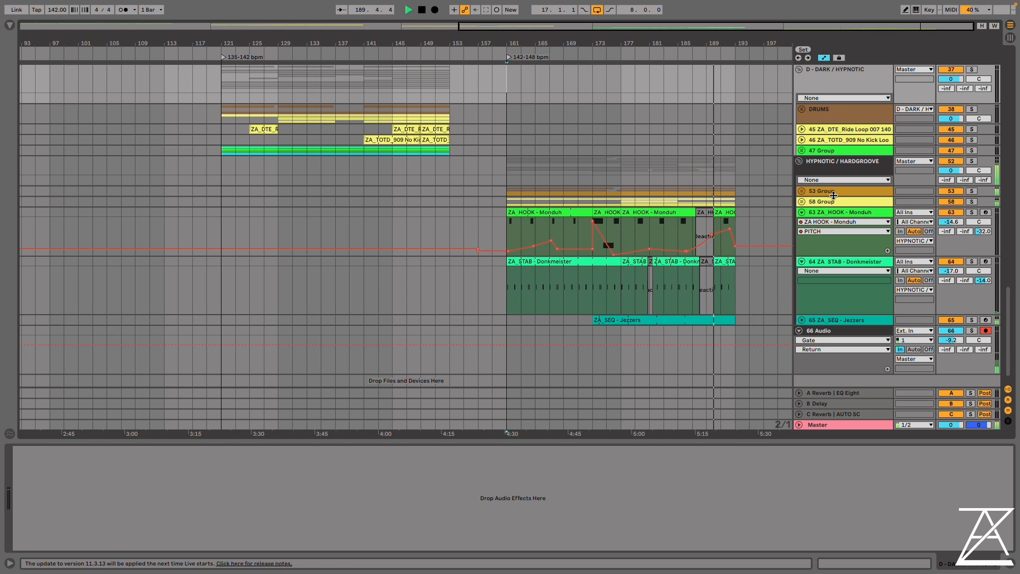
Unfold the 58 Group and the 53 Group in the hypnotic/hardgroove section to show their tracks
left_click(802, 202)
left_click(802, 191)
scroll(763, 221, "down", 4)
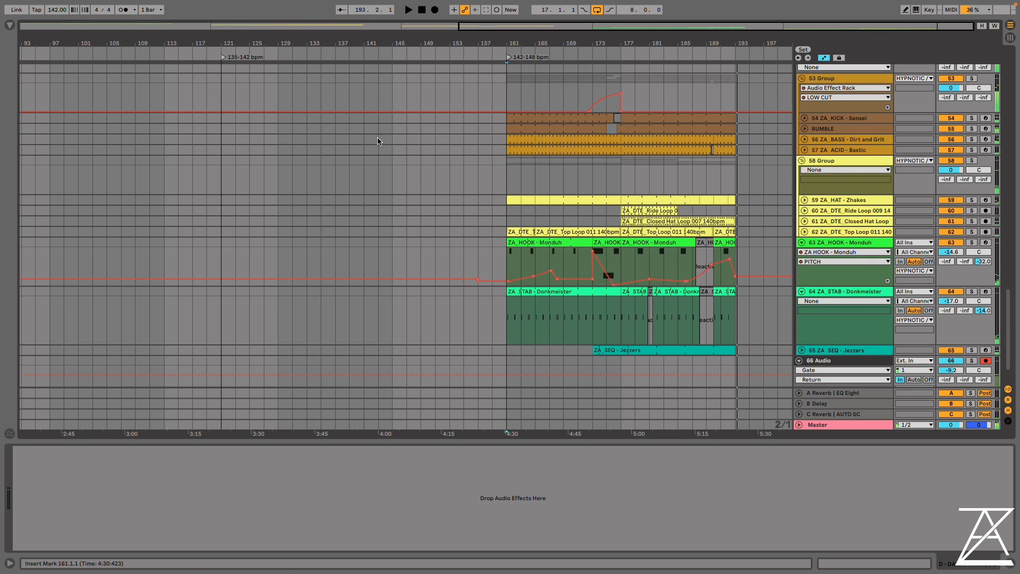
Set the tempo to 128 BPM and return to a close view of the A DEEP / MELODIC section
left_click_drag(57, 9, 57, 17)
key("w")
scroll(39, 113, "up", 10)
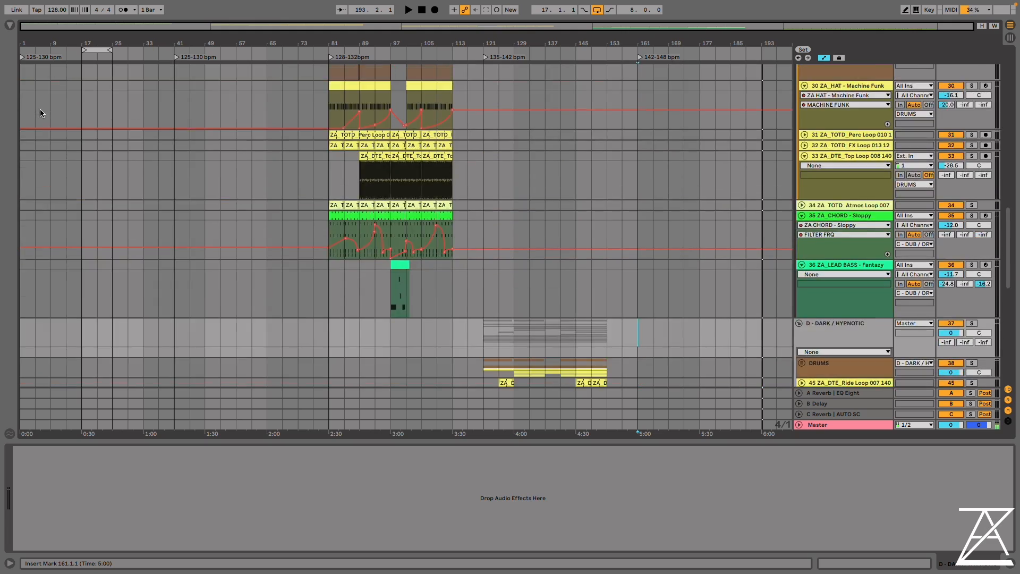
scroll(40, 110, "up", 10)
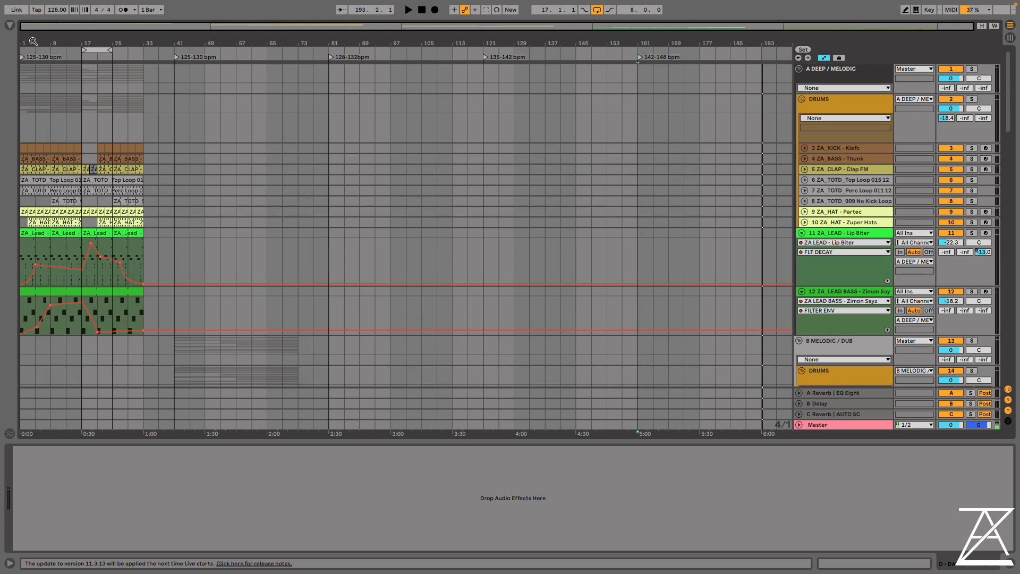
left_click_drag(33, 41, 33, 108)
Unfold the ZA_KICK - Klefc and ZA_BASS - Thunk tracks and select bars 9 to 11 of the kick
left_click(805, 148)
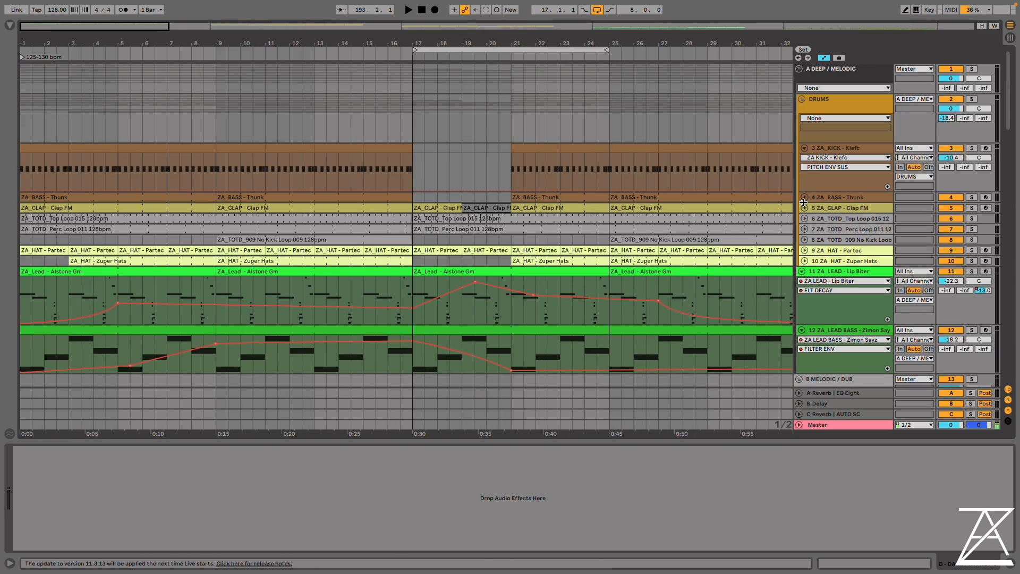
left_click(804, 197)
left_click_drag(218, 169, 270, 174)
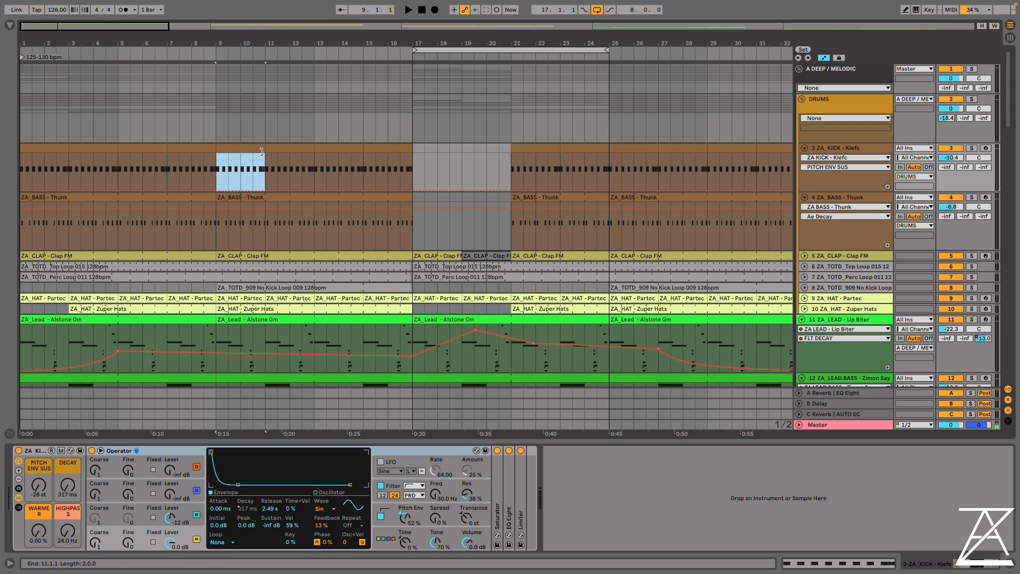
Solo the ZA_KICK - Klefc track and play it from bar 9
scroll(472, 142, "down", 2)
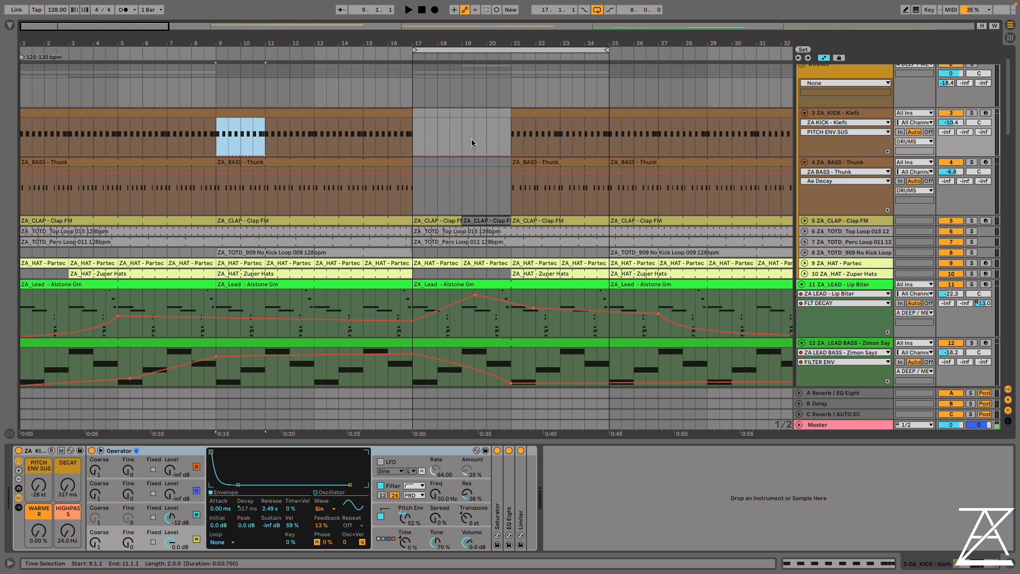
left_click(971, 114)
scroll(400, 150, "up", 1)
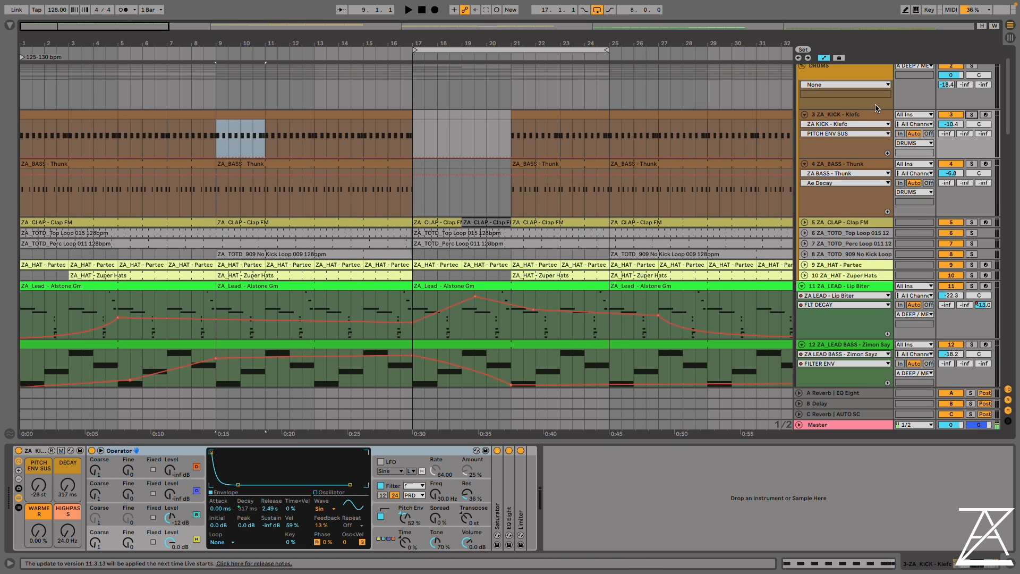
key("space")
left_click(971, 115)
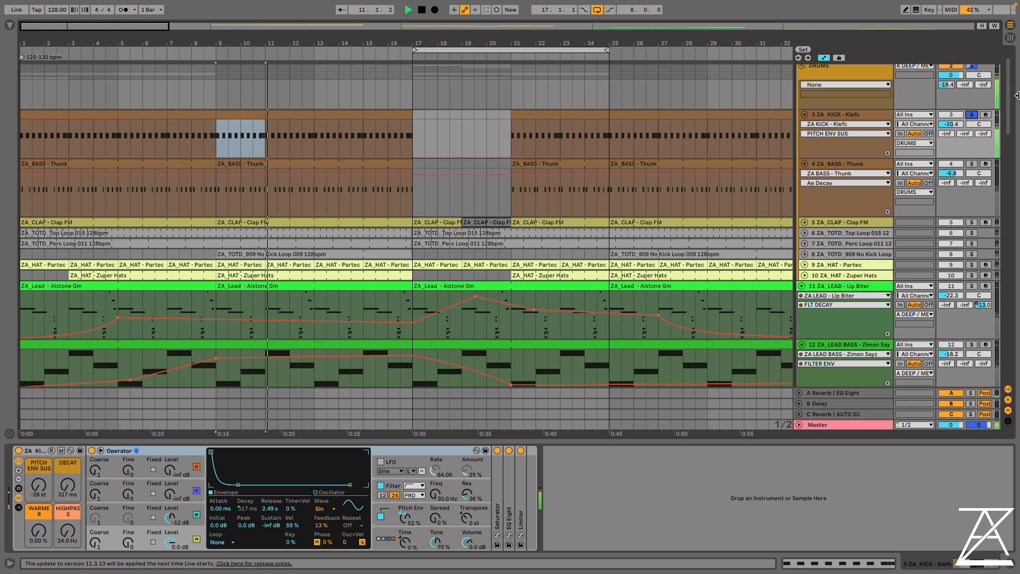
Stop playback and place the insert marker at bar 9 on the ZA_KICK - Klefc track
scroll(954, 189, "down", 20)
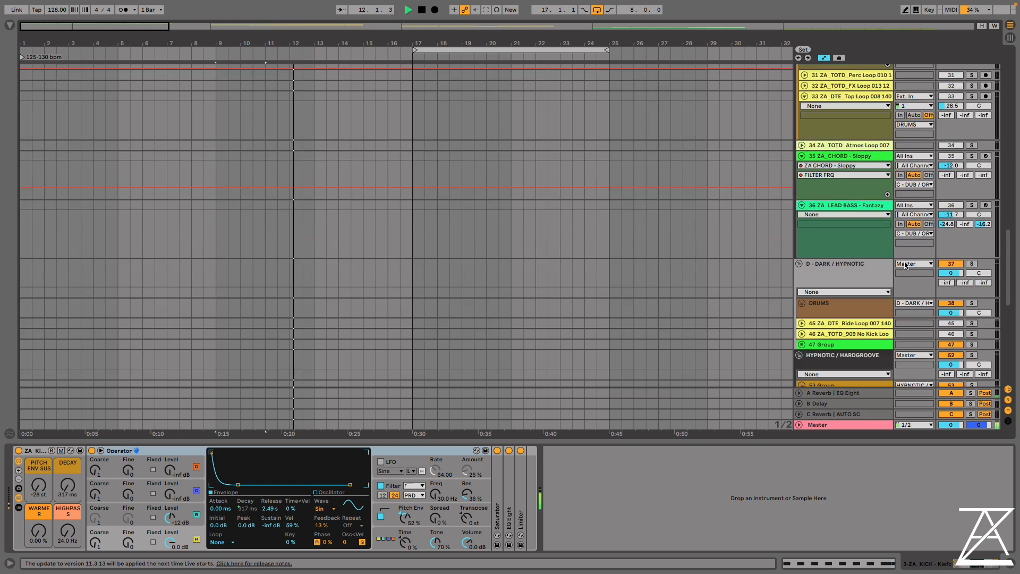
scroll(751, 199, "up", 20)
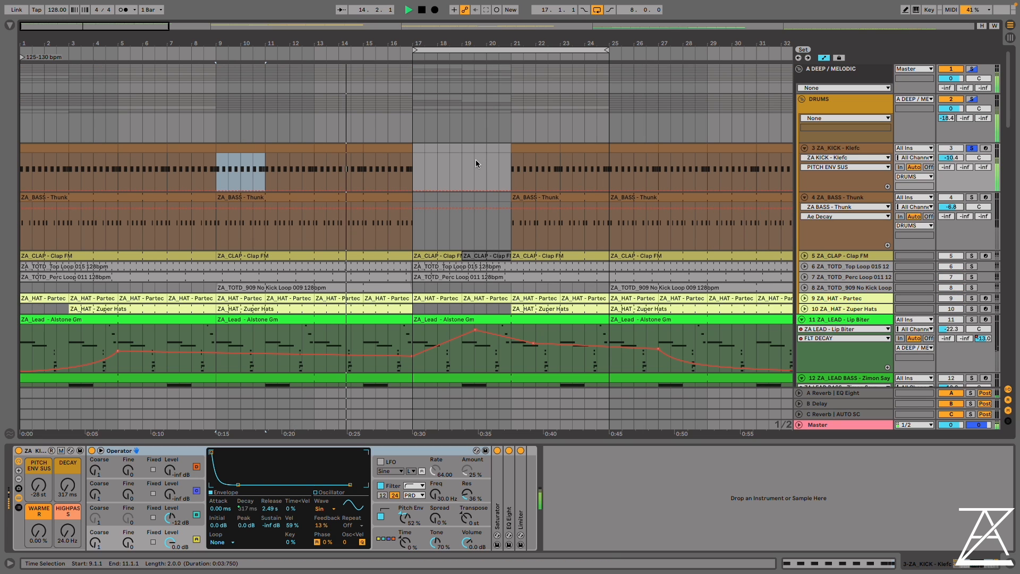
key("space")
left_click(217, 175)
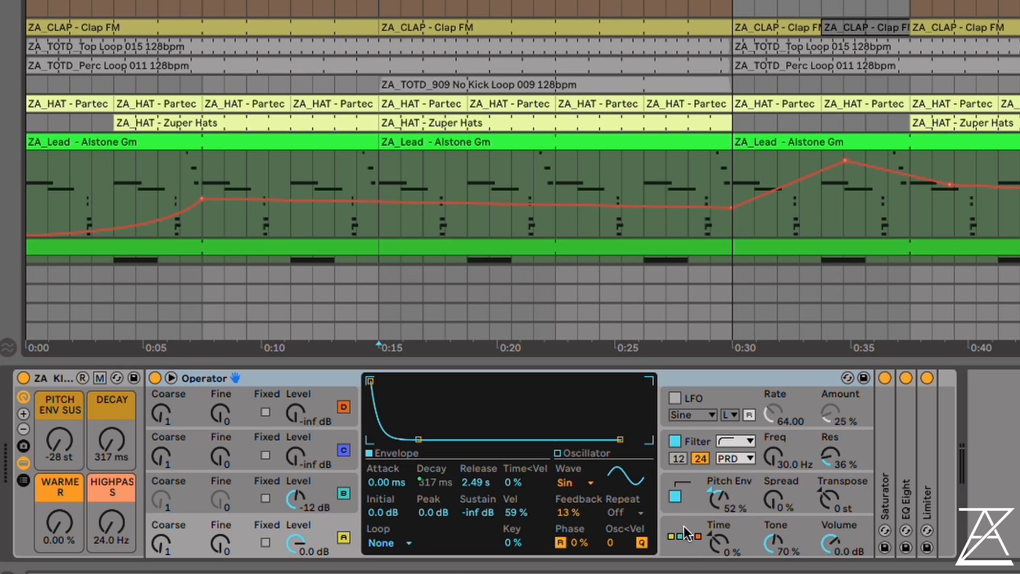
Show the kick Operator's algorithm settings, try the four-oscillator serial stack, and restore the fully parallel algorithm
left_click(697, 537)
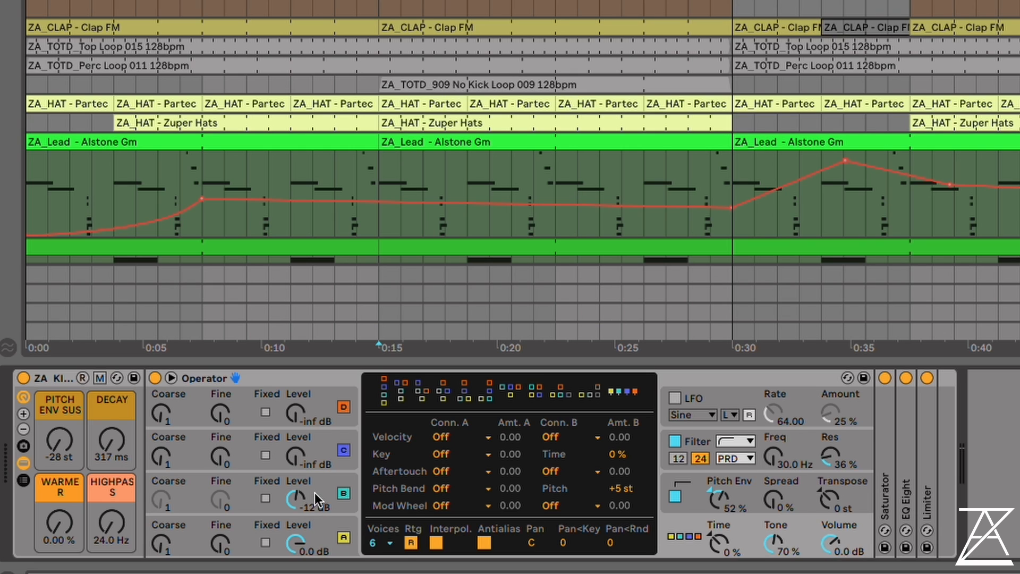
left_click(385, 402)
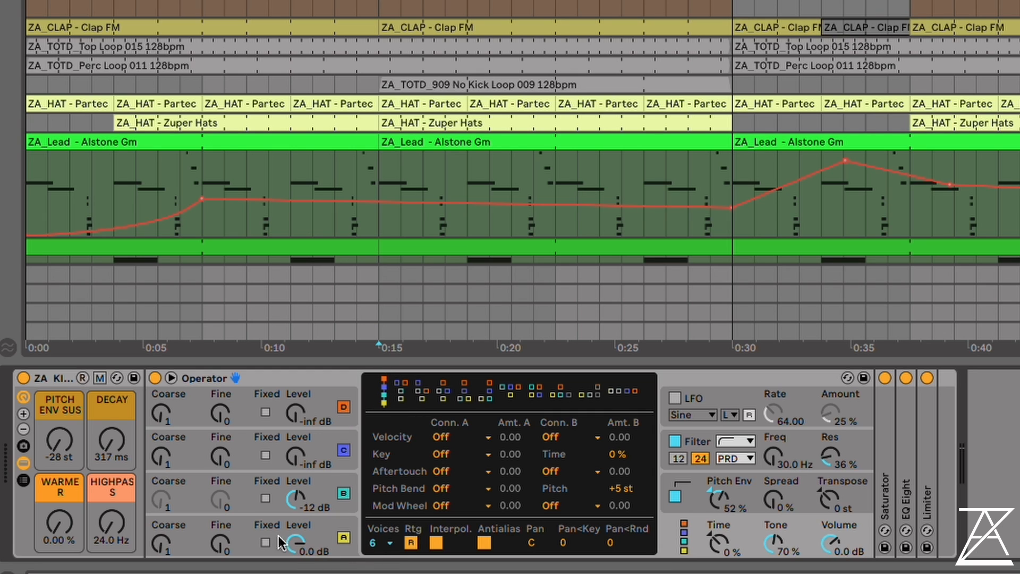
left_click(618, 393)
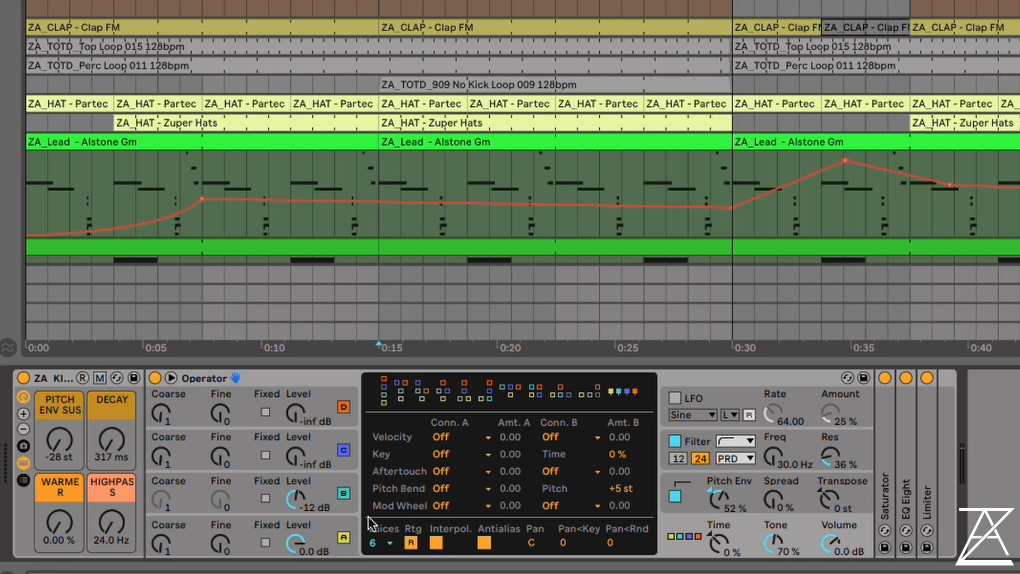
Turn off oscillator A, play the kick to hear oscillator B alone, view B's envelope, and turn oscillator A back on
left_click(344, 538)
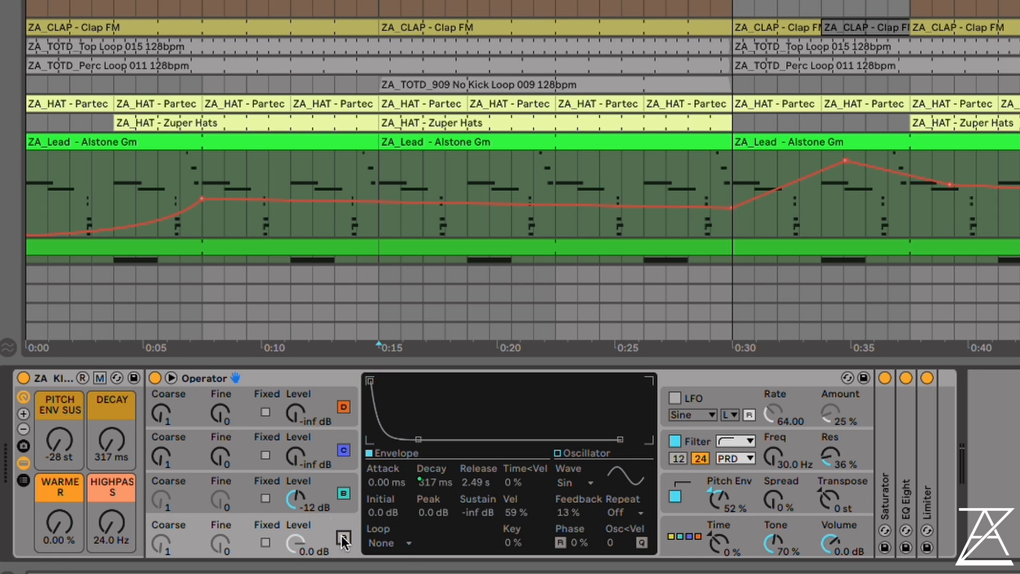
key("space")
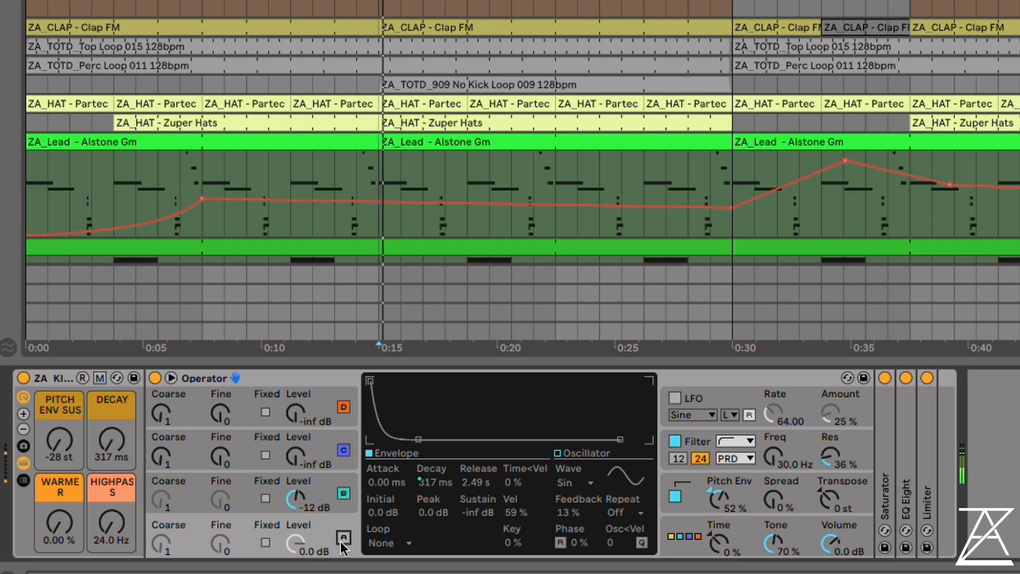
left_click(313, 487)
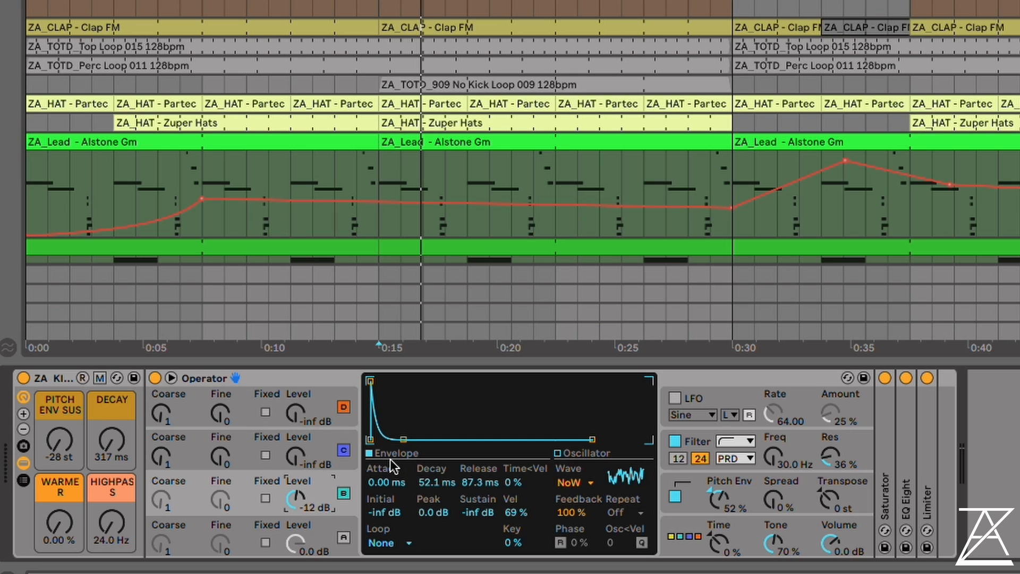
left_click(343, 539)
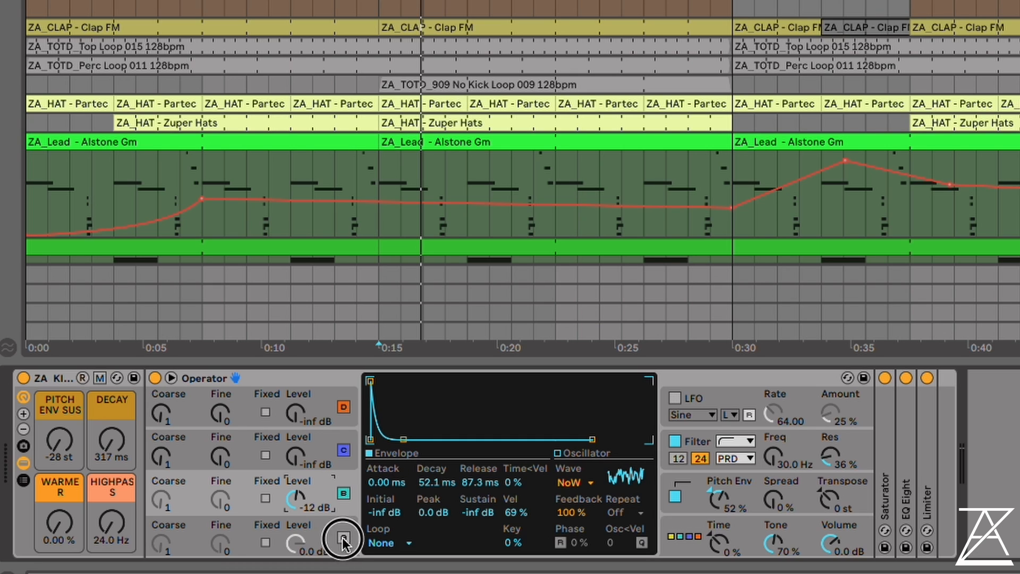
Turn off oscillator B, the filter and the pitch envelope, and play the kick with only oscillator A
left_click(343, 493)
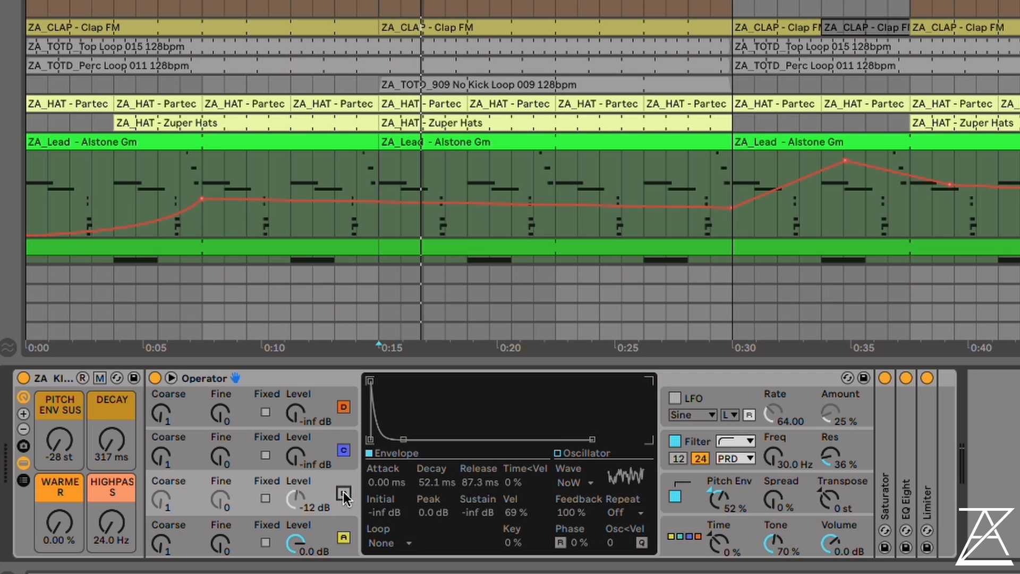
left_click(674, 441)
left_click(674, 495)
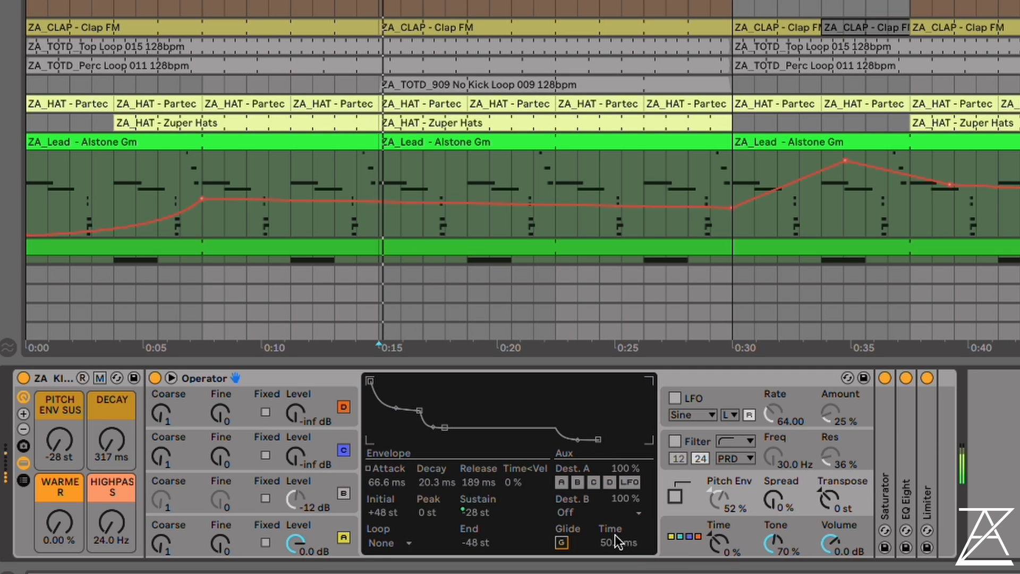
key("space")
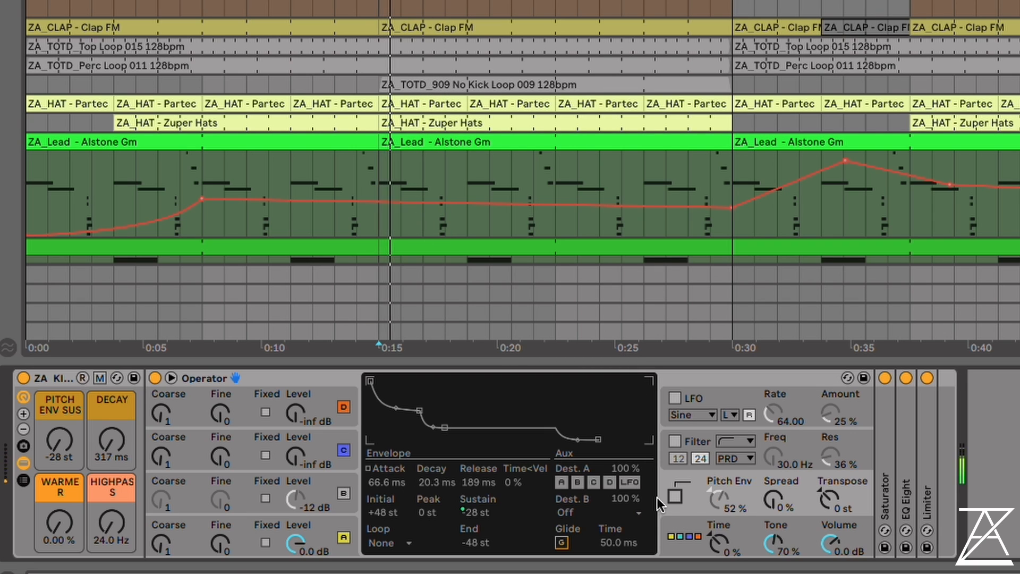
Turn the kick Operator's pitch envelope and filter back on and toggle the filter's envelope during playback
left_click(673, 495)
left_click(674, 440)
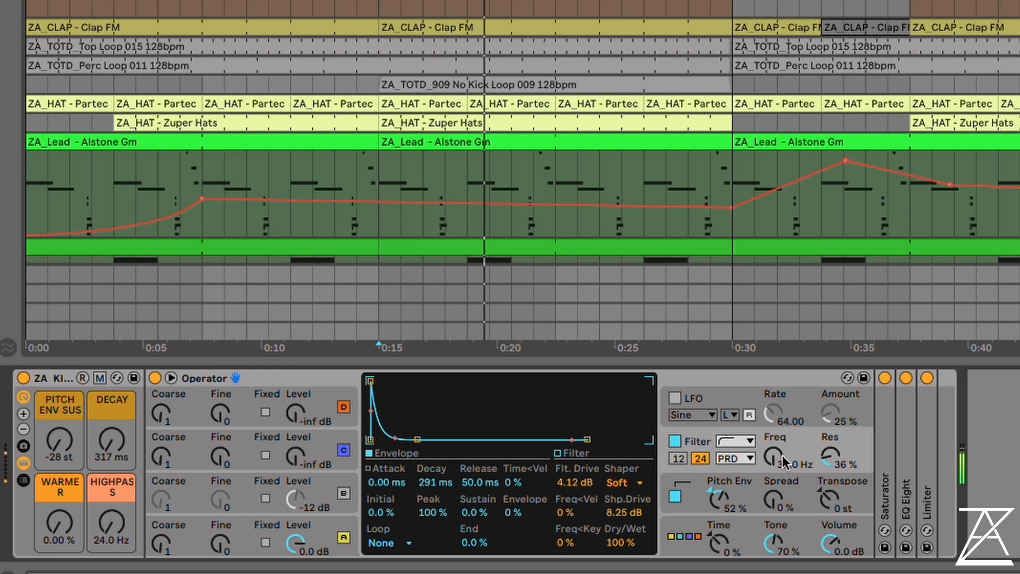
left_click(370, 453)
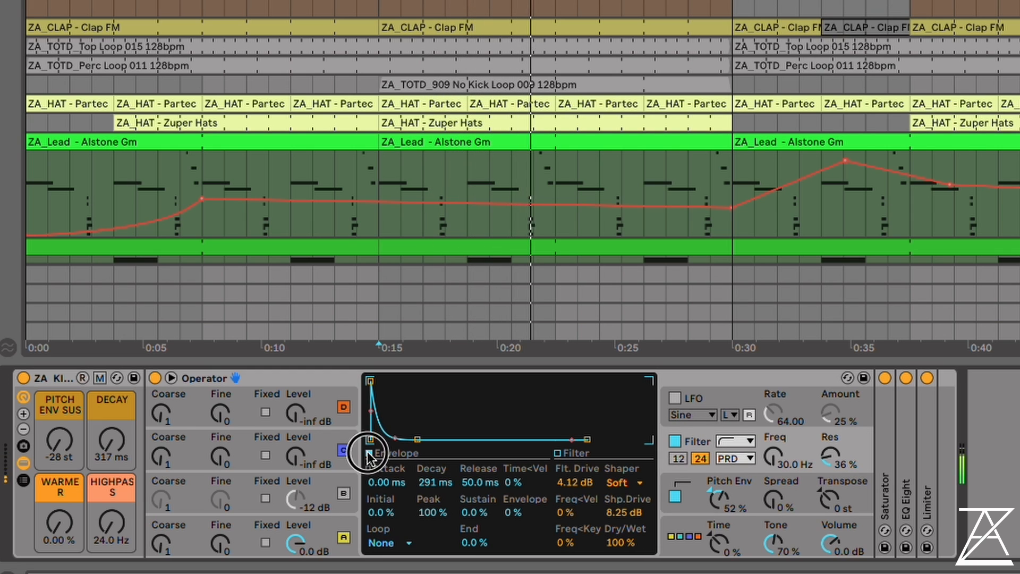
Switch the kick filter's display between its frequency response and envelope during playback, and view the pitch envelope settings
left_click(569, 454)
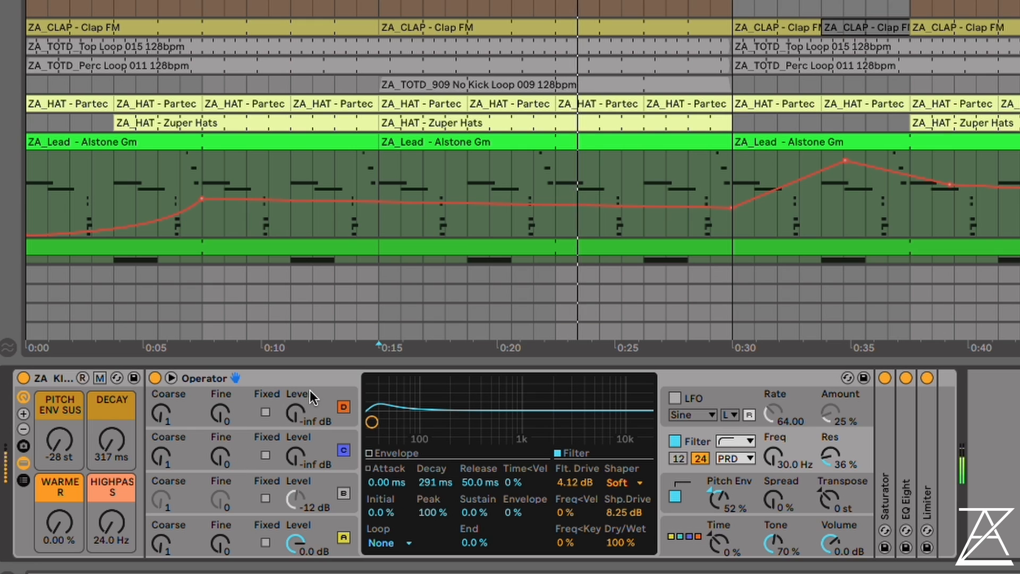
left_click(370, 453)
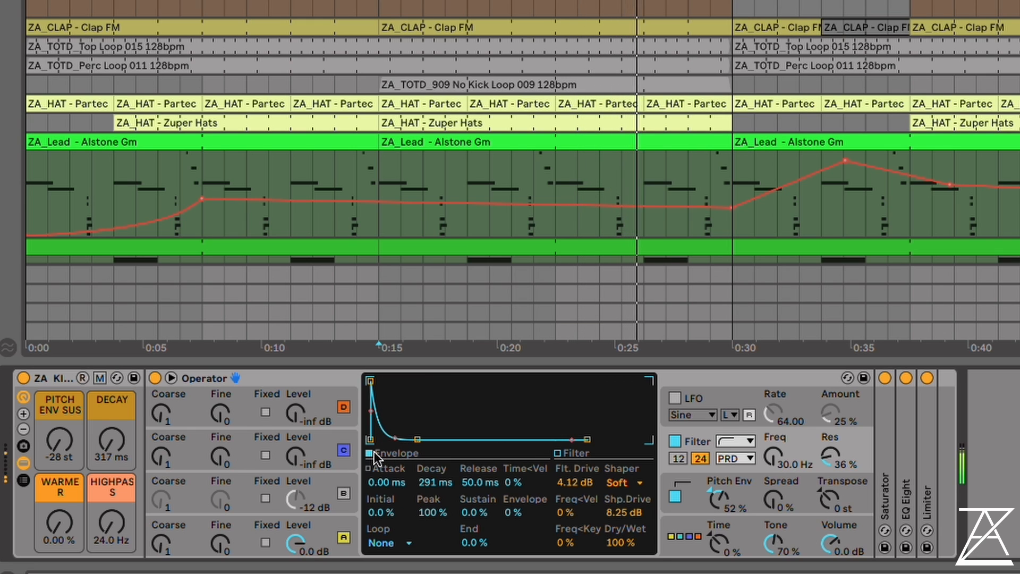
left_click(564, 453)
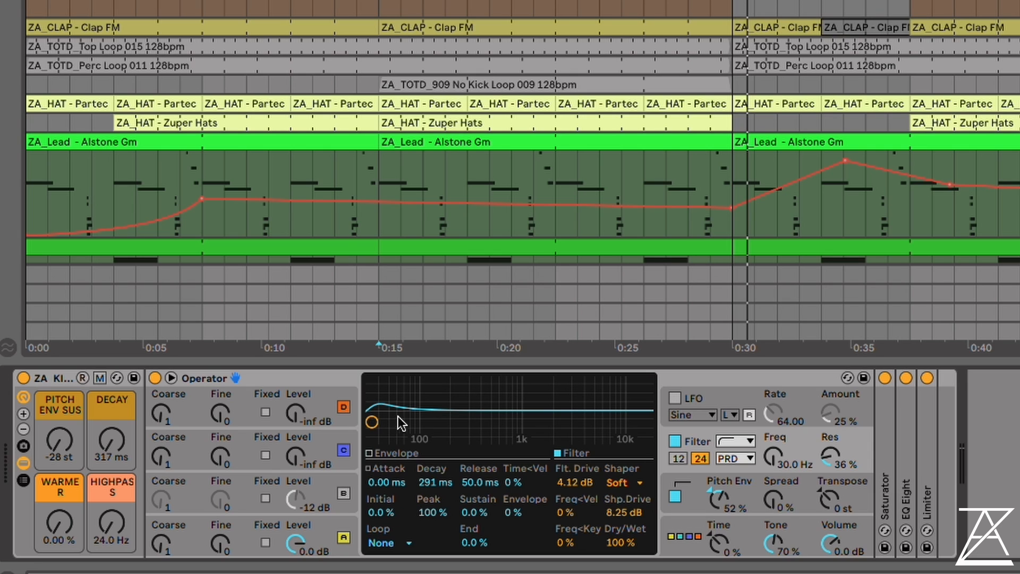
left_click(743, 493)
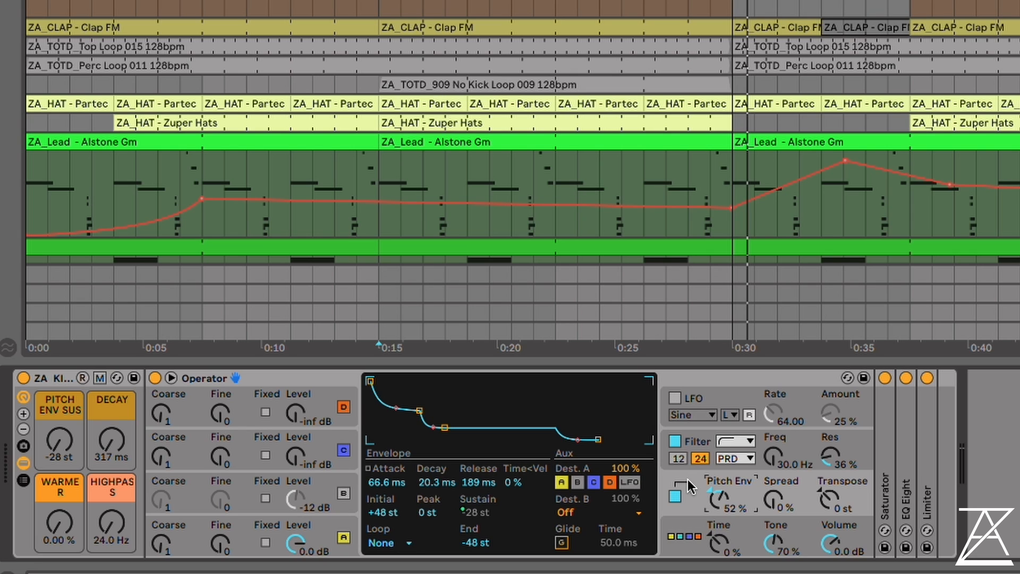
Set the kick rack's Pitch Env Sus macro to -9 st, Decay to 961 ms and Warmer to 100 %
left_click_drag(60, 439, 101, 372)
mouse_move(58, 440)
left_mouse_down()
mouse_move(58, 451)
mouse_move(59, 443)
left_mouse_up()
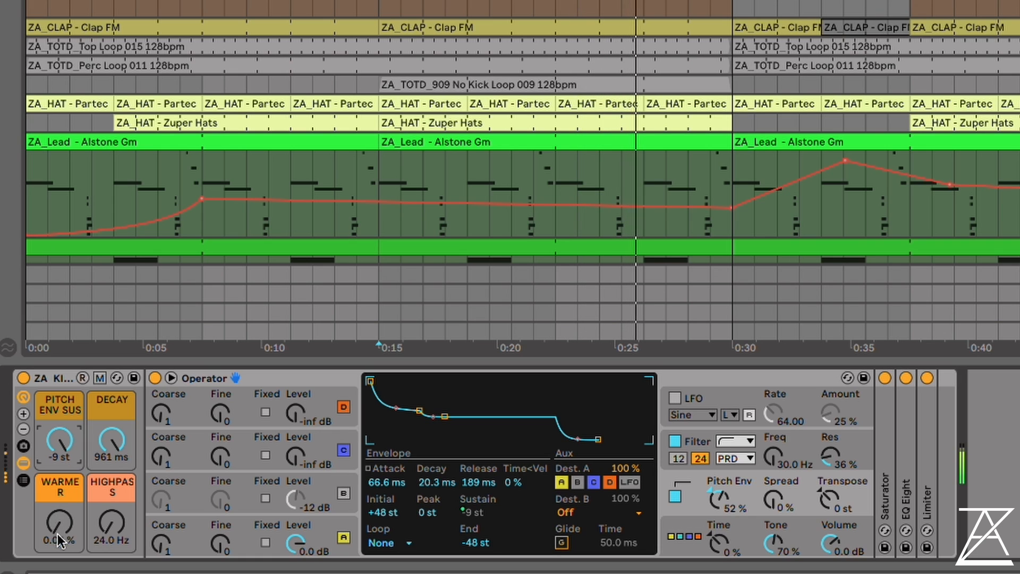
left_click_drag(59, 522, 59, 489)
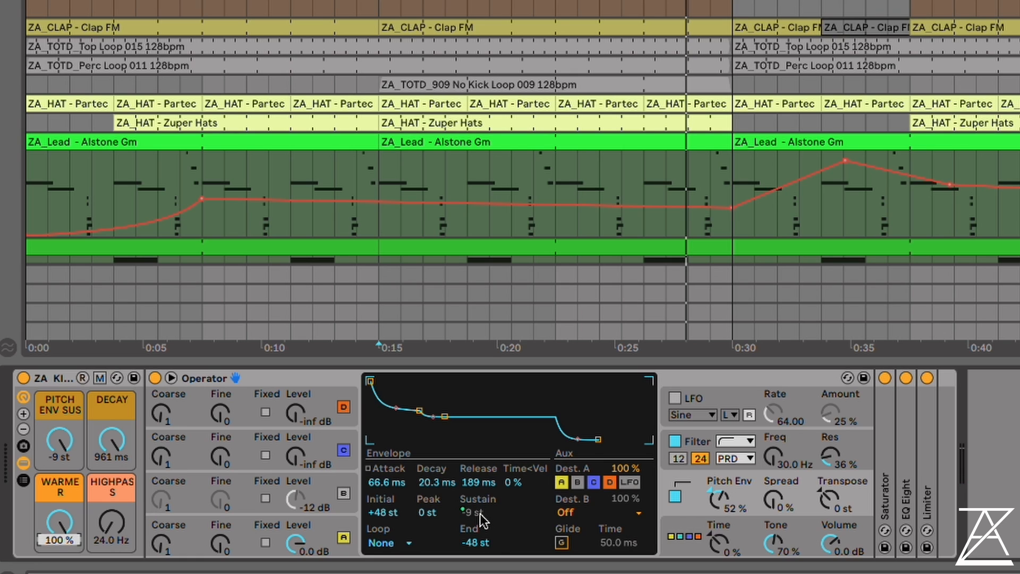
Show oscillator A's envelope, set the kick's Decay macro to 969 ms and play the kick
left_click_drag(59, 441, 107, 414)
left_click(231, 523)
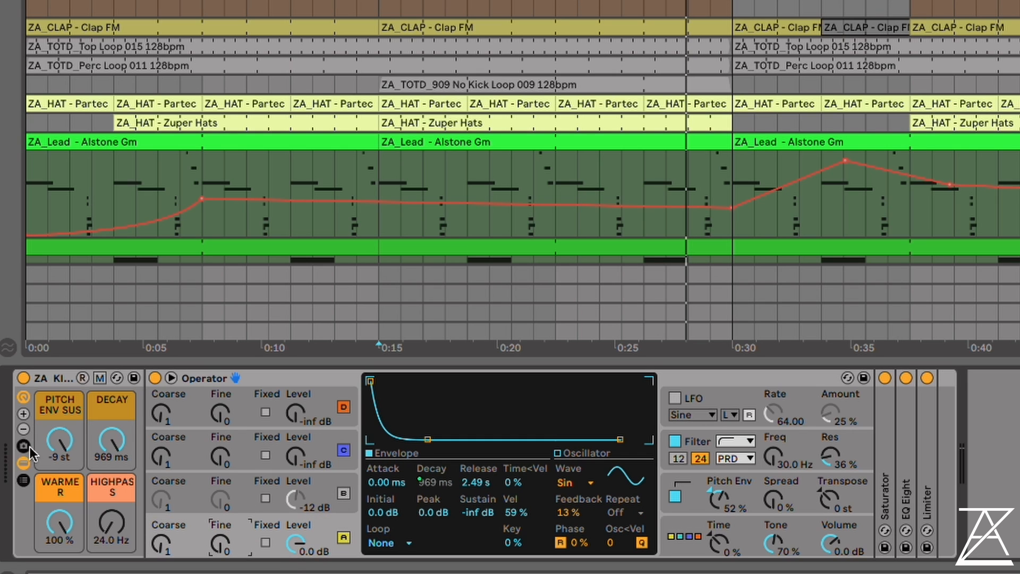
left_click_drag(112, 439, 111, 439)
key("space")
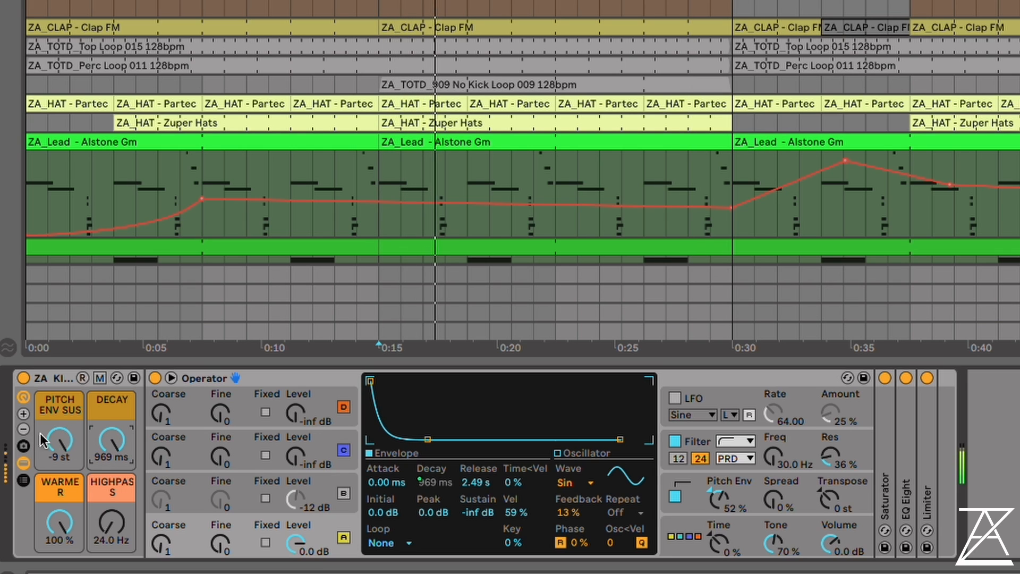
Try out the kick rack's Pitch Env Sus, Warmer and Highpass macros, lower Decay and Pitch Env Sus, and toggle playback
mouse_move(44, 437)
left_mouse_down()
mouse_move(45, 459)
mouse_move(60, 456)
mouse_move(60, 440)
left_mouse_up()
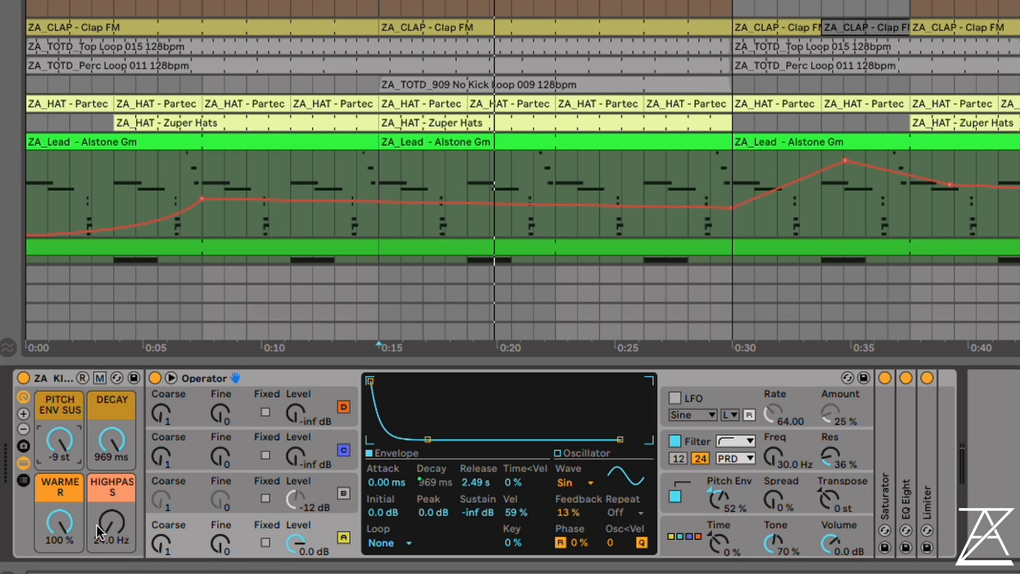
mouse_move(60, 524)
left_mouse_down()
mouse_move(59, 561)
mouse_move(69, 519)
left_mouse_up()
left_click_drag(113, 527, 112, 563)
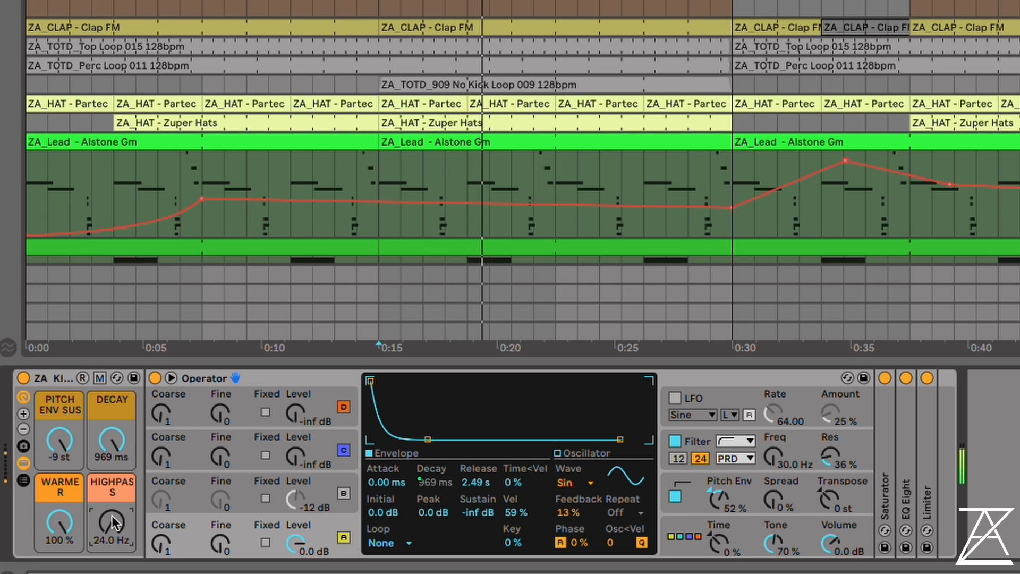
left_click_drag(112, 439, 111, 473)
left_click_drag(59, 439, 60, 493)
key("space")
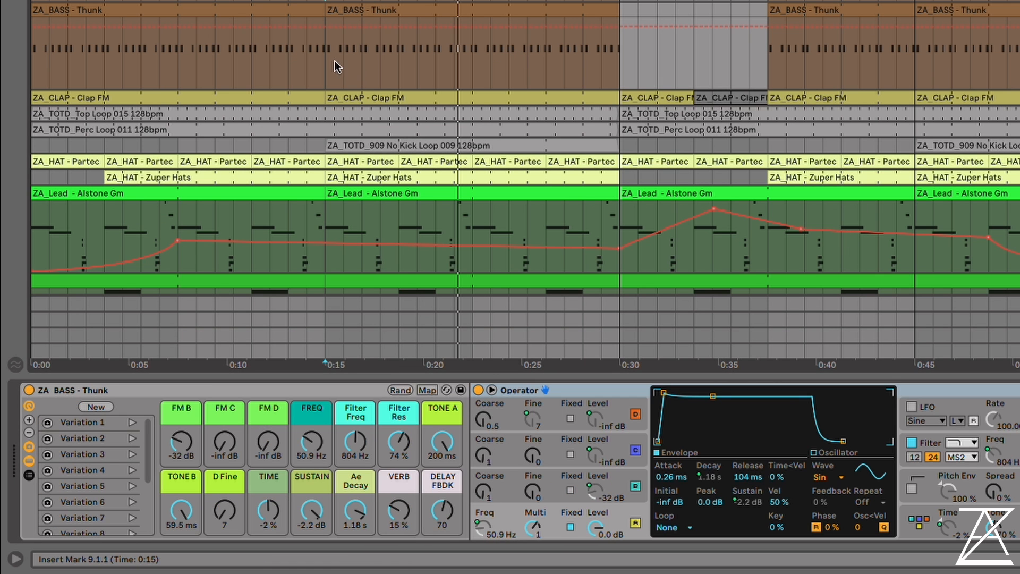
Play the ZA BASS - Thunk part from 0:15 and look through the rack's macro variations
left_click(326, 63)
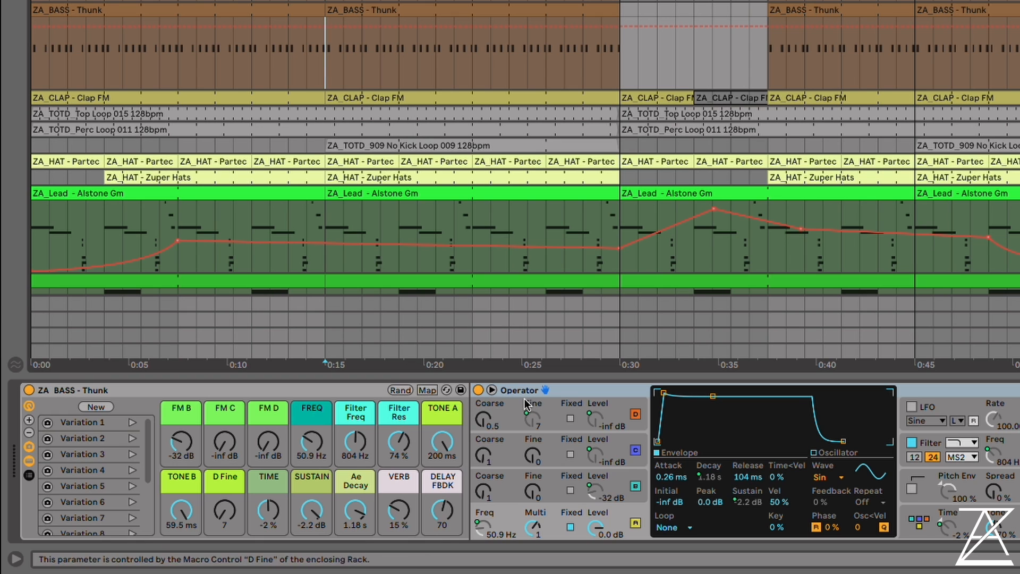
key("space")
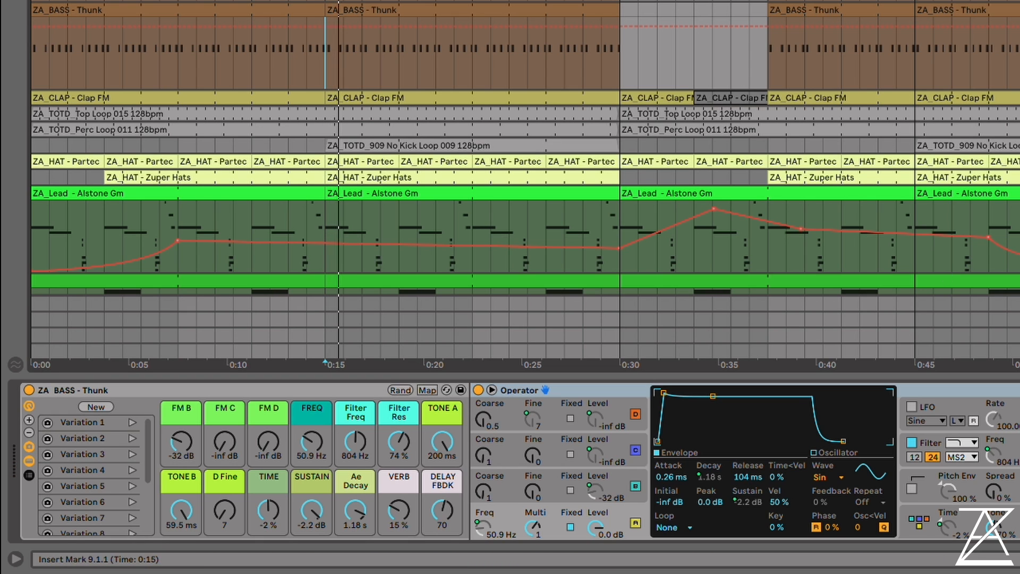
scroll(334, 69, "down", 3)
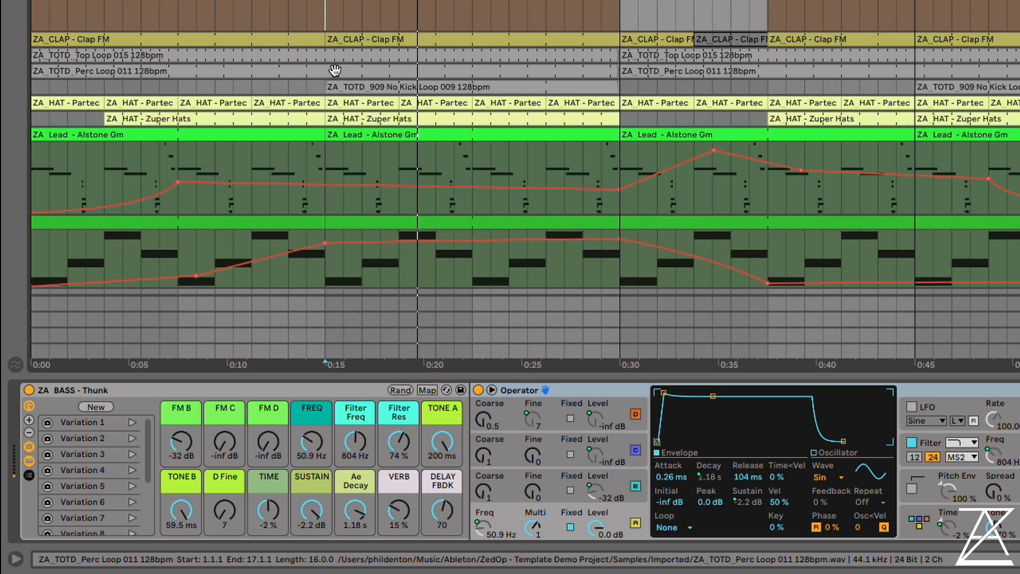
scroll(103, 470, "down", 3)
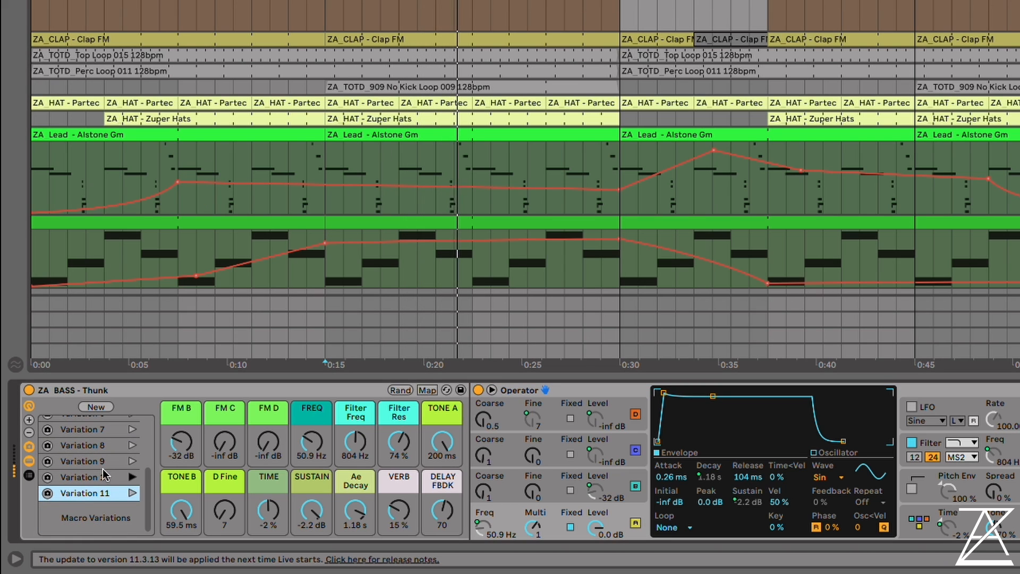
scroll(103, 470, "up", 1)
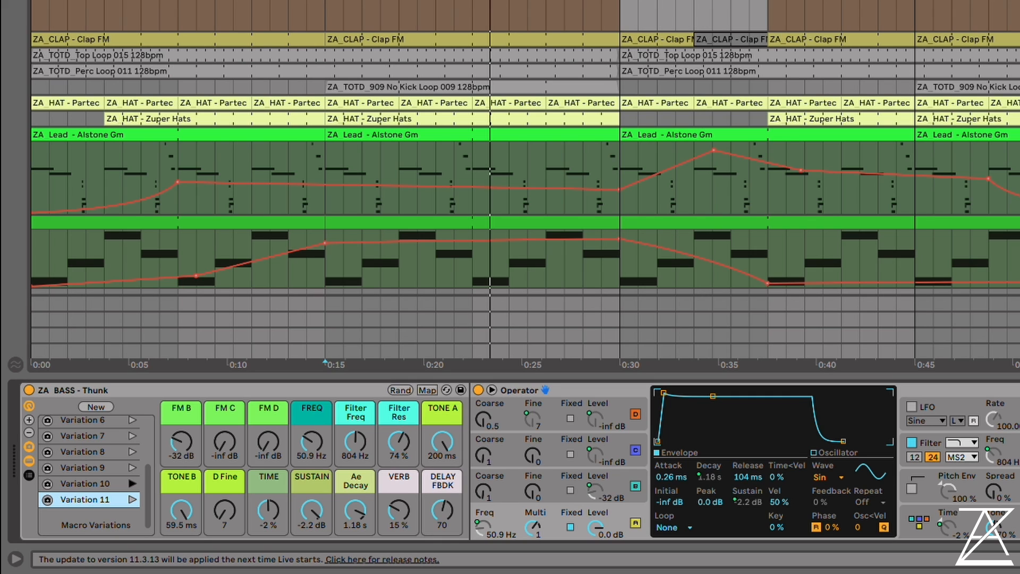
left_click(325, 16)
key("space")
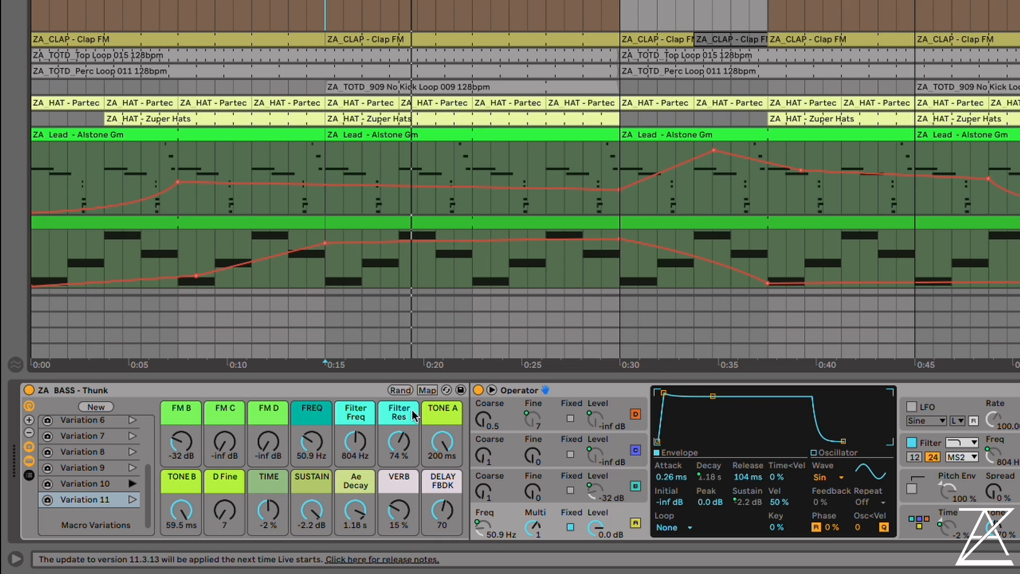
Show the bass Operator's algorithm and set the macros FM B to -41 dB, FM C to -50 dB and FM D to 0.0 dB
left_click(918, 519)
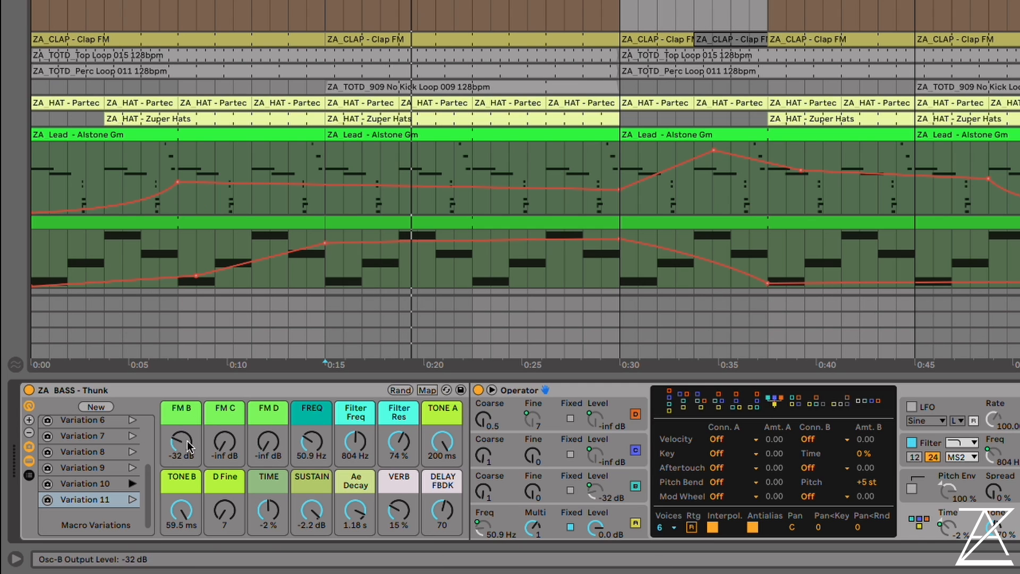
left_click_drag(183, 457, 224, 436)
left_click_drag(268, 448, 268, 408)
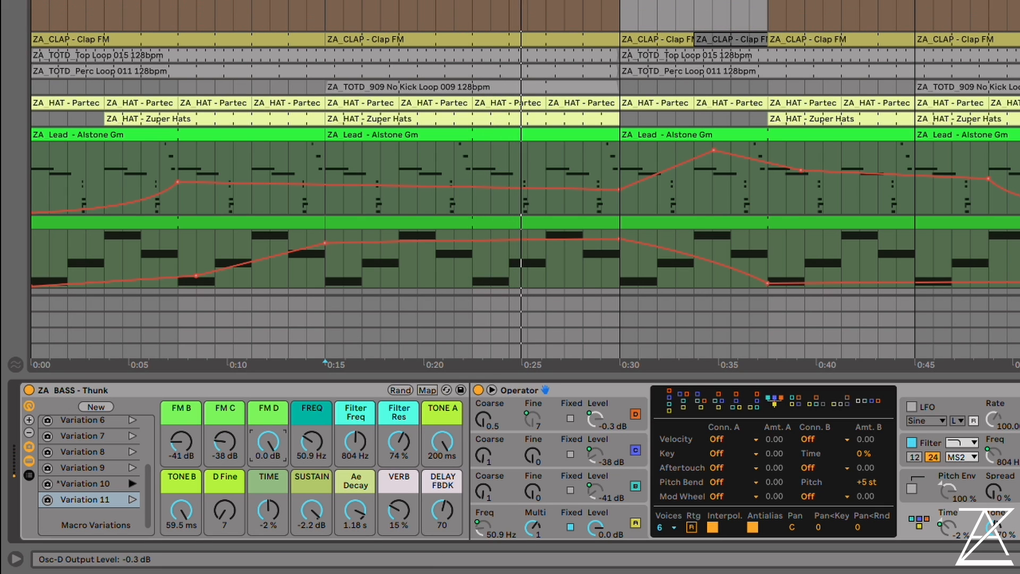
mouse_move(225, 440)
left_mouse_down()
mouse_move(225, 416)
mouse_move(224, 445)
left_mouse_up()
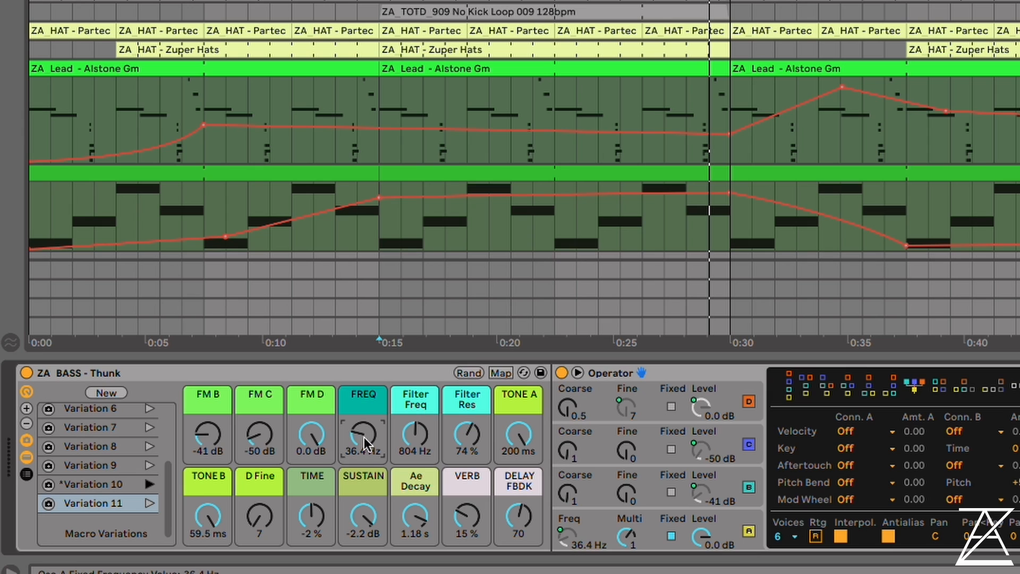
Set the bass macros FREQ to 1.62 kHz, FM C to -6.6 dB, FM B to -3.8 dB and Tone B to 9.73 ms
left_click_drag(364, 434, 365, 359)
left_click_drag(210, 517, 210, 572)
left_click_drag(264, 435, 264, 372)
left_click_drag(205, 428, 205, 364)
left_click_drag(206, 515, 206, 472)
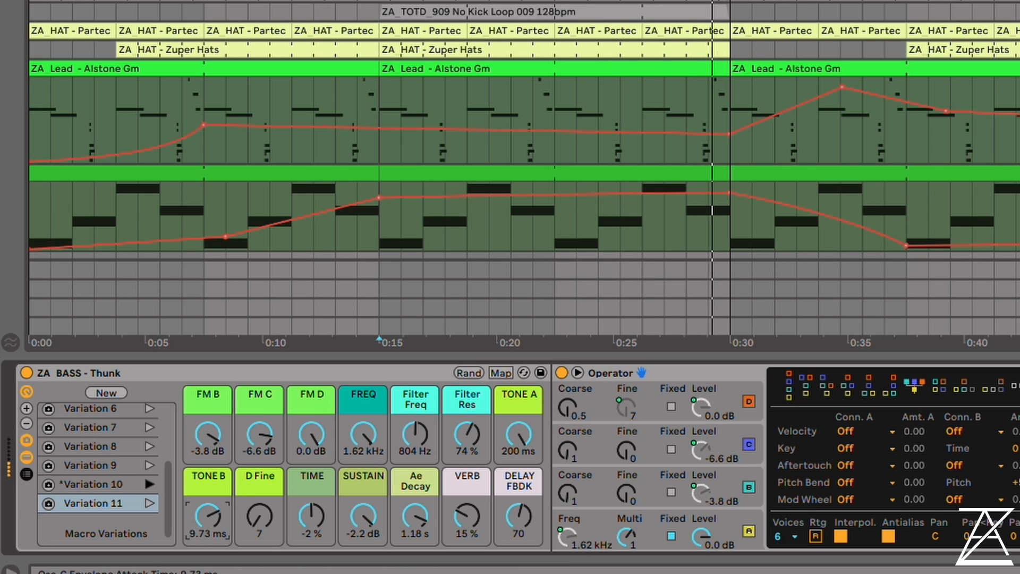
Set the bass FREQ macro to 30.8 Hz and reset FM C and FM D to -inf dB
left_click_drag(364, 434, 364, 486)
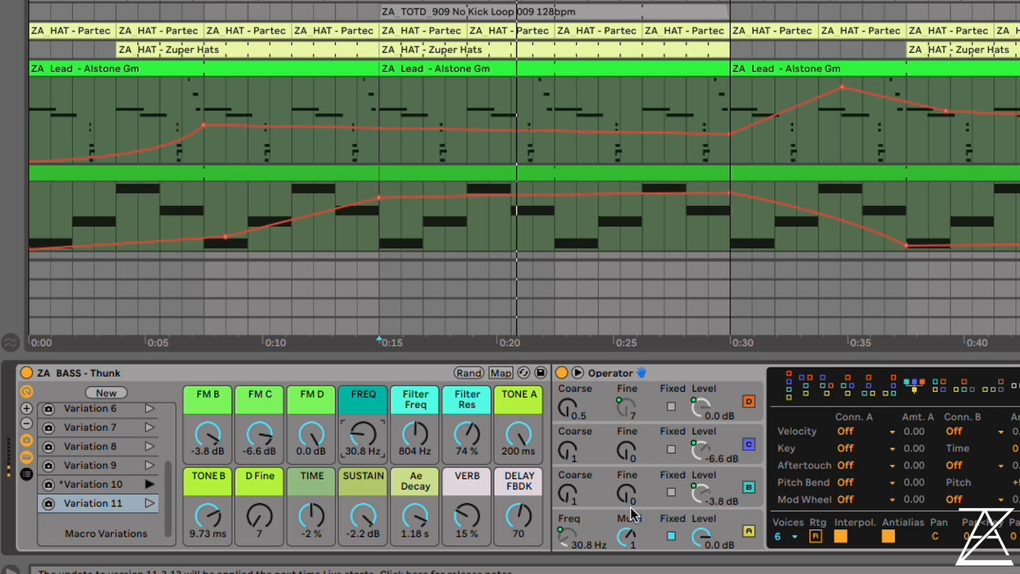
double_click(256, 434)
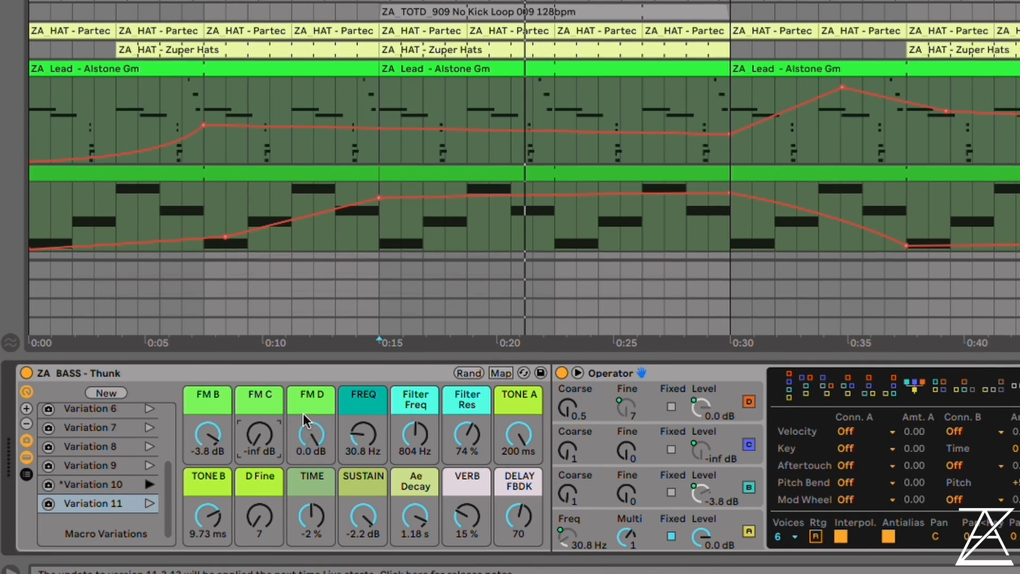
double_click(307, 426)
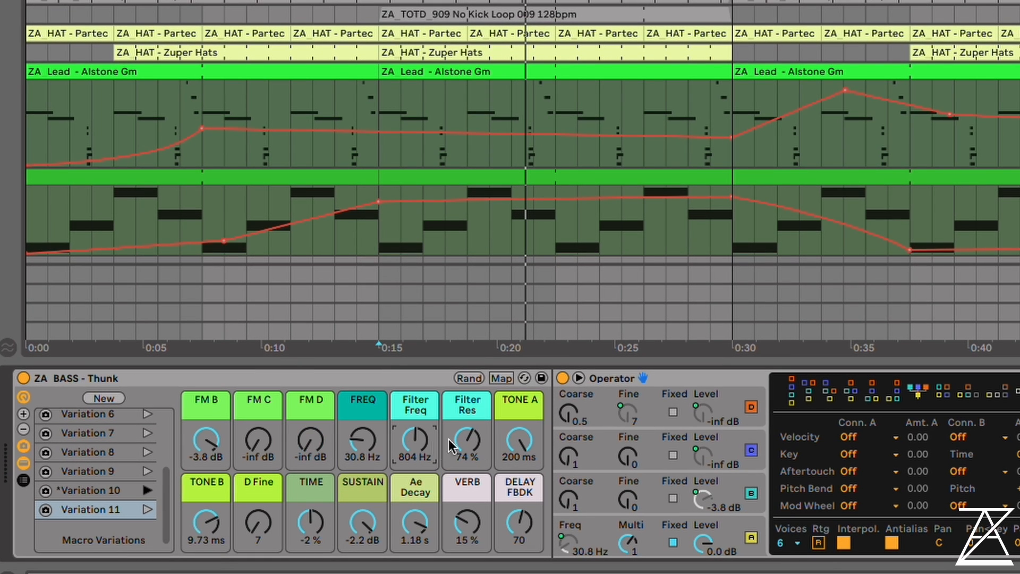
Set the bass macros Filter Freq to 4.49 kHz, Filter Res to 77 % and FREQ to 99.2 Hz
mouse_move(417, 444)
left_mouse_down()
mouse_move(418, 422)
mouse_move(412, 438)
left_mouse_up()
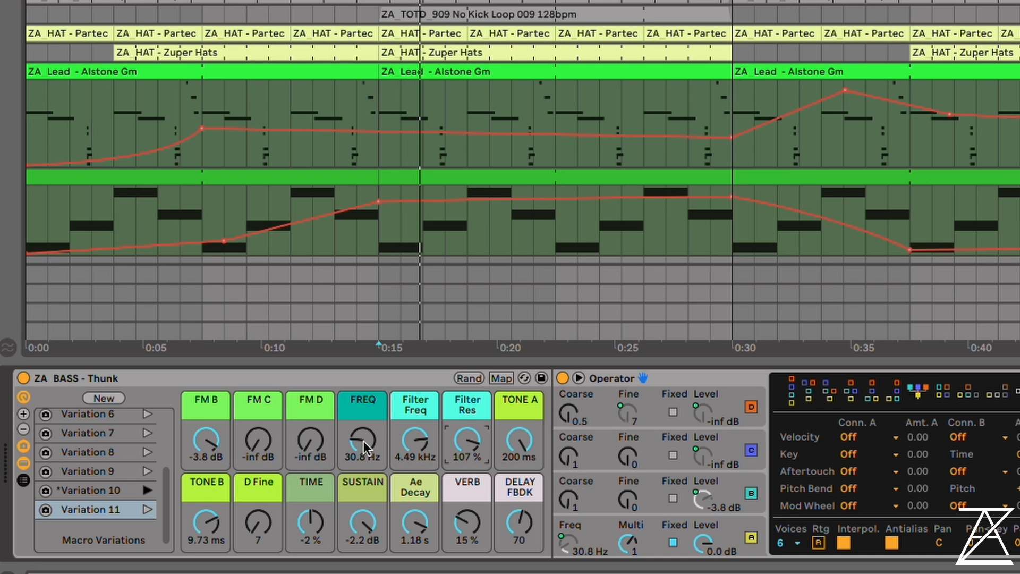
left_click_drag(363, 441, 363, 408)
left_click_drag(467, 439, 467, 452)
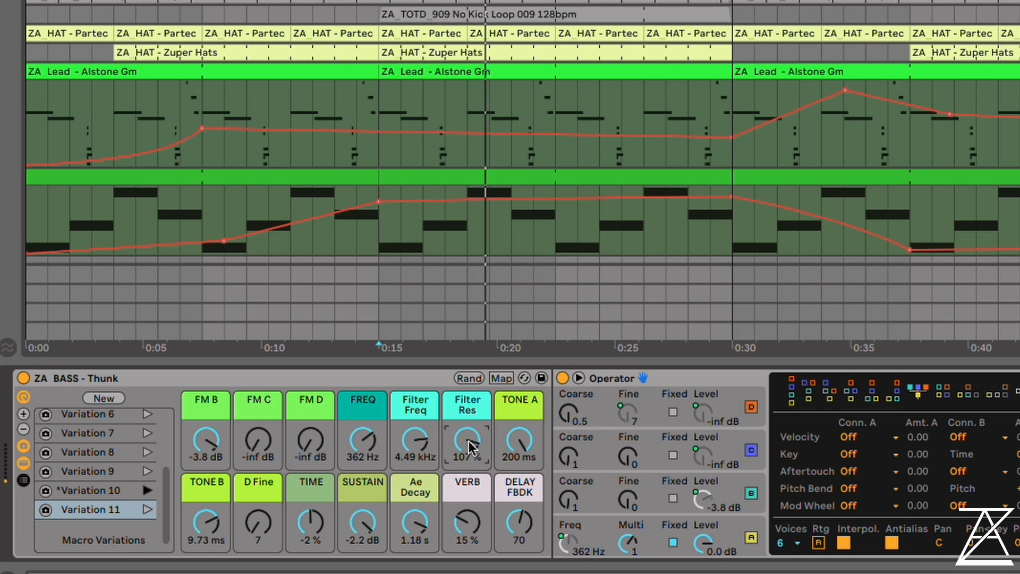
left_click_drag(363, 441, 363, 466)
Set the bass macros FM C to -32 dB, FM D to 0.0 dB and D Fine to 0
left_click_drag(257, 444, 257, 395)
left_click_drag(302, 441, 301, 393)
mouse_move(258, 523)
left_mouse_down()
mouse_move(258, 494)
mouse_move(259, 526)
left_mouse_up()
left_click_drag(259, 440, 258, 477)
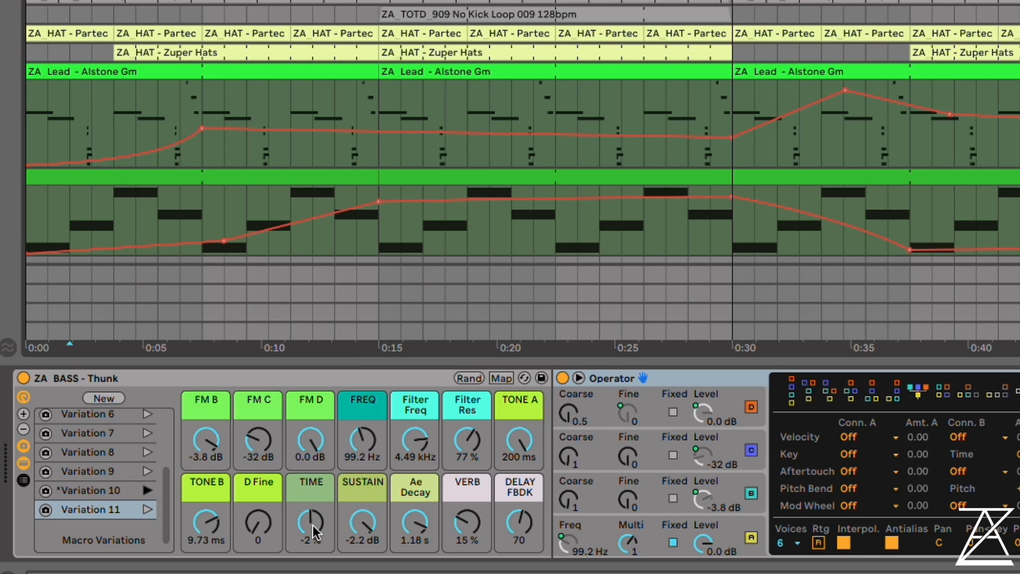
Play the bass, set the TIME macro to -10 %, and raise SUSTAIN to 0.0 dB with oscillator A's envelope shown
key("space")
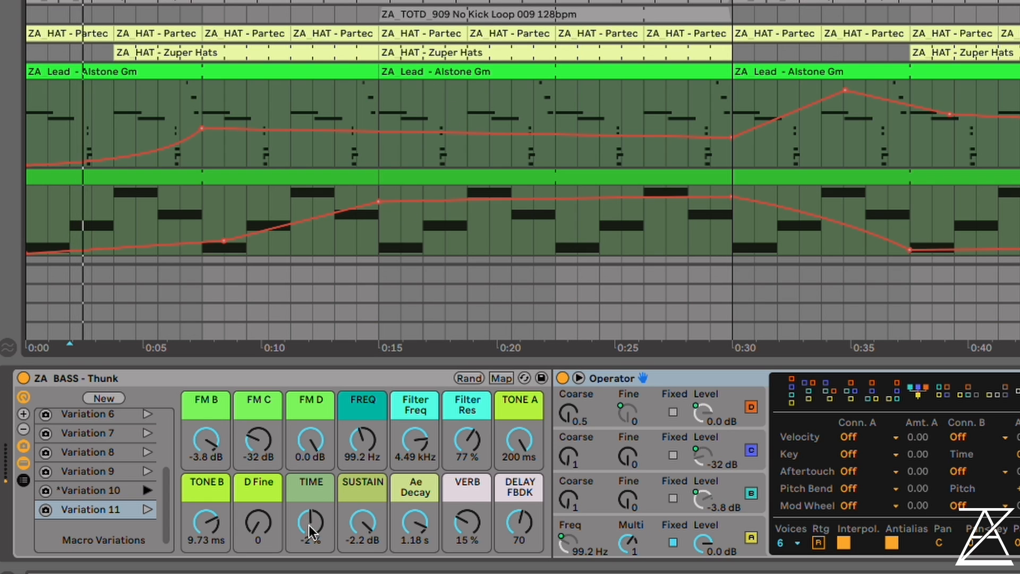
mouse_move(311, 522)
left_mouse_down()
mouse_move(311, 446)
mouse_move(311, 573)
mouse_move(311, 516)
mouse_move(311, 527)
left_mouse_up()
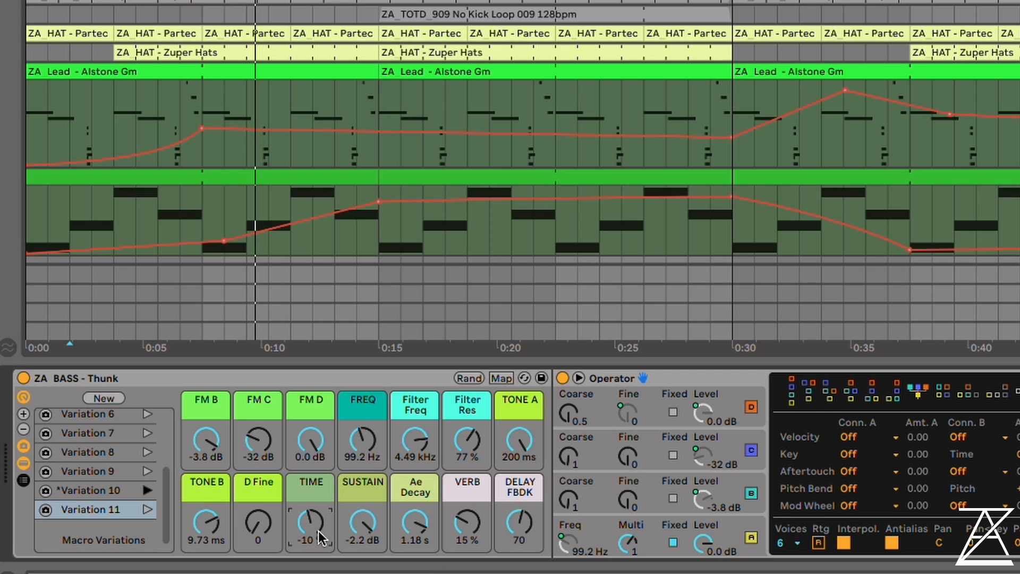
left_click(658, 521)
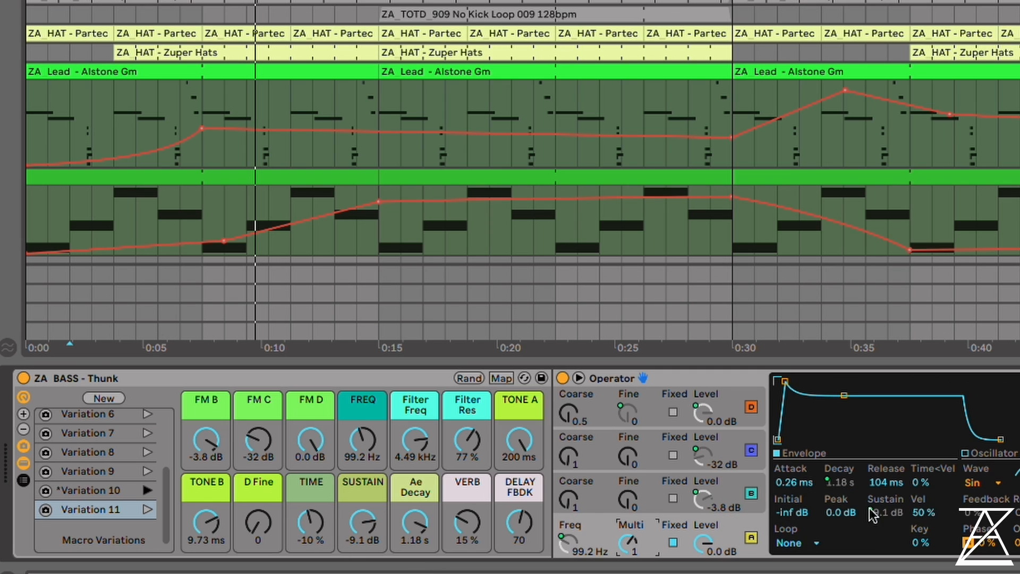
left_click_drag(362, 523, 362, 499)
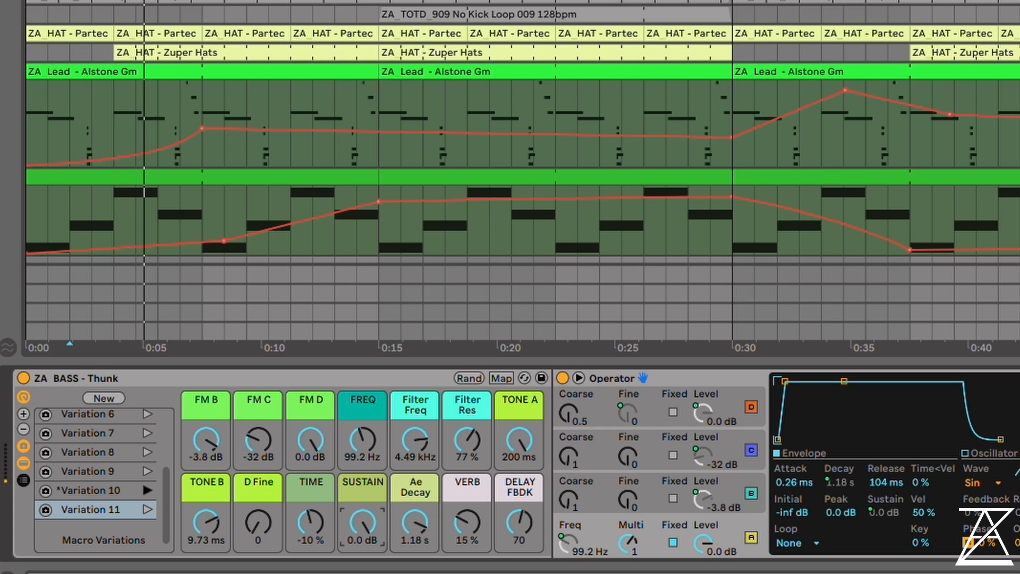
left_click(315, 517)
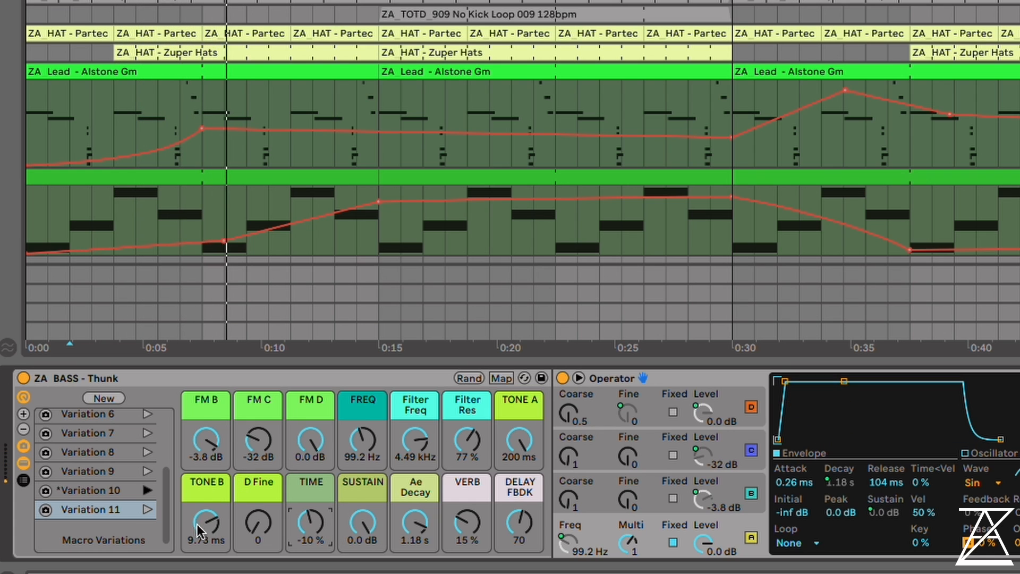
Lower the bass macros Tone B to 0.43 ms, FM D to -69 dB and FM C to -39 dB
left_click_drag(206, 523, 206, 552)
left_click_drag(305, 445, 305, 510)
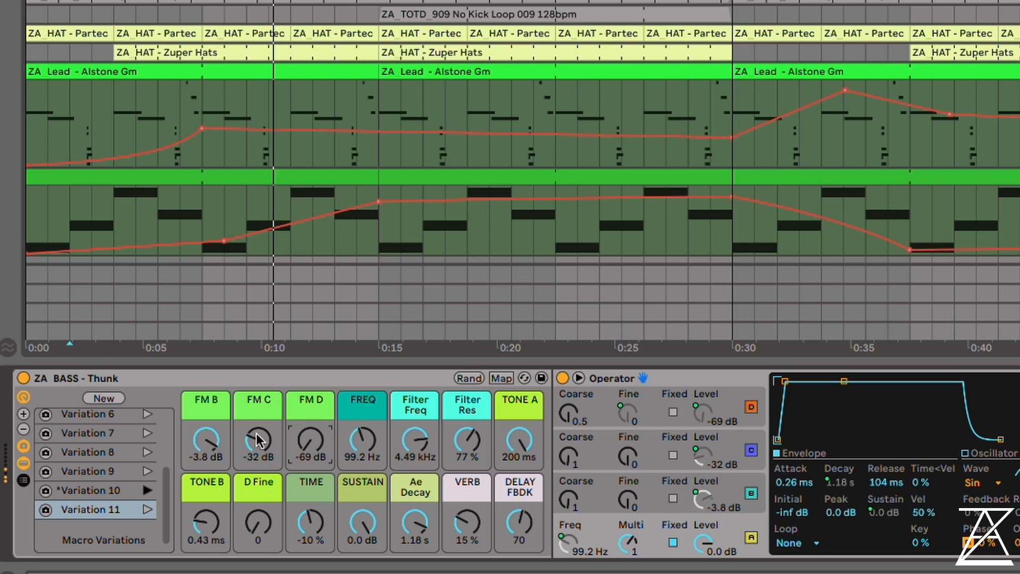
left_click_drag(258, 441, 258, 449)
Set the bass rack's SUSTAIN macro to -inf dB and Ae Decay to 1.02 s
left_click_drag(362, 523, 361, 558)
left_click_drag(415, 523, 415, 561)
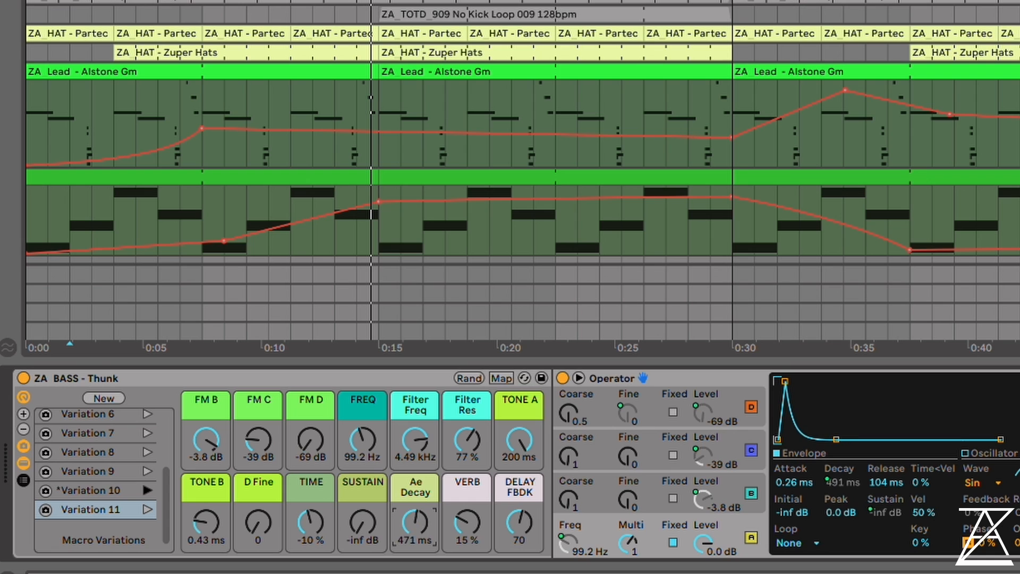
left_click_drag(415, 536, 415, 563)
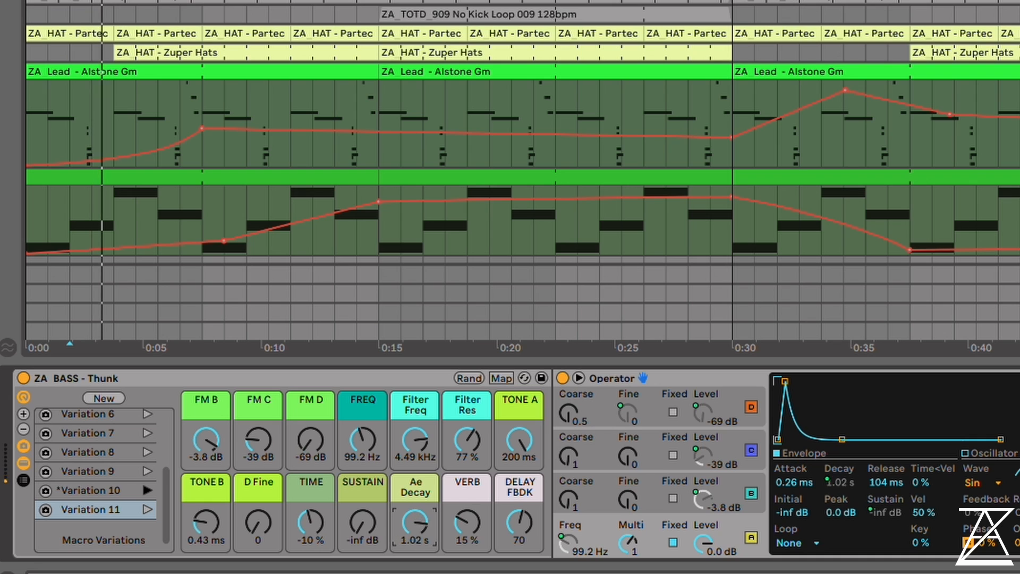
Play the bass and set its macros Ae Decay to 433 ms, VERB to 40 % and DELAY FBDK to 127
mouse_move(414, 518)
left_mouse_down()
mouse_move(414, 491)
mouse_move(415, 513)
mouse_move(472, 521)
left_mouse_up()
key("space")
left_click_drag(518, 524, 518, 483)
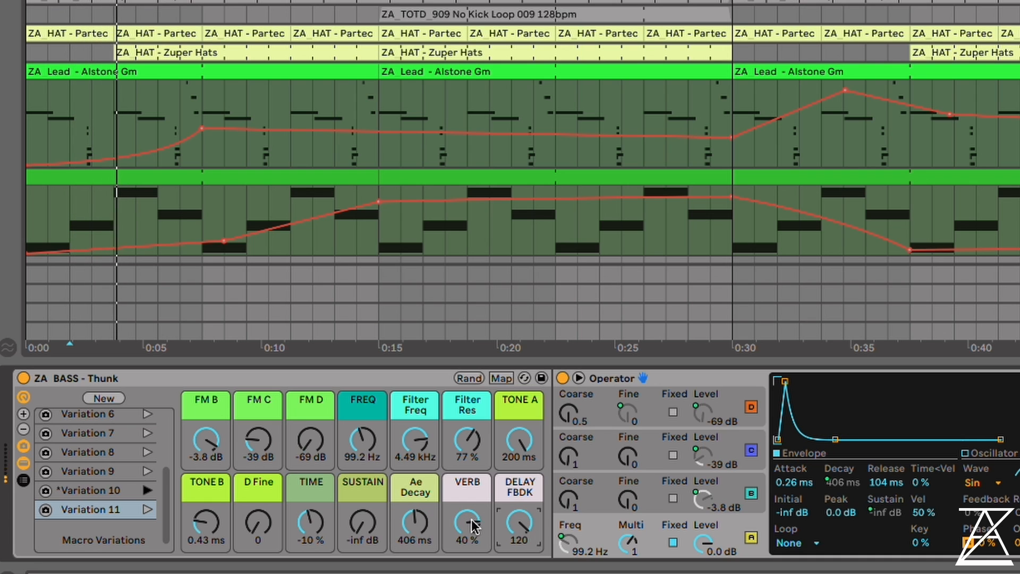
left_click_drag(472, 523, 520, 515)
left_click_drag(420, 524, 420, 521)
Set the bass macros FREQ to 27.2 Hz, SUSTAIN to 0.0 dB, FM C to -4.1 dB and VERB to 42 %
left_click_drag(368, 437, 368, 451)
left_click_drag(363, 523, 363, 494)
left_click_drag(268, 445, 269, 418)
left_click_drag(467, 521, 467, 523)
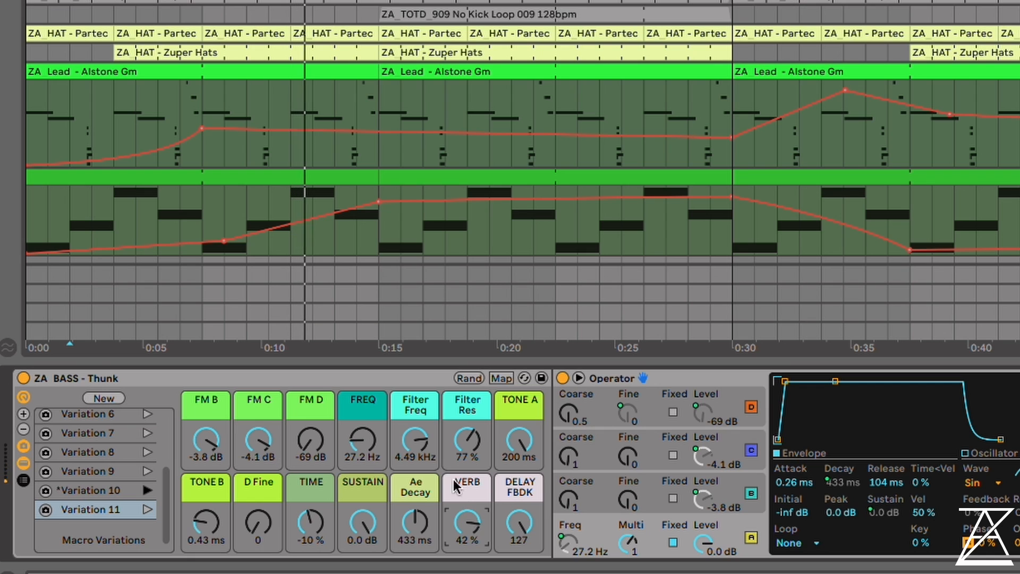
Set the bass macros FREQ to 29.6 Hz, Filter Freq to 510 Hz, DELAY FBDK to 45 and VERB to 20 %
mouse_move(363, 441)
left_mouse_down()
mouse_move(415, 446)
mouse_move(415, 454)
mouse_move(363, 444)
left_mouse_up()
left_click_drag(518, 525, 518, 549)
left_click_drag(467, 523, 468, 537)
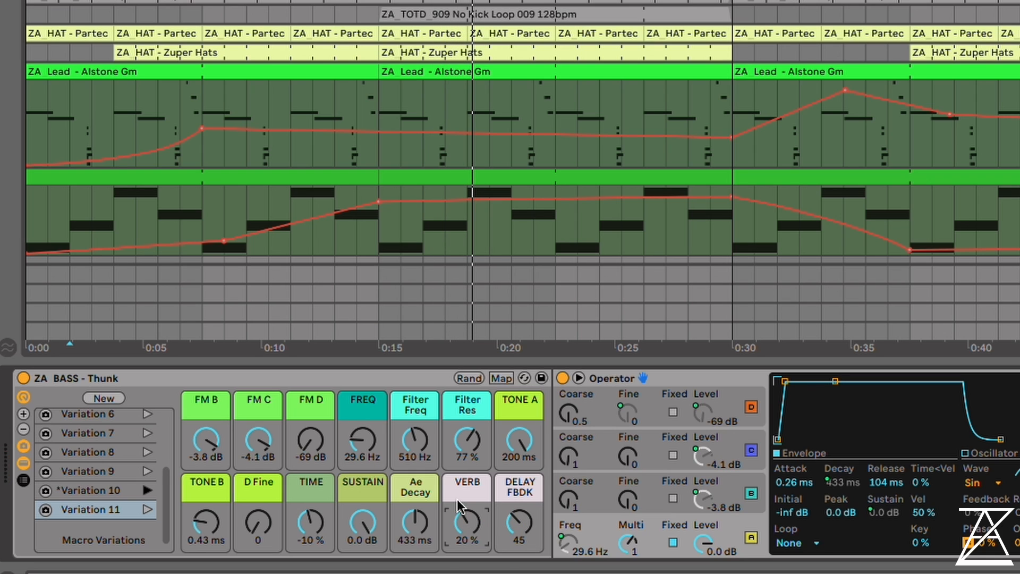
Audition the bass rack's macro Variations 1 to 5 one after another during playback
scroll(137, 481, "up", 5)
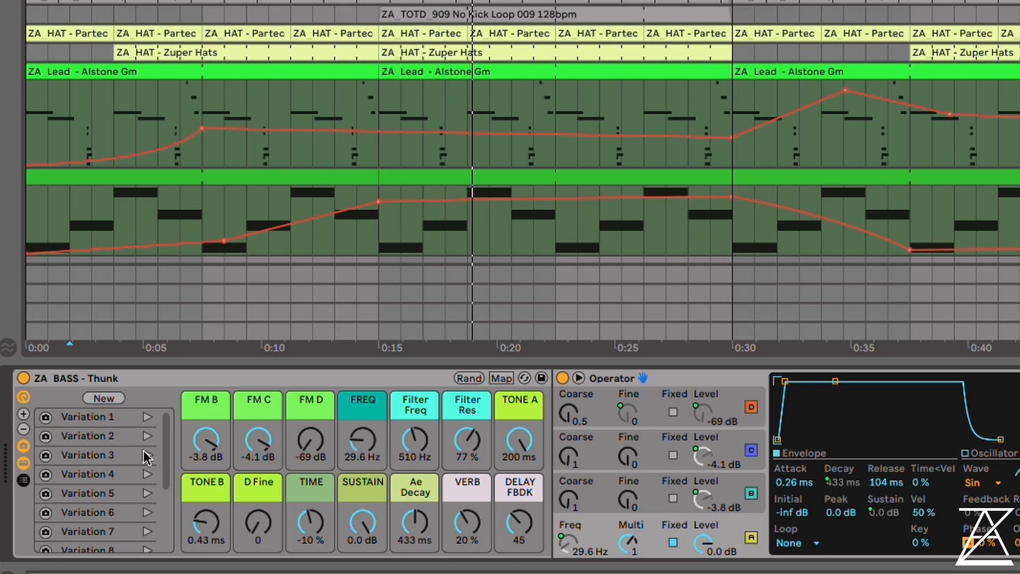
left_click(148, 417)
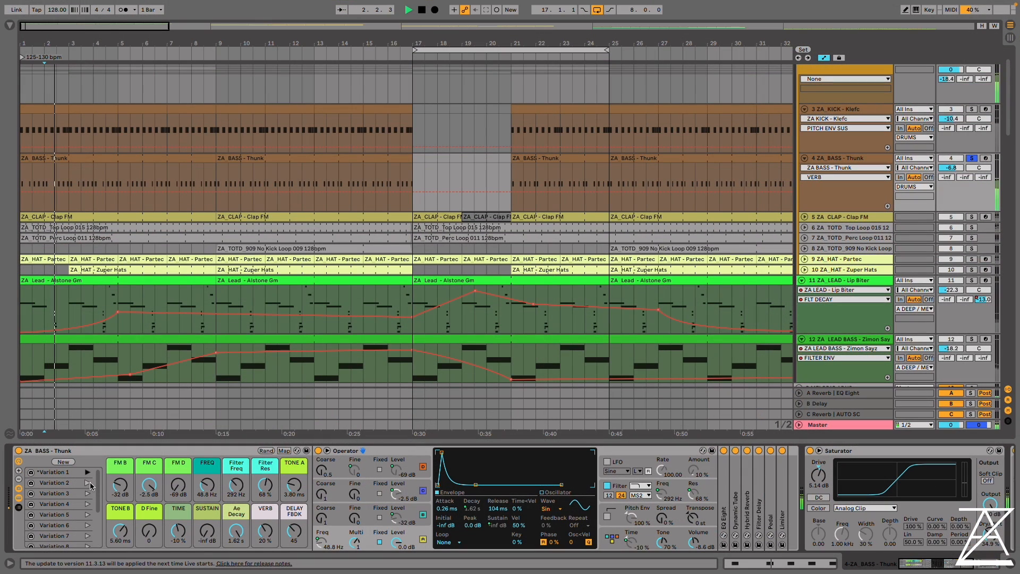
left_click(87, 483)
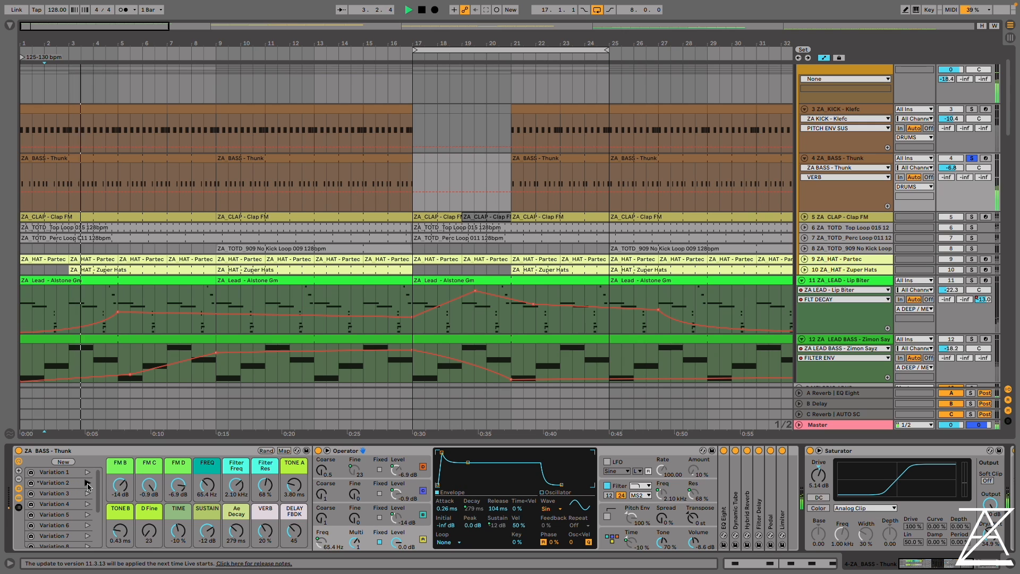
left_click(88, 494)
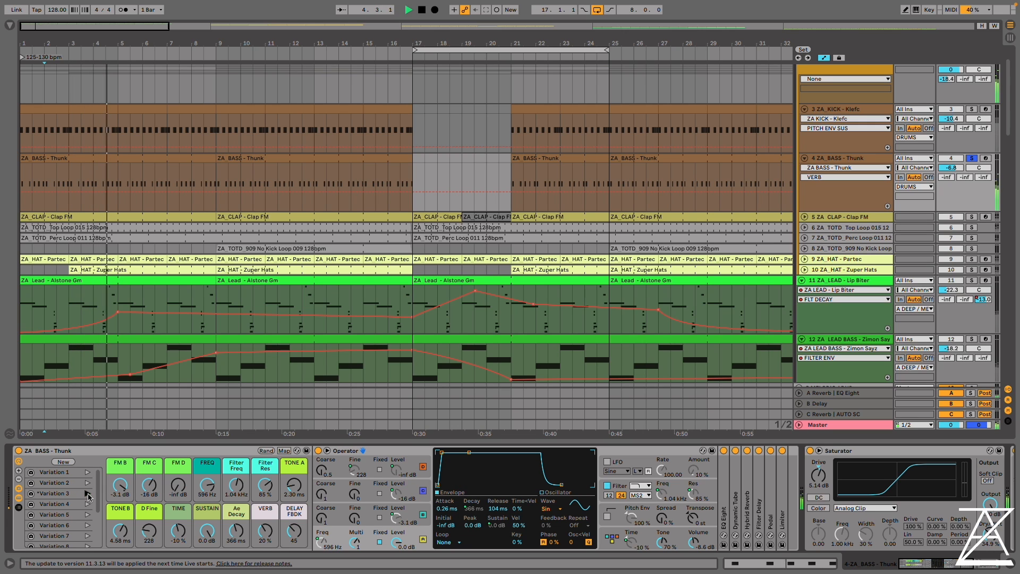
left_click(89, 504)
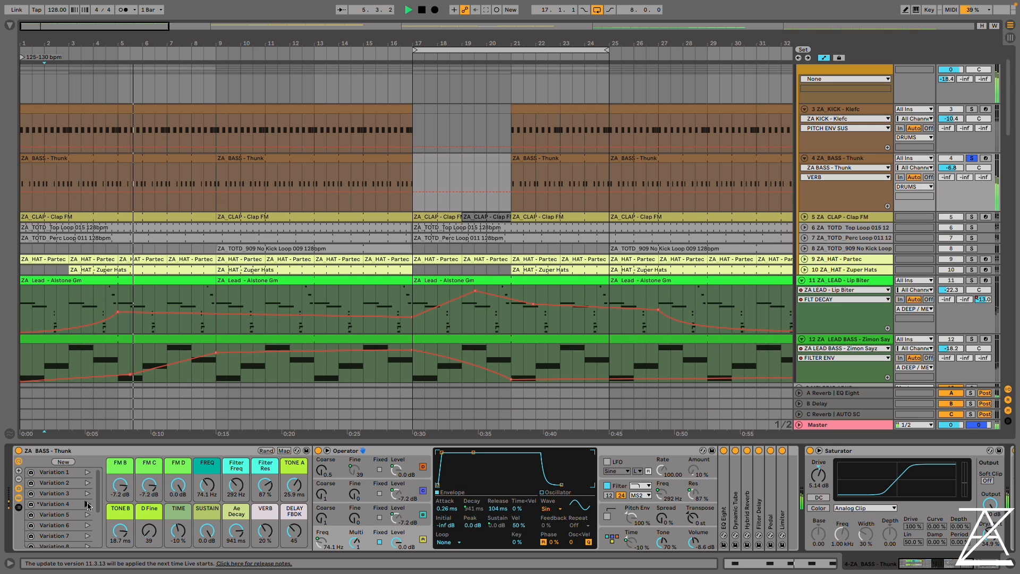
scroll(89, 488, "down", 3)
left_click(88, 485)
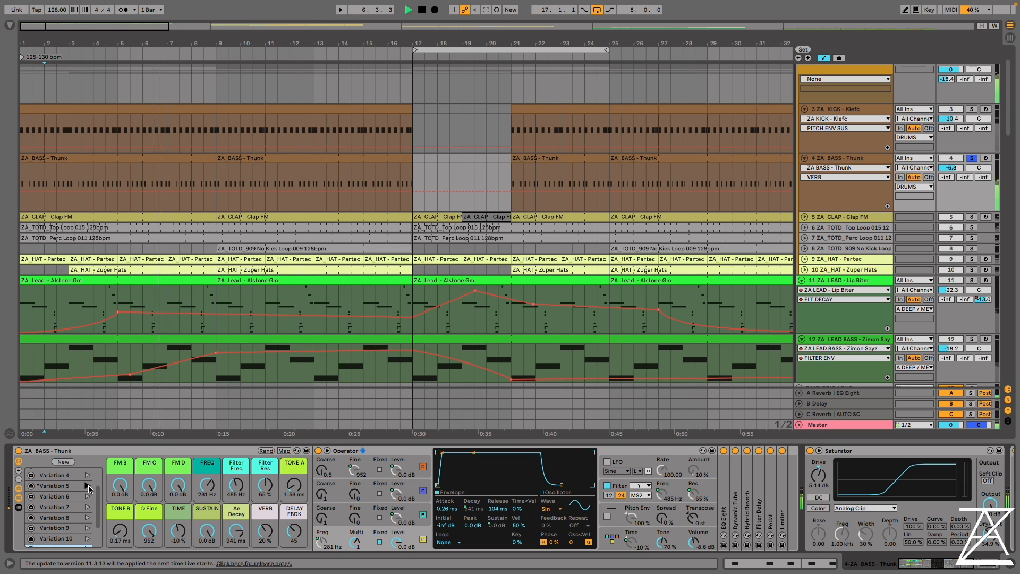
Audition the bass rack's macro Variations 6 to 10 in order, ending on Variation 10, and stop playback
left_click(88, 496)
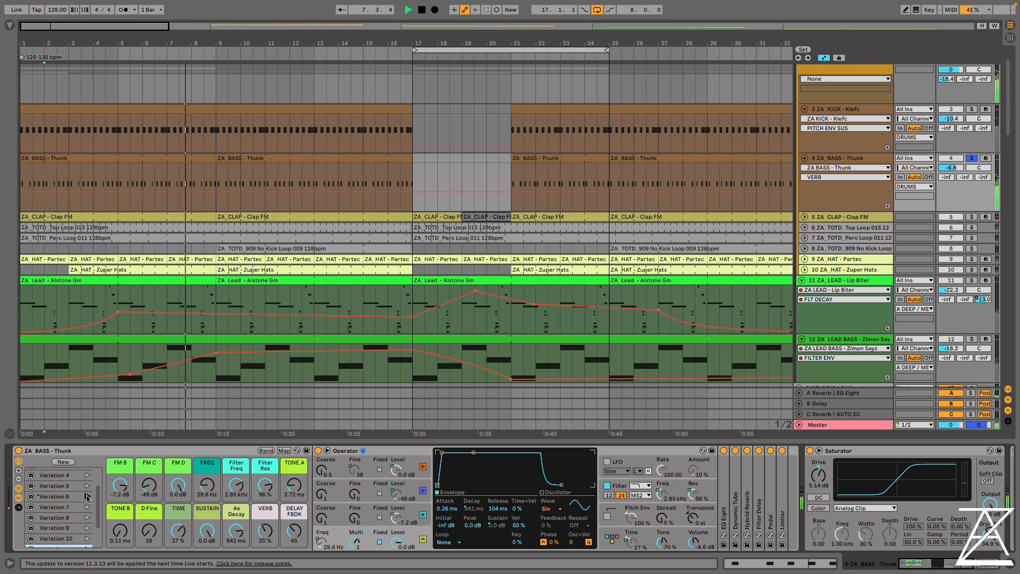
left_click(89, 509)
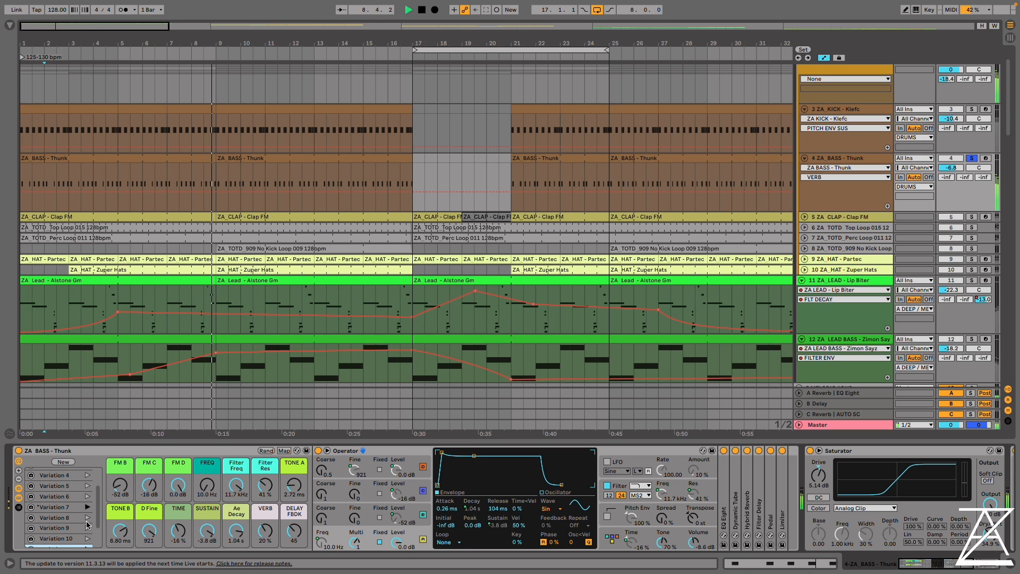
left_click(88, 518)
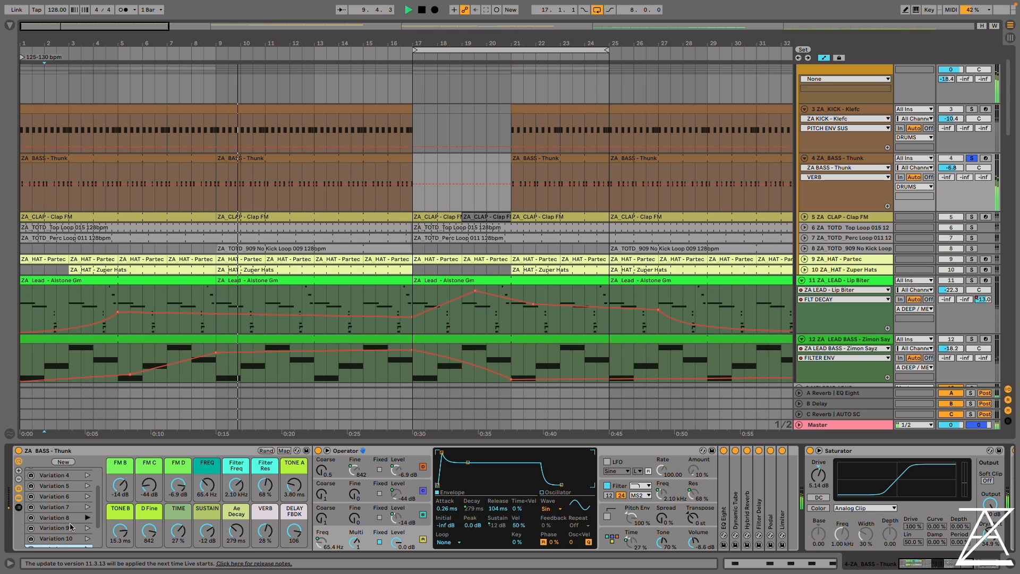
scroll(79, 526, "down", 1)
left_click(88, 526)
scroll(79, 510, "down", 2)
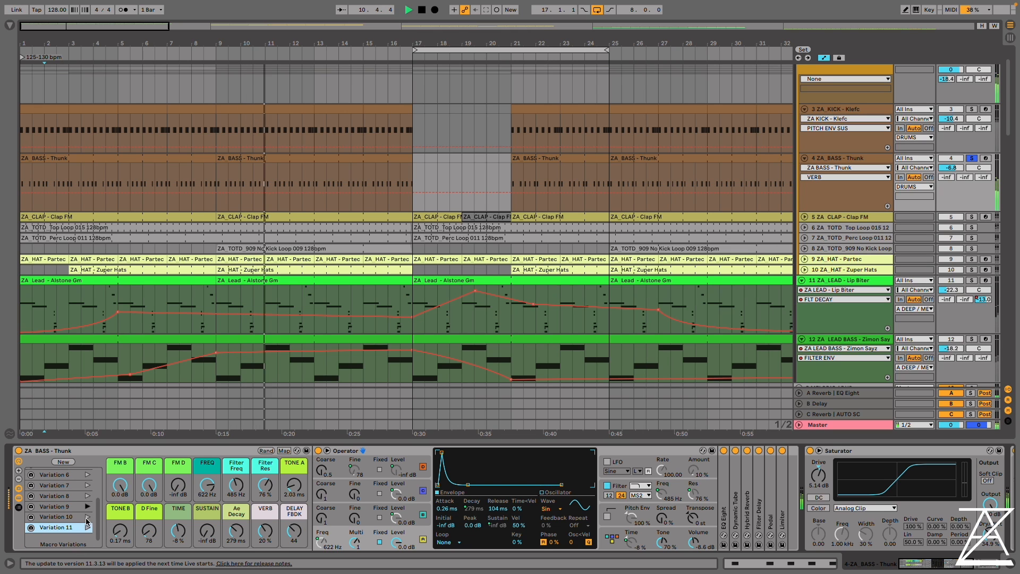
left_click(88, 517)
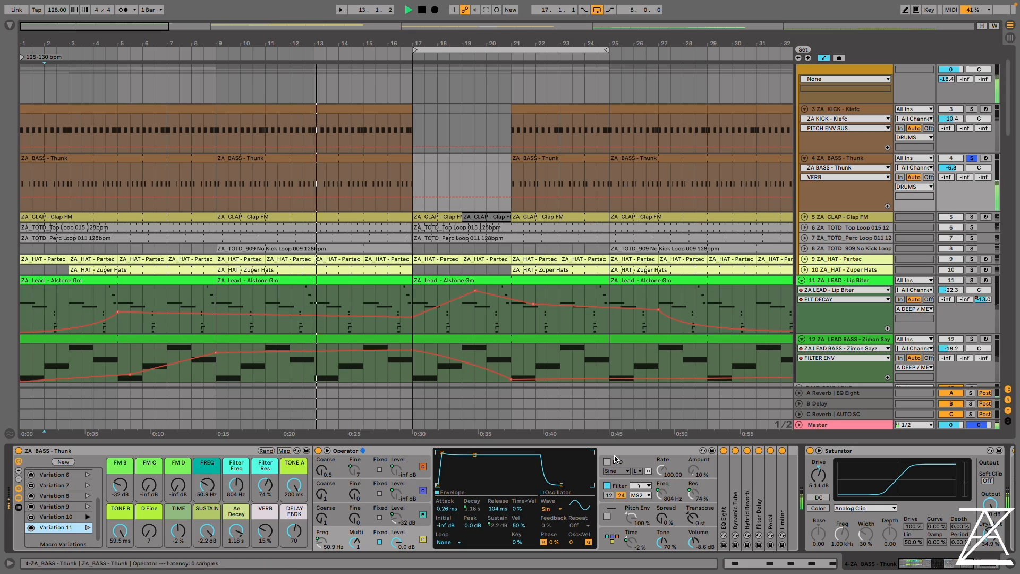
key("space")
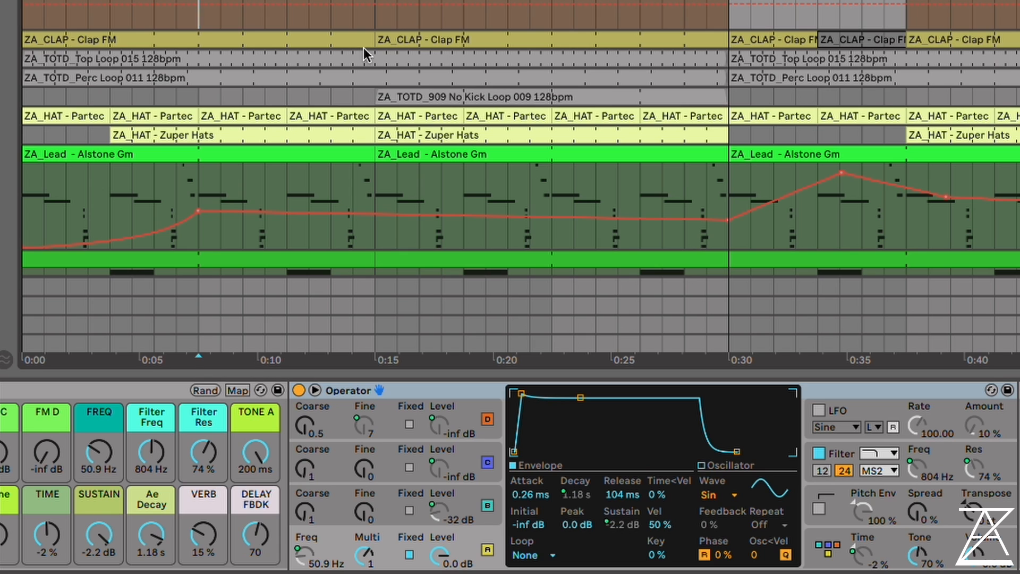
Unfold the ZA_CLAP - Clap FM track and examine oscillator B's loop mode and oscillator C's envelope in Operator
key("u")
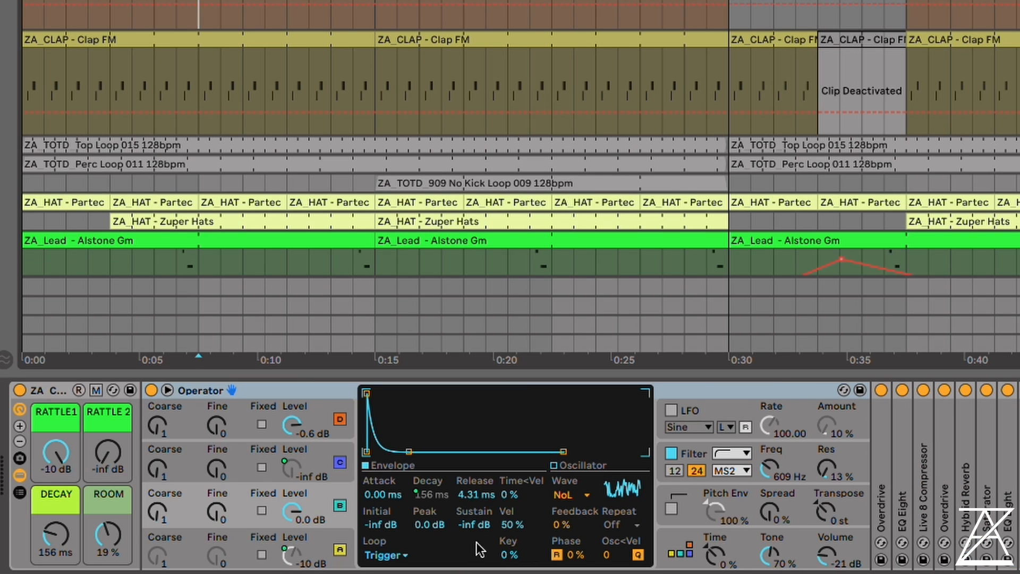
left_click(388, 555)
left_click(384, 558)
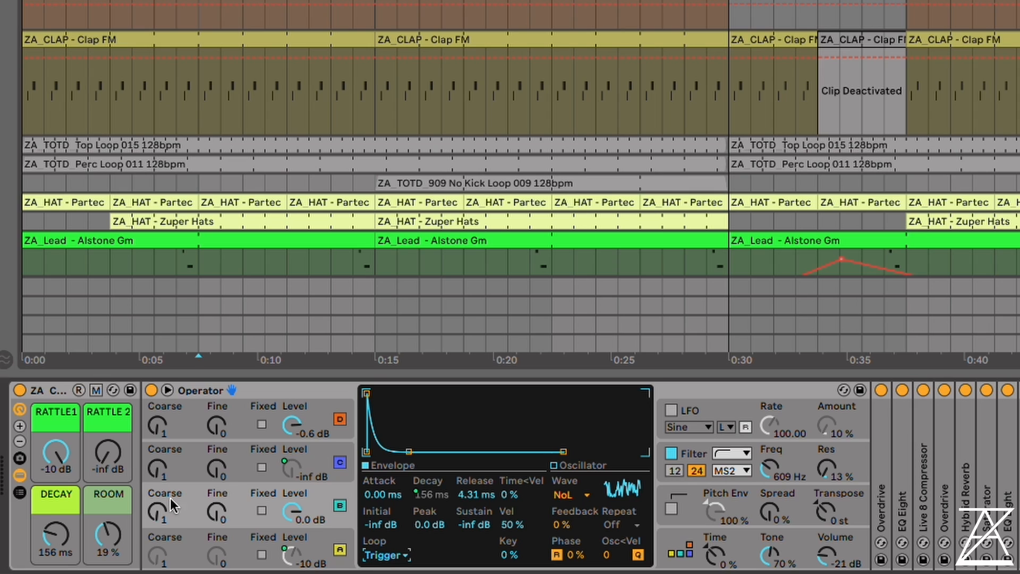
left_click(254, 446)
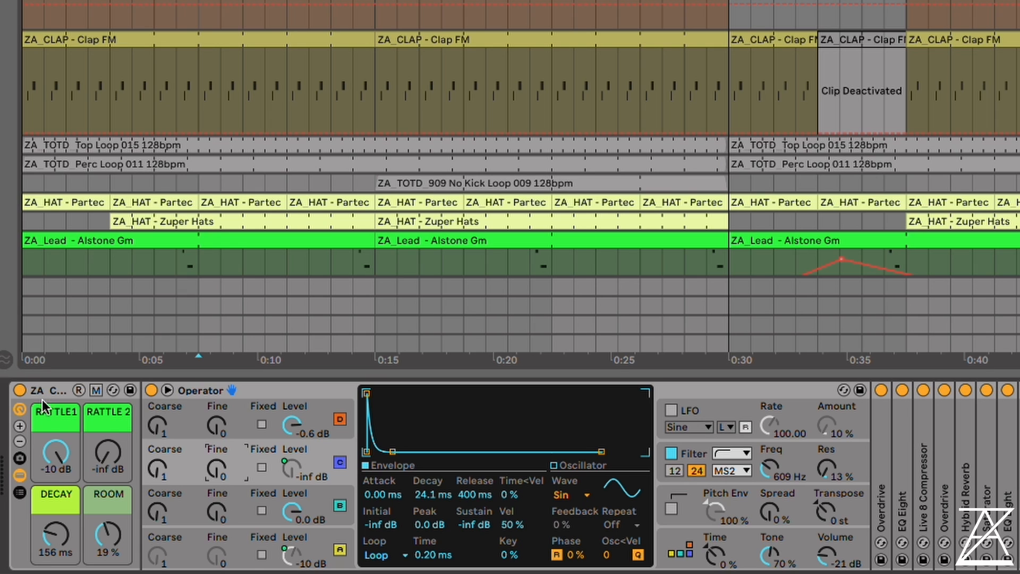
Set the clap's RATTLE1 macro to -inf dB and show oscillator B's envelope during playback
left_click_drag(55, 465, 56, 518)
left_click(112, 445)
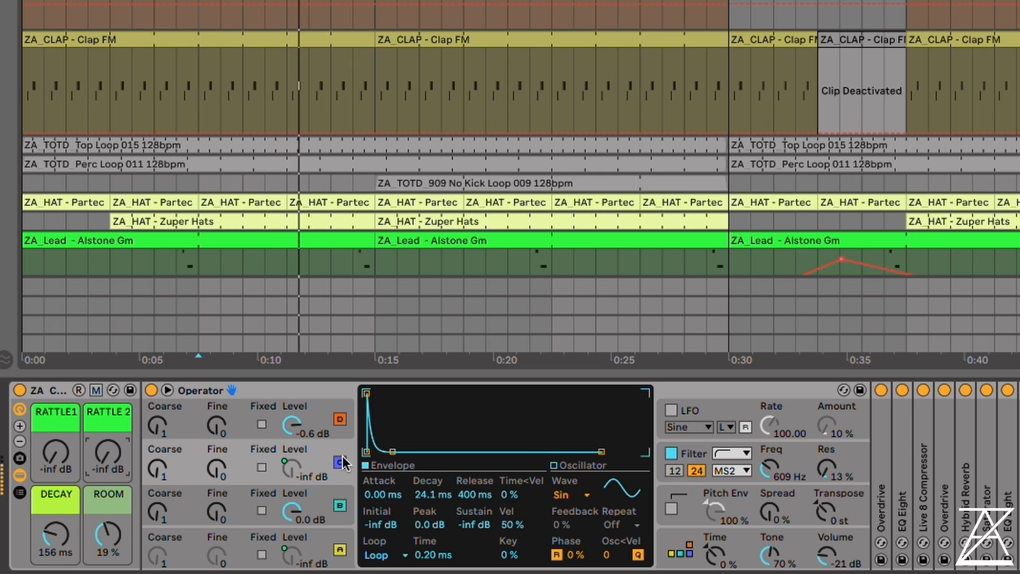
left_click(341, 506)
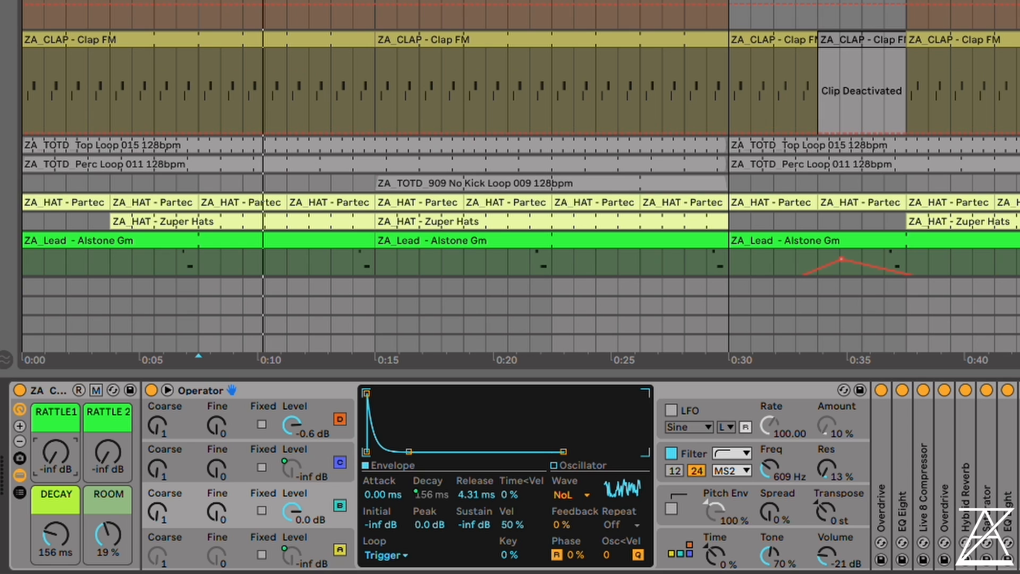
Set the clap macros RATTLE1 and RATTLE 2 to -11 dB and DECAY to 286 ms
left_click_drag(67, 454, 61, 460)
left_click_drag(59, 535, 58, 478)
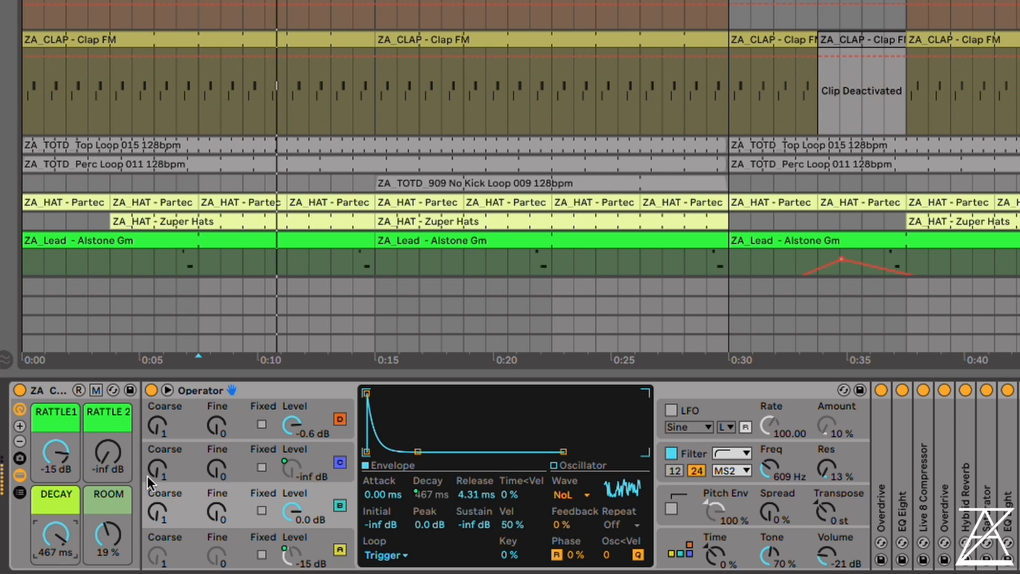
left_click_drag(58, 535, 58, 559)
mouse_move(112, 455)
left_mouse_down()
mouse_move(112, 401)
mouse_move(112, 445)
mouse_move(62, 444)
mouse_move(117, 452)
left_mouse_up()
left_click_drag(58, 536, 59, 534)
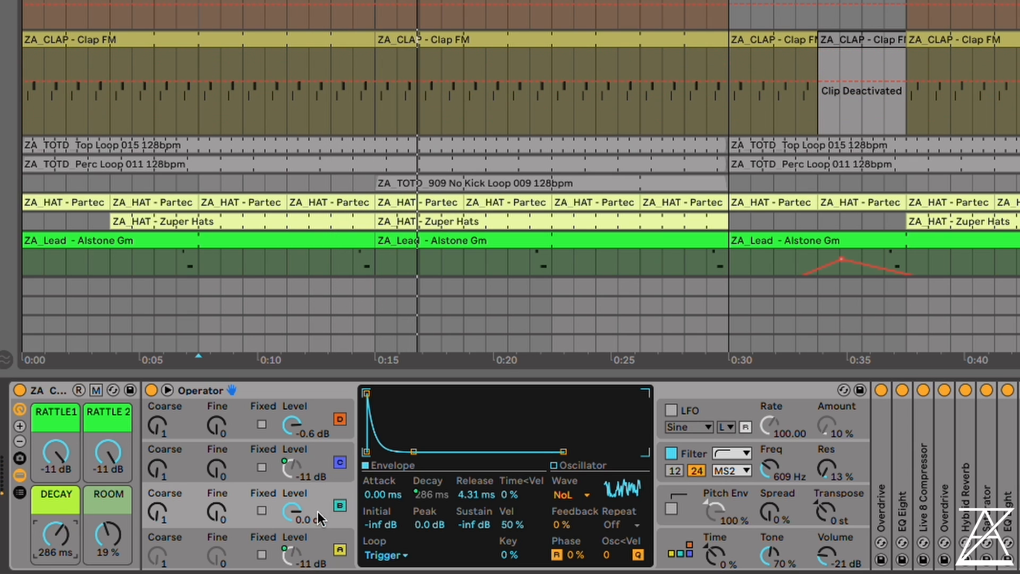
Switch oscillator B off, audition the clap's RATTLE1 and RATTLE 2 macros without it, and switch it back on
left_click(339, 506)
key("space")
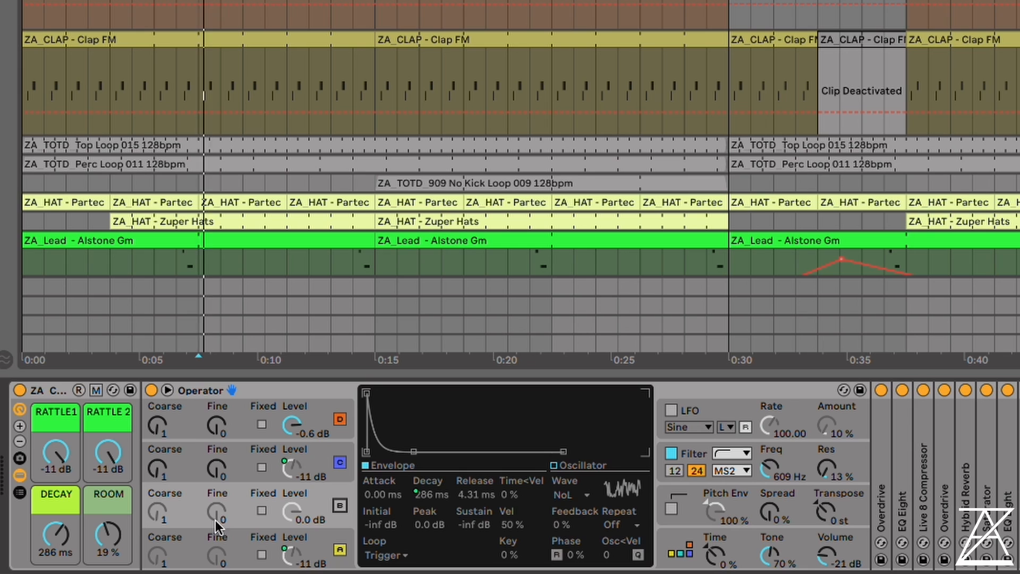
left_click(109, 454)
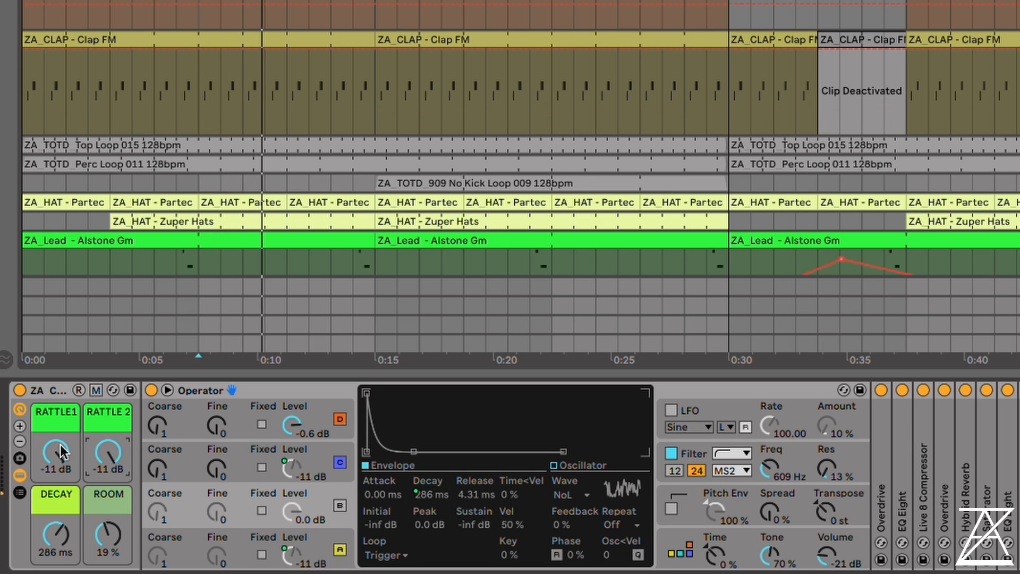
left_click_drag(62, 455, 103, 458)
left_click(107, 454)
left_click(340, 505)
Set the clap macros RATTLE1 to -14 dB, RATTLE 2 to -13 dB and DECAY to 192 ms
left_click_drag(60, 454, 61, 462)
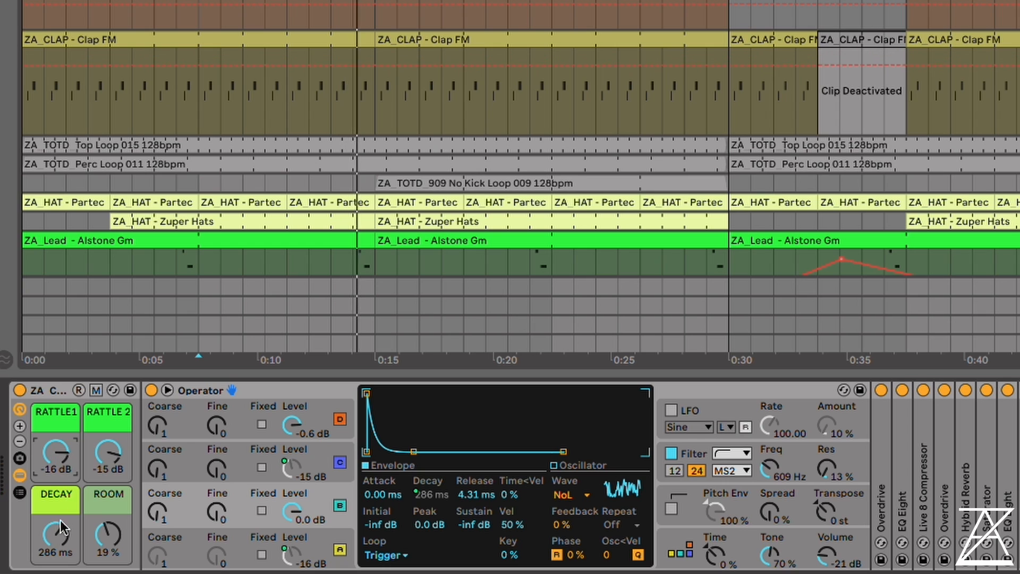
left_click_drag(58, 533, 58, 570)
left_click_drag(107, 456, 60, 451)
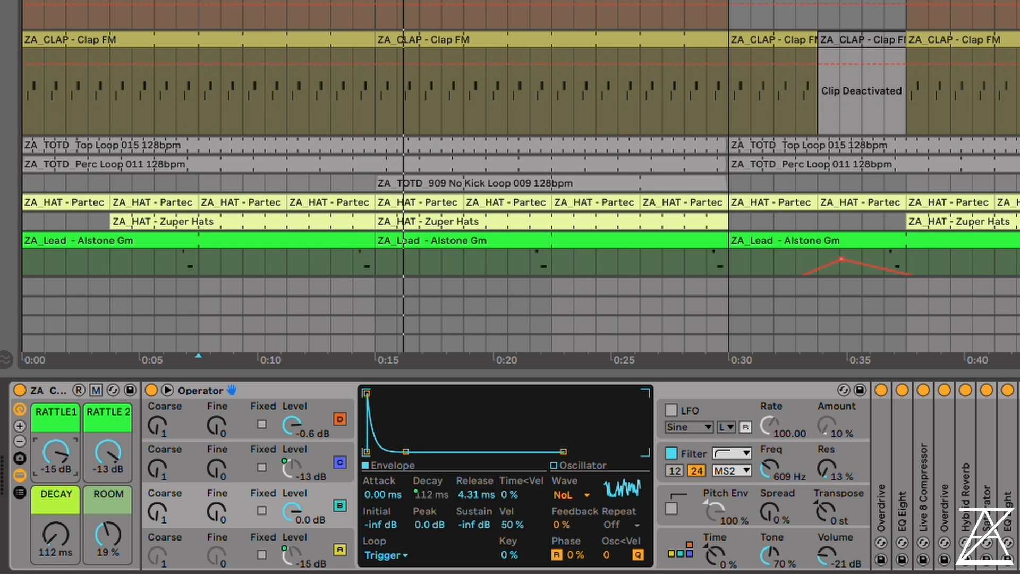
mouse_move(61, 533)
left_mouse_down()
mouse_move(62, 492)
mouse_move(62, 515)
left_mouse_up()
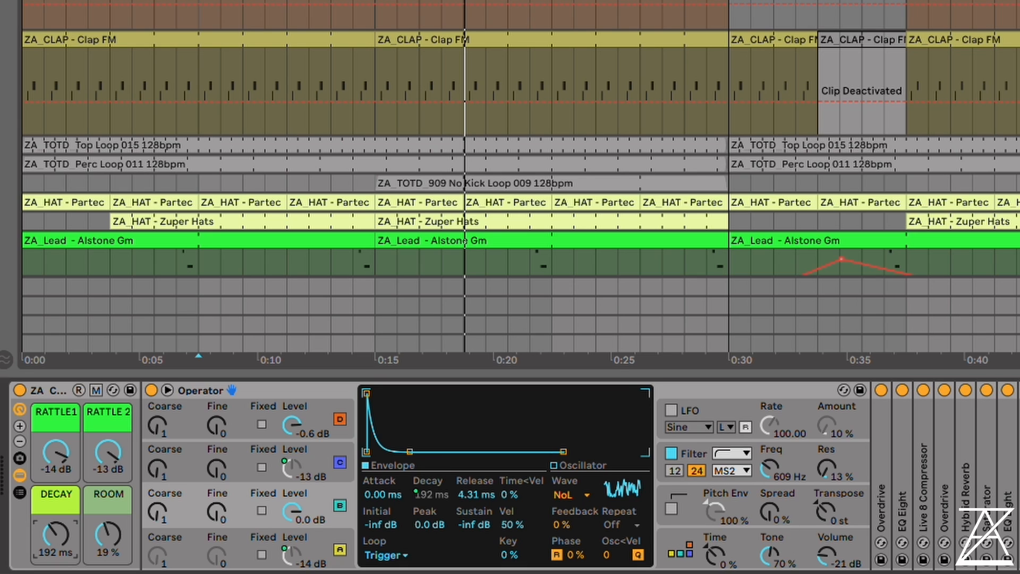
Expand the second Overdrive device in the clap's effect chain to view its settings
left_click(927, 493)
left_click(942, 499)
double_click(941, 500)
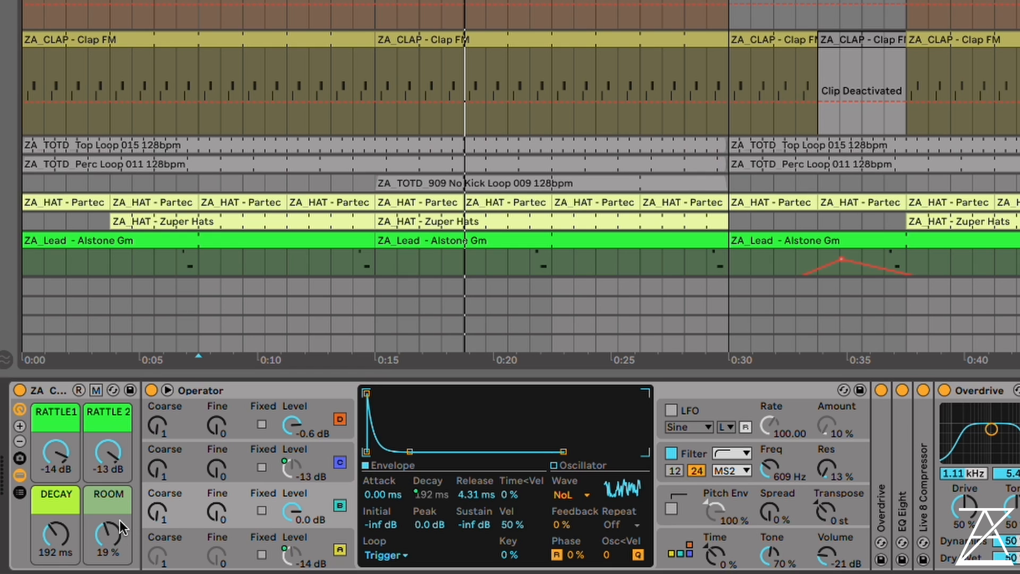
Play the clap, try the ROOM macro at 44 %, and settle on ROOM 24 % and DECAY 262 ms
key("space")
left_click_drag(107, 535, 108, 486)
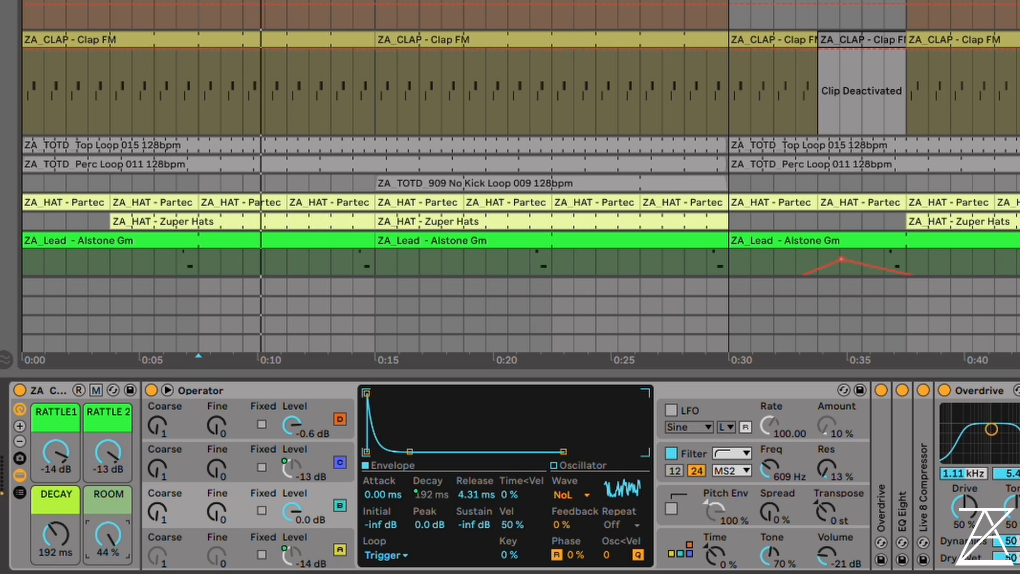
left_click_drag(108, 534, 108, 570)
left_click_drag(107, 534, 108, 569)
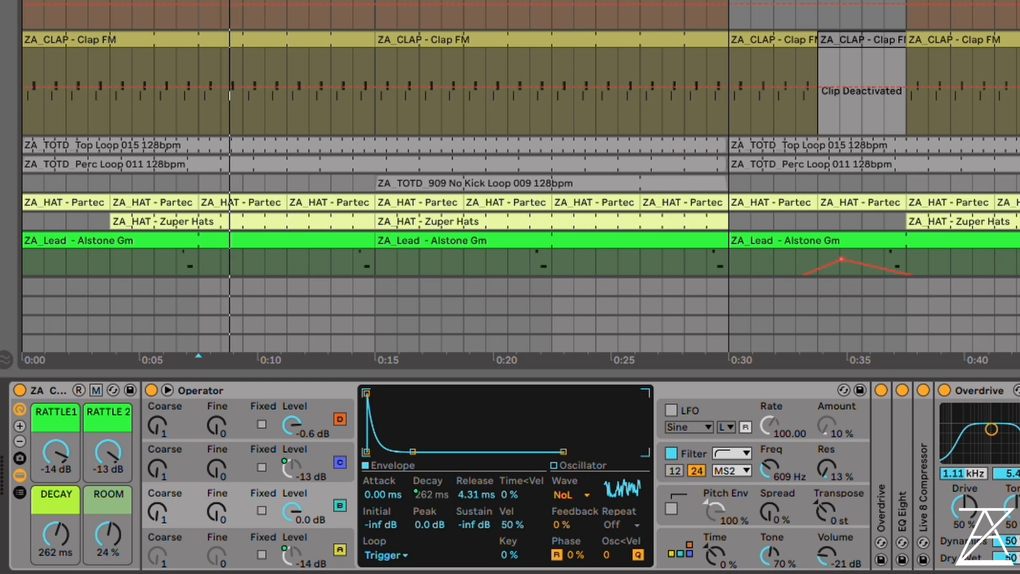
Collapse the Overdrive device, select every effect after the clap's Operator, and toggle their bypass
double_click(982, 390)
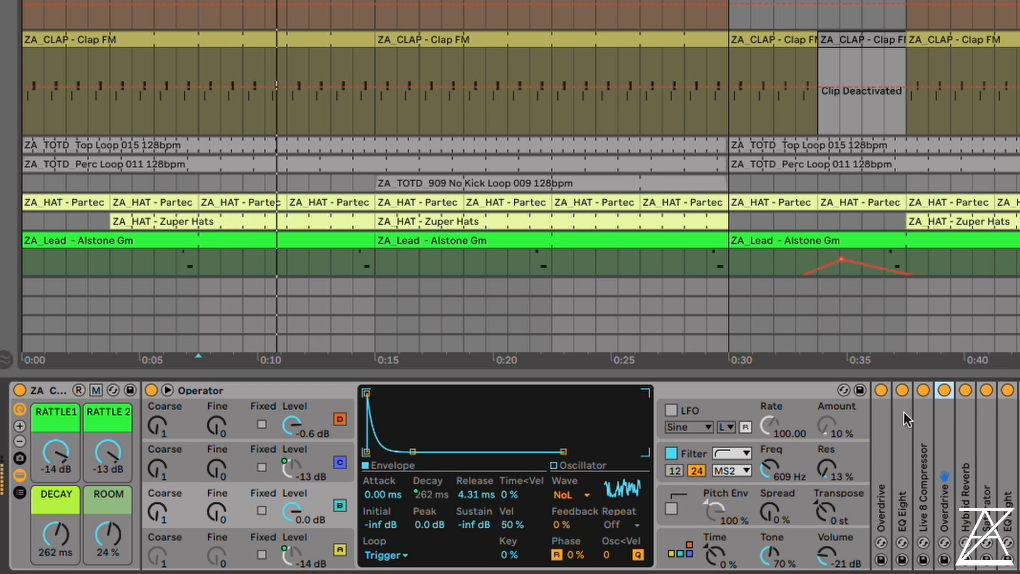
left_click(1016, 414, "shift")
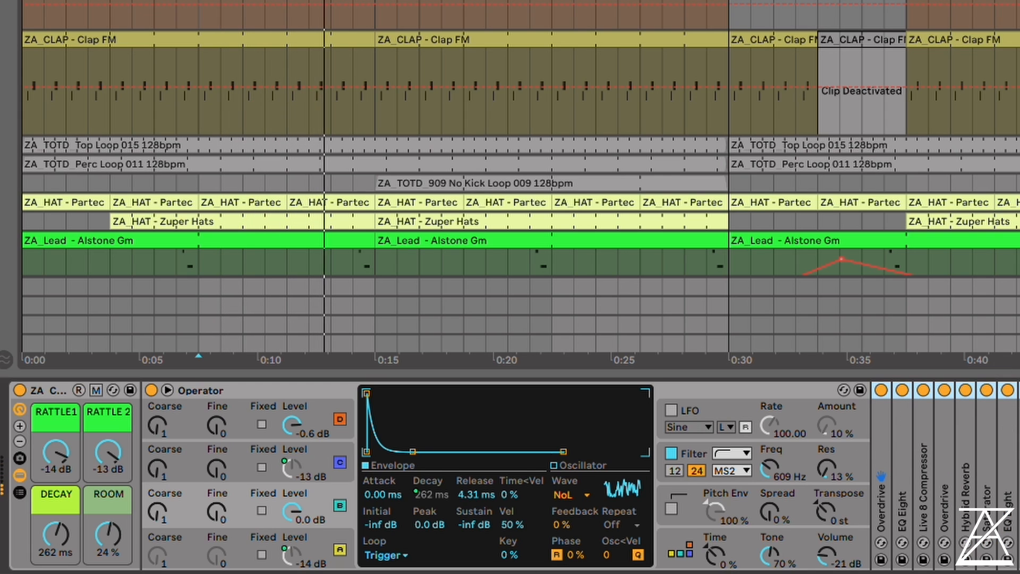
left_click(1009, 390)
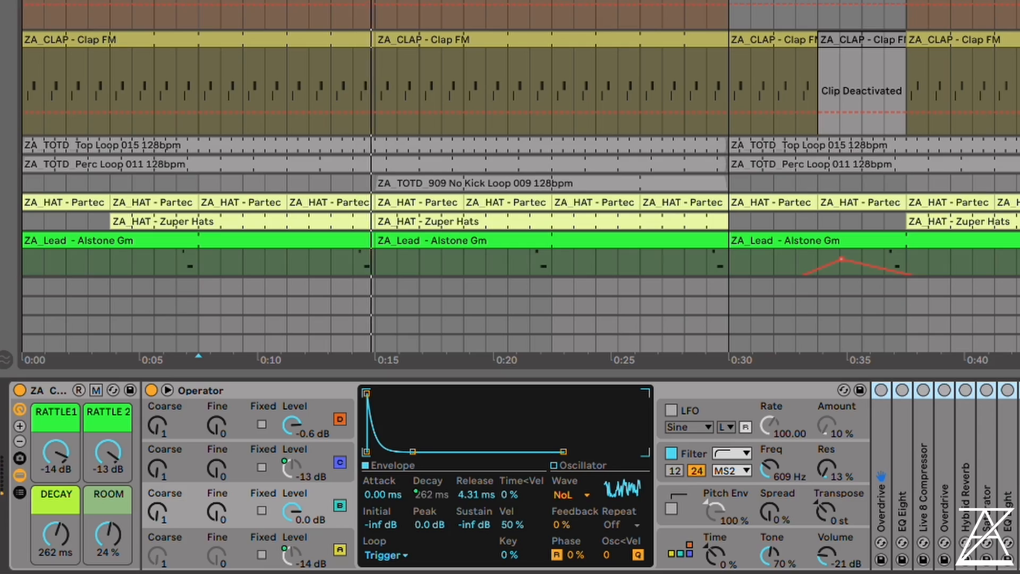
key("0")
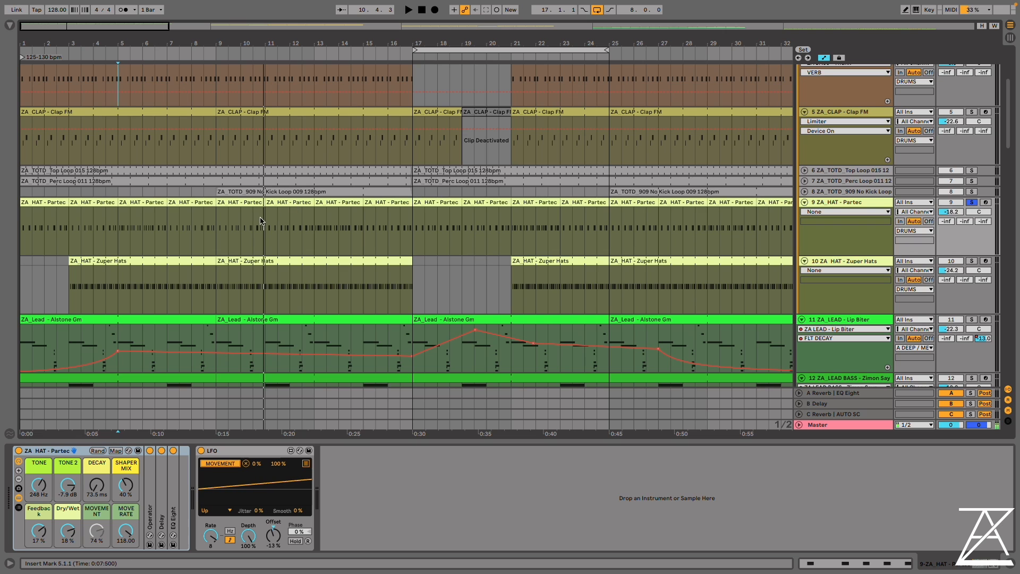
Place the insert marker at bar 11 on the ZA_HAT - Partec track
left_click(258, 235)
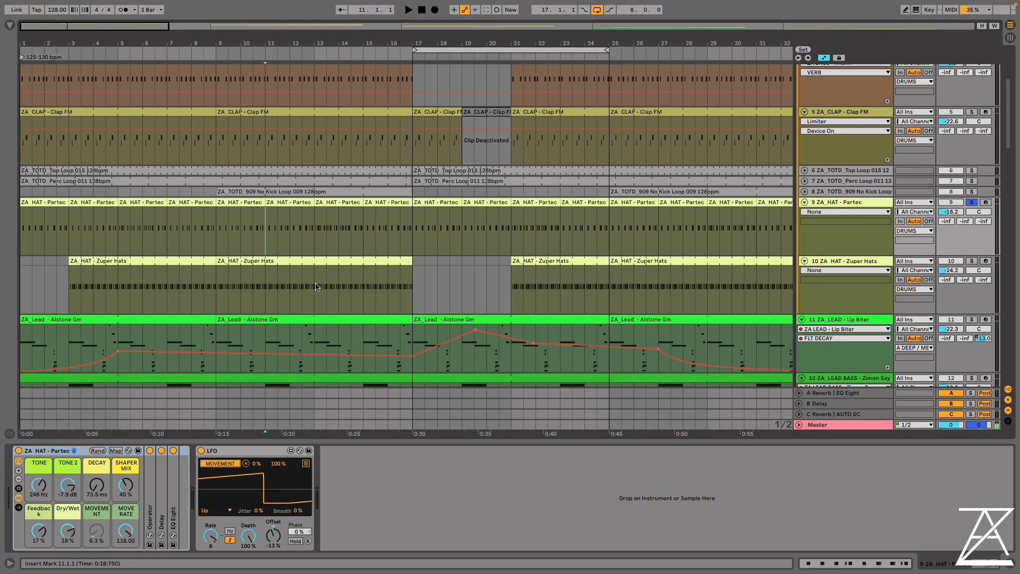
Play the Partec hat with the Zuper Hats track also soloed, and open the Zuper Hats clip to view its notes
key("space")
left_click_drag(280, 38, 276, 74)
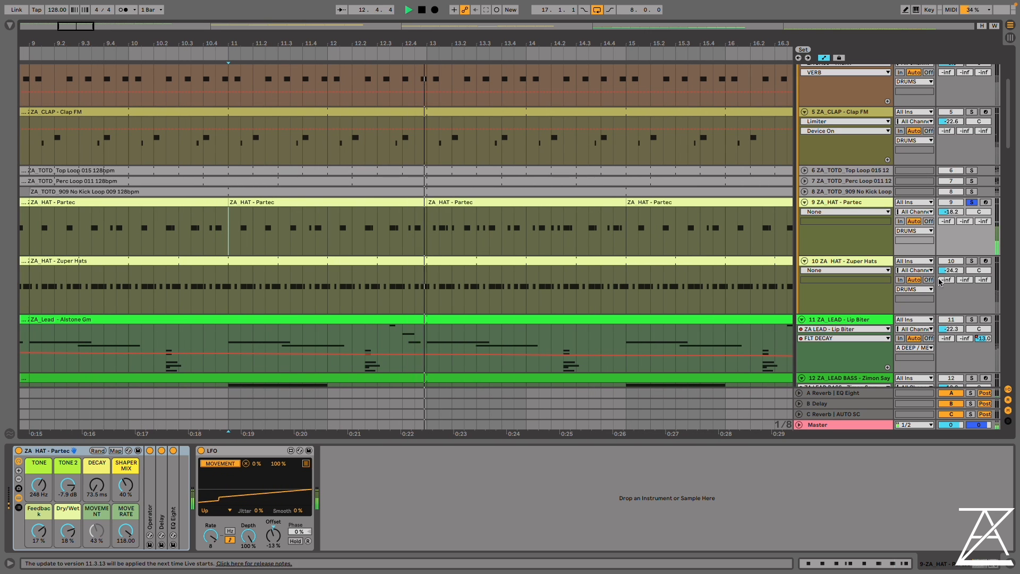
left_click(971, 261)
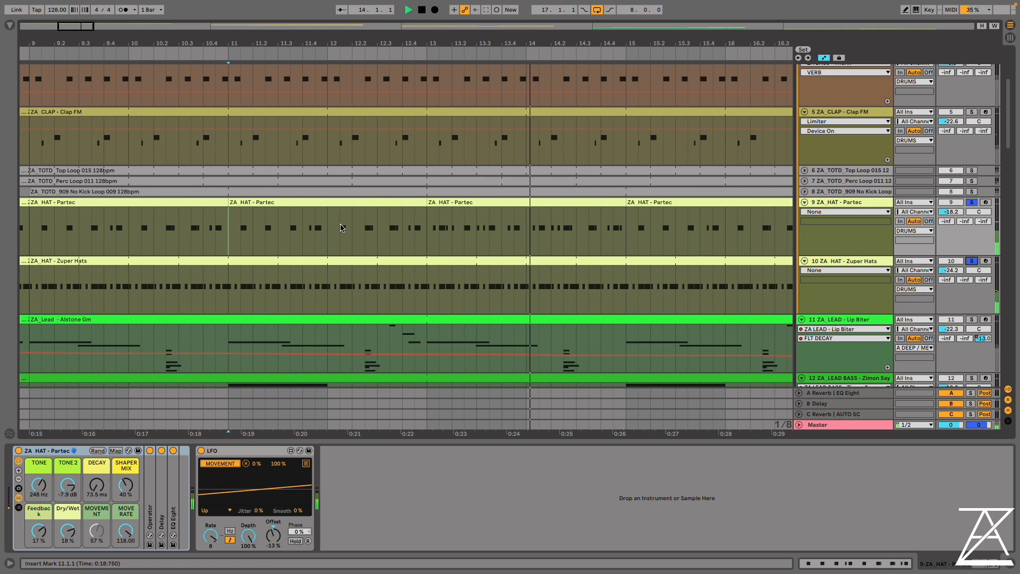
left_click(491, 266)
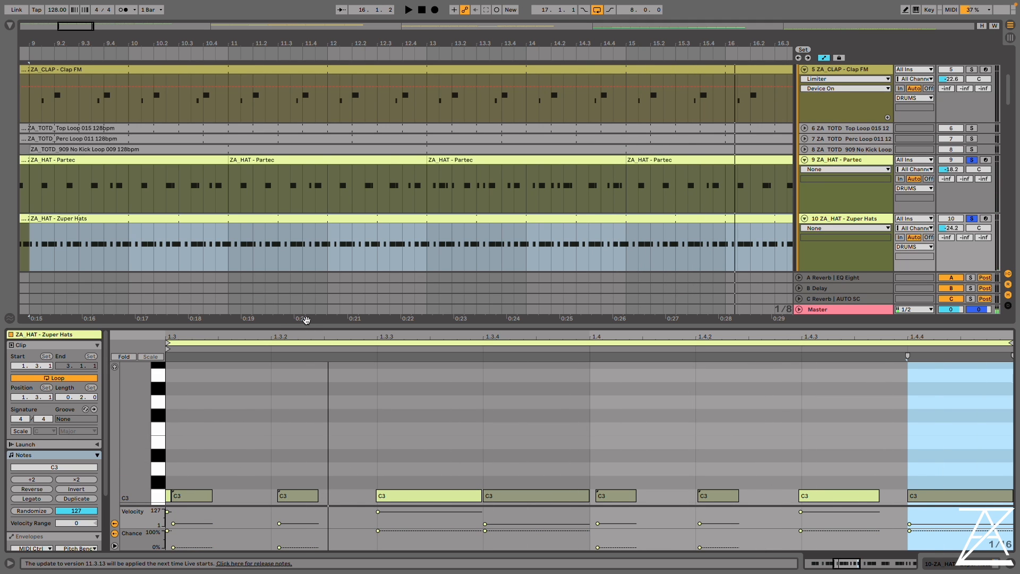
mouse_move(514, 336)
left_mouse_down()
mouse_move(494, 314)
mouse_move(532, 331)
left_mouse_up()
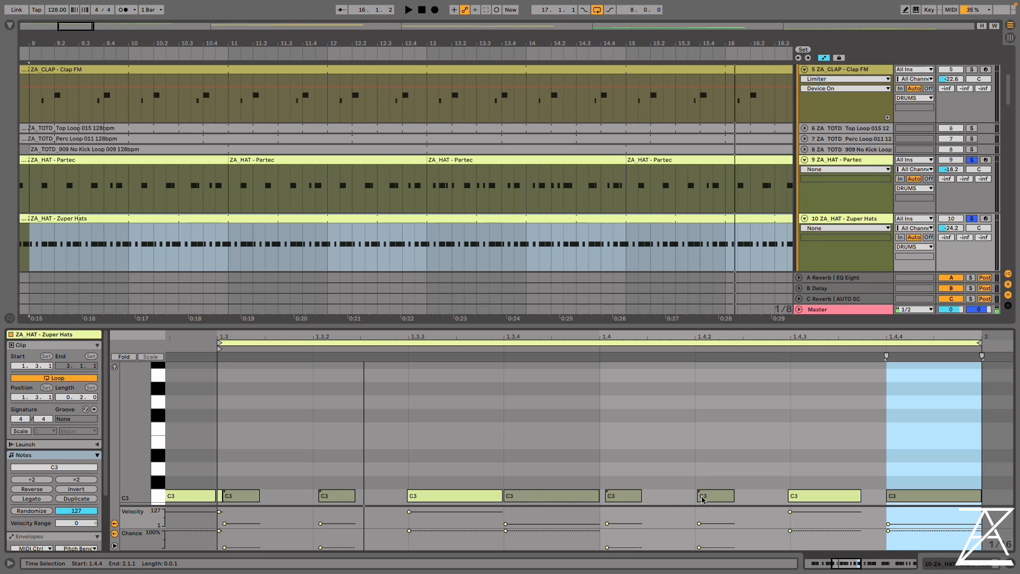
Play the hats with the soloed kick, and set the track volumes to -22.3 dB for Zuper Hats and -17.2 dB for Partec
key("space")
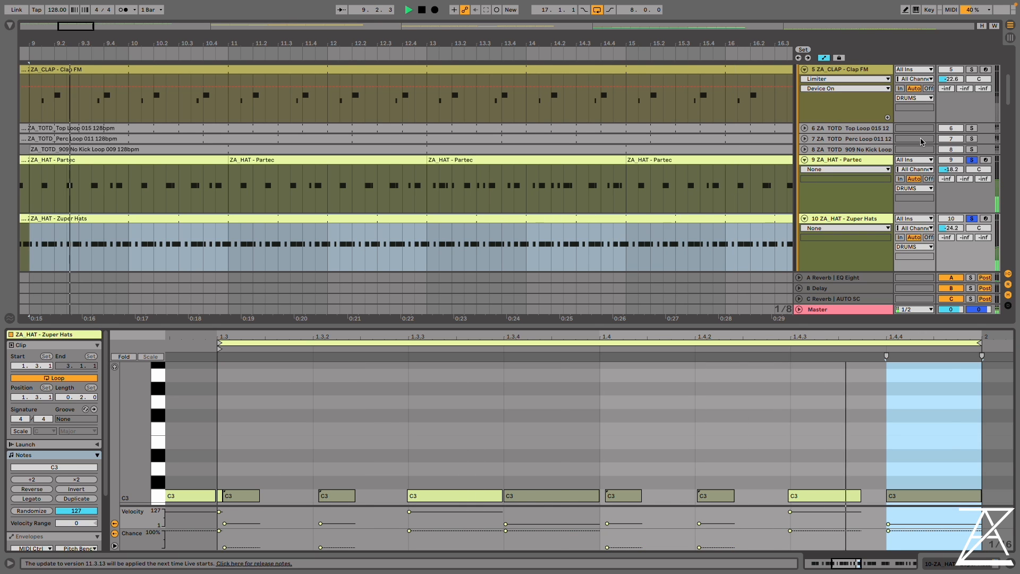
scroll(921, 141, "up", 4)
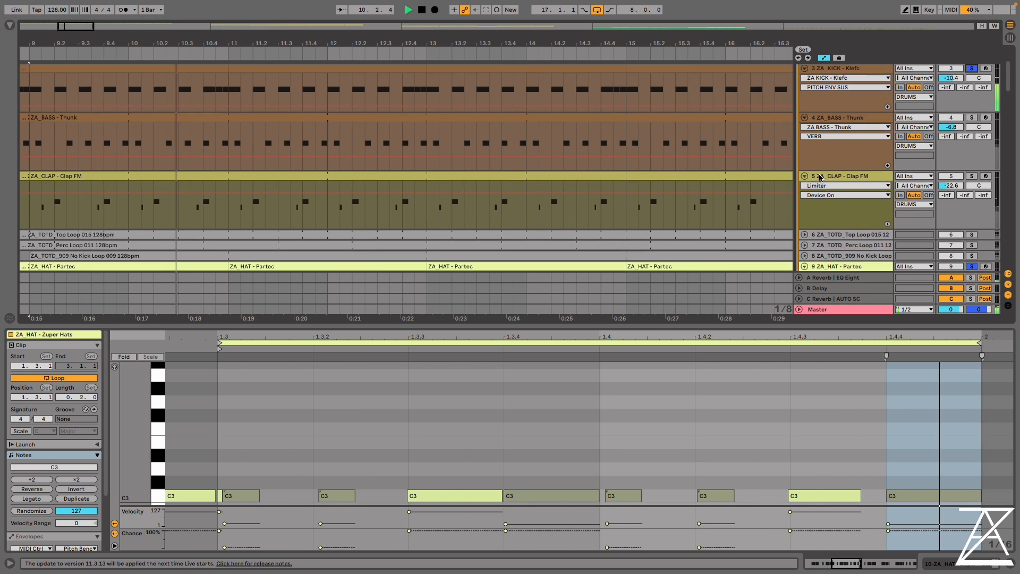
scroll(820, 178, "down", 2)
scroll(821, 149, "up", 5)
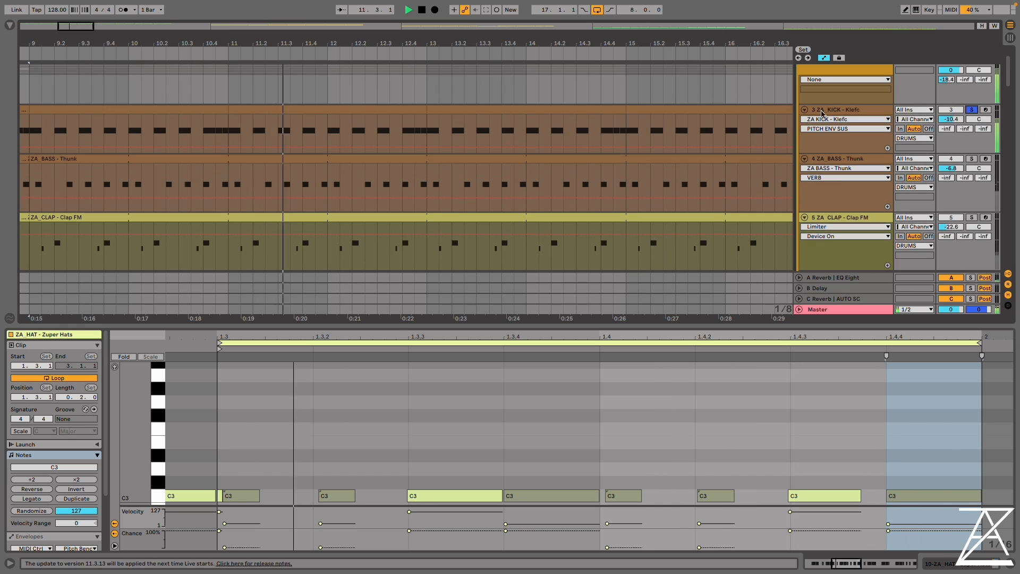
scroll(822, 113, "down", 5)
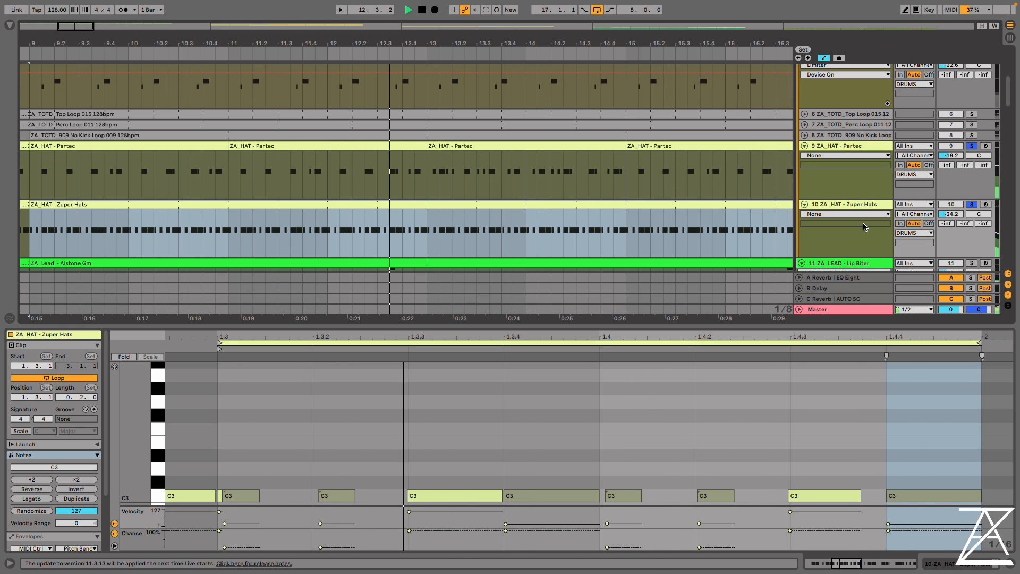
left_click_drag(950, 214, 951, 208)
left_click_drag(951, 155, 950, 153)
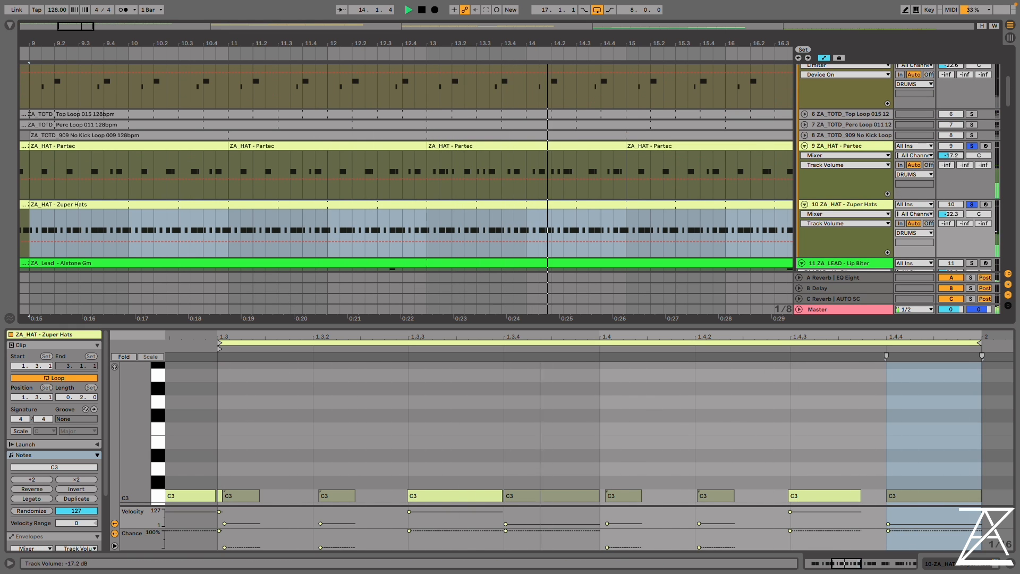
Stop playback, place the insert marker at bar 9 on the ZA_HAT - Partec track, and unmap its LFO device from the MOVEMENT macro
key("space")
left_click(862, 149)
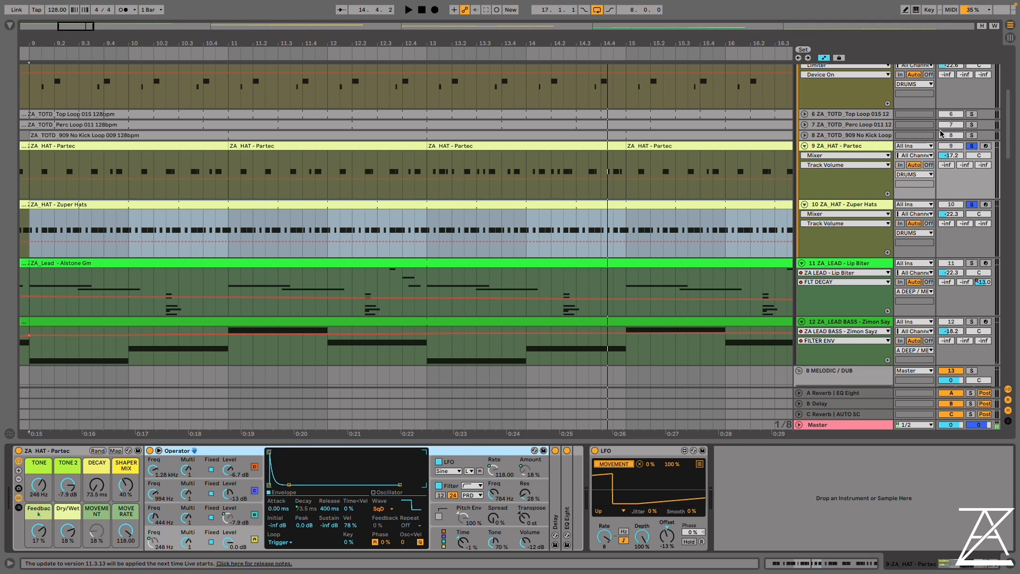
left_click(31, 169)
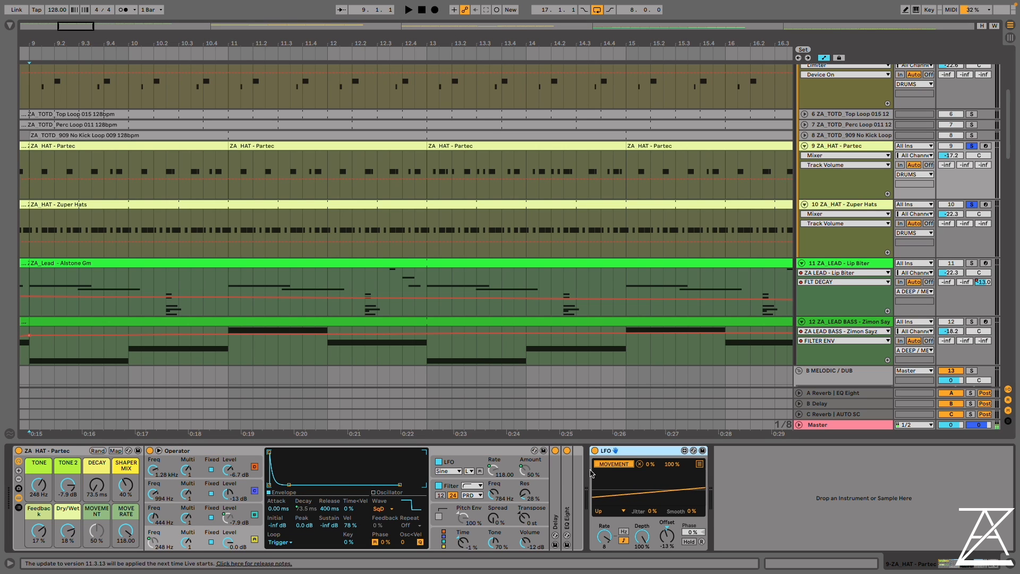
left_click(640, 464)
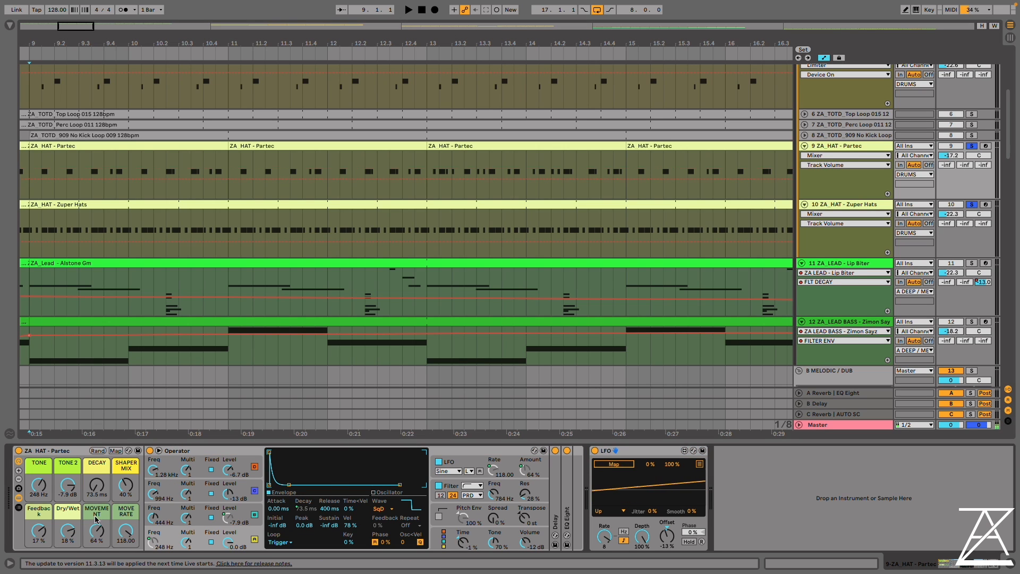
Examine the MOVEMENT macro's assignment in the Partec rack's macro mappings, and display Operator's LFO settings
left_click(116, 451)
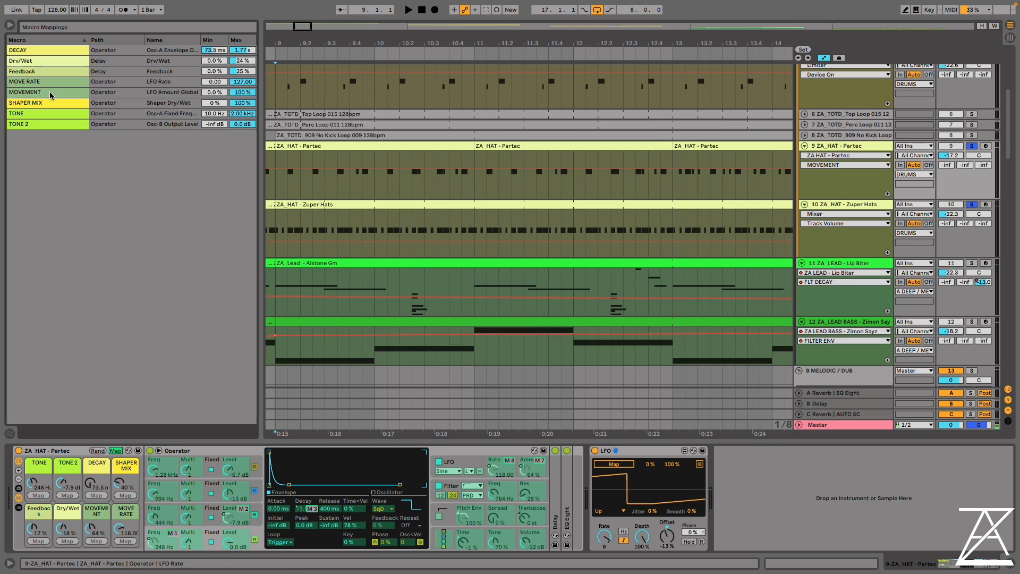
left_click(51, 96)
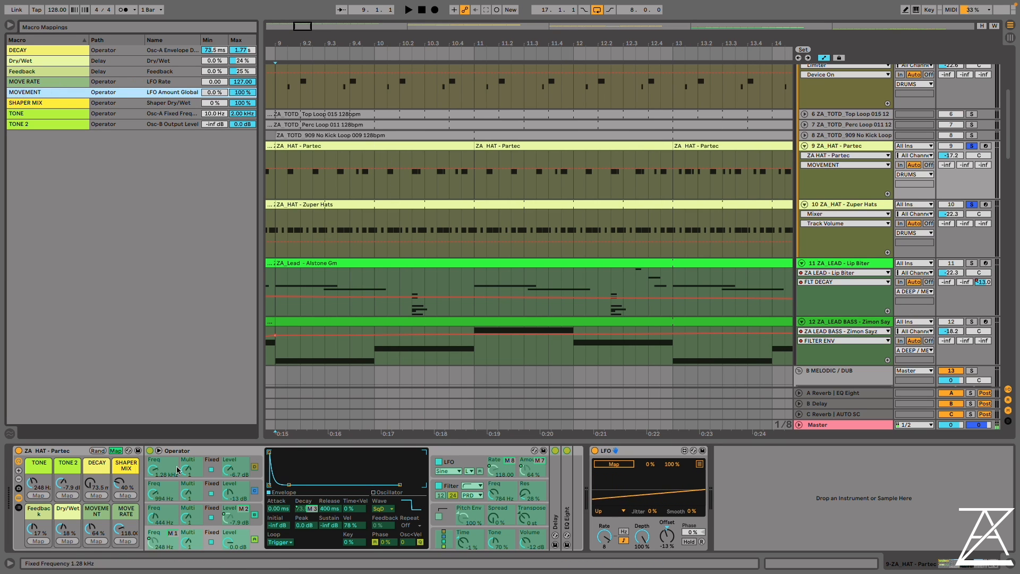
left_click(116, 451)
left_click(472, 463)
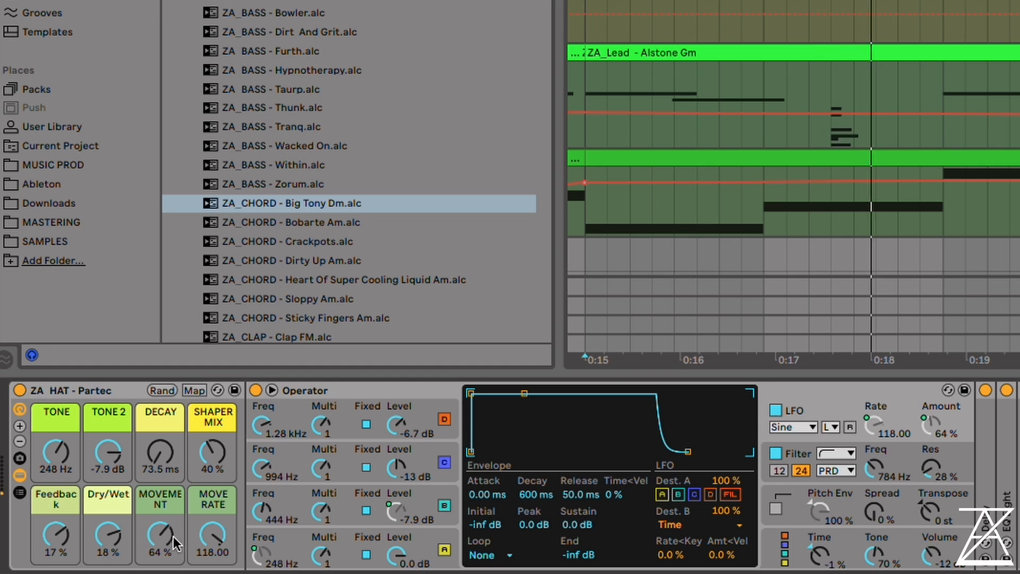
Set the MOVEMENT macro to 100 %, try MOVE RATE at 94, 118 and 16, and settle on 100
left_click_drag(160, 532, 160, 529)
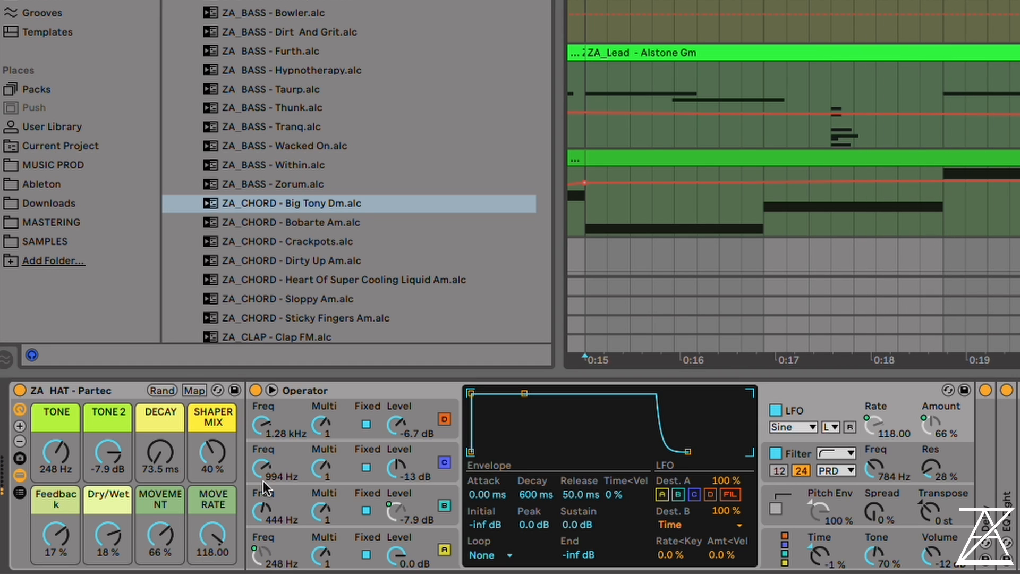
left_click_drag(169, 527, 169, 481)
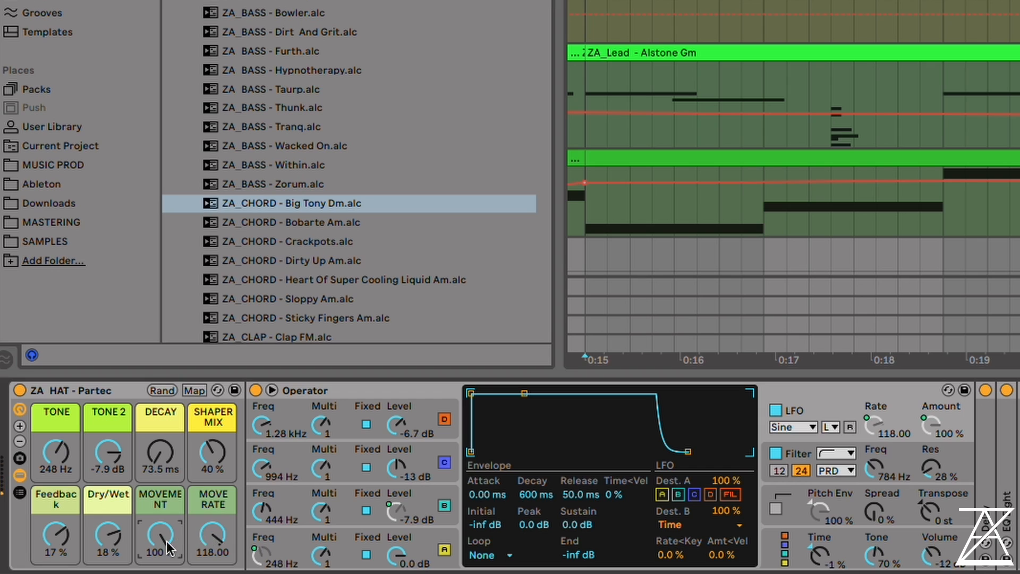
left_click_drag(203, 539, 202, 558)
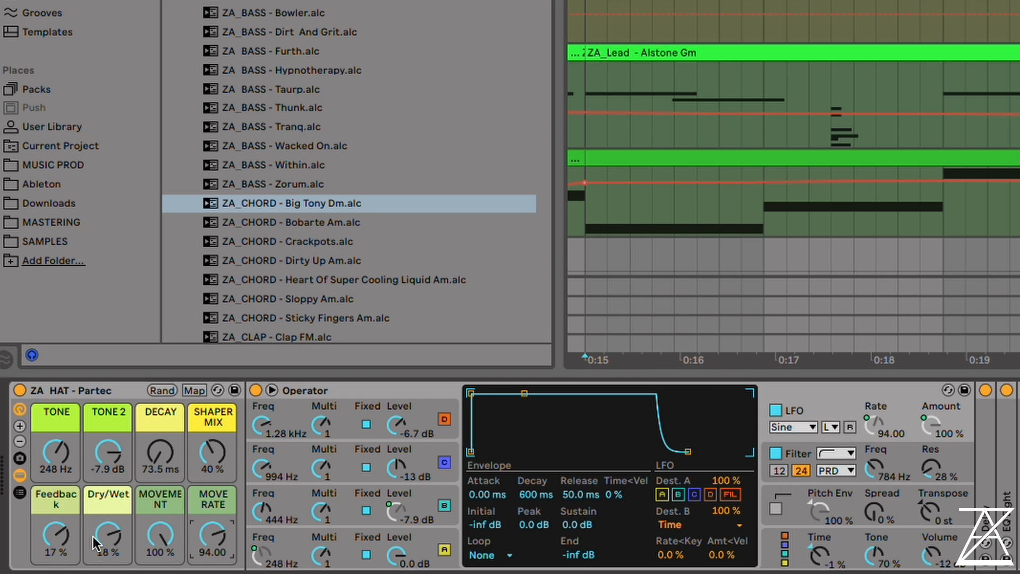
left_click_drag(223, 521, 223, 495)
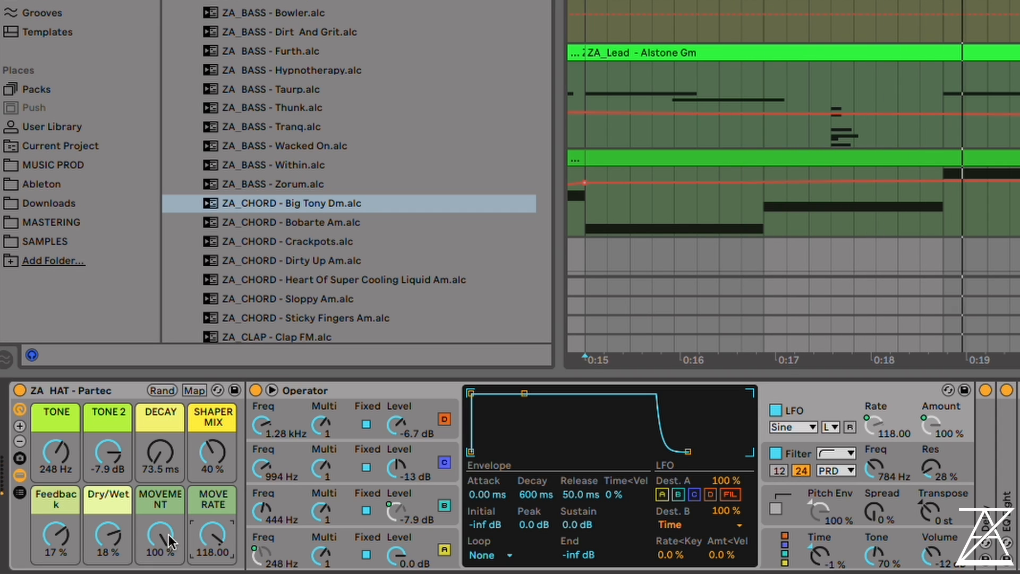
left_click_drag(200, 534, 209, 573)
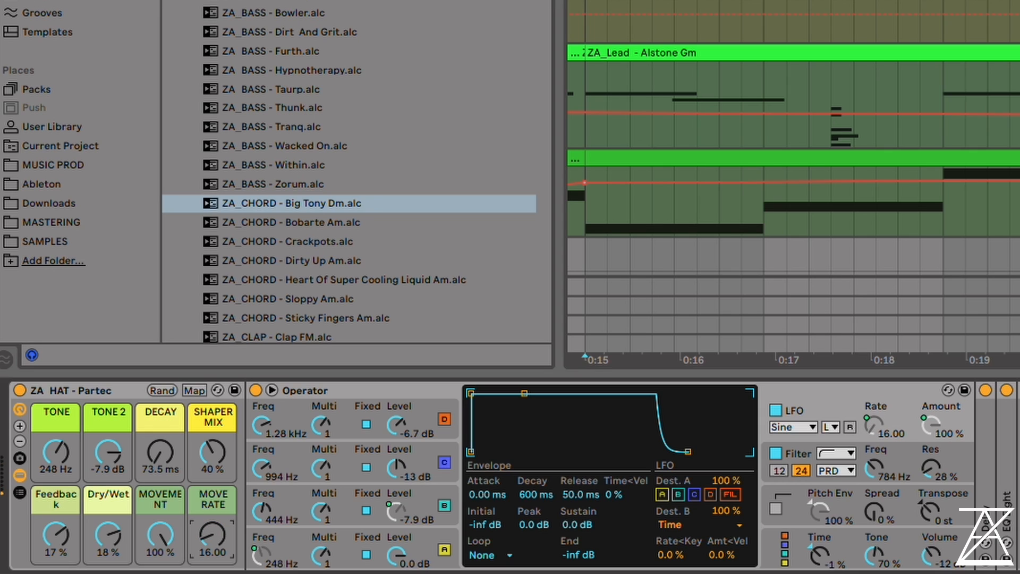
left_click_drag(189, 532, 189, 494)
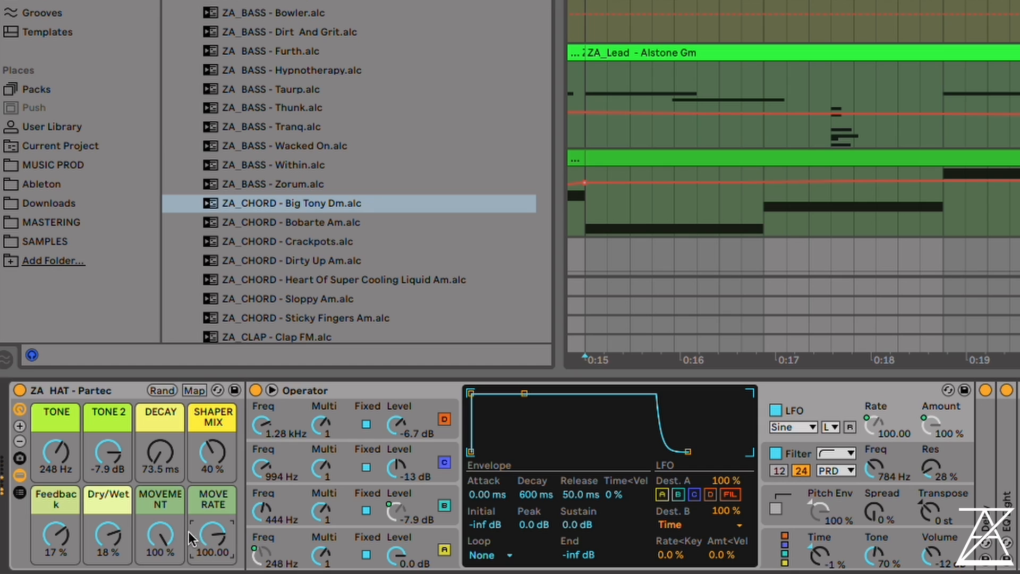
left_click_drag(160, 534, 215, 531)
Display oscillator A's envelope, and set the macros TONE to 526 Hz, DECAY to 493 ms and TONE 2 to -5.7 dB during playback
left_click(425, 535)
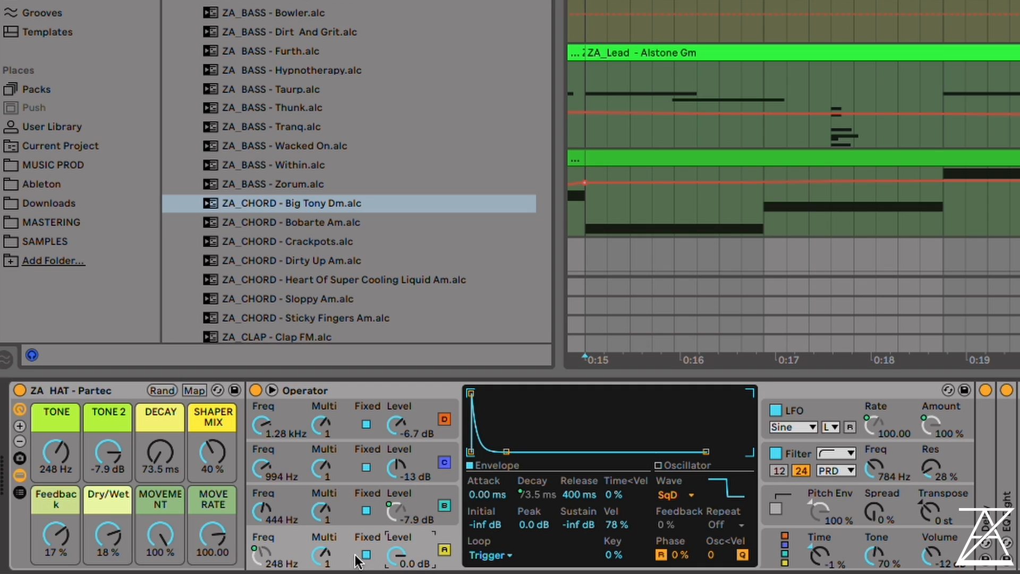
key("space")
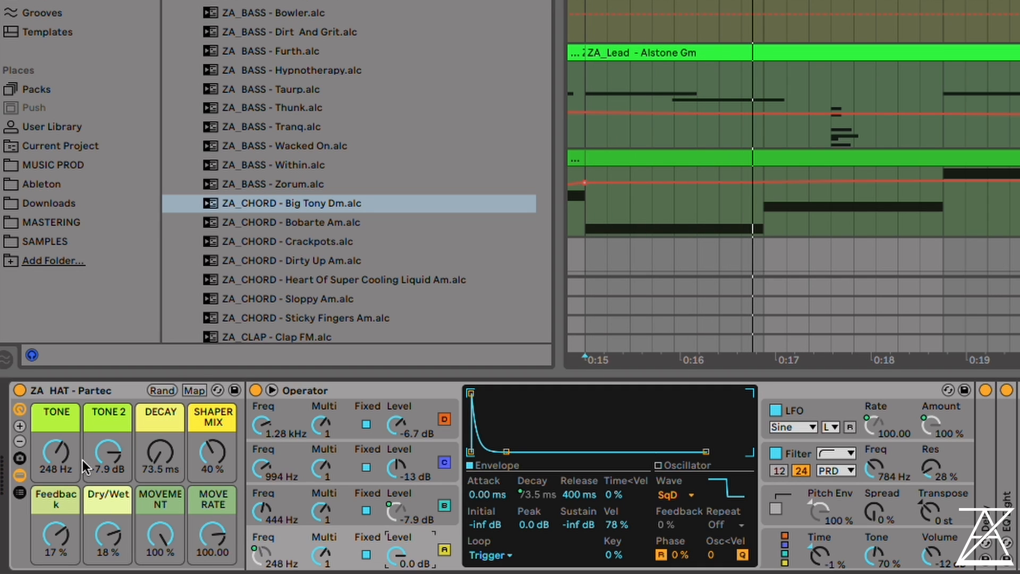
left_click_drag(57, 462, 56, 438)
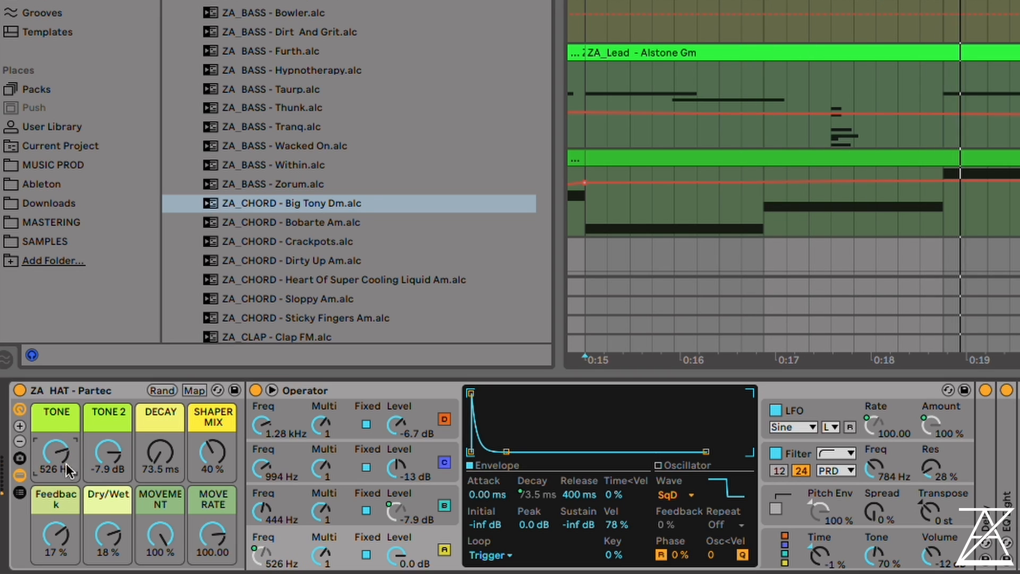
left_click_drag(158, 451, 159, 428)
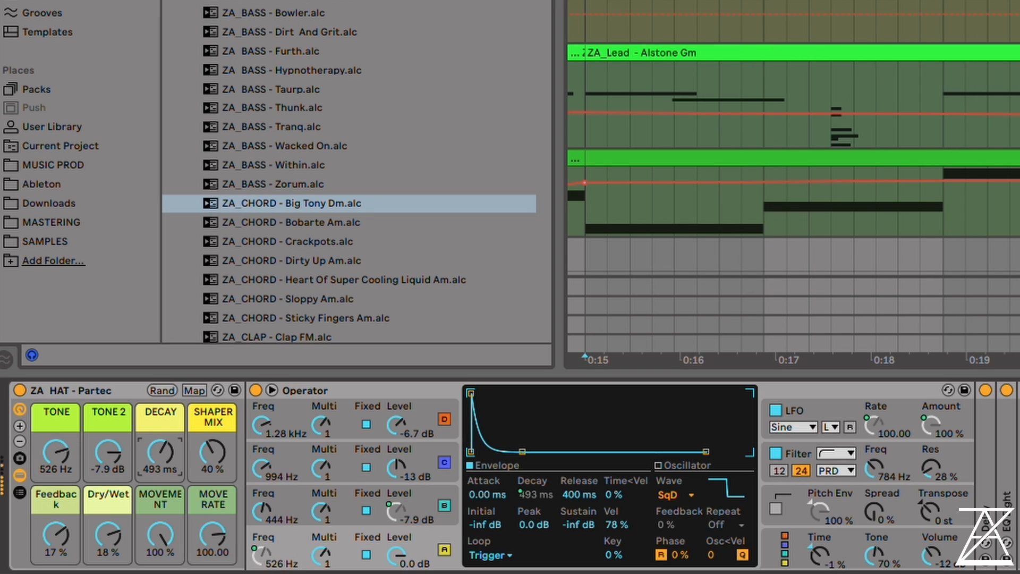
mouse_move(109, 452)
left_mouse_down()
mouse_move(108, 464)
mouse_move(109, 451)
left_mouse_up()
Examine the frequency and envelope settings of Operator's oscillators B, C and D
left_click(425, 499)
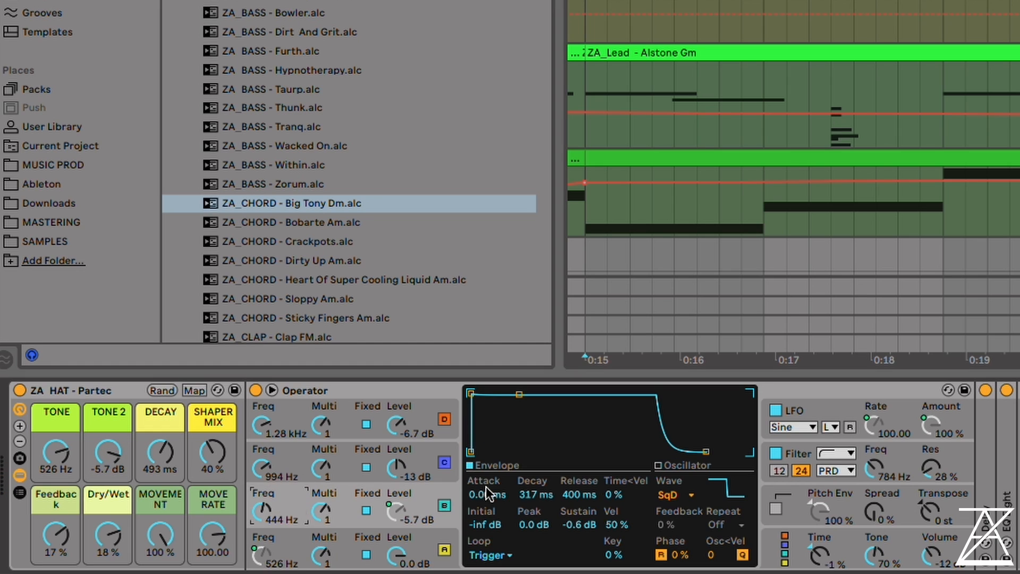
left_click(285, 467)
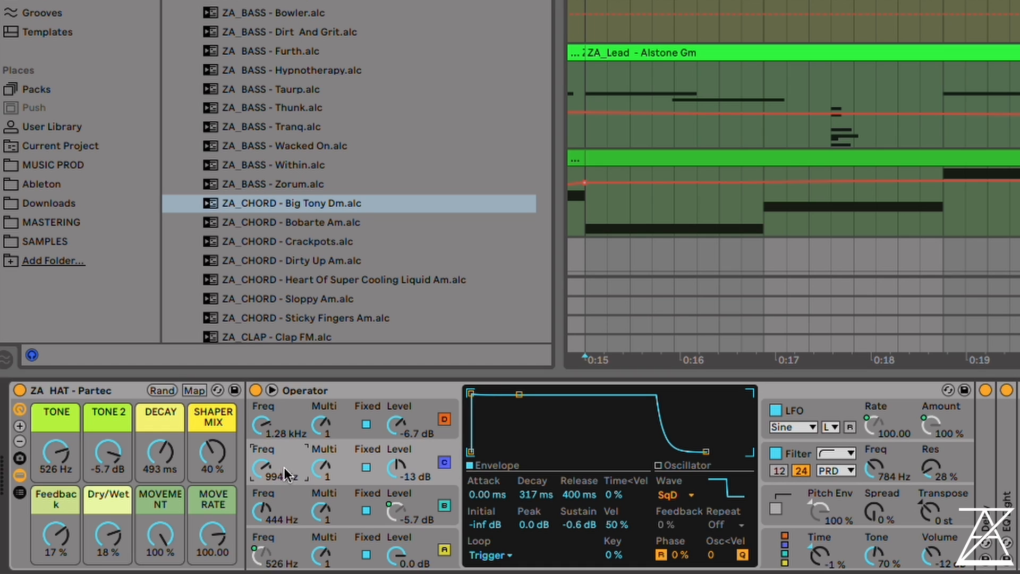
left_click(292, 415)
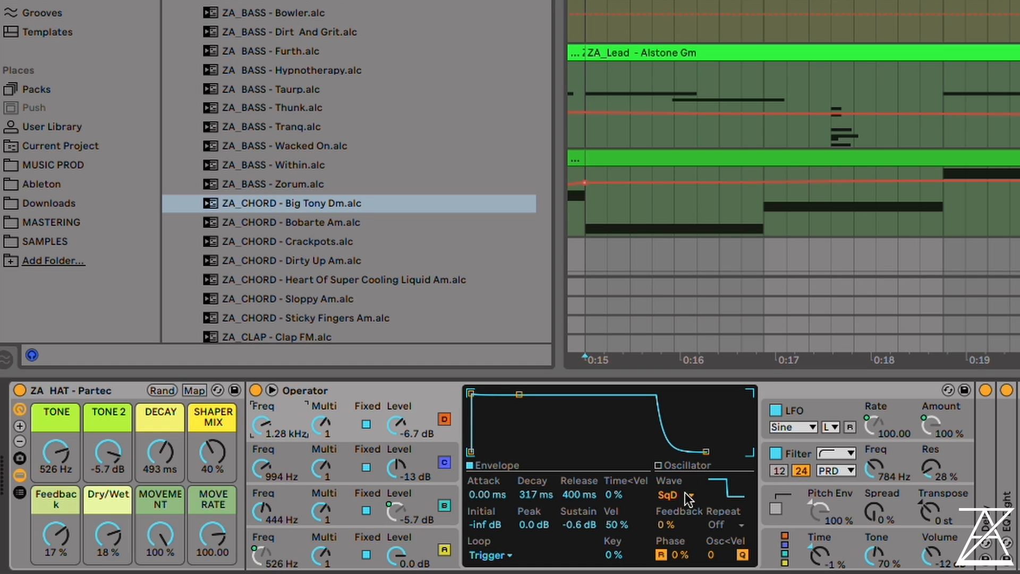
left_click(294, 496)
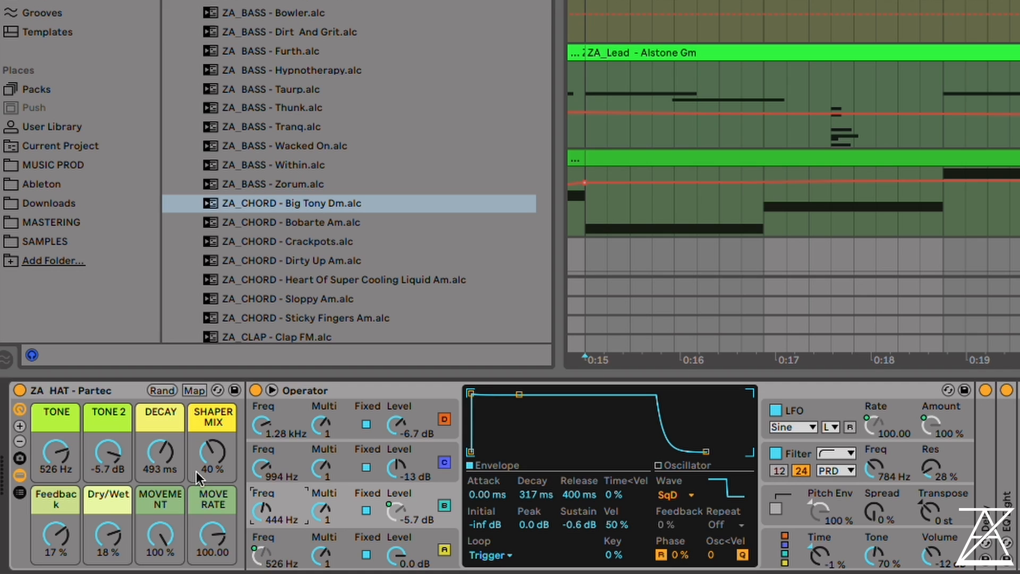
Play the hat and set the macros TONE to 549 Hz, TONE 2 to 0.0 dB and SHAPER MIX to 52 %
key("space")
left_click_drag(108, 454, 73, 443)
left_click_drag(212, 451, 212, 445)
Display Operator's filter settings, and compare the shaper switched Off with the Hard type, ending on Hard
left_click(910, 447)
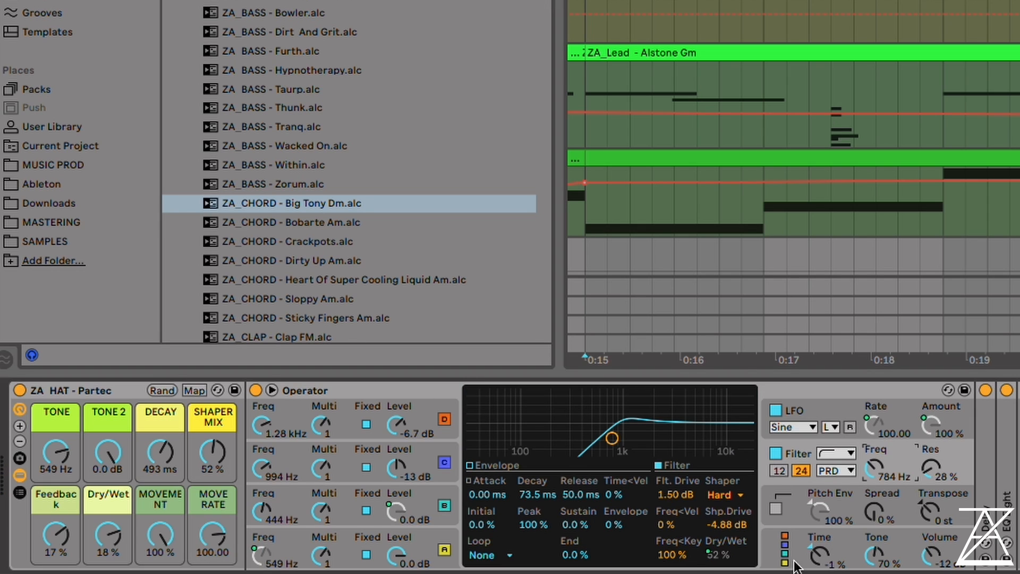
left_click(728, 495)
left_click(722, 505)
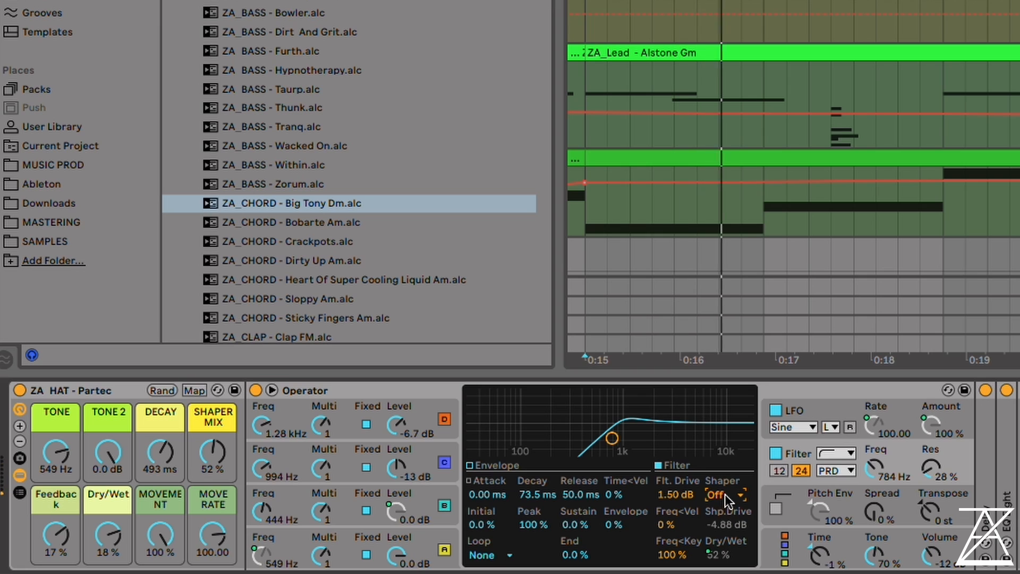
left_click(727, 496)
left_click(734, 541)
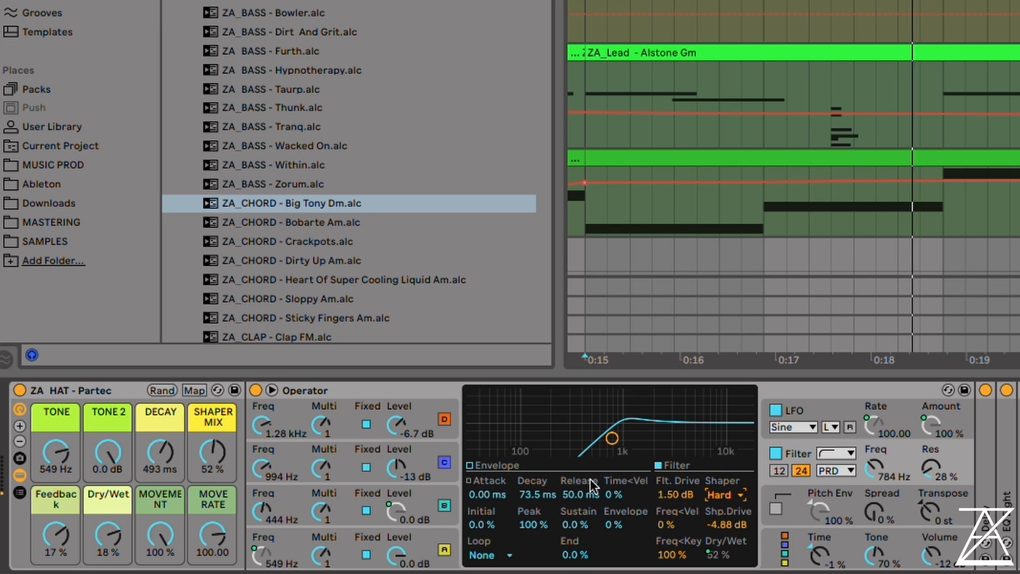
Set the Partec hat's DECAY macro to 519 ms and its TONE macro to 10.0 Hz
mouse_move(161, 451)
left_mouse_down()
mouse_move(161, 432)
mouse_move(161, 459)
left_mouse_up()
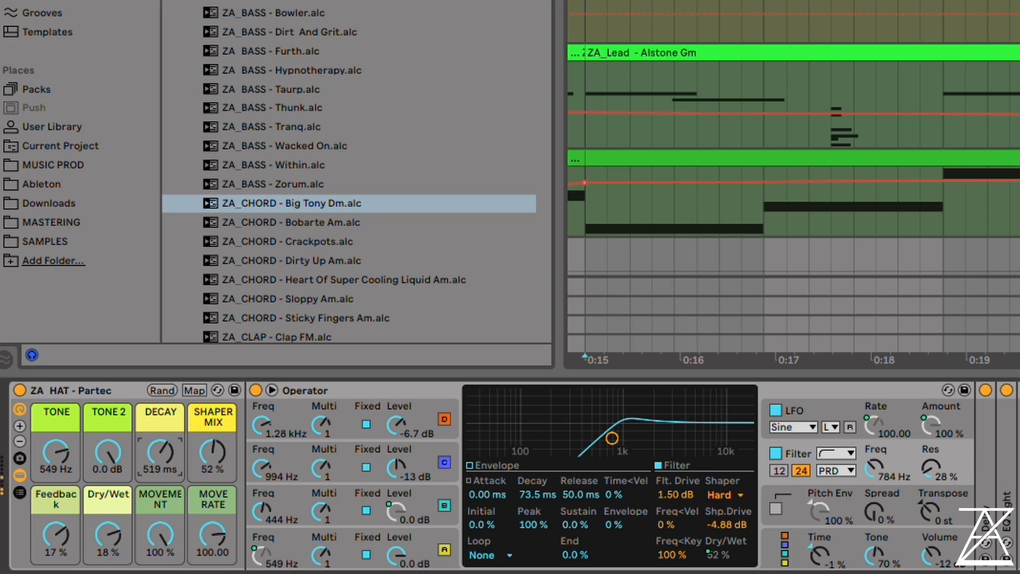
left_click_drag(55, 452, 55, 495)
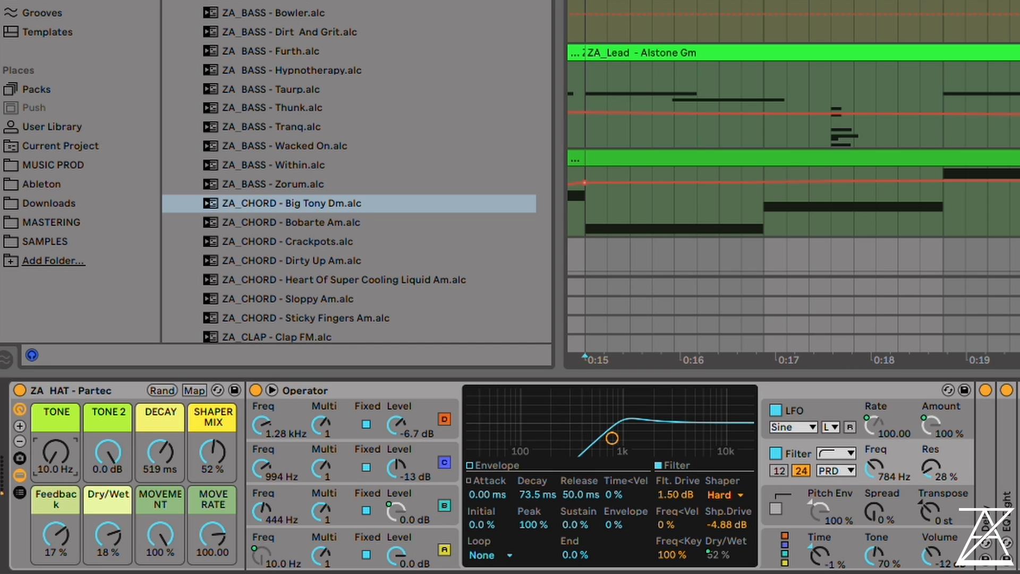
Set the Partec hat's TONE macro to 2.00 kHz and its TONE 2 macro to -10 dB
left_click_drag(111, 450, 112, 505)
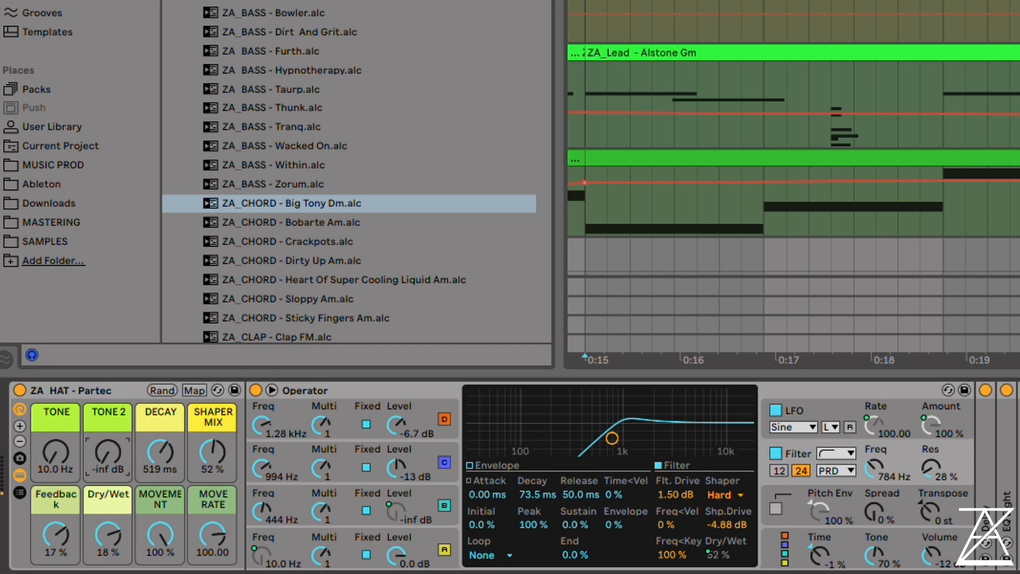
left_click_drag(55, 452, 55, 399)
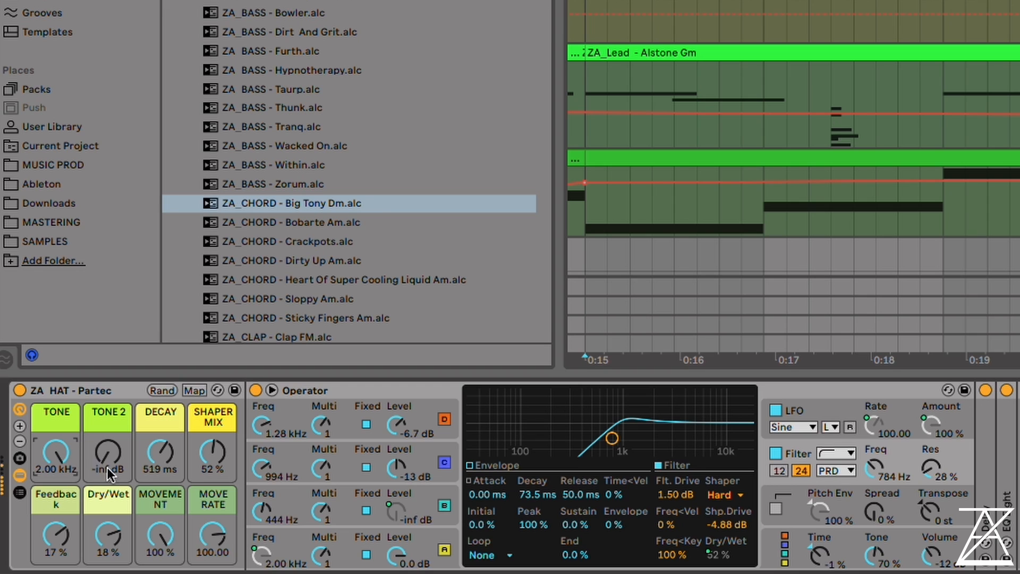
left_click_drag(109, 470, 109, 447)
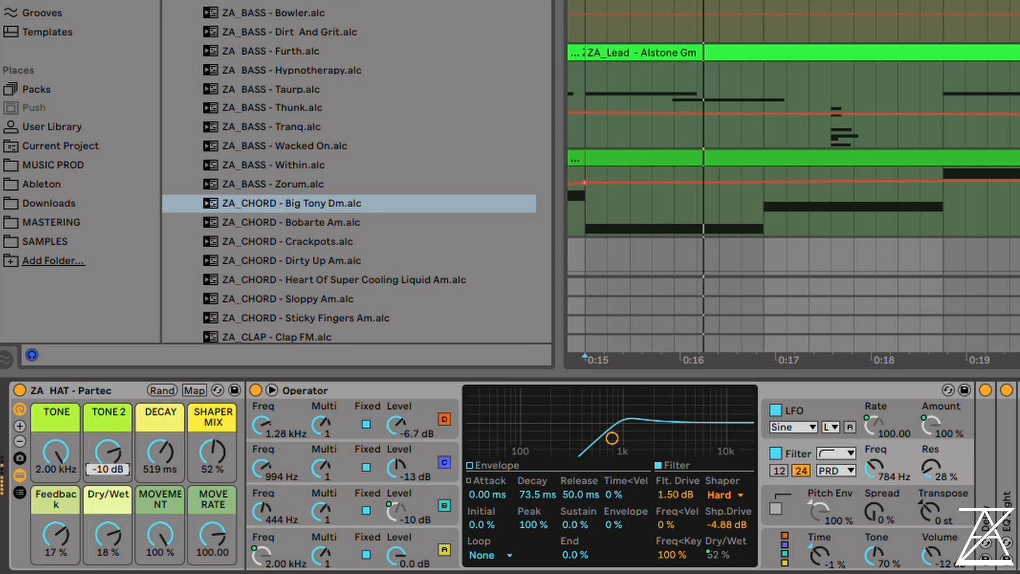
scroll(678, 184, "down", 5)
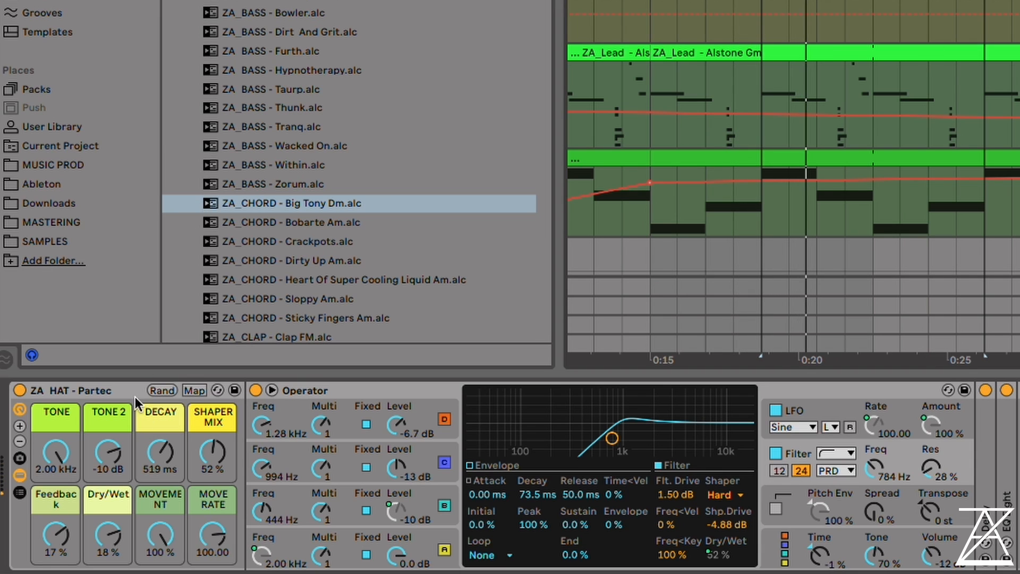
Set the Partec hat's macros SHAPER MIX to 94 %, TONE to 799 Hz and TONE 2 to -15 dB
left_click_drag(212, 452, 213, 425)
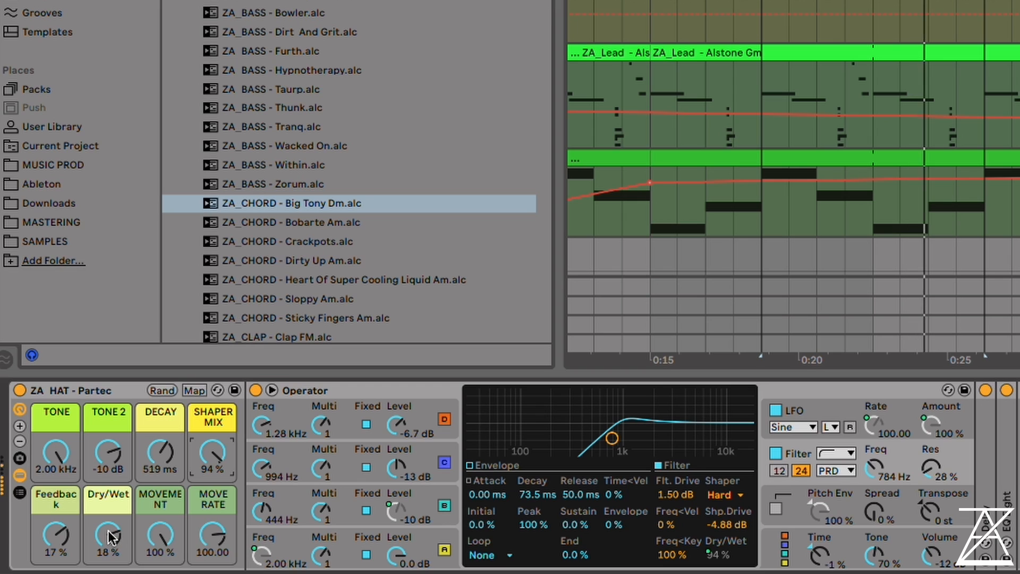
left_click_drag(56, 453, 55, 485)
left_click_drag(108, 452, 108, 478)
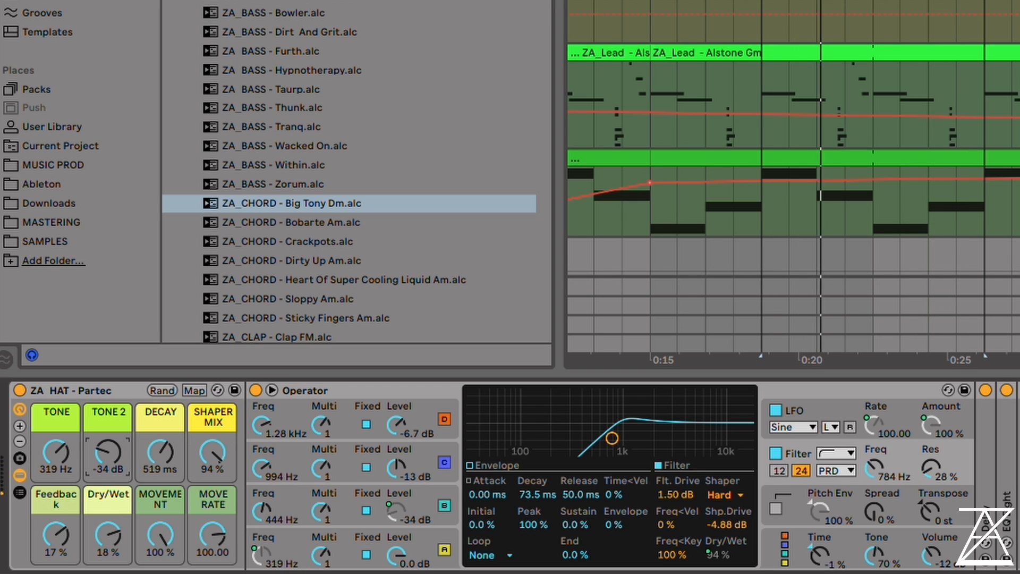
left_click_drag(55, 453, 56, 437)
left_click_drag(108, 453, 108, 432)
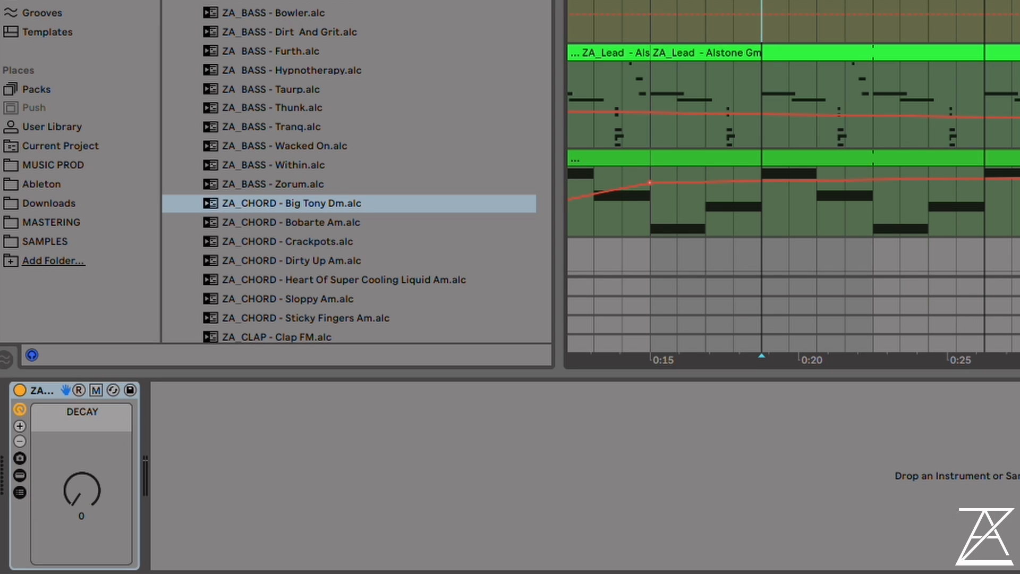
Play the Zuper Hats track and raise its DECAY macro to 127
scroll(793, 175, "down", 3)
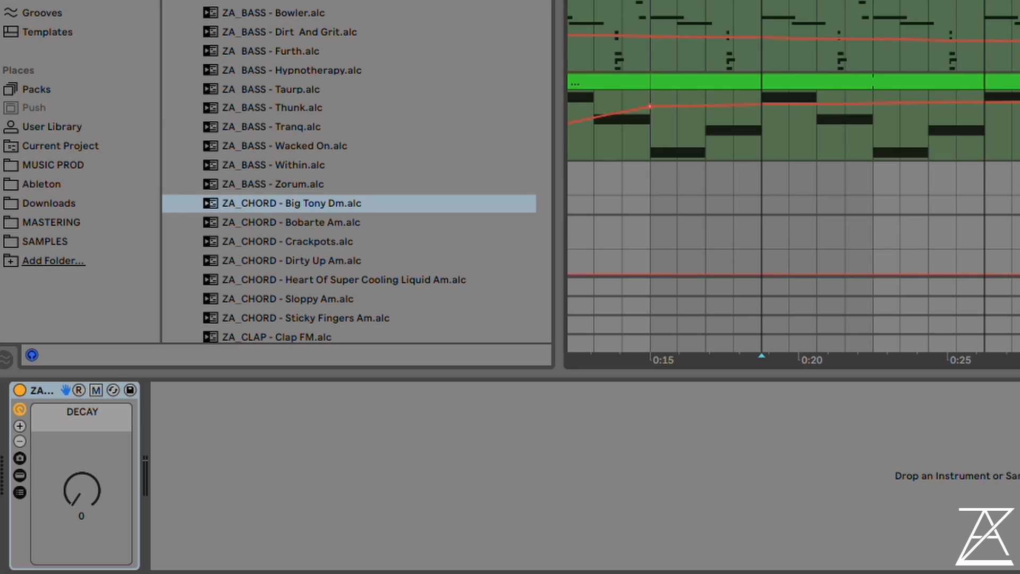
scroll(793, 175, "up", 4)
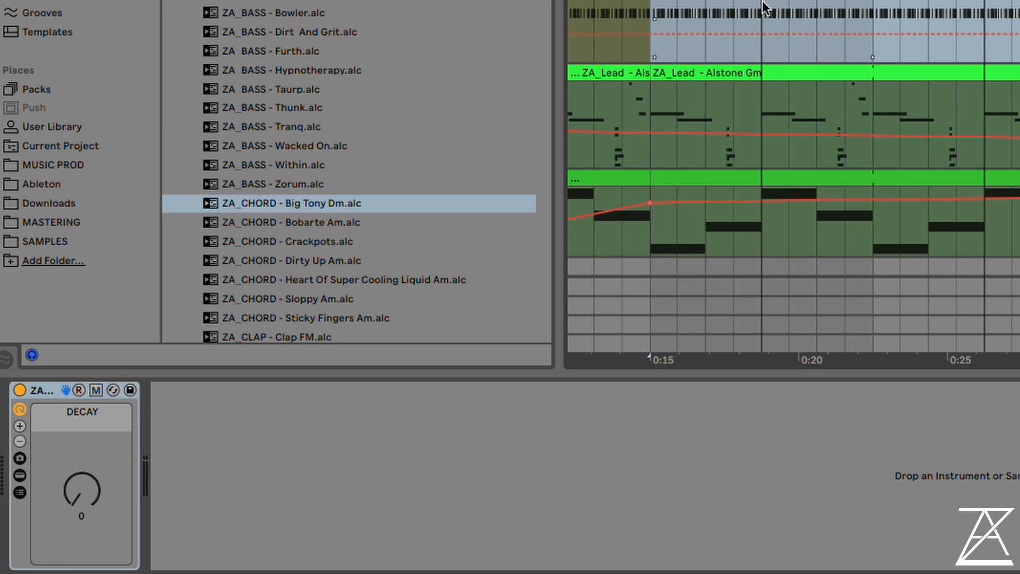
key("space")
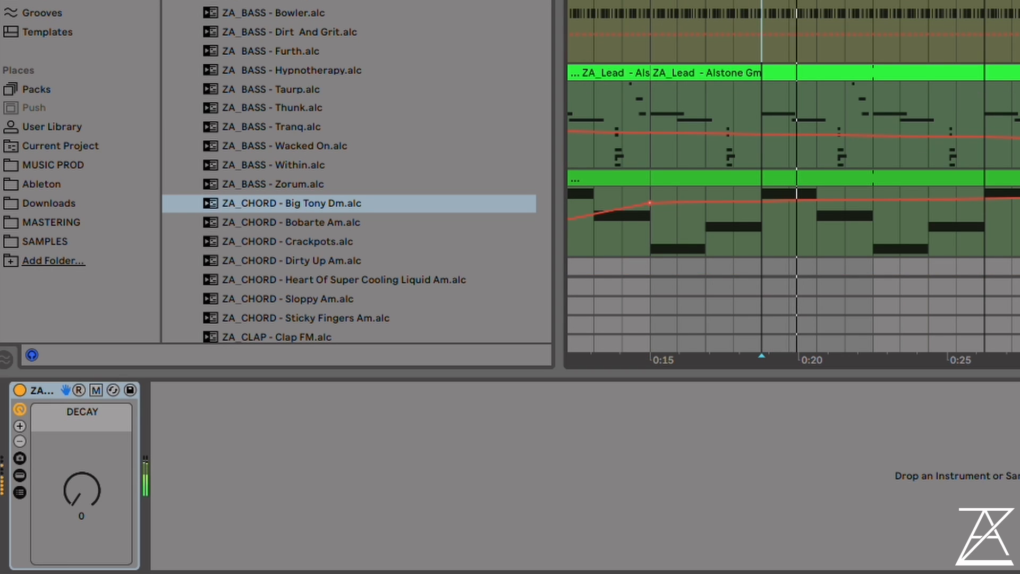
key("space")
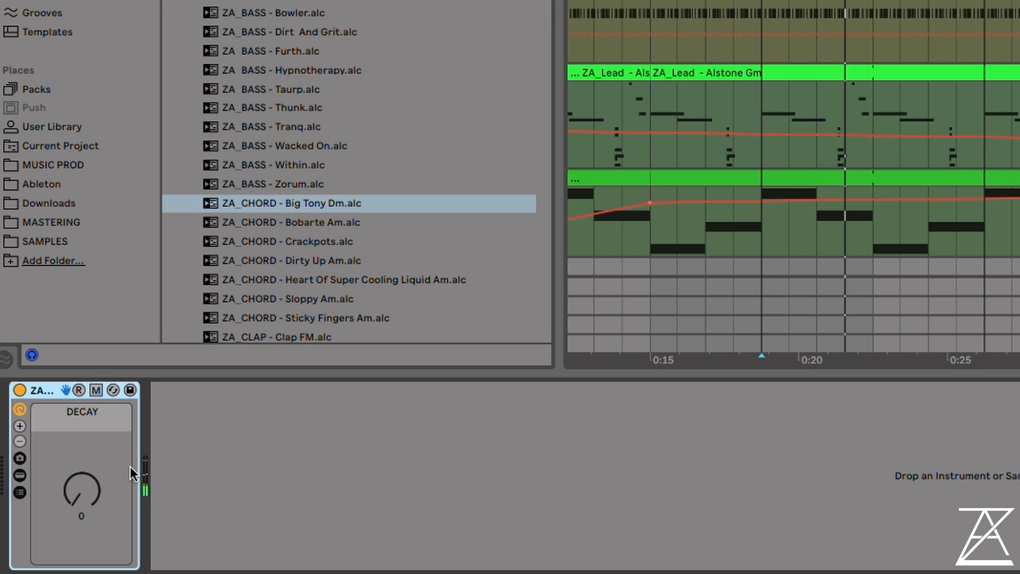
key("space")
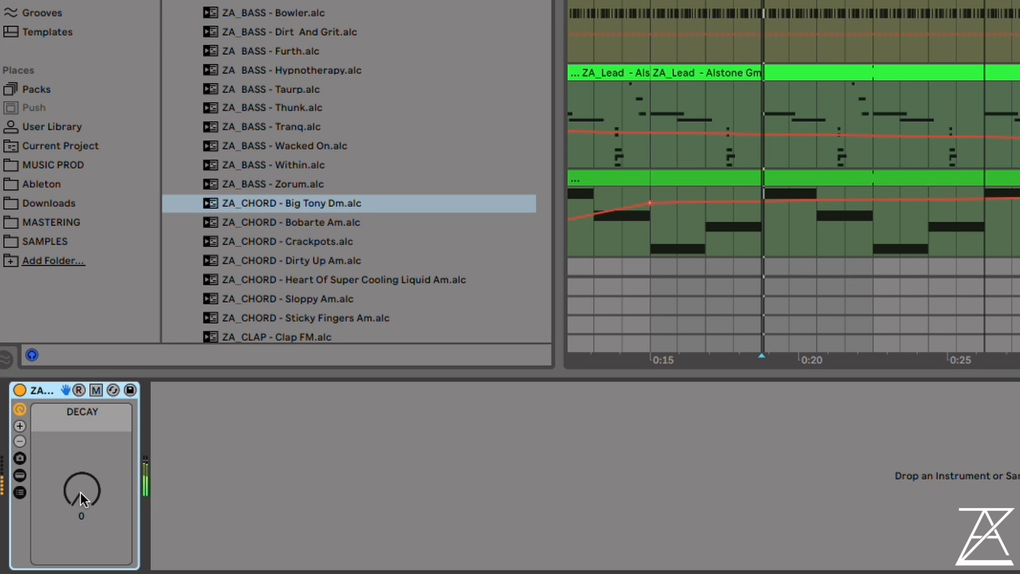
left_click_drag(81, 495, 81, 451)
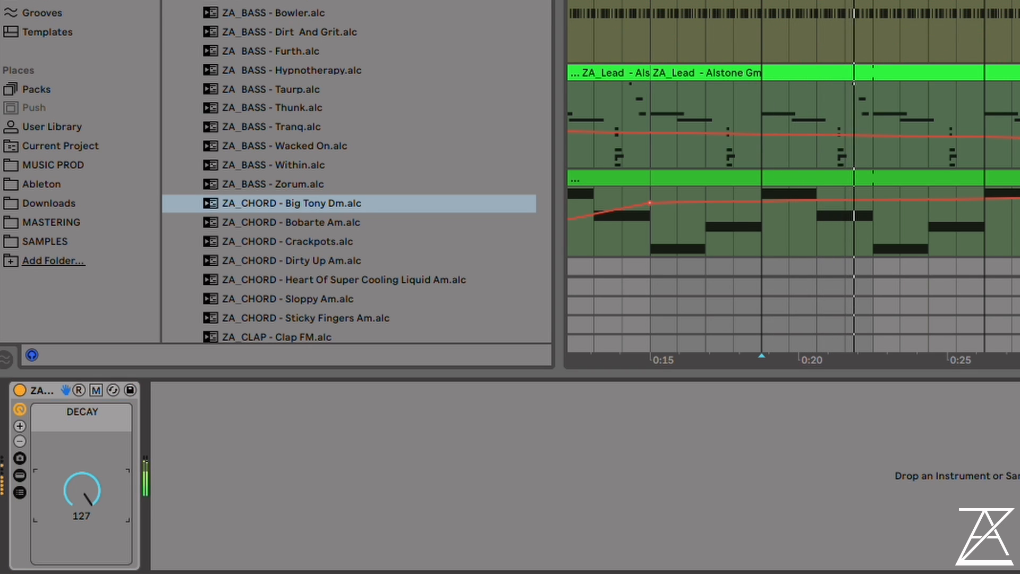
Show the Zuper Hats rack's devices and inspect oscillators B and C of its Hat White With Metal Operator
left_click(19, 475)
left_click(20, 474)
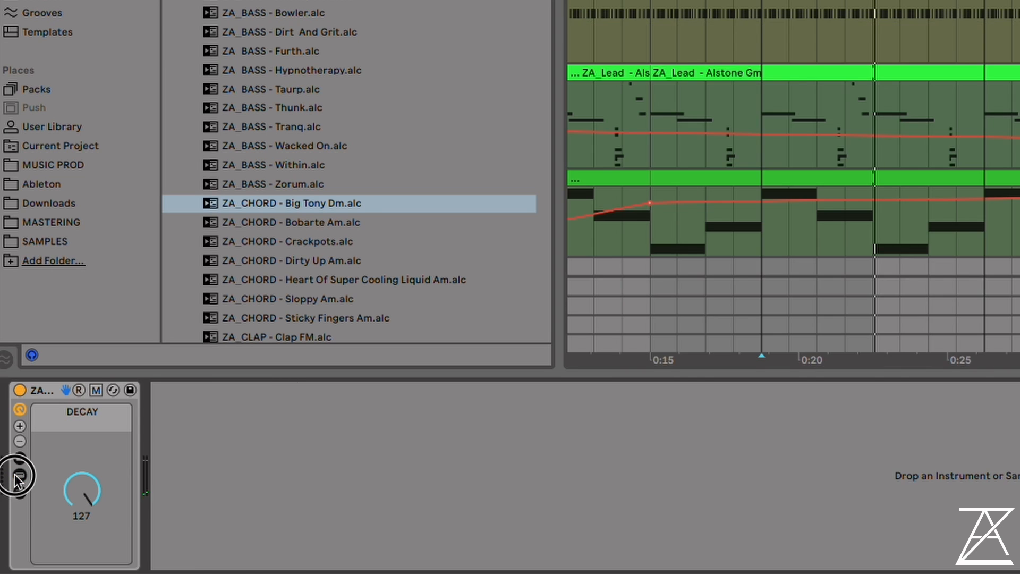
left_click(19, 475)
double_click(156, 440)
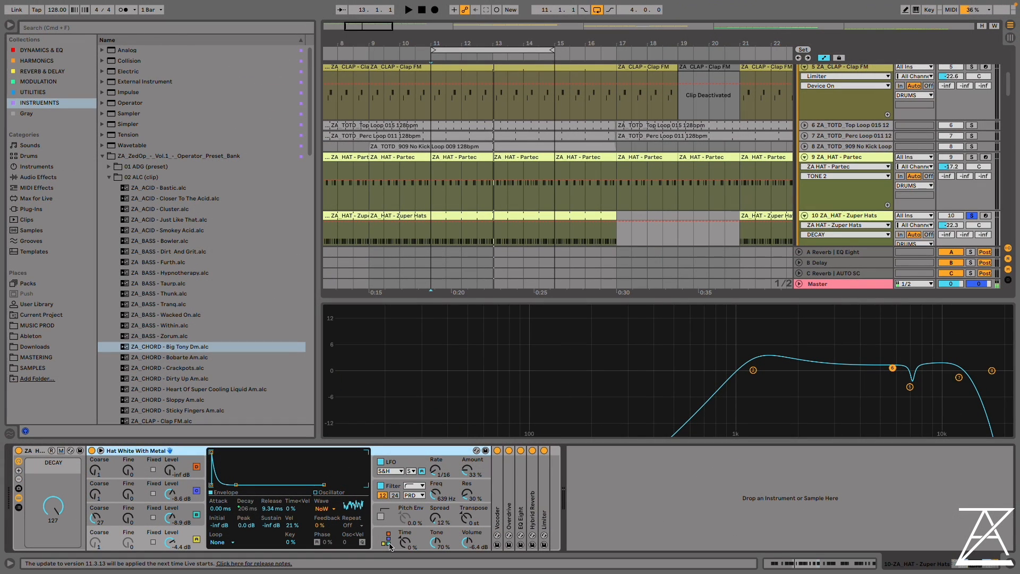
left_click(183, 512)
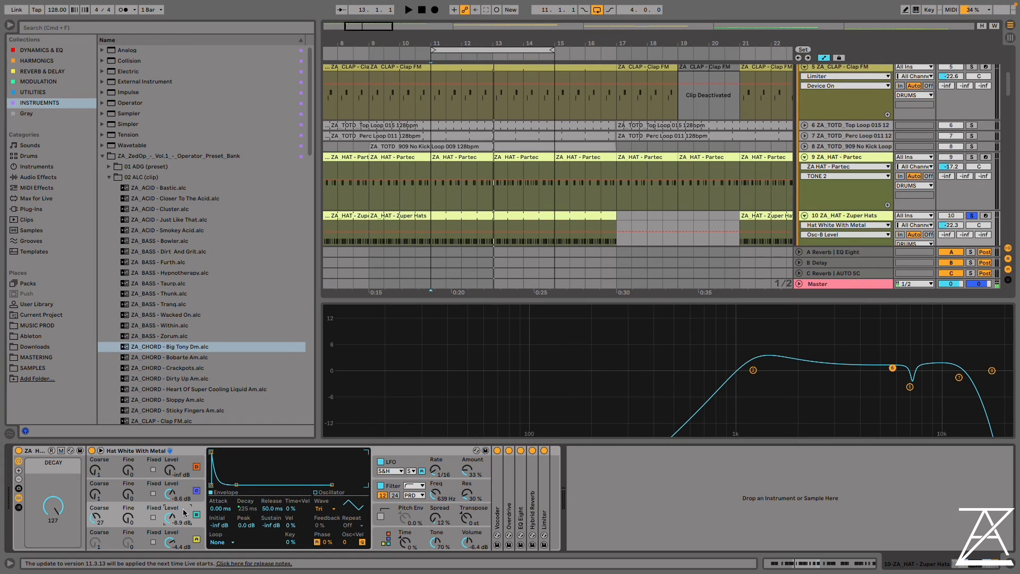
left_click(144, 491)
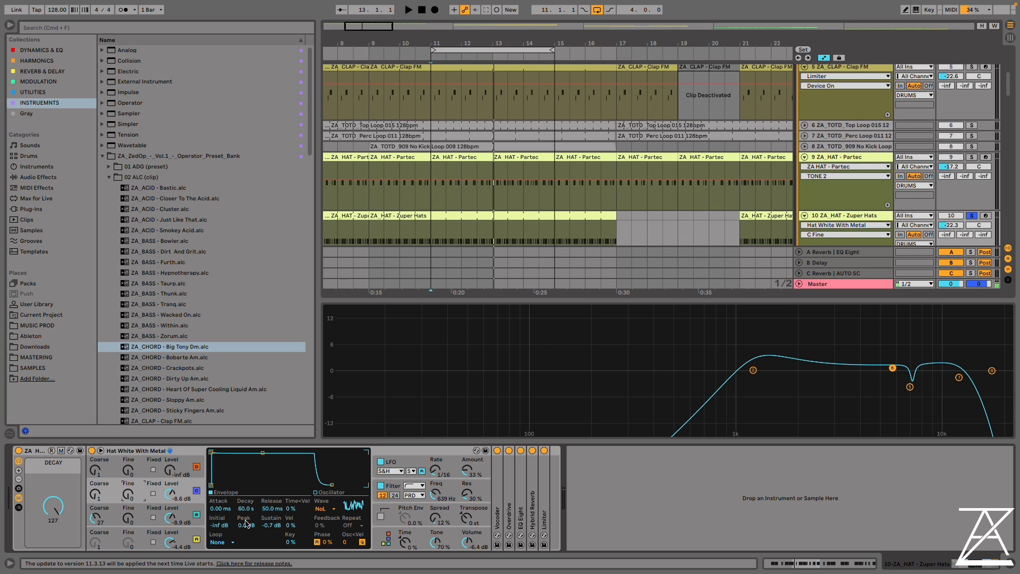
During playback, set the level of Hat White With Metal's oscillator B to -3.8 dB and oscillator A to -0.6 dB
key("space")
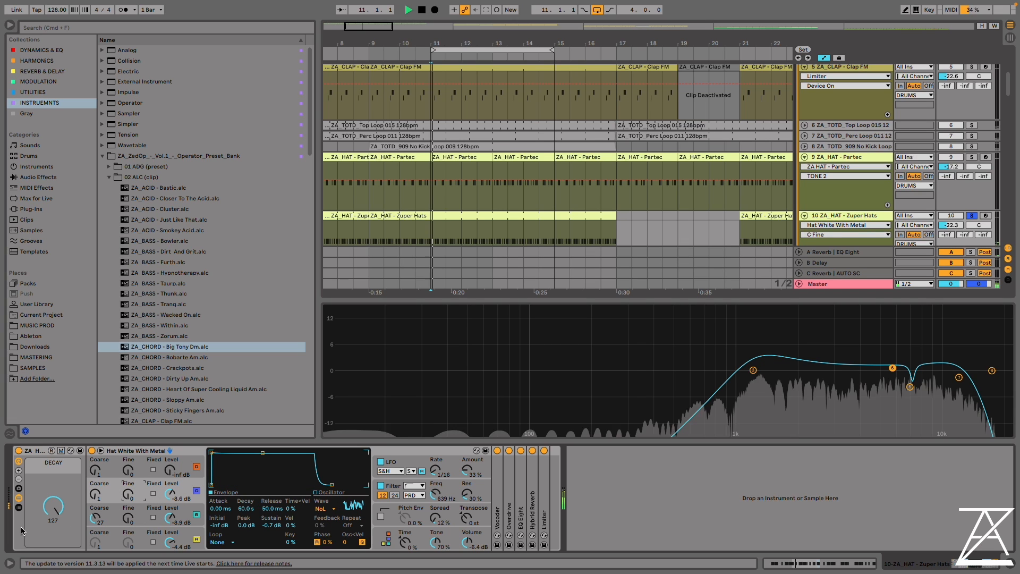
left_click(165, 507)
left_click_drag(169, 518, 170, 507)
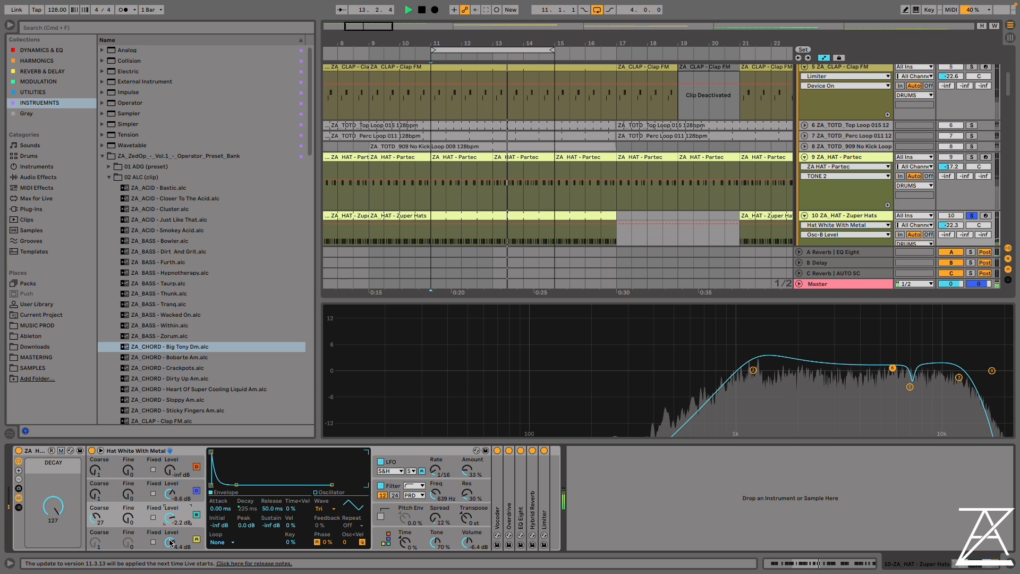
left_click_drag(169, 543, 170, 571)
mouse_move(170, 518)
left_mouse_down()
mouse_move(169, 532)
mouse_move(170, 512)
mouse_move(170, 520)
left_mouse_up()
left_click_drag(170, 542, 170, 535)
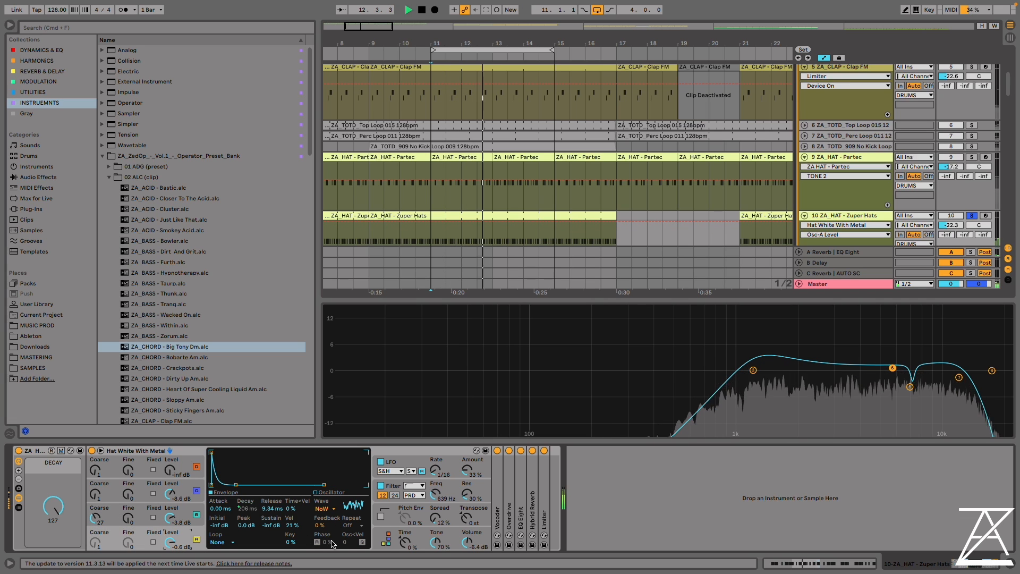
key("space")
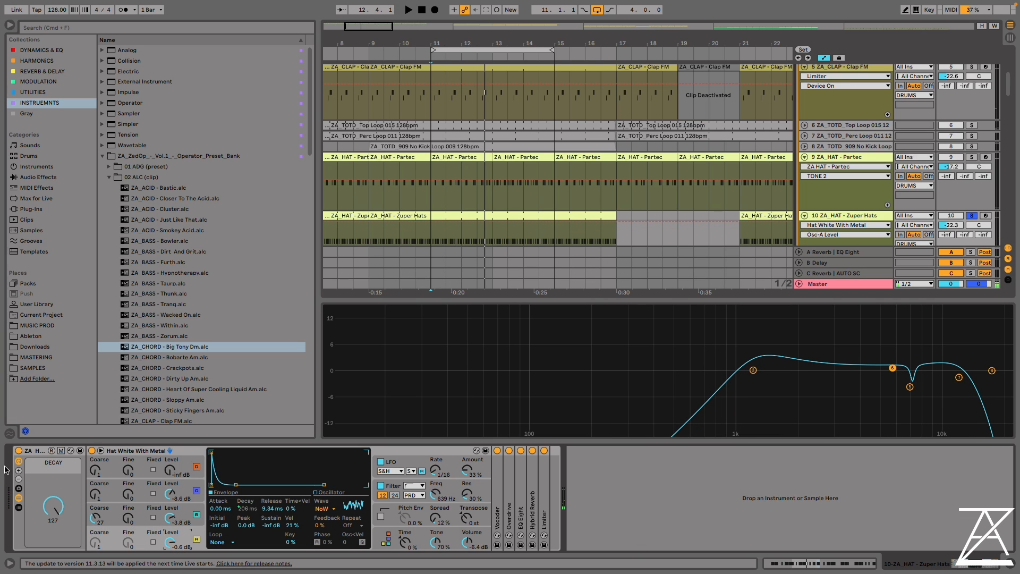
View the Zuper Hats Vocoder's settings, and compare the playing hat with all its effects bypassed and active
double_click(496, 490)
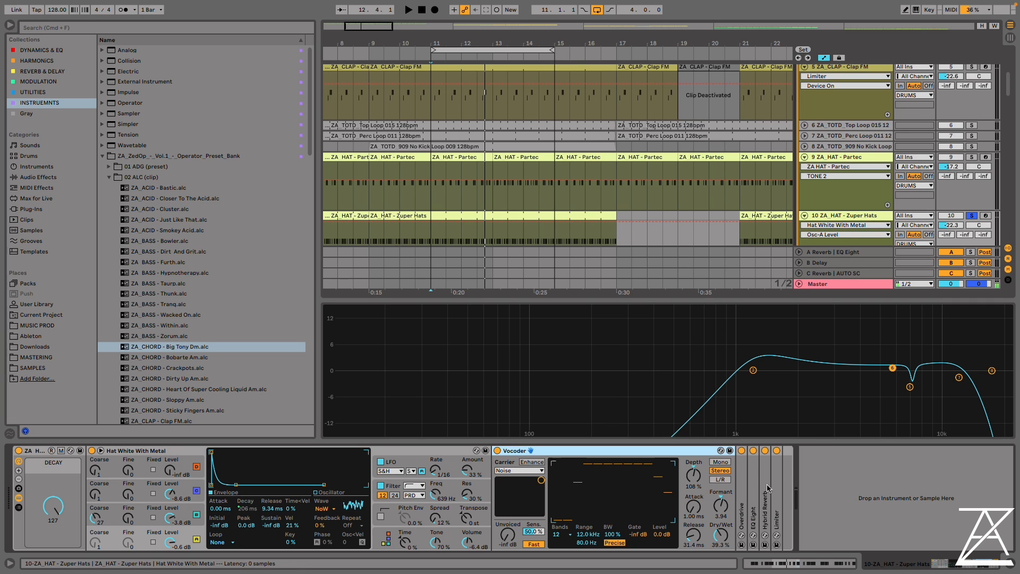
double_click(521, 451)
key("space")
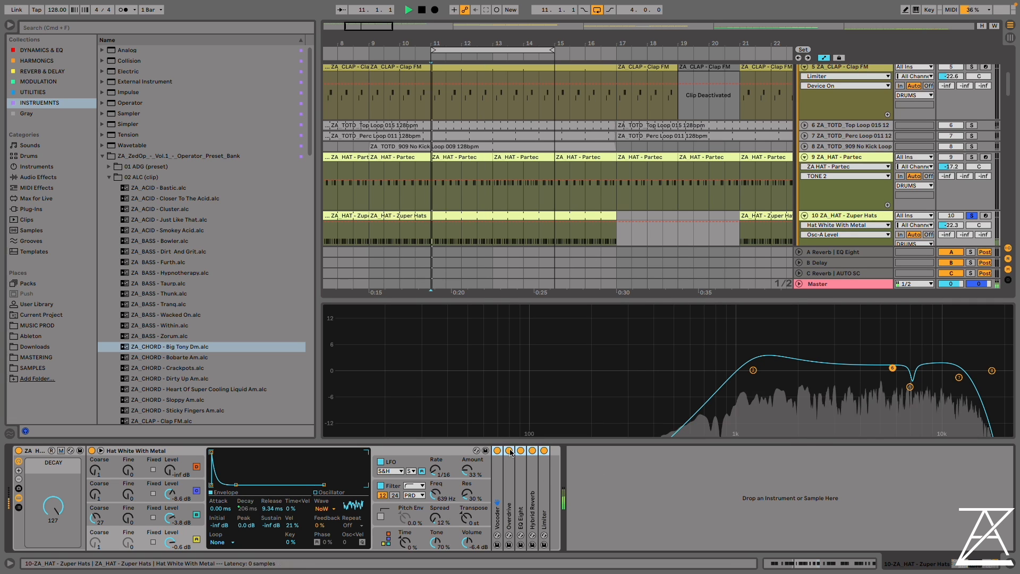
left_click(496, 450)
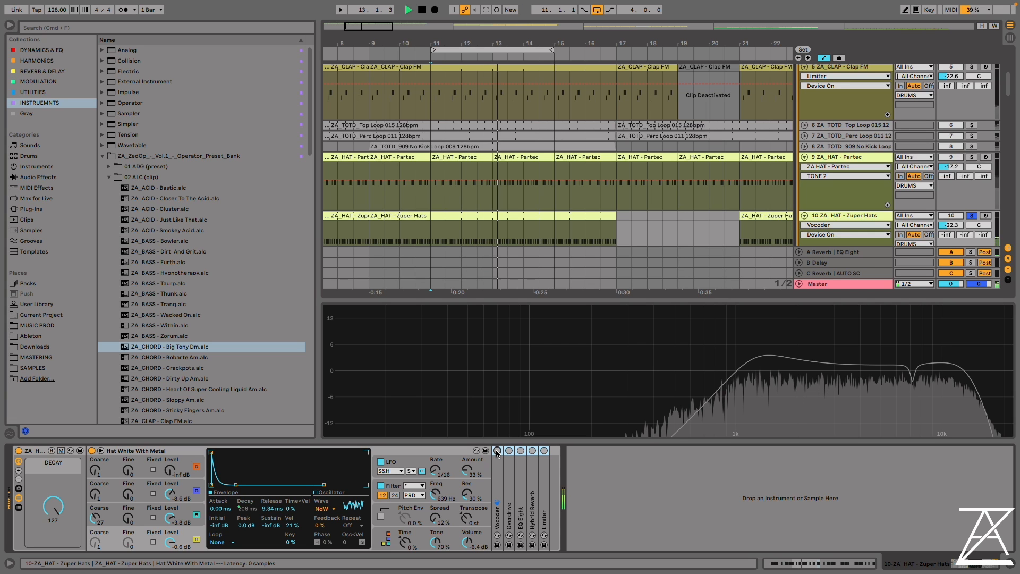
left_click(497, 451)
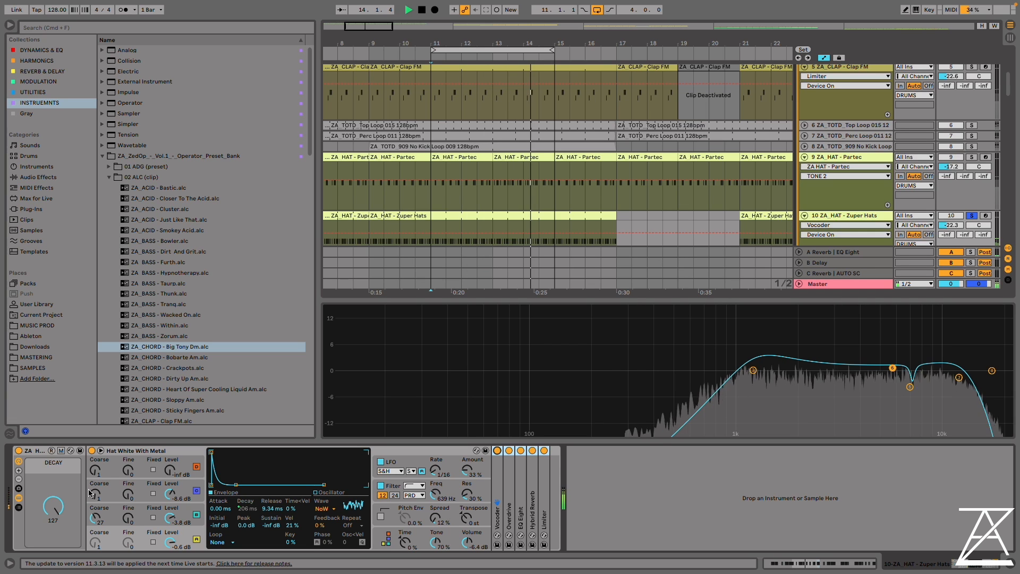
key("space")
Fold the Hat White With Metal Operator and extend the end of the arrangement loop to about bar 25
double_click(132, 453)
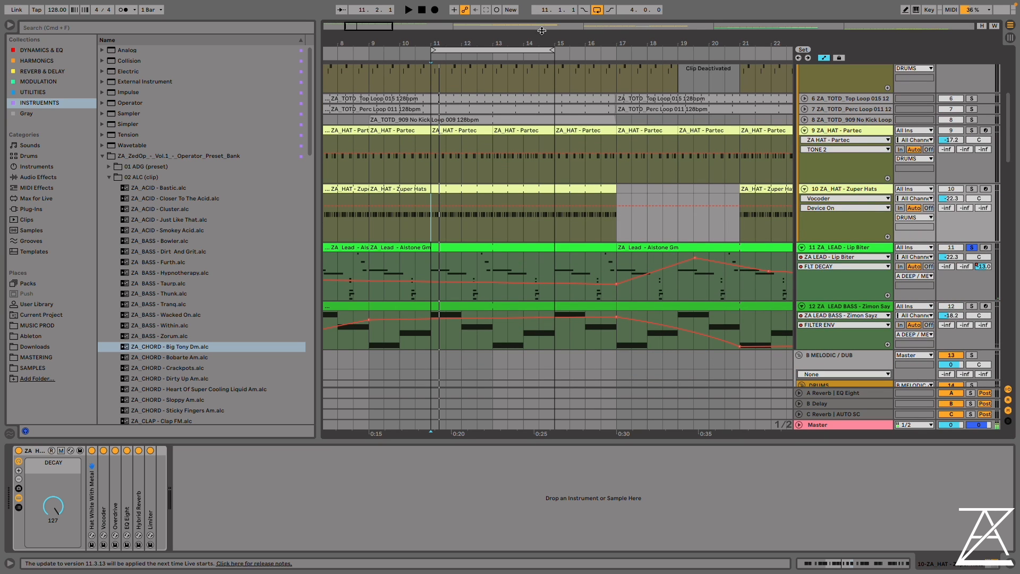
left_click_drag(540, 38, 495, 11)
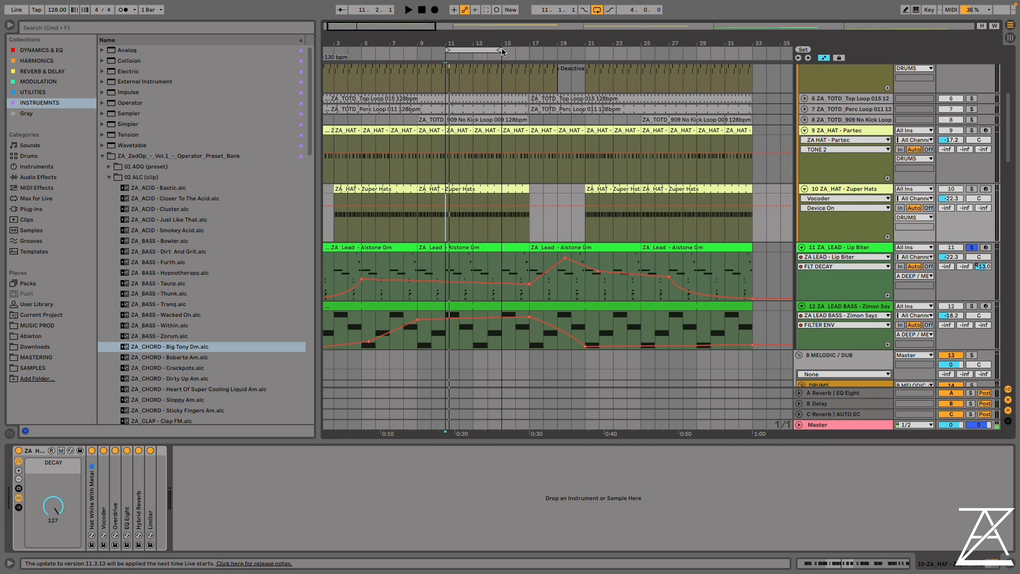
left_click_drag(502, 51, 640, 50)
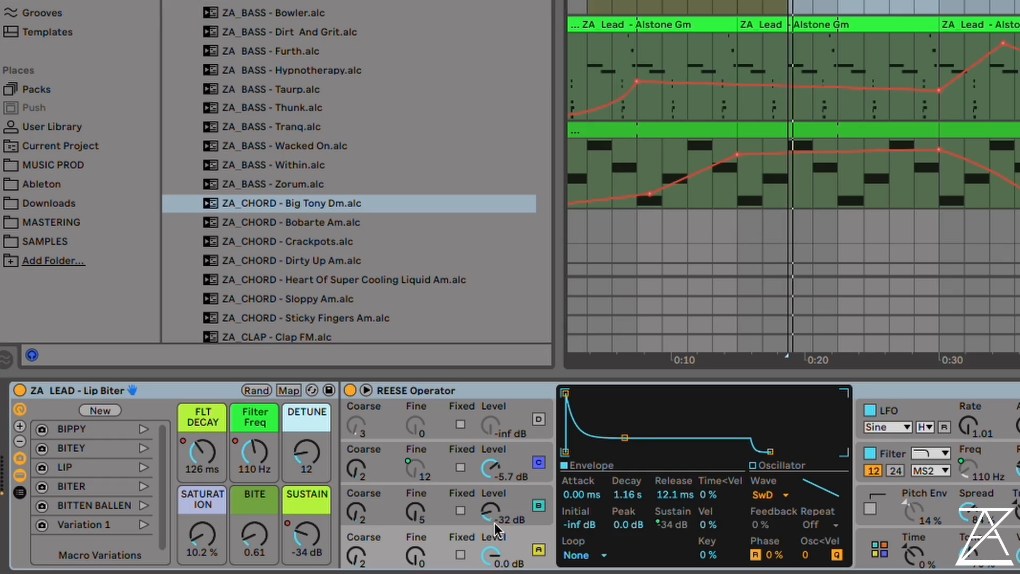
Set oscillator B's level in the Lip Biter lead's REESE Operator to -30 dB, and compare its LFO off and on
left_click_drag(493, 518, 493, 549)
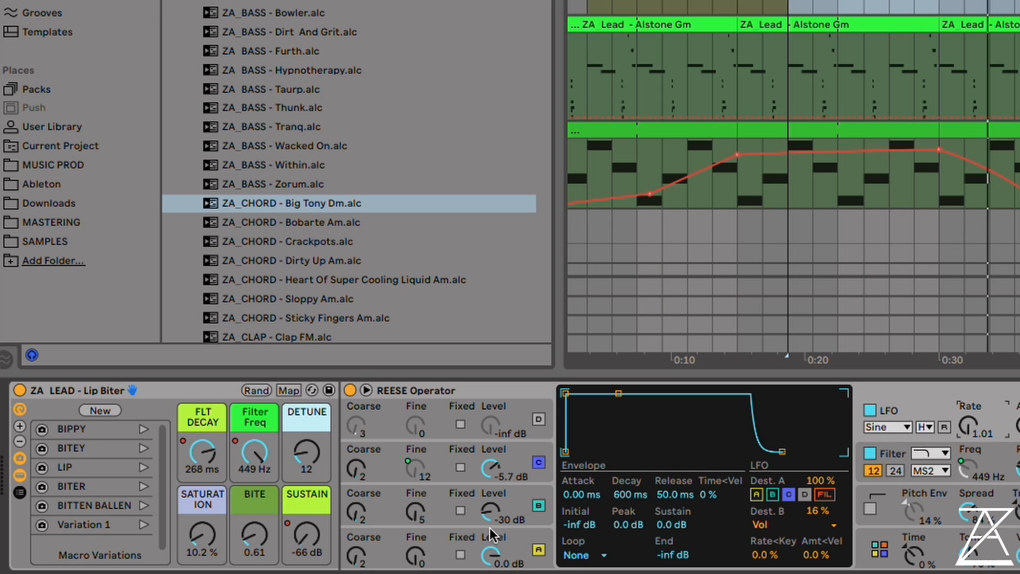
left_click(926, 426)
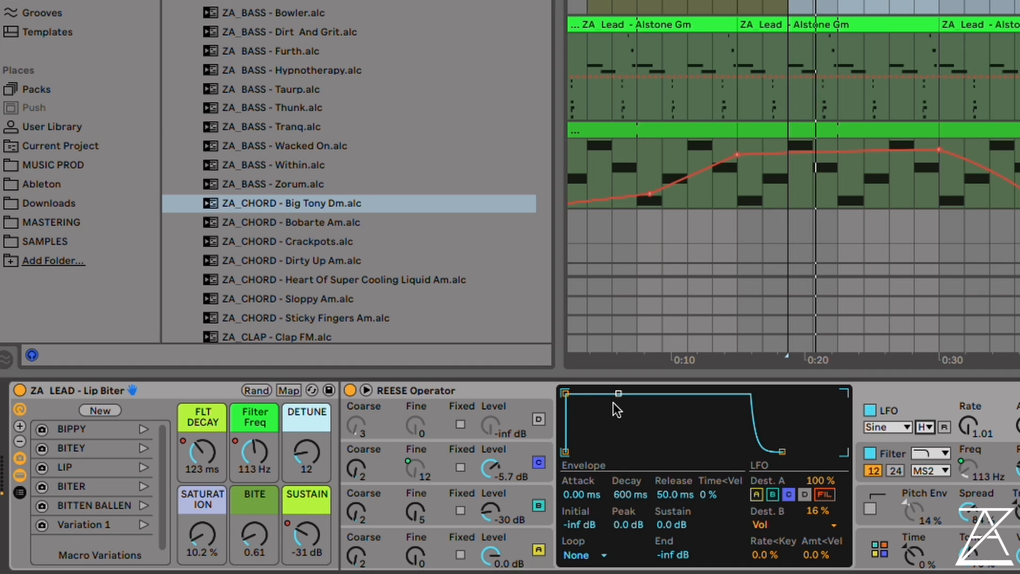
left_click(865, 409)
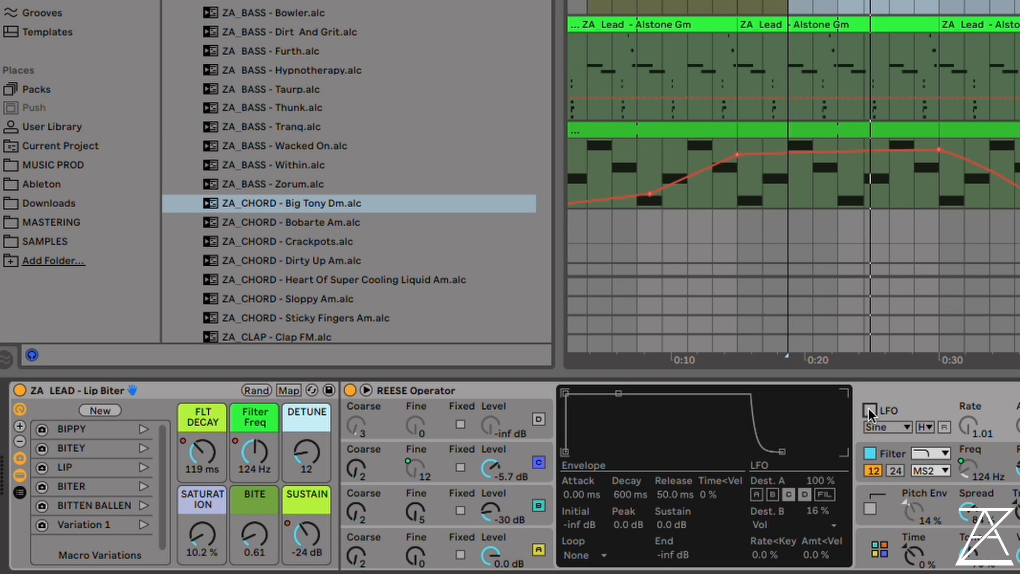
left_click(868, 408)
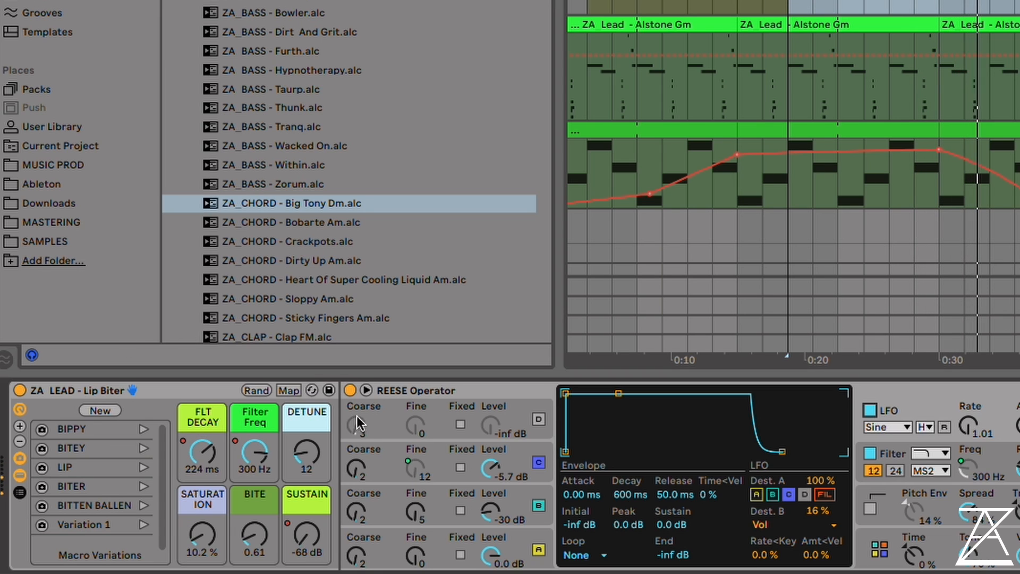
Launch the Lip Biter lead's macro variations BIPPY, BITEY and LIP in turn during playback
left_click(143, 428)
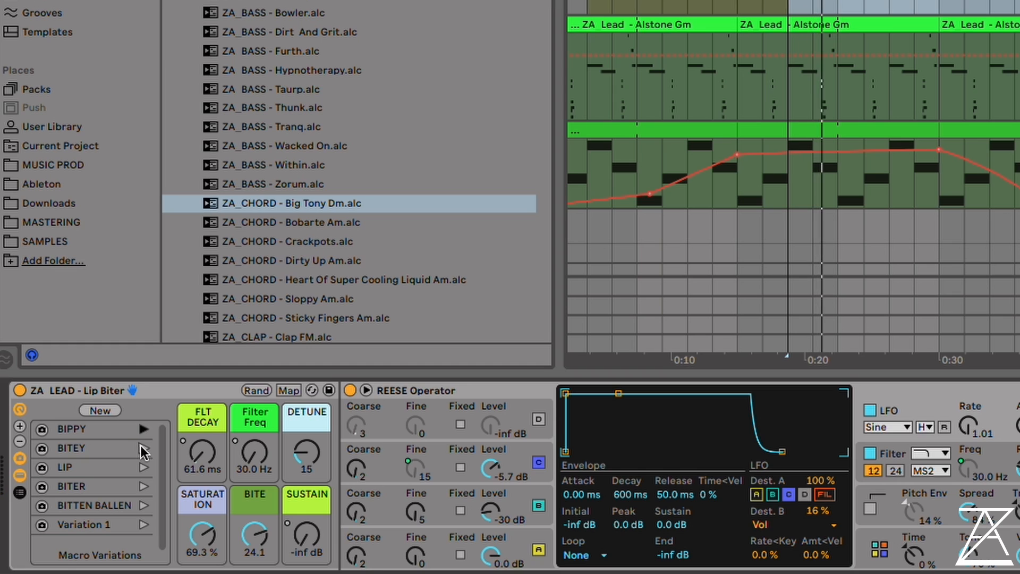
left_click(144, 448)
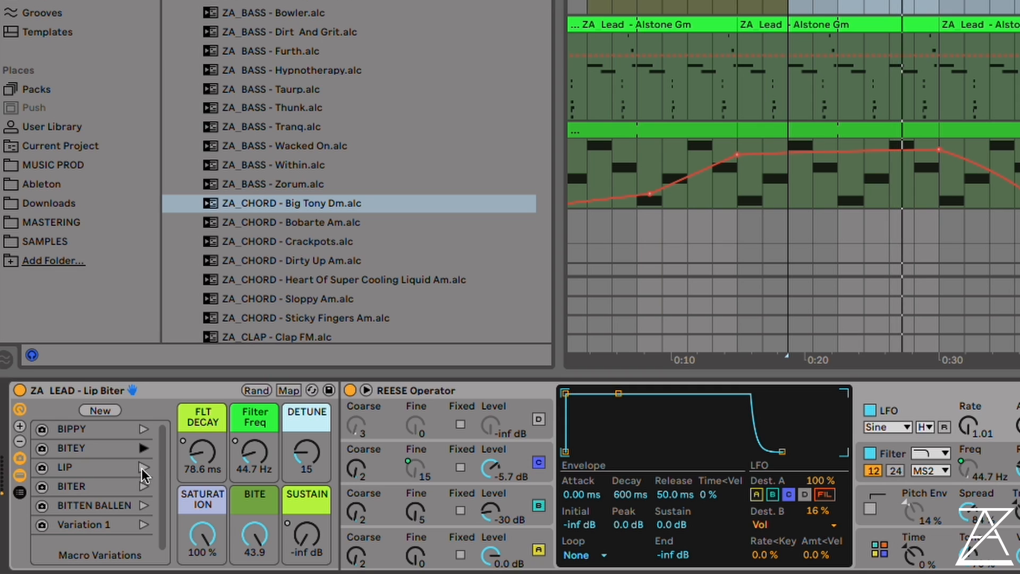
left_click(142, 467)
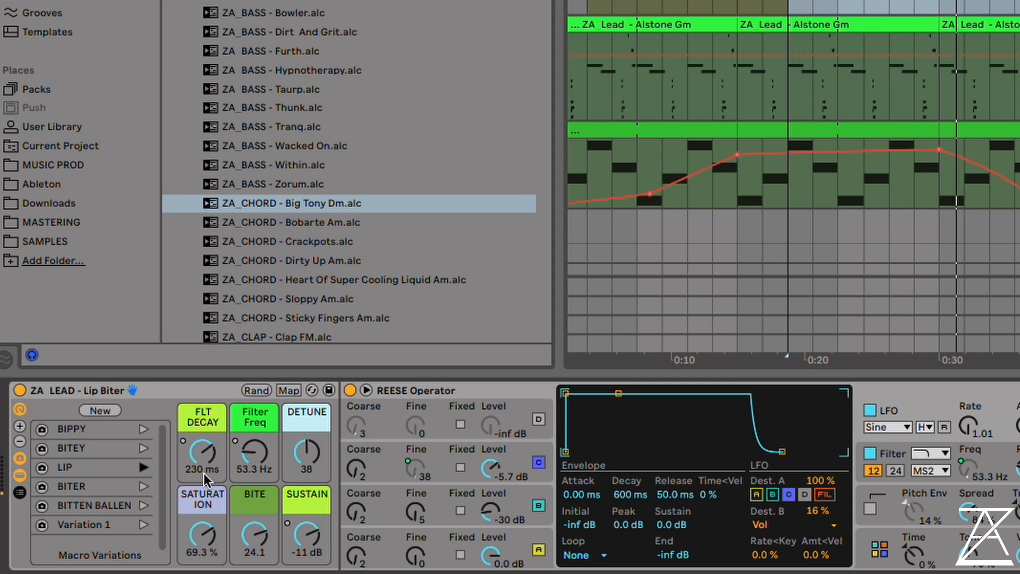
Sweep the Lip Biter lead's Filter Freq and FLT DECAY macros while launching its variations BITER, BITTEN BALLEN and Variation 1 in turn
mouse_move(264, 451)
left_mouse_down()
mouse_move(263, 441)
mouse_move(260, 453)
left_mouse_up()
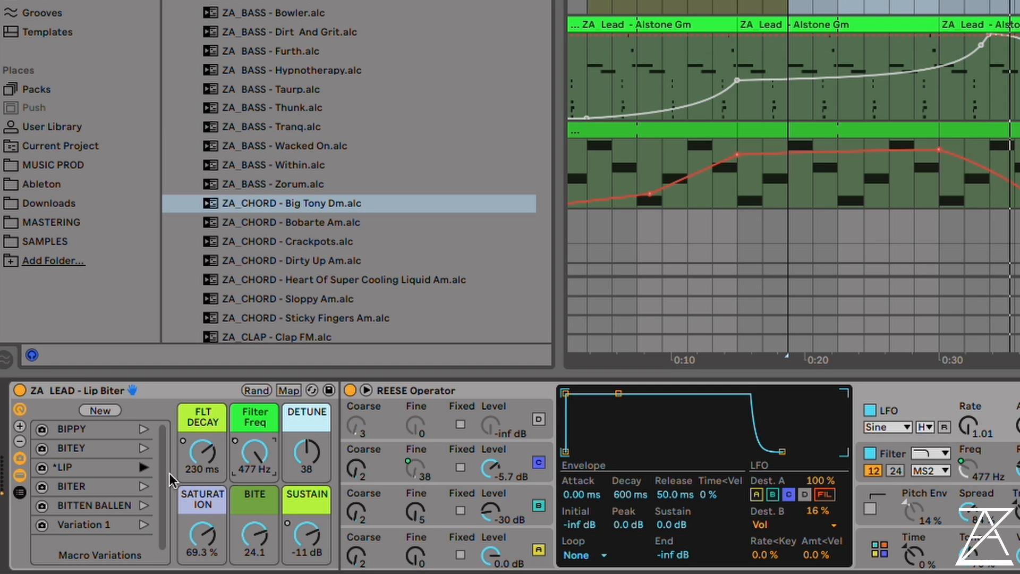
left_click(143, 486)
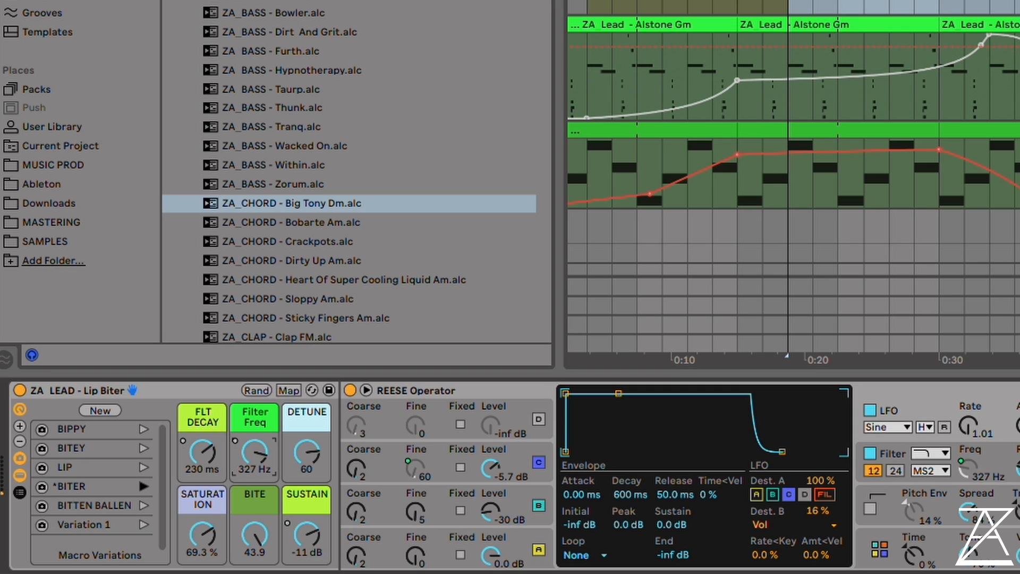
left_click(141, 505)
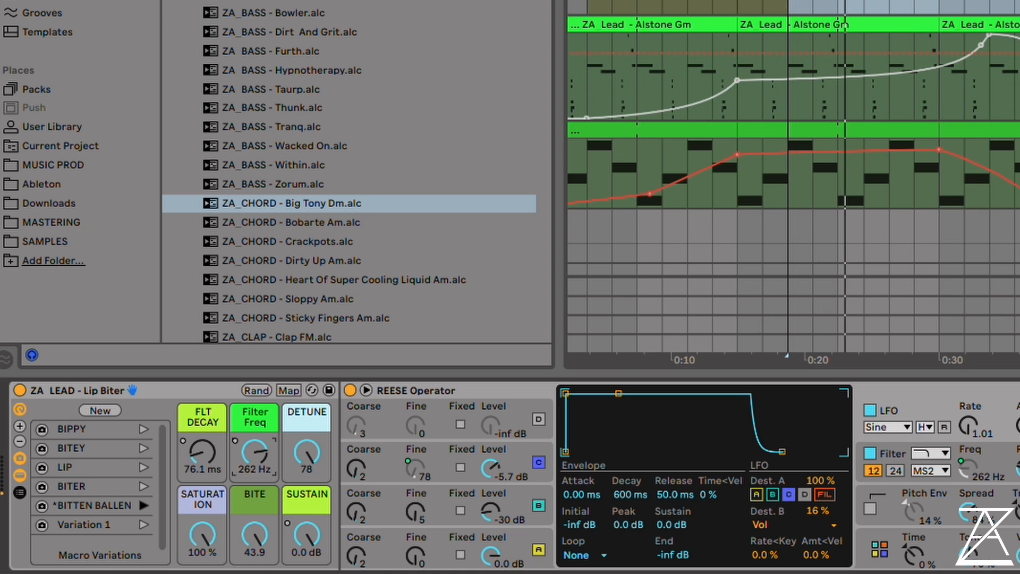
left_click_drag(205, 452, 205, 375)
left_click_drag(260, 452, 260, 533)
left_click_drag(205, 453, 205, 448)
left_click(148, 522)
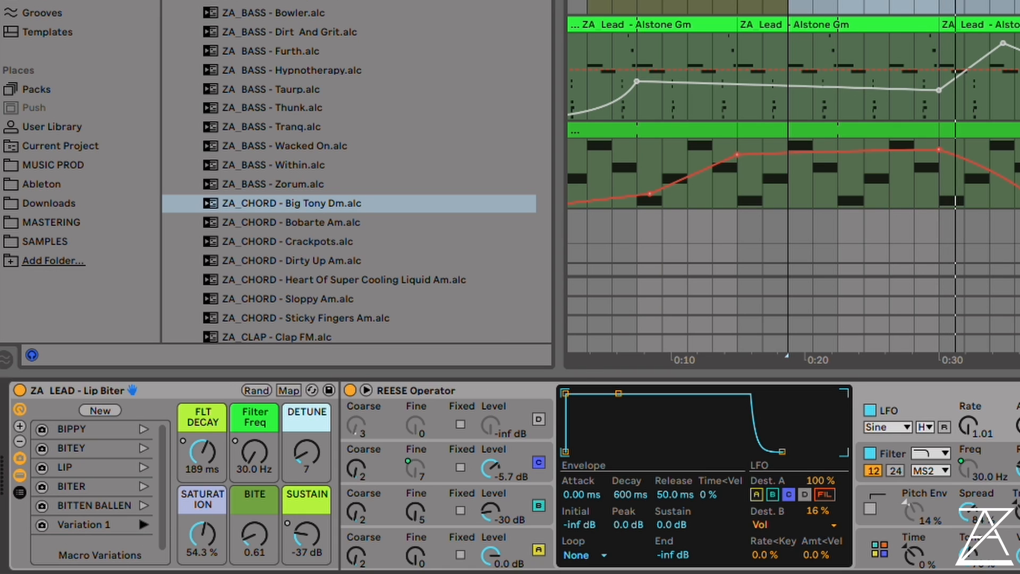
Show oscillator B's settings in the REESE Operator, and sweep the DETUNE macro down to 11 to compare detuning amounts
left_click(415, 511)
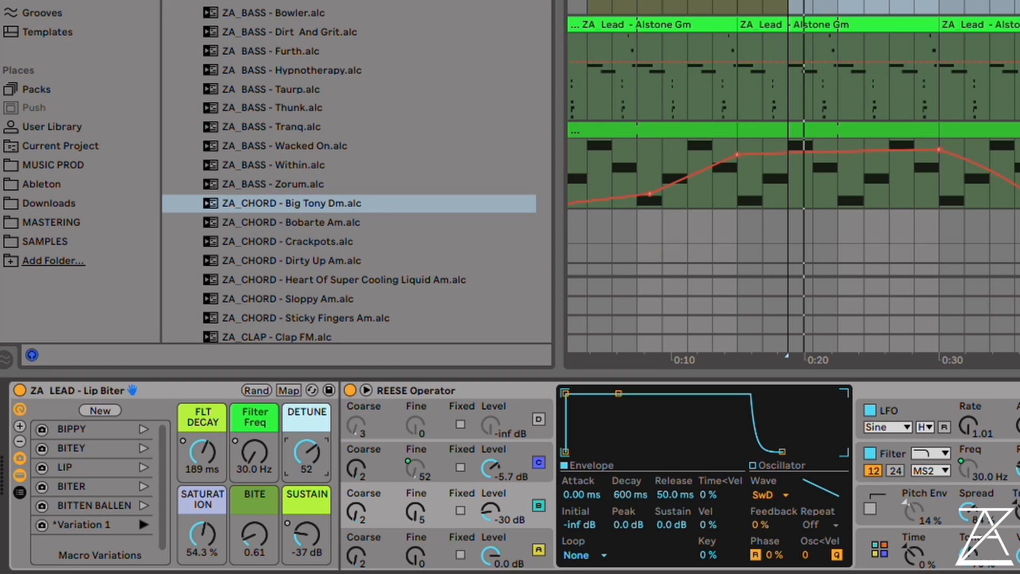
left_click_drag(306, 453, 306, 476)
key("space")
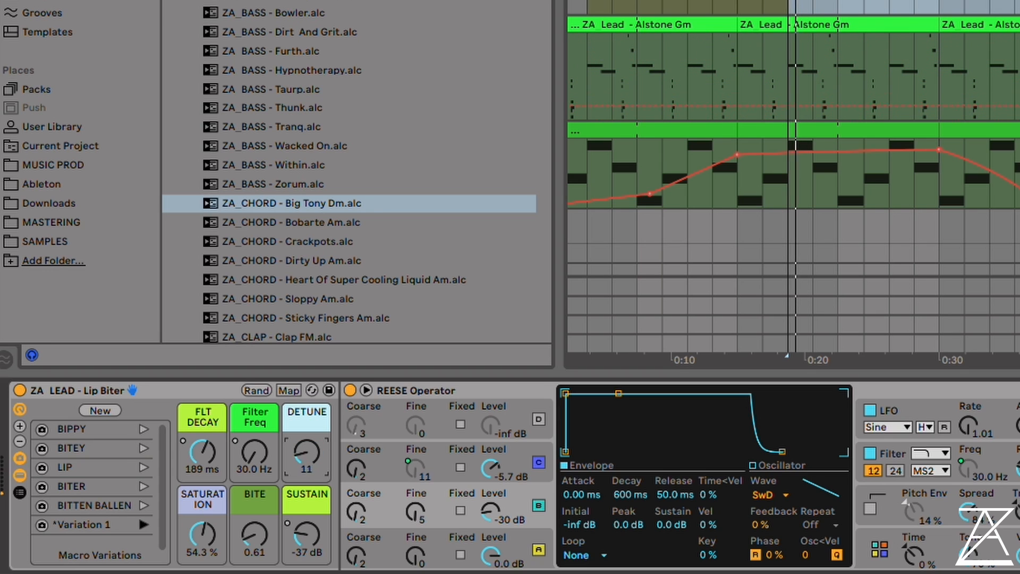
Set the Lip Biter macros Filter Freq to 287 Hz, BITE to 34.8 and DETUNE to 7
left_click_drag(249, 450, 249, 372)
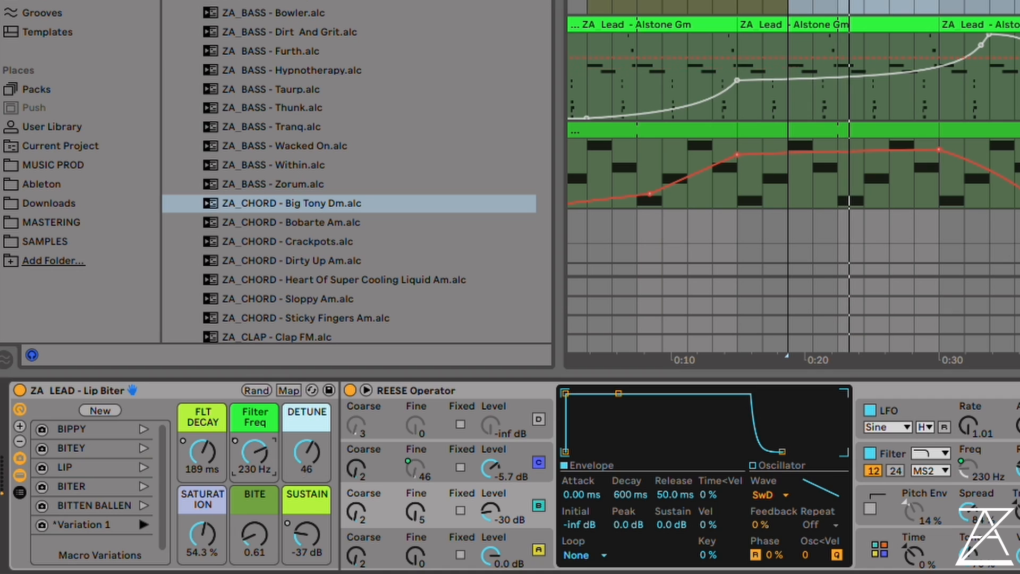
left_click_drag(306, 453, 306, 422)
left_click_drag(255, 452, 306, 486)
left_click_drag(254, 532, 254, 477)
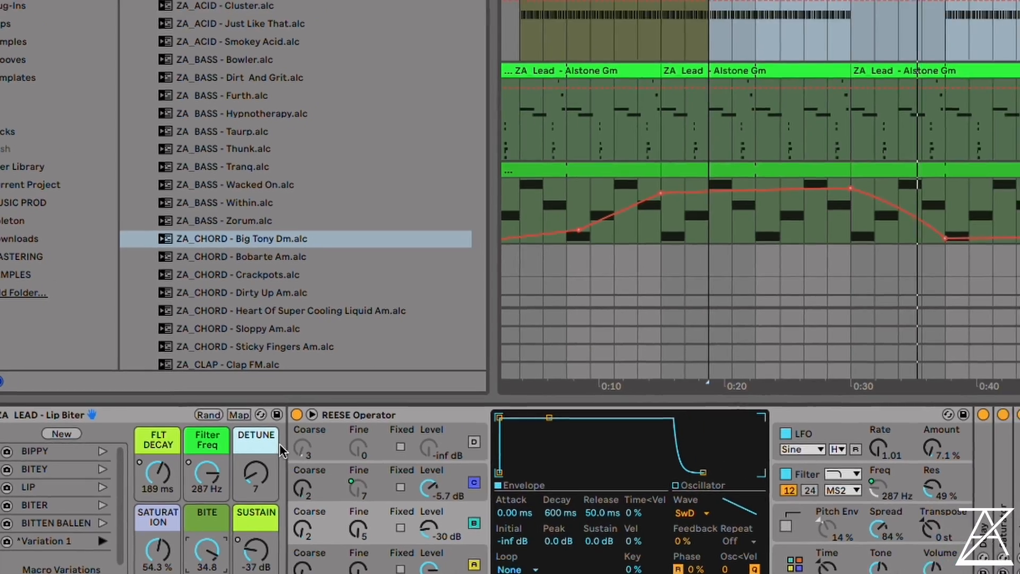
left_click_drag(306, 451, 306, 438)
left_click_drag(199, 492, 199, 499)
left_click_drag(350, 405, 351, 406)
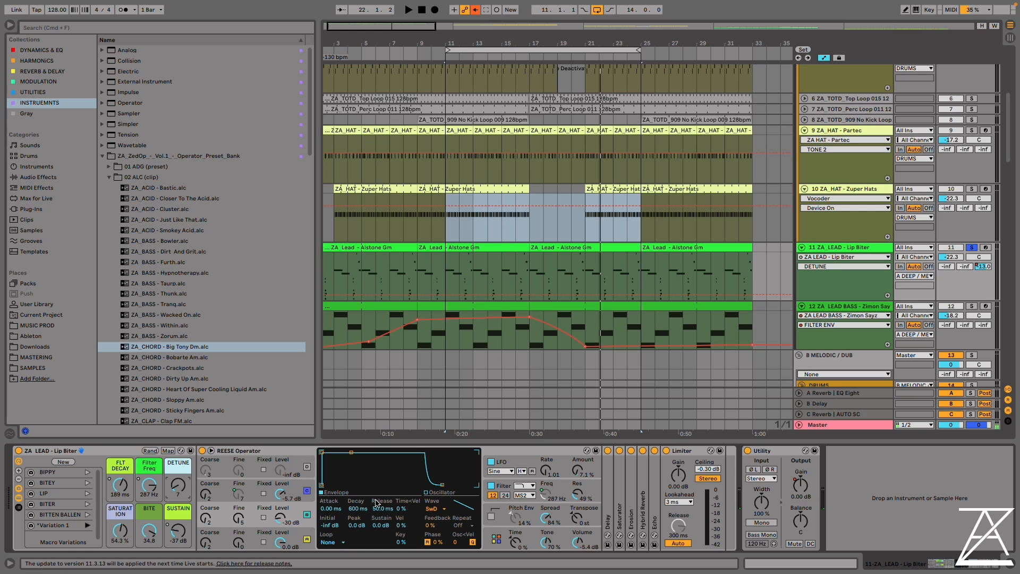
Show the devices inside the Zimon Sayz lead bass rack and play the track while viewing its Operator and EQ Eight
left_click(832, 322)
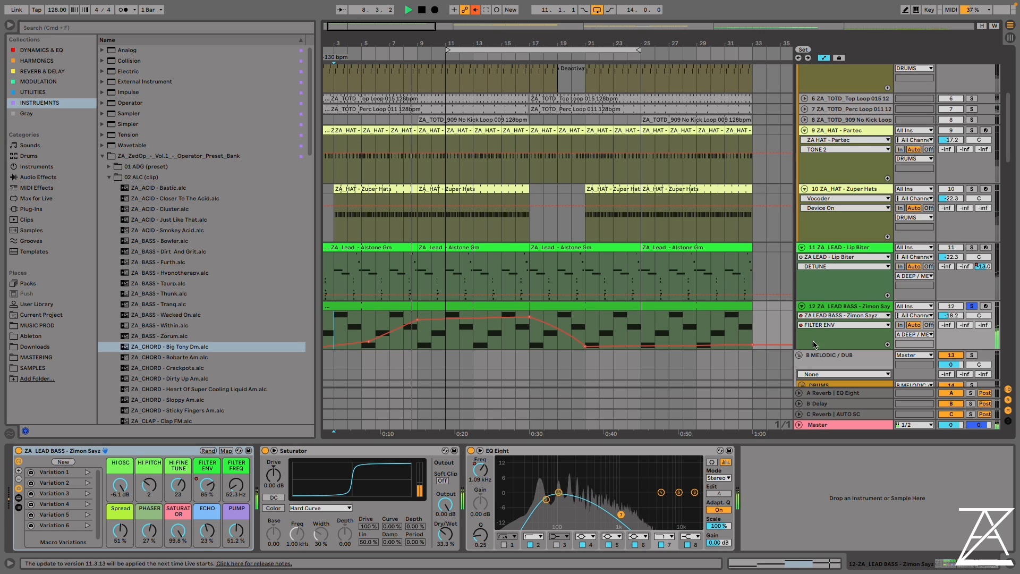
left_click(19, 498)
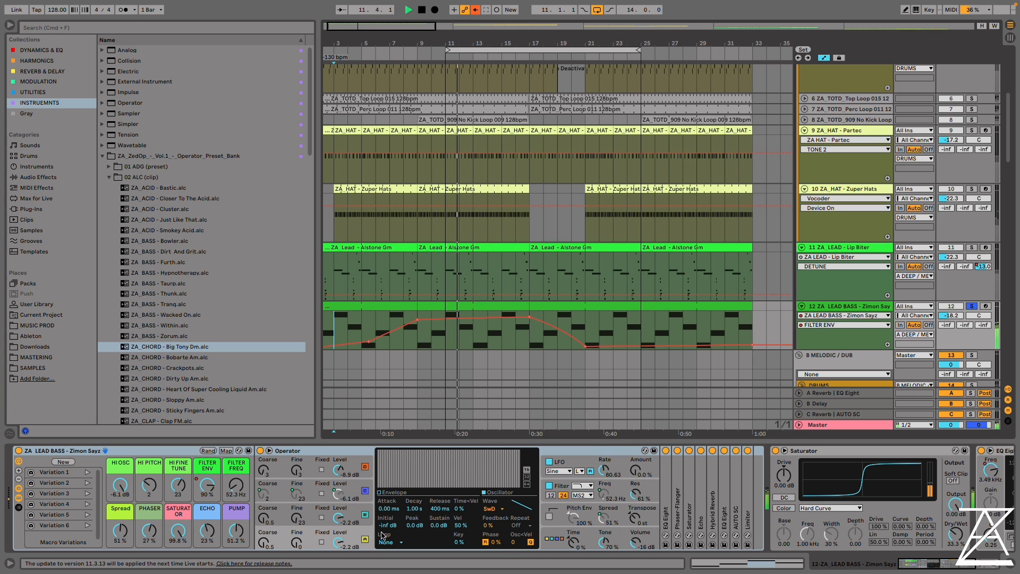
left_click_drag(932, 566, 941, 565)
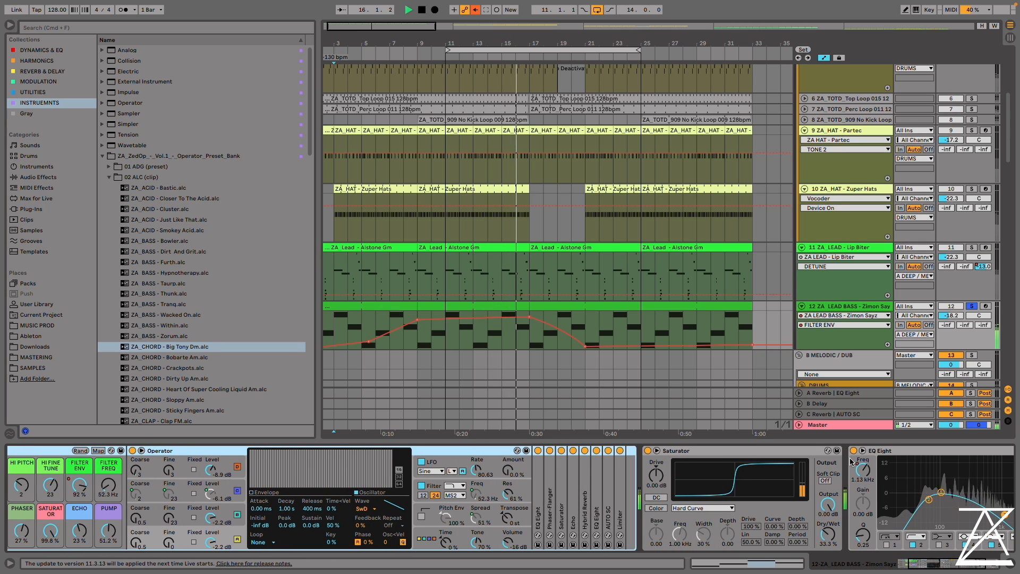
key("space")
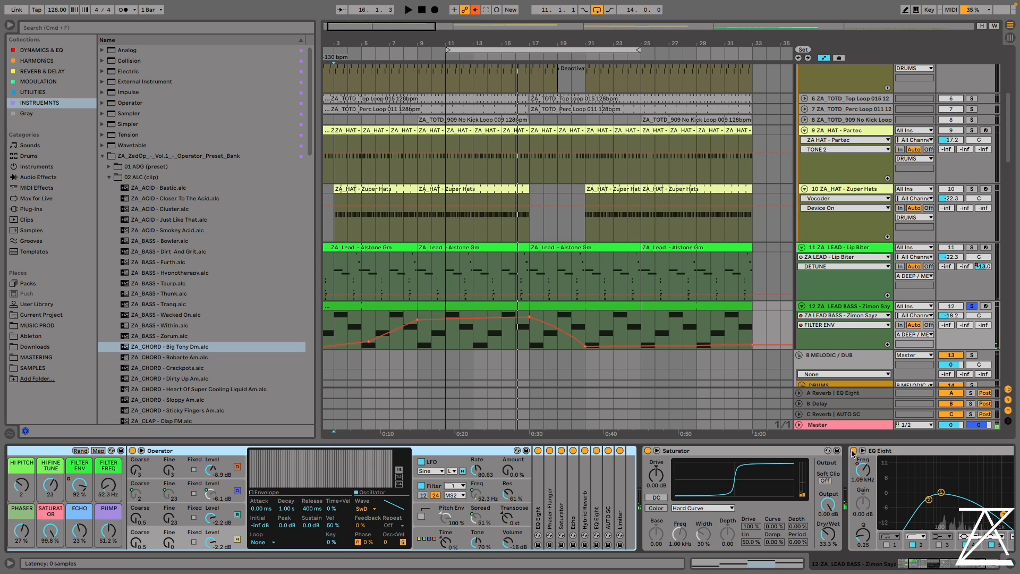
left_click_drag(971, 560, 939, 565)
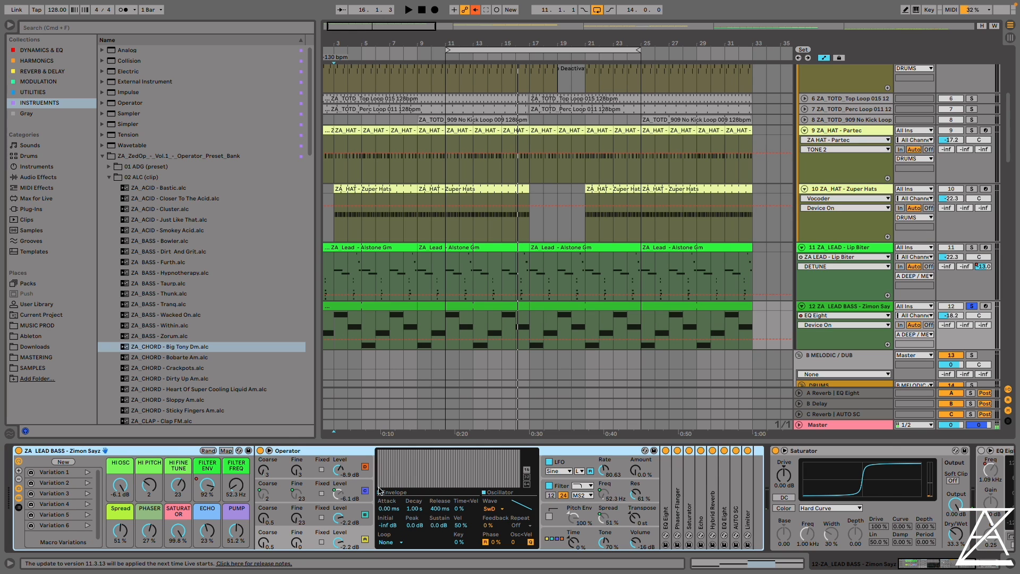
key("space")
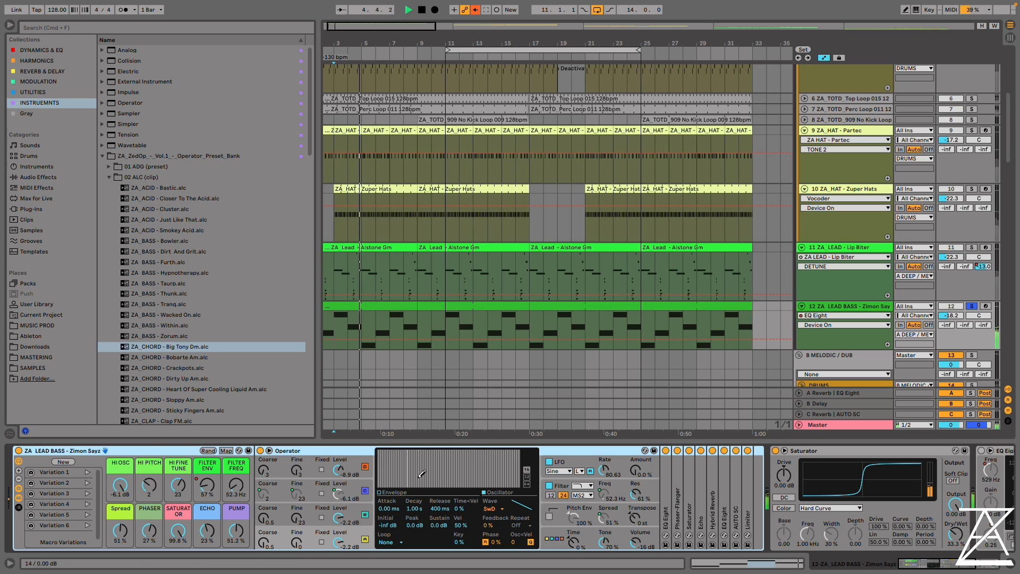
key("space")
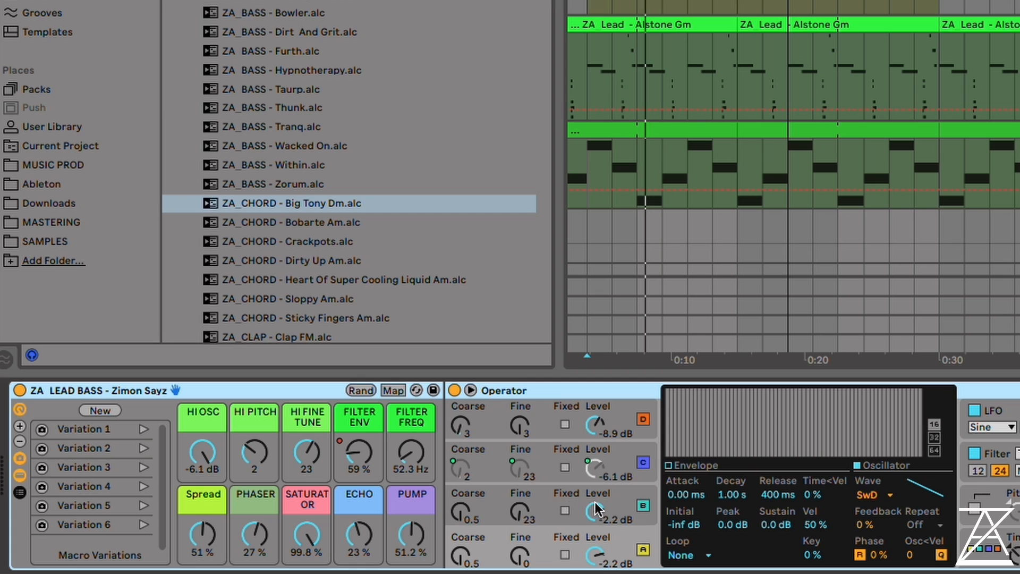
Silence the Zimon Sayz Operator's oscillators B and D to audition HI OSC, and bring their levels back to -9.1 dB and -5.9 dB
left_click_drag(595, 510, 595, 552)
left_click_drag(595, 425, 595, 468)
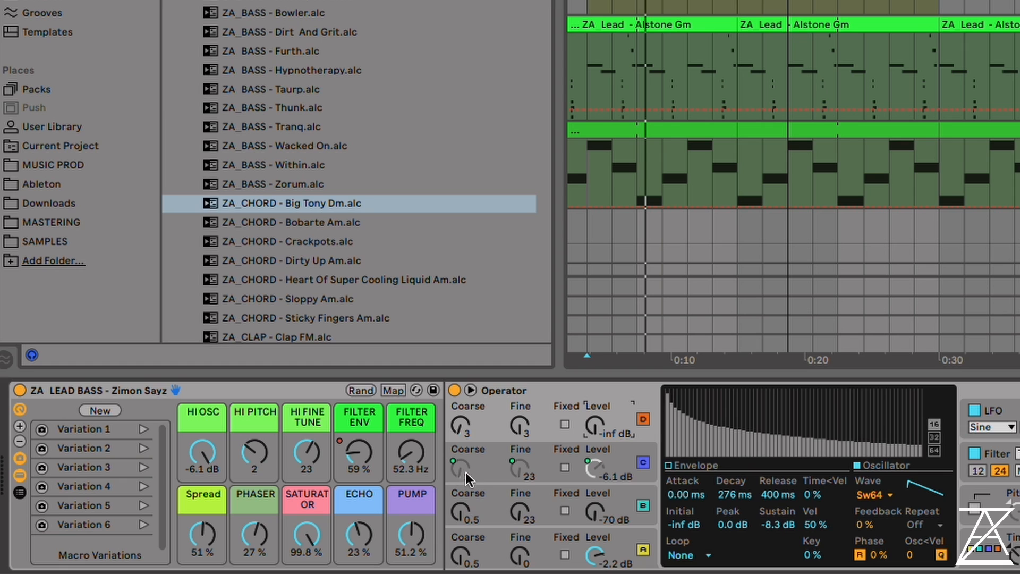
left_click_drag(206, 453, 205, 419)
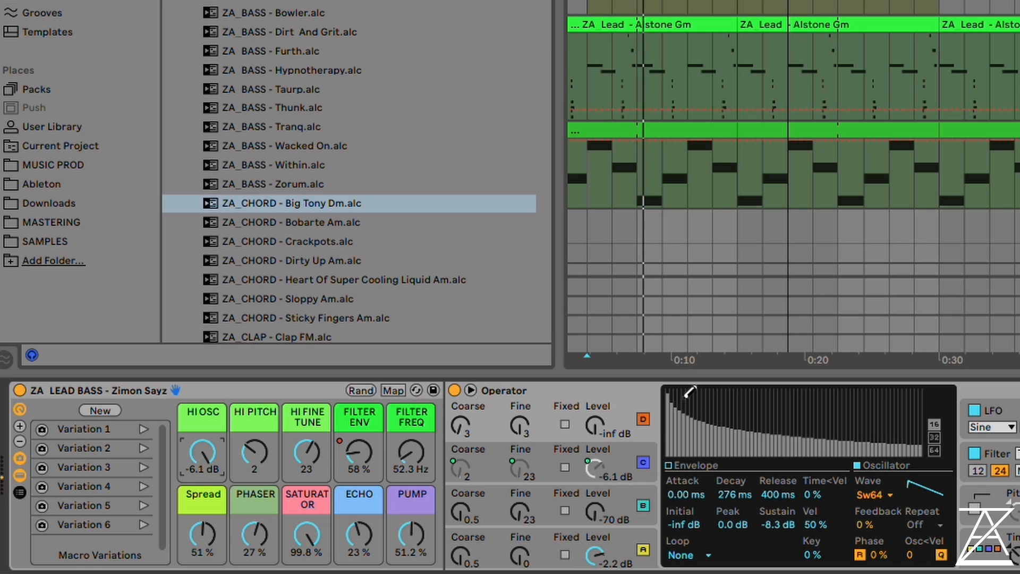
left_click_drag(611, 516, 611, 478)
mouse_move(595, 425)
left_mouse_down()
mouse_move(594, 395)
mouse_move(603, 431)
left_mouse_up()
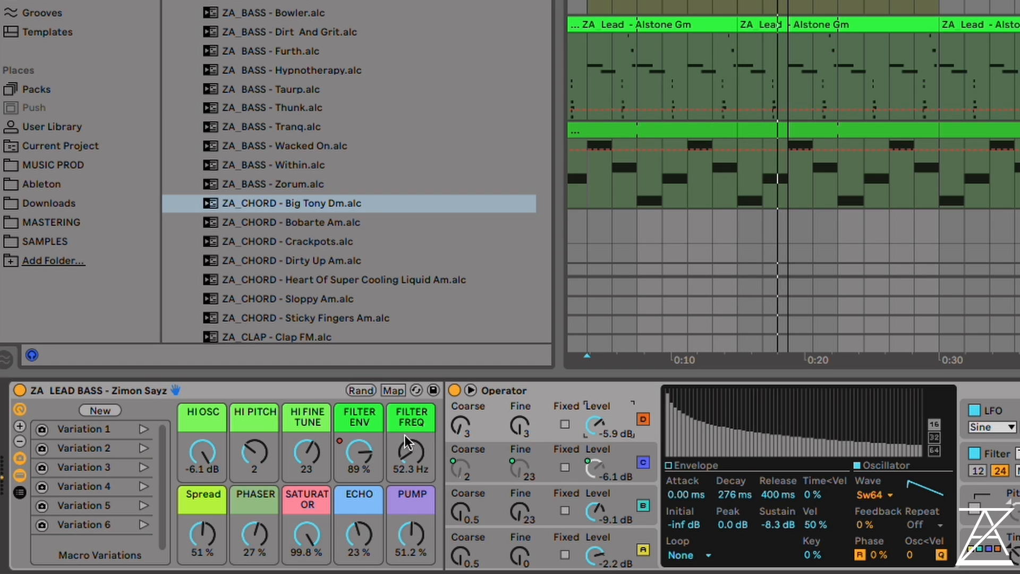
Raise the Zimon Sayz macros FILTER FREQ to 7.44 kHz and HI PITCH to 4 during playback
left_click_drag(404, 435, 403, 379)
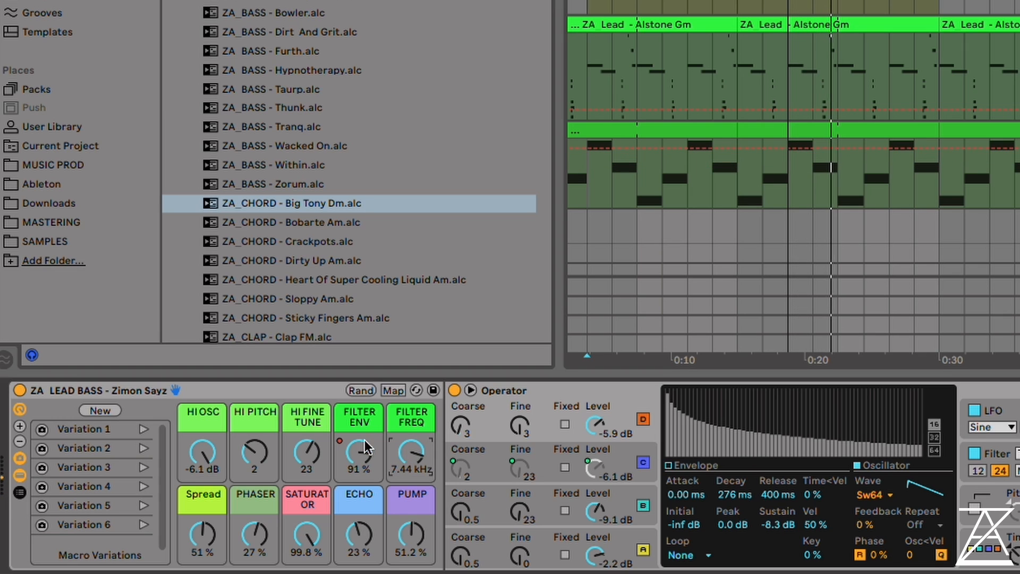
left_click(246, 458)
left_click_drag(245, 458, 245, 405)
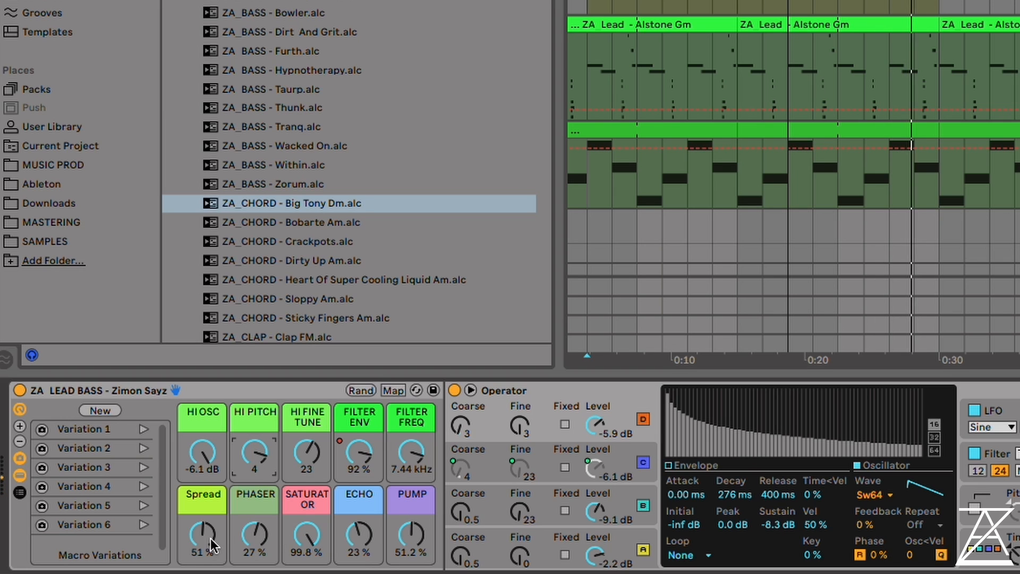
Set the Zimon Sayz macros PUMP to 18.9 %, ECHO to 0.0 % and HI FINE TUNE to 28
left_click_drag(416, 535, 411, 568)
left_click_drag(359, 527, 358, 566)
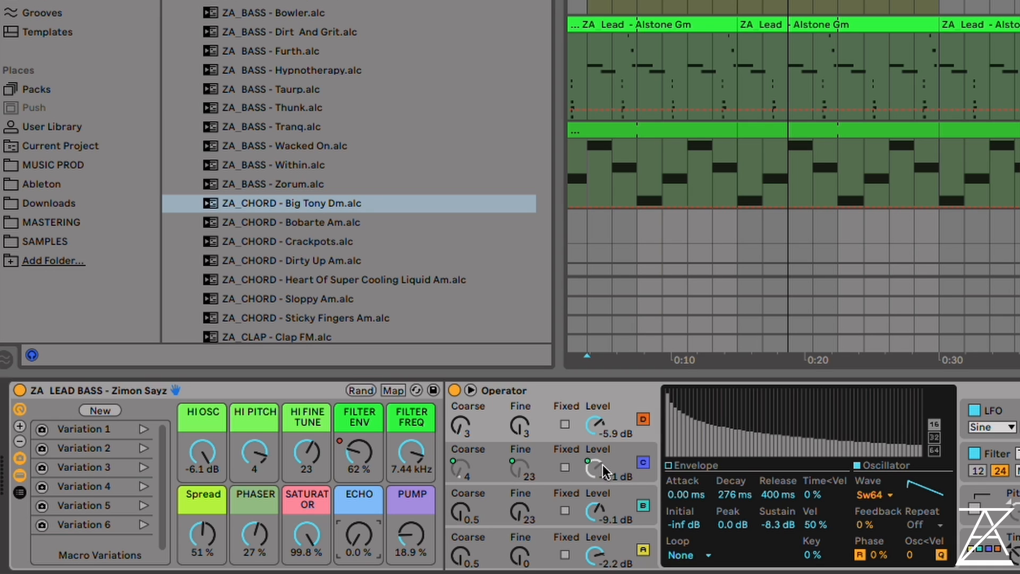
left_click_drag(307, 452, 307, 472)
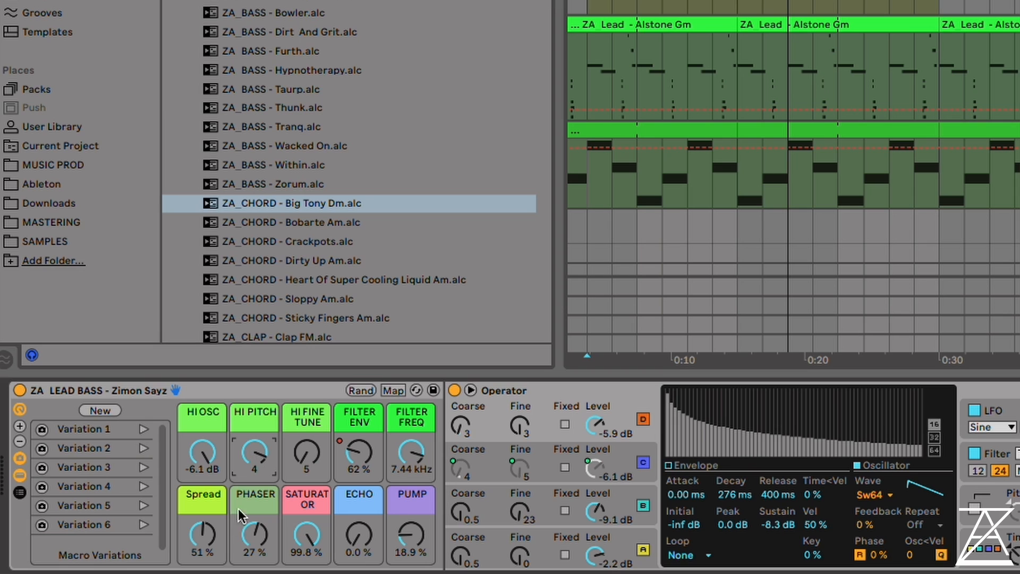
During playback, sweep the Zimon Sayz FILTER FREQ macro down to 47.3 Hz and up to 8.66 kHz, with HI PITCH at 2 and HI FINE TUNE at 33
key("space")
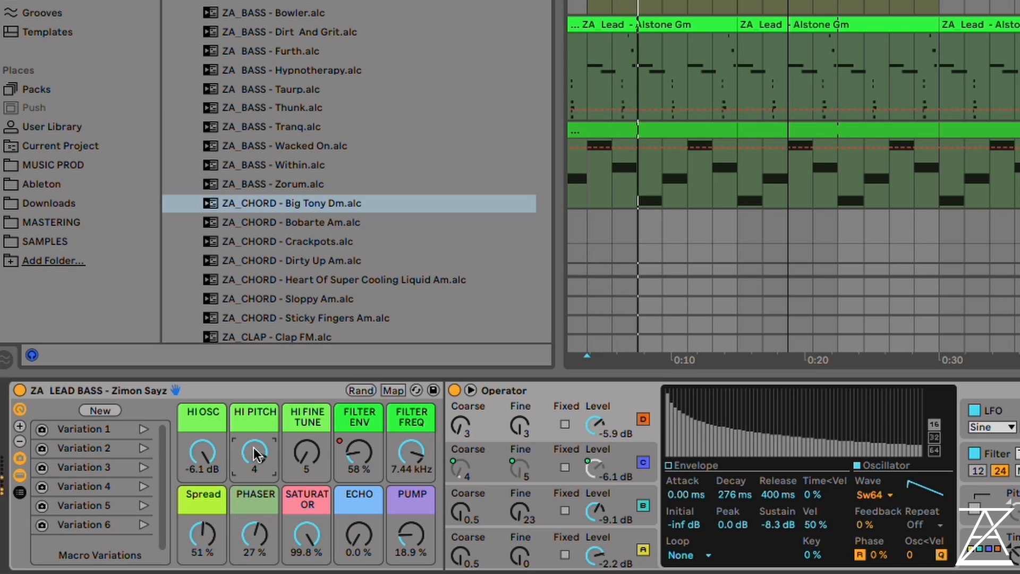
left_click_drag(254, 450, 201, 447)
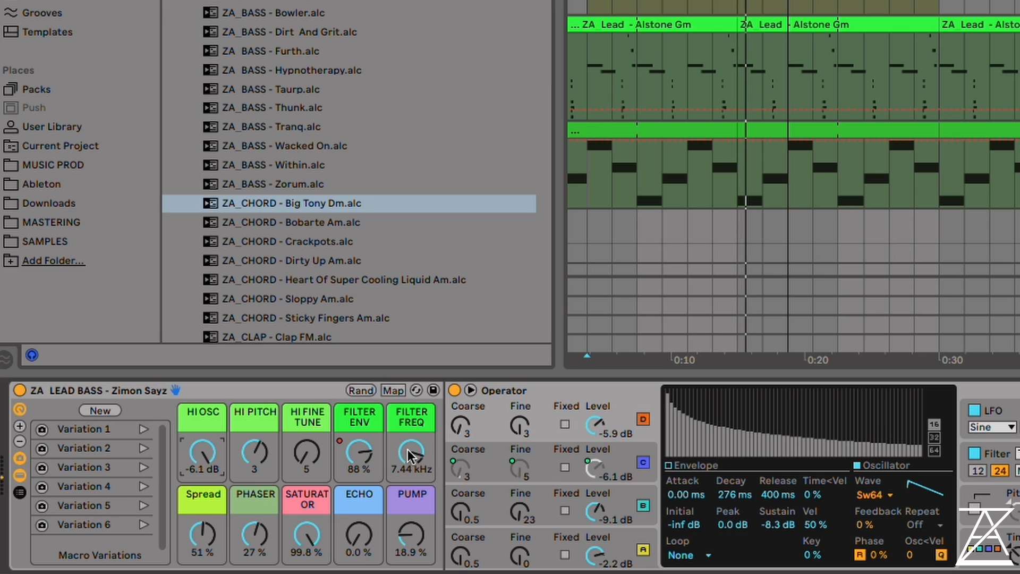
left_click_drag(419, 438, 419, 493)
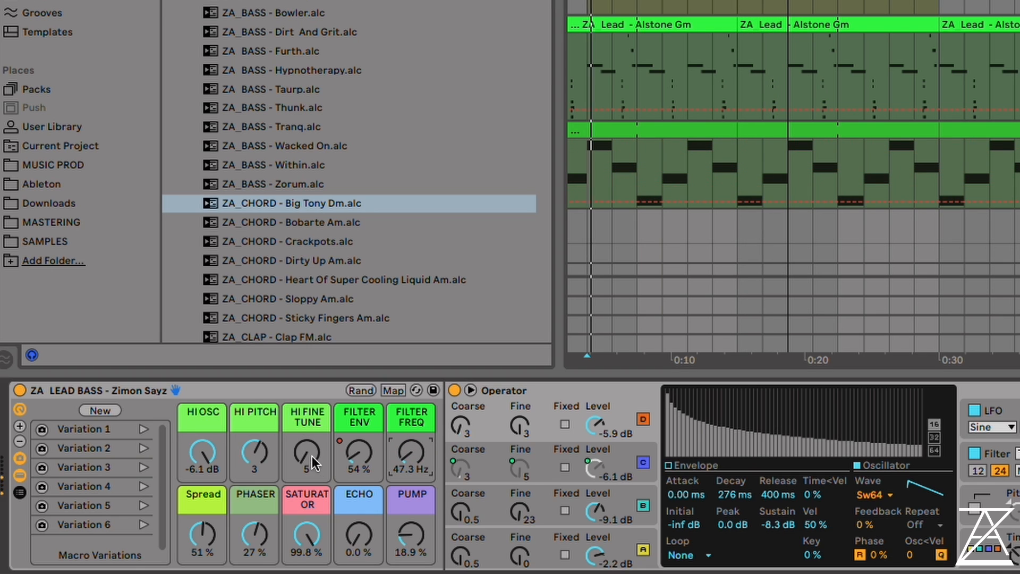
left_click_drag(311, 455, 311, 416)
left_click_drag(414, 450, 413, 394)
left_click_drag(311, 449, 255, 483)
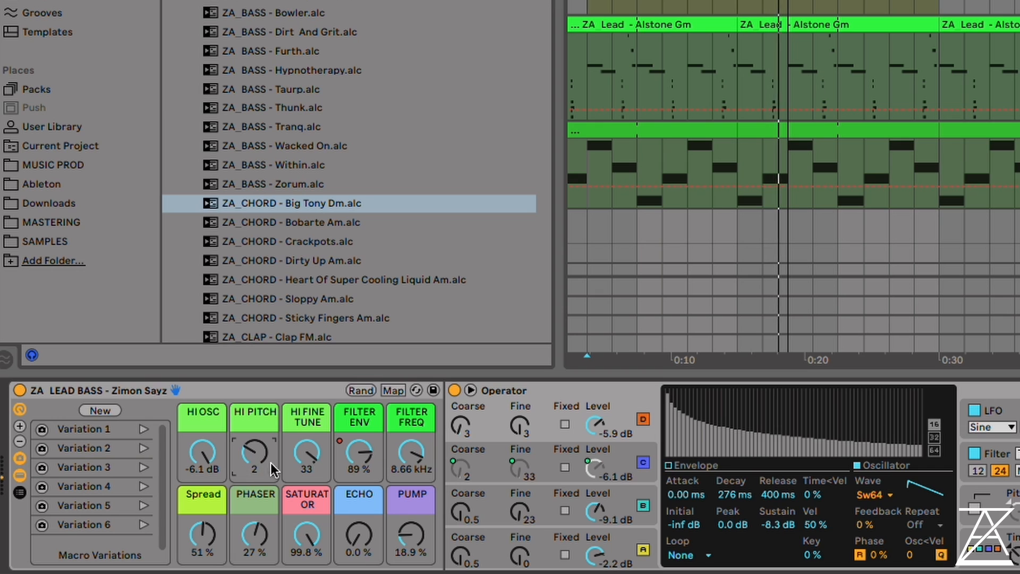
Lower the Zimon Sayz macros HI FINE TUNE to 7, HI PITCH to 1 and FILTER FREQ to 70.9 Hz
left_click_drag(308, 451, 308, 475)
mouse_move(251, 453)
left_mouse_down()
mouse_move(252, 433)
mouse_move(252, 457)
left_mouse_up()
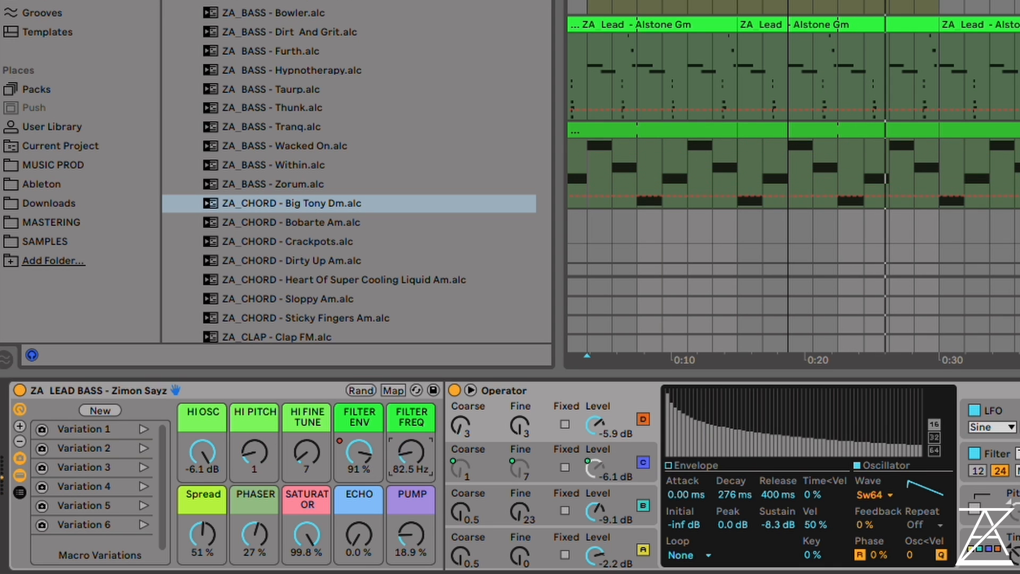
left_click_drag(412, 452, 413, 483)
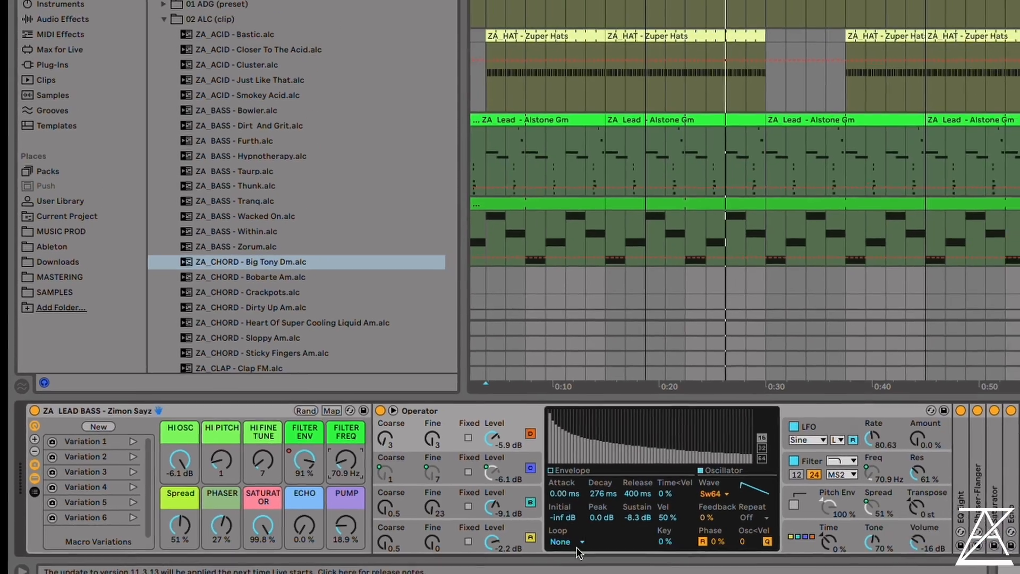
Inspect oscillators B and D in the Zimon Sayz Operator, and set the macros Spread to 20 % and ECHO to 4.2 %
left_click(493, 508)
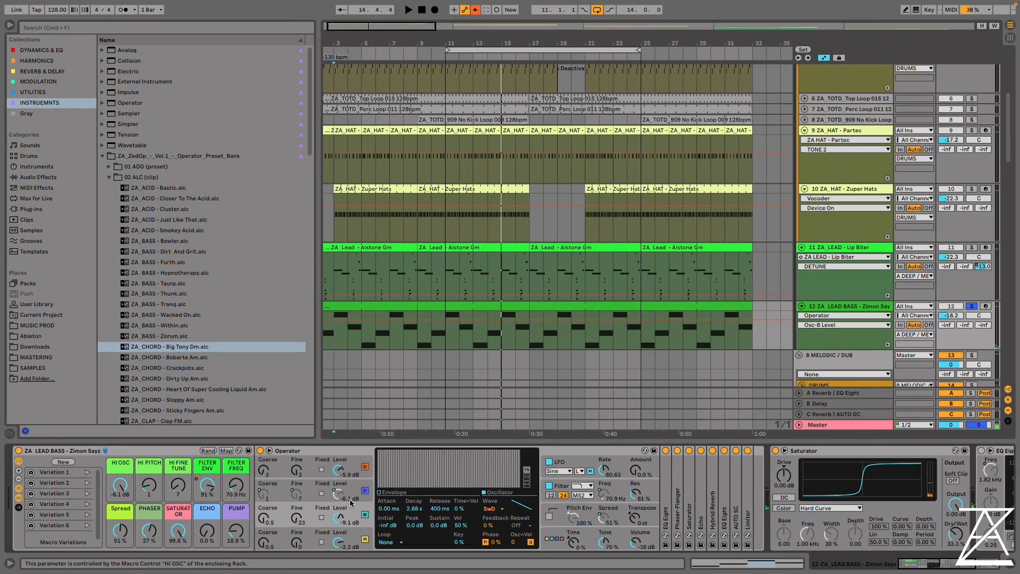
left_click(351, 491)
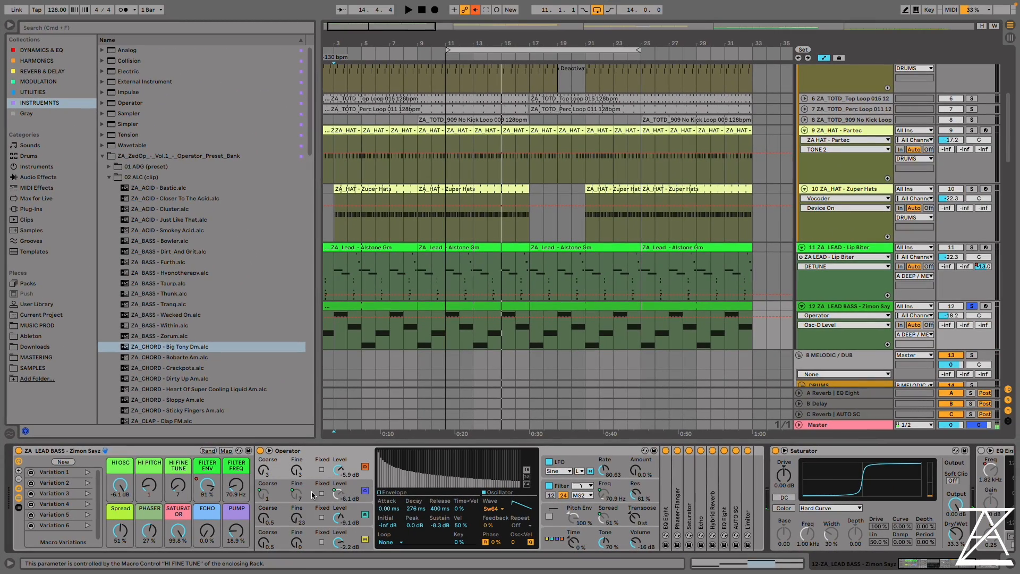
left_click(282, 490)
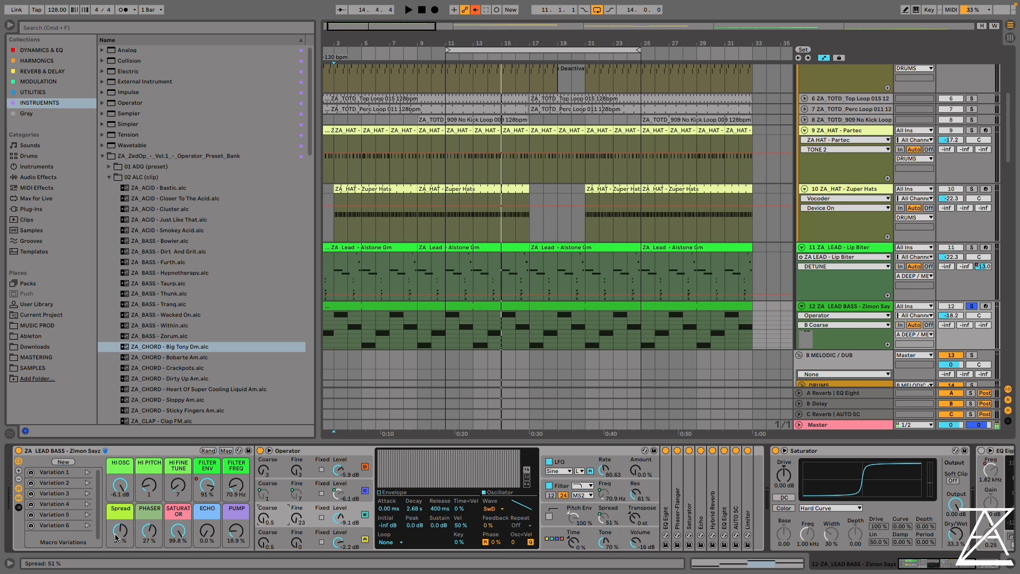
left_click_drag(116, 537, 116, 534)
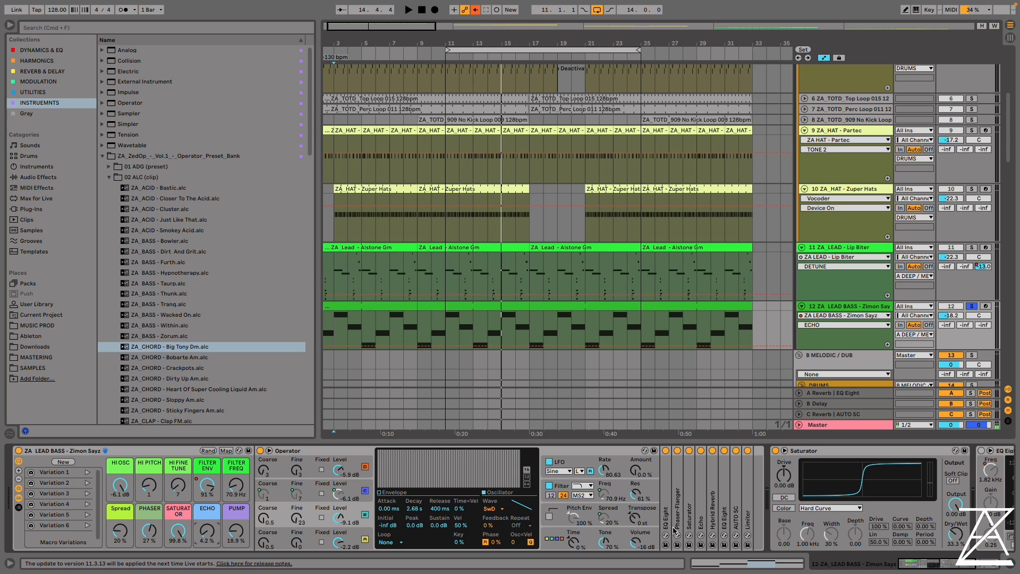
Unfold the Echo and AUTO SC devices in the Zimon Sayz rack and fold Operator to show them beside the macros
double_click(702, 500)
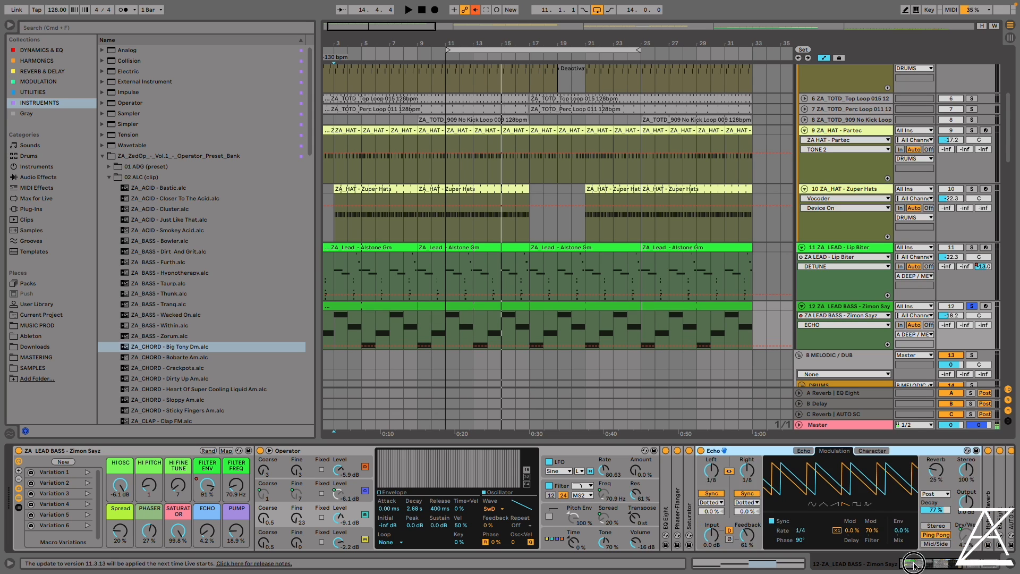
double_click(672, 483)
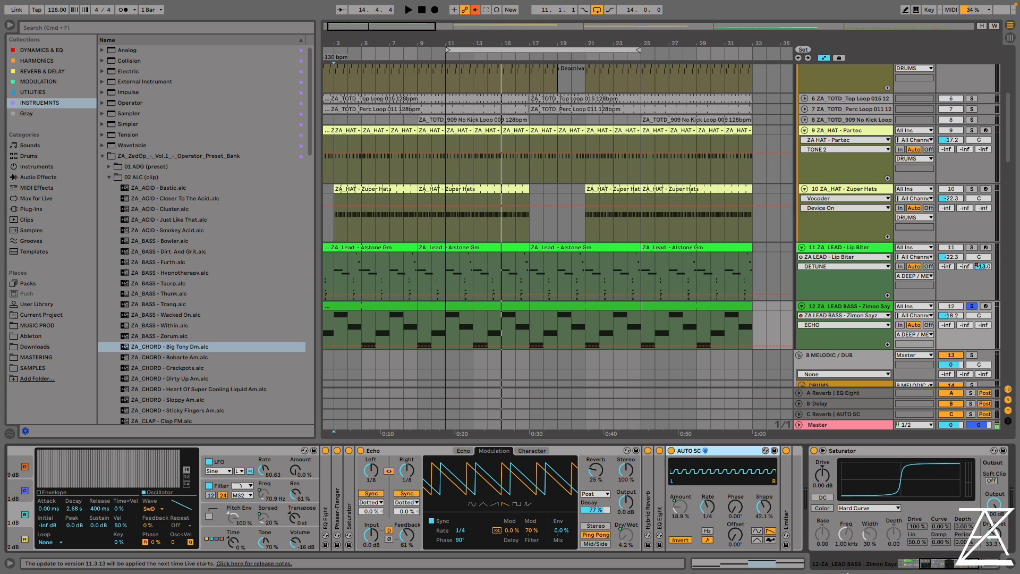
left_click_drag(950, 561, 919, 561)
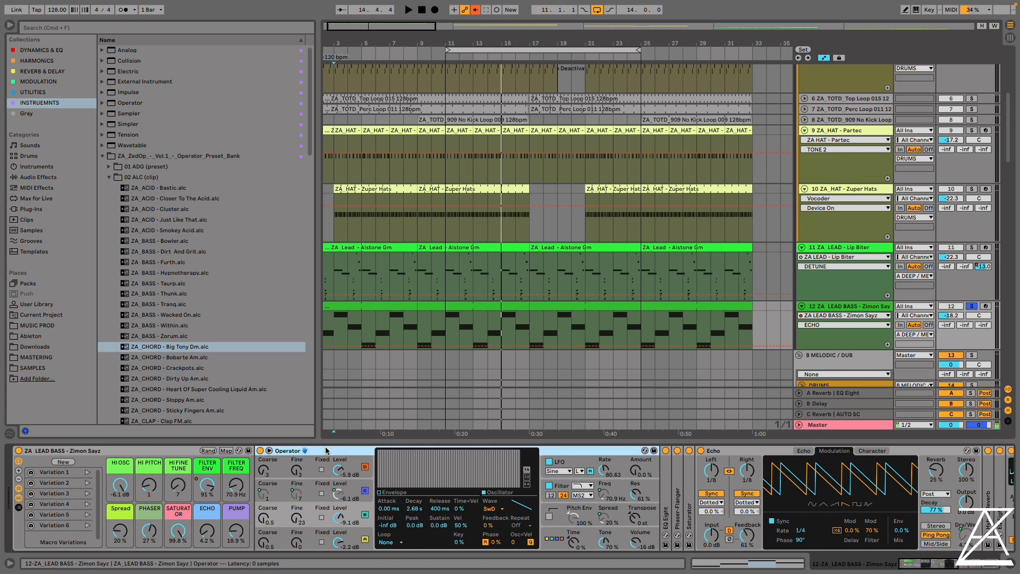
double_click(361, 451)
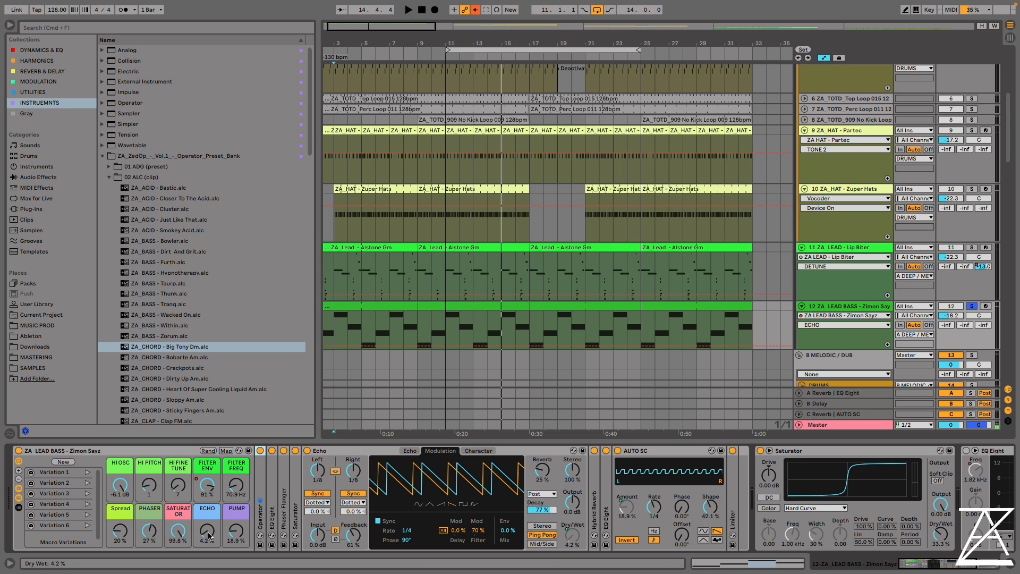
Play the track with ECHO at 51 %, PUMP at 98.4 % and FILTER FREQ at 2.33 kHz, and show Echo's filter and delay-line display
key("space")
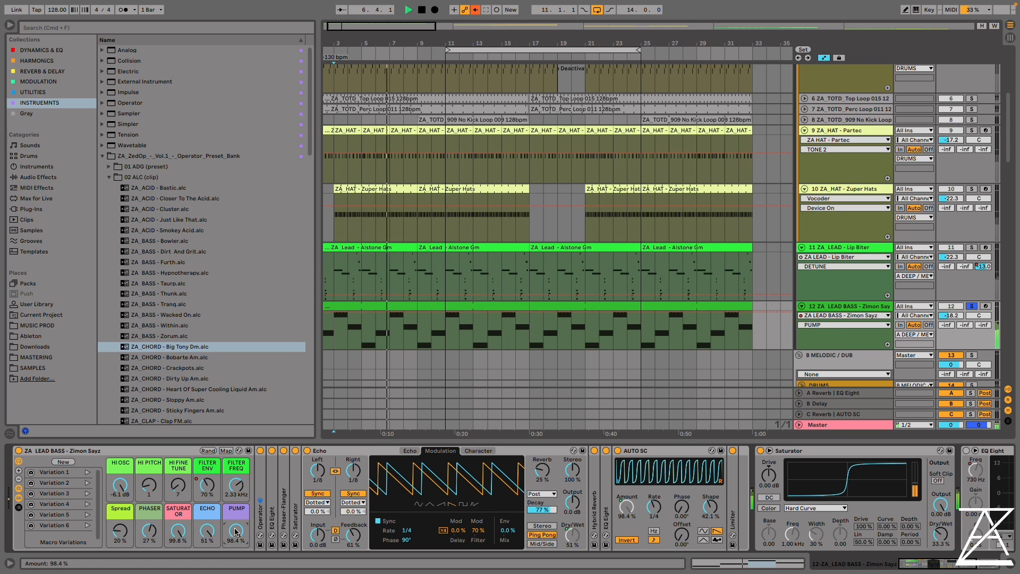
left_click(409, 450)
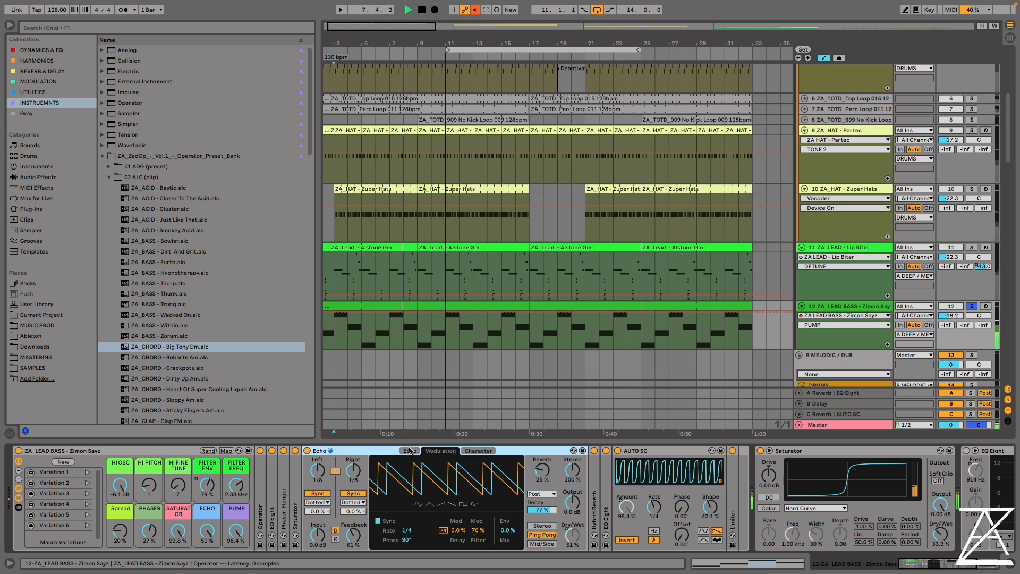
left_click(409, 450)
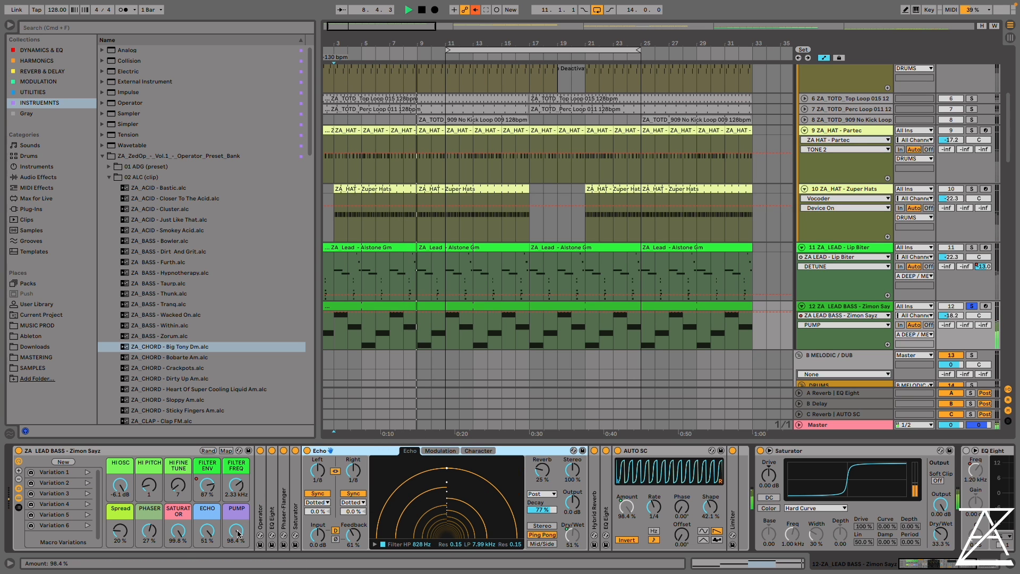
Solo the Klefc kick and Thunk bass tracks to hear them together with the Zimon Sayz lead bass
scroll(770, 252, "up", 5)
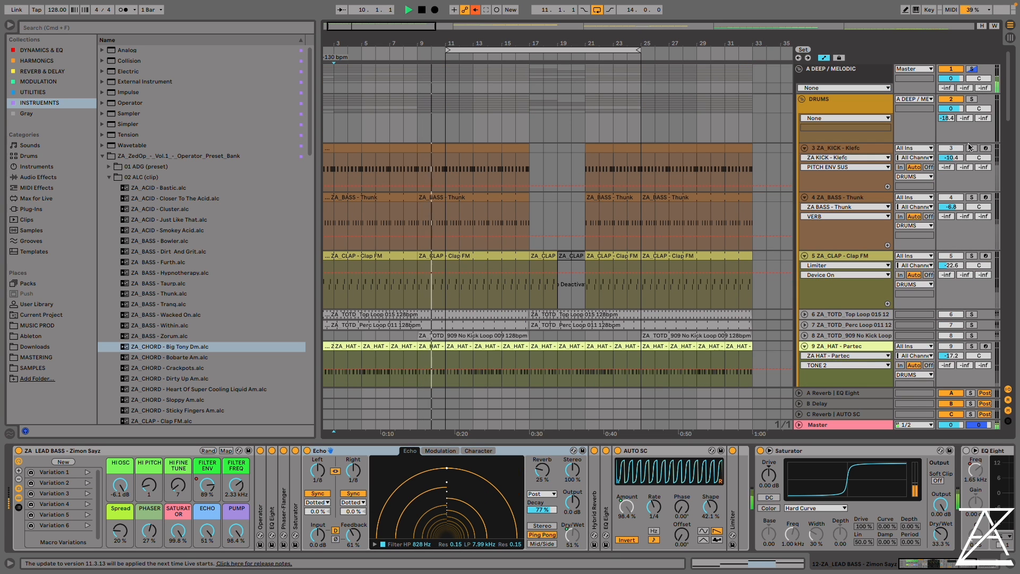
left_click(971, 148, "super")
left_click(971, 197, "super")
scroll(958, 206, "down", 10)
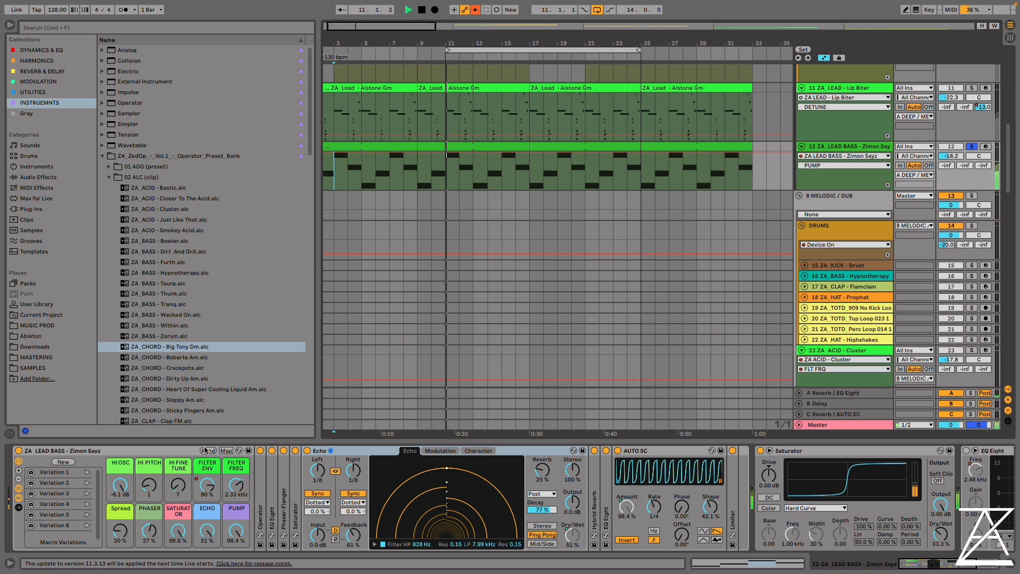
Lower the Zimon Sayz macros PUMP to 12.6 %, ECHO to 15 % and FILTER FREQ to 91.3 Hz, and stop playback
left_click_drag(236, 531, 208, 532)
mouse_move(235, 485)
left_mouse_down()
mouse_move(236, 510)
mouse_move(236, 489)
left_mouse_up()
left_click_drag(207, 531, 240, 569)
left_click(235, 531)
key("space")
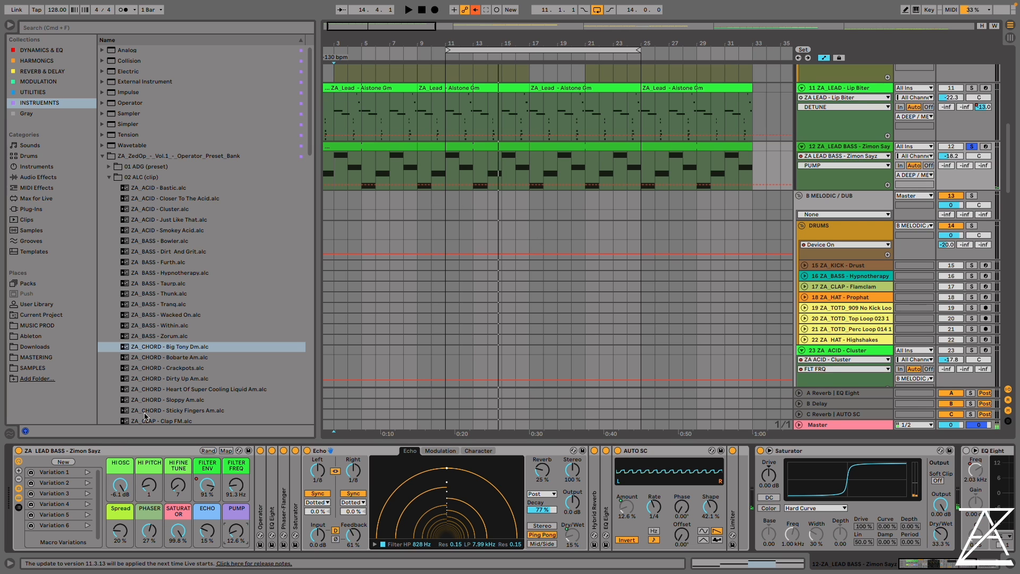
Go to bar 55 in the B MELODIC / DUB section and audition the soloed ZA_KICK - Drust track with its EQ Eight in view
left_click(111, 452)
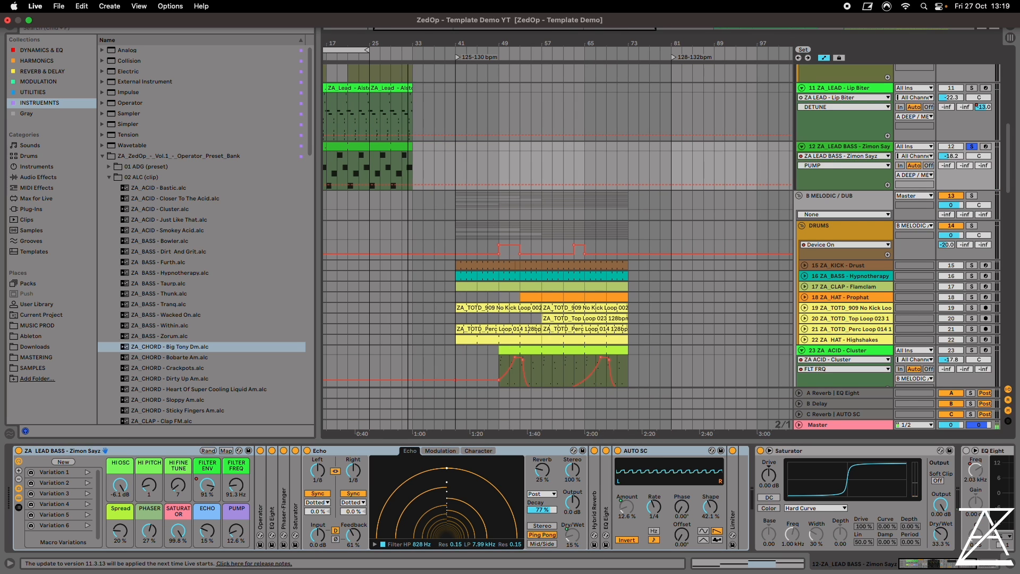
left_click(530, 234)
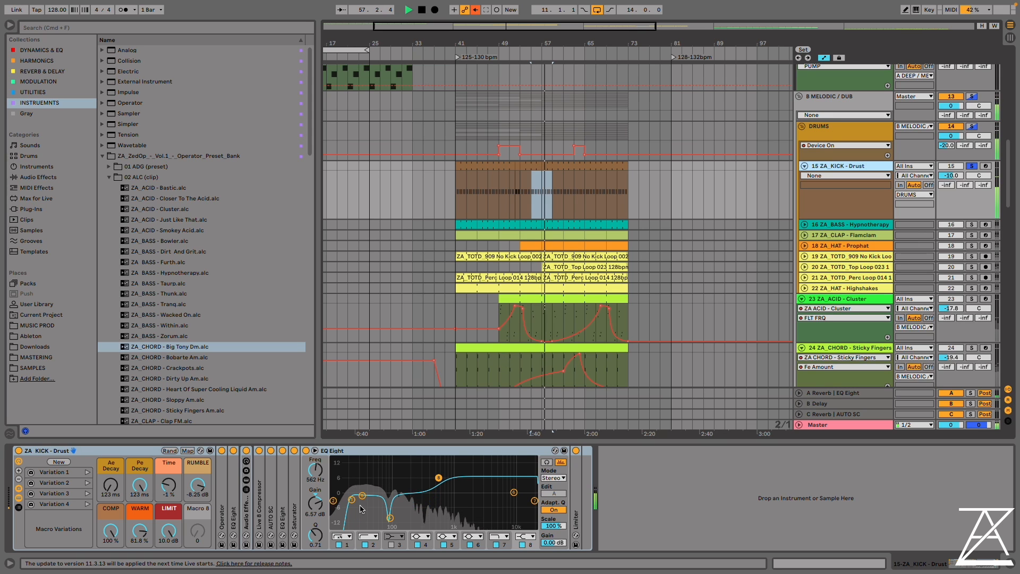
key("space")
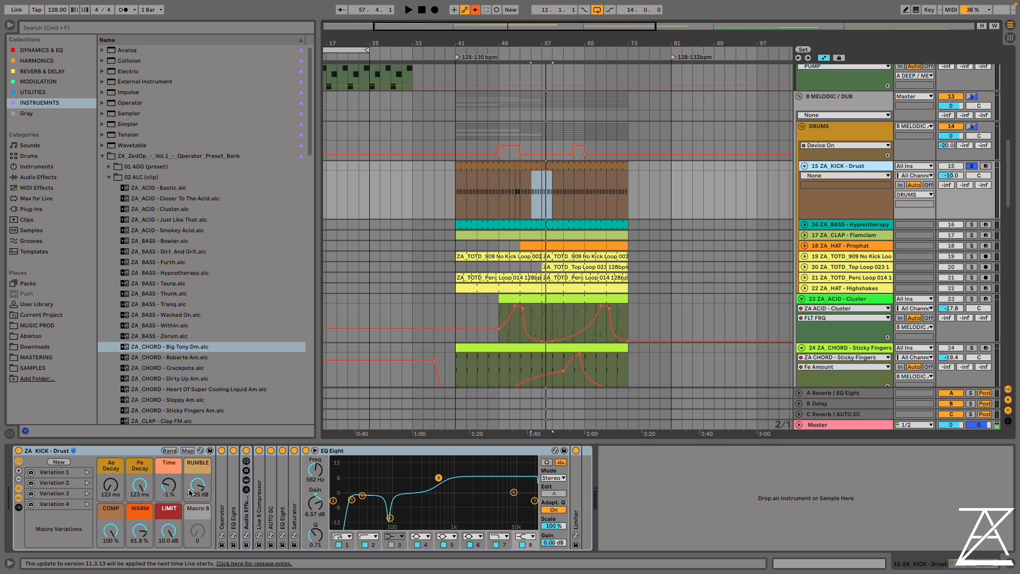
Unfold the Drust kick's Audio Effect Rack, show its chain list, and compare the empty chain with the Echo chain
double_click(245, 501)
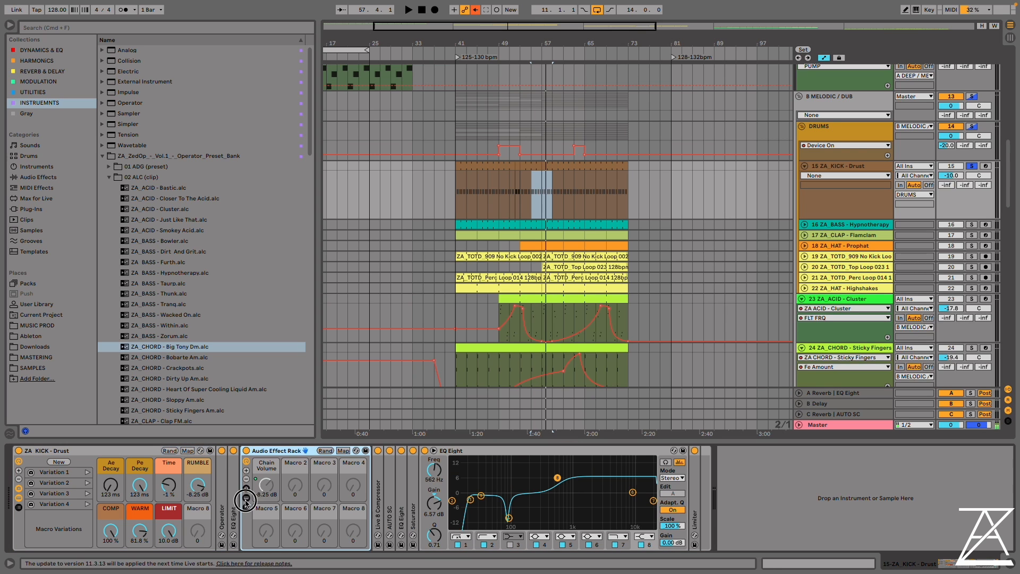
left_click(246, 488)
left_click(386, 489)
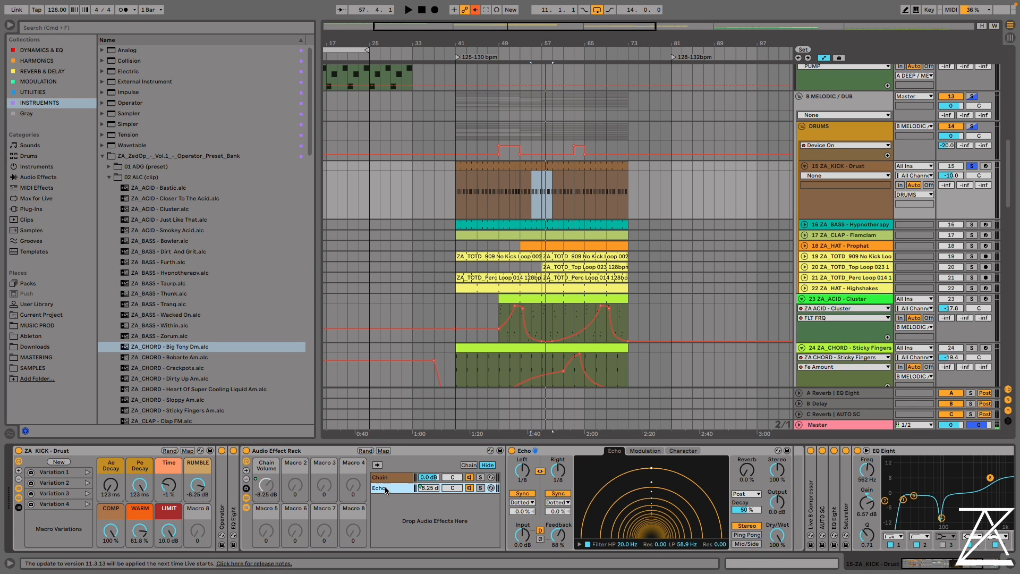
left_click(384, 478)
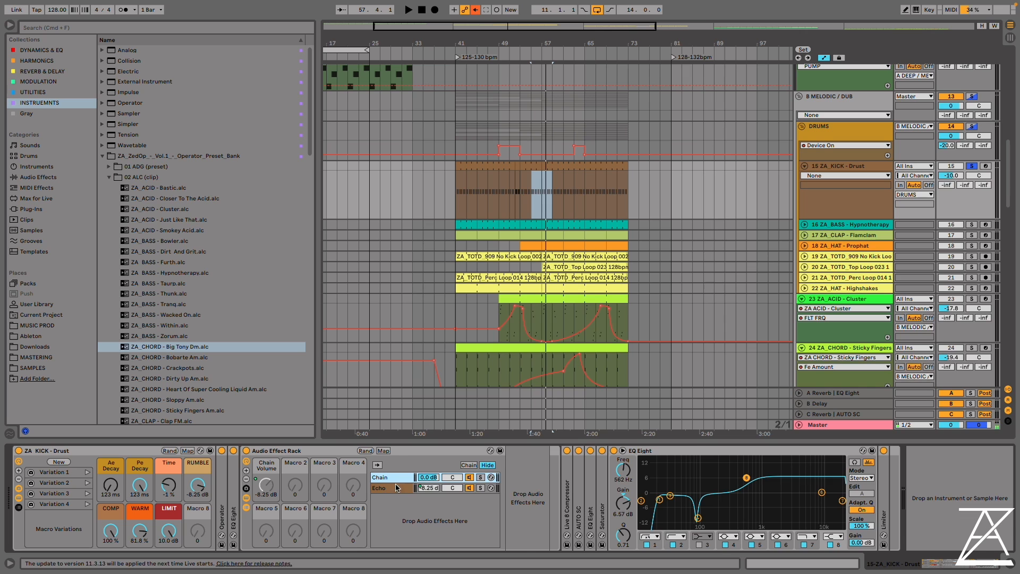
left_click(396, 488)
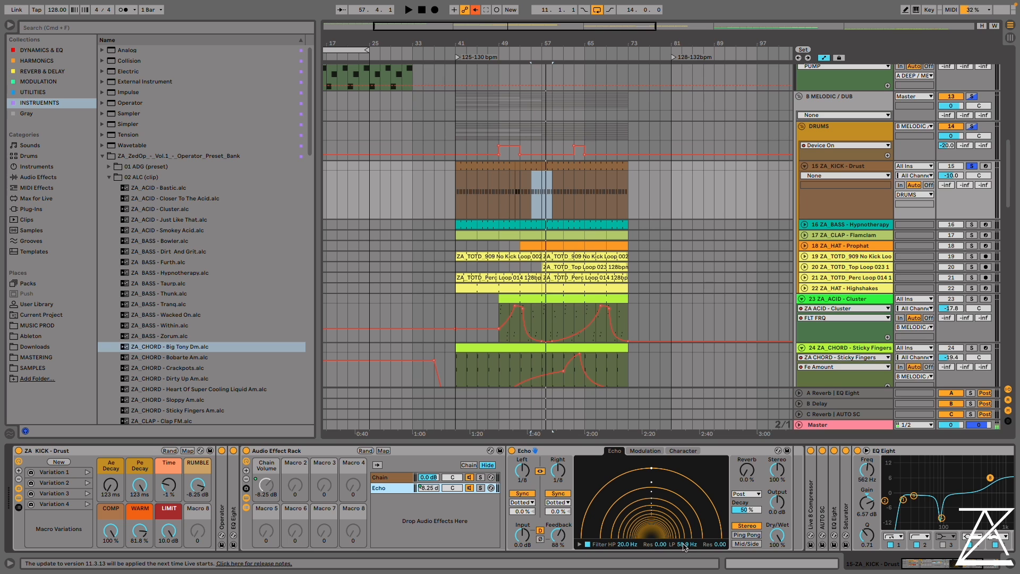
Play the Drust kick with RUMBLE at -inf dB, raise it to -4.0 dB, and try Echo's low-pass frequency before folding the effect rack
left_click_drag(266, 484, 266, 525)
key("space")
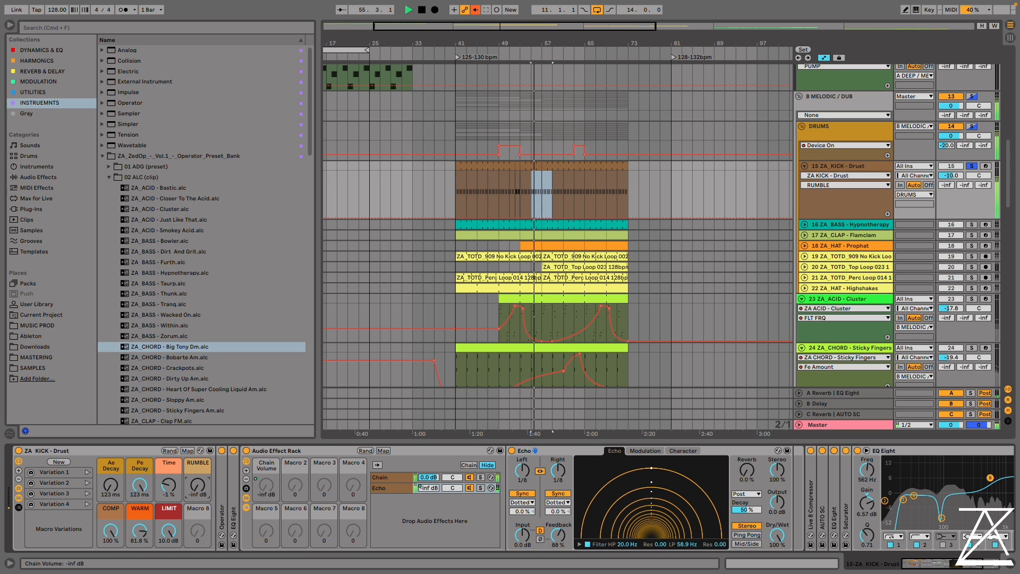
left_click_drag(198, 485, 197, 438)
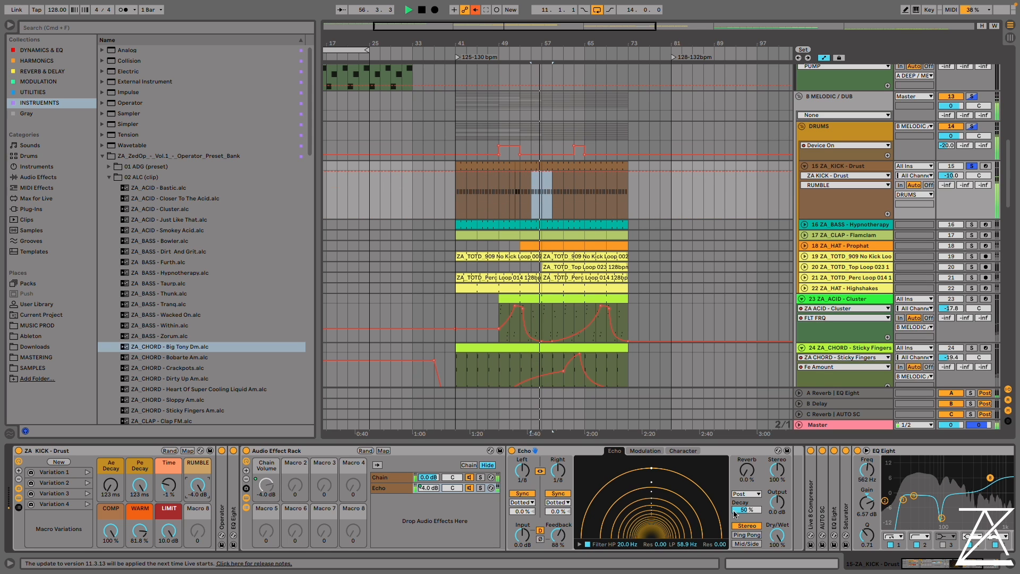
mouse_move(682, 544)
left_mouse_down()
mouse_move(682, 510)
mouse_move(682, 540)
left_mouse_up()
double_click(277, 451)
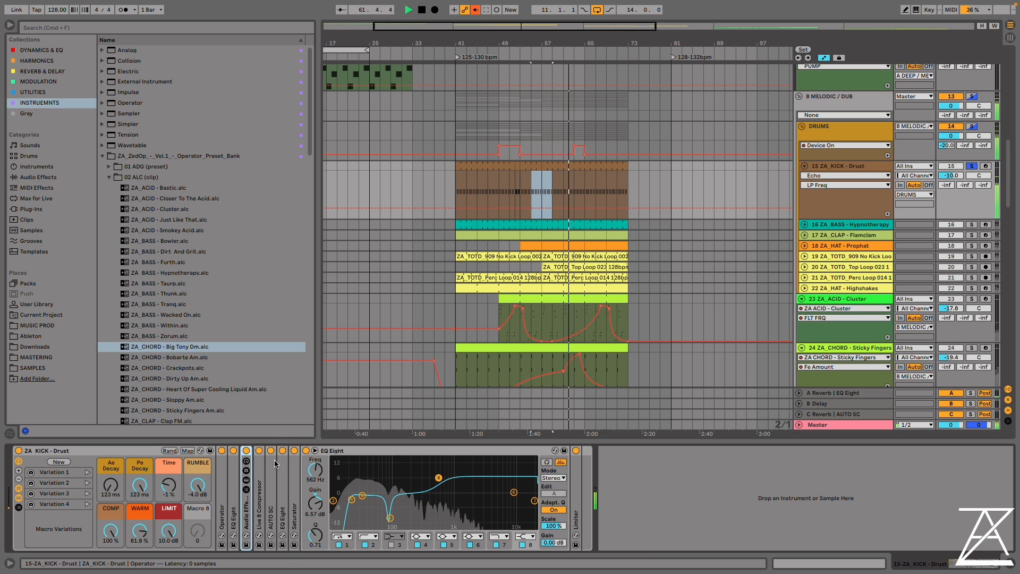
Set the Drust kick macros Ae Decay to 457 ms, Pe Decay to 114 ms, Time to 16 %, LIMIT to 7.40 dB and WARM to 0.00 %
left_click_drag(111, 484, 110, 466)
left_click_drag(139, 484, 110, 501)
left_click_drag(139, 485, 139, 453)
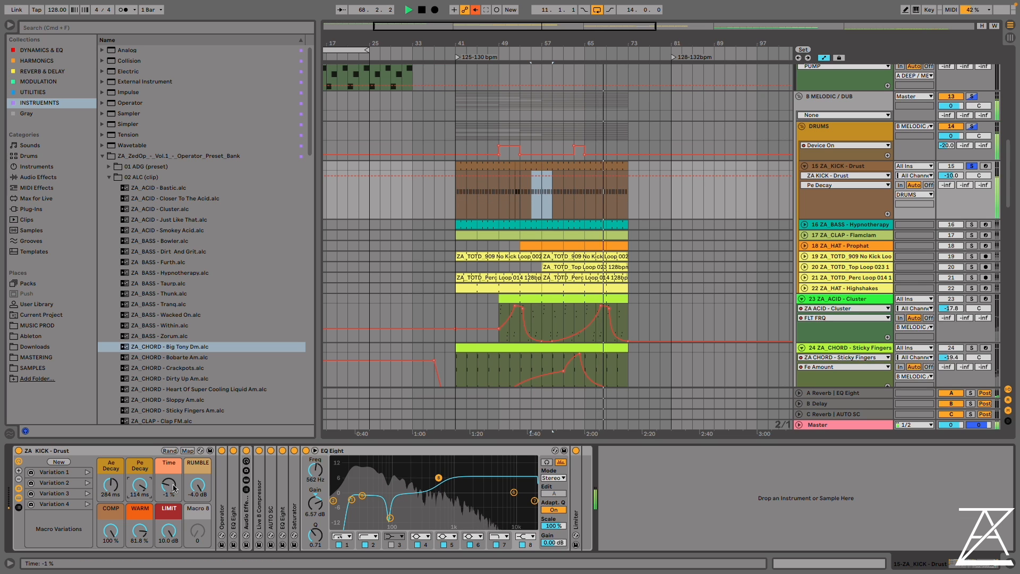
left_click_drag(168, 484, 139, 484)
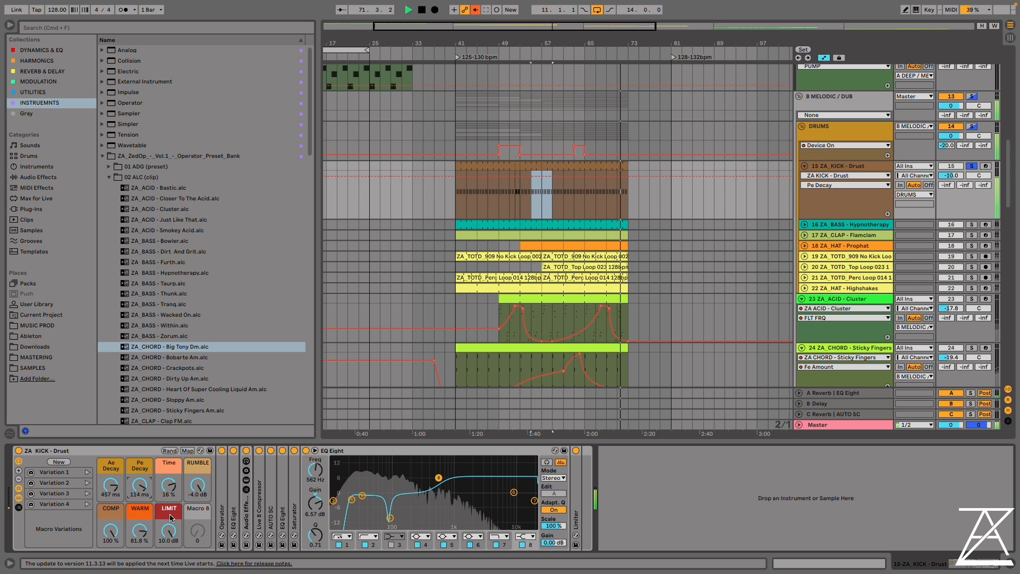
left_click_drag(169, 531, 135, 535)
Restart playback from bar 43, show the Drust kick's rack and recall its macro Variation 1
left_click(466, 131)
key("space")
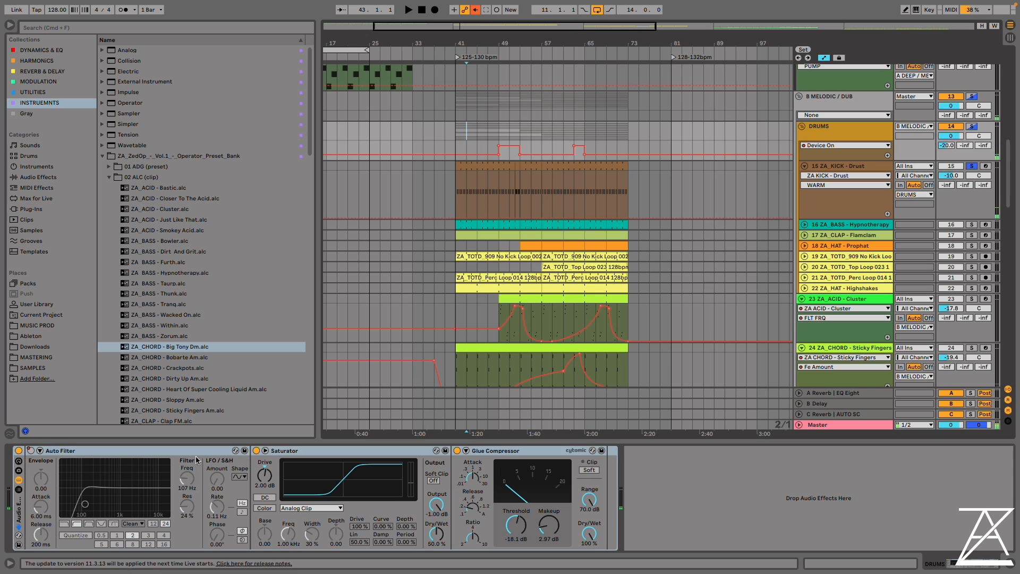
left_click(838, 164)
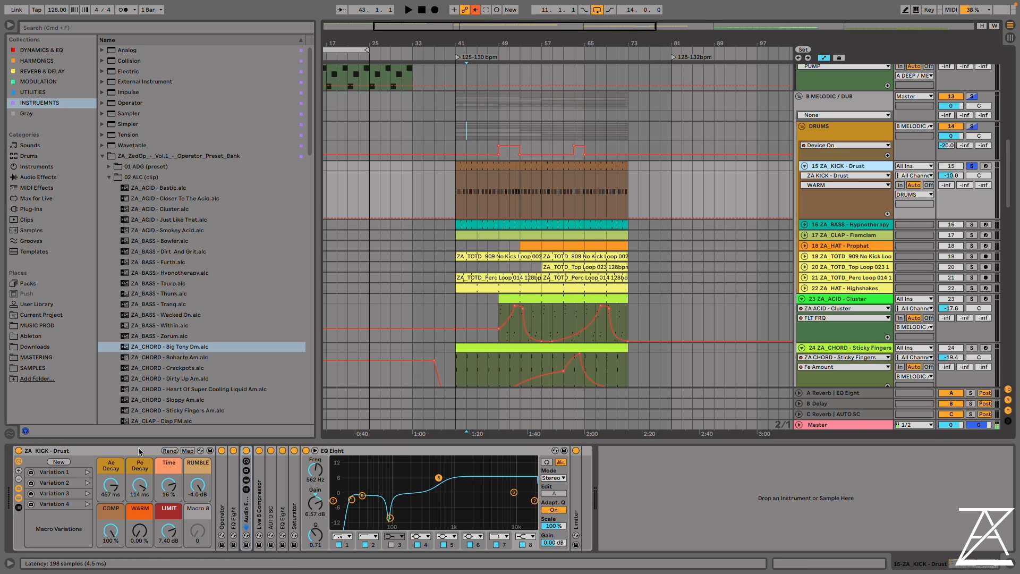
left_click(87, 472)
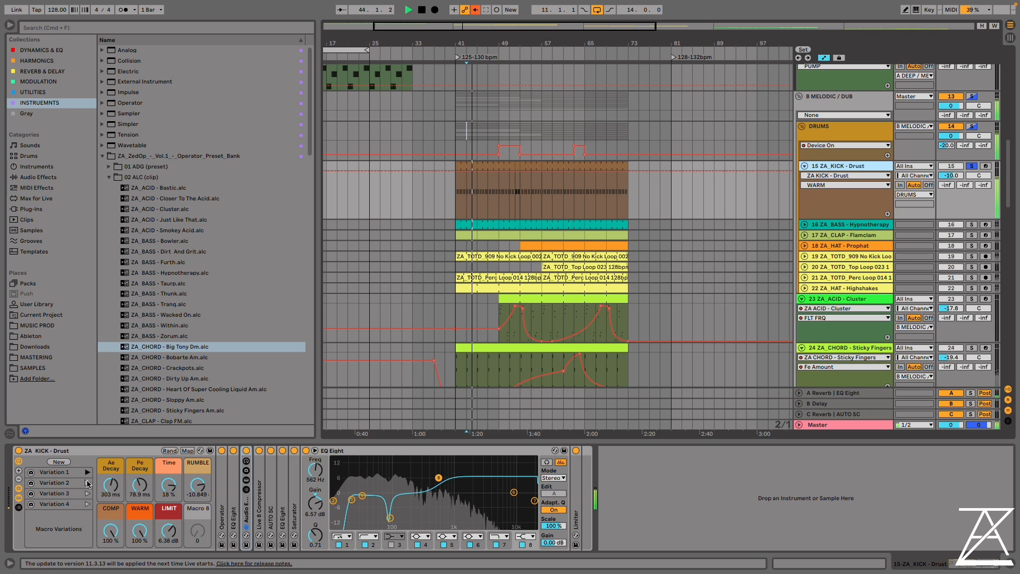
Audition the Drust kick's macro Variations 2, 3 and 4, return to Variation 1, and set Ae Decay to 377 ms and Pe Decay to 73.8 ms
left_click(89, 483)
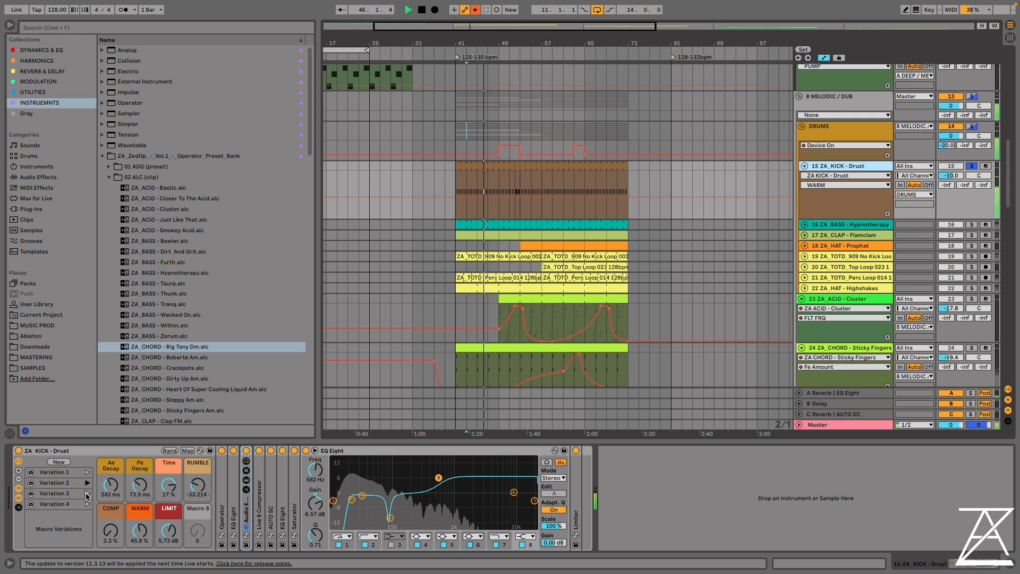
left_click(87, 494)
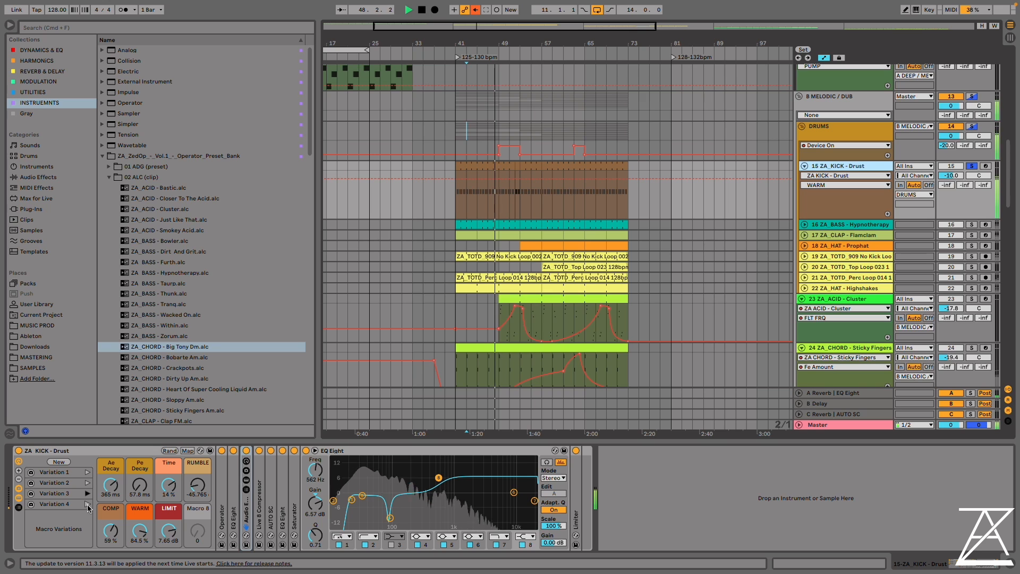
left_click(87, 504)
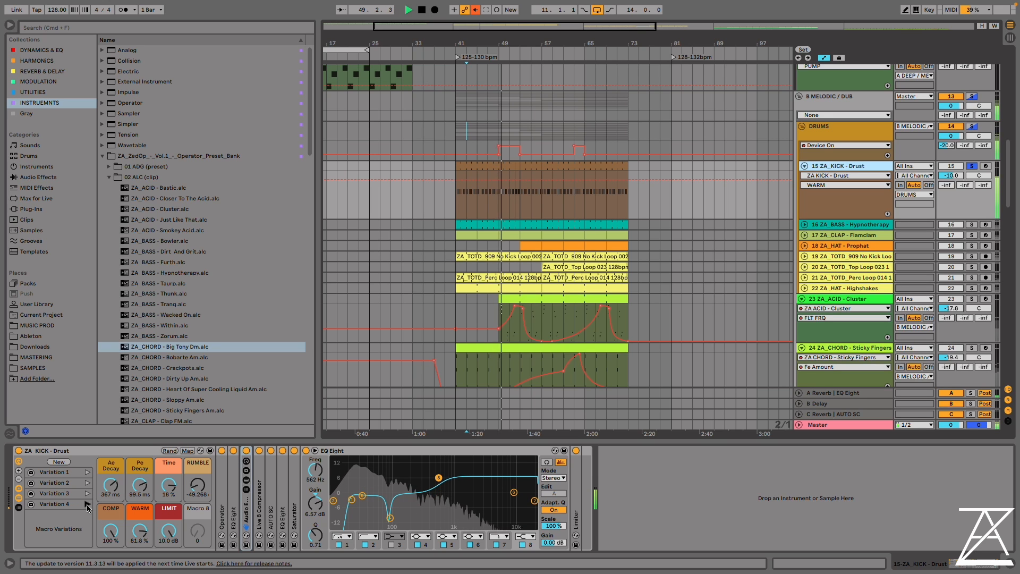
left_click(88, 471)
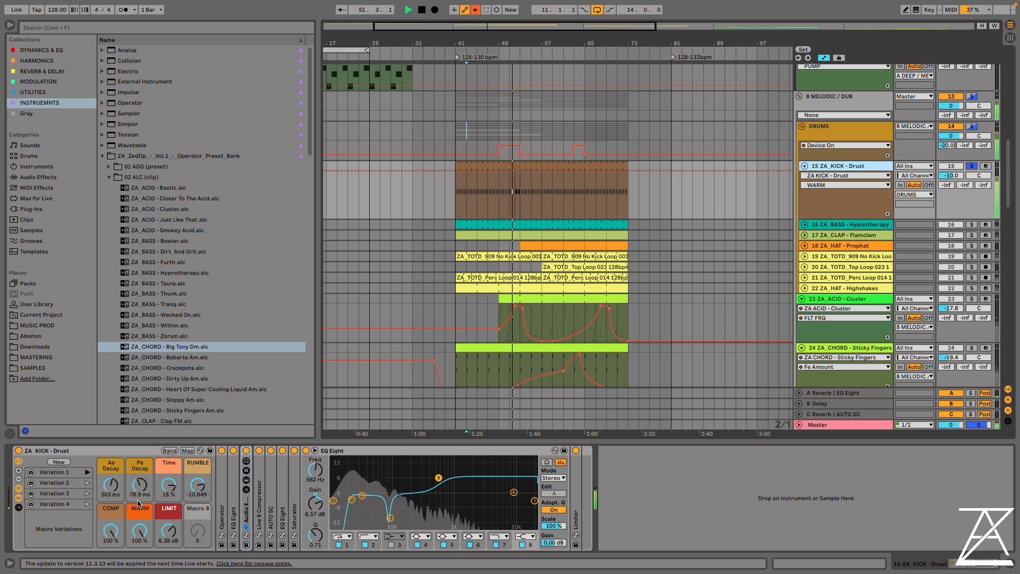
mouse_move(116, 492)
left_mouse_down()
mouse_move(139, 481)
mouse_move(140, 496)
mouse_move(111, 491)
left_mouse_up()
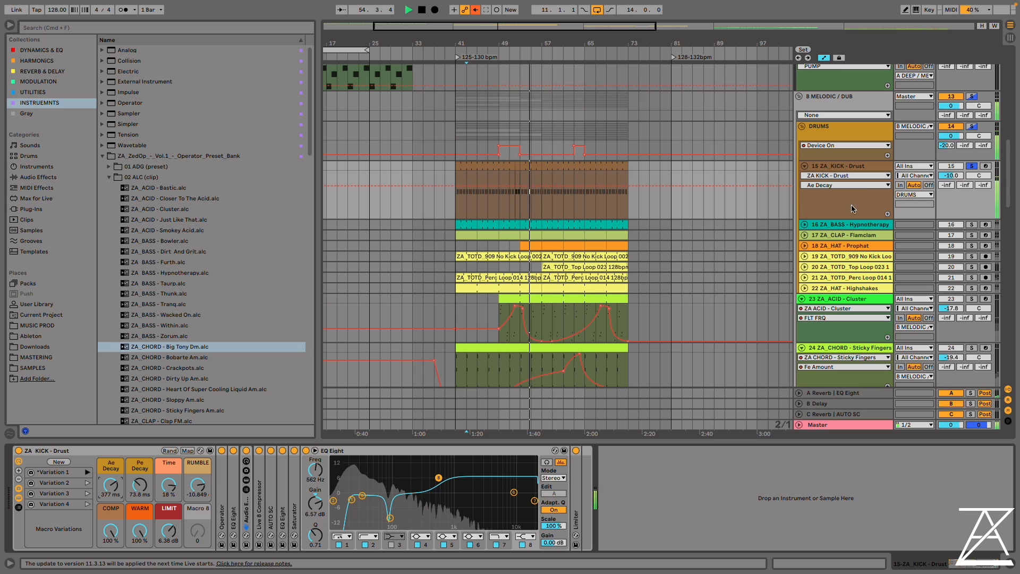
key("space")
Loop the arrangement from bar 57 to bar 61 and show the Drust kick's devices
left_click(850, 158)
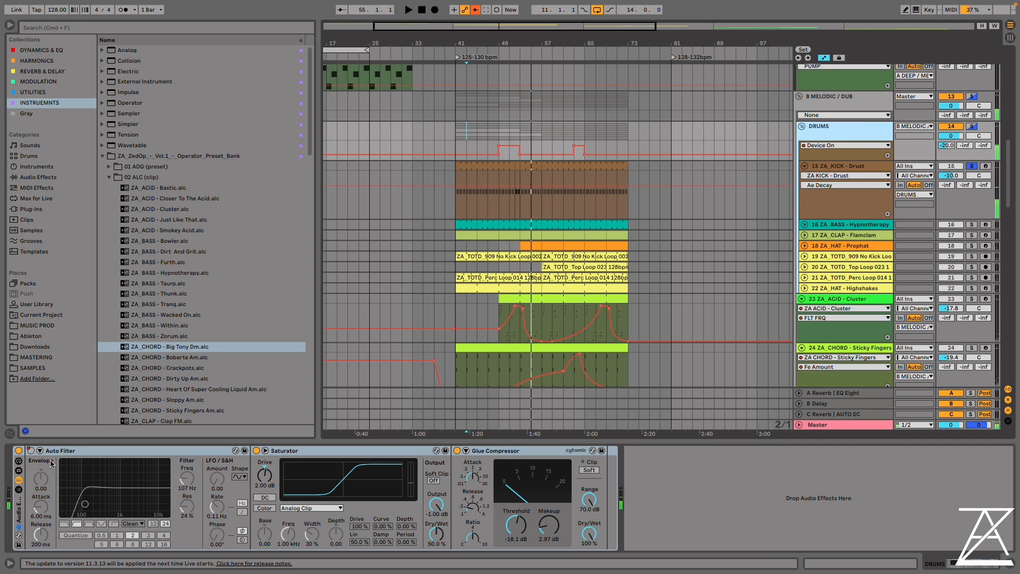
left_click(844, 167)
left_click_drag(538, 144, 559, 150)
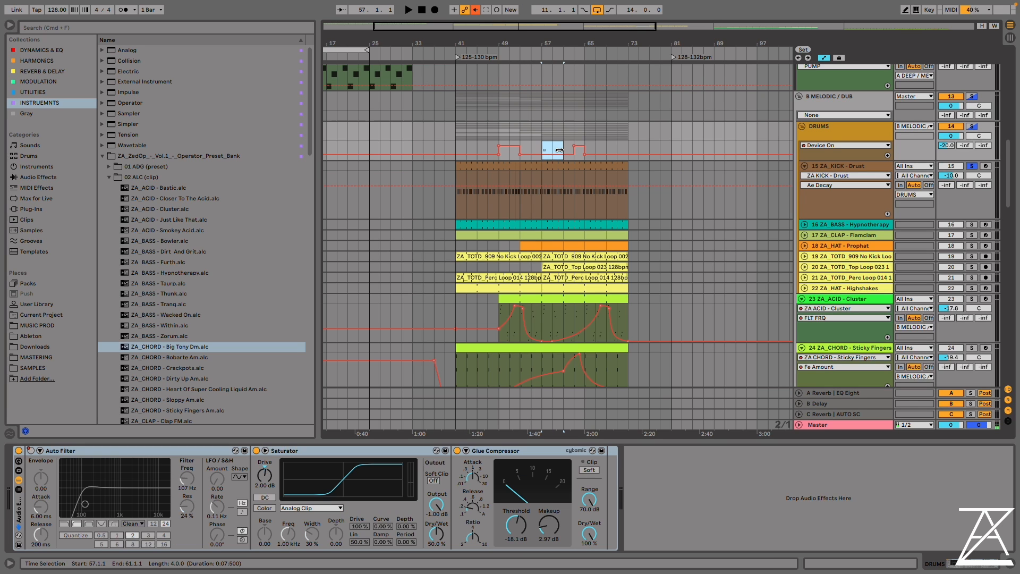
key("super+l")
left_click(851, 169)
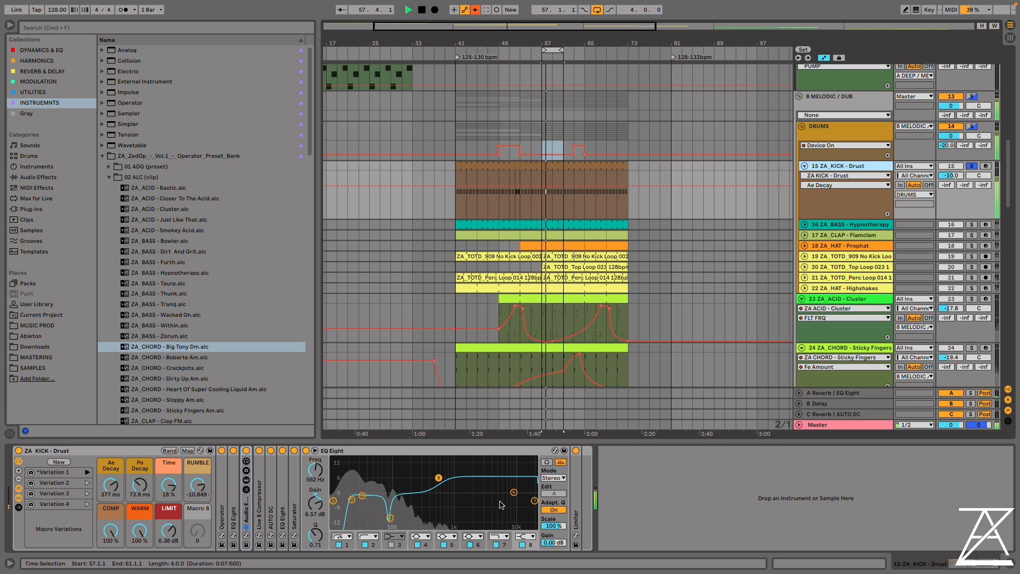
Unfold the Drust kick's Operator and view the waveform choices for oscillator A
double_click(227, 495)
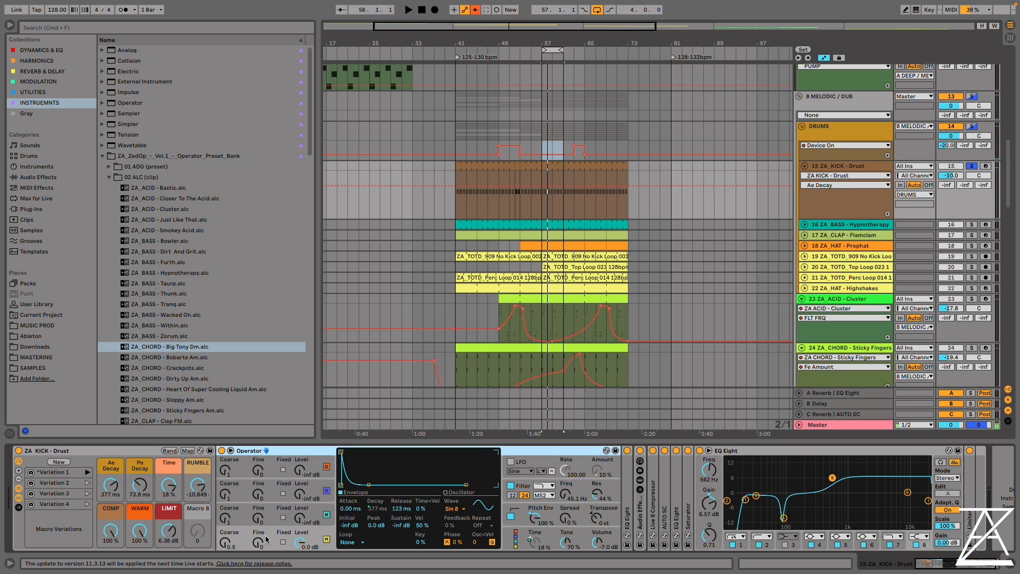
left_click(460, 508)
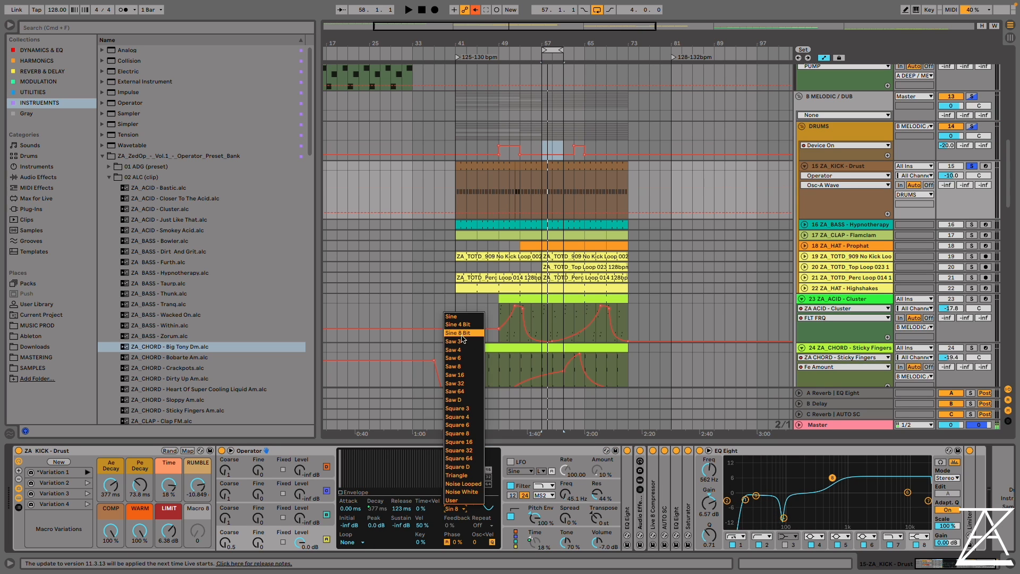
left_click(617, 520)
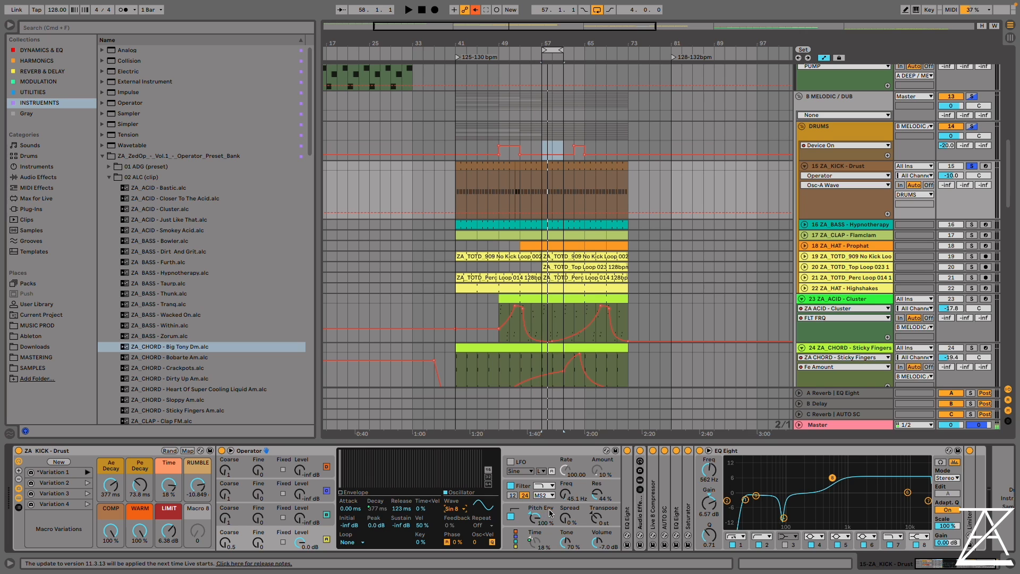
Show Operator's filter envelope and filter curve, set the filter frequency to 41.7 Hz, and choose the MS2 circuit
left_click(580, 488)
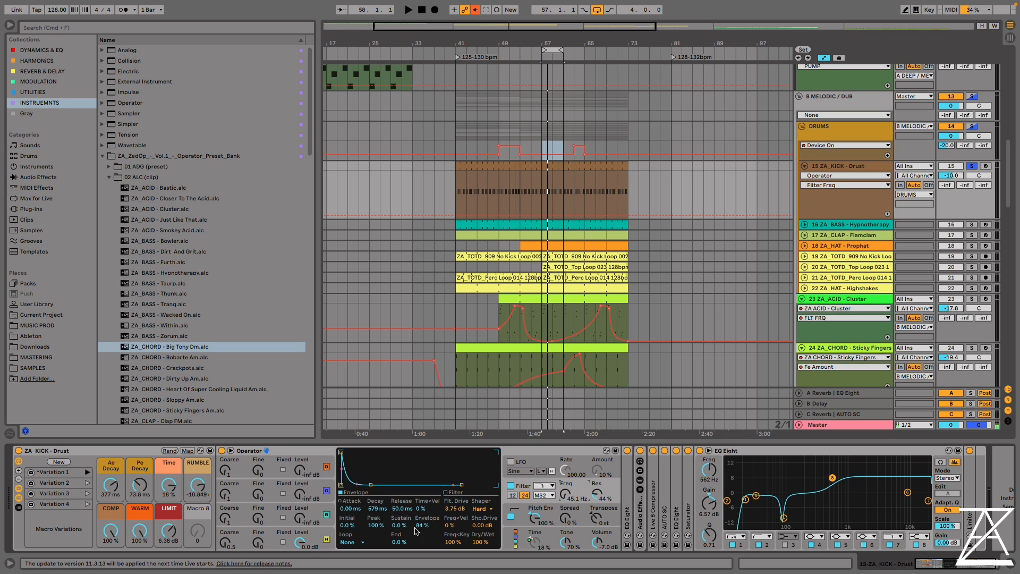
key("space")
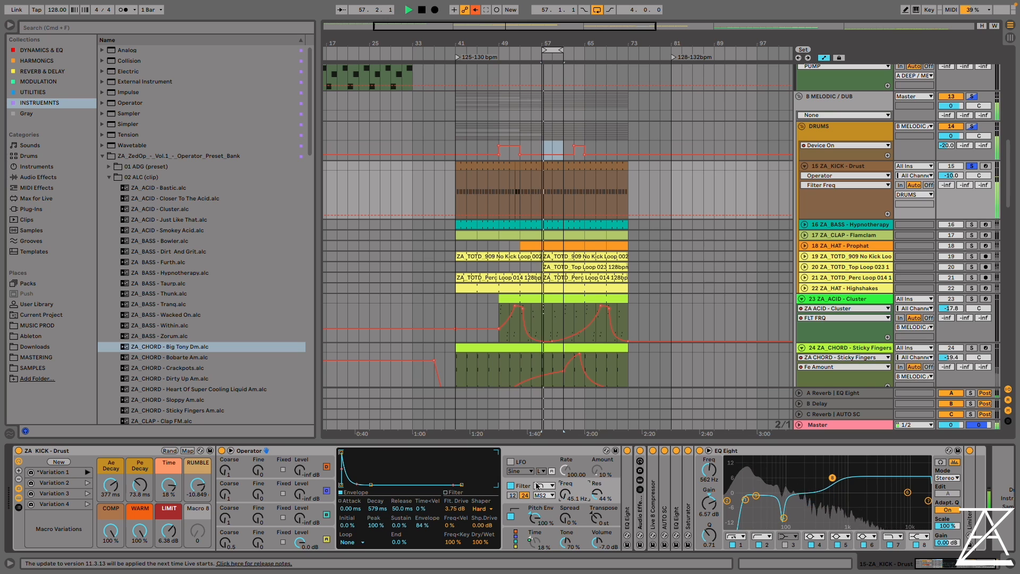
left_click(447, 492)
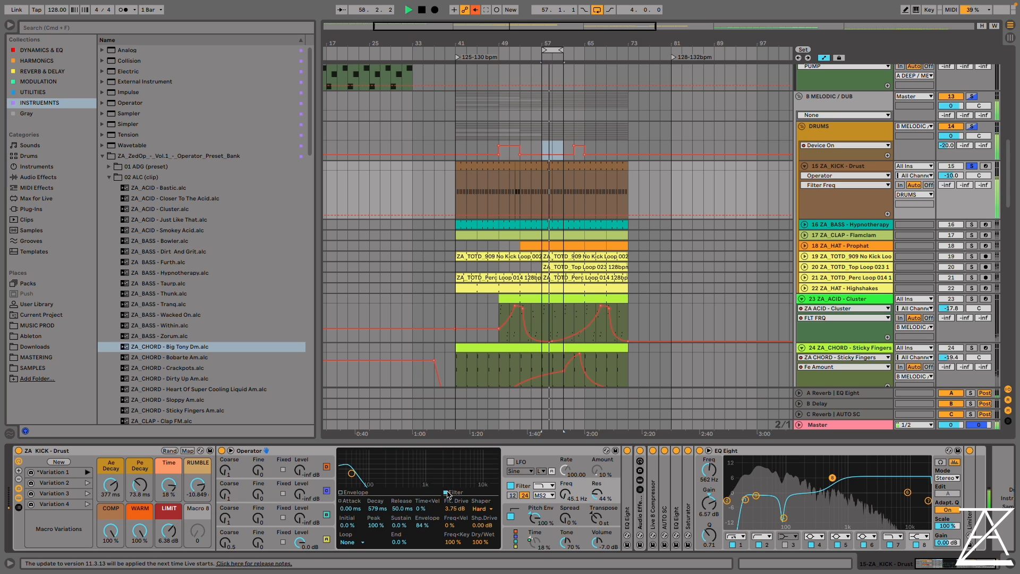
key("space")
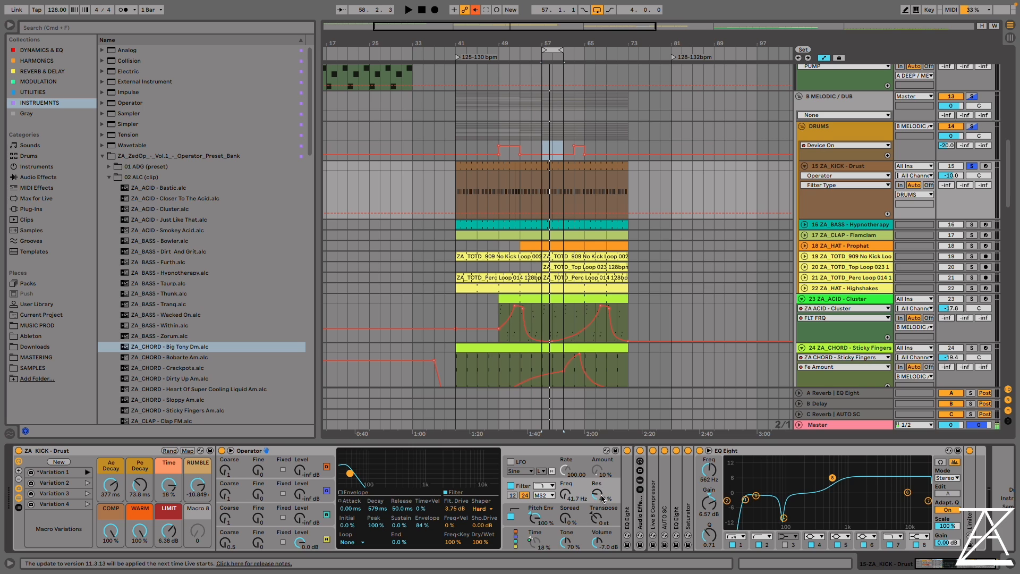
left_click(546, 496)
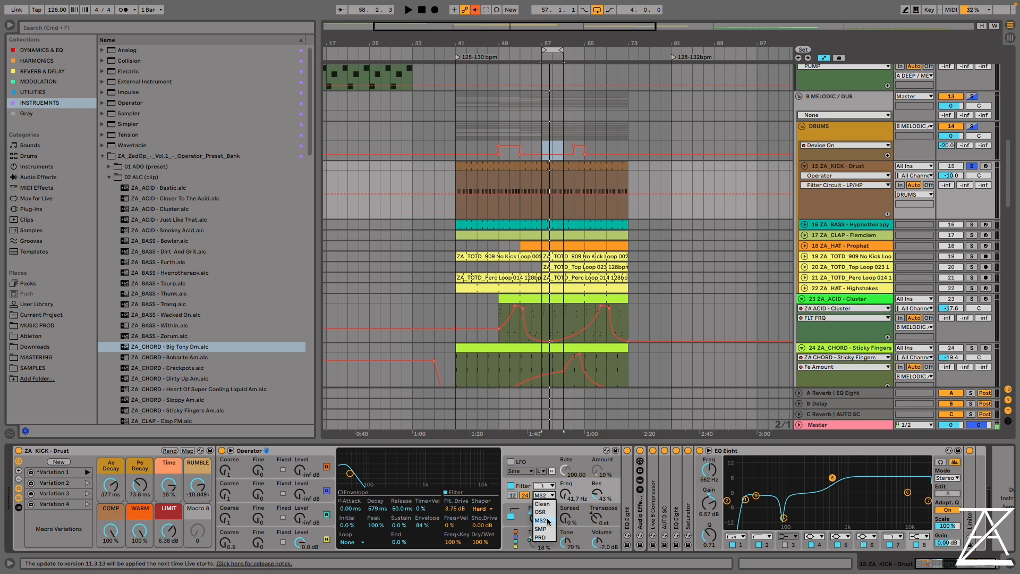
left_click(546, 521)
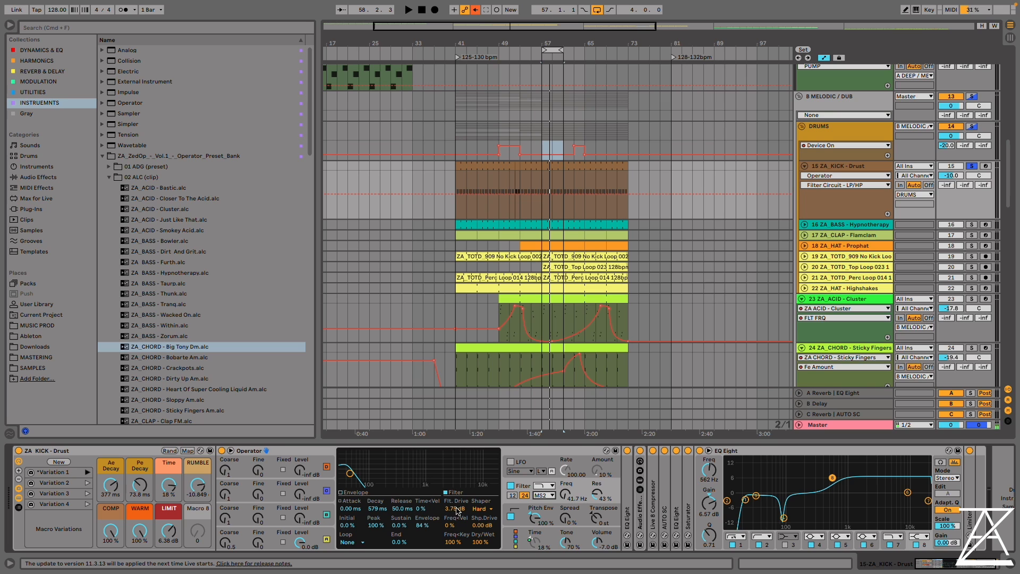
Play the looped kick and compare it with Operator's filter and pitch envelope each switched off and on
key("space")
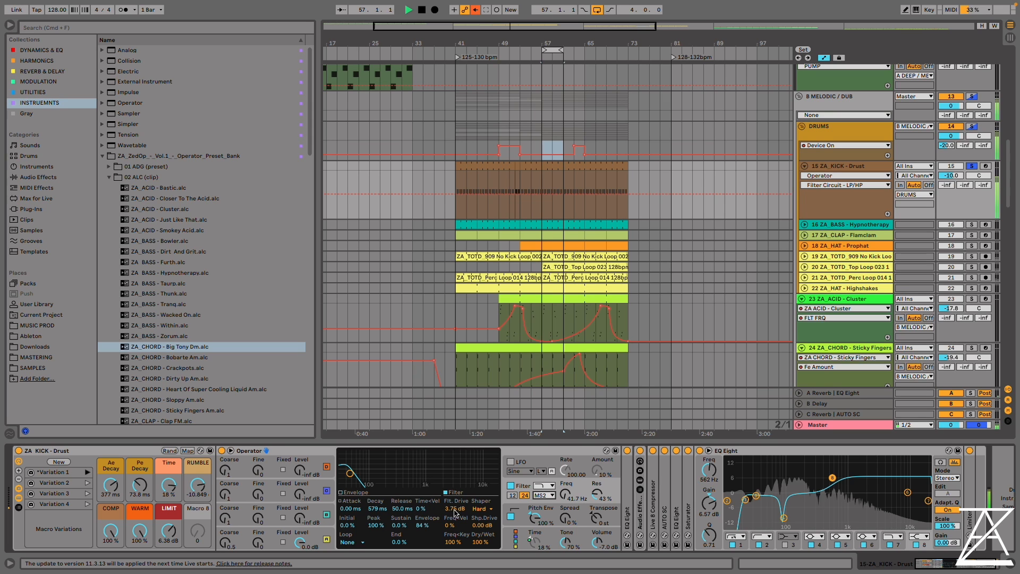
left_click(511, 486)
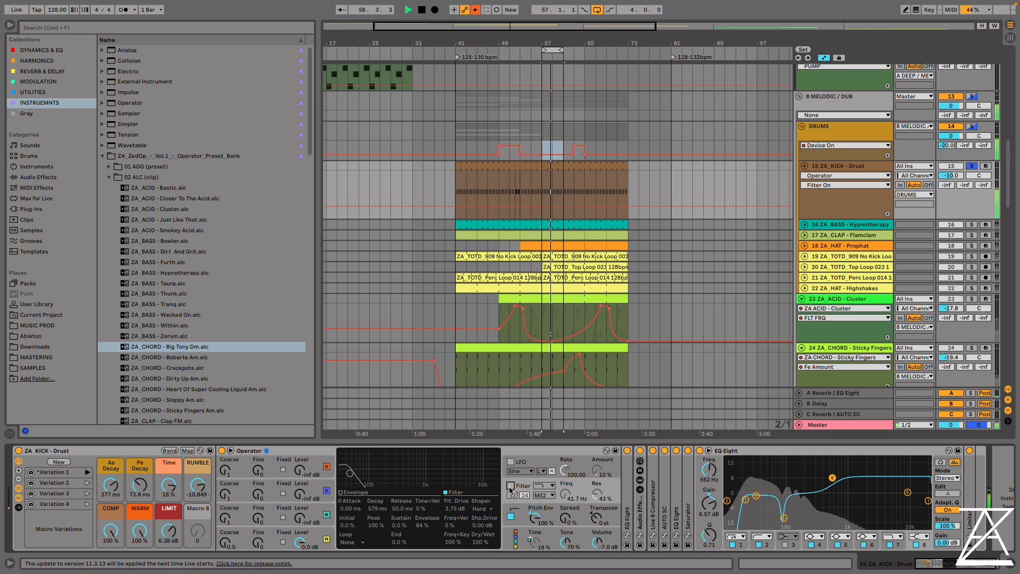
left_click(510, 487)
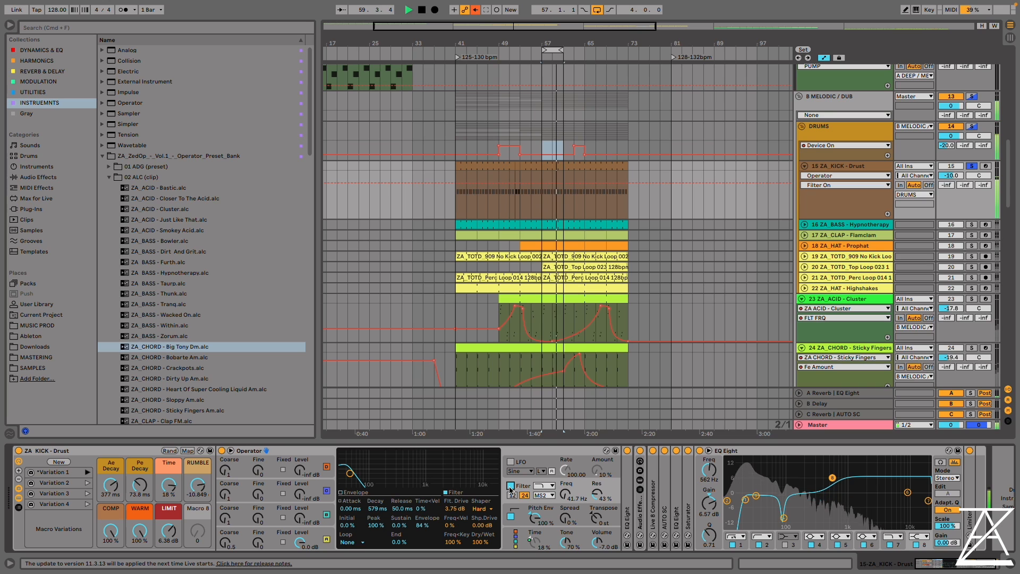
left_click(511, 516)
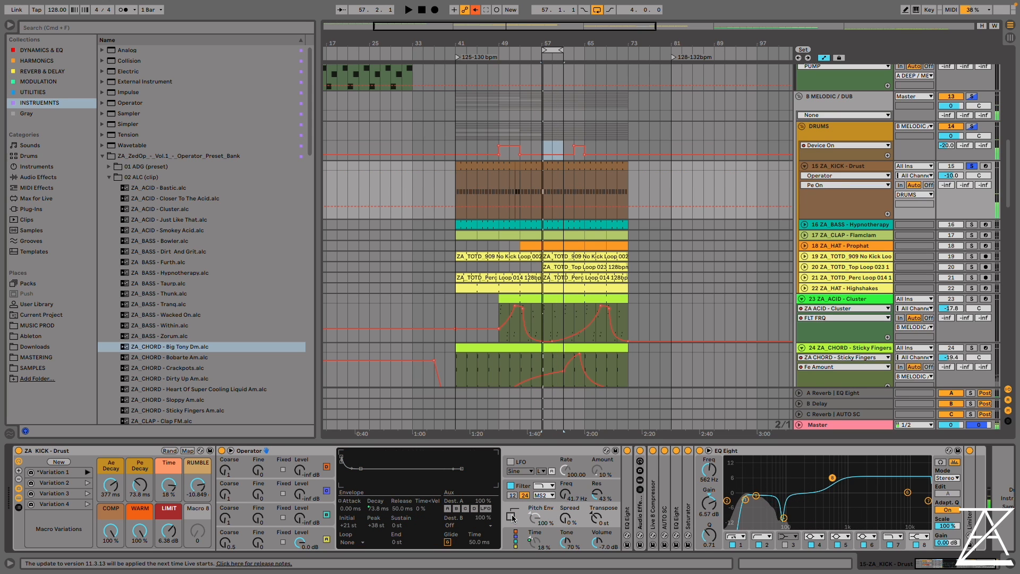
key("space")
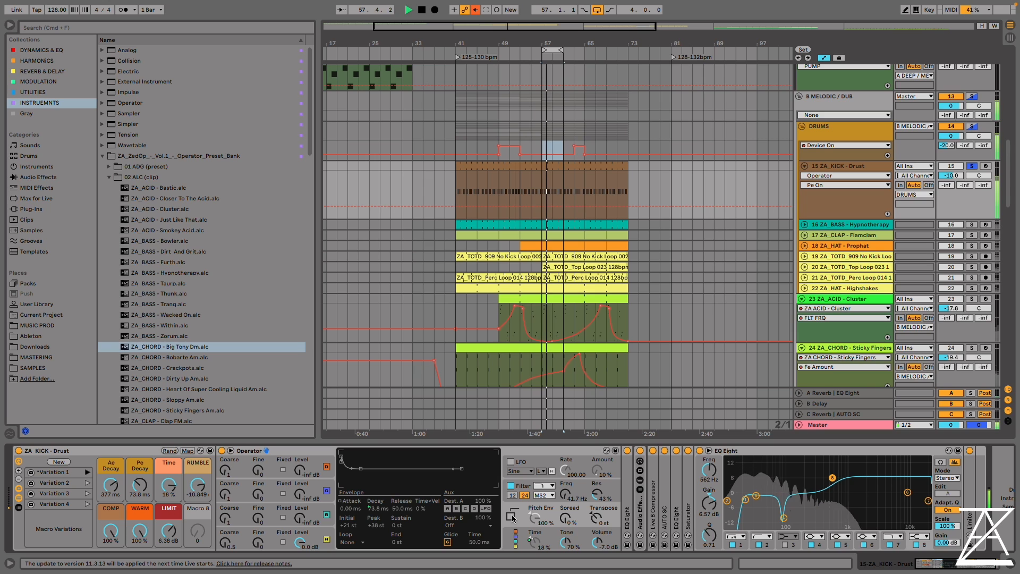
left_click(511, 516)
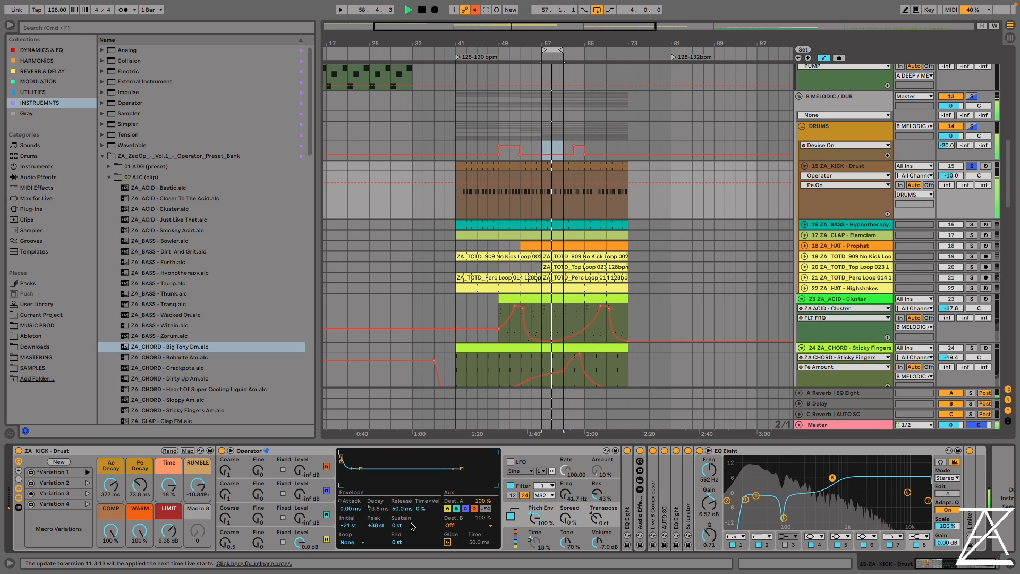
Try Ae Decay at 123 ms on the looped Drust kick, and set Ae Decay to 631 ms and Pe Decay to 122 ms
left_click_drag(375, 508, 375, 492)
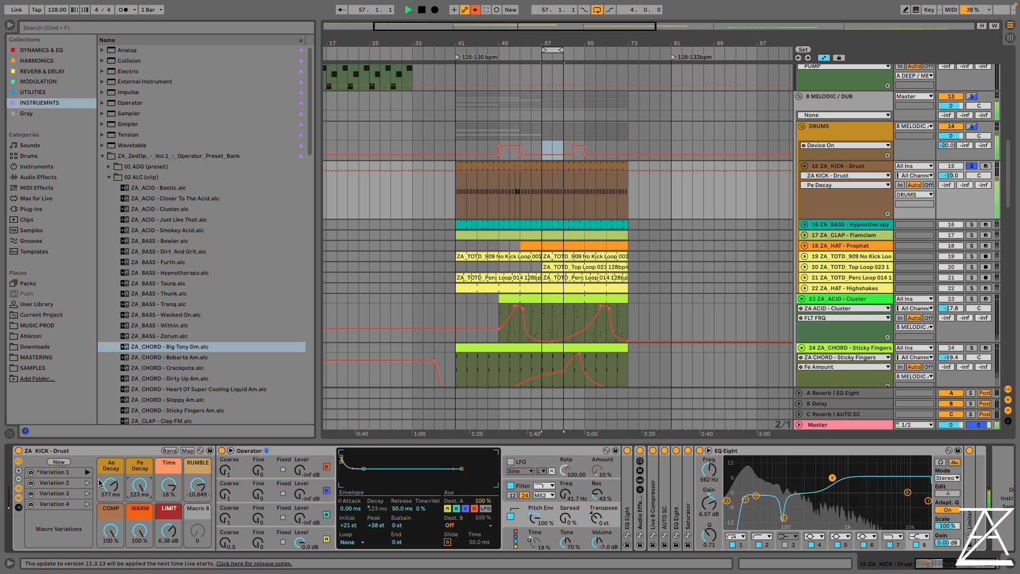
left_click_drag(101, 480, 101, 468)
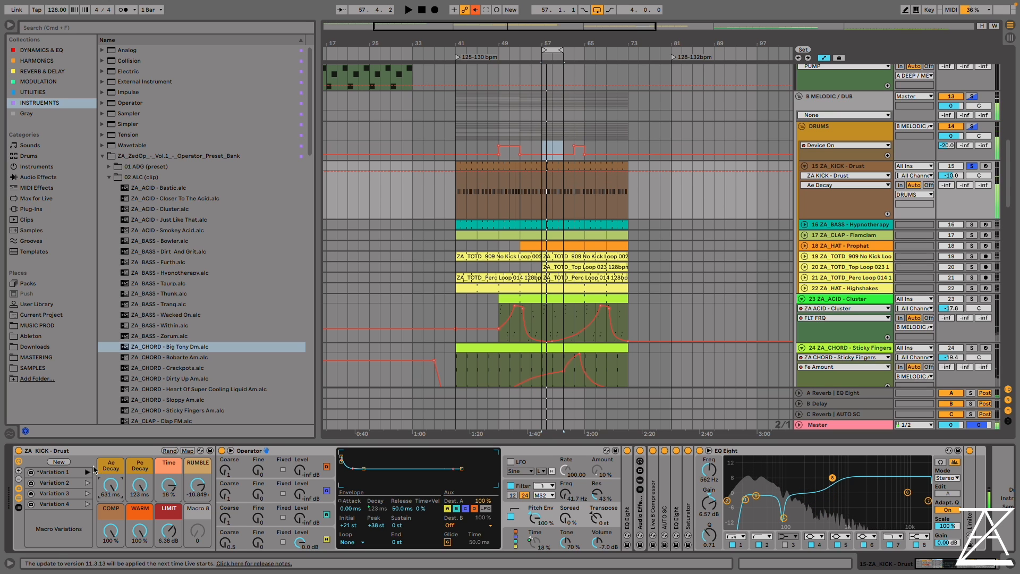
key("space")
left_click(139, 488)
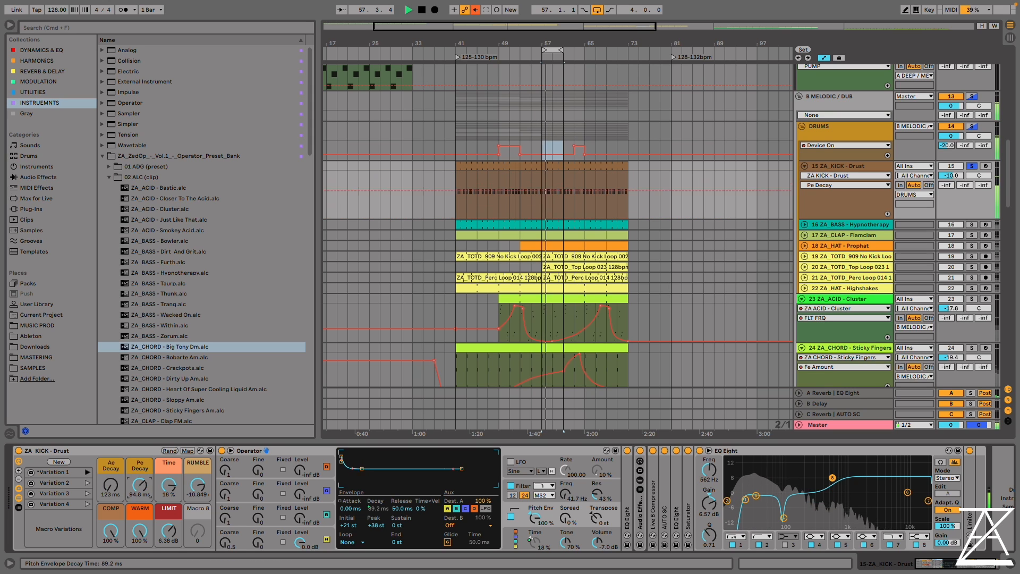
mouse_move(139, 487)
left_mouse_down()
mouse_move(139, 501)
mouse_move(111, 462)
mouse_move(140, 472)
left_mouse_up()
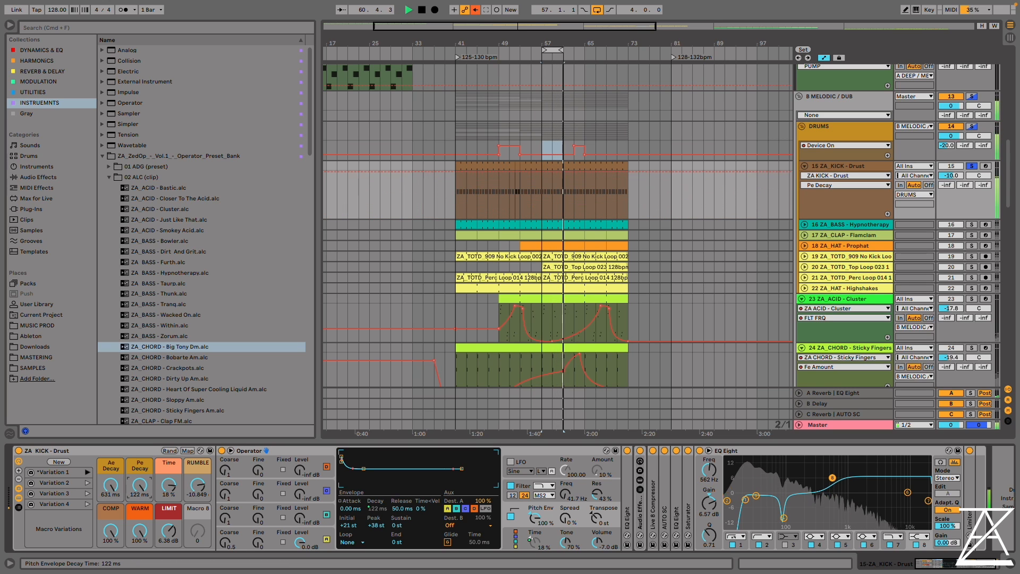
key("space")
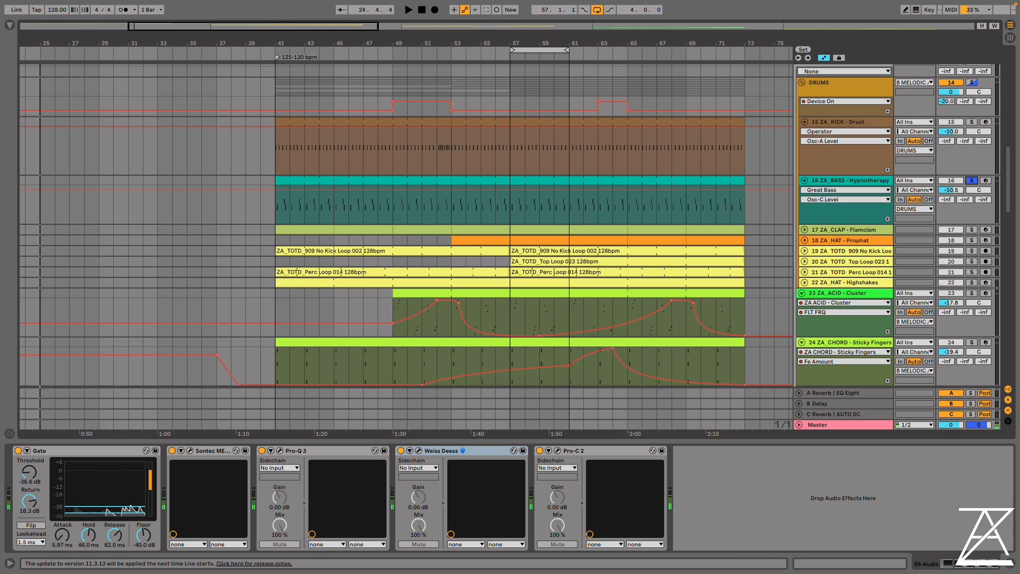
Show the Hypnotherapy bass rack with Operator's filter envelope and play the loop while trying the Fe Amount macro
left_click(862, 180)
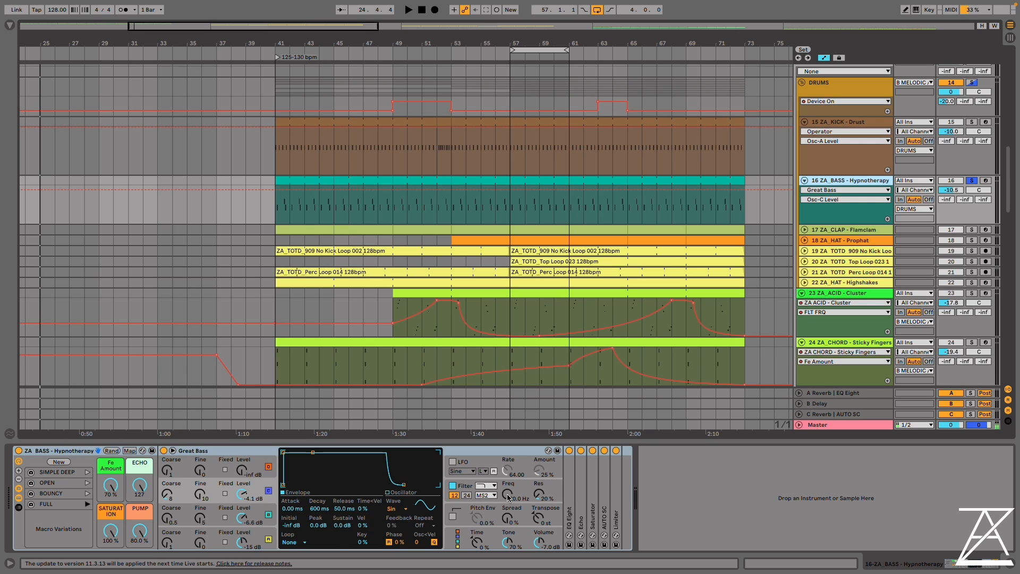
left_click(465, 485)
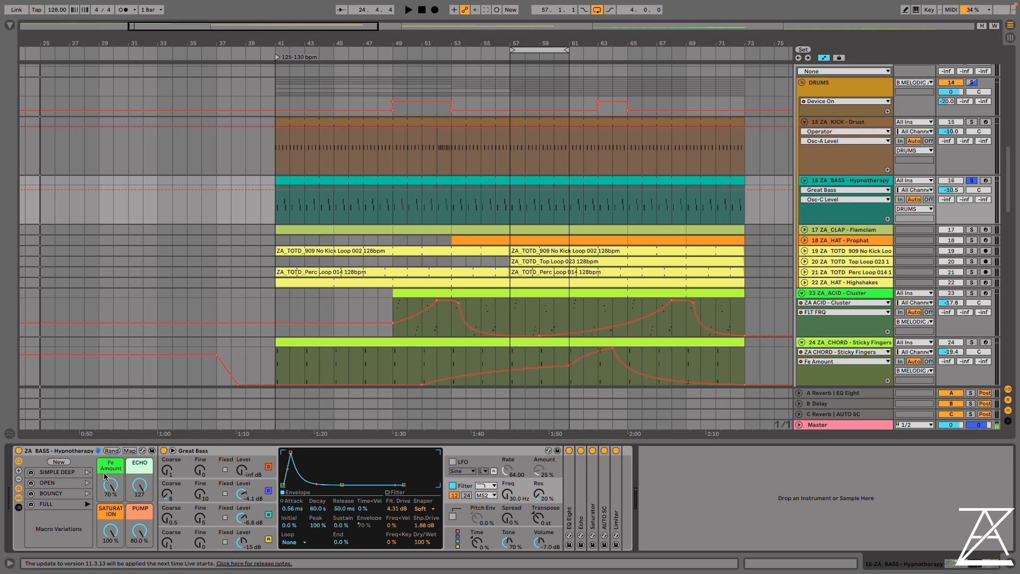
key("space")
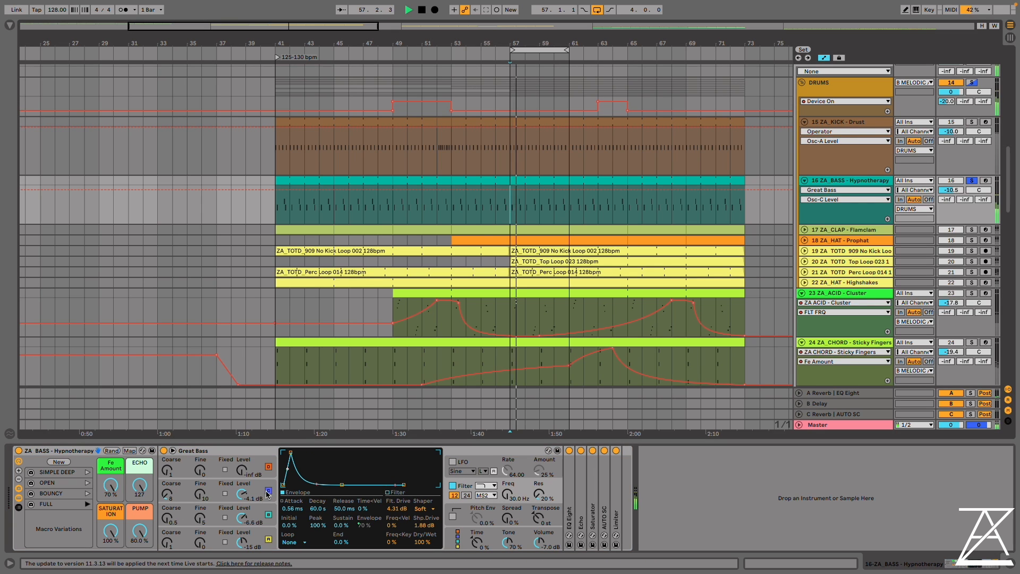
mouse_move(111, 484)
left_mouse_down()
mouse_move(110, 510)
mouse_move(110, 484)
left_mouse_up()
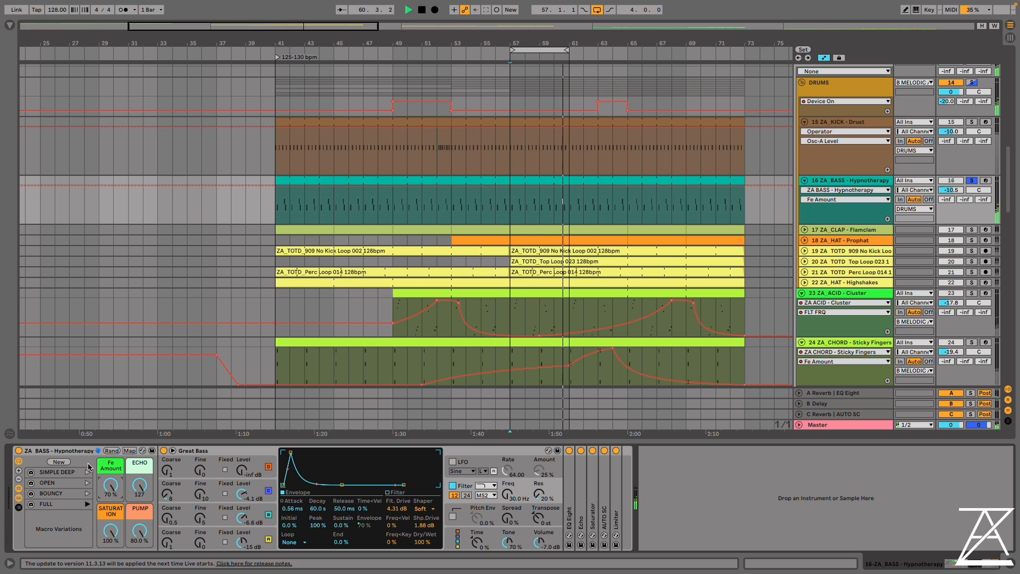
key("space")
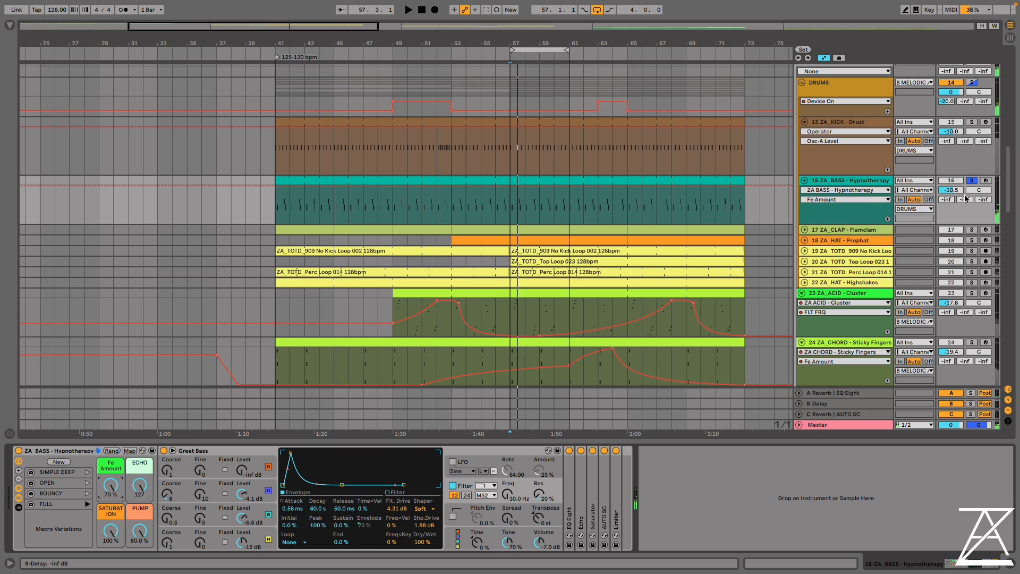
Solo and unfold the Flamclam clap track, show its rack, and play the loop
left_click(972, 229)
left_click(804, 229)
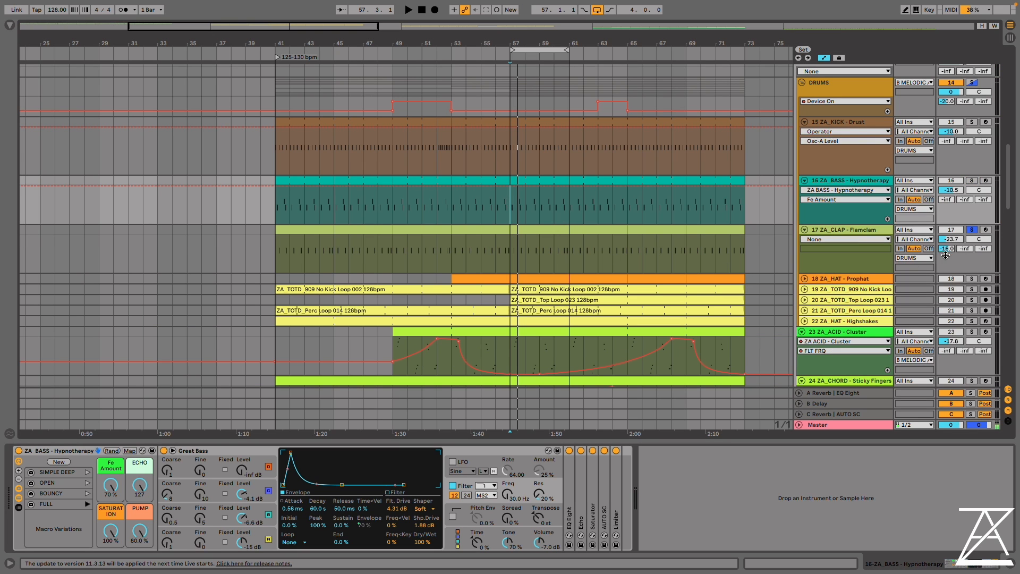
left_click(855, 229)
key("space")
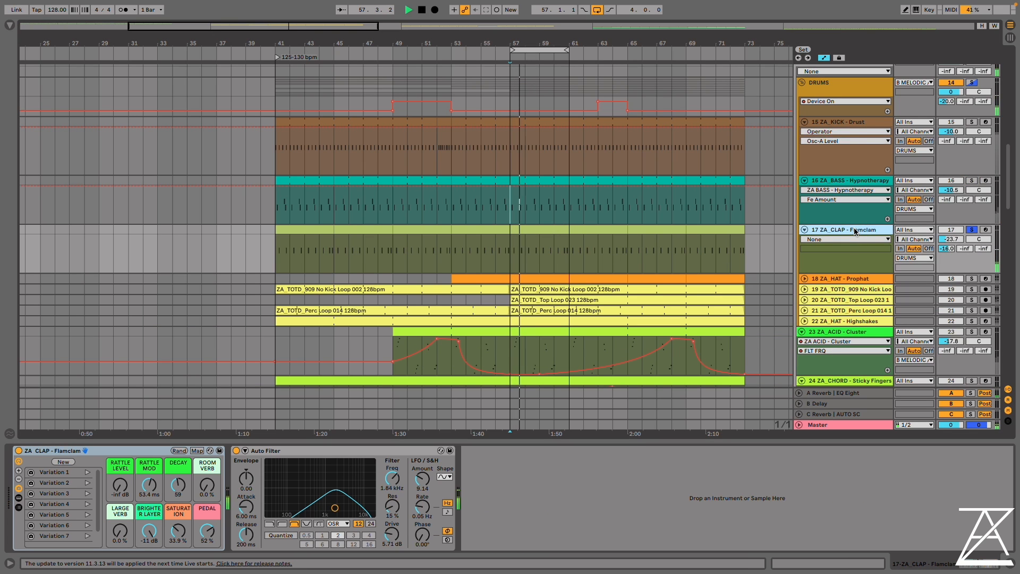
Switch off the Auto Filter on the Flamclam clap track and play the loop without it
key("space")
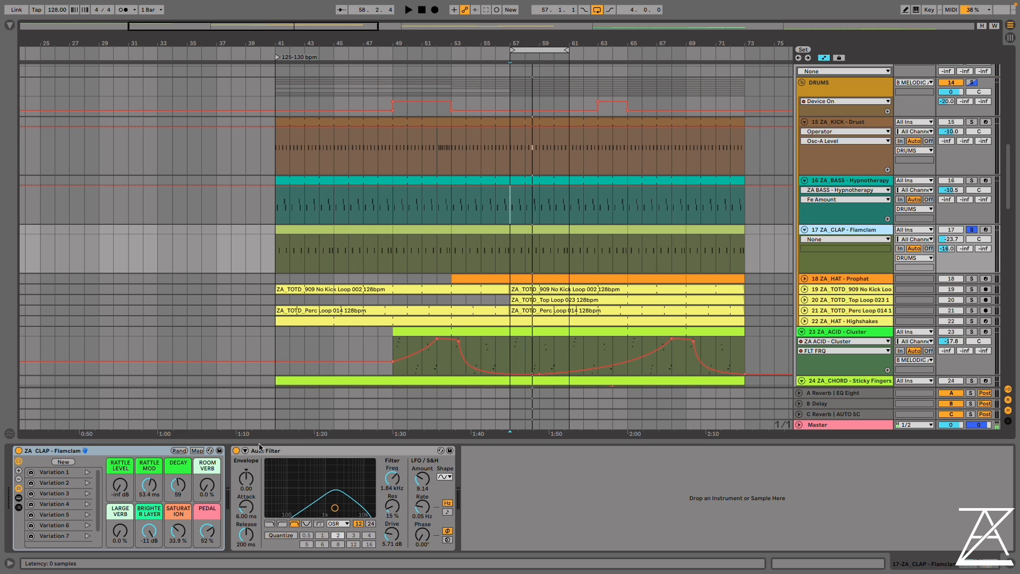
left_click(236, 452)
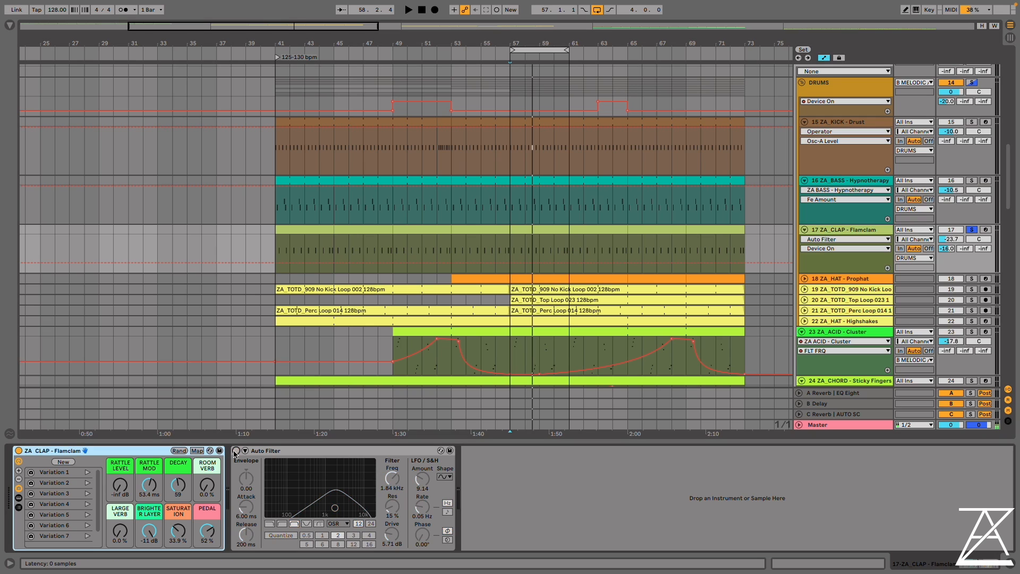
key("space")
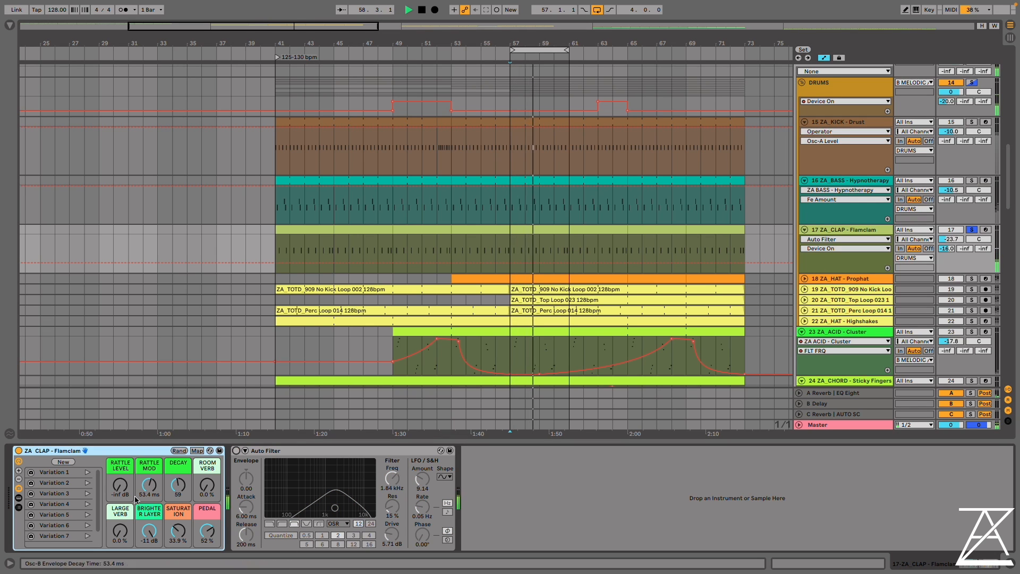
key("space")
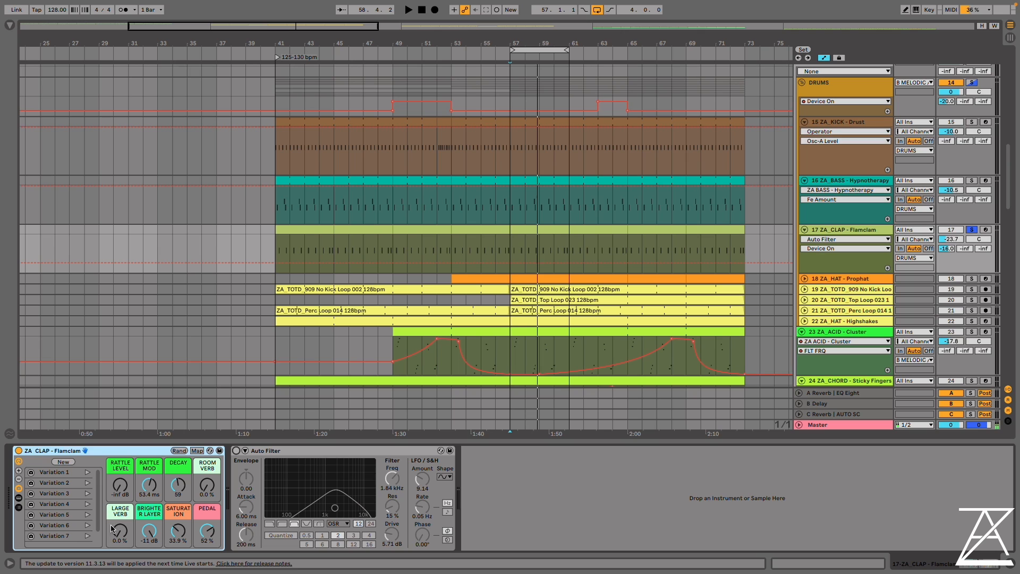
Play the clap loop and audition Variations 1, 2 and 3 of the Flamclam rack
key("space")
left_click(88, 471)
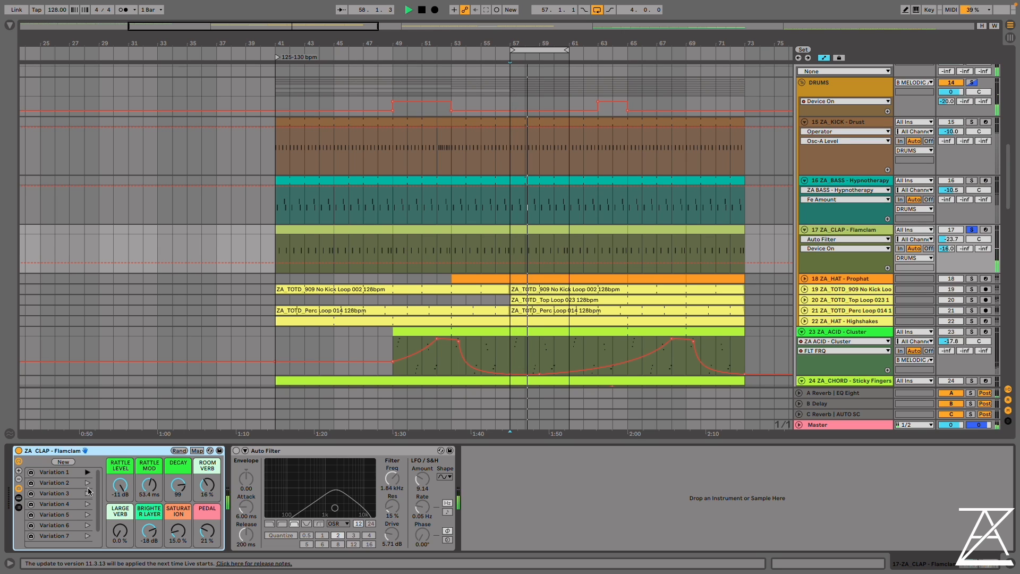
left_click(88, 482)
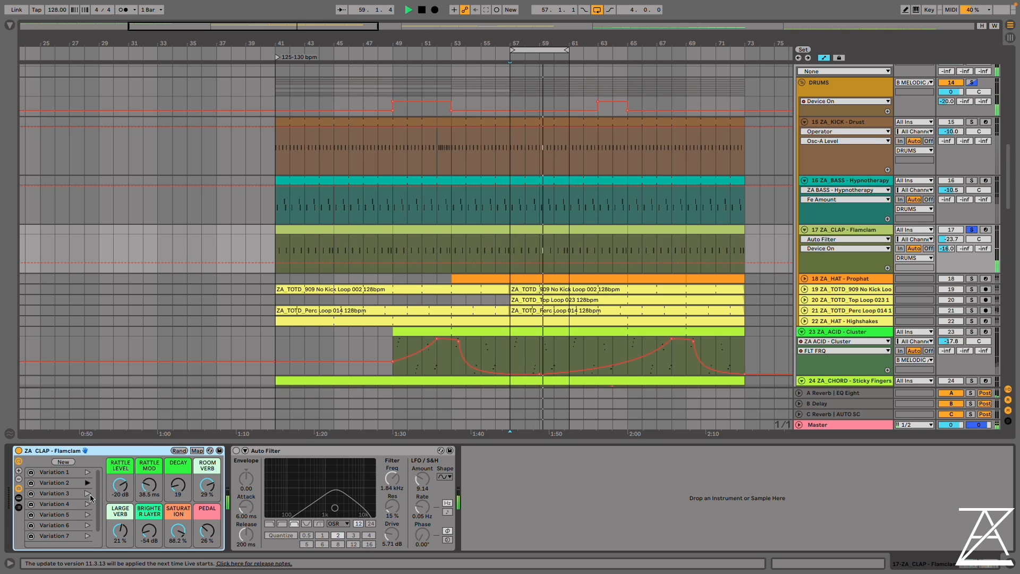
left_click(88, 493)
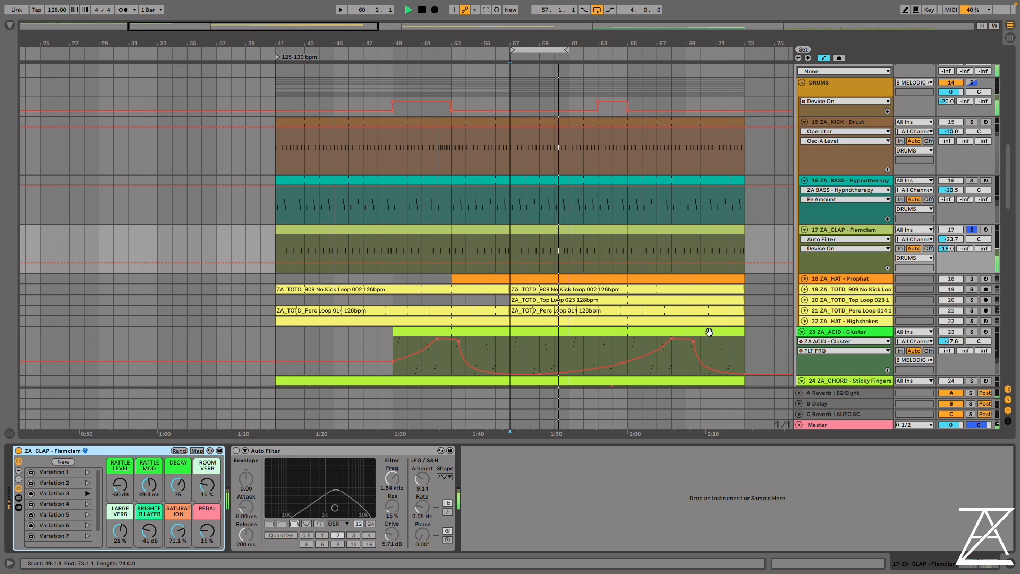
Solo the Drust kick and Hypnotherapy bass alongside the clap, and try Flamclam Variations 4 to 7, ending on Variation 7
left_click(971, 122, "super")
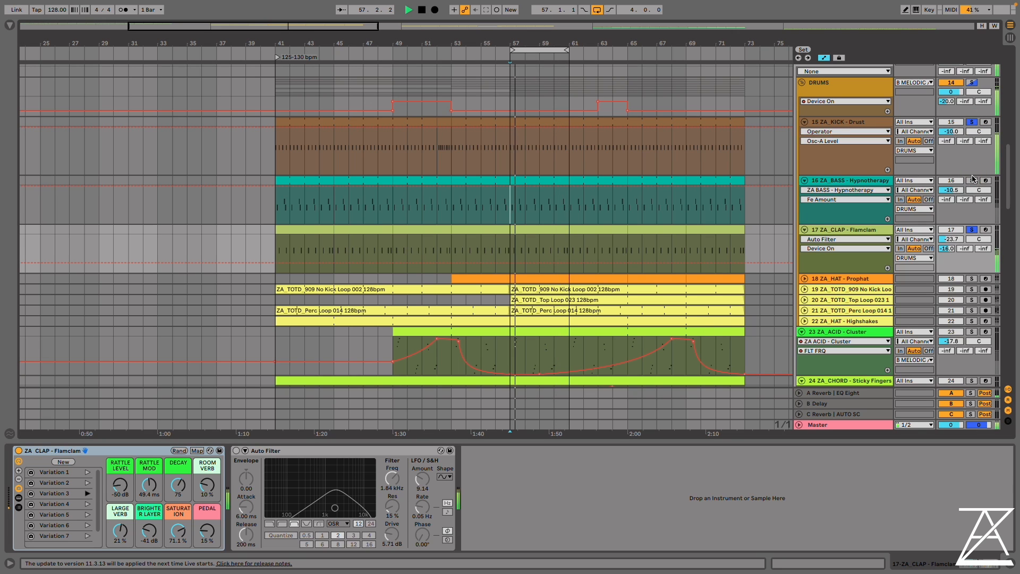
left_click(972, 180, "super")
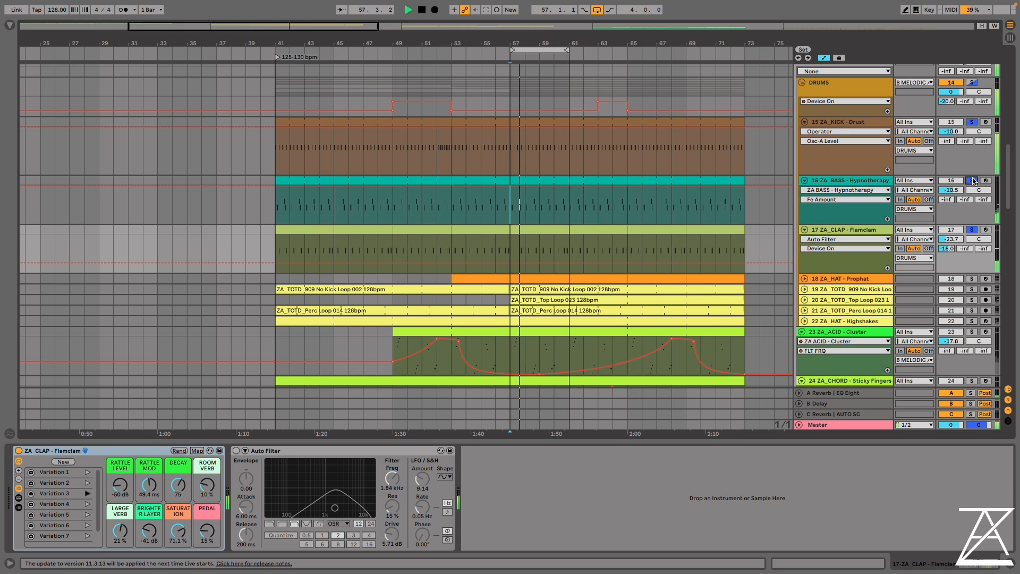
left_click(88, 504)
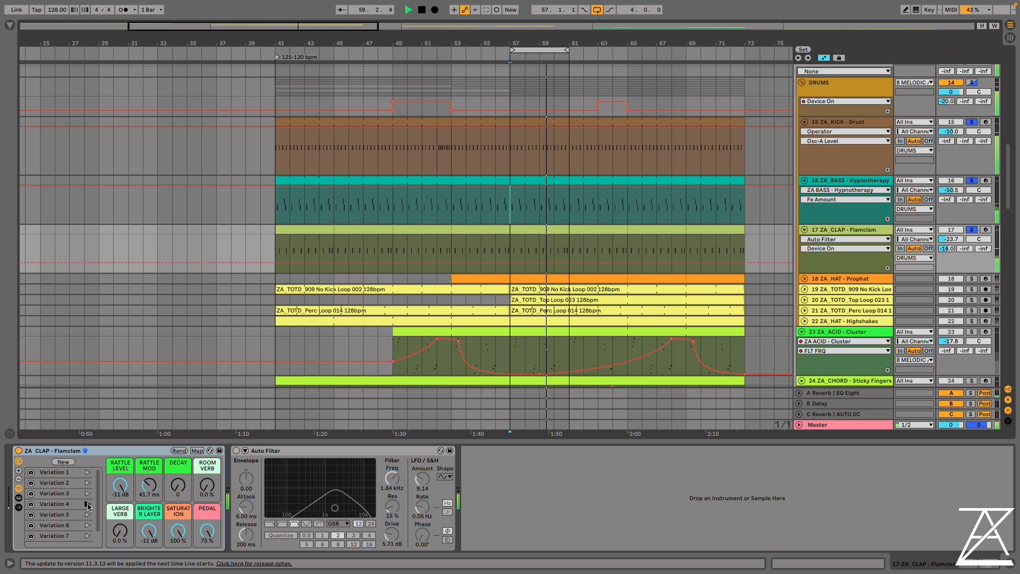
left_click(88, 515)
left_click(87, 525)
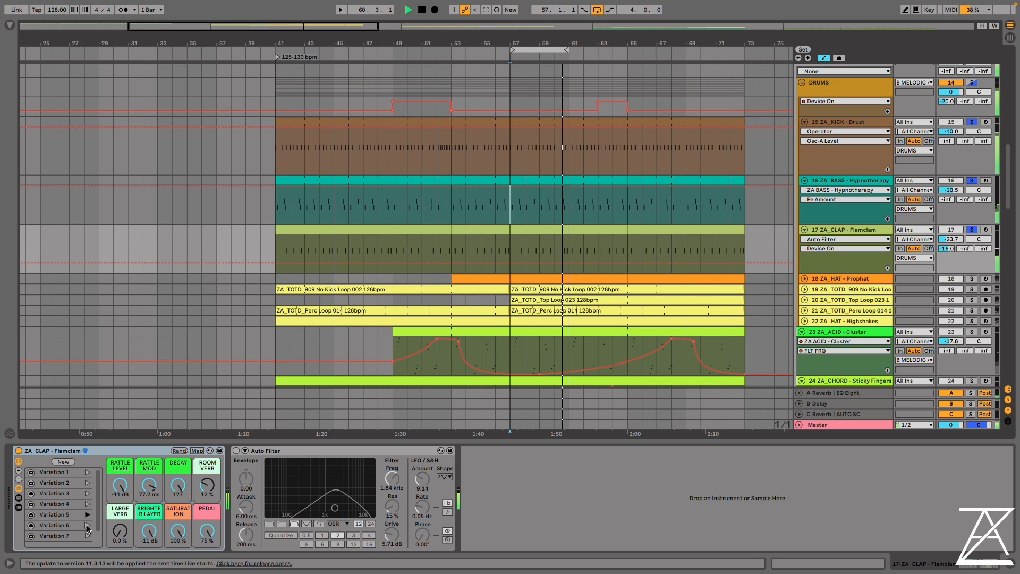
scroll(86, 525, "down", 1)
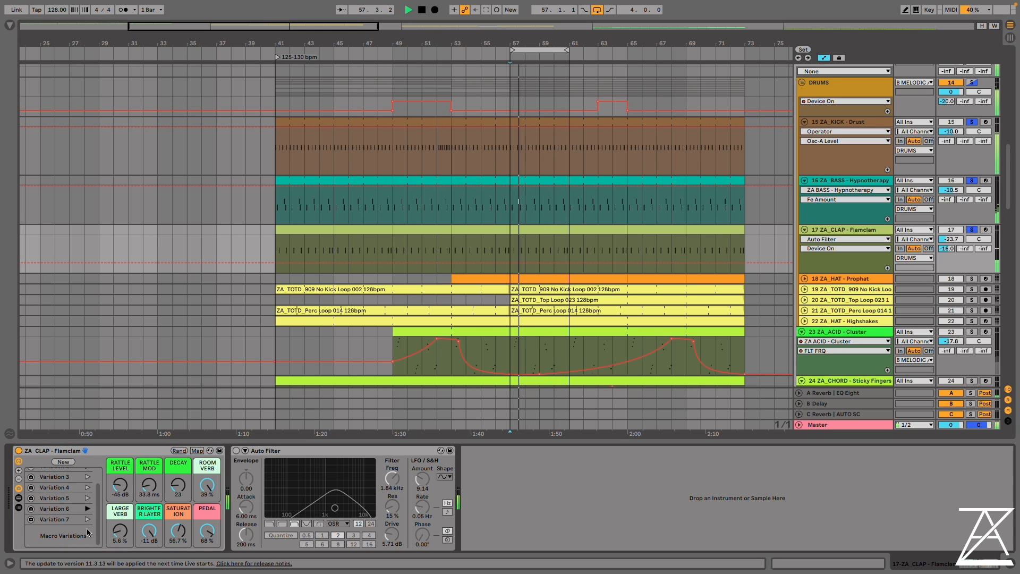
left_click(87, 521)
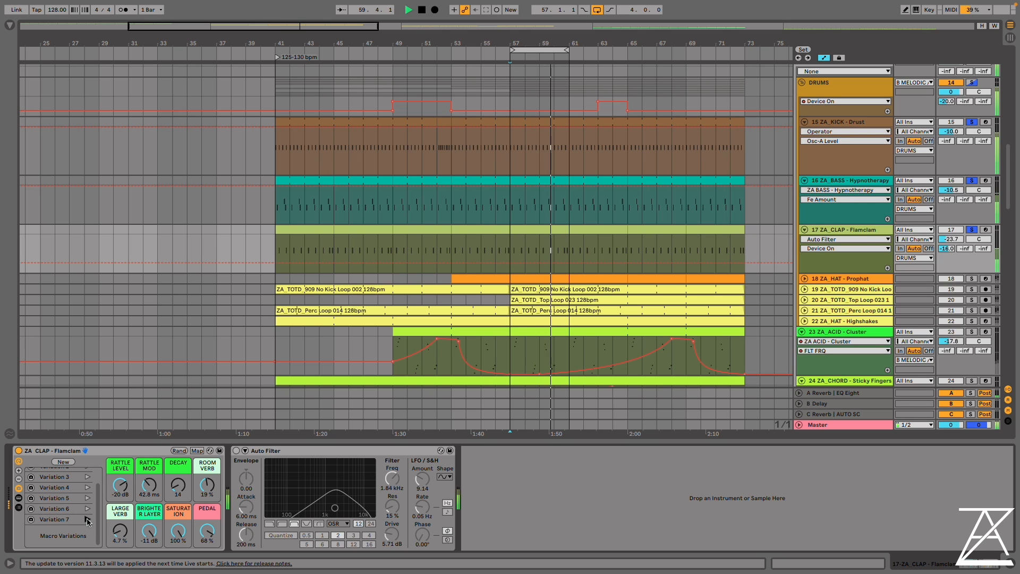
Show the devices inside the Flamclam rack, set Rattle Level to -11 dB and Decay to 0, and play the loop
left_click(848, 232)
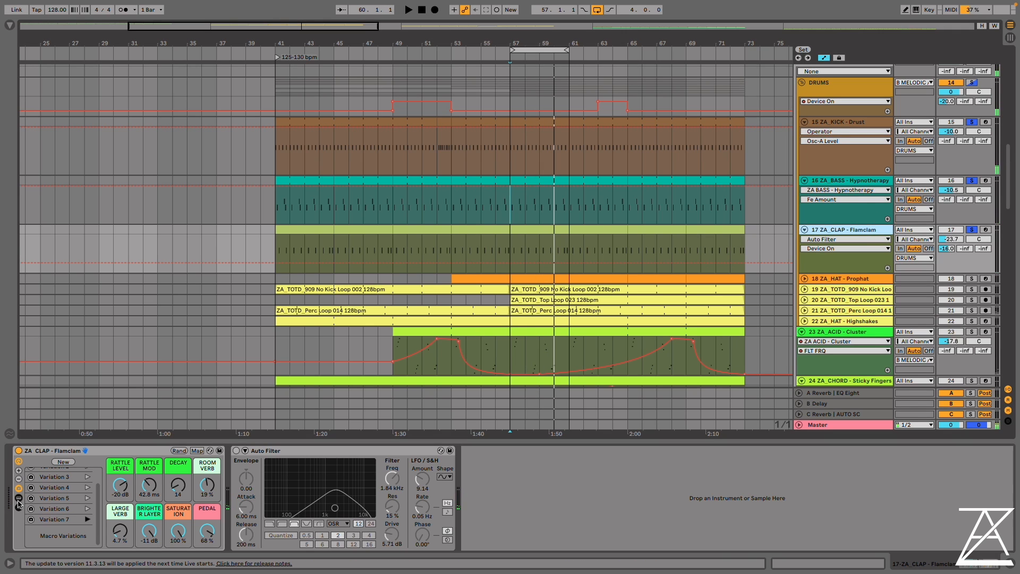
left_click(19, 503)
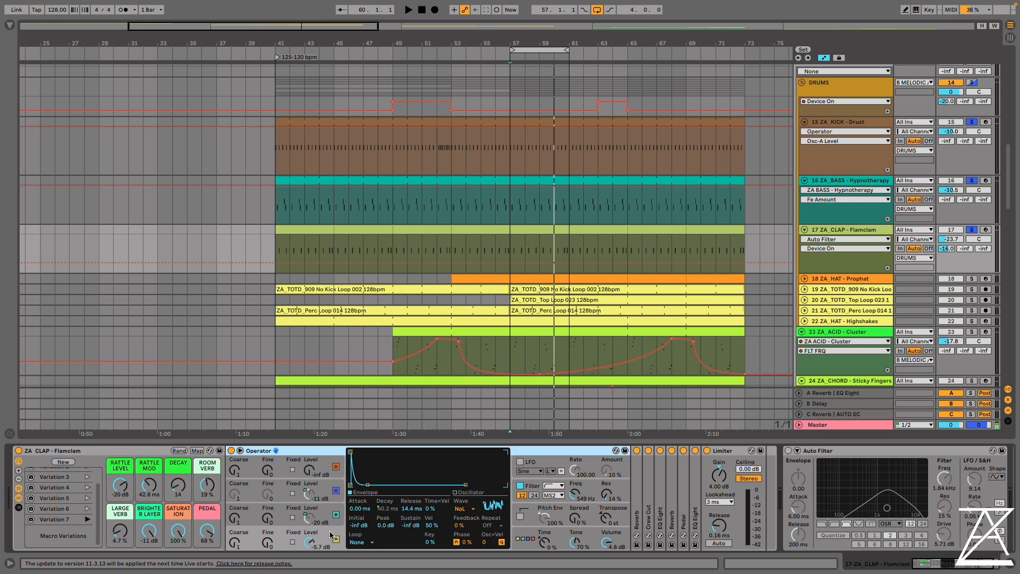
left_click_drag(120, 484, 120, 481)
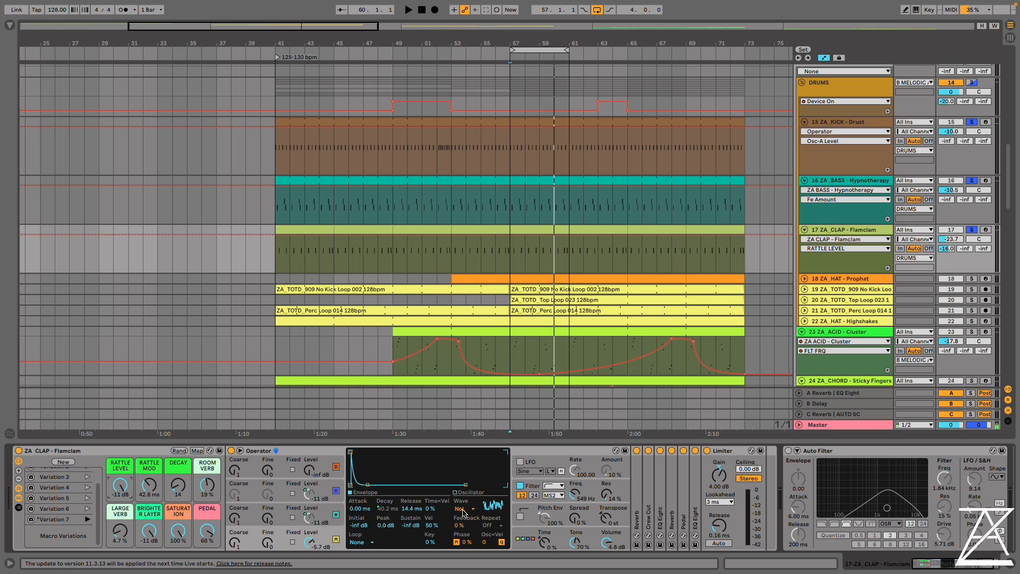
mouse_move(178, 487)
left_mouse_down()
mouse_move(178, 442)
mouse_move(178, 495)
left_mouse_up()
key("space")
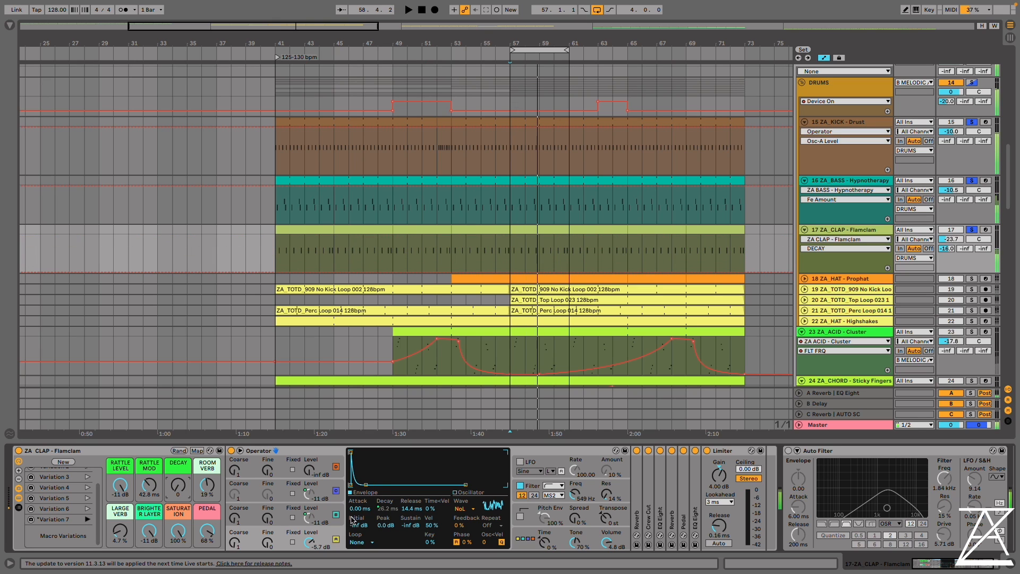
Show Operator's oscillator B envelope, set the Rattle Mod macro to 87.3 ms, and return to the oscillator A envelope
left_click(274, 517)
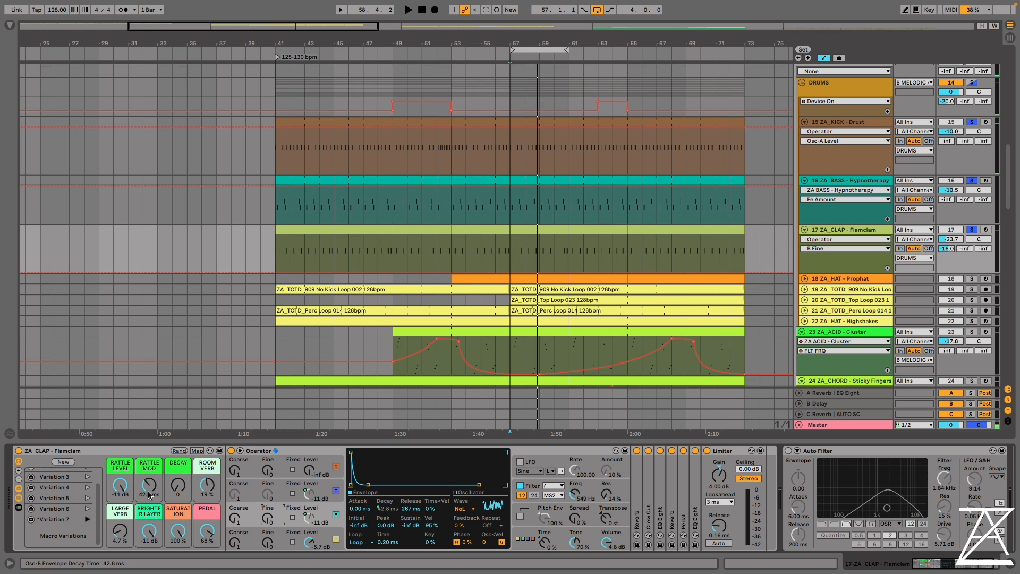
key("space")
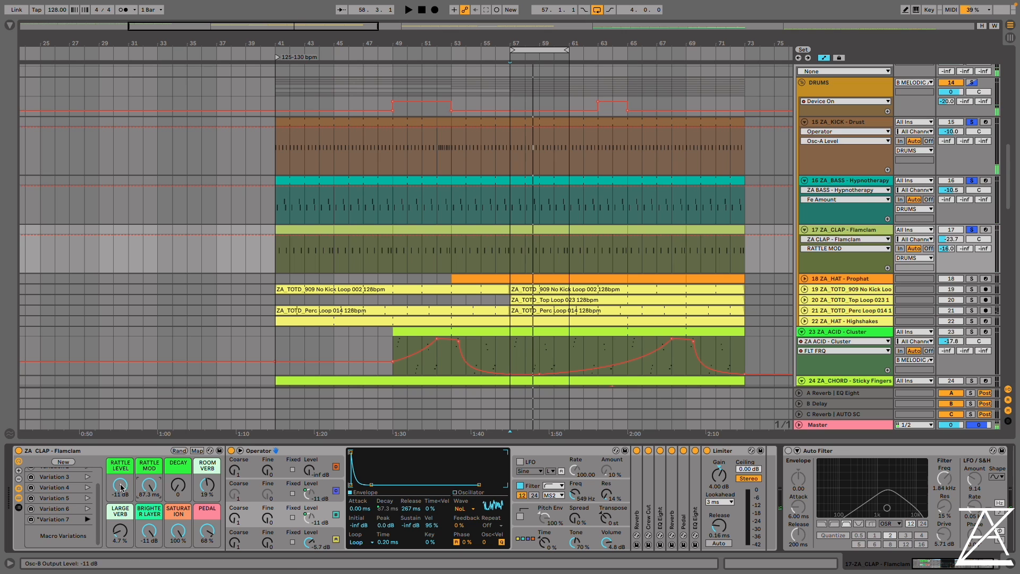
left_click_drag(308, 540, 308, 571)
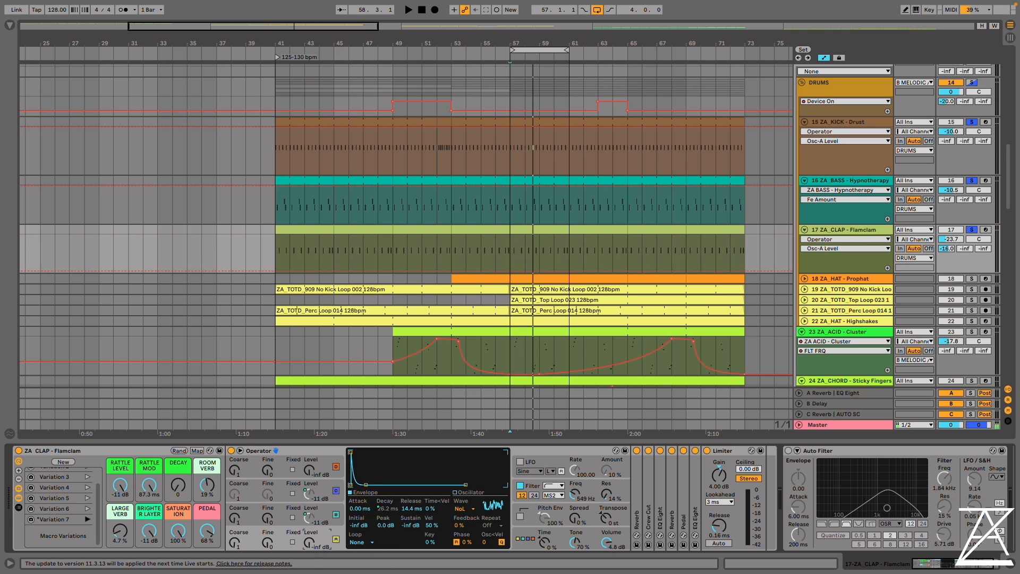
Play the loop with Decay at 3 and Saturation and Pedal lowered to 0%, comparing Rattle Mod at 28.6 ms and 87.3 ms
key("space")
left_click_drag(178, 530, 205, 562)
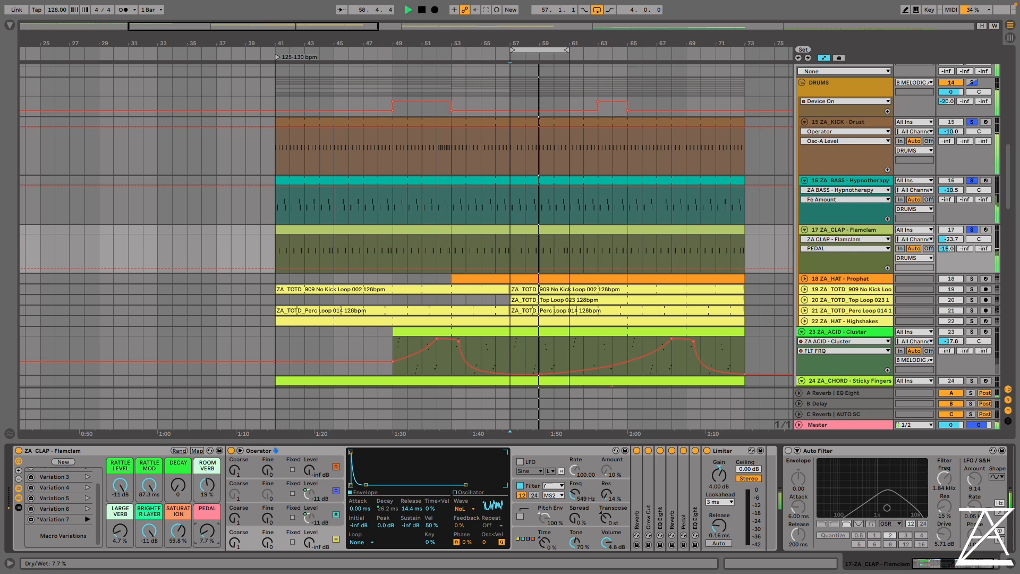
left_click_drag(178, 530, 177, 554)
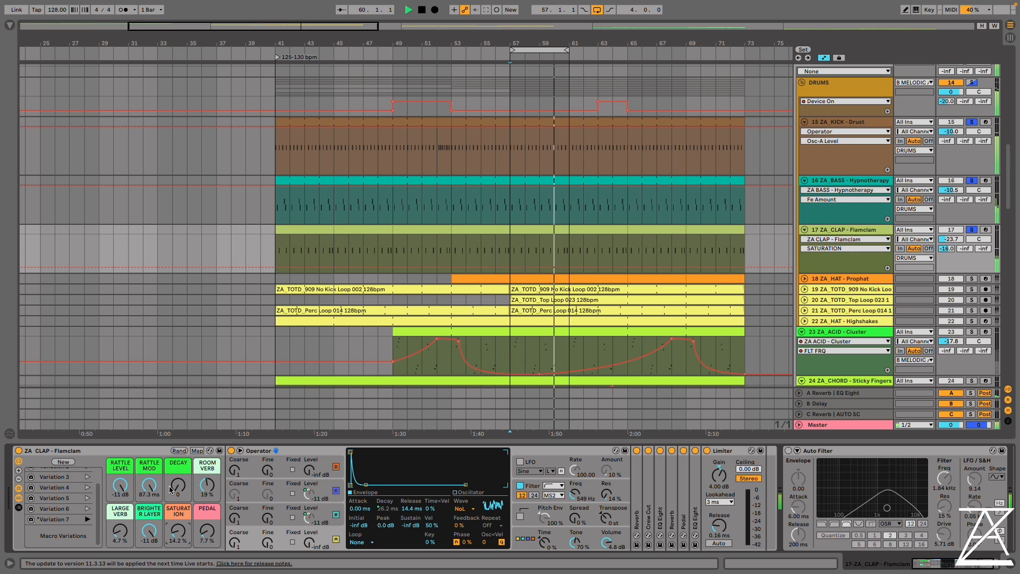
left_click_drag(176, 484, 149, 504)
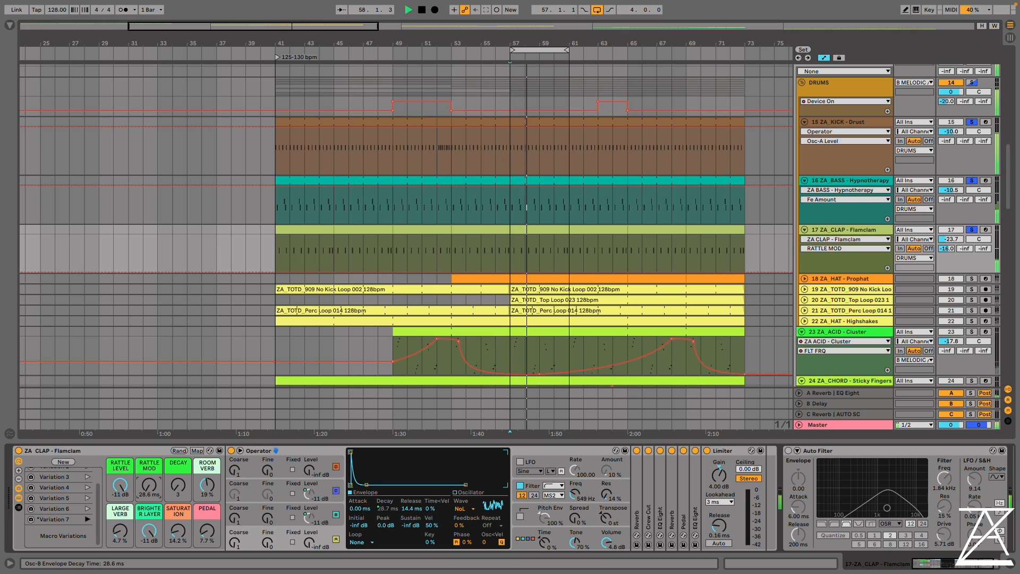
left_click_drag(149, 488, 148, 459)
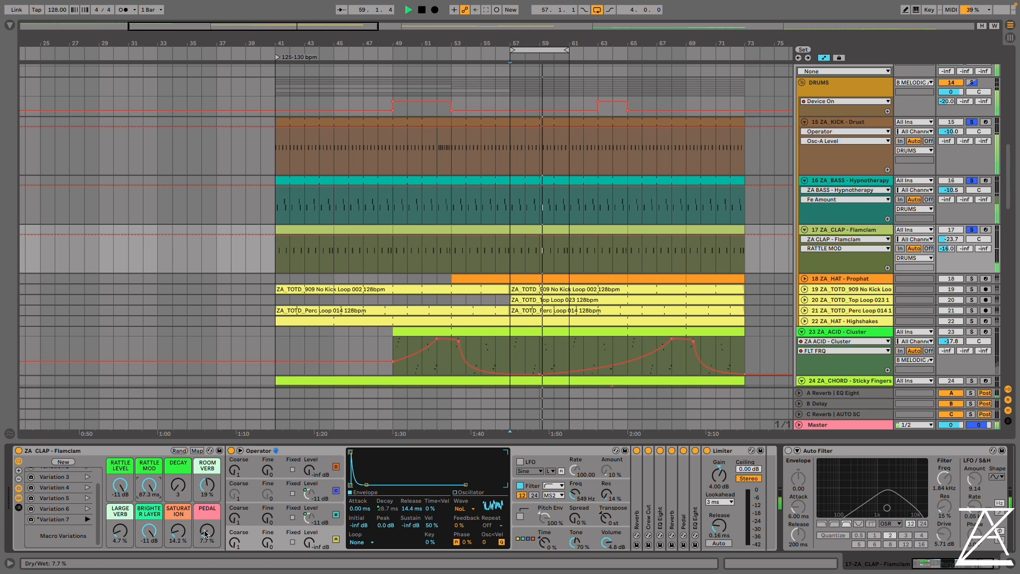
left_click_drag(207, 532, 178, 550)
left_click_drag(148, 491, 149, 509)
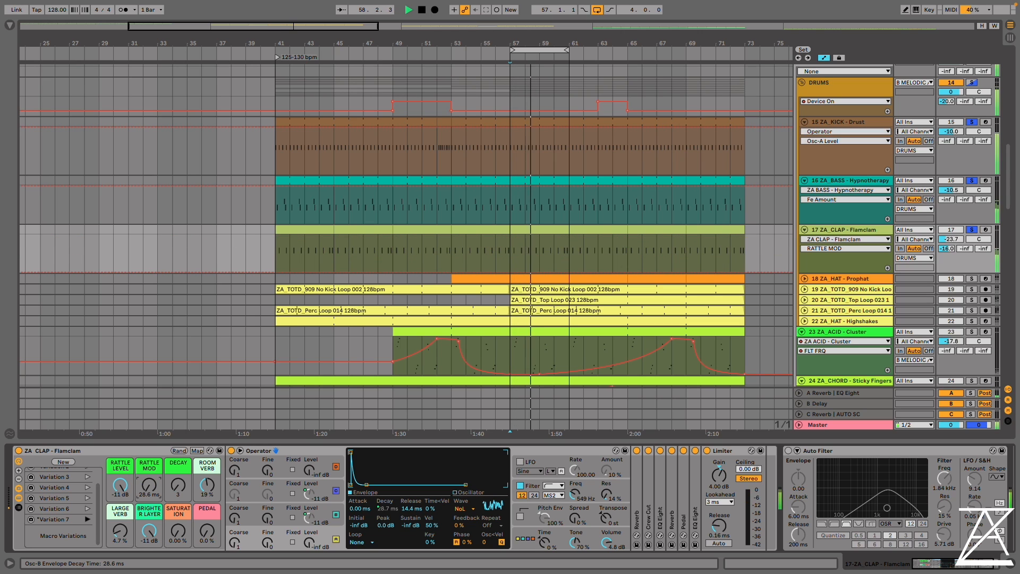
left_click_drag(148, 509, 149, 489)
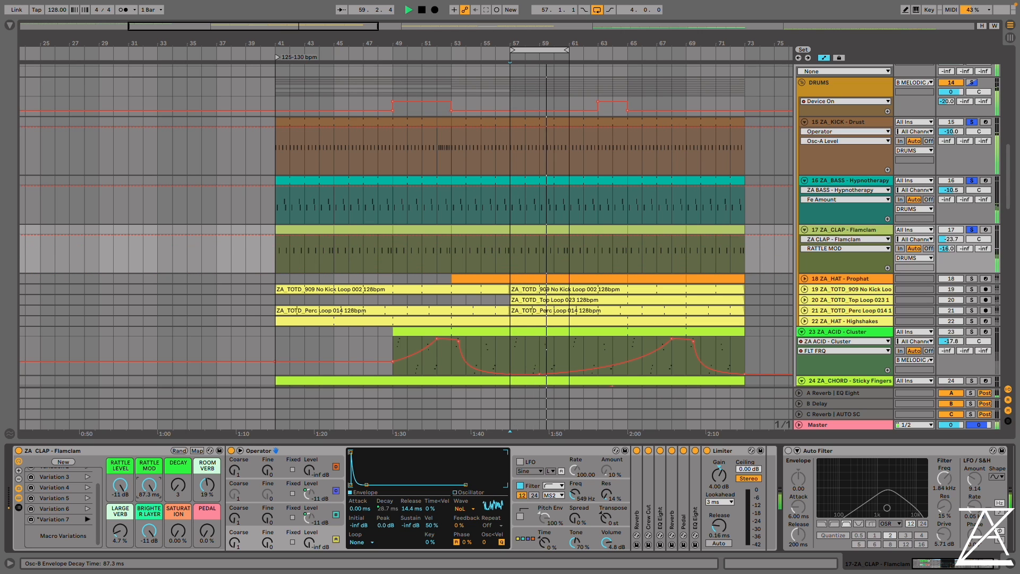
Compare Brighter Layer at -inf and -11 dB, and set Large Verb to 14%, Decay to 127, Saturation to 36.2% and Pedal to 26%
key("space")
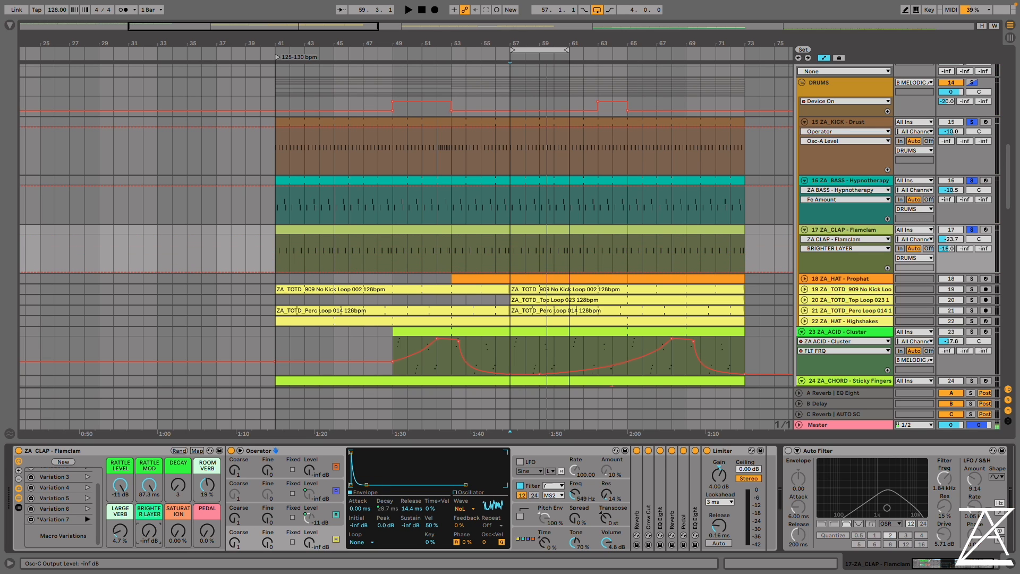
key("space")
left_click_drag(149, 535, 120, 518)
left_click_drag(178, 486, 178, 420)
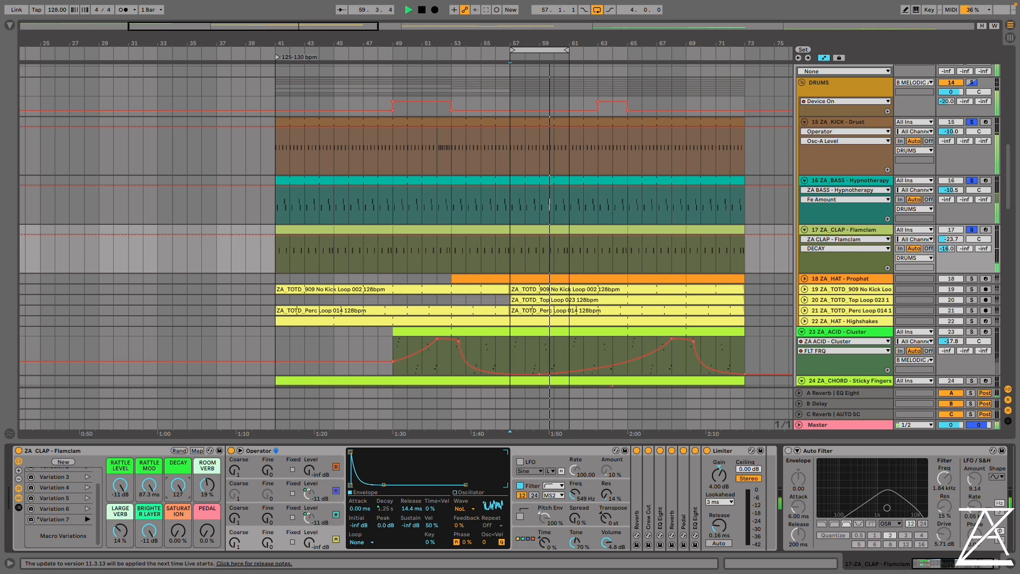
left_click_drag(181, 528, 181, 485)
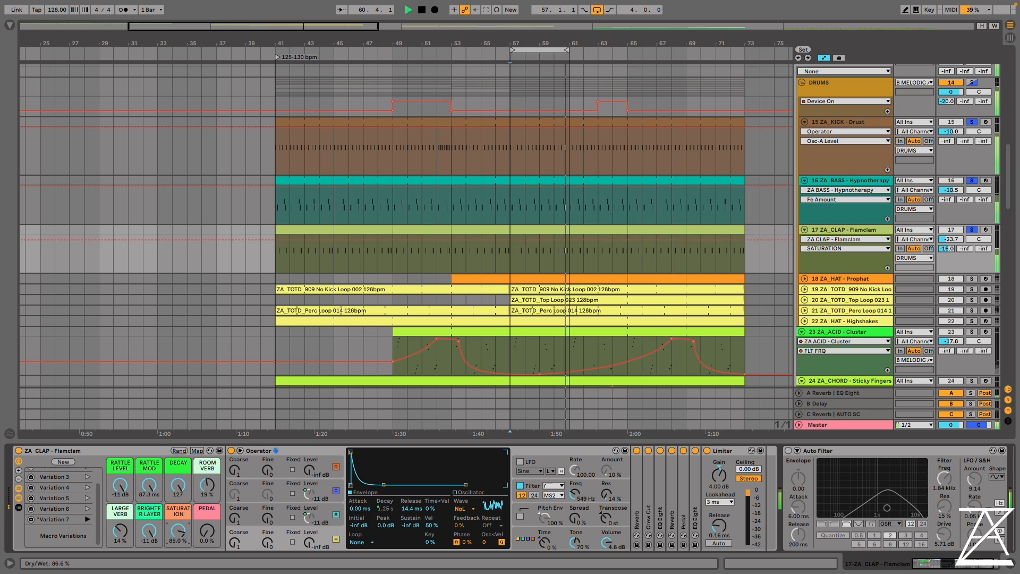
mouse_move(207, 531)
left_mouse_down()
mouse_move(207, 515)
mouse_move(179, 548)
mouse_move(179, 531)
mouse_move(208, 529)
left_mouse_up()
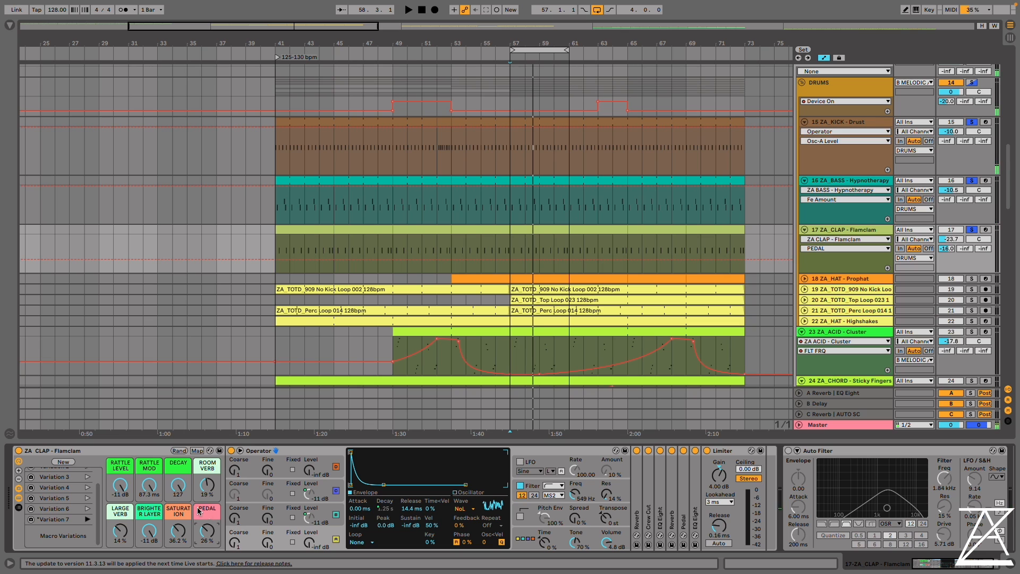
Unfold and solo the Prophat hat track with the kick, unsolo the bass and clap, and play the loop with the hat rack shown
left_click(804, 278)
scroll(595, 305, "down", 1)
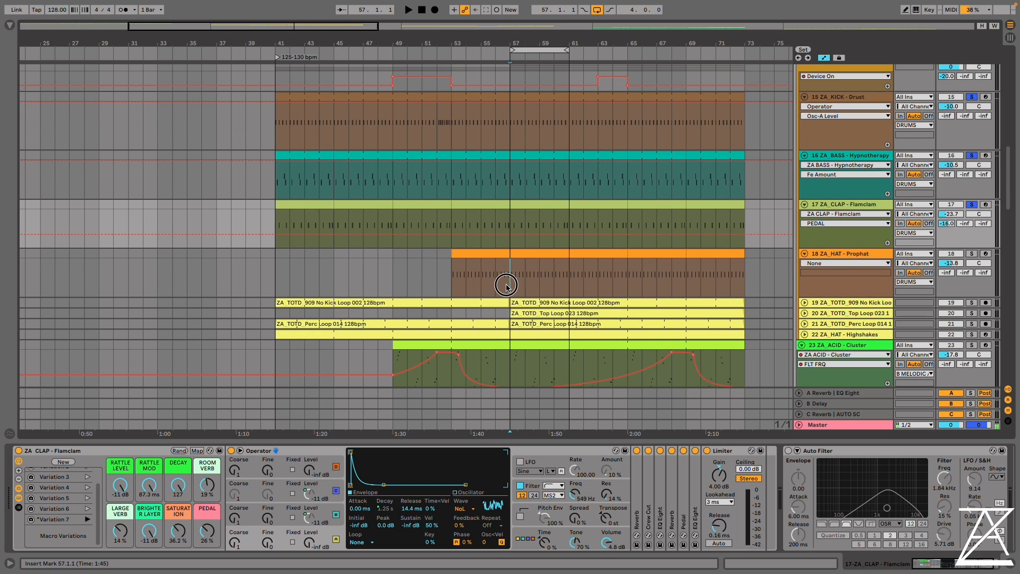
left_click(850, 254)
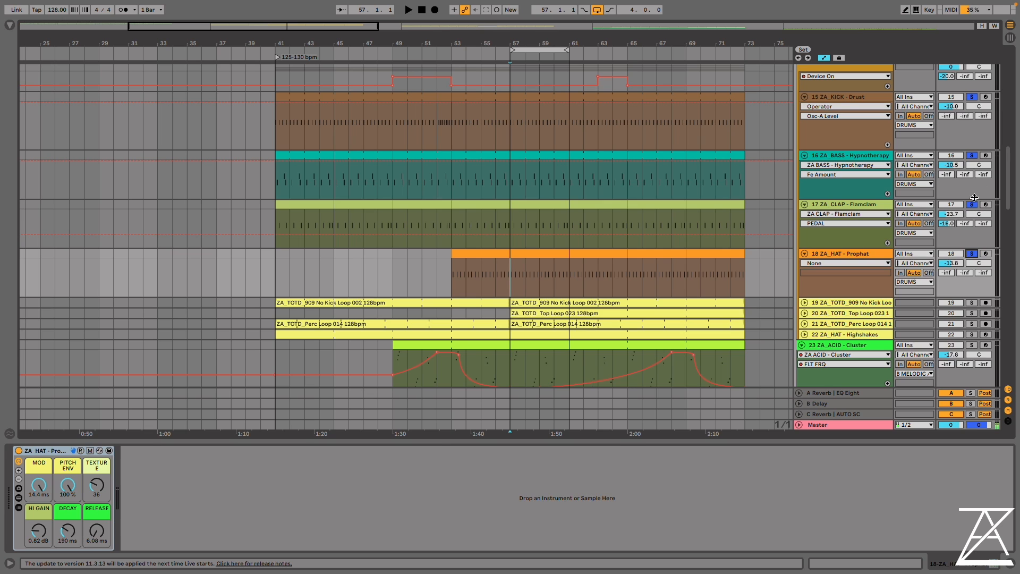
left_click(974, 198)
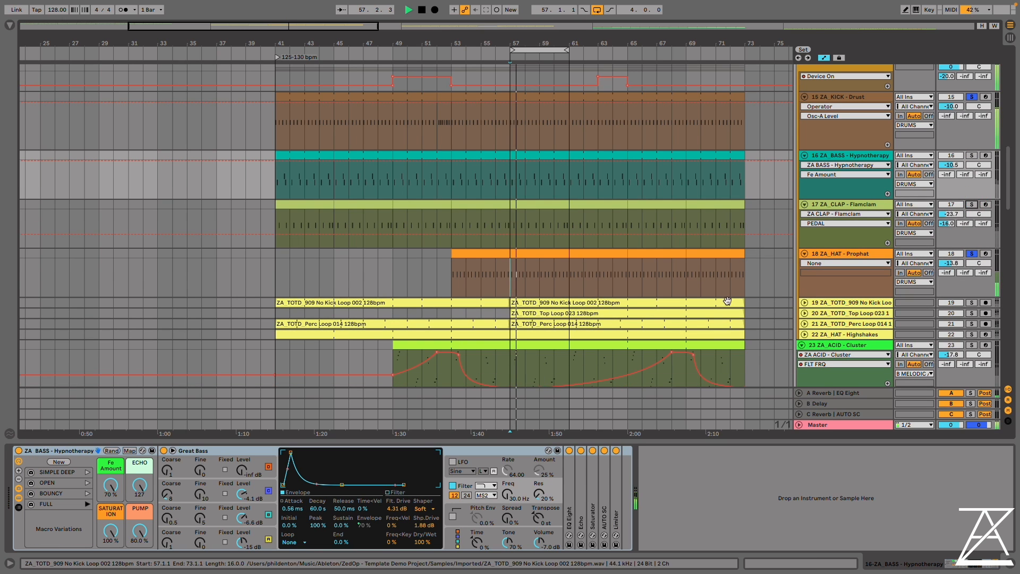
left_click(860, 255)
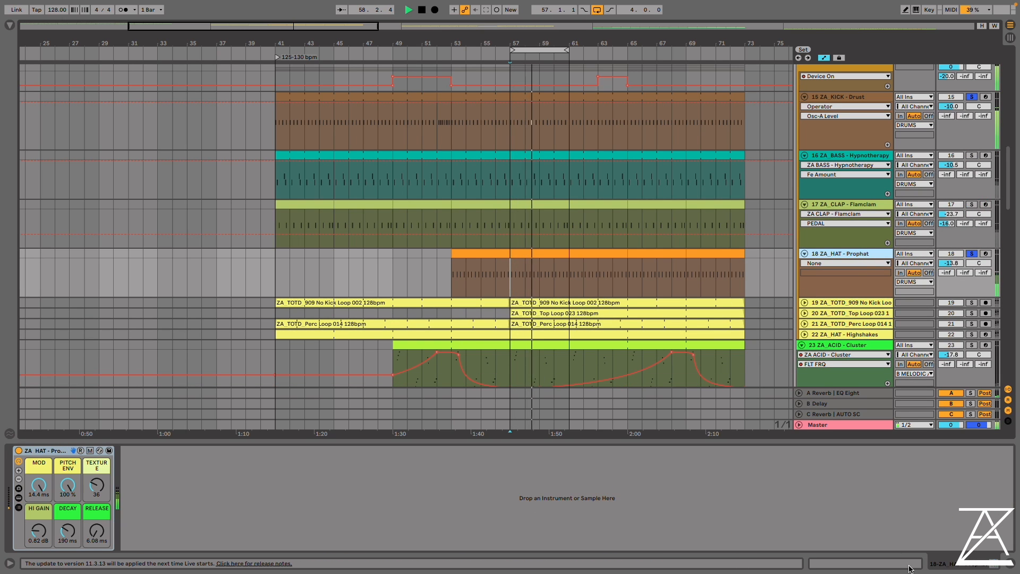
left_click(536, 253)
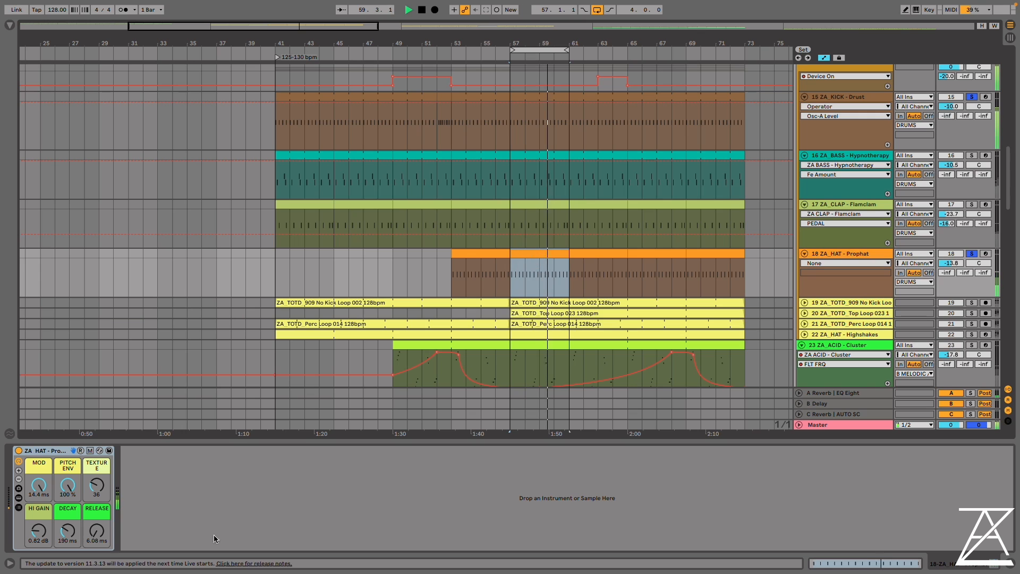
Set the Prophat hat macros Pitch Env to 32%, Texture to 127, Hi Gain to 3.46 dB, Decay to 893 ms and Release to 214 ms
left_click_drag(39, 485, 97, 463)
left_click_drag(97, 531, 96, 484)
left_click_drag(67, 530, 39, 516)
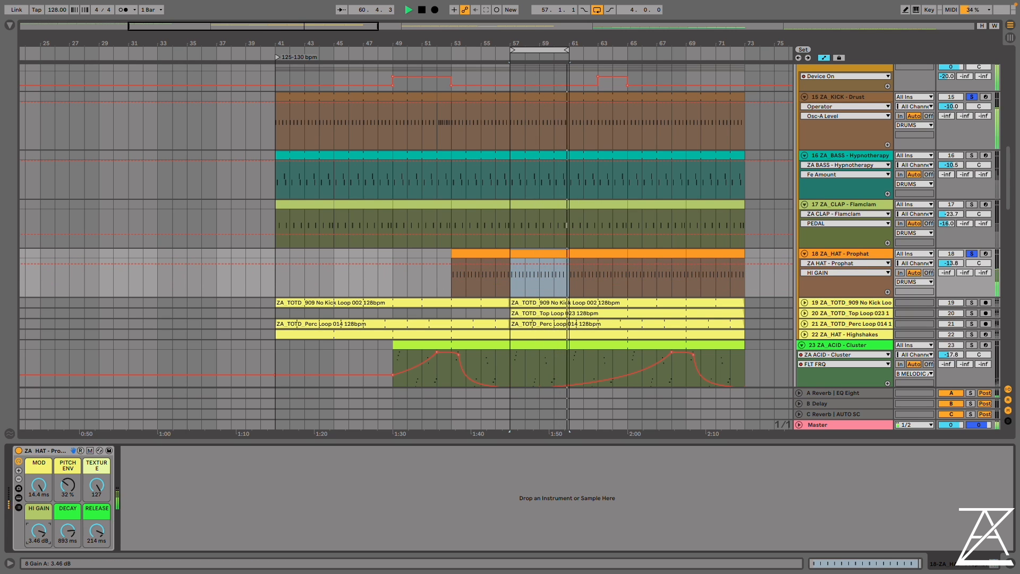
Show the hat rack's devices with Echo unfolded, and set Pitch Env to 100%, Mod to 1.00 ms and Texture to 0
left_click(18, 498)
double_click(121, 490)
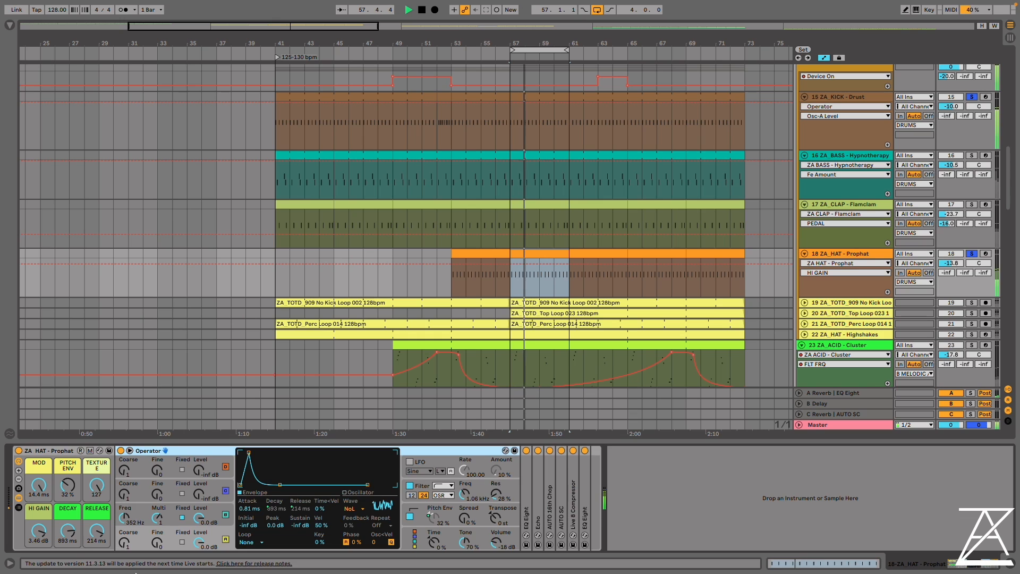
left_click_drag(67, 486, 67, 449)
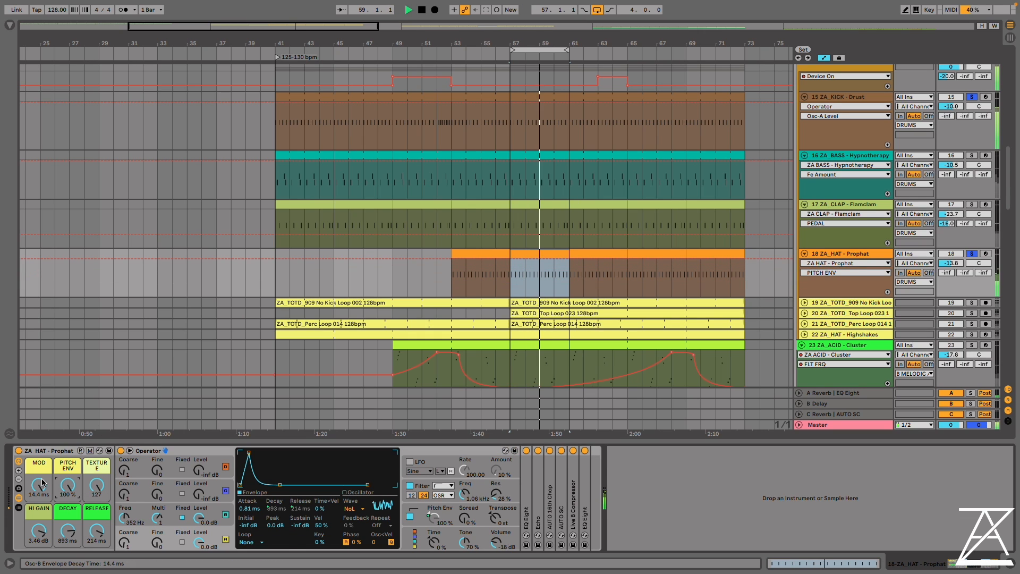
left_click_drag(38, 486, 39, 520)
left_click_drag(68, 486, 68, 542)
left_click_drag(68, 485, 97, 544)
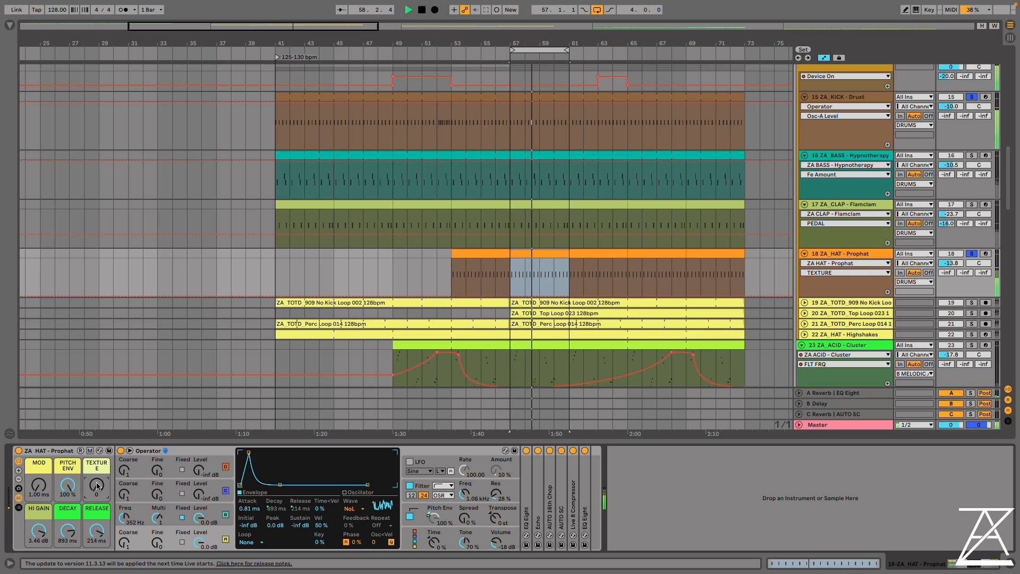
double_click(545, 497)
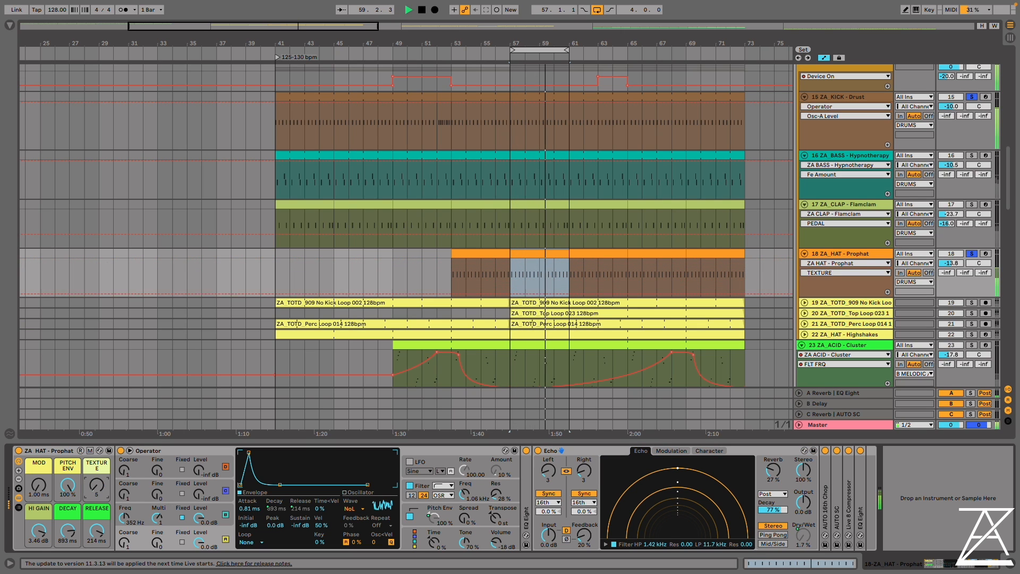
key("space")
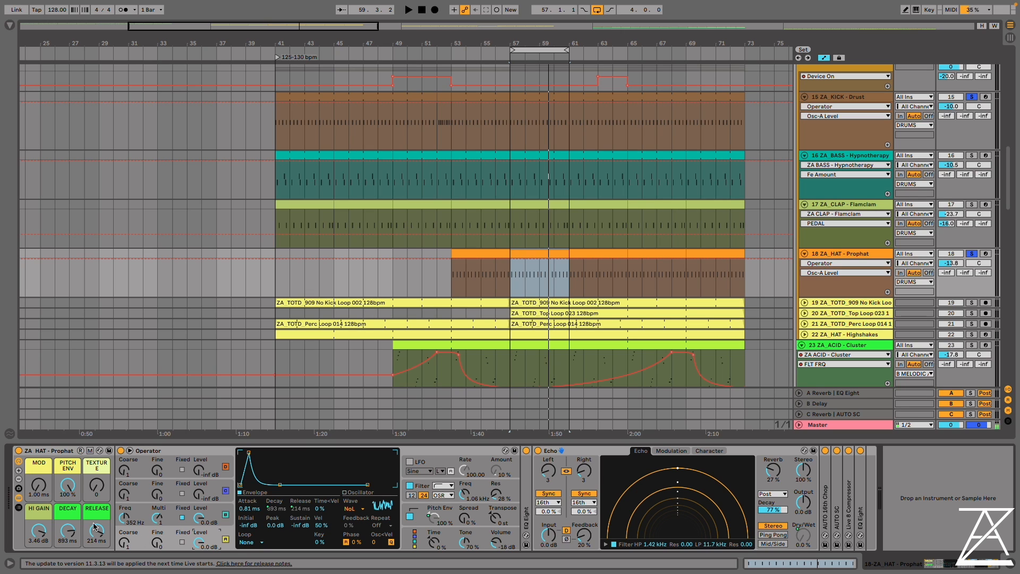
Set the hat's Mod macro to 3.31 ms and display Operator's pitch envelope settings
left_click_drag(36, 490, 36, 484)
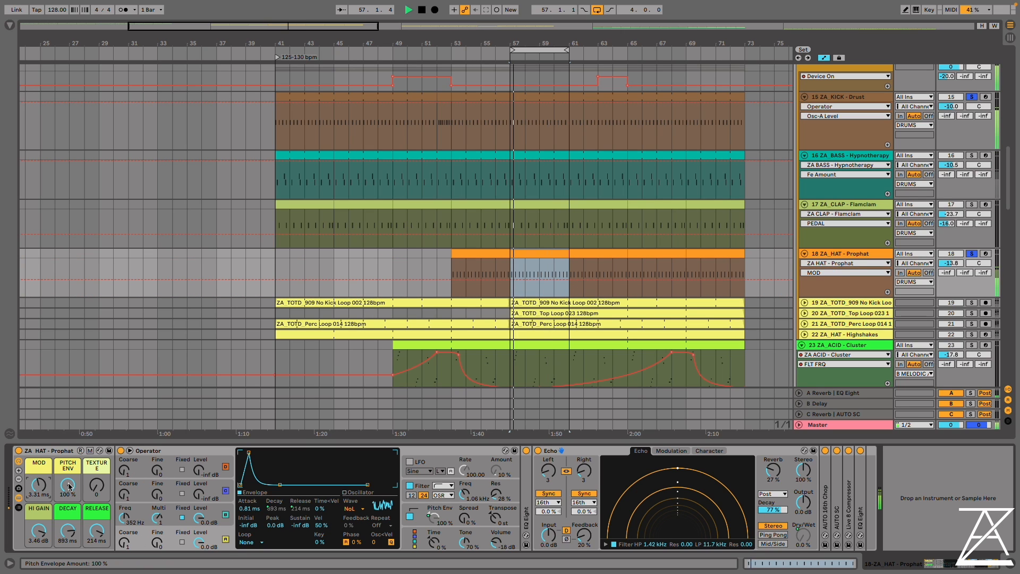
left_click(445, 516)
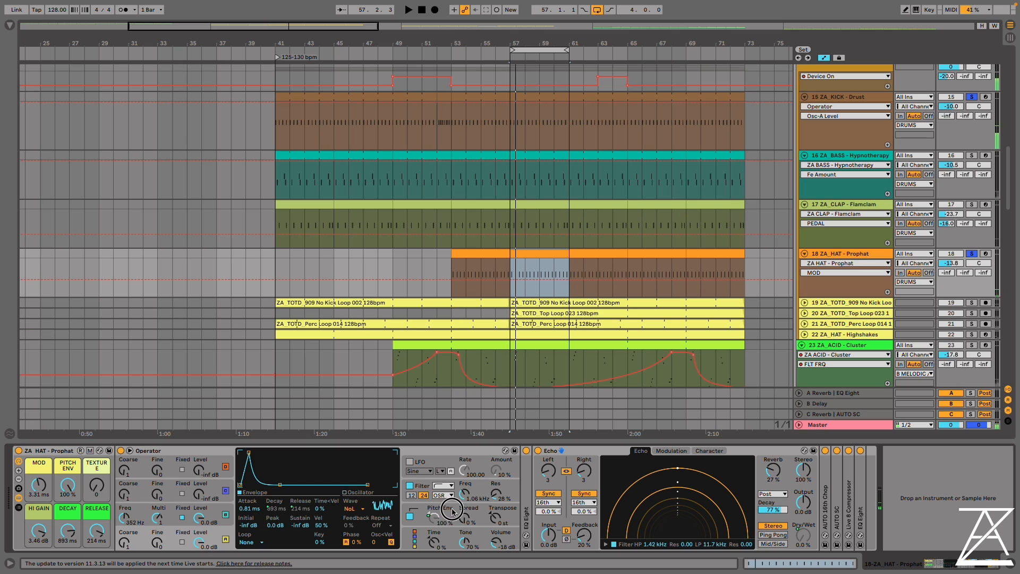
left_click(407, 513)
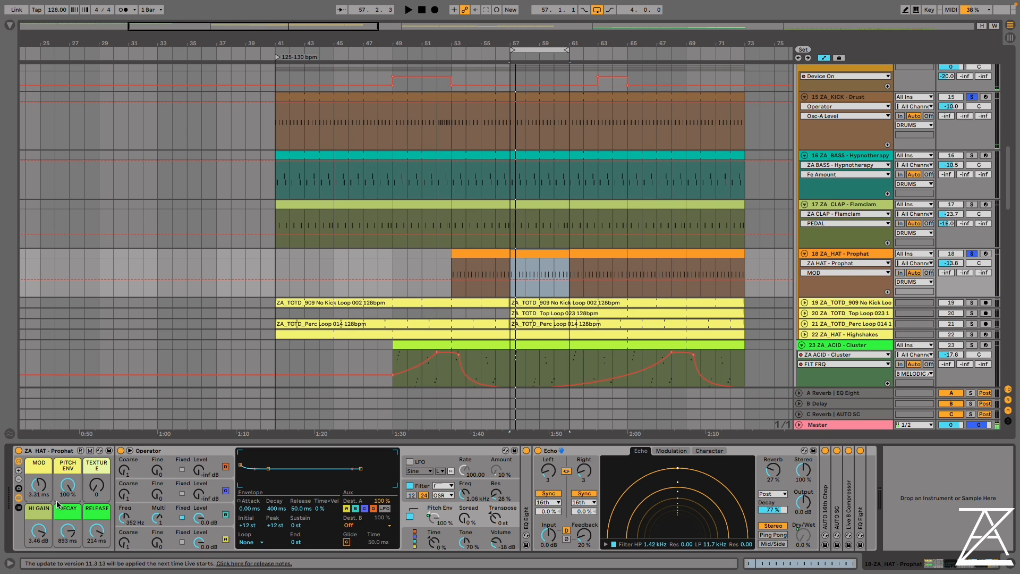
Play the hat loop, comparing the Mod macro at 4.34 ms and 1.04 ms
key("space")
mouse_move(67, 486)
left_mouse_down()
mouse_move(67, 532)
mouse_move(68, 486)
left_mouse_up()
key("space")
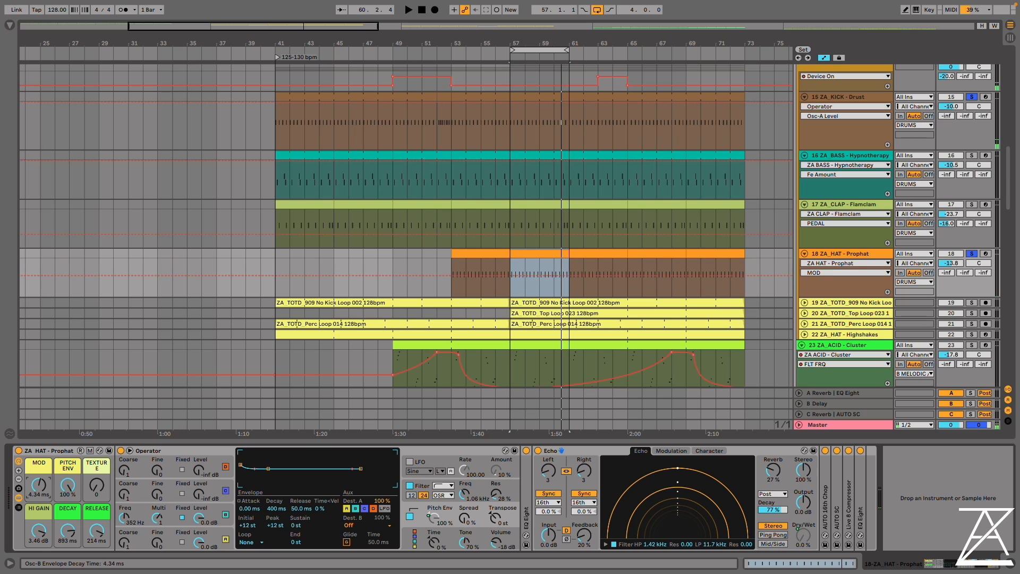
left_click_drag(39, 485, 39, 526)
key("space")
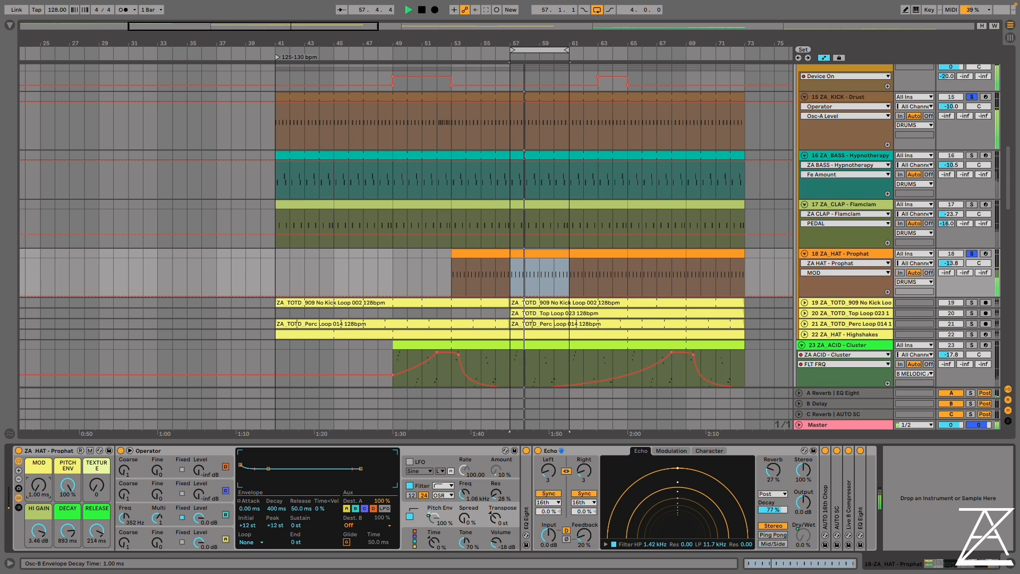
right_click(39, 484)
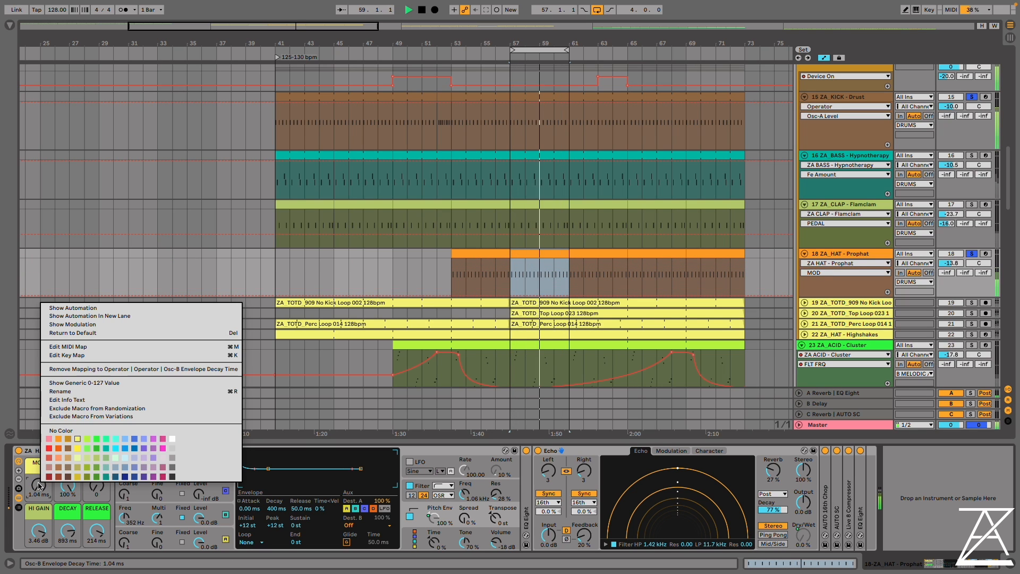
left_click(38, 487)
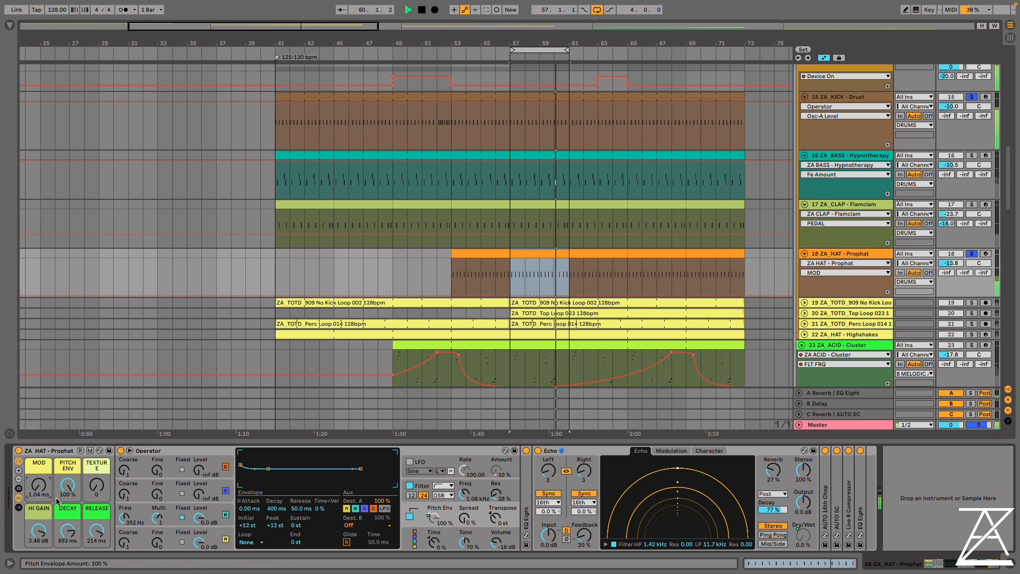
Set the hat's Mod macro to 14.4 ms and try Decay at 70.9 ms before raising it to 1.52 s
left_click_drag(67, 530, 69, 567)
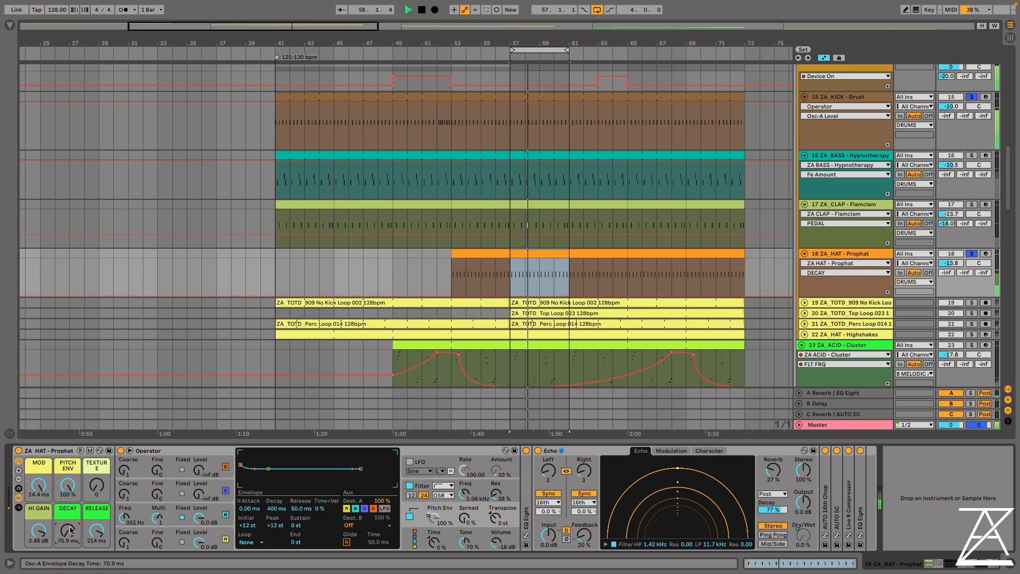
left_click_drag(70, 530, 69, 489)
key("space")
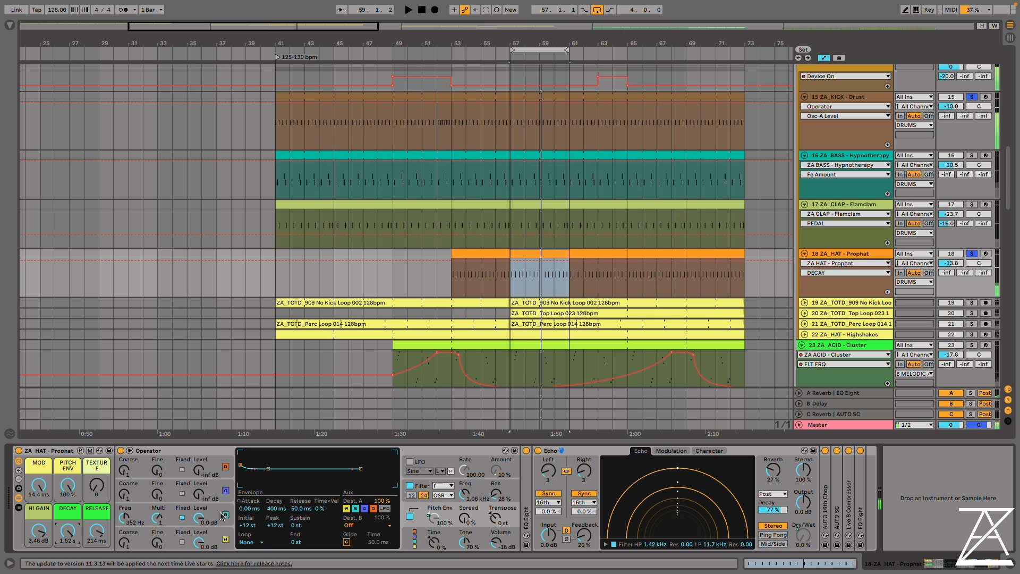
Switch Operator's oscillator B off and back on, and set the Texture macro to 117 with Echo folded
left_click(225, 516)
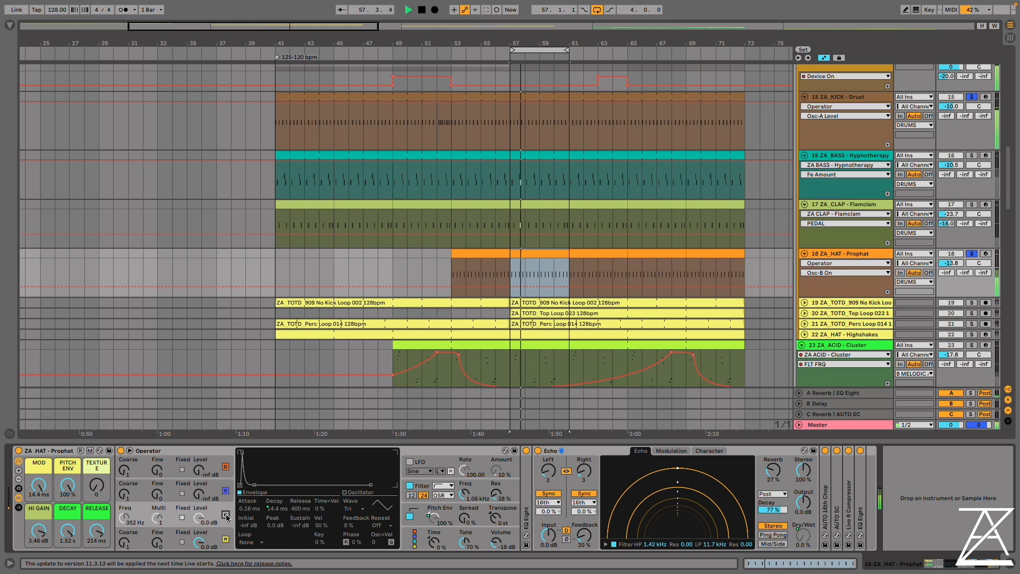
left_click(226, 515)
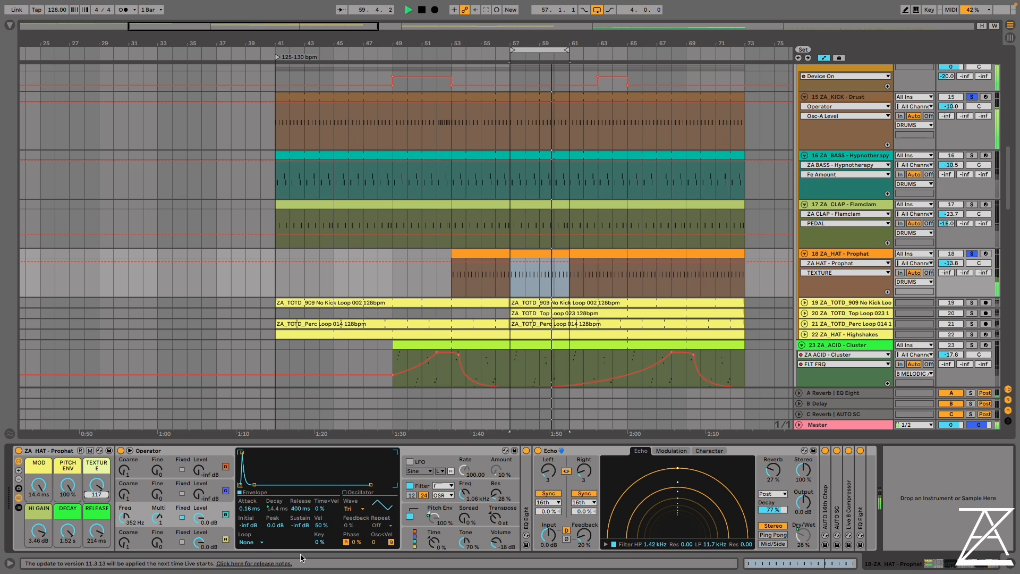
double_click(588, 449)
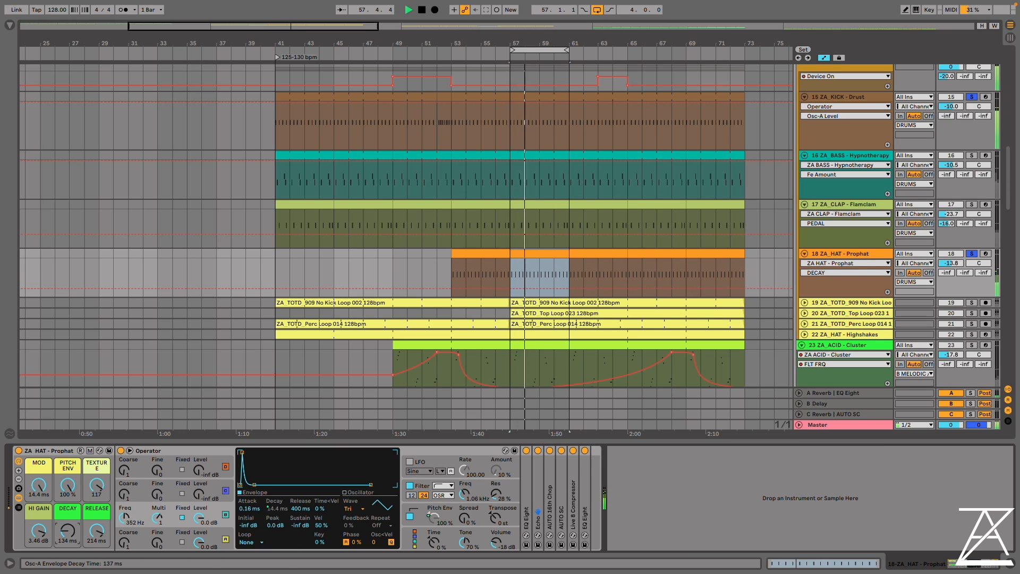
Show oscillator A's envelope, try short Decay and Release values, and raise Decay to 1.01 s and Release to 345 ms
left_click(157, 541)
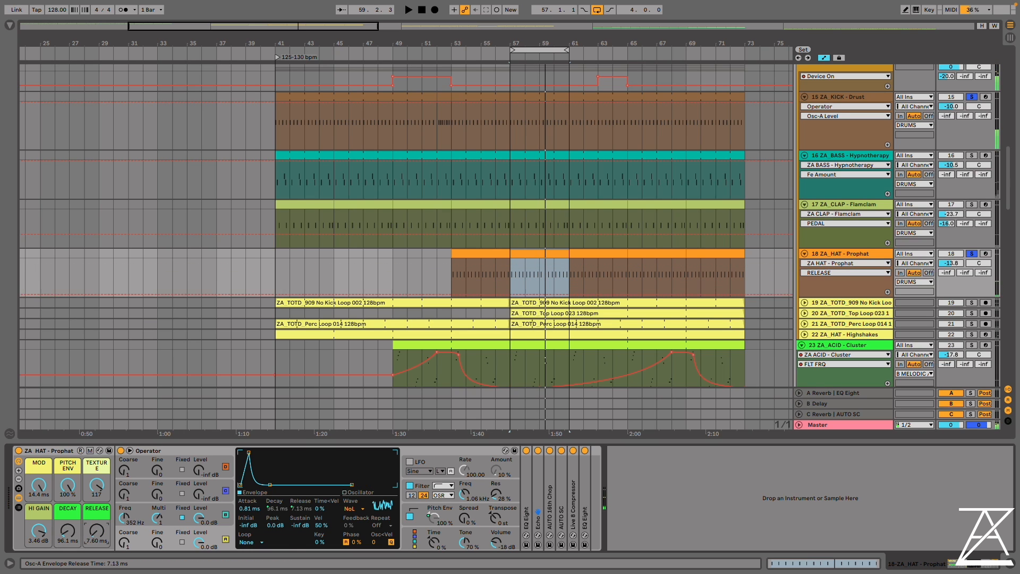
left_click_drag(97, 531, 97, 519)
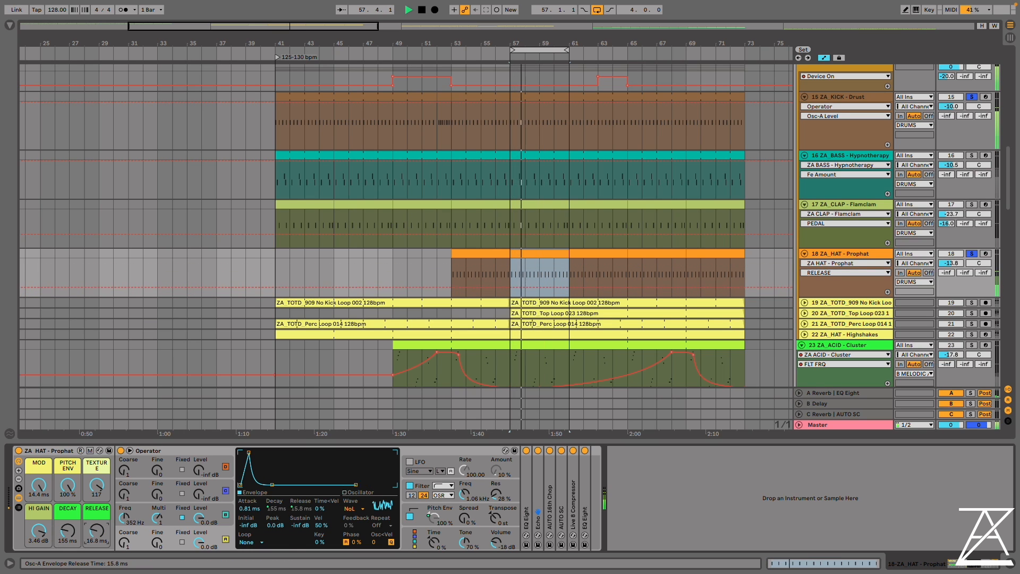
left_click(72, 513)
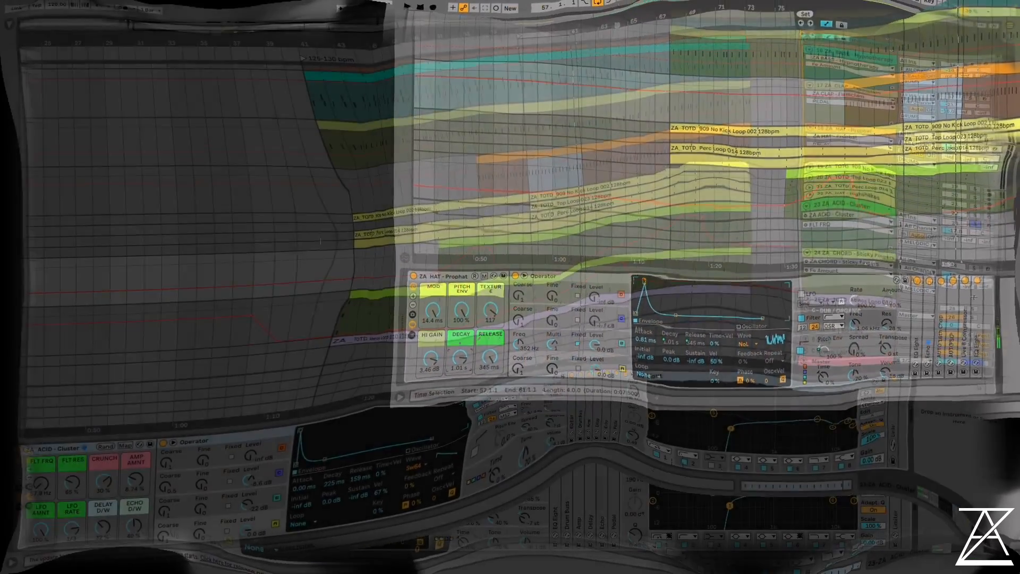
Select and solo the ZA_ACID - Cluster track and play it from bar 57
left_click(842, 247)
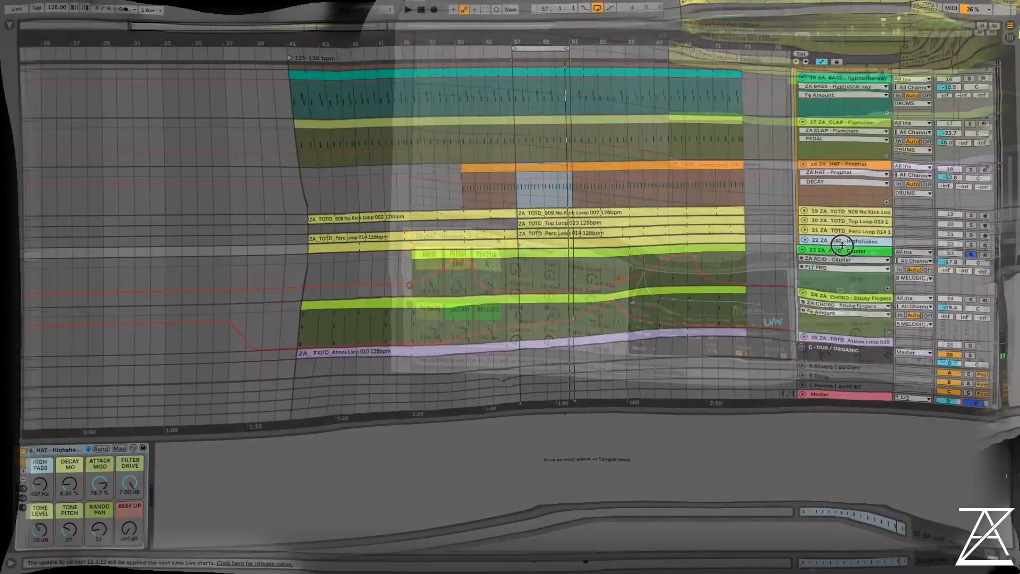
left_click(843, 262)
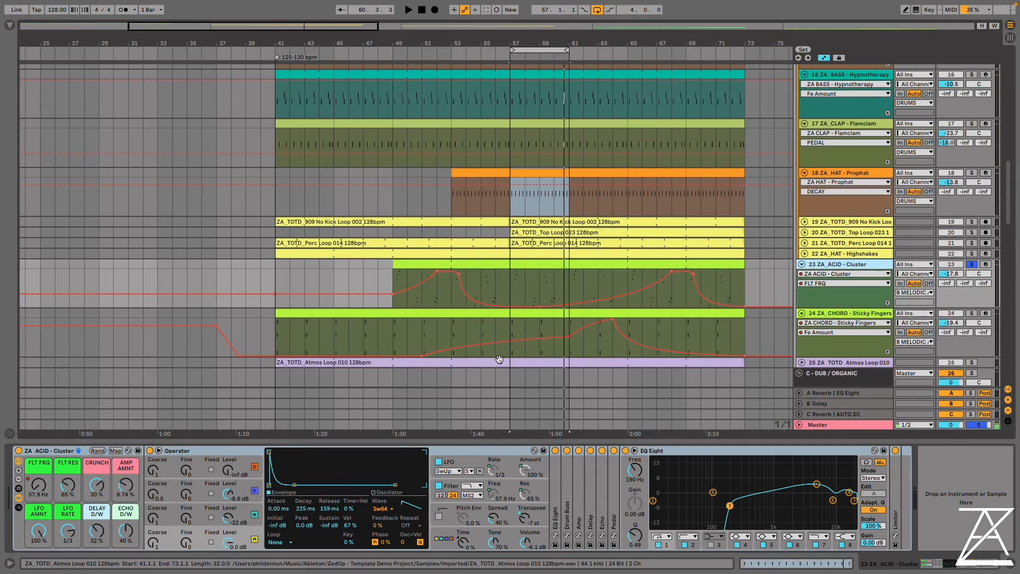
left_click(513, 285)
key("space")
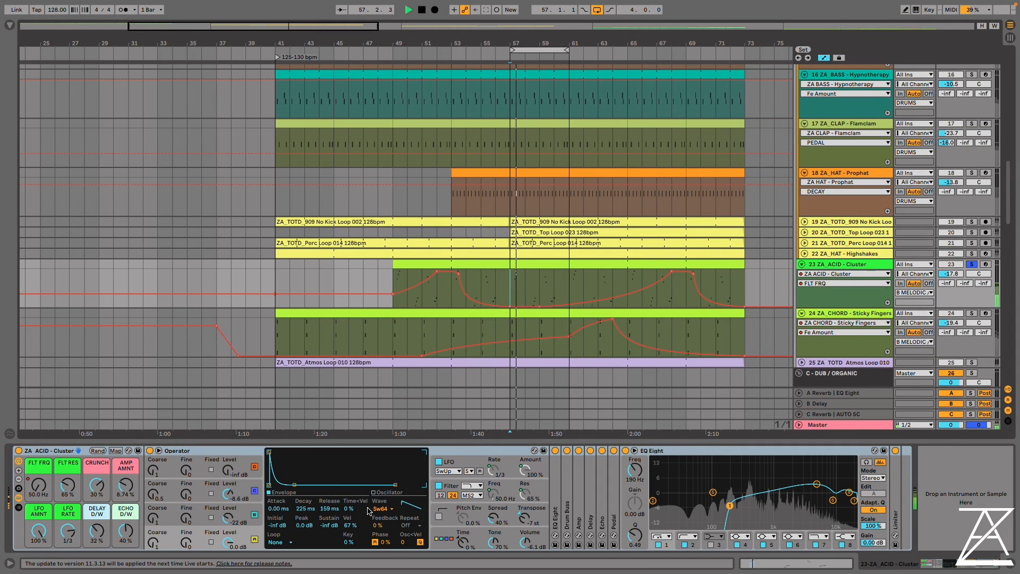
Play the acid track's filter frequency sweep from bar 65, and place the insert marker at bar 67
left_click(440, 300)
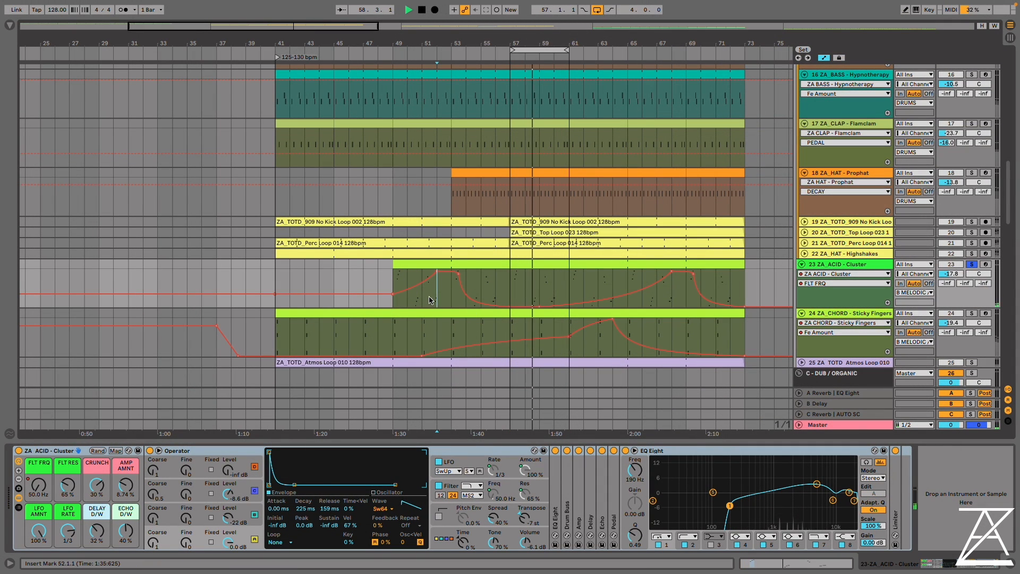
left_click(627, 283)
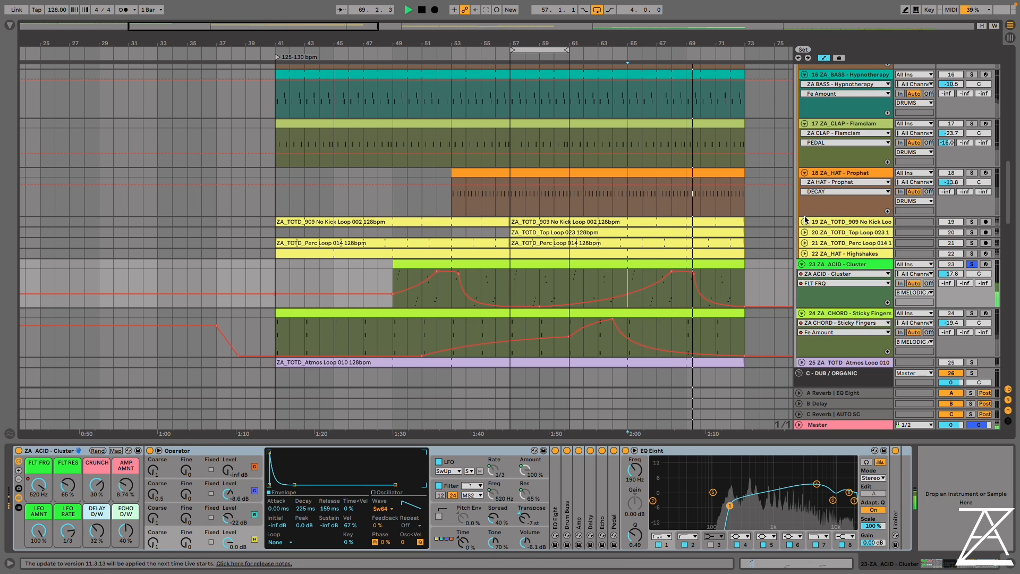
key("space")
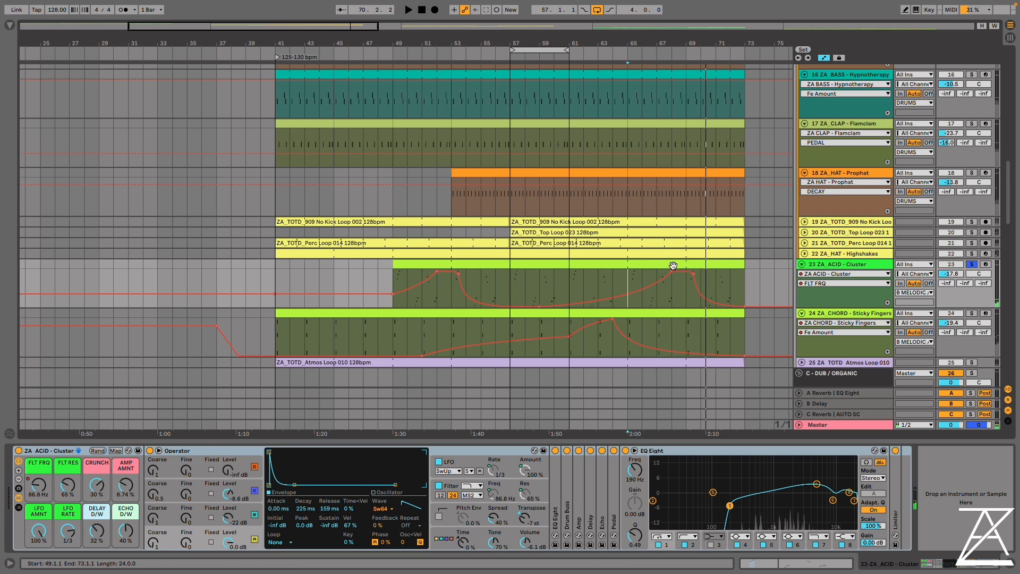
left_click(673, 265)
left_click(654, 305)
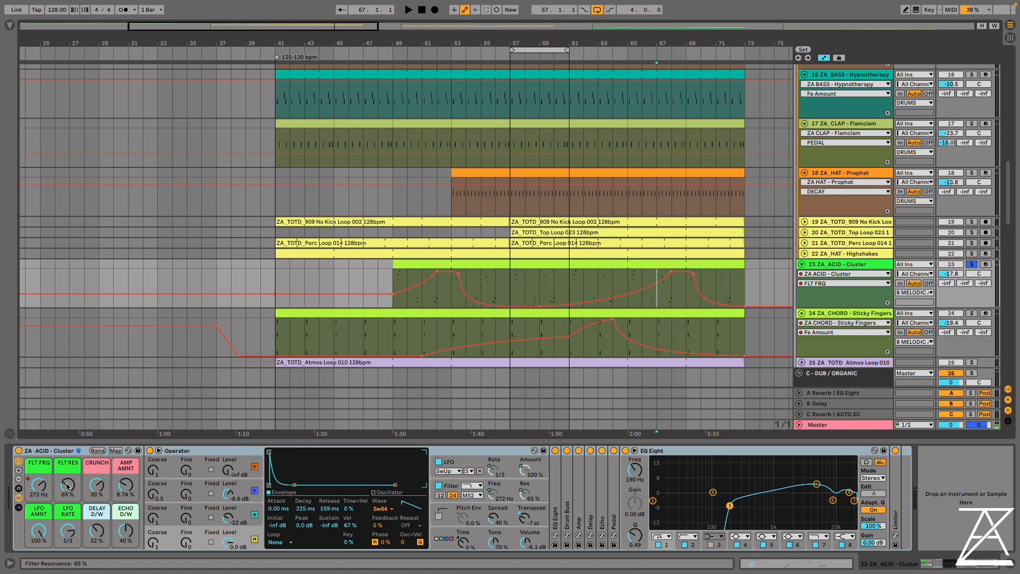
Open the acid clip's notes and examine the low note group around position 1.4.2
double_click(528, 264)
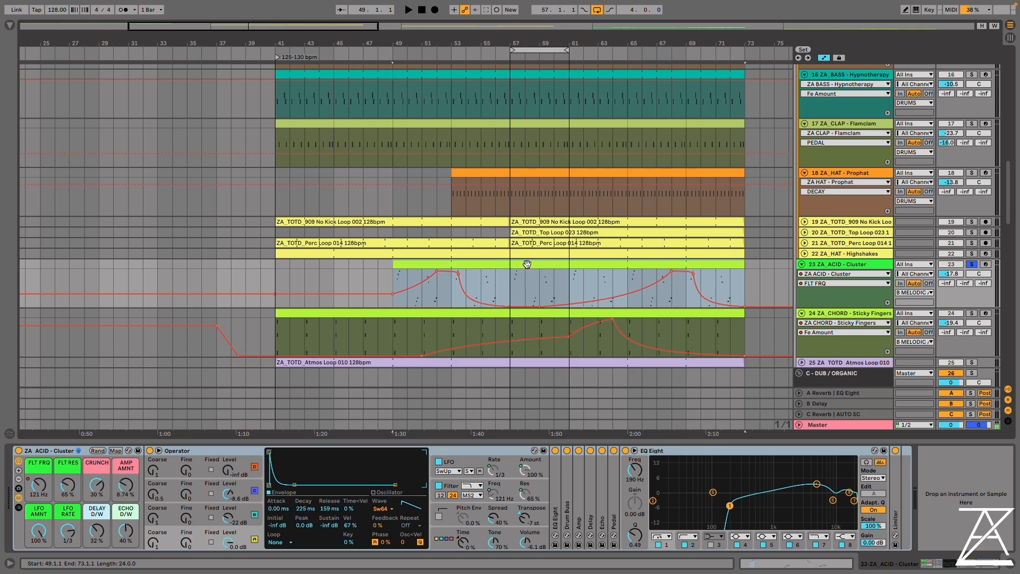
scroll(346, 402, "down", 5)
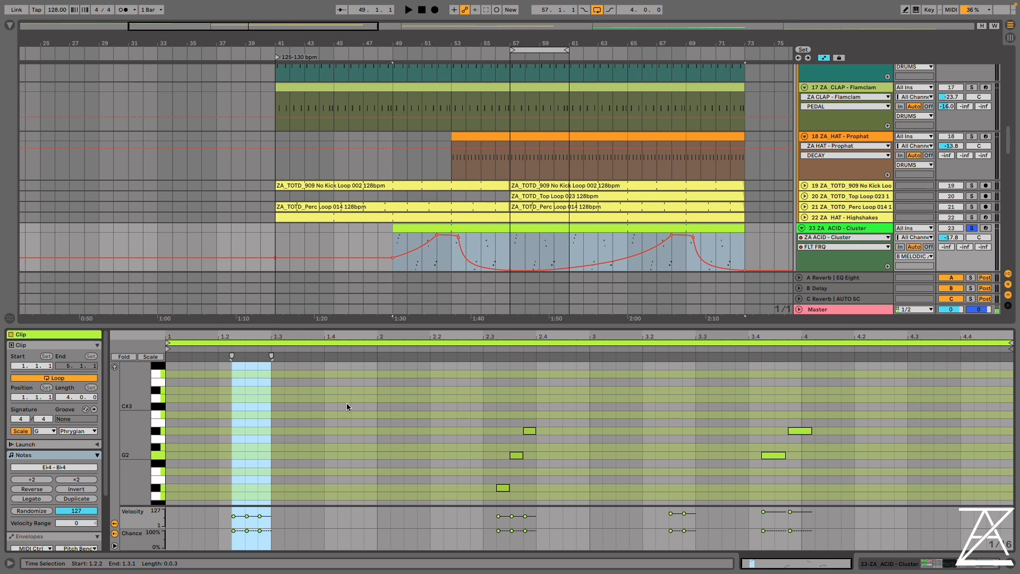
left_click_drag(469, 415, 348, 462)
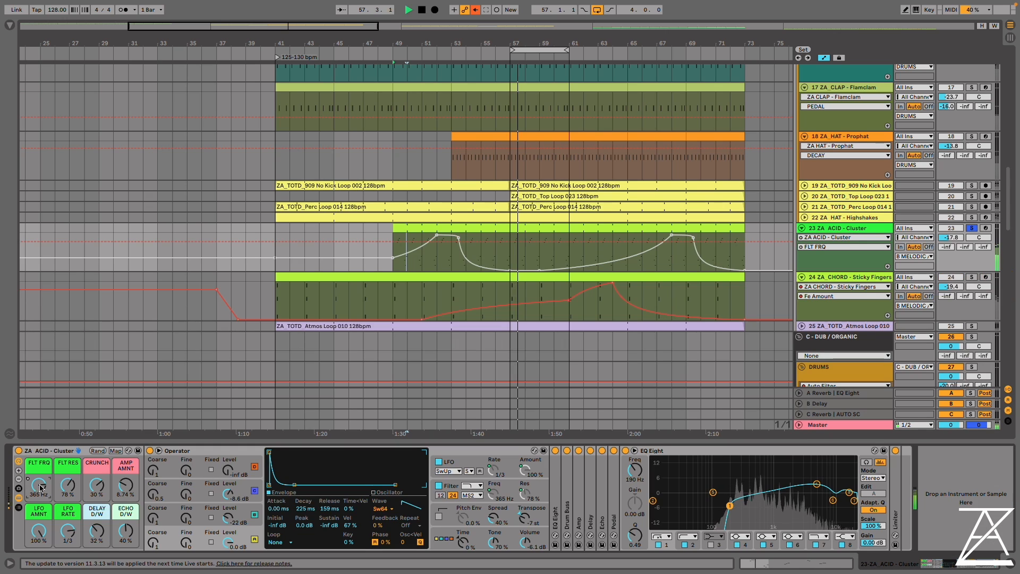
Play the acid loop and set FLT RES to 93%, CRUNCH to 40% and AMP AMNT to 27.6%
left_click(67, 484)
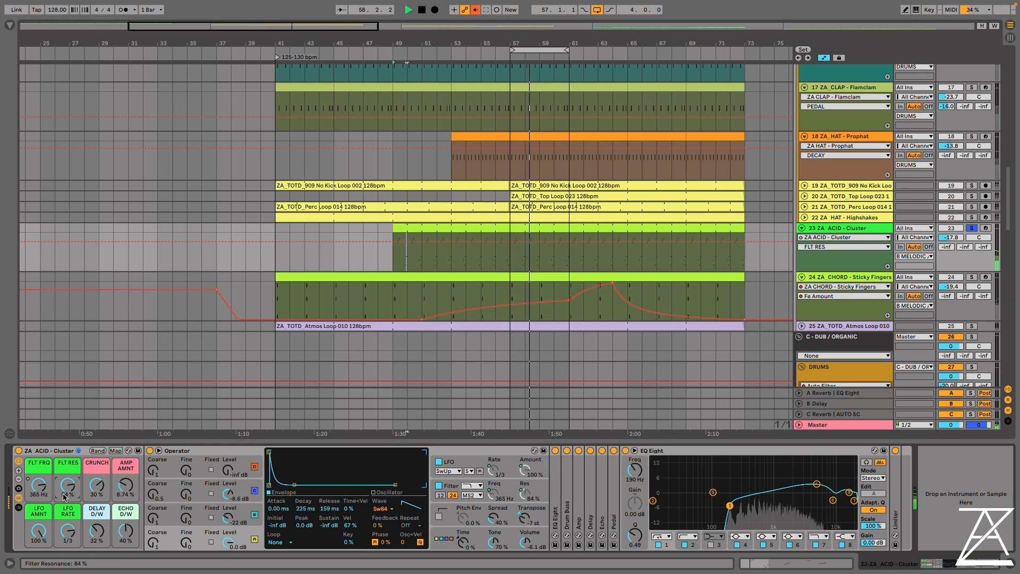
left_click_drag(126, 484, 125, 466)
left_click_drag(68, 485, 68, 476)
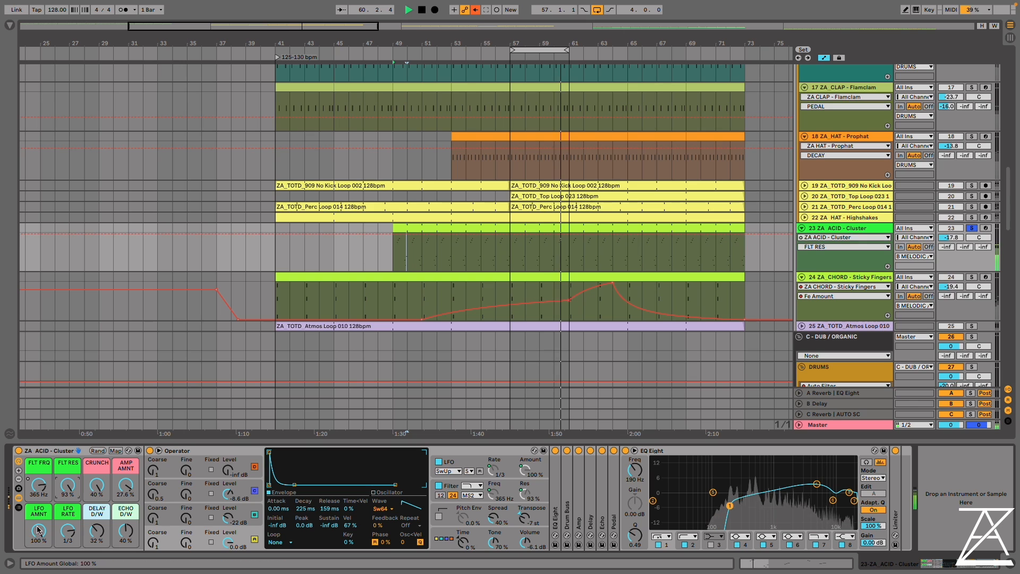
Set the acid rack's LFO AMNT to 75%, ECHO D/W to 24% and DELAY D/W to 25%
left_click_drag(38, 529, 37, 556)
left_click_drag(126, 530, 96, 536)
left_click(97, 530)
Raise the acid rack's FLT FRQ to 641 Hz and LFO AMNT to 79%, keeping CRUNCH at 40%
left_click(38, 485)
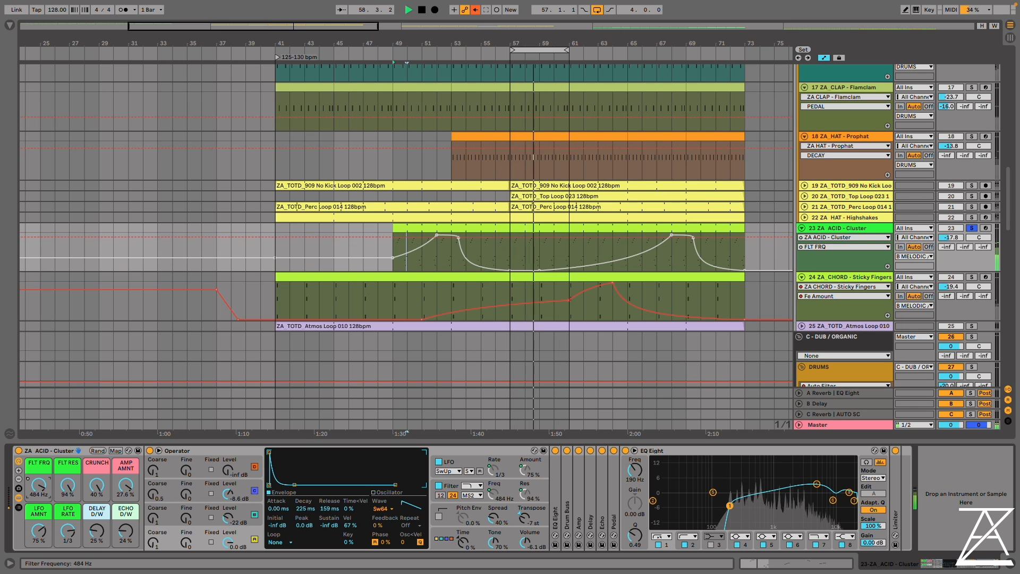
left_click_drag(38, 484, 38, 443)
left_click_drag(39, 530, 38, 526)
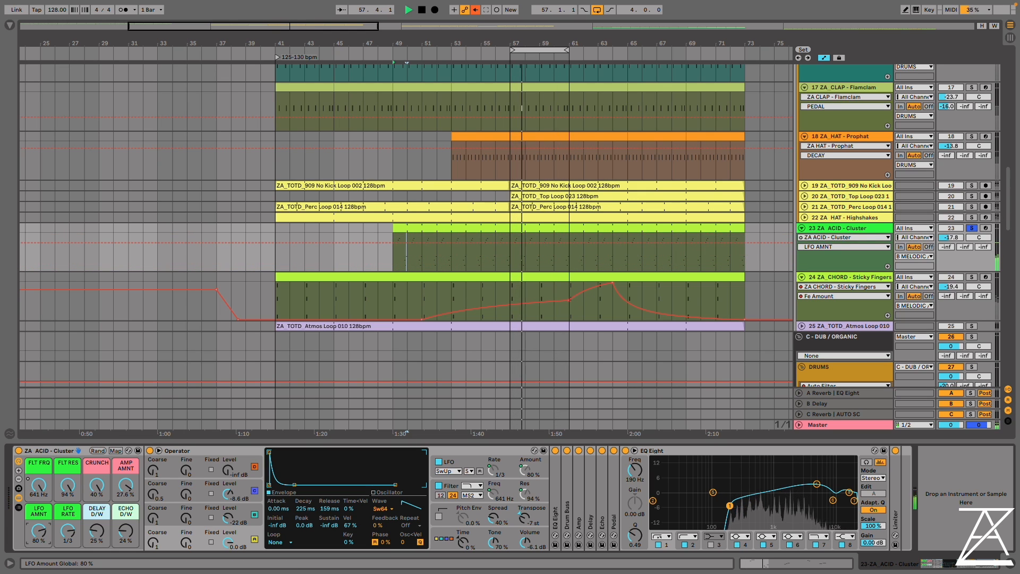
mouse_move(96, 485)
left_mouse_down()
mouse_move(96, 517)
mouse_move(96, 485)
left_mouse_up()
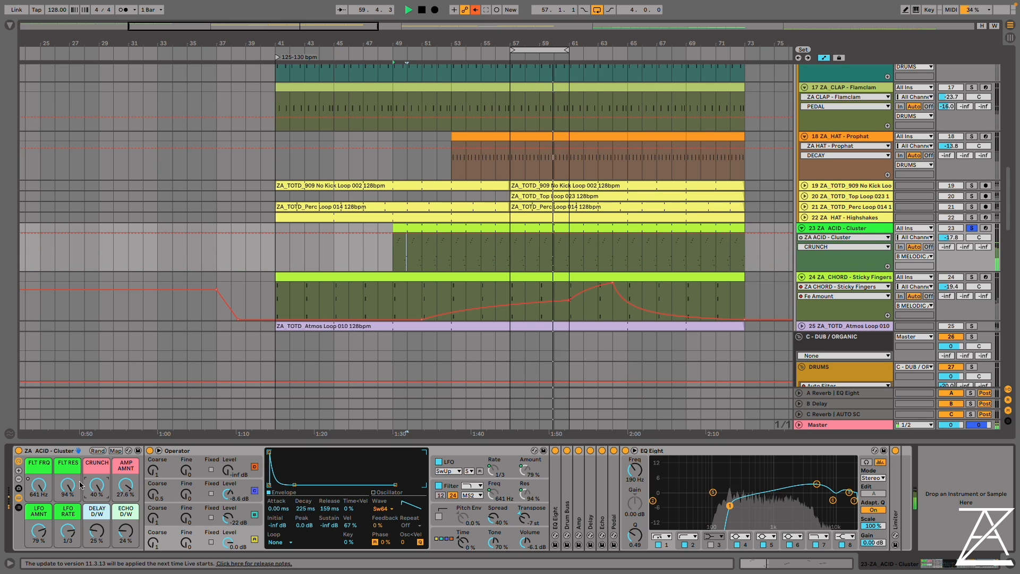
Stop playback and lower the acid rack's FLT FRQ to 373 Hz
left_click(72, 487)
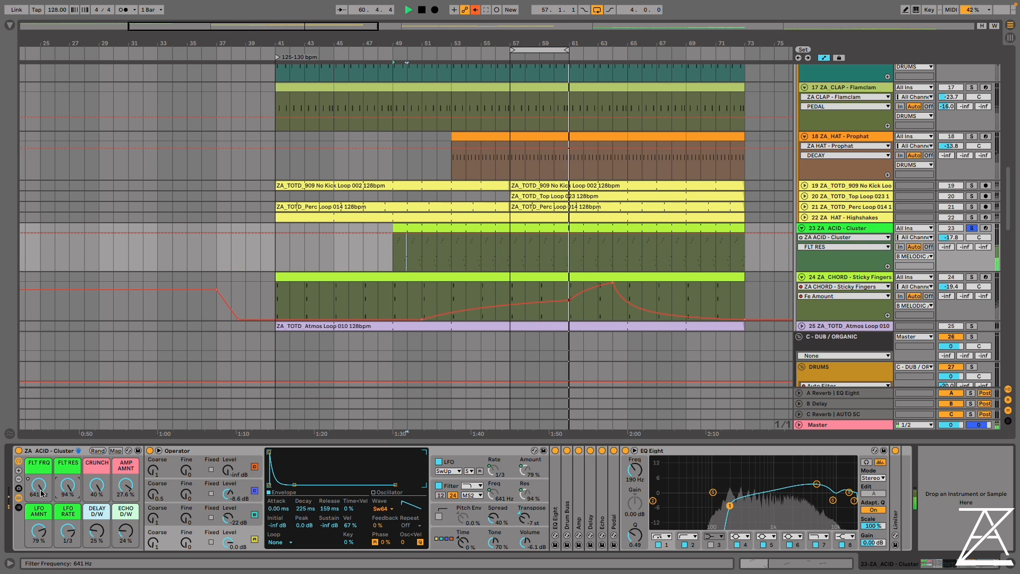
key("space")
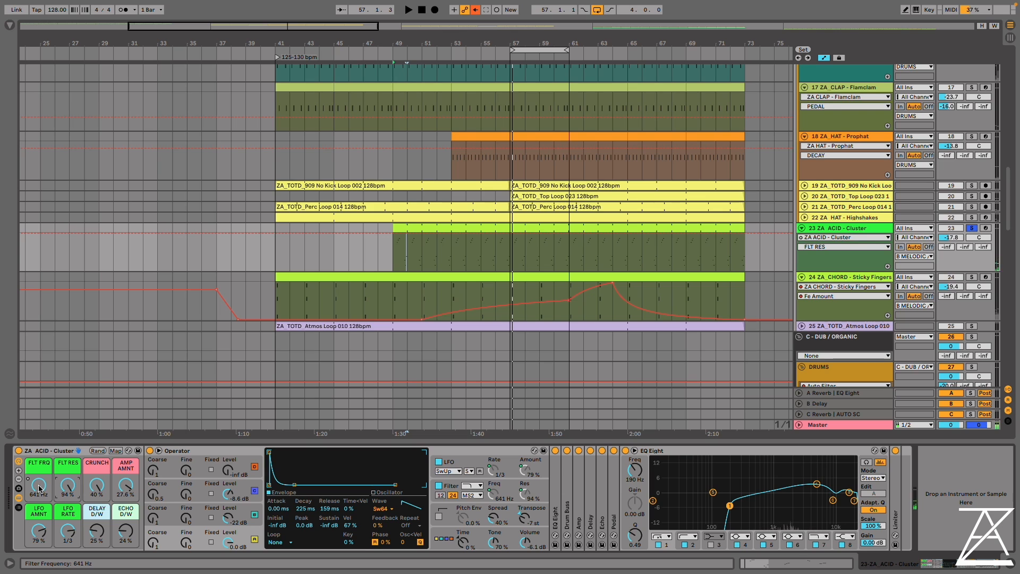
left_click_drag(39, 487, 38, 504)
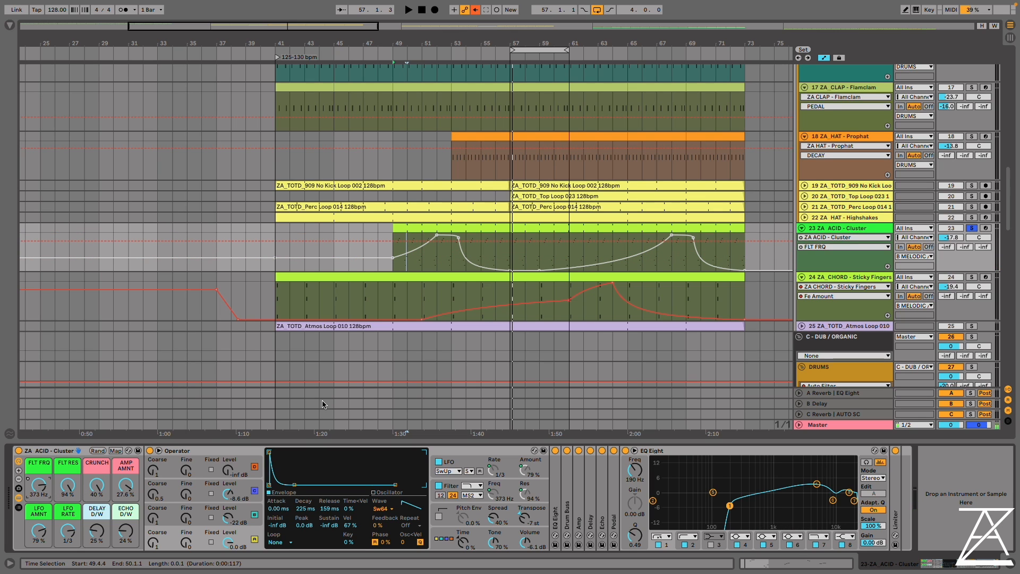
Expand Drum Buss and Amp in the acid chain, set AMP AMNT to 30%, and play the loop
right_click(96, 487)
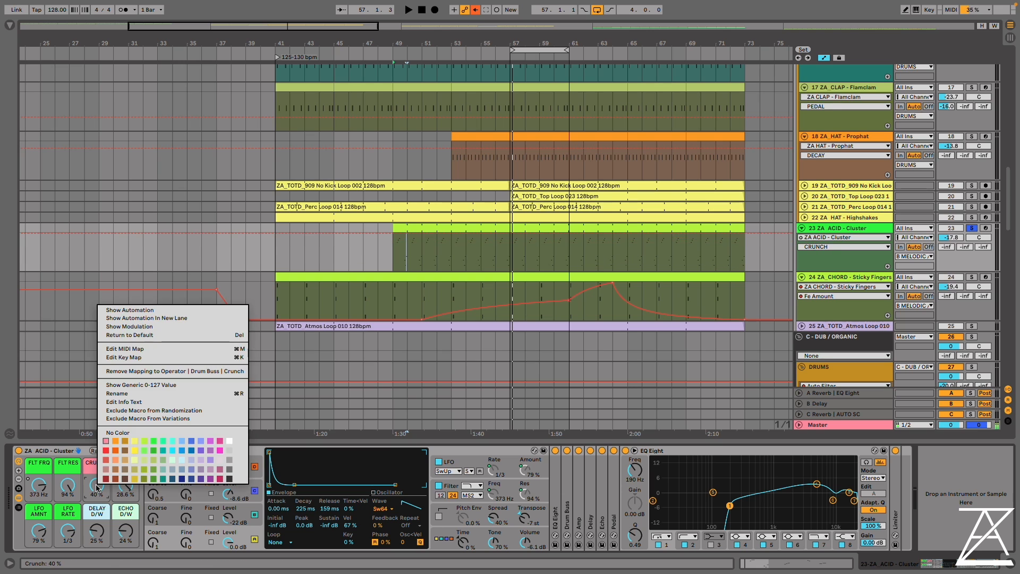
left_click(99, 489)
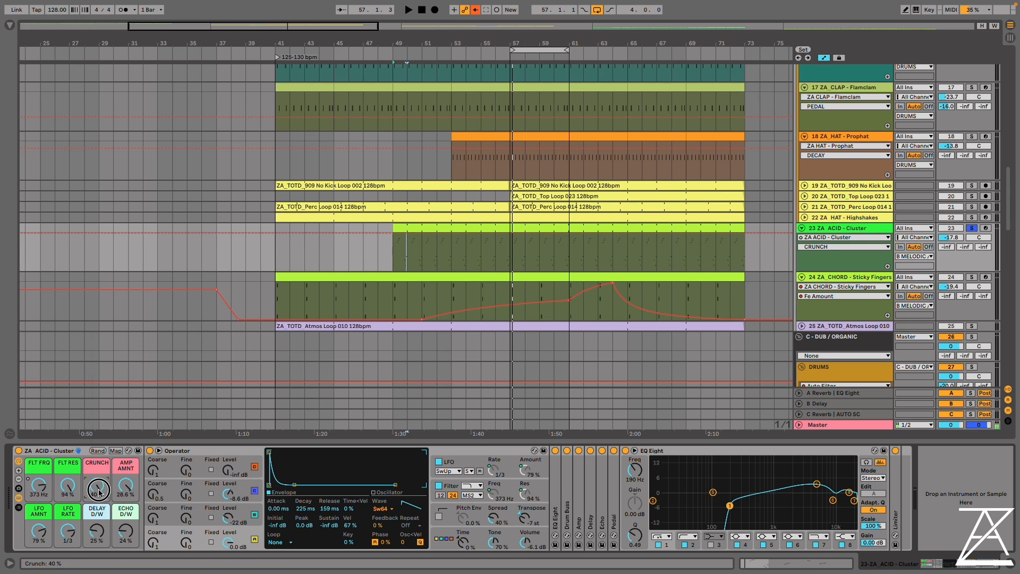
double_click(567, 495)
double_click(720, 485)
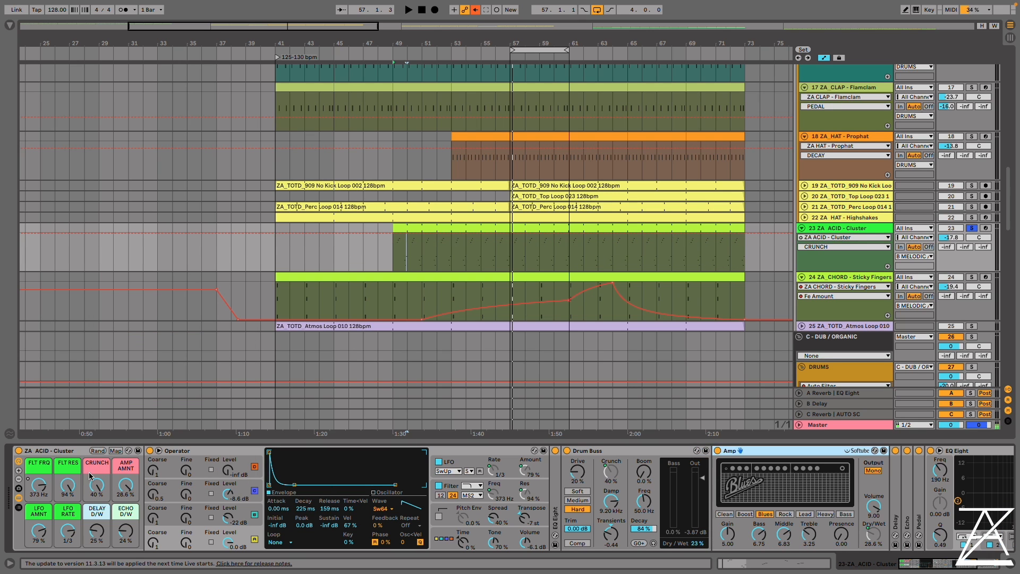
left_click_drag(121, 490, 121, 488)
key("space")
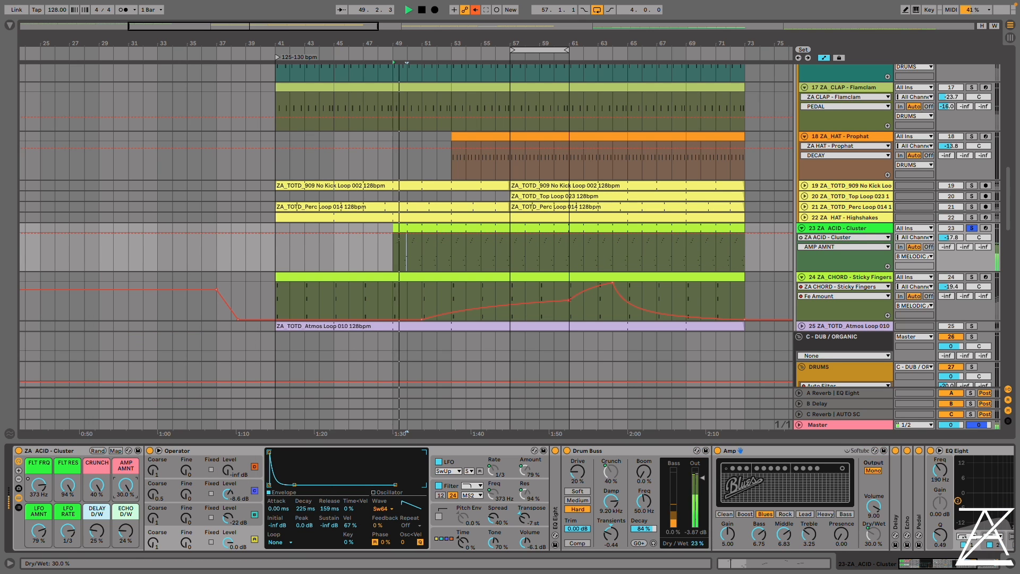
left_click(88, 485)
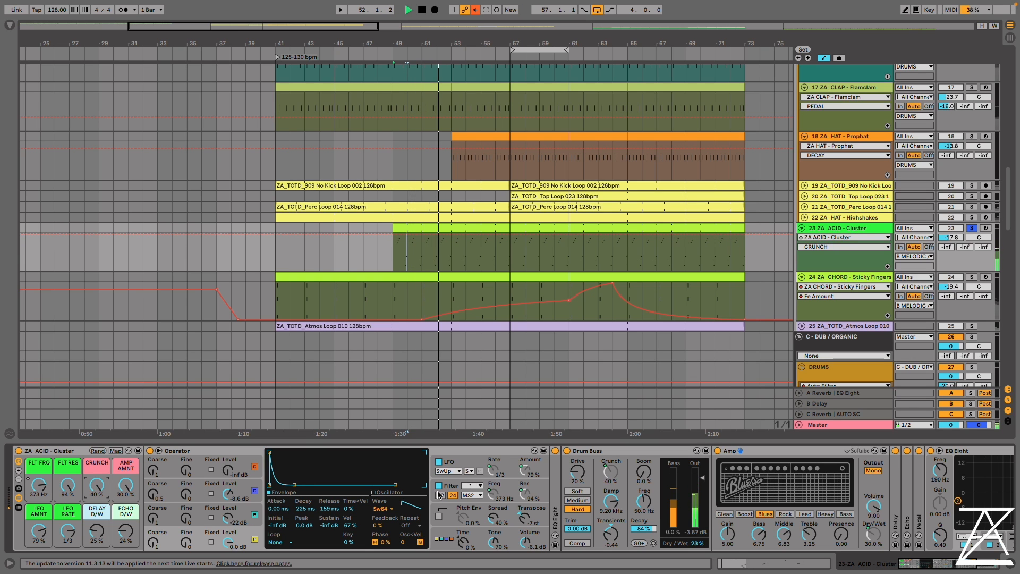
Solo the Drust kick, Prophat hat and Flamclam clap tracks alongside the acid
scroll(468, 182, "up", 4)
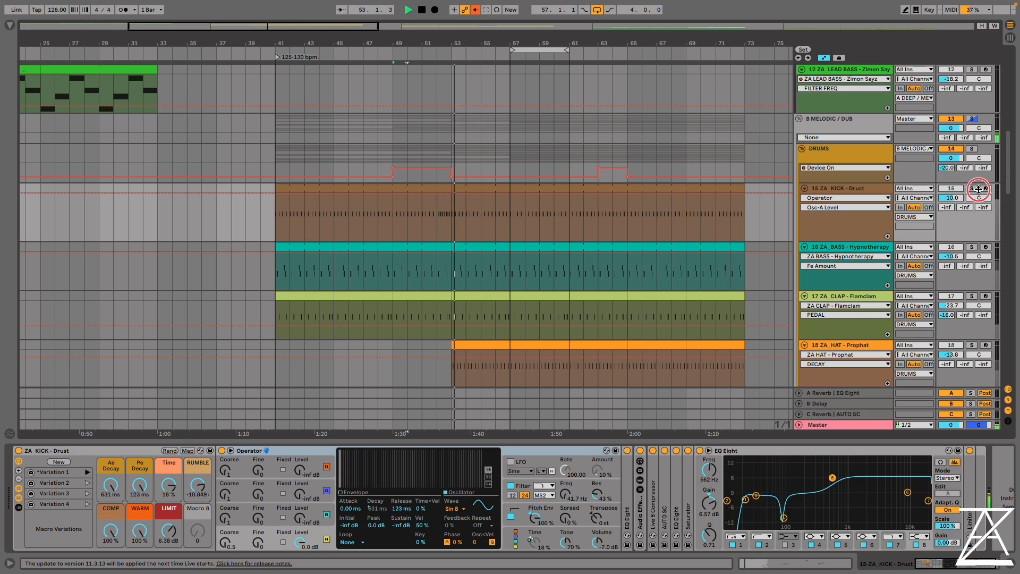
left_click(975, 192)
left_click(972, 345, "super")
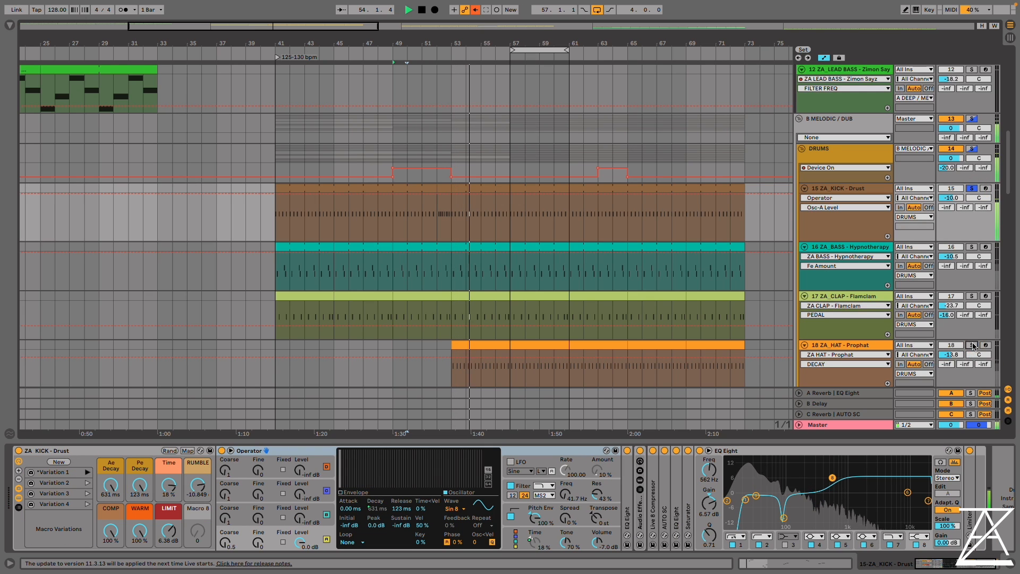
left_click(972, 297, "super")
Shorten the hat's DECAY to 186 ms and RELEASE to 6.08 ms, and set the clap's DECAY to 57 and SATURATION to 0.79%
scroll(903, 239, "down", 5)
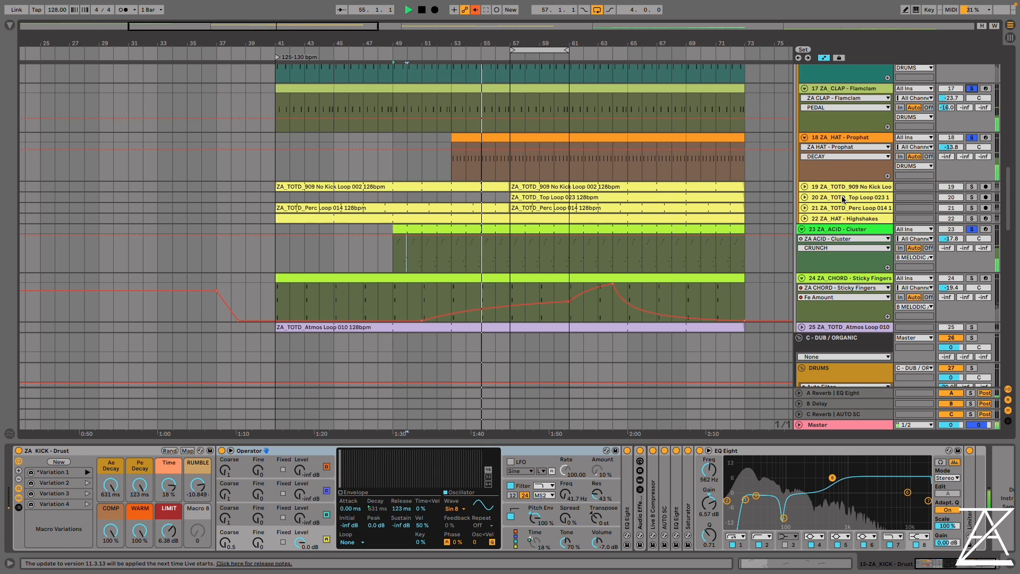
left_click(863, 137)
left_click_drag(96, 530, 96, 552)
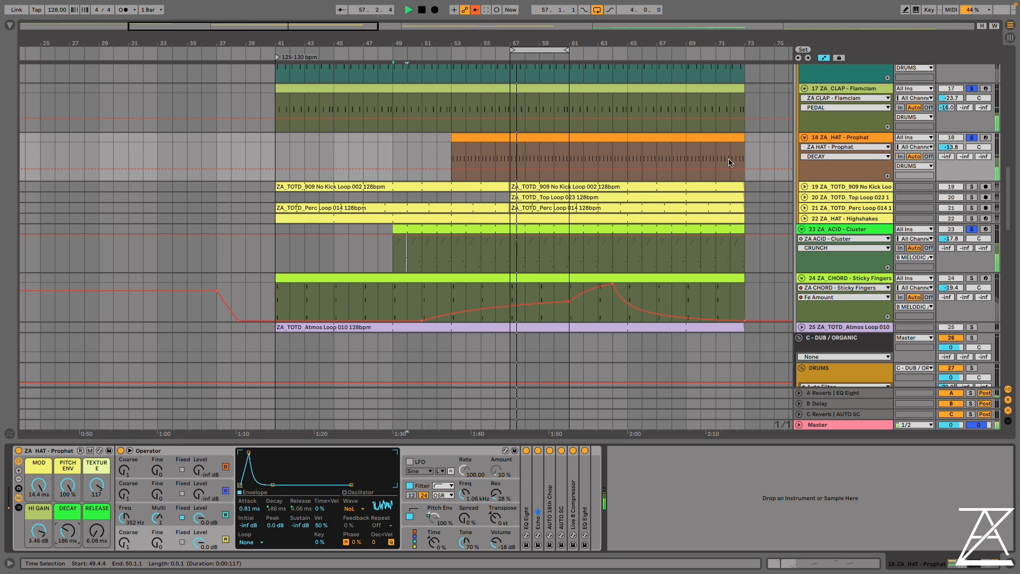
left_click(844, 89)
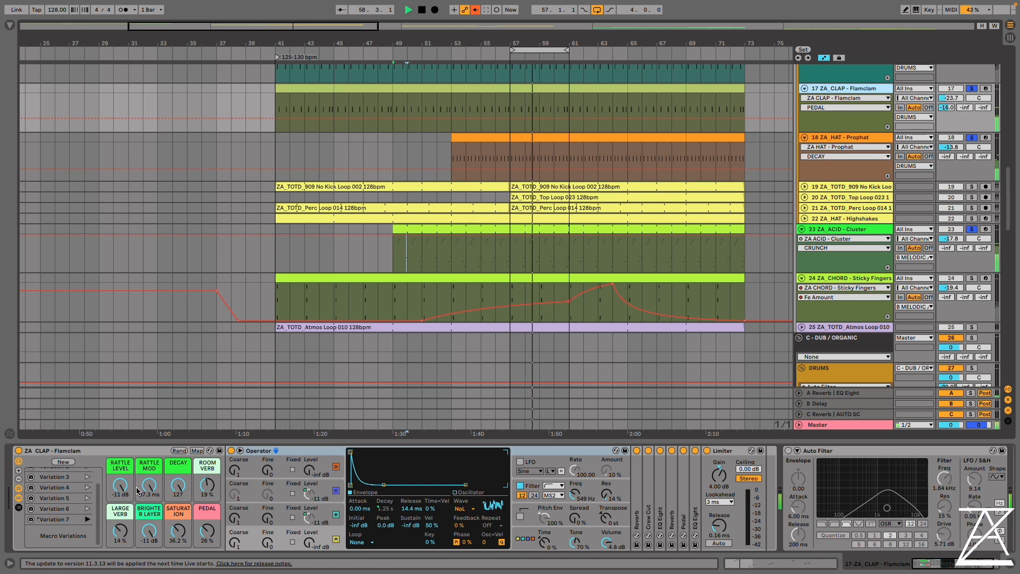
left_click_drag(178, 484, 178, 552)
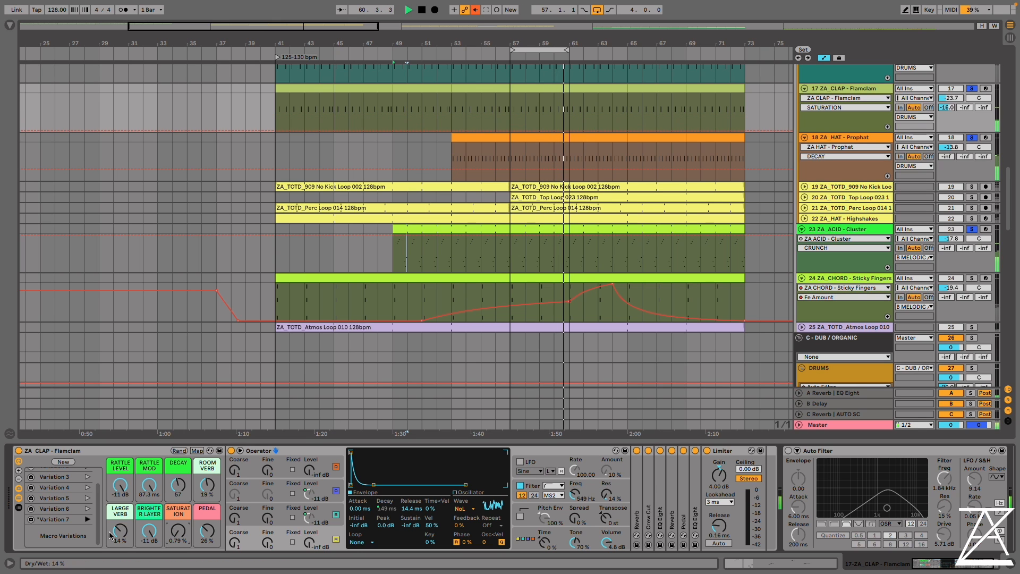
Raise the acid track's volume to -11.4 and set FLT FRQ to 174 Hz, CRUNCH to 10% and AMP AMNT to 0%
scroll(721, 177, "down", 4)
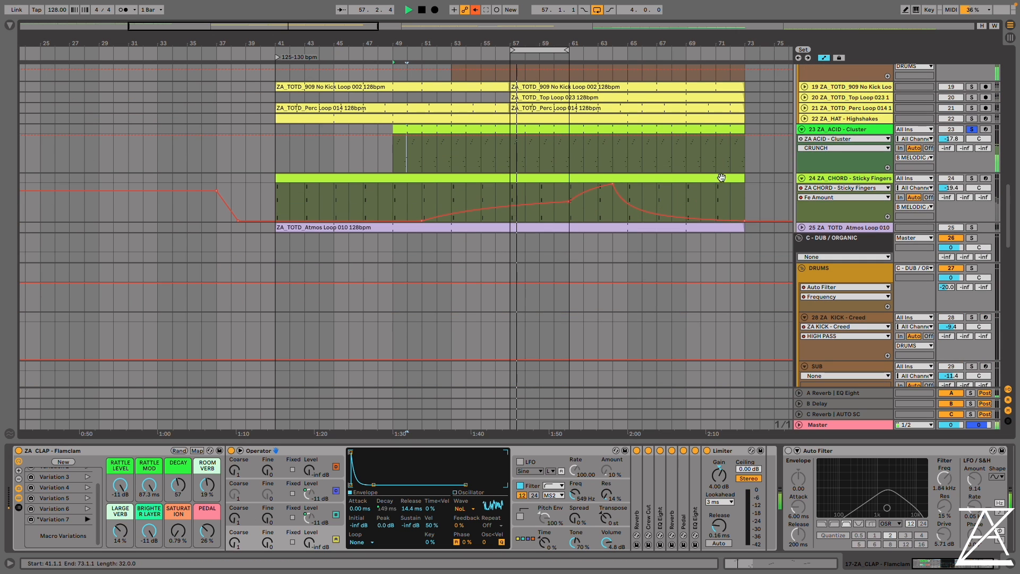
left_click(872, 130)
left_click_drag(950, 138, 950, 109)
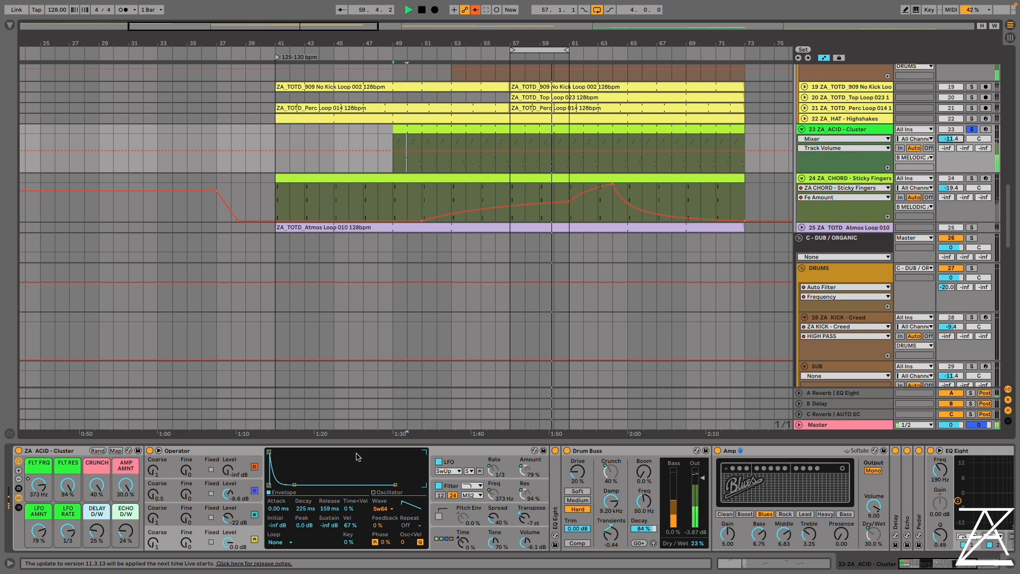
left_click(39, 485)
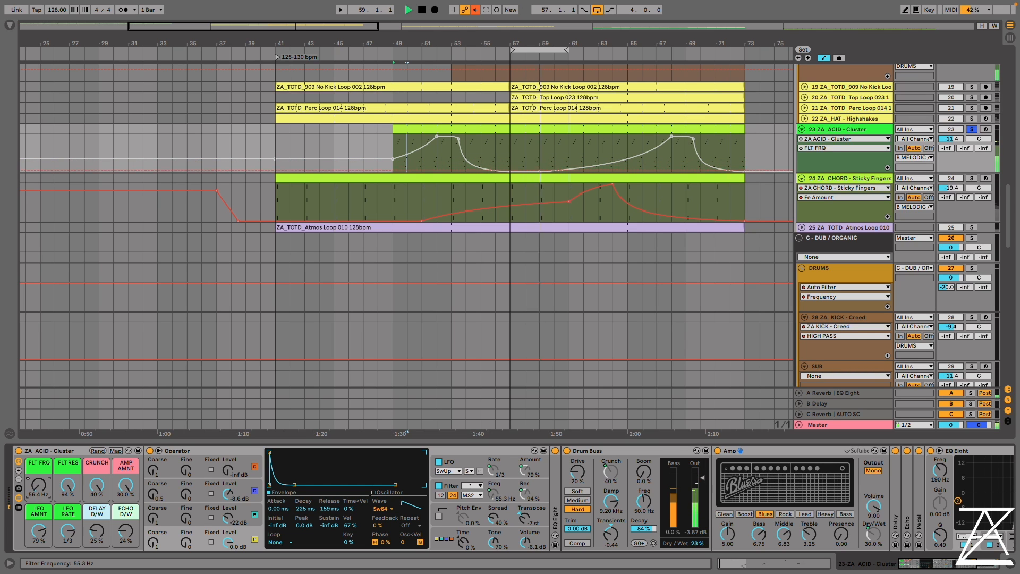
left_click_drag(126, 484, 126, 513)
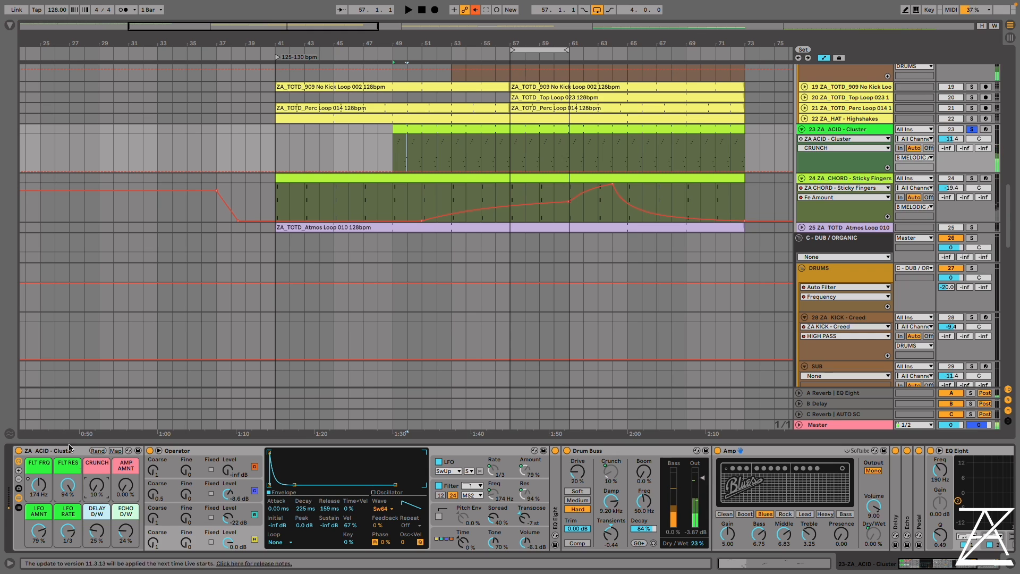
Silence oscillators B and C in the acid's Operator and bring both levels back up, with B at -9.8 dB
left_click(449, 539)
left_click(202, 539)
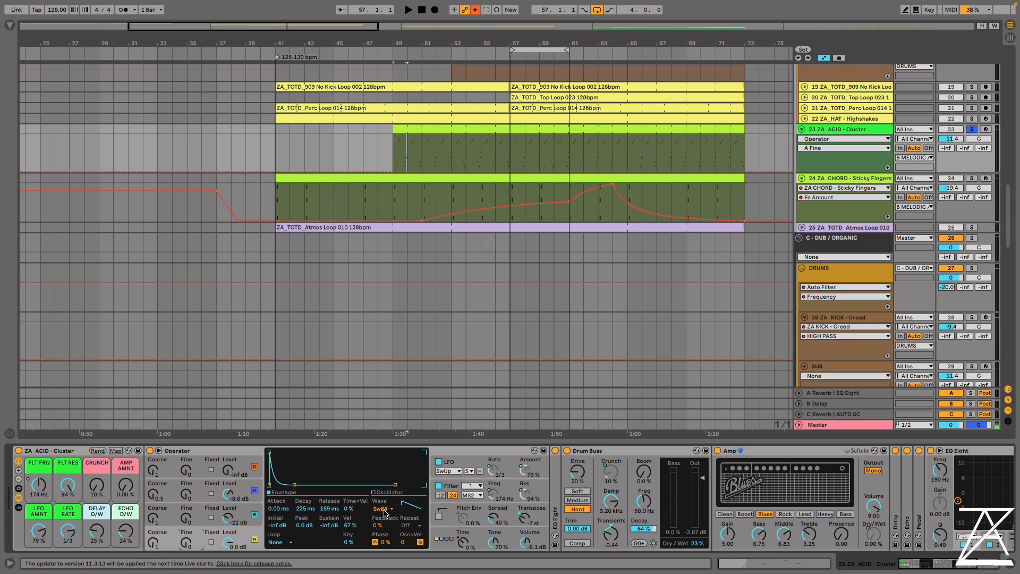
left_click(244, 522)
left_click(240, 492)
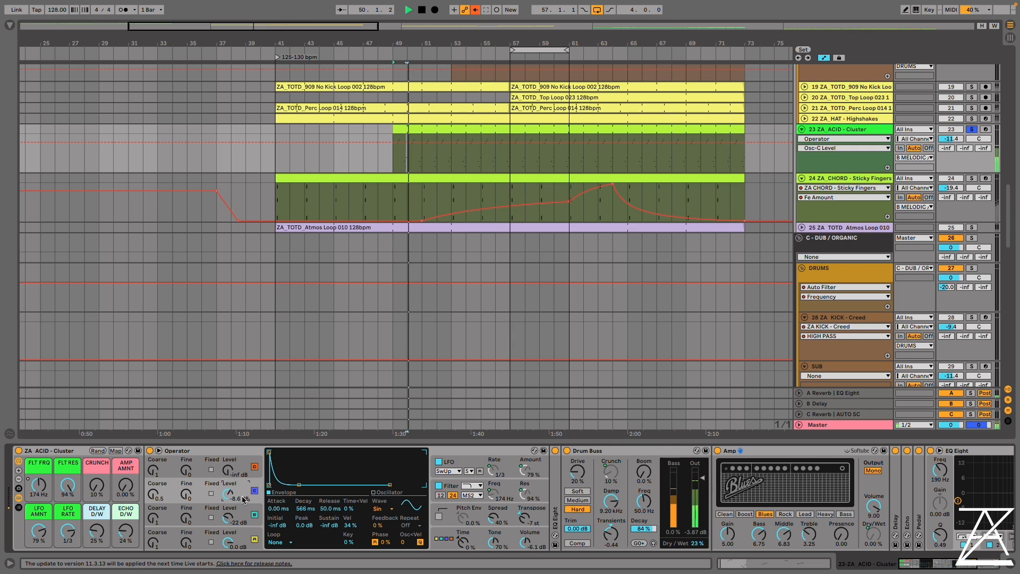
double_click(228, 517)
double_click(229, 494)
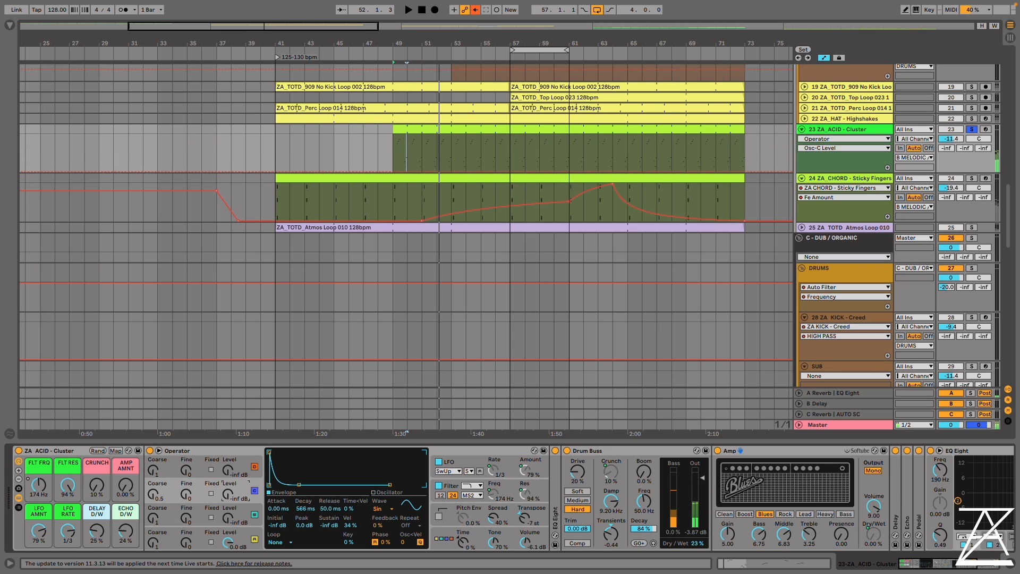
mouse_move(232, 519)
left_mouse_down()
mouse_move(227, 485)
mouse_move(233, 527)
mouse_move(225, 484)
mouse_move(228, 522)
mouse_move(228, 500)
left_mouse_up()
Move the first band of the acid chain's EQ Eight down to 93.8 Hz
scroll(584, 500, "right", 5)
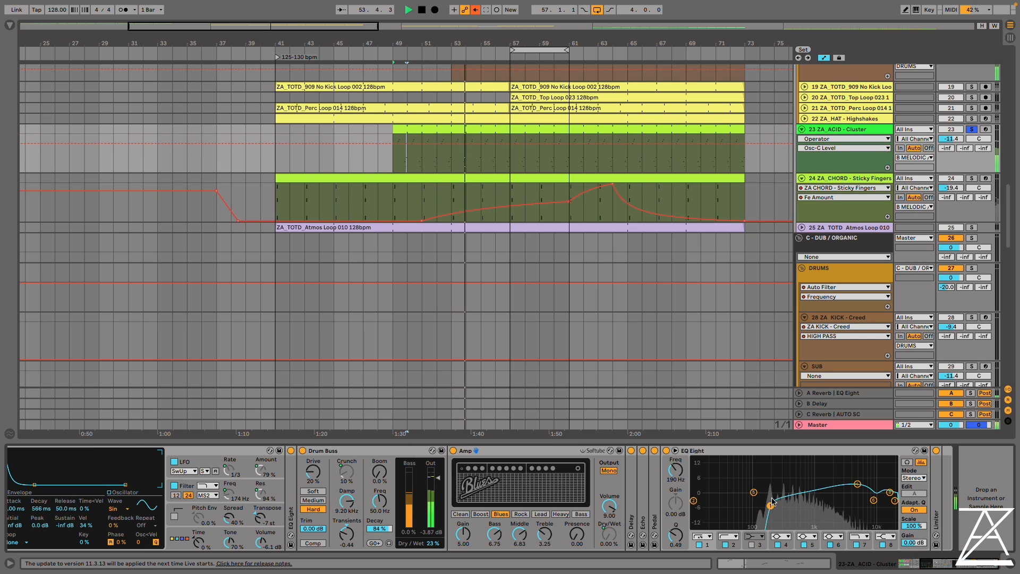
left_click_drag(772, 501, 751, 496)
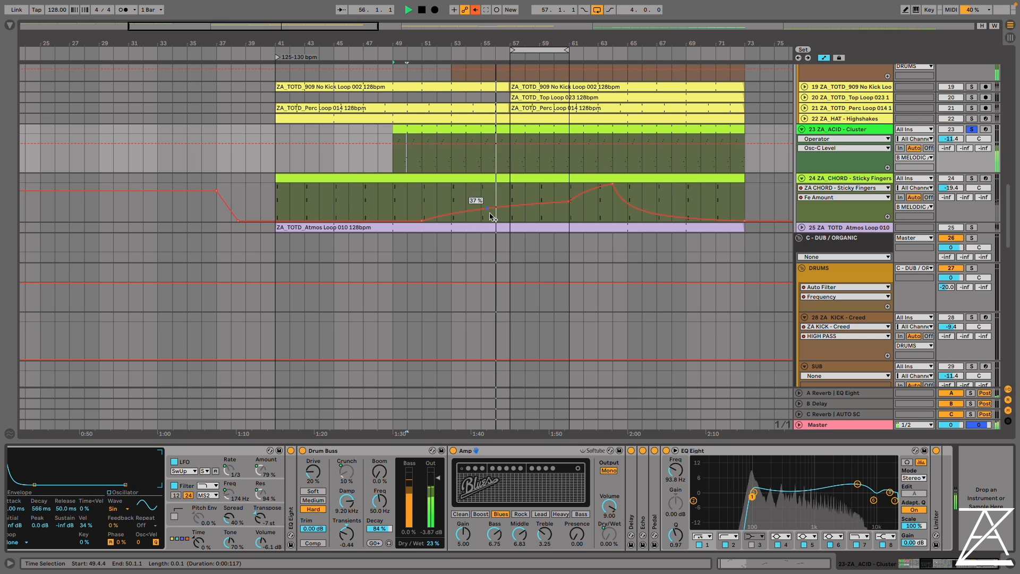
Transpose the three acid clip notes around position 1.2.2 down two octaves to Eb2–Bb2
double_click(508, 129)
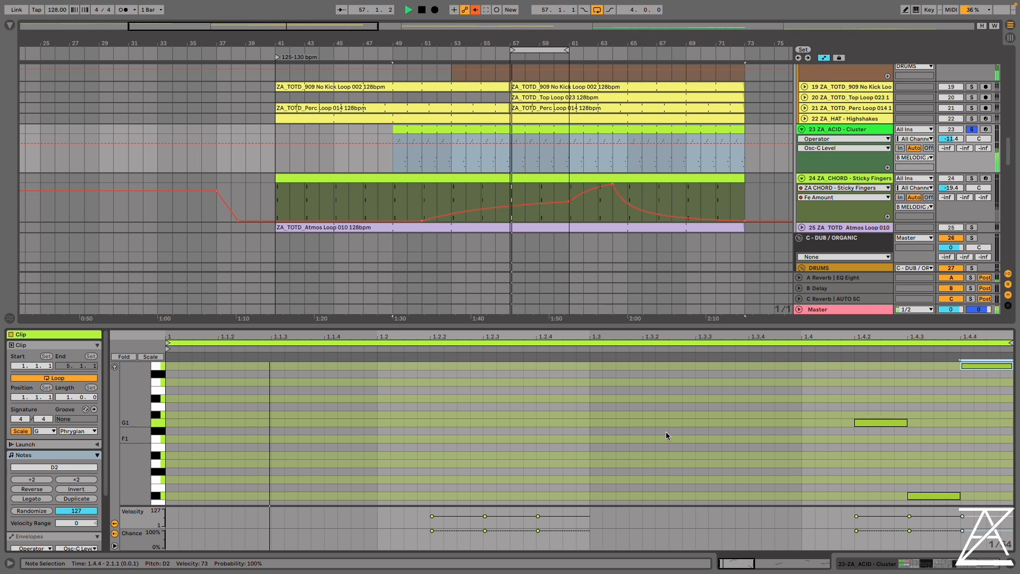
scroll(712, 421, "up", 8)
left_click_drag(619, 392, 403, 524)
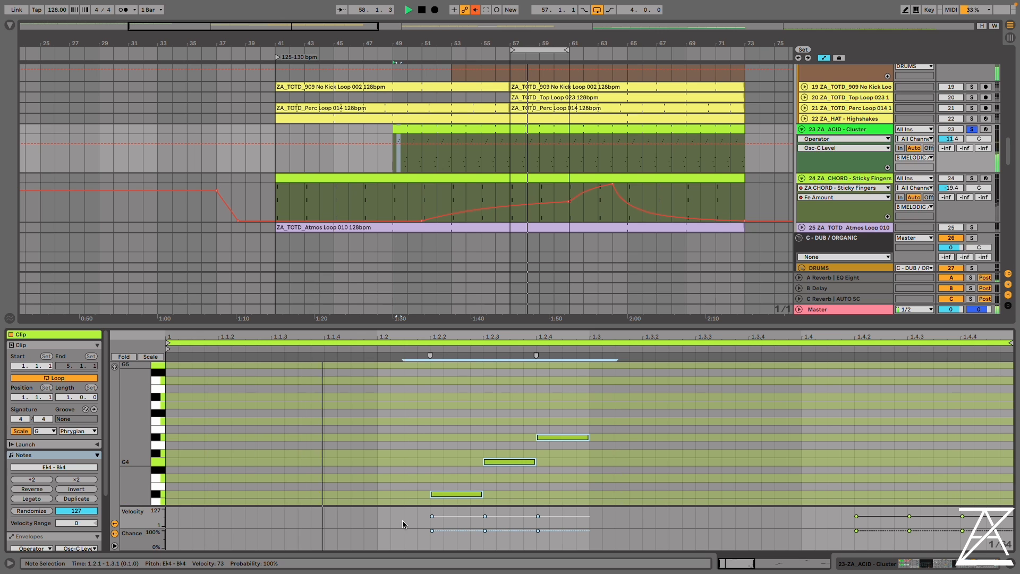
key("shift+Down")
key("shift+Down")
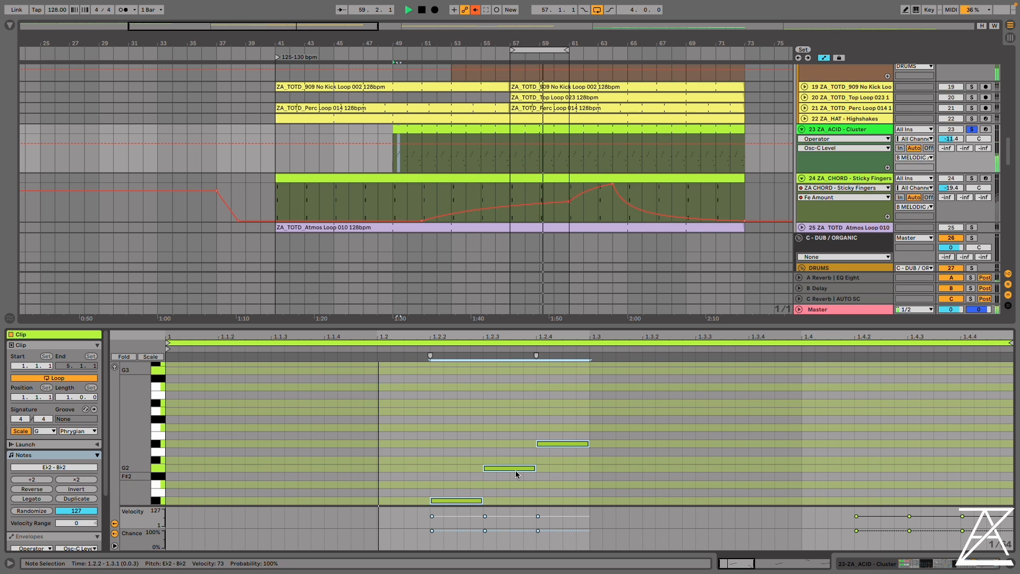
scroll(469, 439, "down", 5)
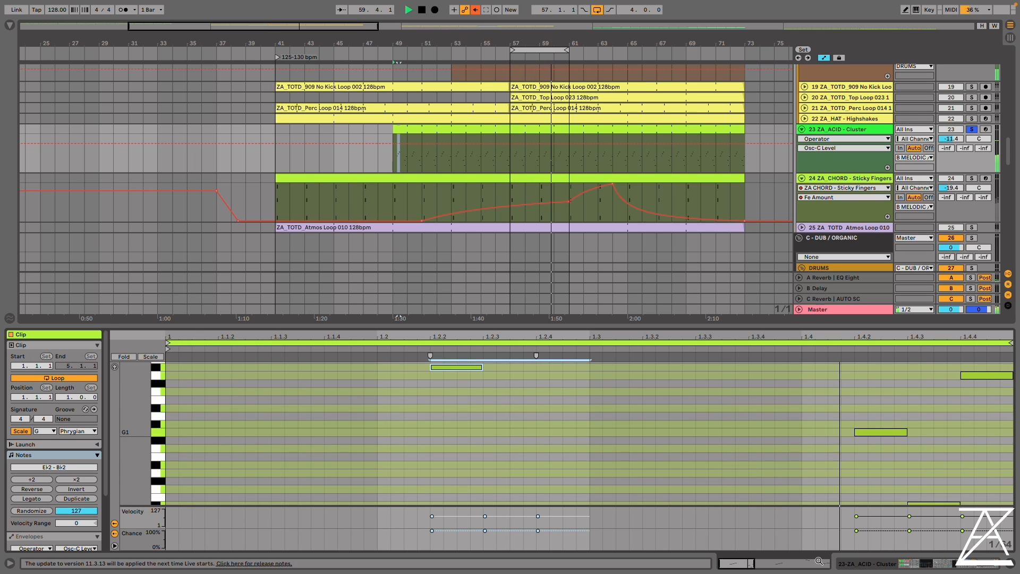
Return to the acid's device chain and set CRUNCH to 40% and AMP AMNT to 30%
left_click(852, 563)
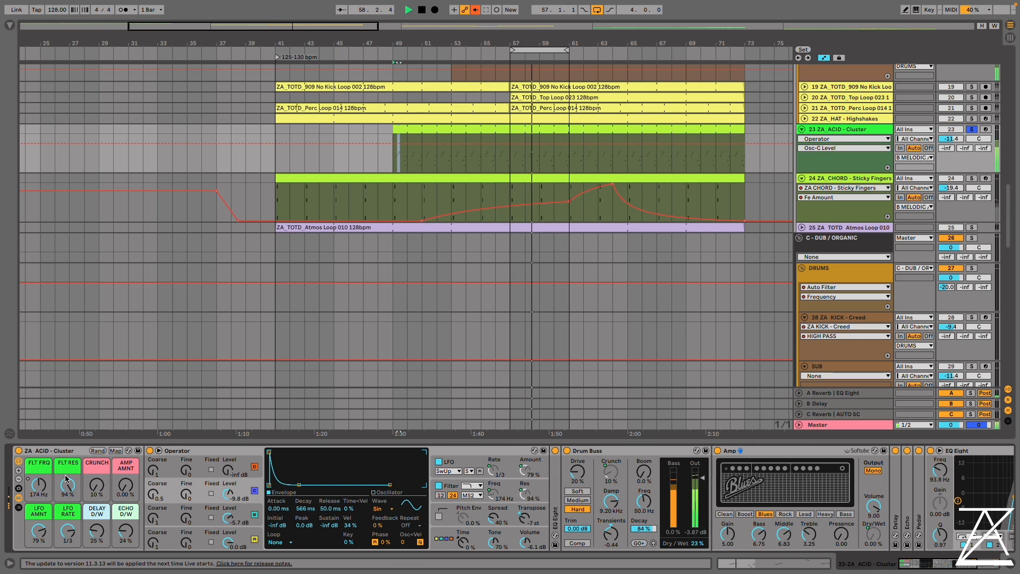
left_click_drag(96, 483, 97, 414)
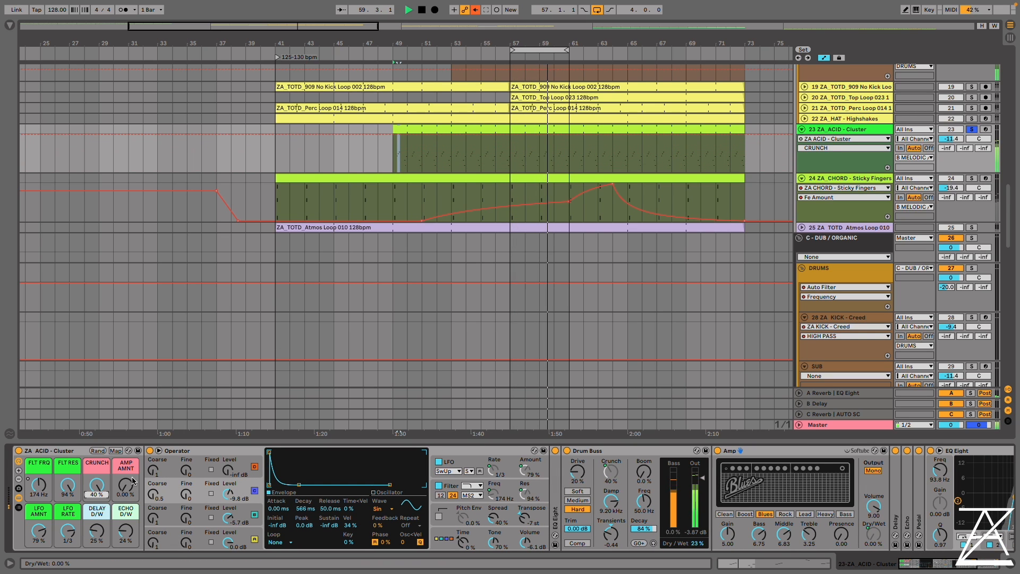
left_click_drag(133, 480, 132, 451)
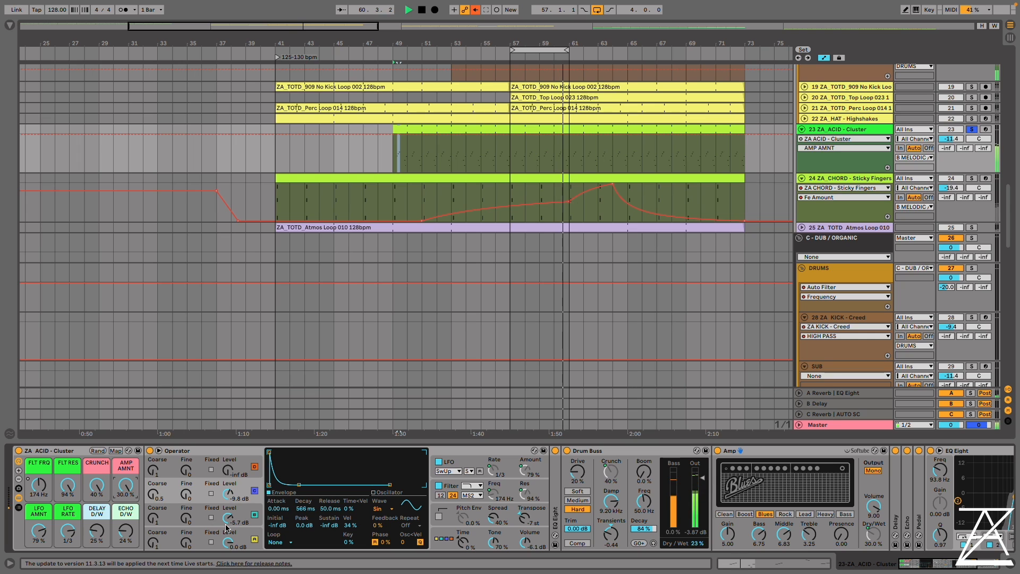
Set Operator's oscillator B level to -24 dB and oscillator C to -4.1 dB, and sweep FLT FRQ down to 265 Hz
left_click_drag(228, 518, 227, 531)
mouse_move(228, 494)
left_mouse_down()
mouse_move(228, 473)
mouse_move(227, 502)
left_mouse_up()
left_click_drag(39, 484, 39, 450)
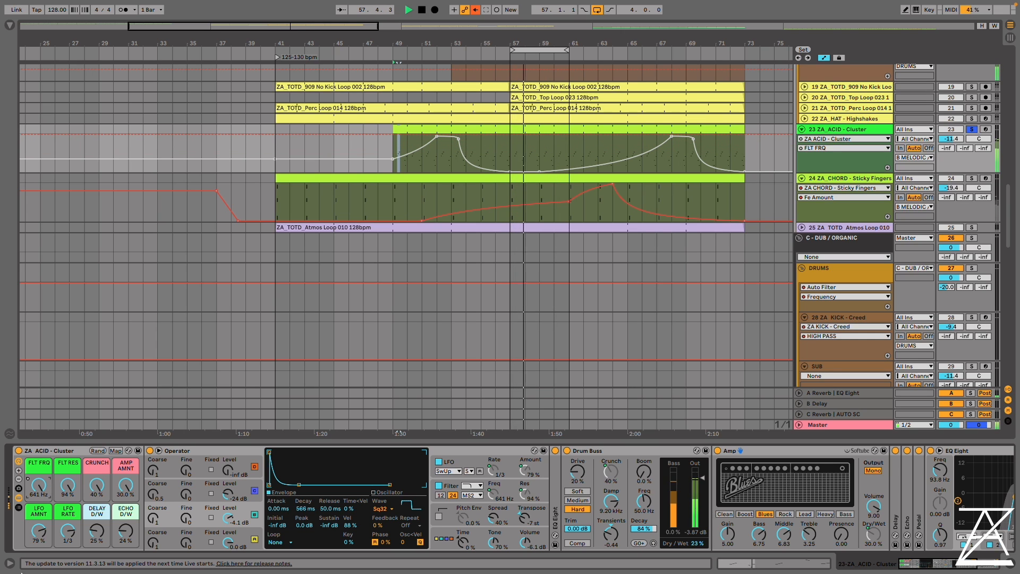
mouse_move(46, 490)
left_mouse_down()
mouse_move(47, 520)
mouse_move(47, 500)
left_mouse_up()
key("space")
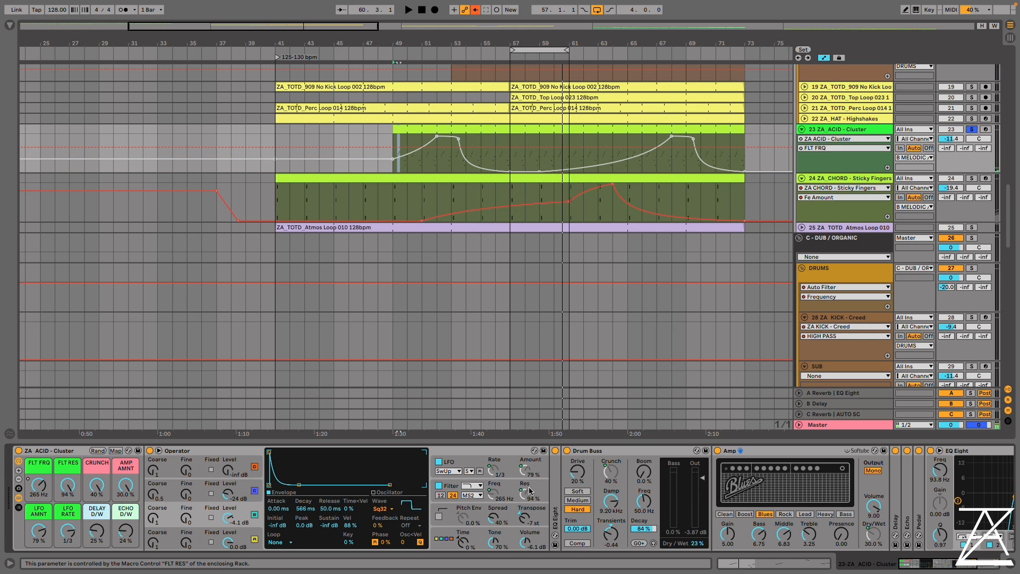
Show Operator's filter settings, lower FLT RES to 53% and raise it again while the acid loop plays
left_click(451, 485)
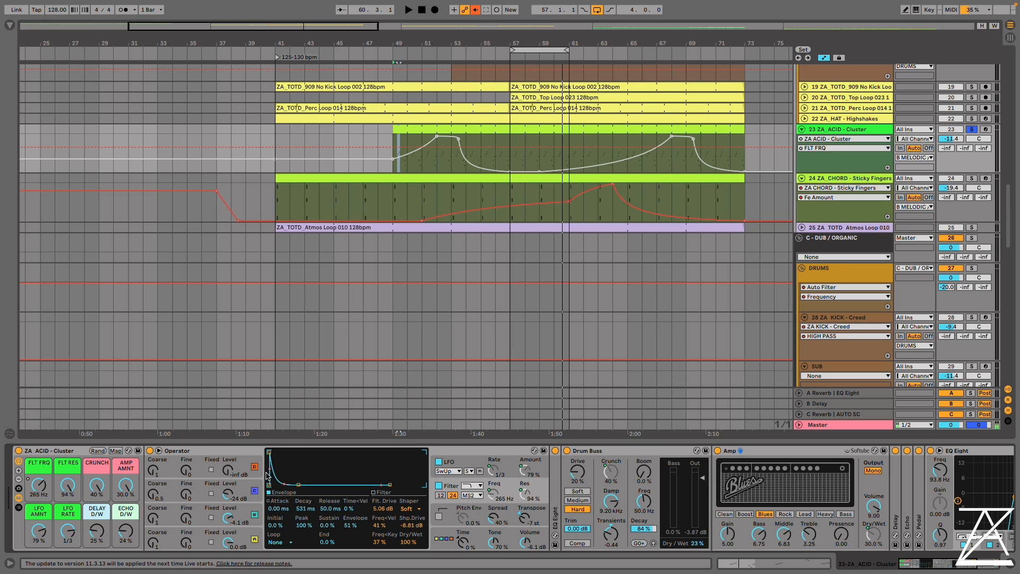
left_click_drag(62, 486, 63, 508)
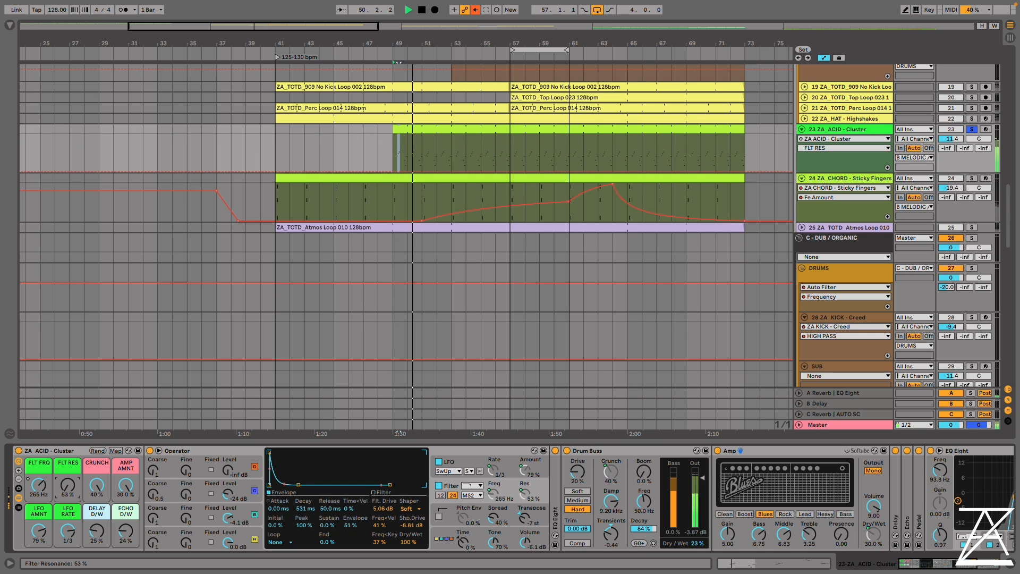
left_click_drag(67, 485, 67, 438)
left_click_drag(43, 491, 73, 495)
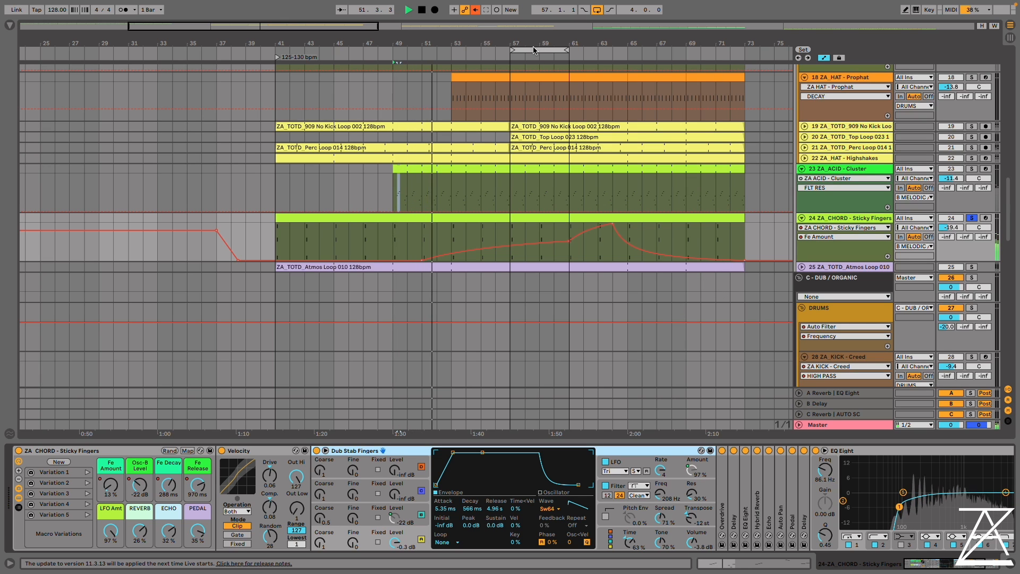
Move the four-bar loop to bars 65–69 and jump playback ahead to about bar 53
left_click_drag(538, 51, 670, 52)
left_click(466, 54)
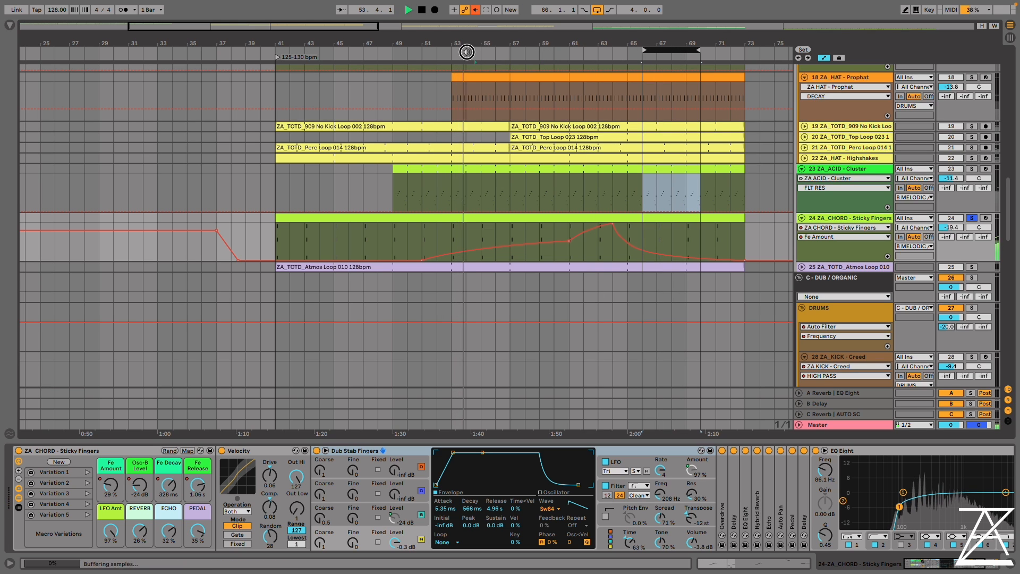
left_click_drag(673, 51, 658, 52)
Solo the Drust kick, Hypnotherapy bass and Flamclam clap tracks alongside the Sticky Fingers chord
scroll(657, 96, "up", 5)
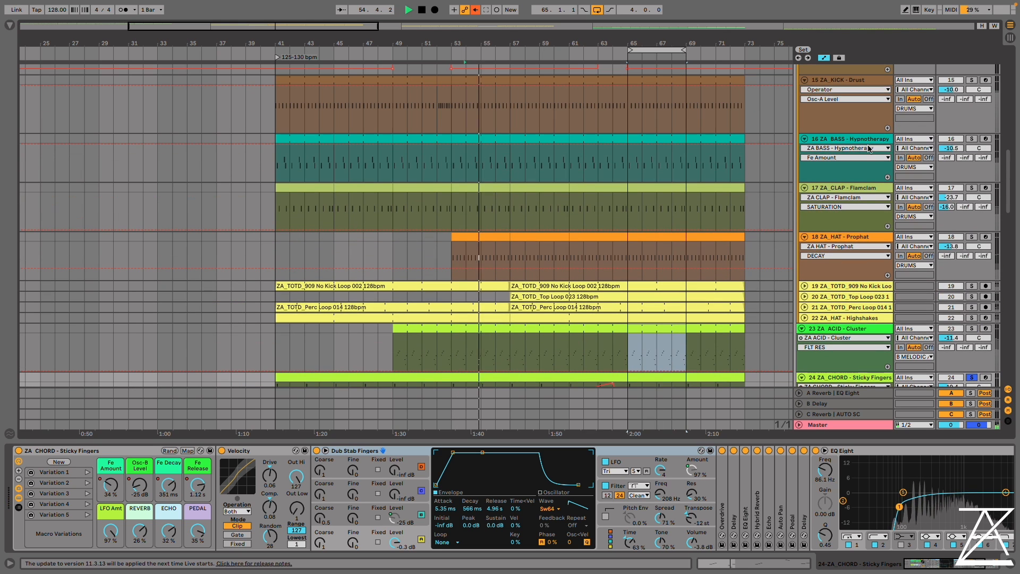
left_click(970, 81)
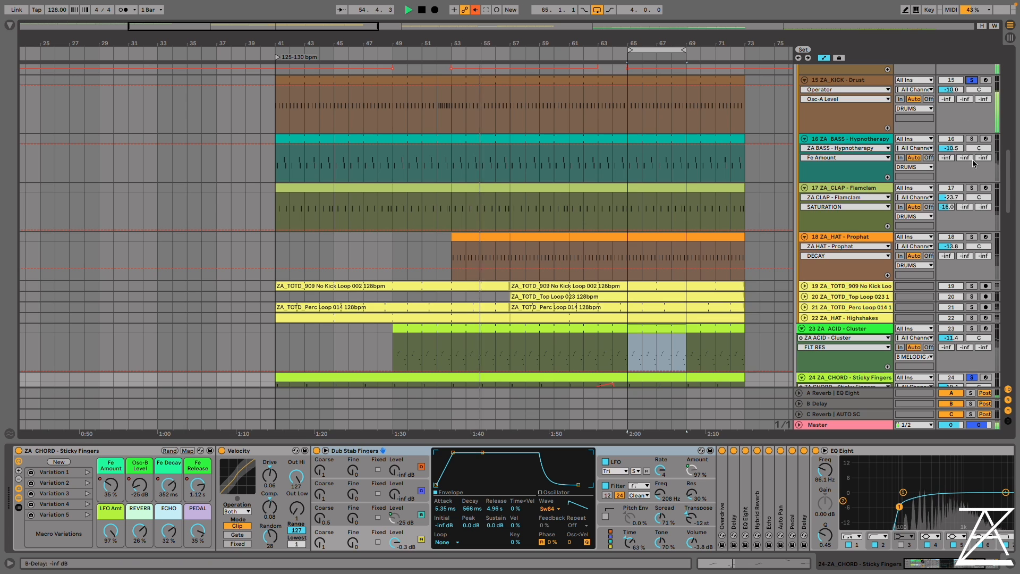
left_click(971, 138)
left_click(972, 187)
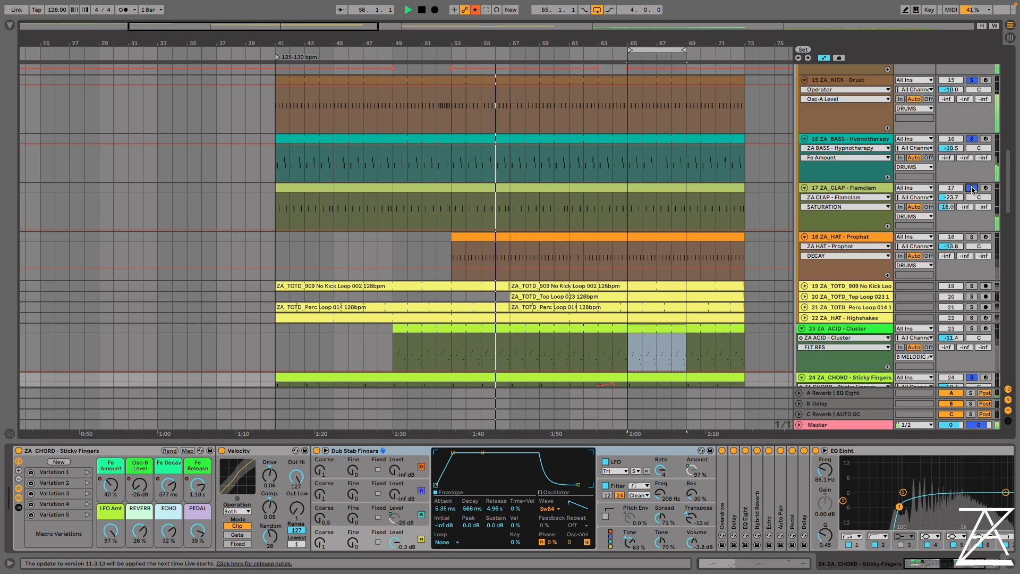
Recall the SIMPLE DEEP variation on the Hypnotherapy bass rack and add the Prophat hat track to the soloed tracks
scroll(970, 133, "down", 1)
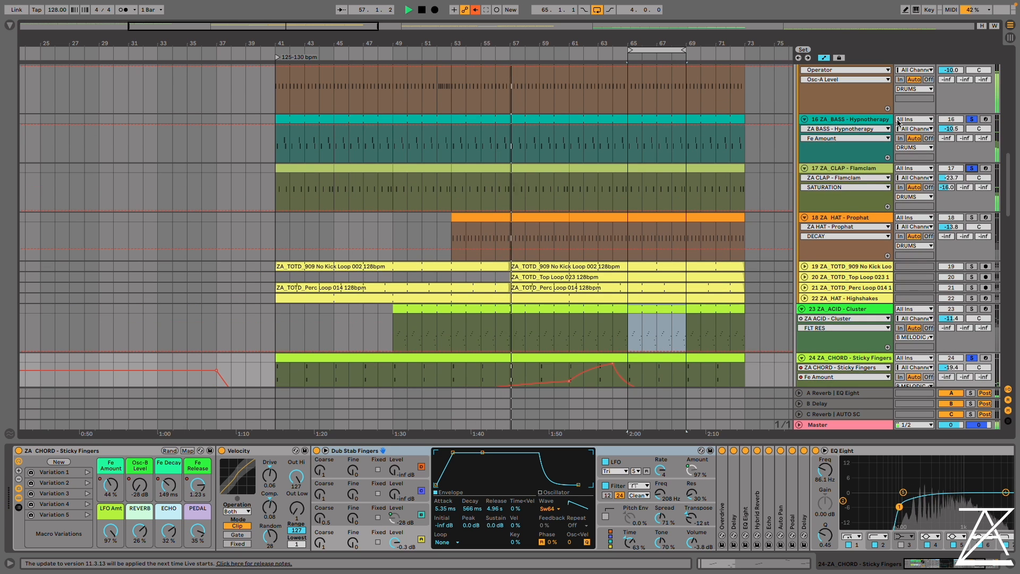
left_click(864, 119)
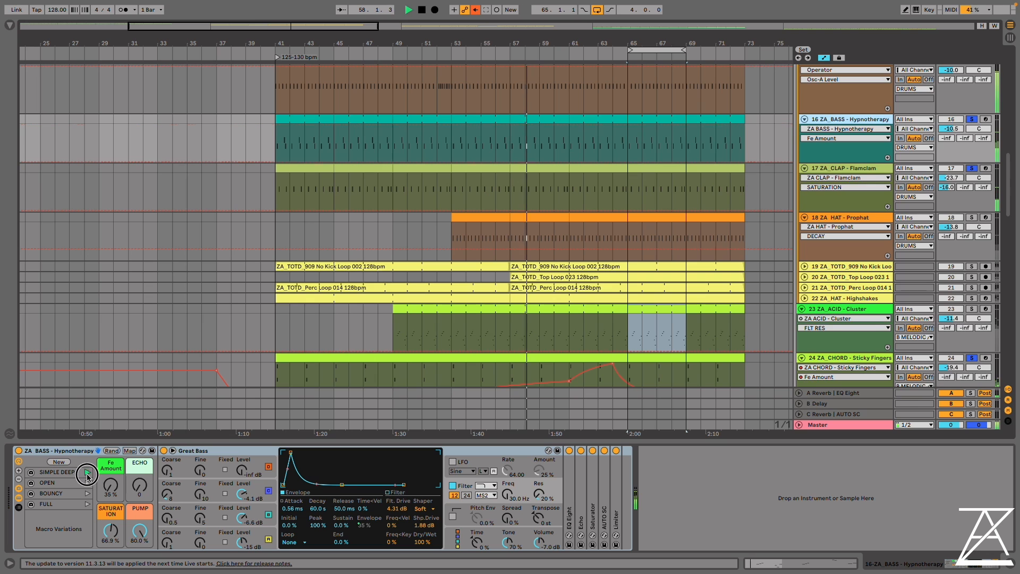
left_click(87, 472)
left_click(969, 218)
scroll(700, 274, "down", 8)
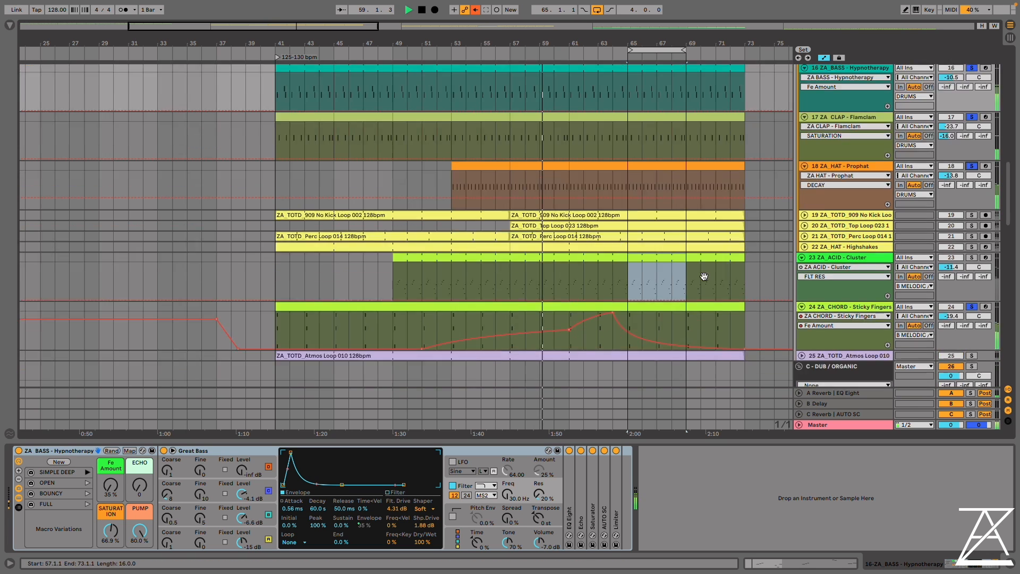
Select the Sticky Fingers chord track and move the four-bar loop to bars 61–65
left_click(839, 187)
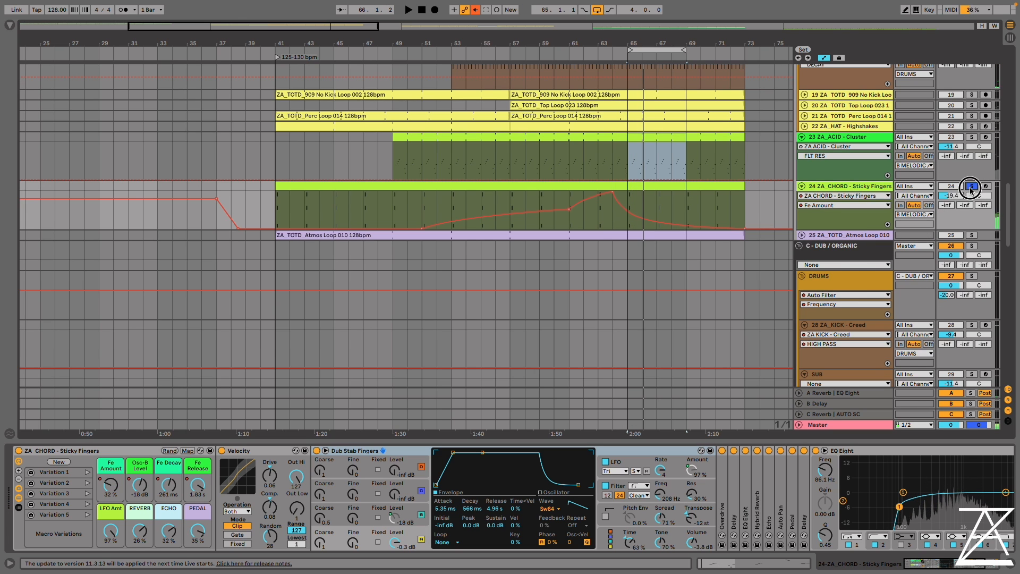
scroll(903, 239, "up", 5)
scroll(834, 295, "down", 3)
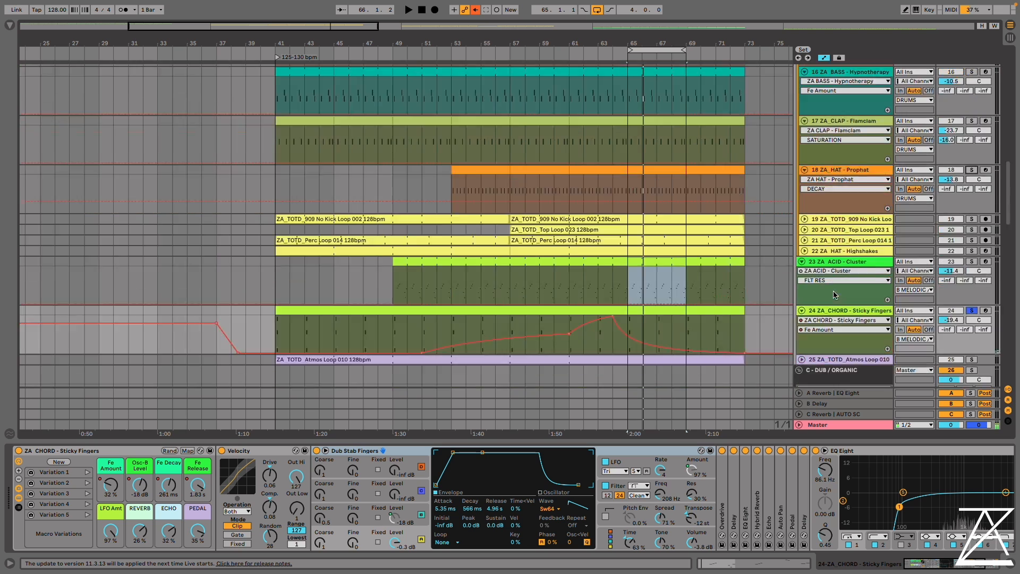
scroll(834, 295, "down", 5)
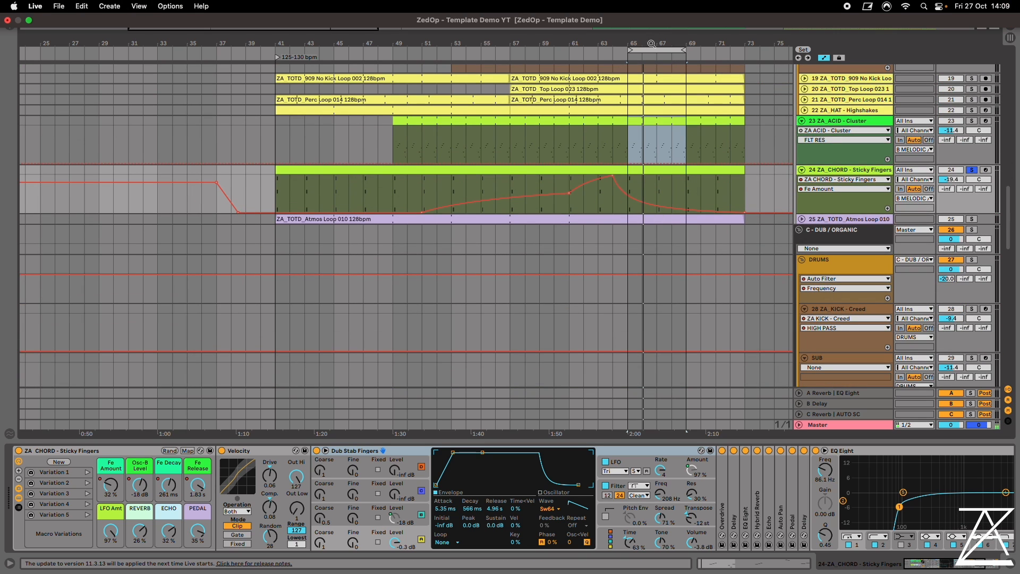
left_click_drag(649, 48, 591, 48)
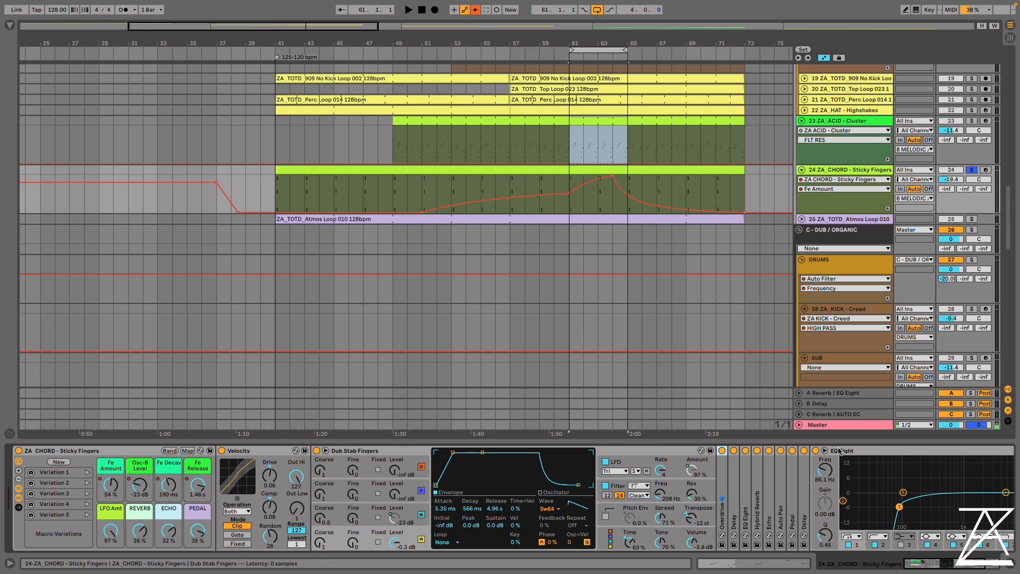
Play the chord loop and compare it with the Overdrive switched off and back on
left_click(838, 451)
key("space")
left_click(722, 451)
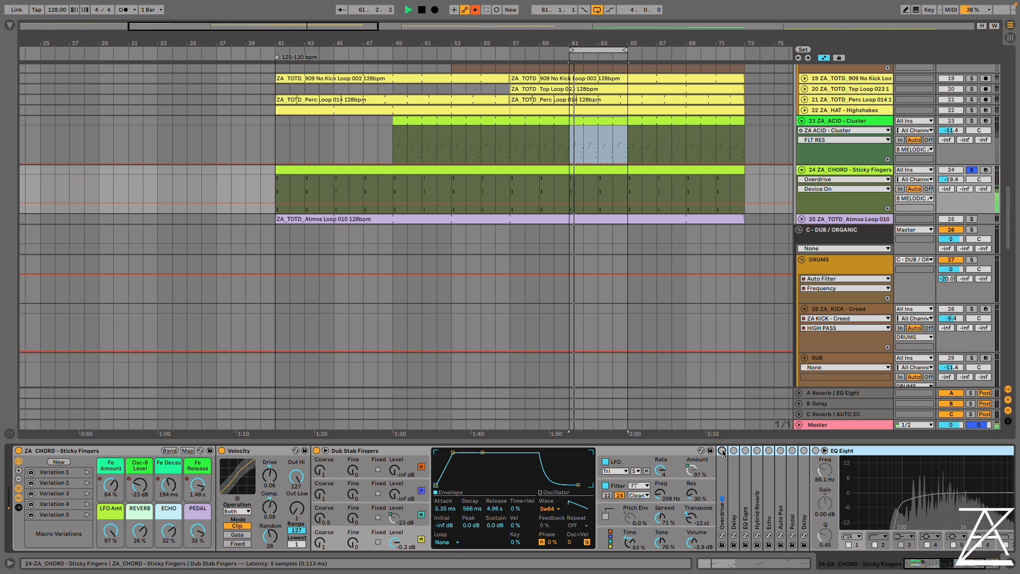
left_click(722, 450)
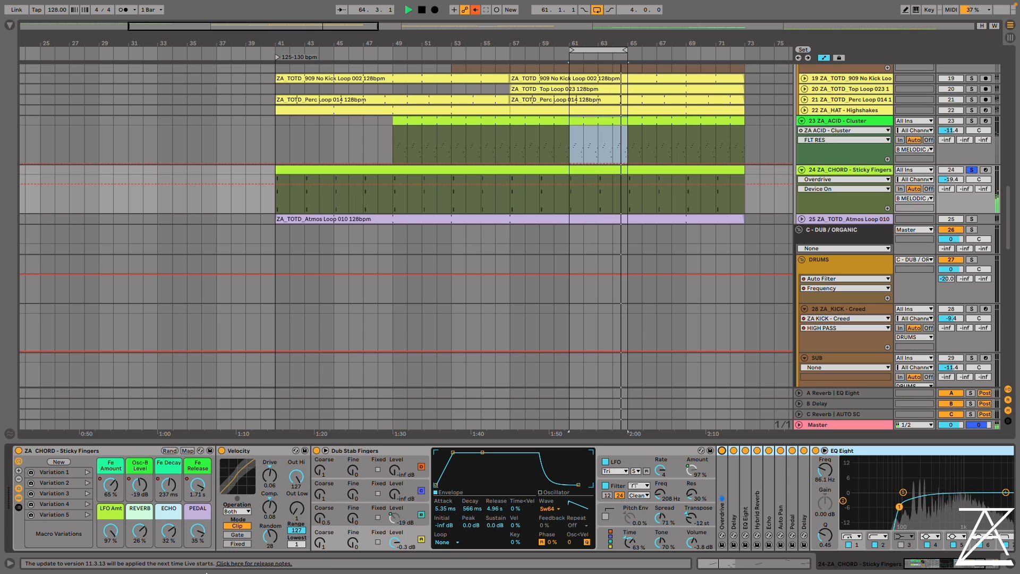
Reset the chord rack's PEDAL, ECHO and REVERB macros to 0% and audition the dry chord
key("space")
double_click(198, 531)
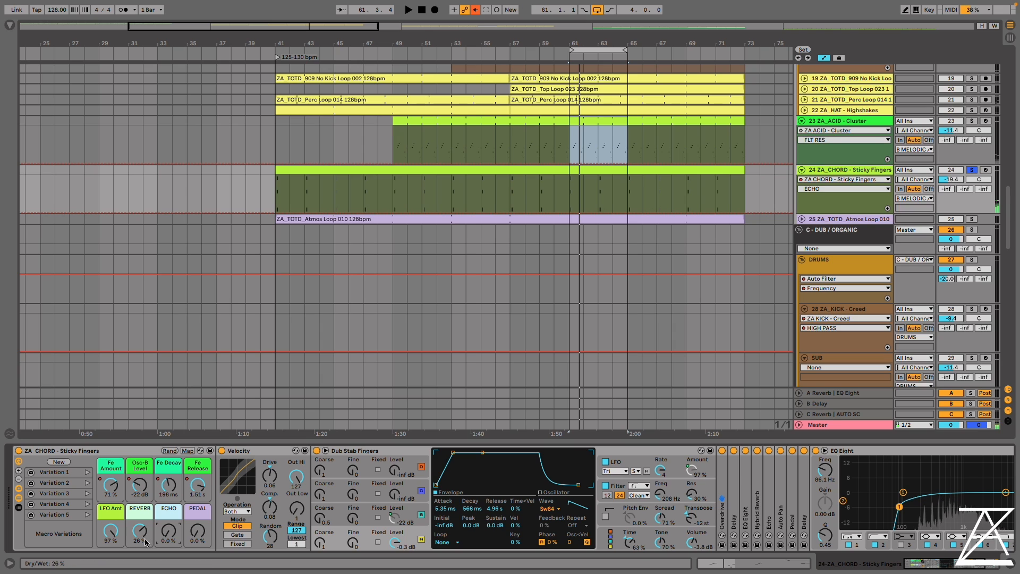
double_click(144, 539)
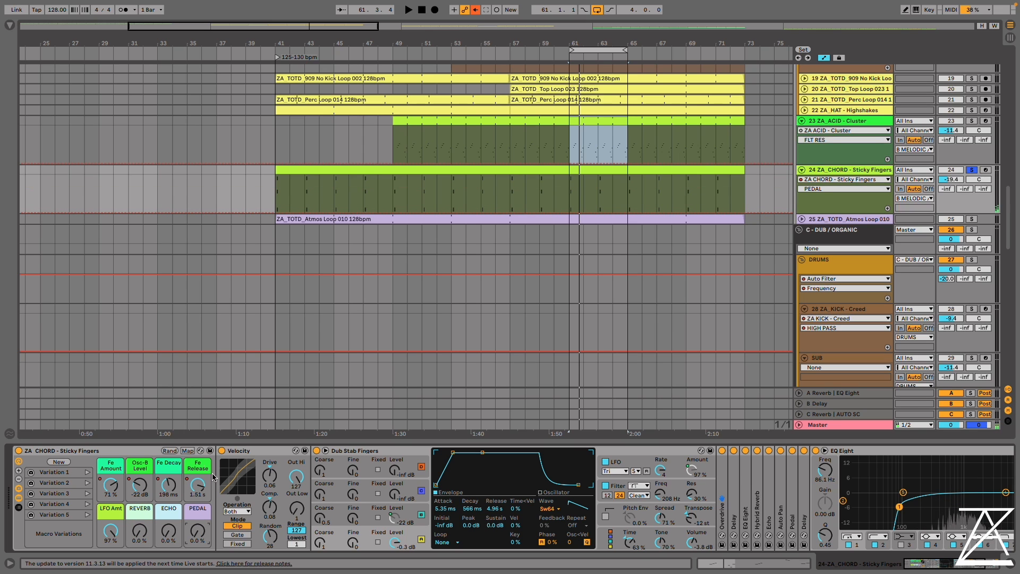
key("space")
left_click_drag(140, 531, 140, 531)
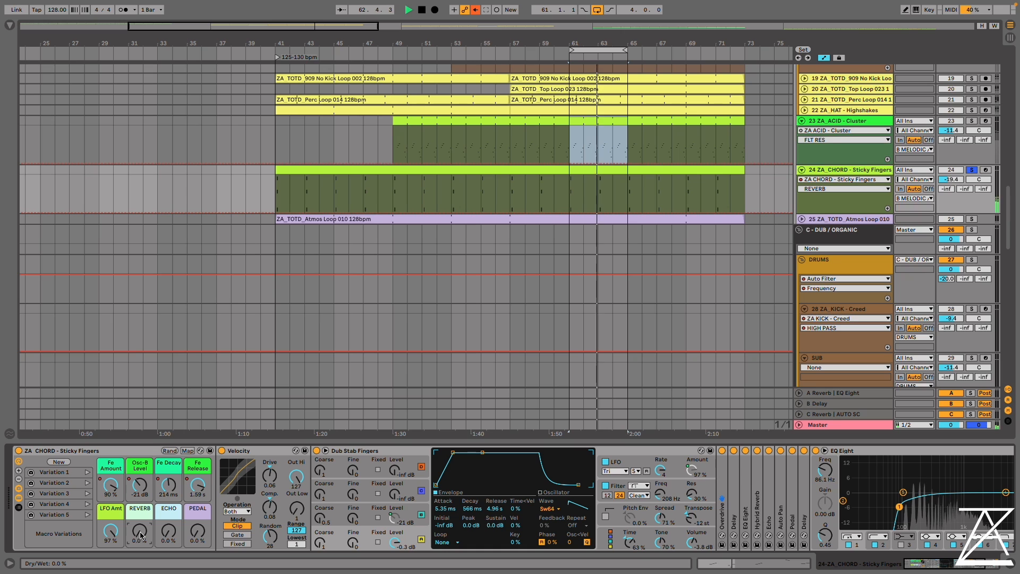
key("space")
Adjust the chord macros to Fe Amount 91%, Osc-B Level -13 dB, Fe Decay 816 ms and Fe Release 967 ms while auditioning
left_click(117, 489)
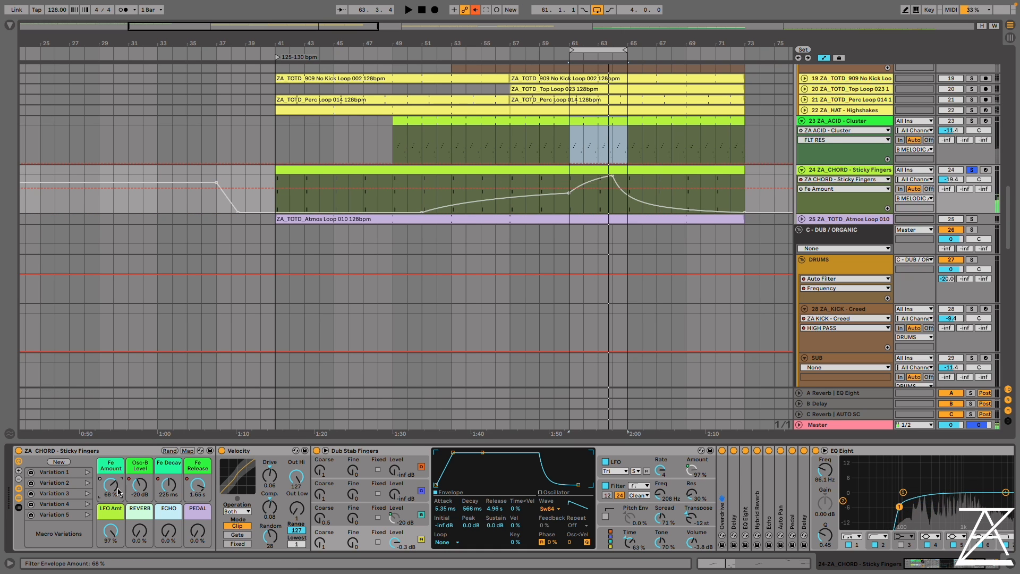
left_click(141, 488)
left_click(170, 484)
left_click(198, 482)
key("space")
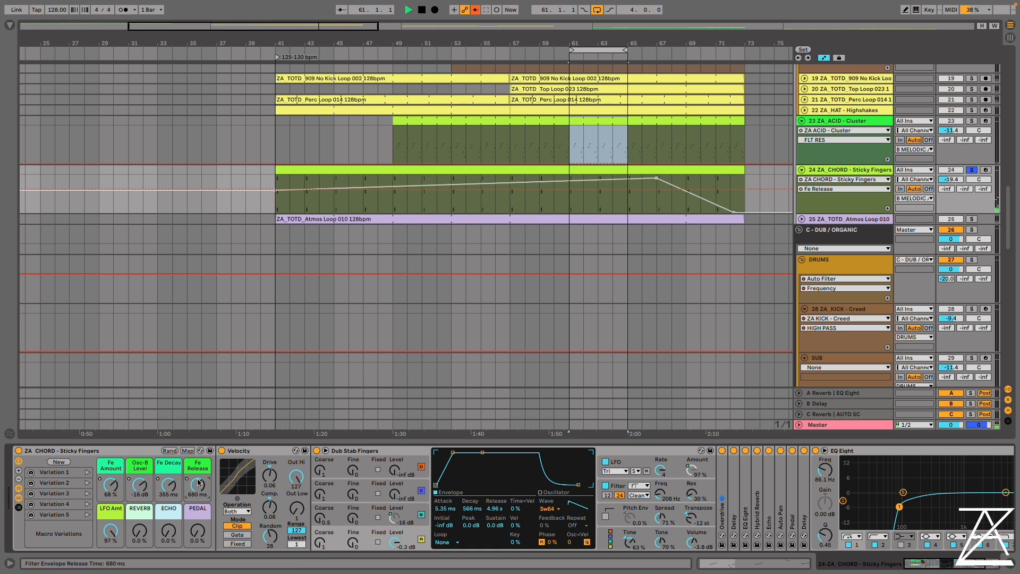
left_click_drag(198, 483, 198, 479)
left_click(168, 484)
left_click_drag(112, 485, 140, 479)
key("space")
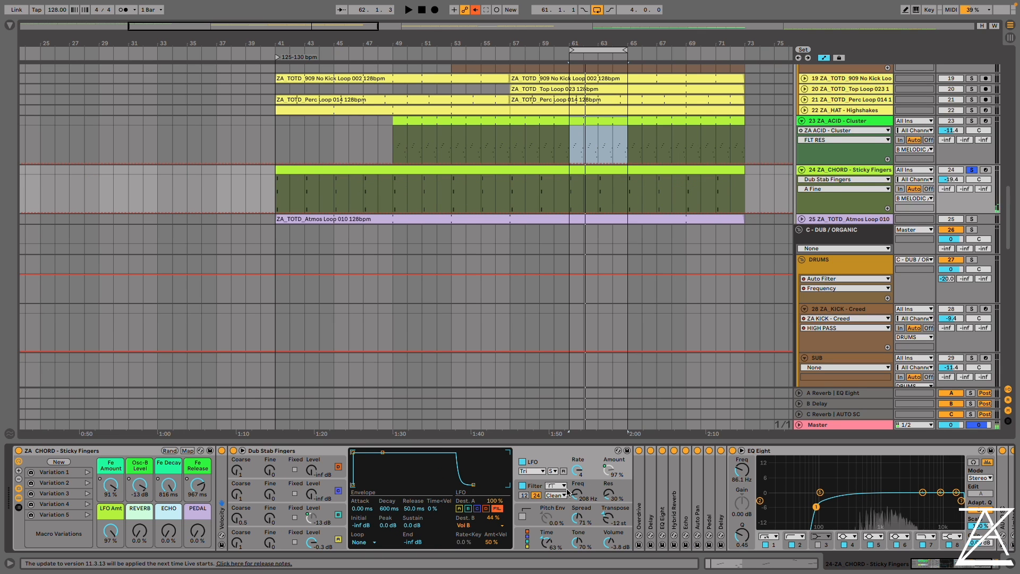
Show Operator's filter settings and its frequency response curve while briefly playing the chord loop
left_click(532, 487)
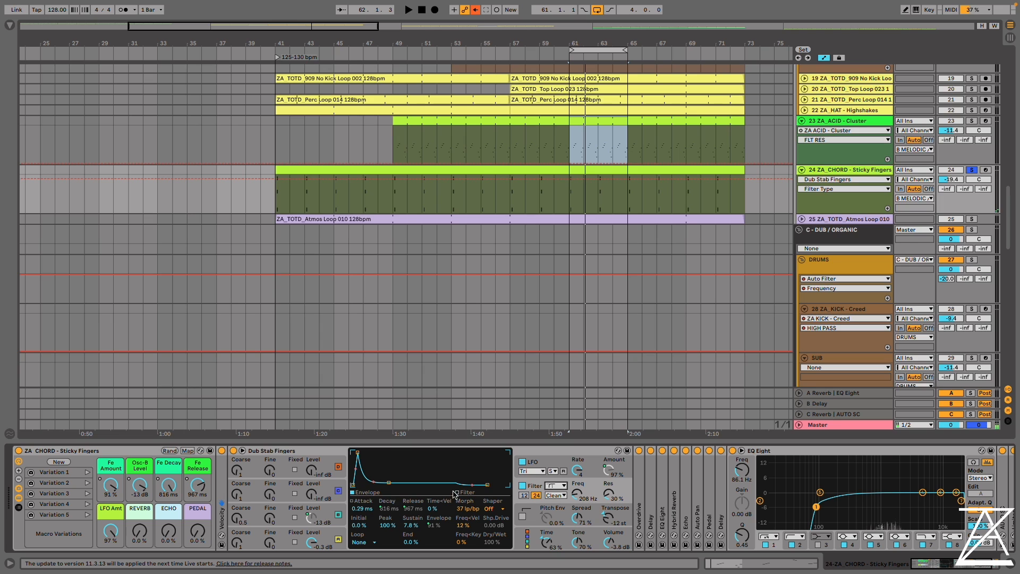
left_click(455, 493)
key("space")
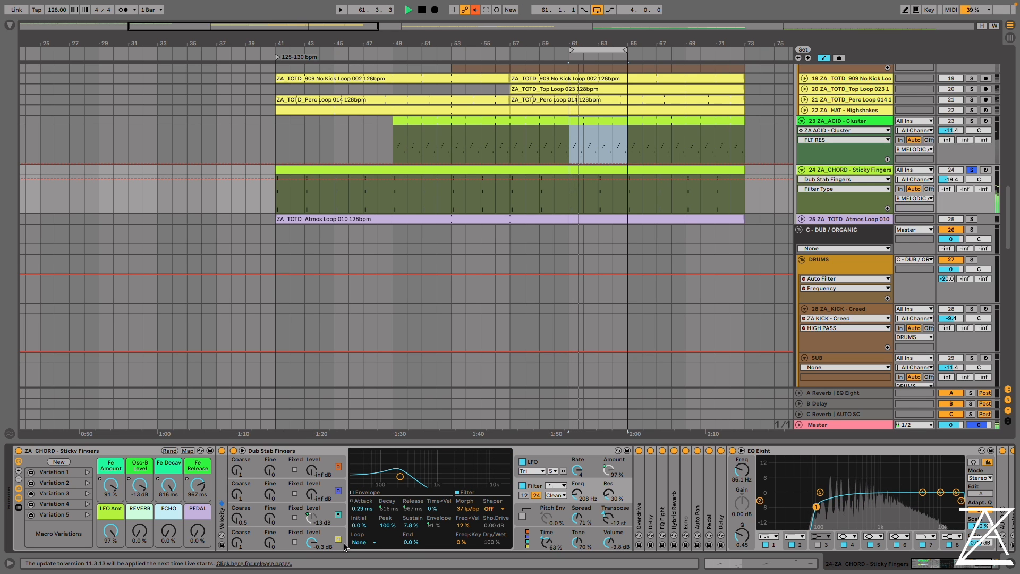
key("space")
Vary the filter envelope, setting Fe Amount to 85%, Fe Decay to 355 ms and Fe Release to 1.57 s
left_click_drag(434, 525, 434, 533)
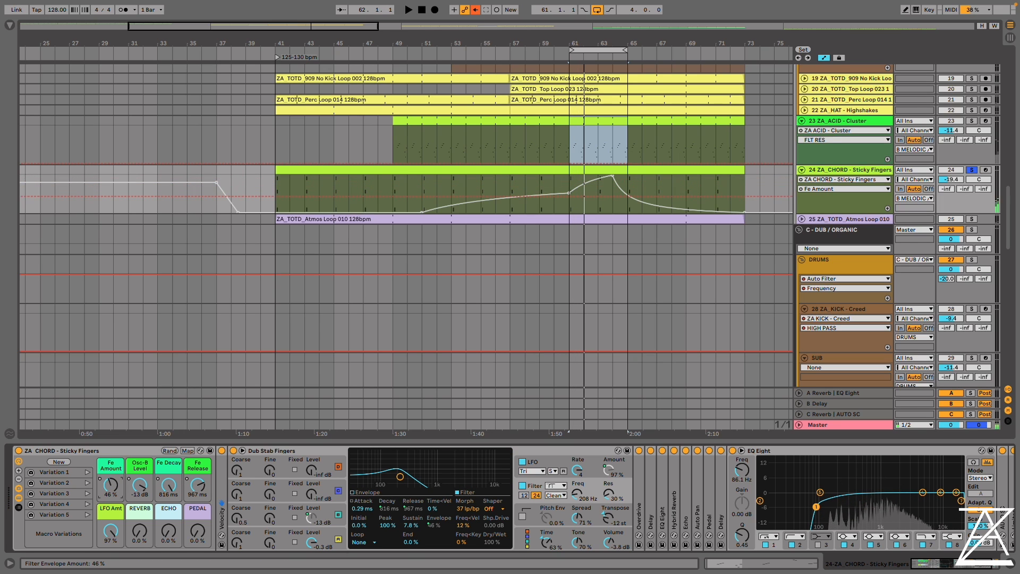
left_click_drag(390, 508, 390, 532)
left_click_drag(189, 480, 160, 488)
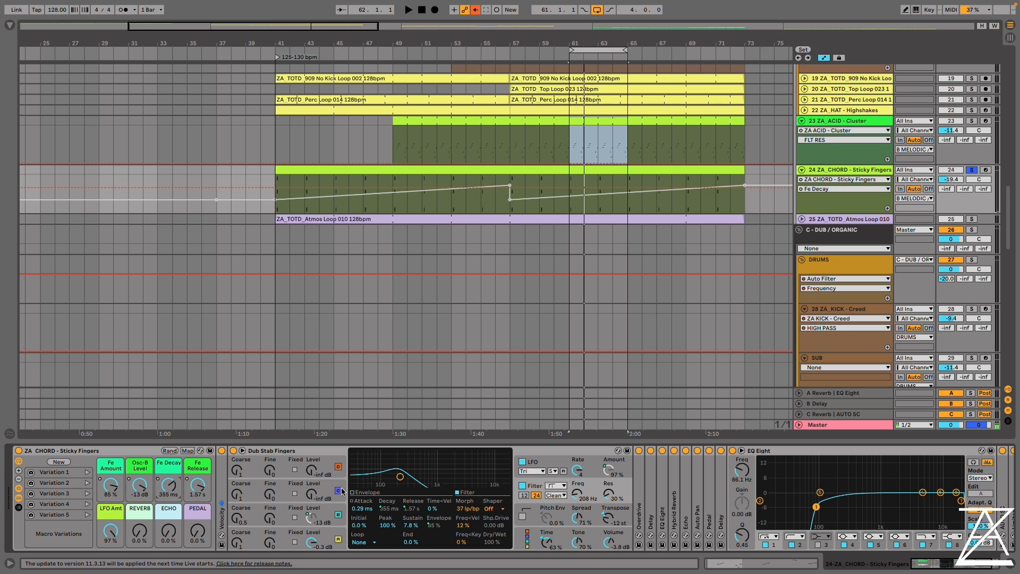
Display the filter envelope and set Fe Decay to 602 ms, Fe Release to 2.49 s, Osc-B Level to -15 dB and Fe Amount to 57%
left_click(358, 491)
key("space")
left_click_drag(168, 485, 198, 474)
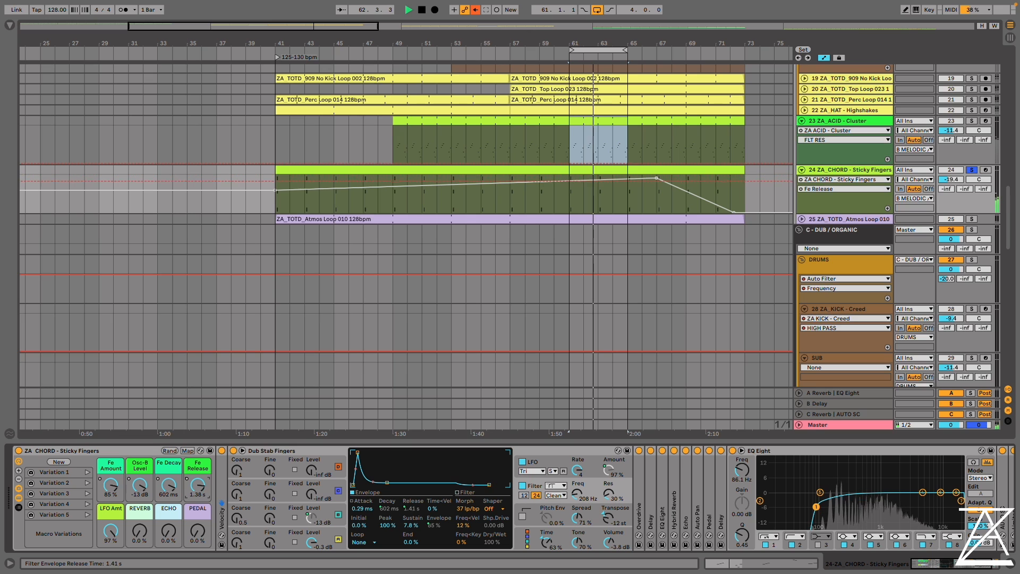
left_click(139, 485)
left_click_drag(110, 484, 110, 505)
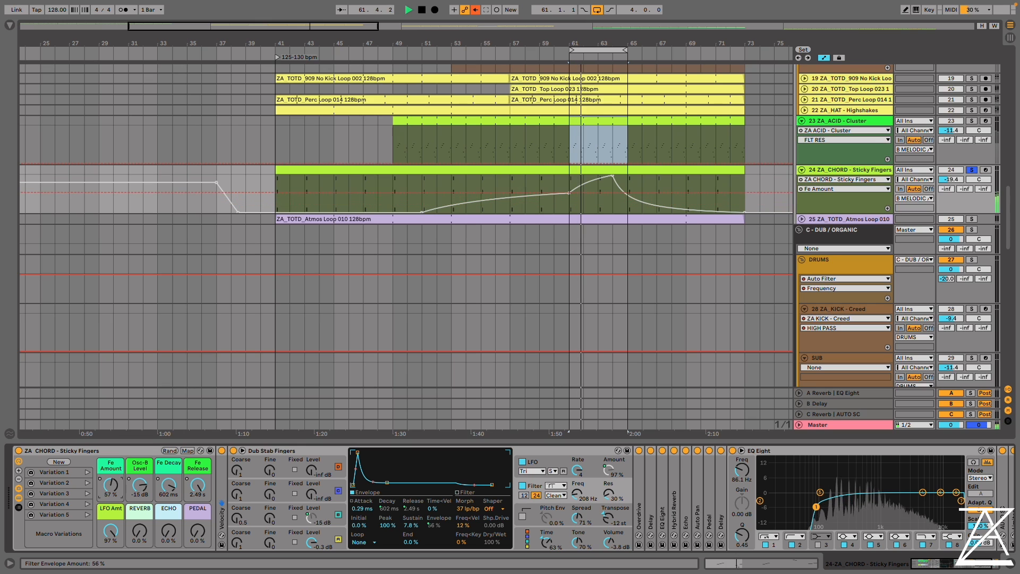
Set REVERB to 16%, ECHO to 19%, PEDAL to 8.2%, Fe Amount to 100% and Osc-B Level to -28 dB
left_click_drag(139, 530, 198, 523)
left_click_drag(110, 484, 111, 467)
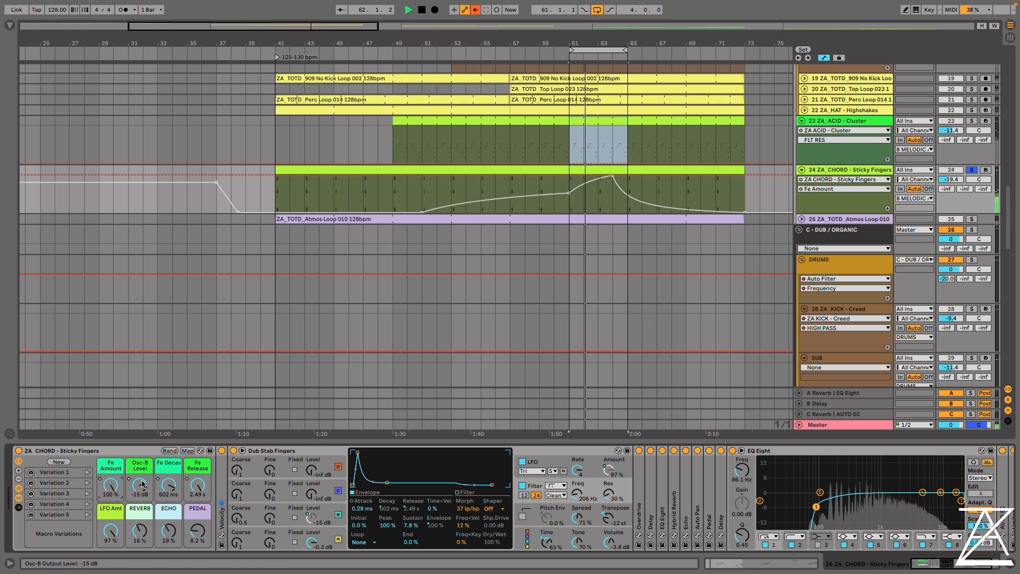
left_click_drag(135, 493, 135, 504)
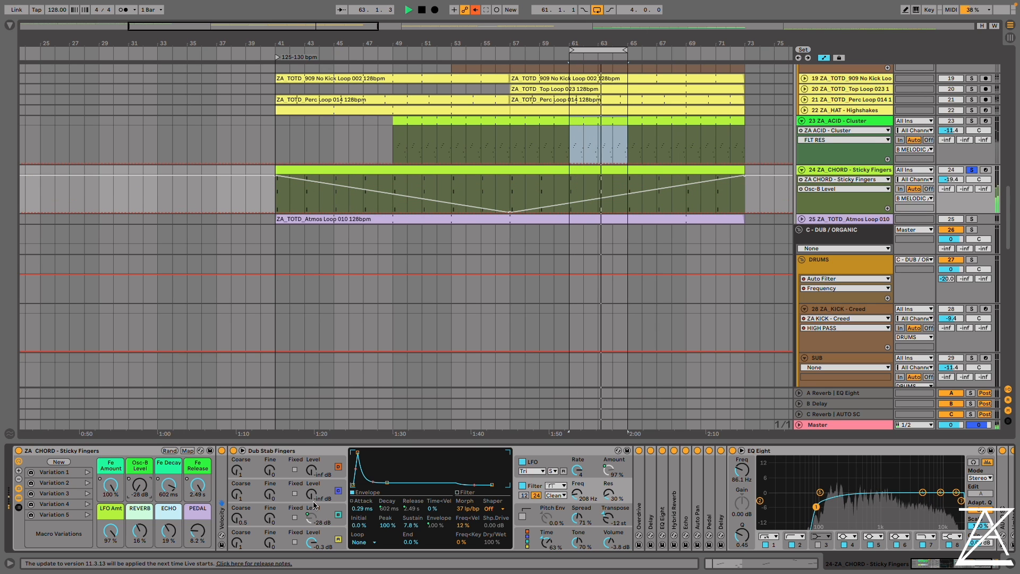
Show oscillator A's envelope, and compare the chord with oscillator B switched off and back on
left_click(286, 542)
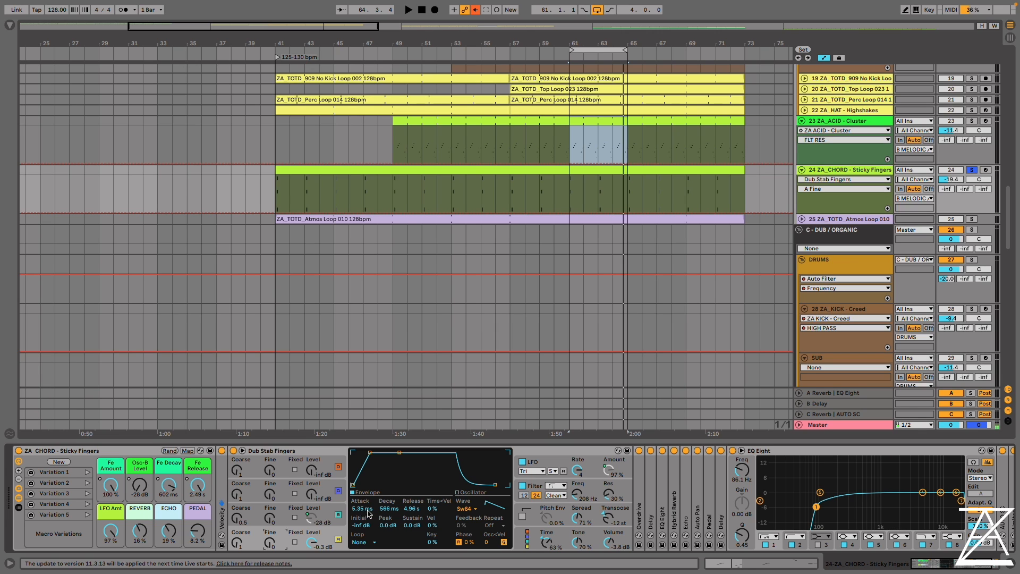
left_click(338, 515)
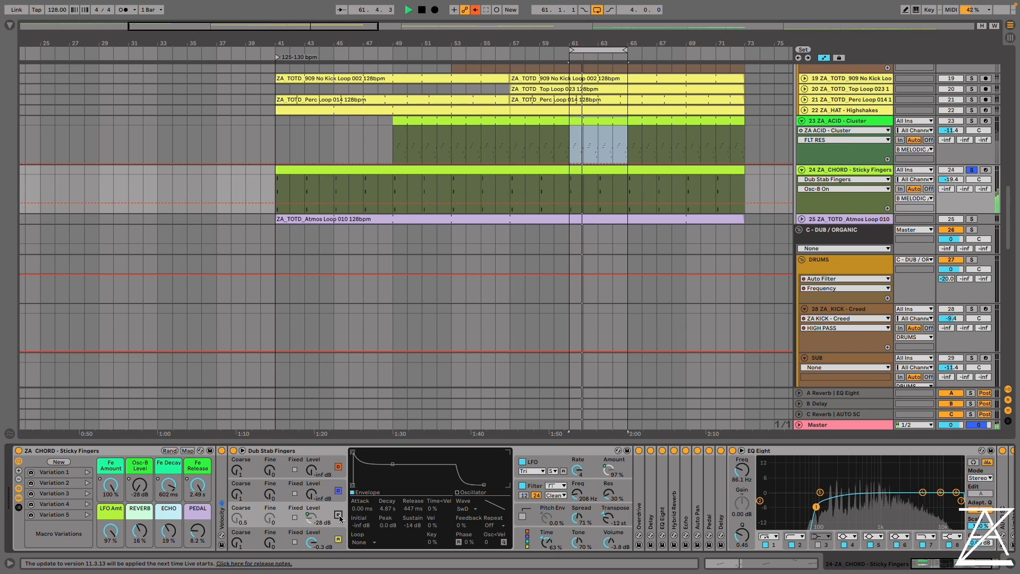
left_click(338, 514)
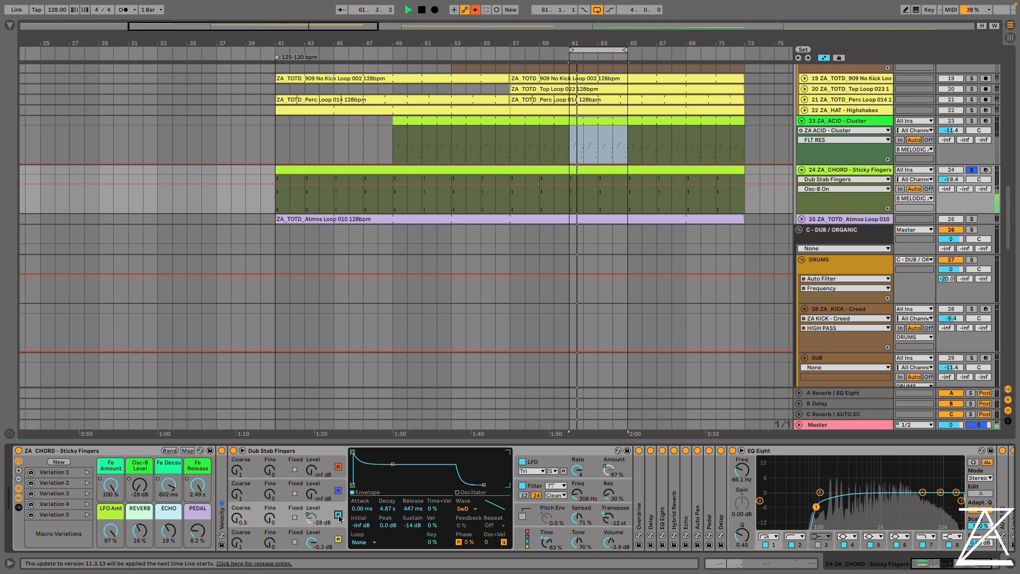
Set Osc-B Level to -15 dB and lengthen oscillator A's envelope to an 889 ms decay and 12.8 s release
left_click(141, 491)
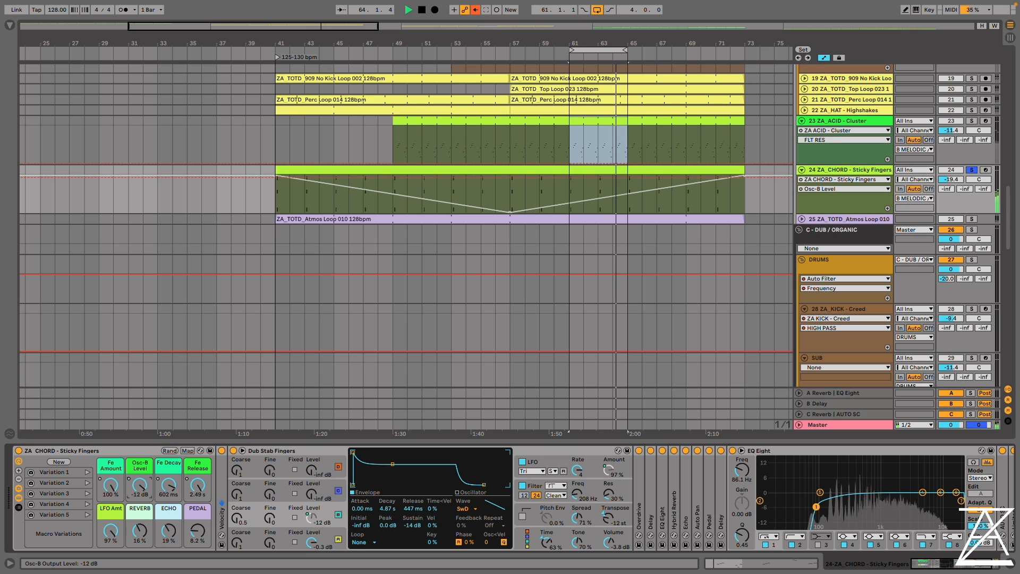
left_click(332, 538)
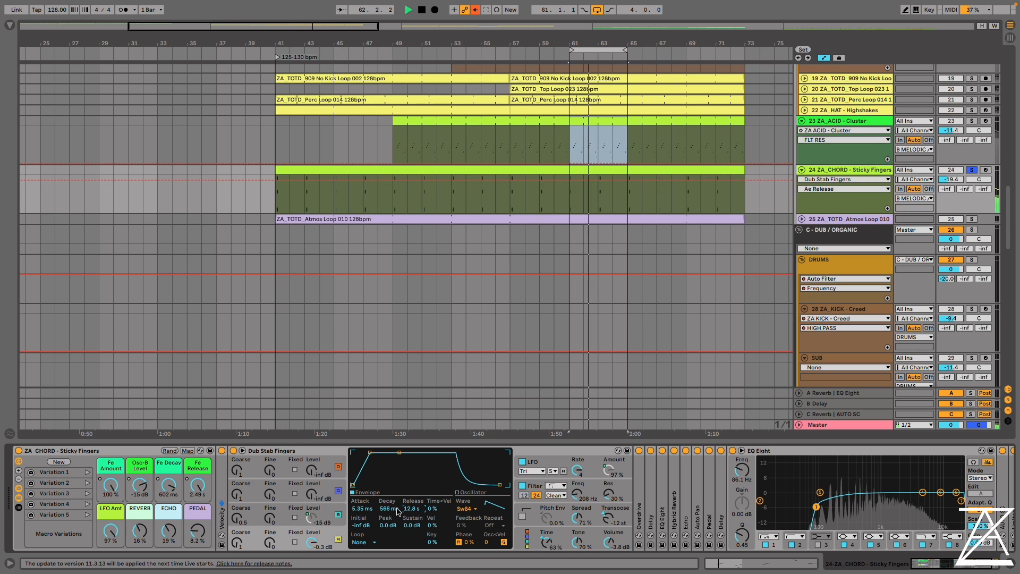
left_click_drag(398, 511, 397, 500)
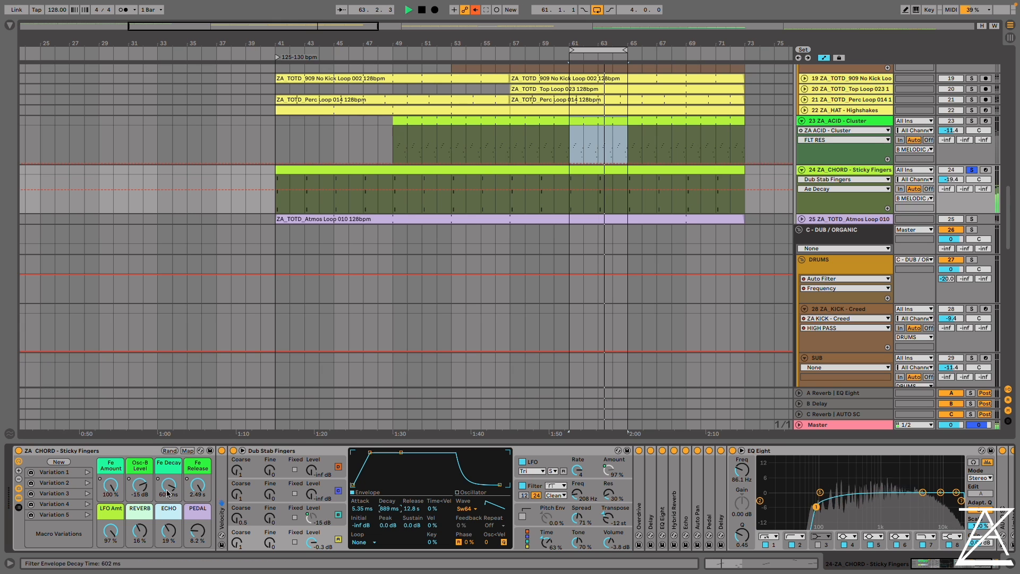
Open the Sticky Fingers chord clip and lengthen all its notes to about half a bar each
double_click(624, 198)
left_click(444, 425)
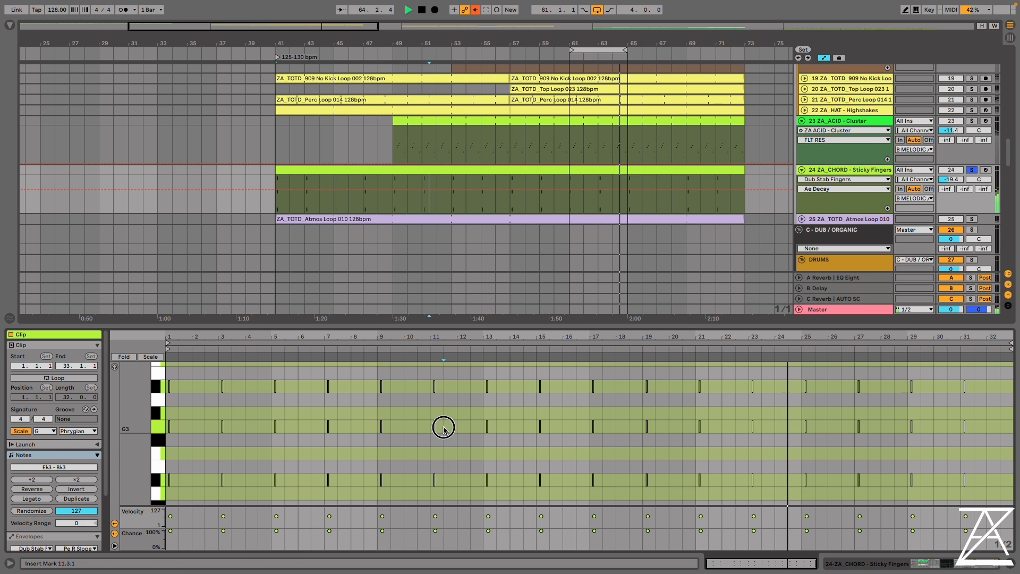
key("ctrl+a")
left_click_drag(490, 427, 502, 428)
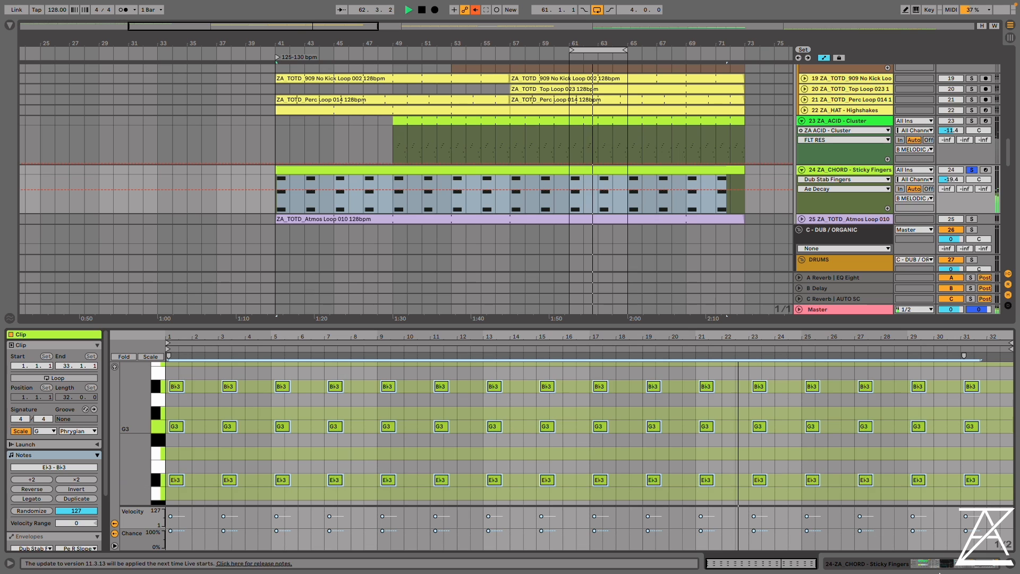
On the Sticky Fingers chord rack, set Fe Amount to 85%, Osc-B Level to -11 dB, Fe Decay to 105 ms, Fe Release to 563 ms and REVERB to 23%
left_click(950, 563)
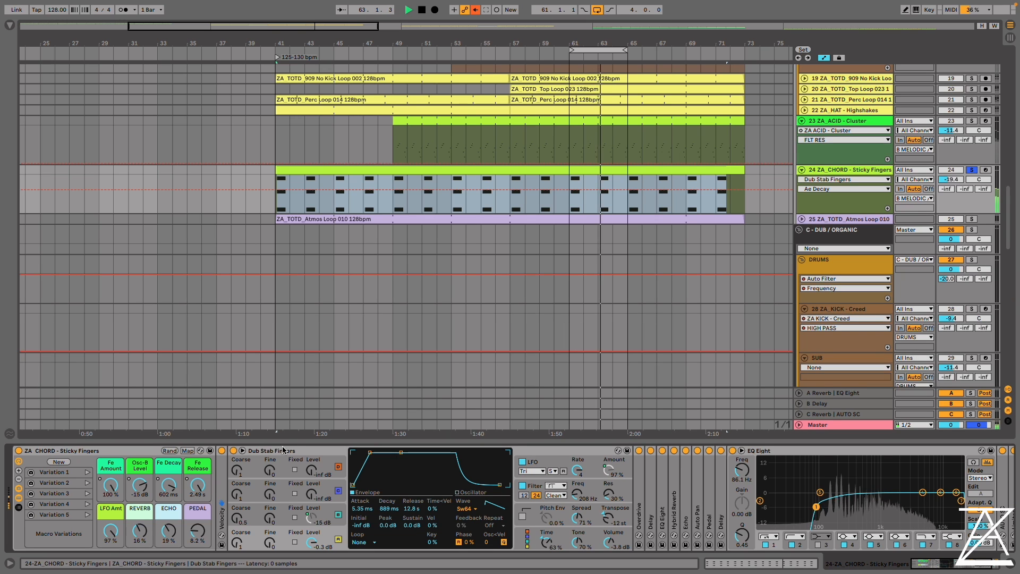
left_click(110, 485)
left_click_drag(111, 485, 168, 503)
left_click_drag(198, 484, 197, 503)
left_click(168, 485)
left_click_drag(147, 484, 108, 478)
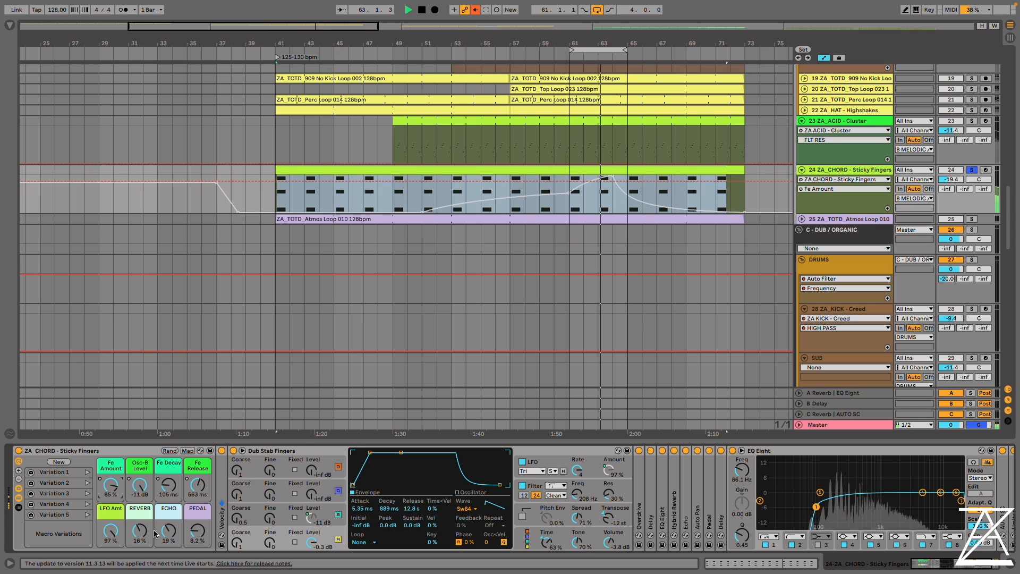
left_click_drag(137, 535, 137, 530)
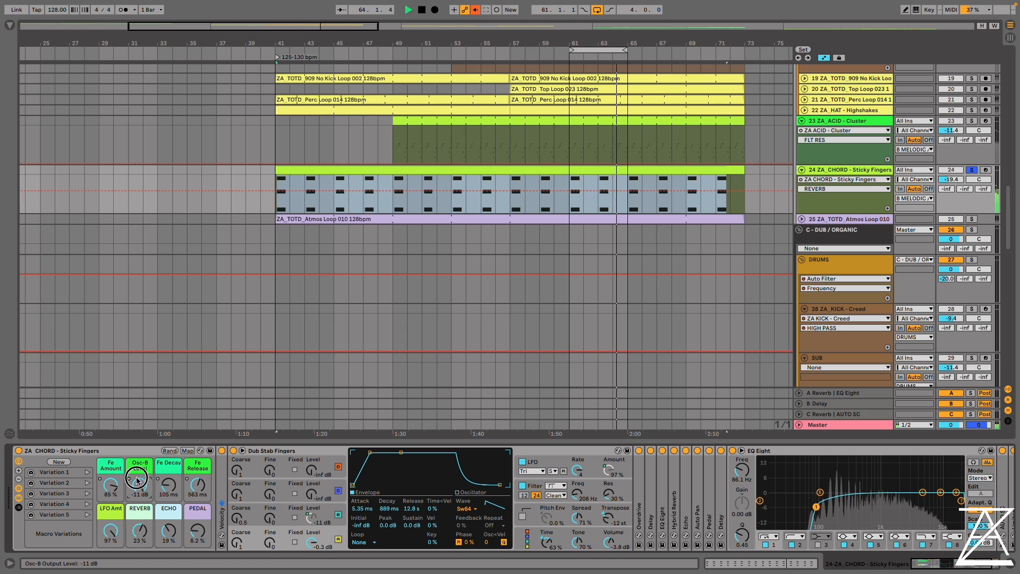
Set the chord's Osc-B Level to -19 dB, recall the rack's Variation 1 and restart playback
key("space")
left_click_drag(141, 481, 140, 488)
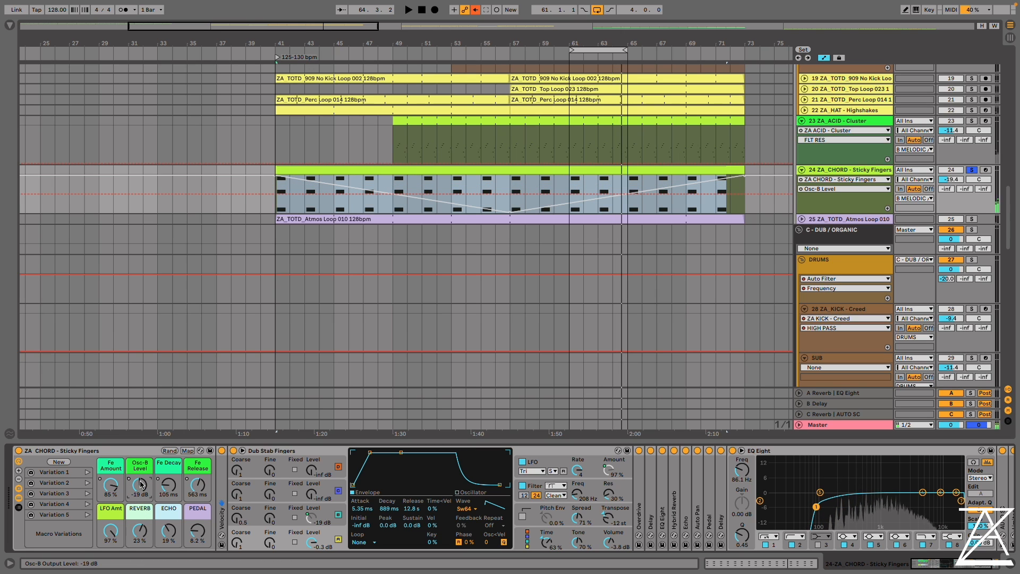
left_click(88, 472)
key("space")
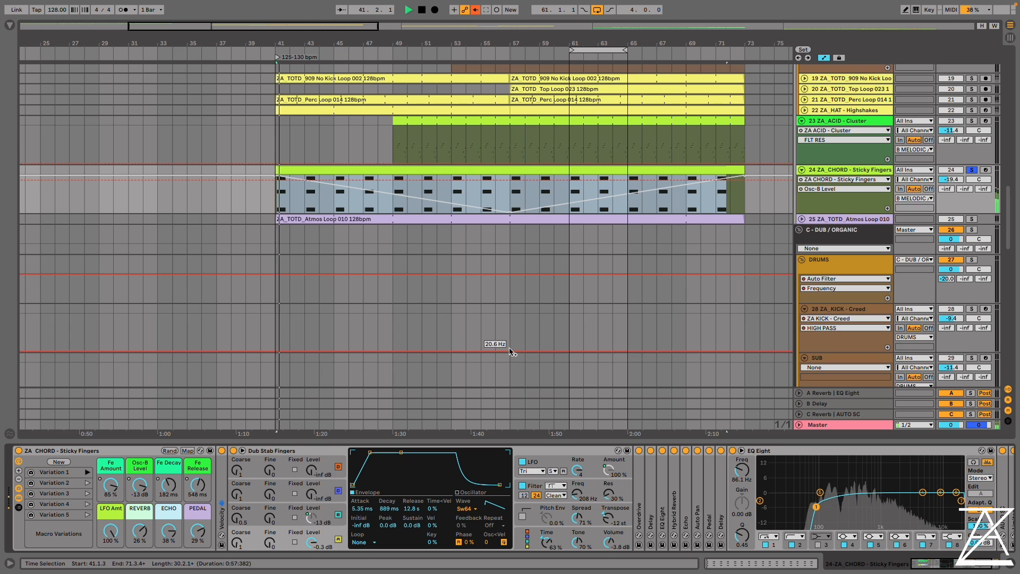
Solo the Drust kick, Flamclam clap, Prophat hat and loop and hat tracks 19 to 22 alongside the chord
scroll(698, 233, "up", 5)
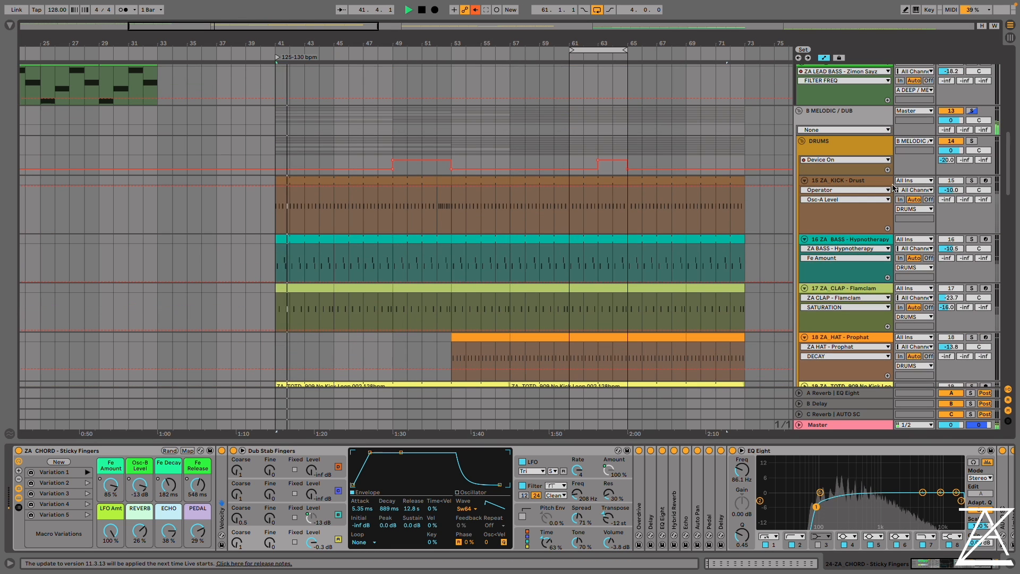
left_click(971, 180)
left_click(972, 288)
left_click(971, 337)
scroll(970, 337, "down", 3)
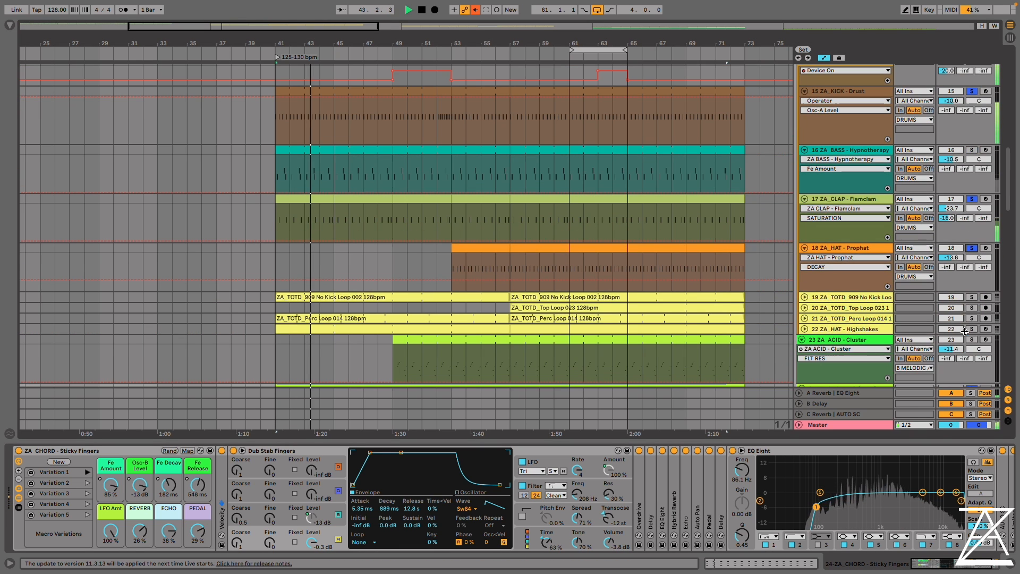
left_click(860, 297)
left_click(860, 329, "shift")
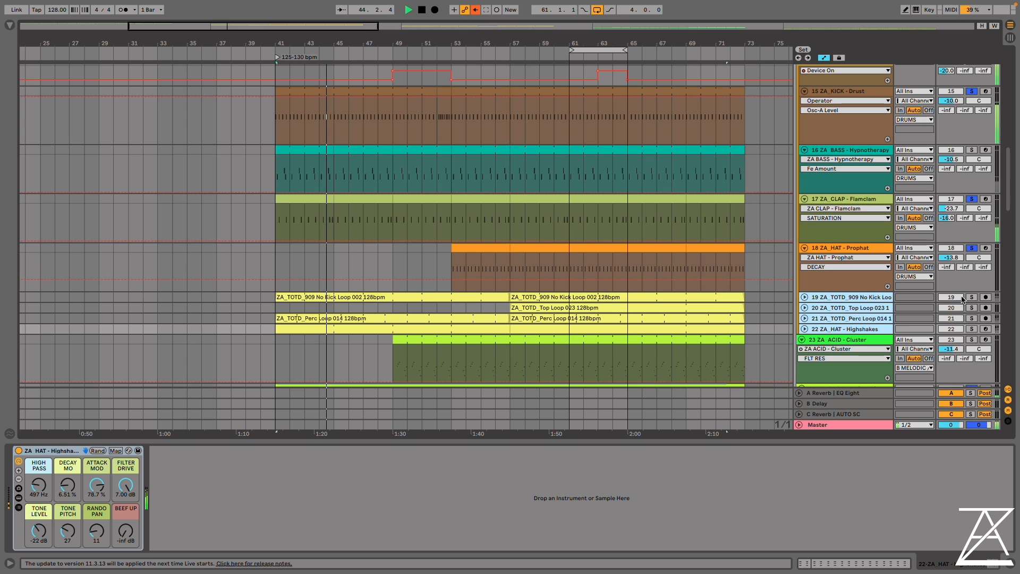
left_click(971, 328)
scroll(685, 297, "down", 4)
scroll(267, 306, "up", 7)
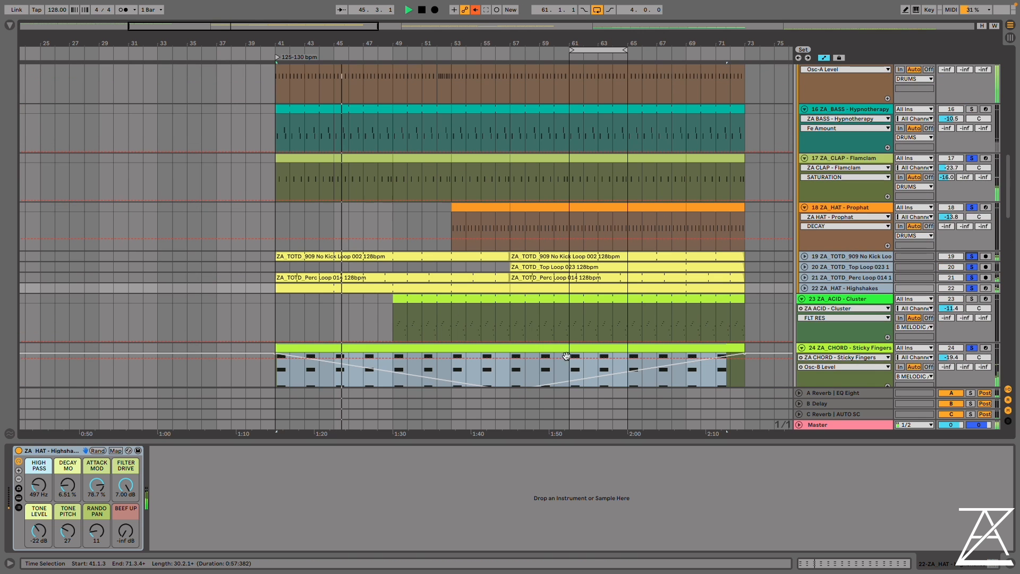
Audition Variations 2, 3, 4 and 5 of the Sticky Fingers chord rack in turn and stop playback
scroll(170, 404, "down", 4)
left_click(818, 262)
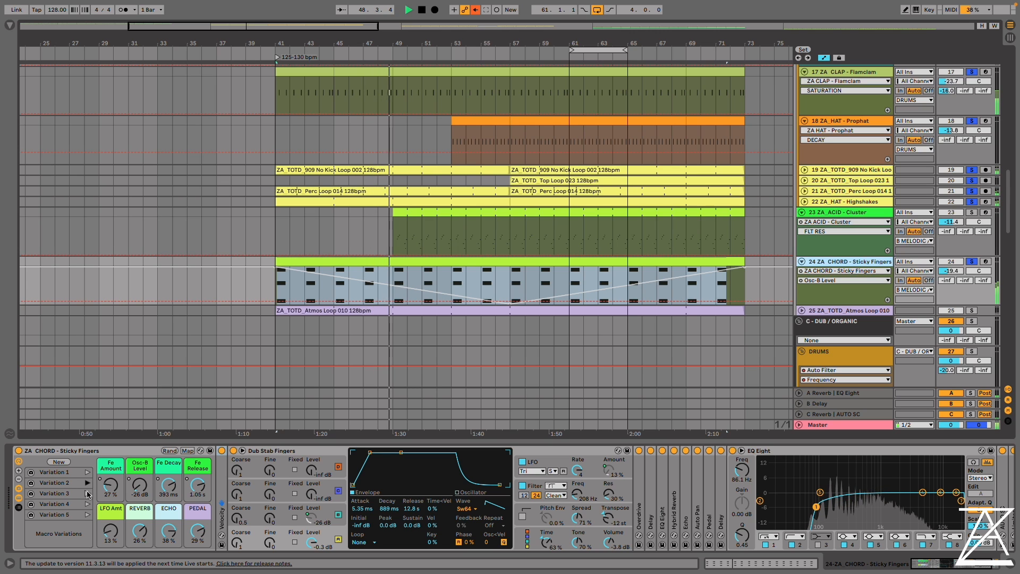
left_click(88, 493)
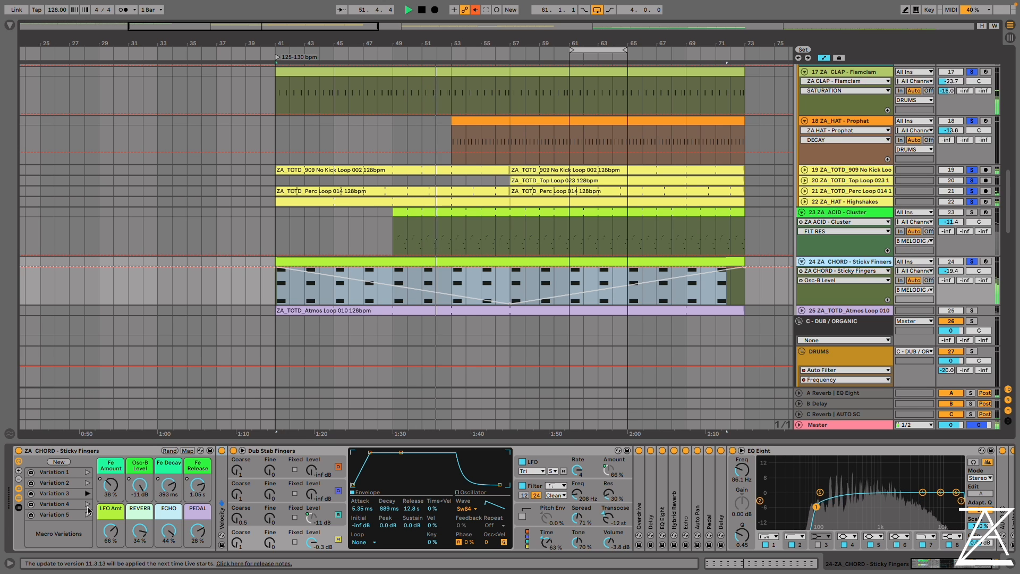
left_click(87, 503)
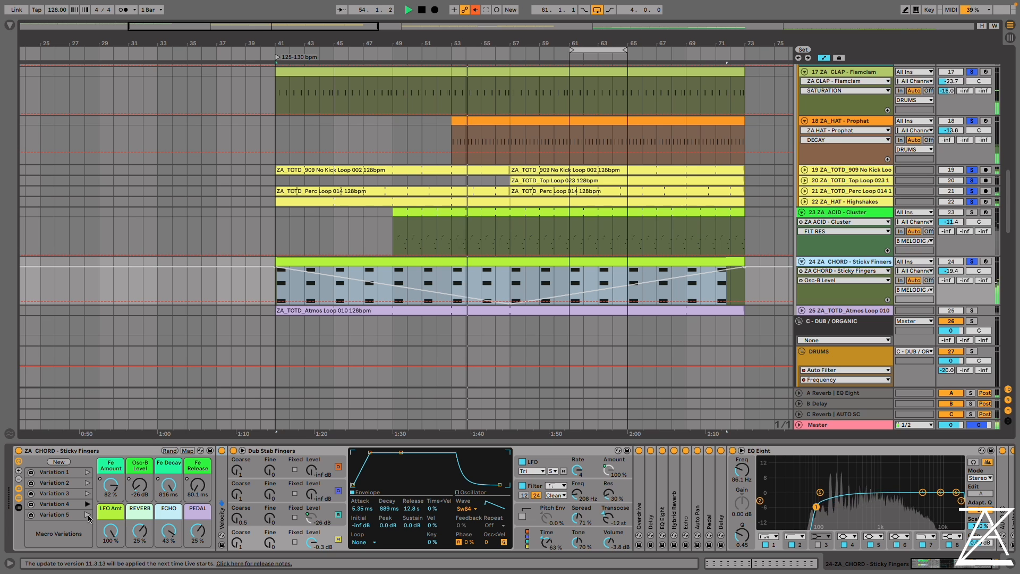
left_click(87, 515)
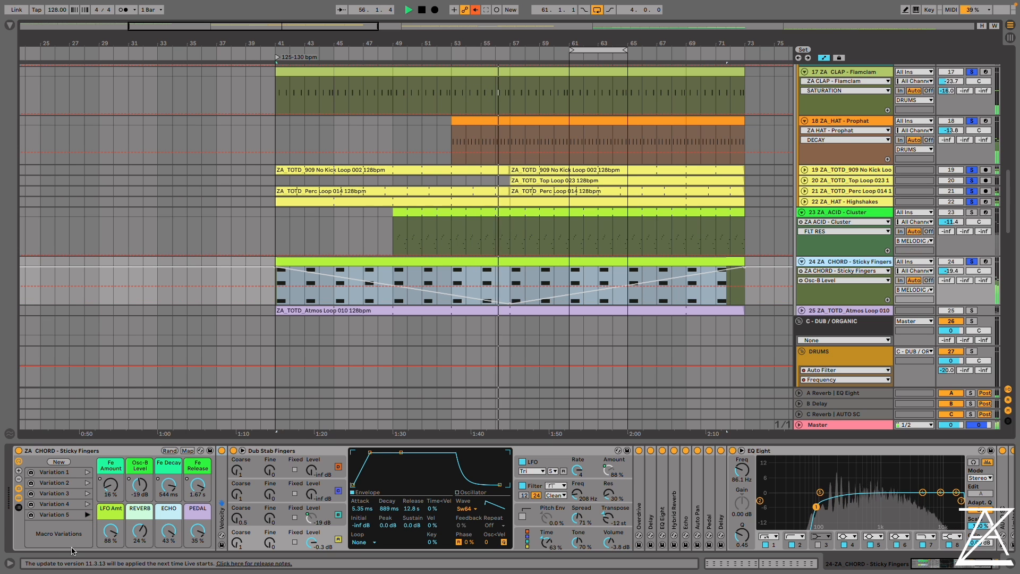
key("space")
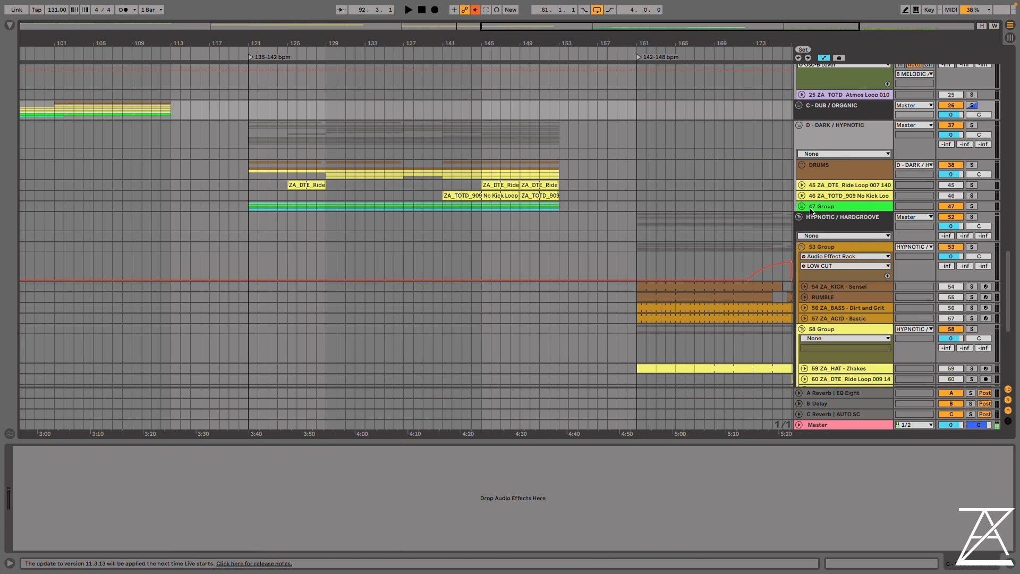
Unfold group 47 in the Dark / Hypnotic section and set the project tempo to 138 BPM
left_click(802, 207)
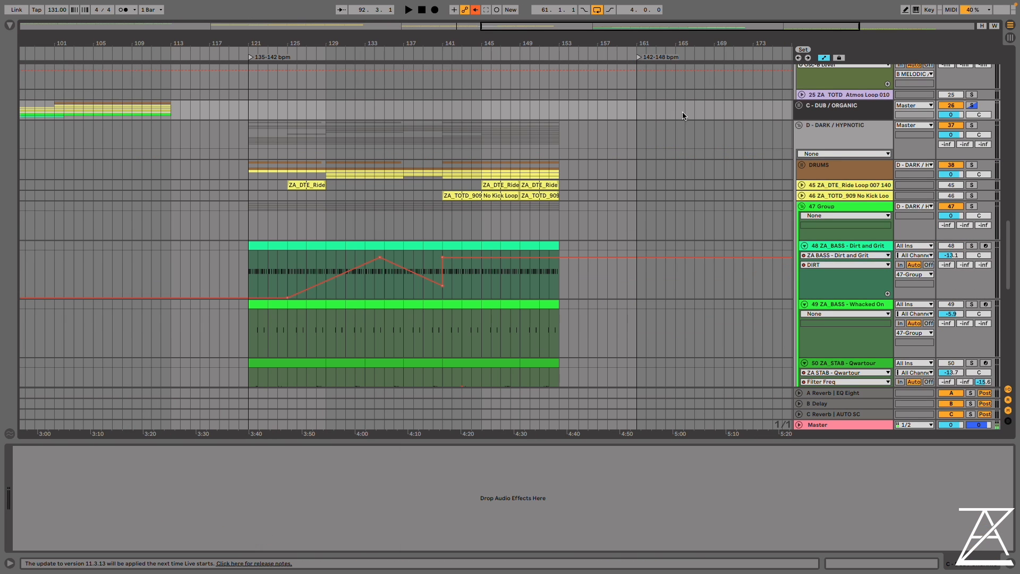
left_click_drag(444, 43, 377, 45)
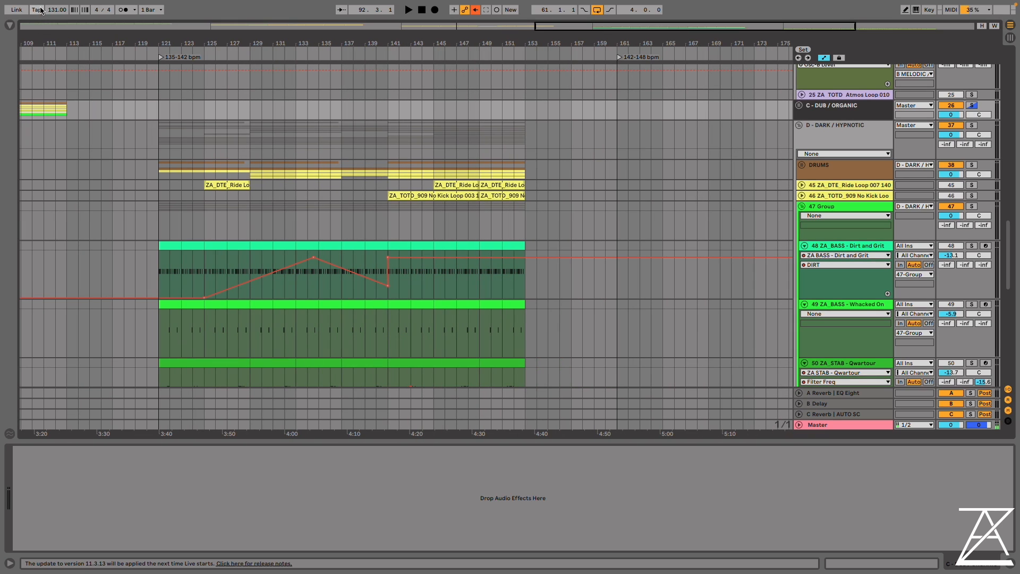
left_click_drag(53, 10, 53, 2)
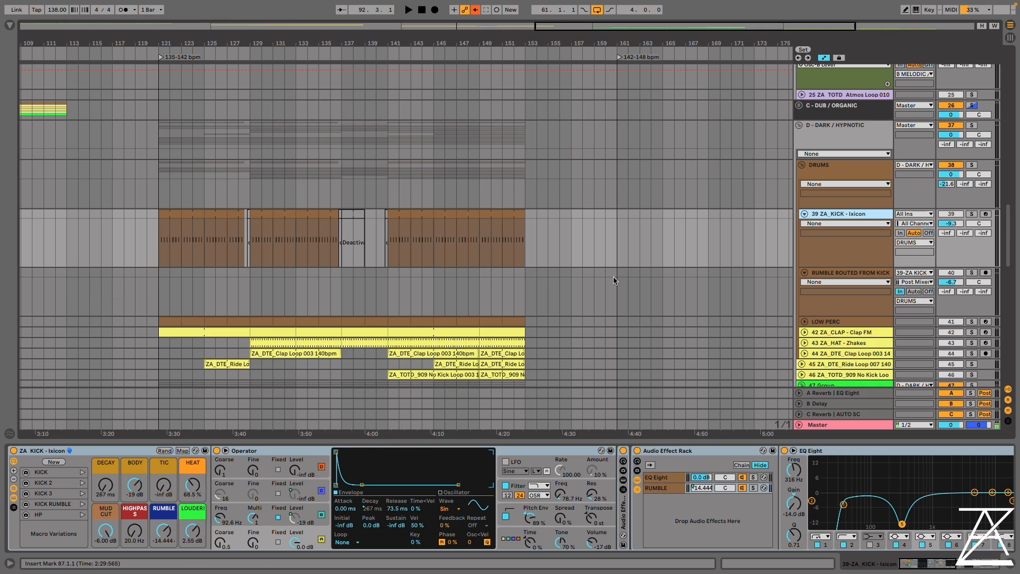
Solo the Ixicon kick track and start playback from bar 130
left_click(261, 240)
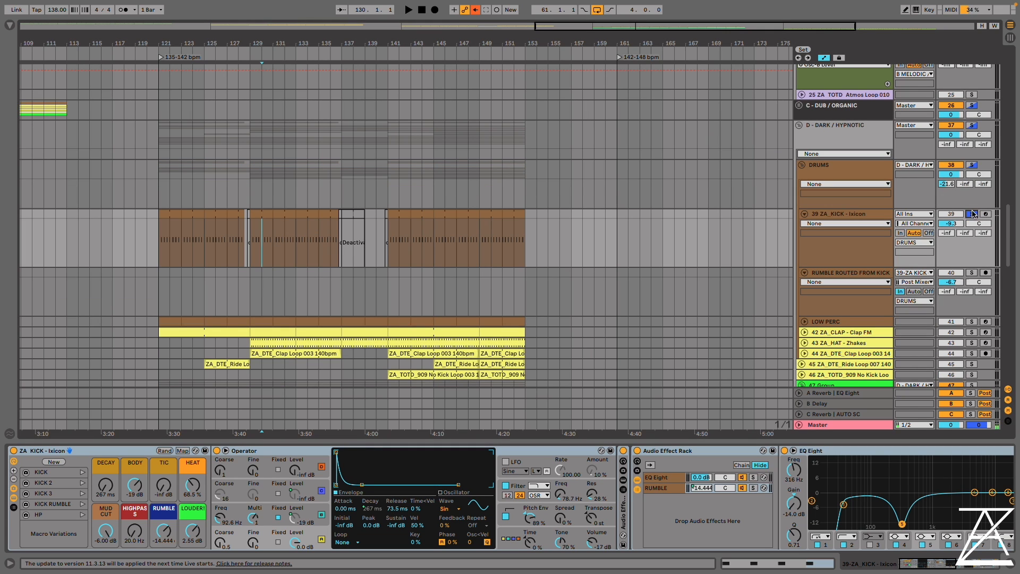
scroll(269, 229, "down", 2)
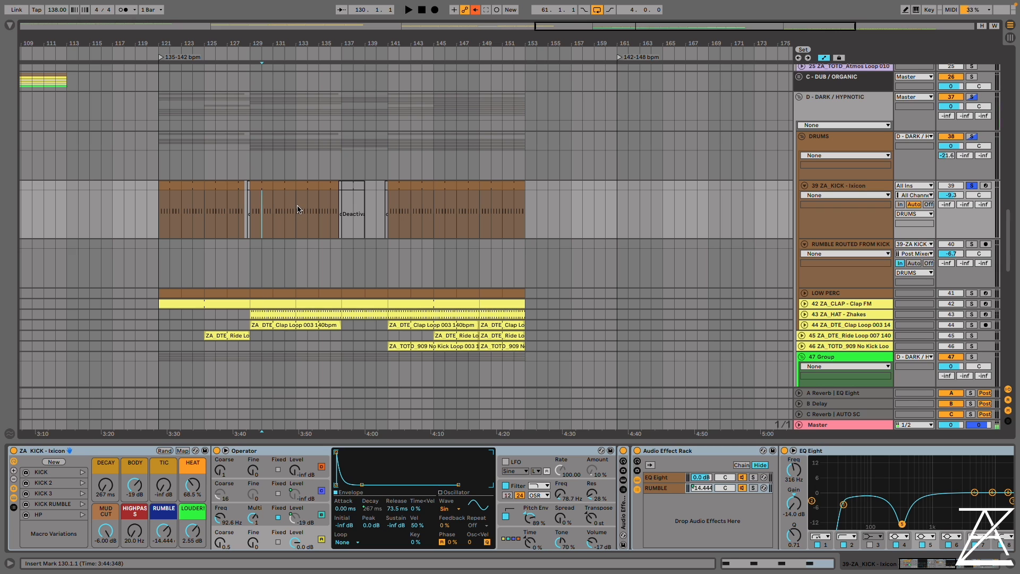
key("space")
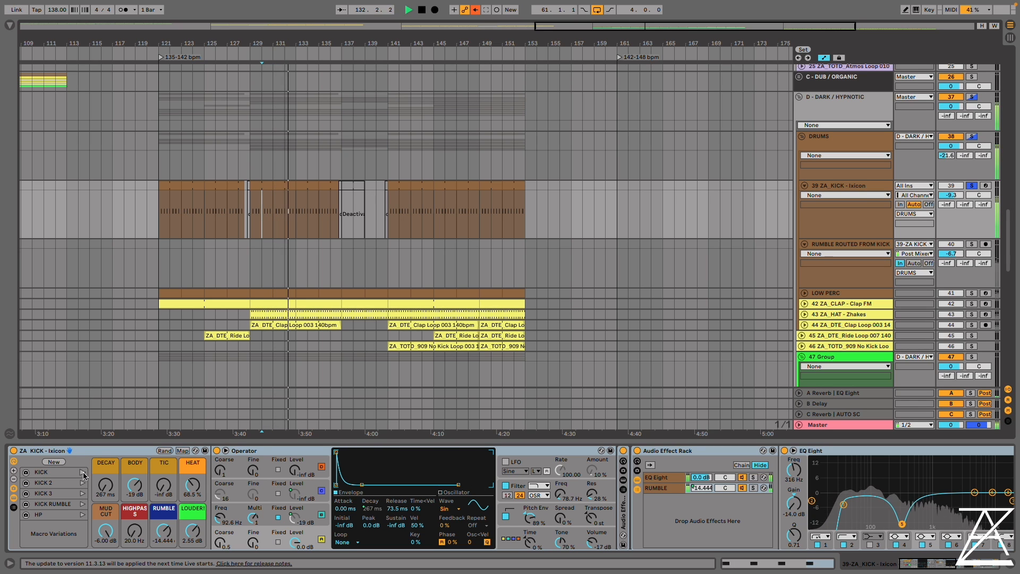
Store the Ixicon kick's macro settings as a new variation and audition KICK, KICK 2, KICK 3 and KICK RUMBLE
left_click(54, 462)
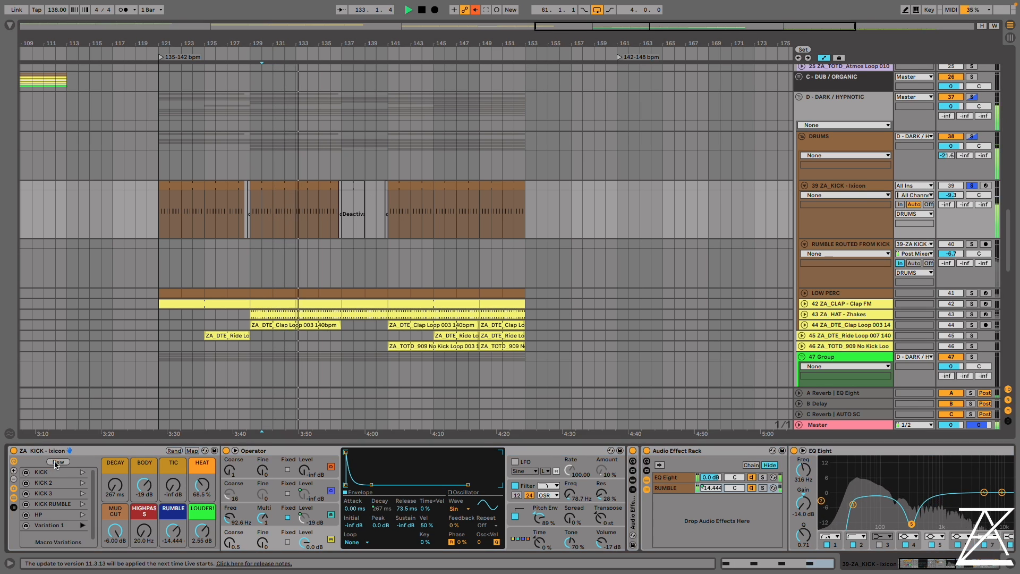
left_click(82, 472)
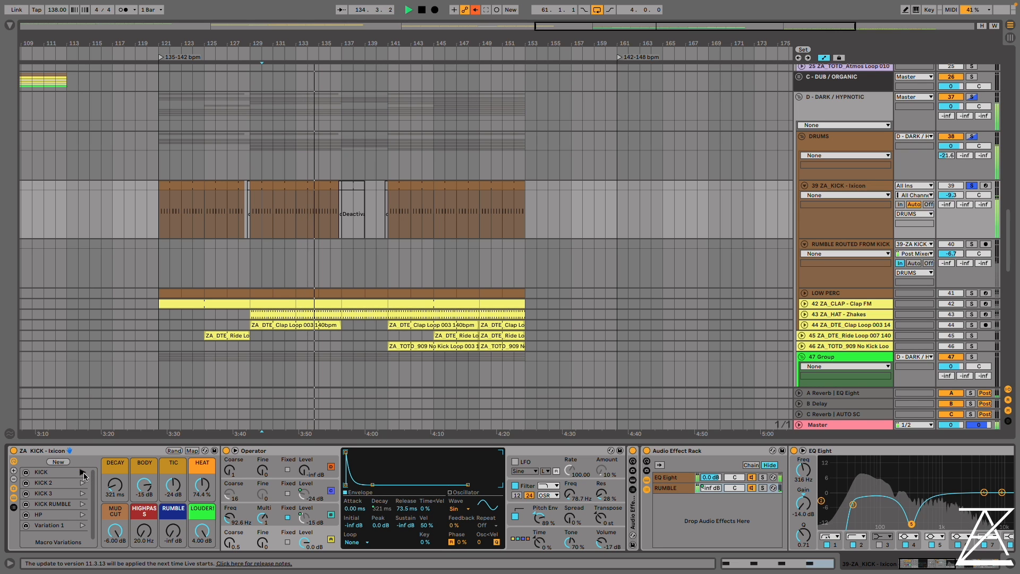
left_click(82, 482)
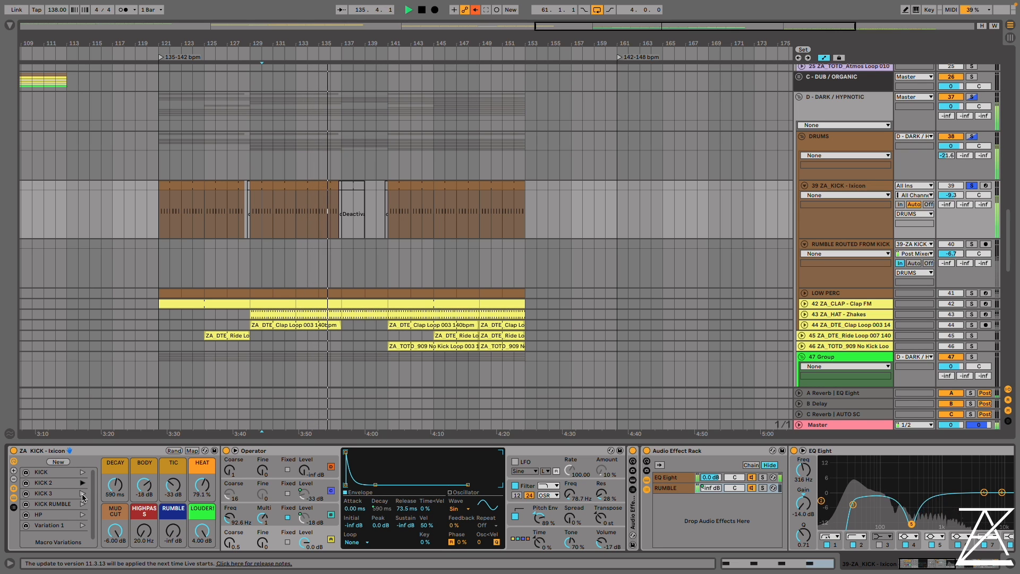
left_click(82, 493)
left_click(82, 503)
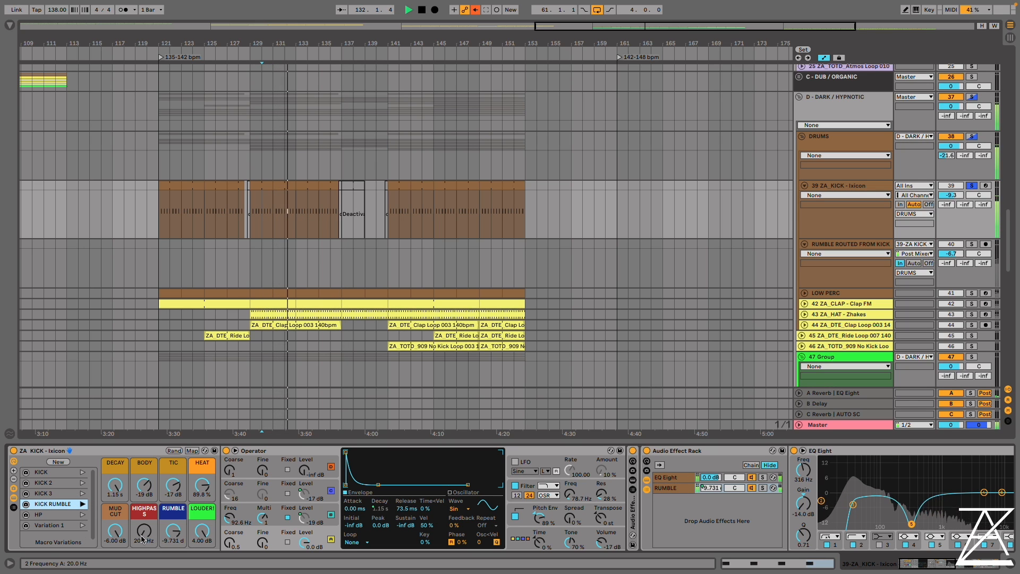
Set the Ixicon kick's RUMBLE to -4.077 dB, HEAT to 100%, BODY to -7.5 dB and TIC to -8.0 dB
mouse_move(174, 530)
left_mouse_down()
mouse_move(173, 552)
mouse_move(173, 507)
left_mouse_up()
key("space")
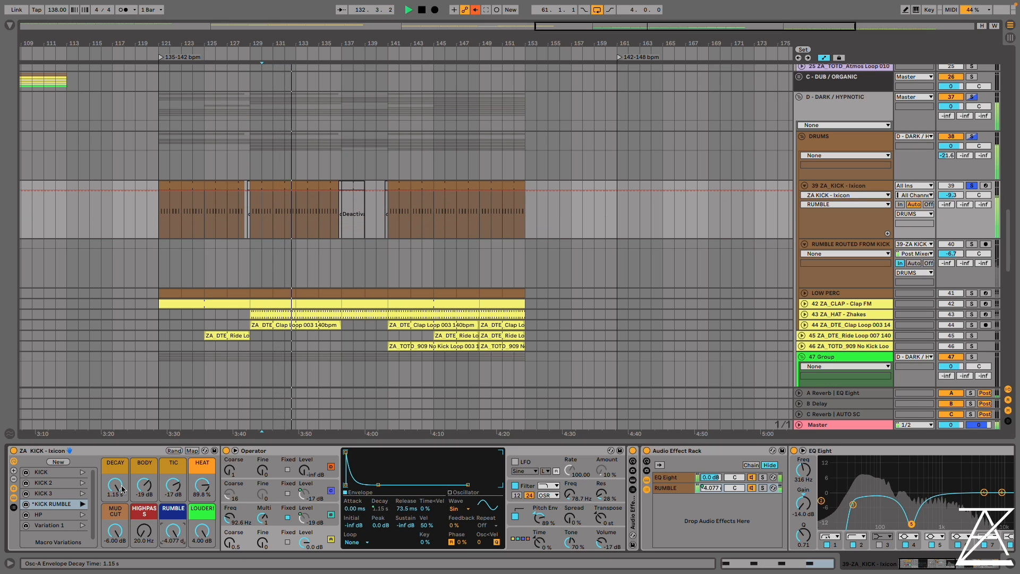
left_click(115, 486)
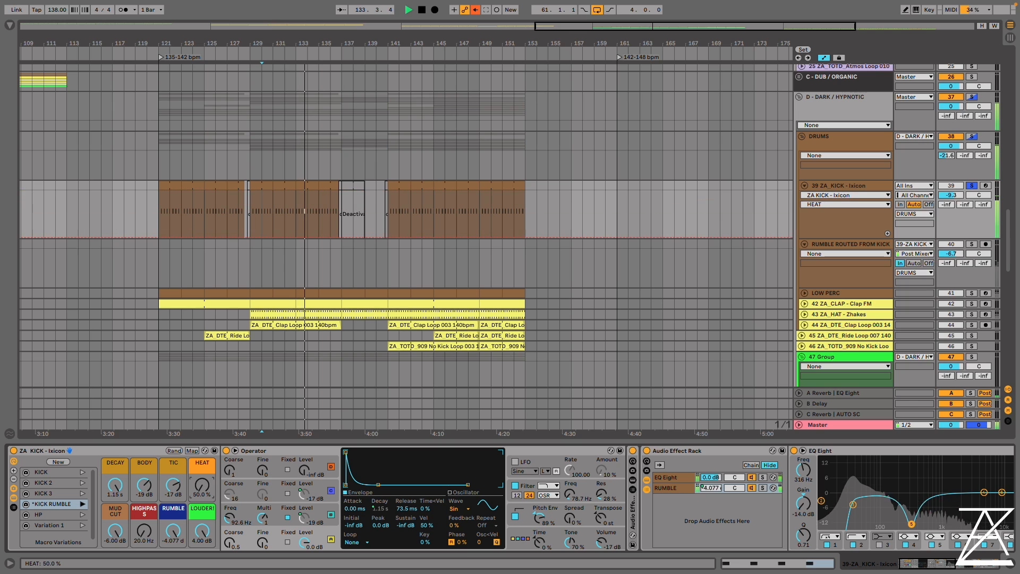
left_click_drag(202, 485, 202, 452)
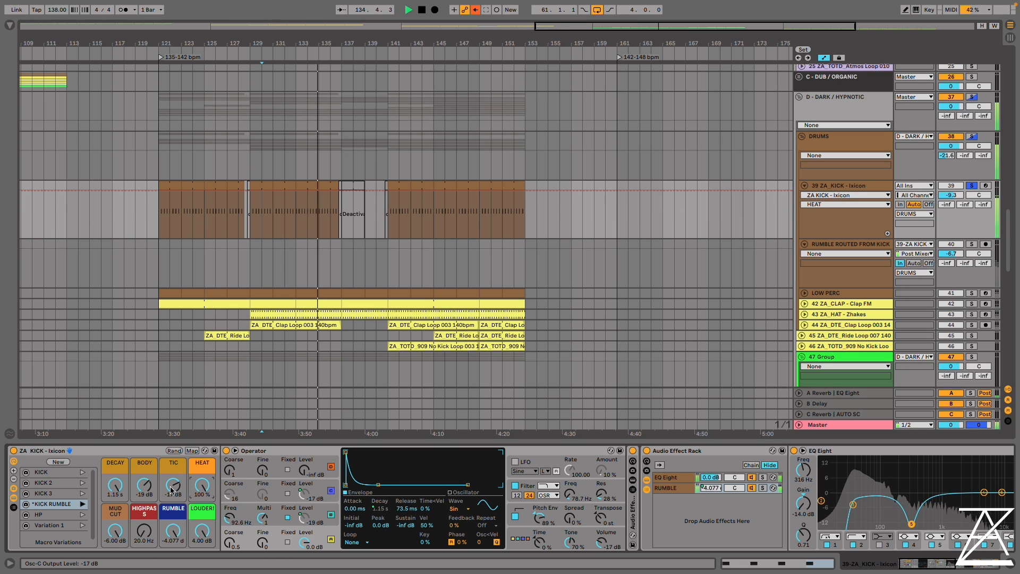
left_click_drag(145, 487, 173, 457)
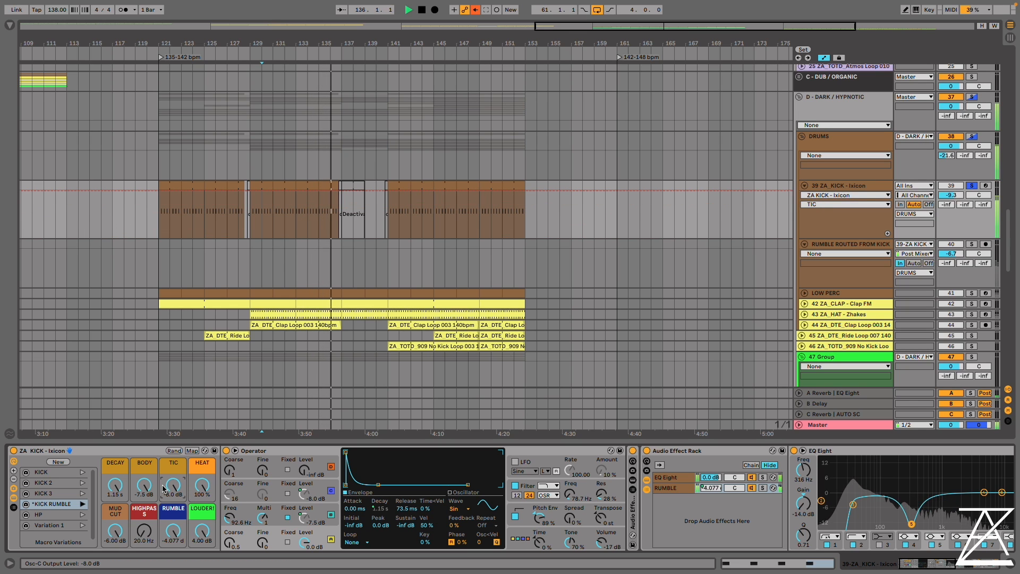
left_click(115, 486)
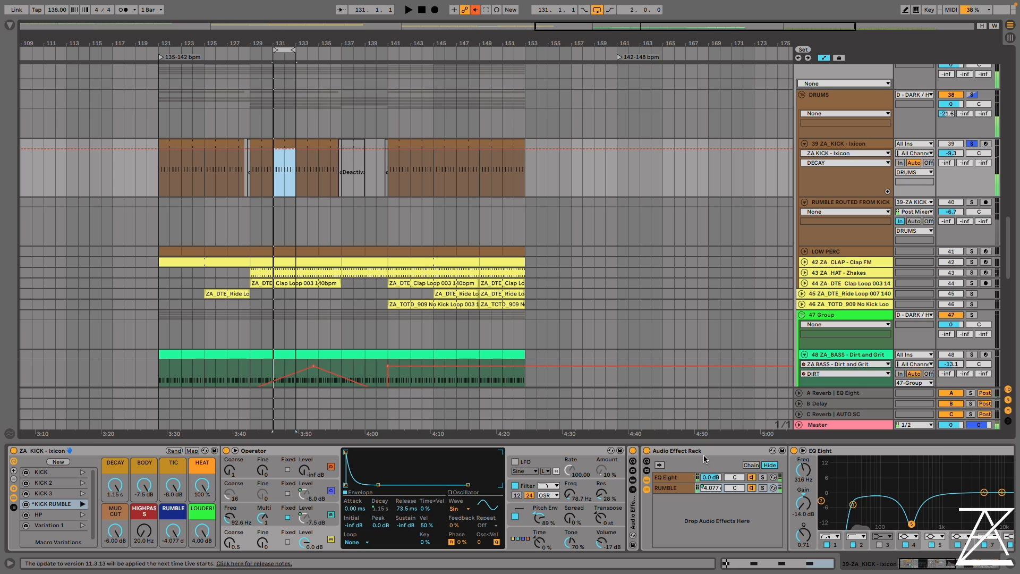
Look through the effects in the kick's RUMBLE chain and collapse its expanded devices
scroll(684, 452, "right", 5)
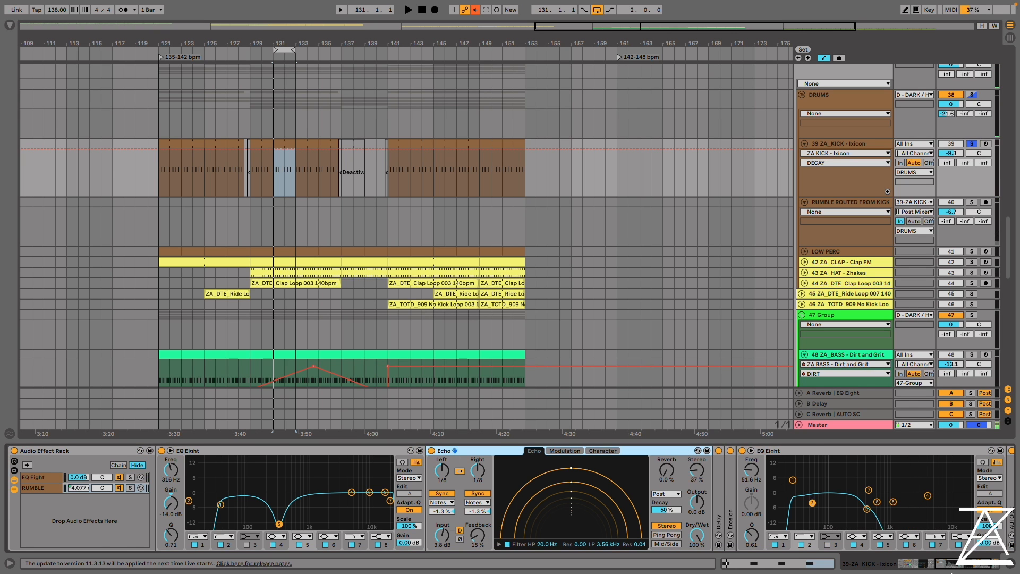
scroll(678, 478, "left", 5)
double_click(841, 450)
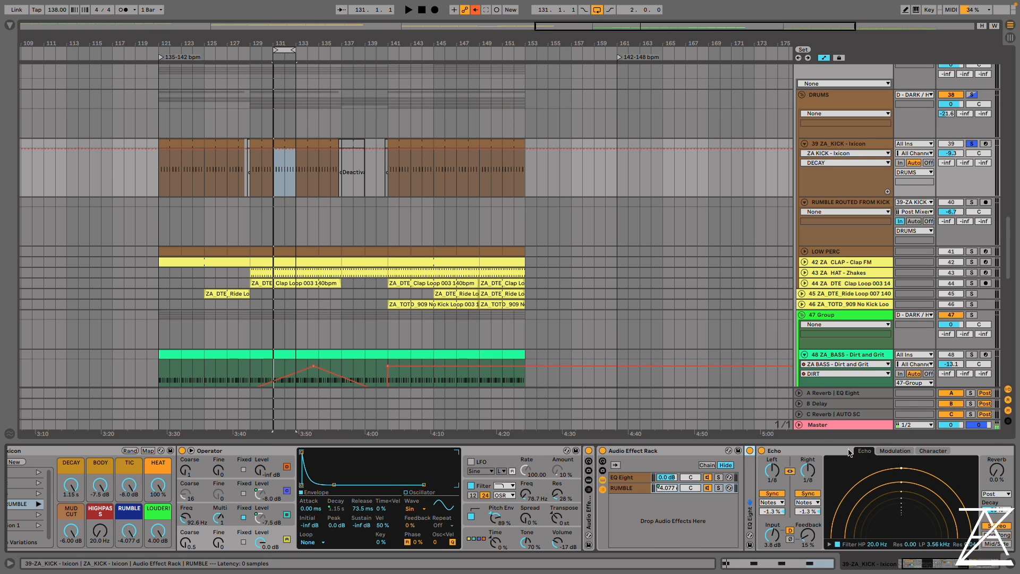
double_click(776, 451)
double_click(776, 451)
Play the kick loop from bar 131 and switch off the collapsed effect rack after Operator and the final Saturator, EQ Eight and Limiter
key("space")
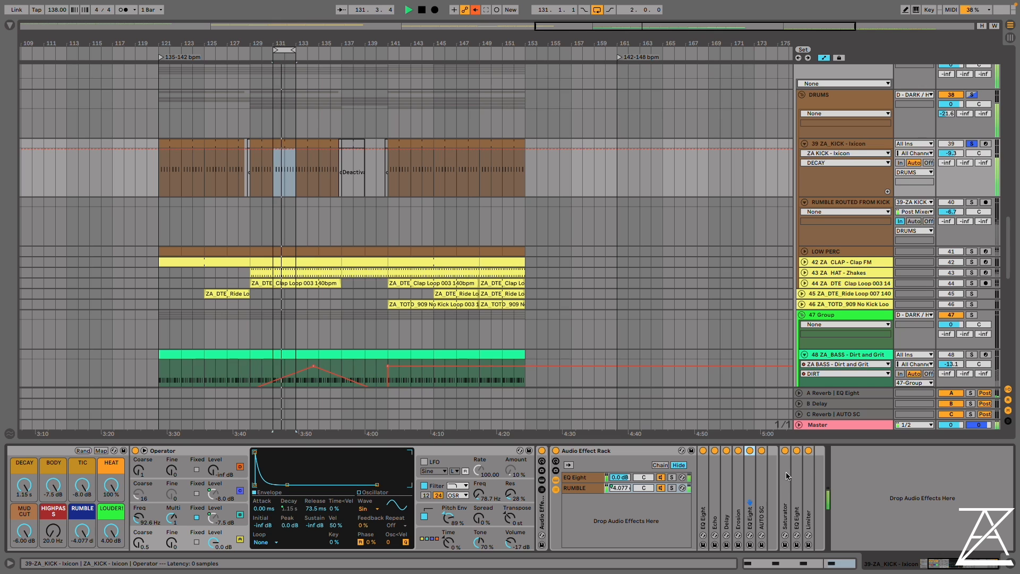
left_click(542, 451)
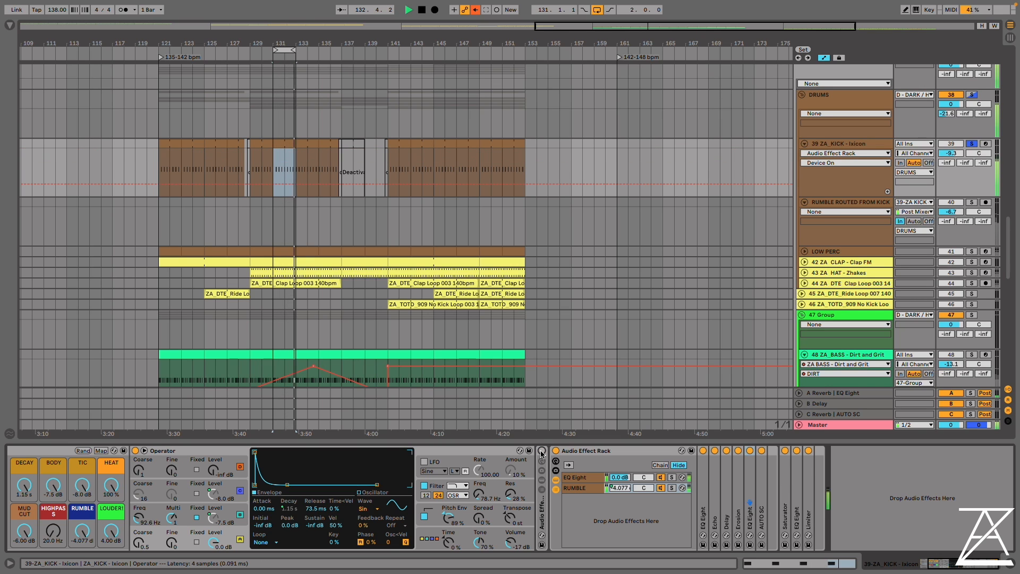
left_click(784, 469)
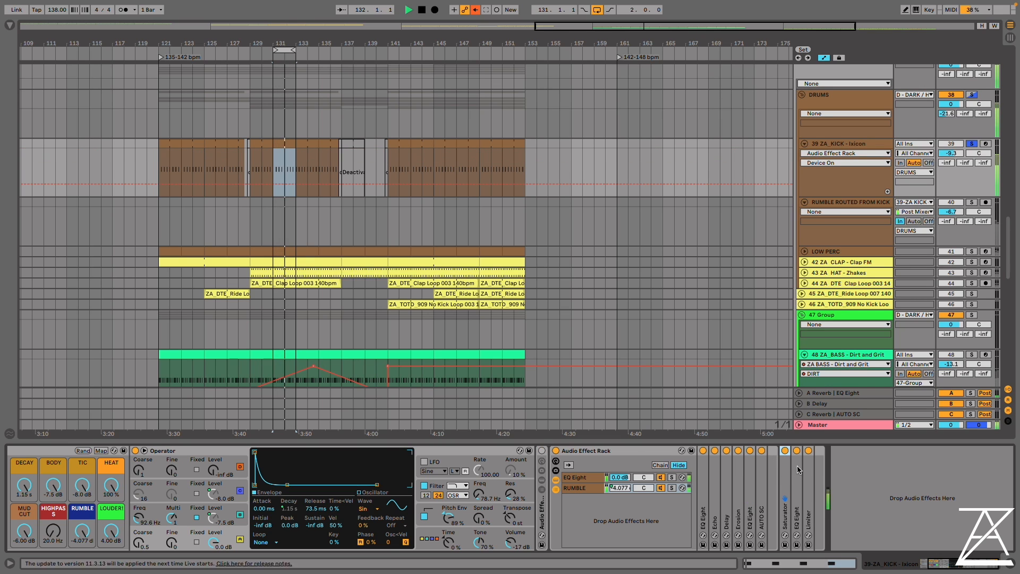
left_click(809, 469, "shift")
left_click(807, 451)
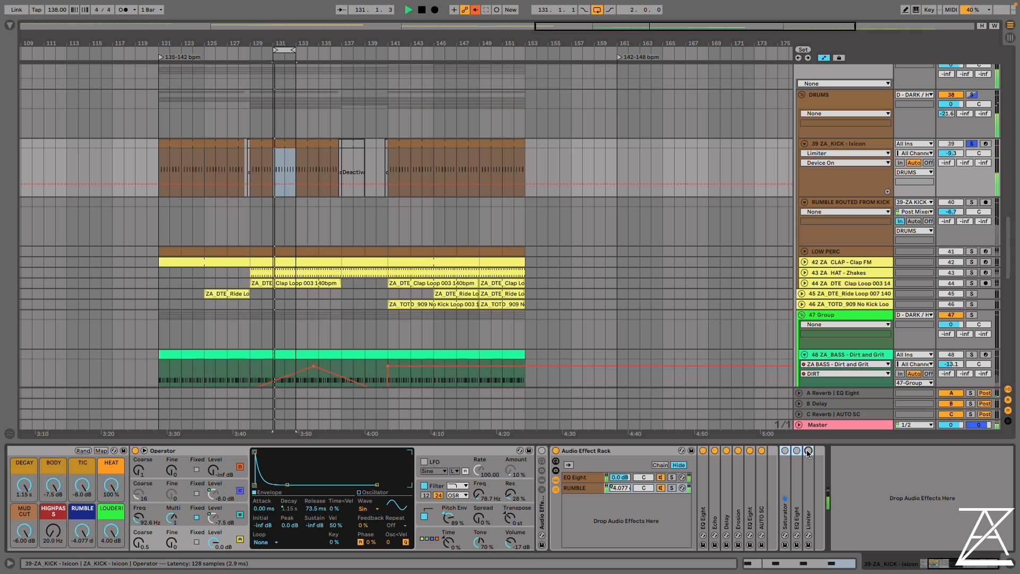
Switch the final Saturator, EQ Eight and Limiter and the effect rack after Operator back on, and unfold that rack
left_click(808, 451)
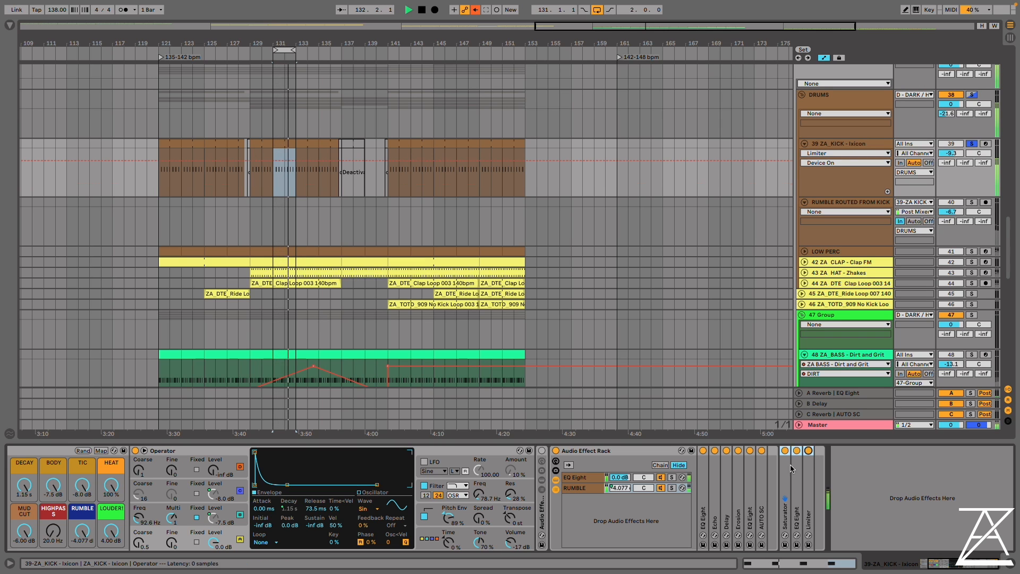
left_click(542, 450)
double_click(545, 504)
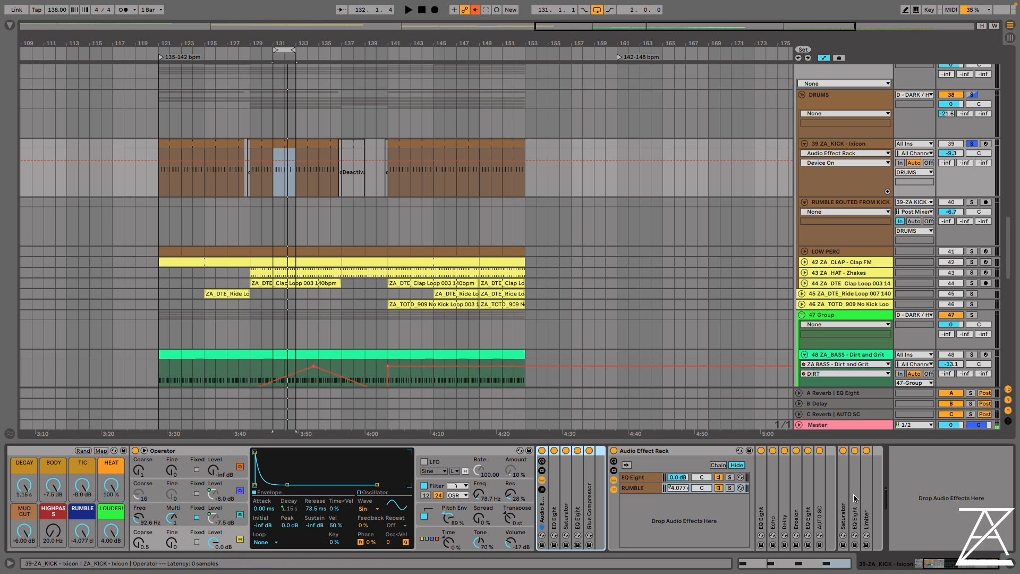
Display Operator's pitch envelope in the Ixicon kick and compare the sound with the envelope switched off and back on
left_click(942, 563)
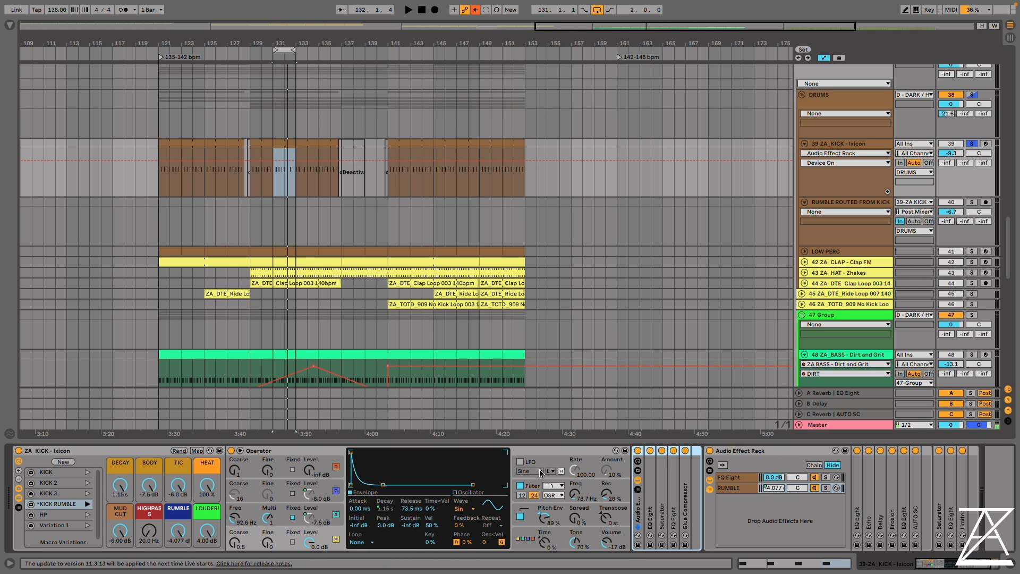
left_click(282, 538)
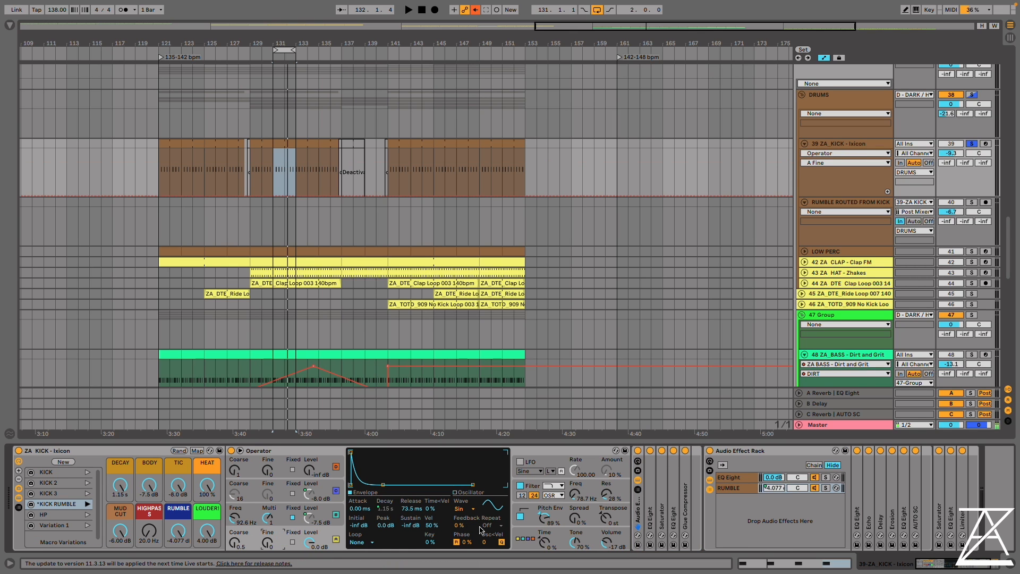
left_click(563, 518)
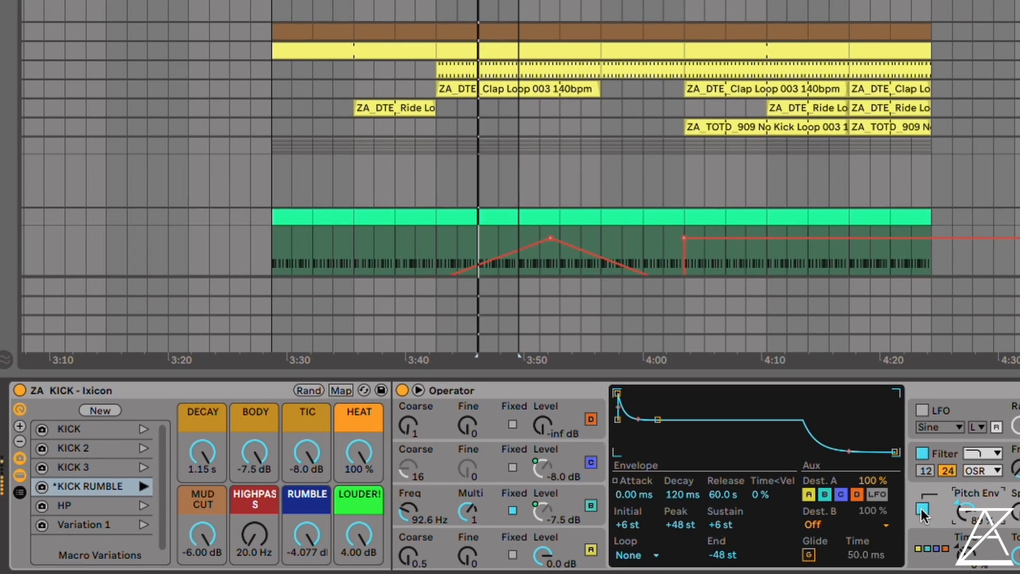
left_click(797, 512)
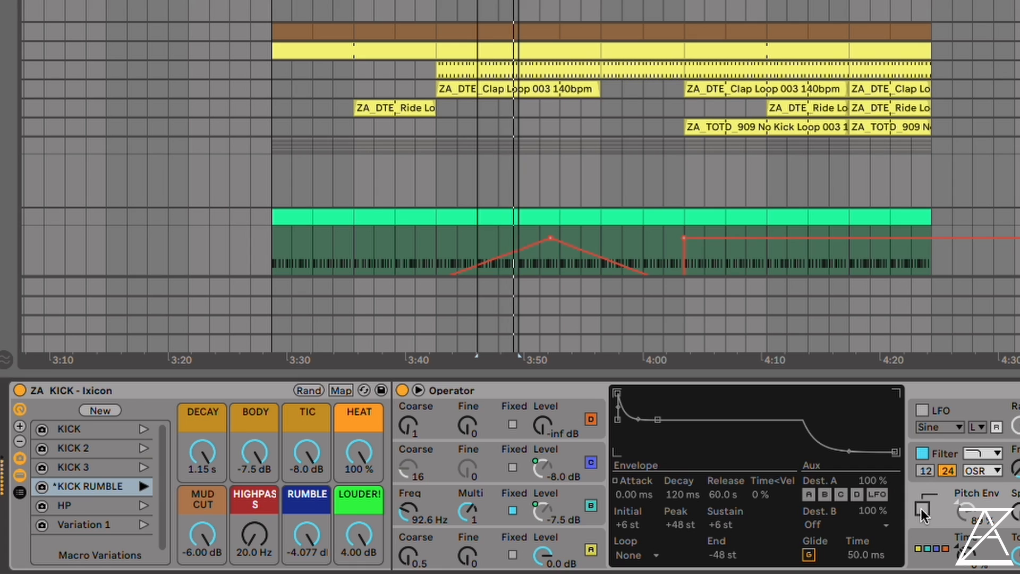
left_click(921, 508)
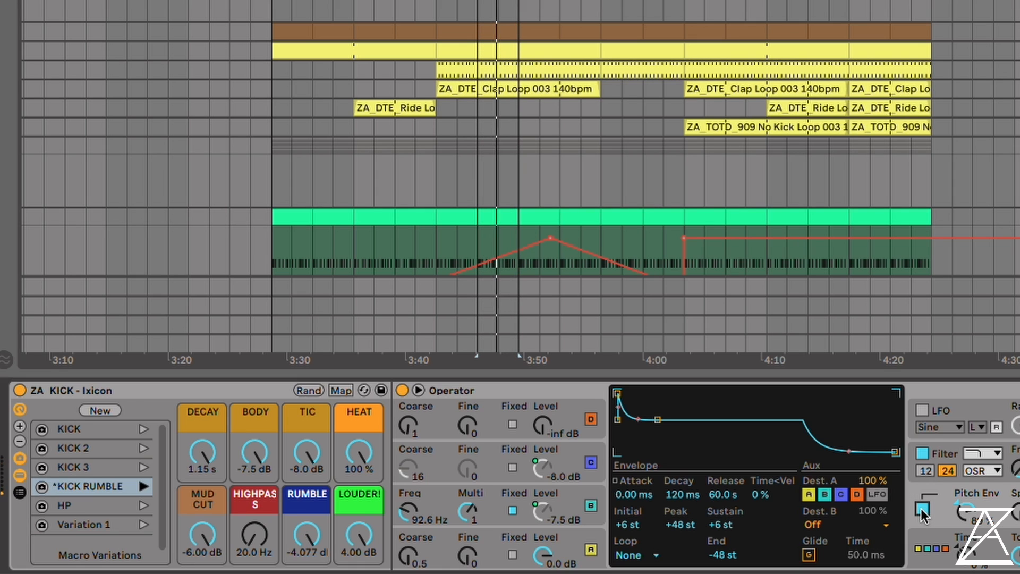
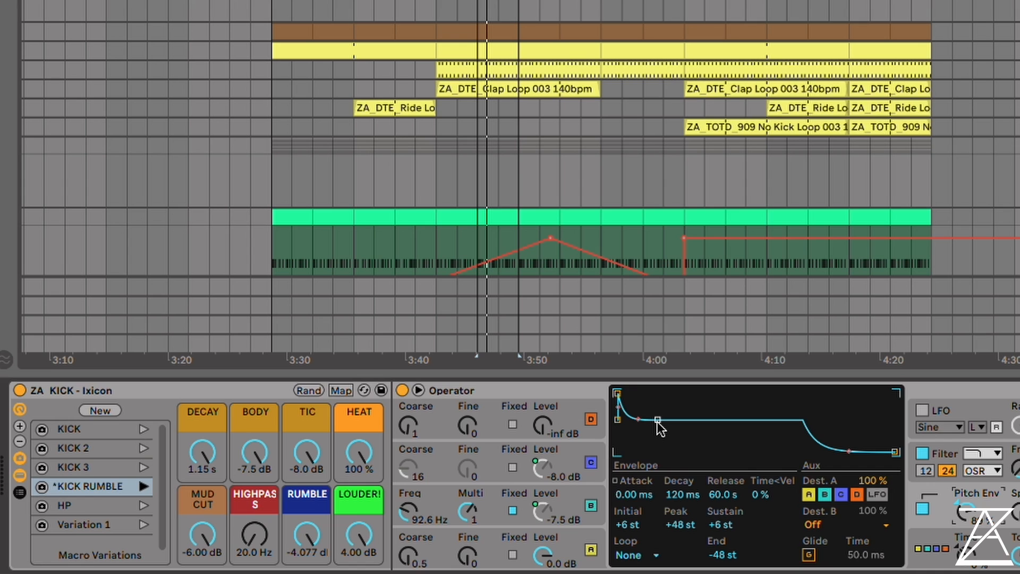
Shorten the kick's pitch envelope decay to 51.7 ms, then mute RUMBLE and audition BODY and TIC, leaving them at -7.5 dB and -8.0 dB
mouse_move(657, 422)
left_mouse_down()
mouse_move(678, 432)
mouse_move(657, 441)
mouse_move(639, 413)
mouse_move(651, 418)
left_mouse_up()
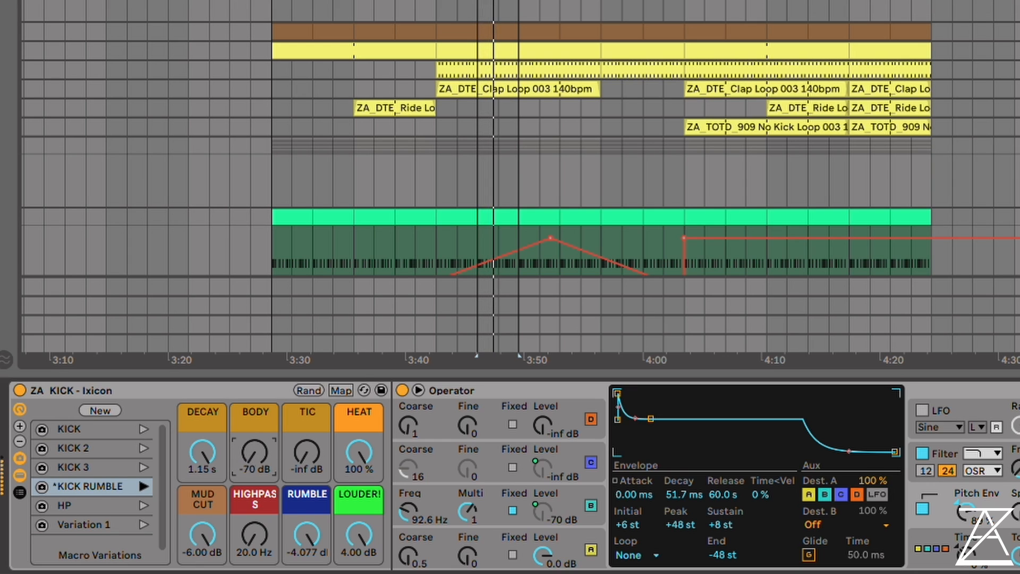
left_click_drag(255, 457, 255, 443)
left_click_drag(306, 536, 306, 570)
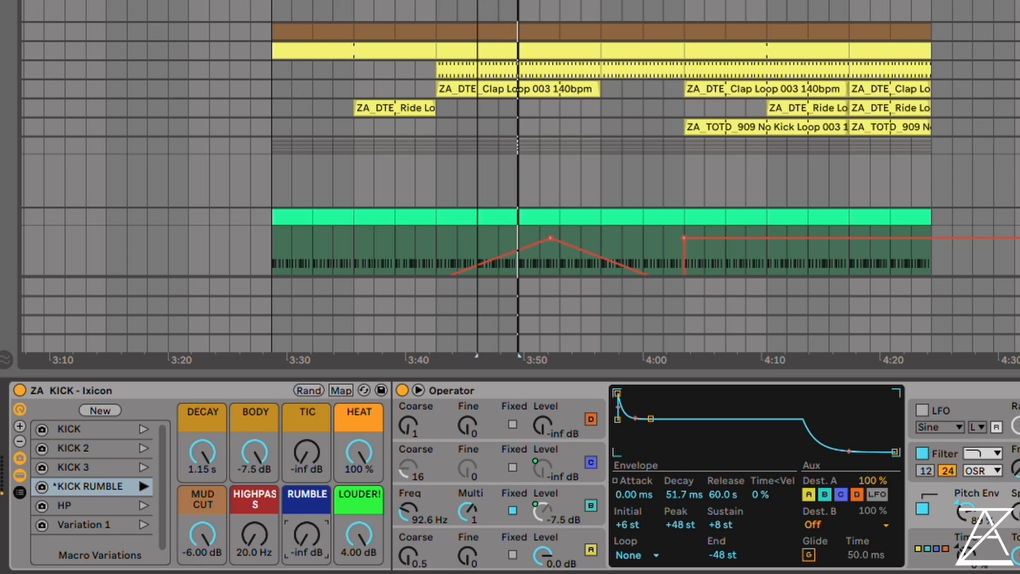
left_click(260, 455)
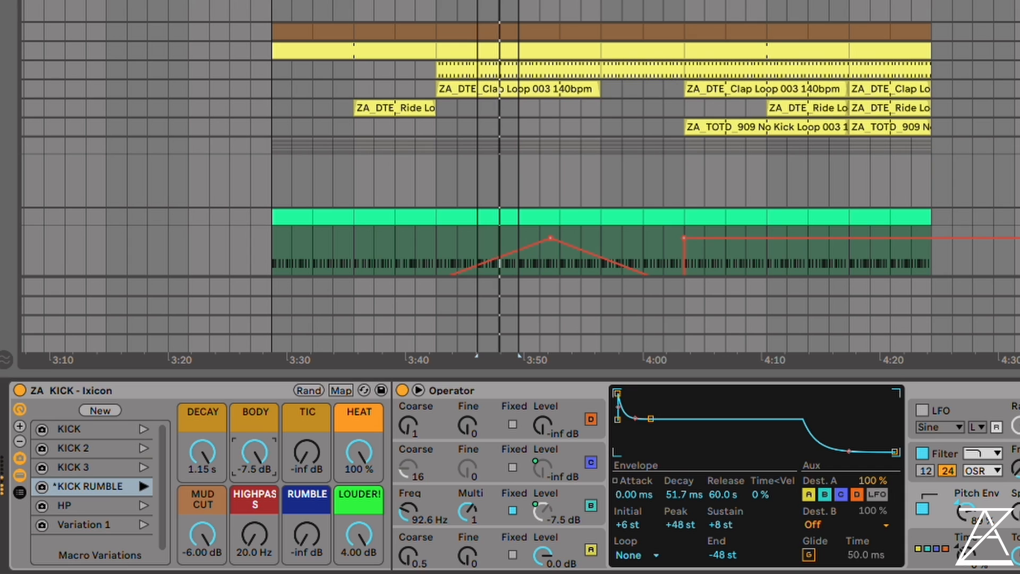
left_click_drag(312, 448, 312, 425)
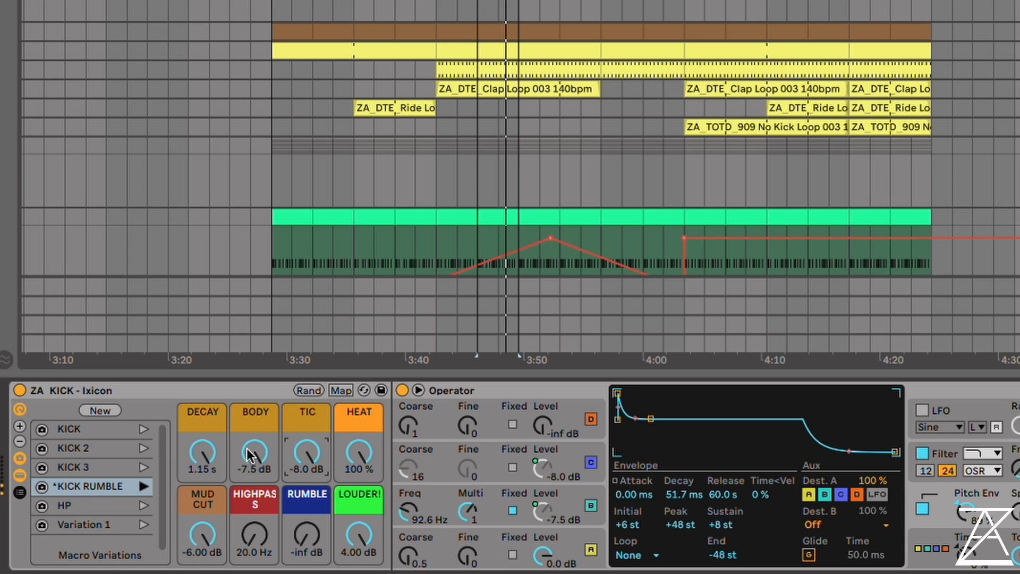
Lower the kick's DECAY macro to 267 ms, BODY to -69 dB and TIC to -inf dB
left_click(184, 456)
left_click_drag(184, 455, 185, 478)
left_click_drag(253, 452, 254, 478)
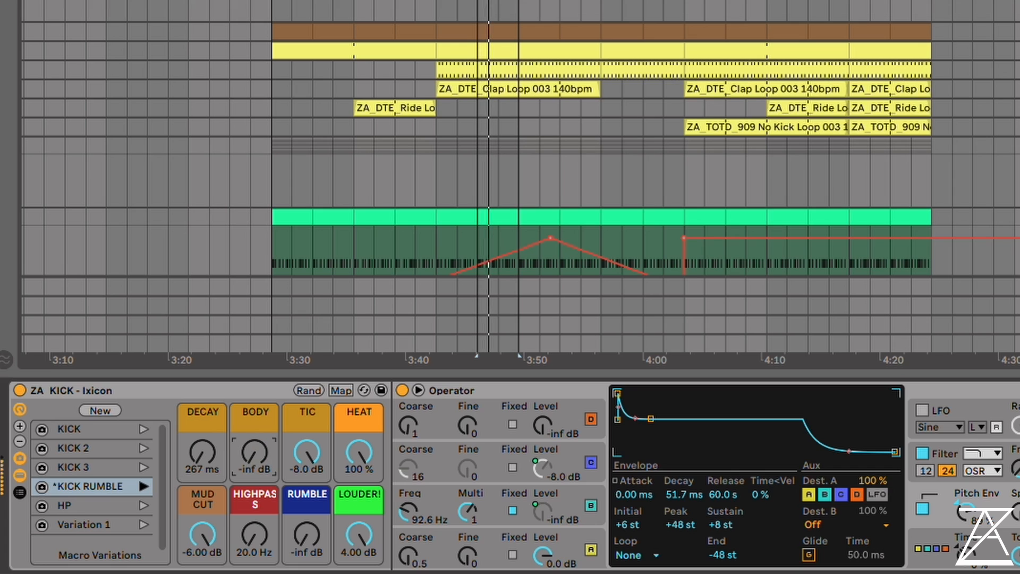
left_click_drag(301, 450, 300, 473)
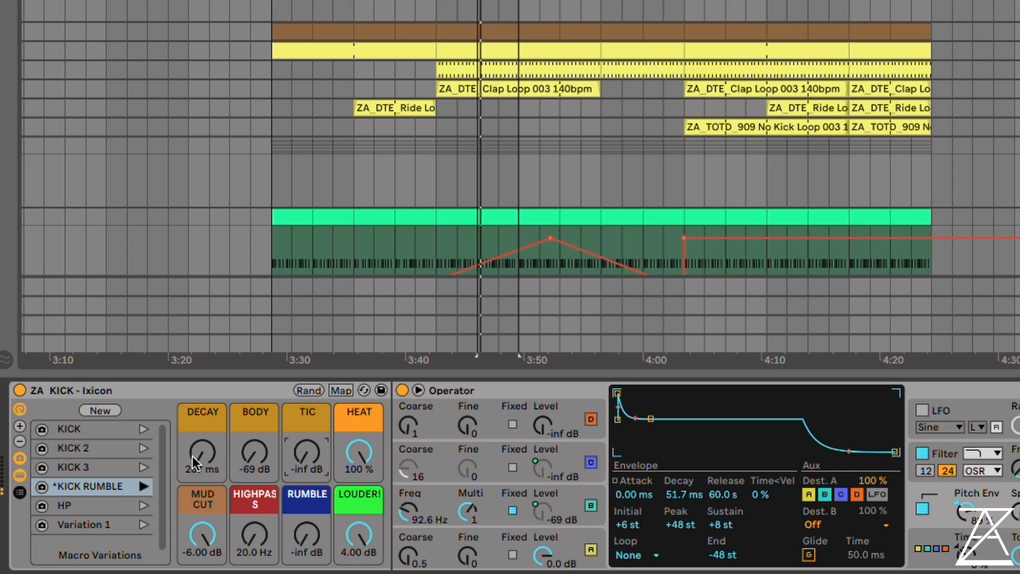
Raise the kick macros to DECAY 1.15 s, BODY -7.5 dB, TIC -8.0 dB and RUMBLE -4.077 dB
left_click_drag(192, 456, 187, 396)
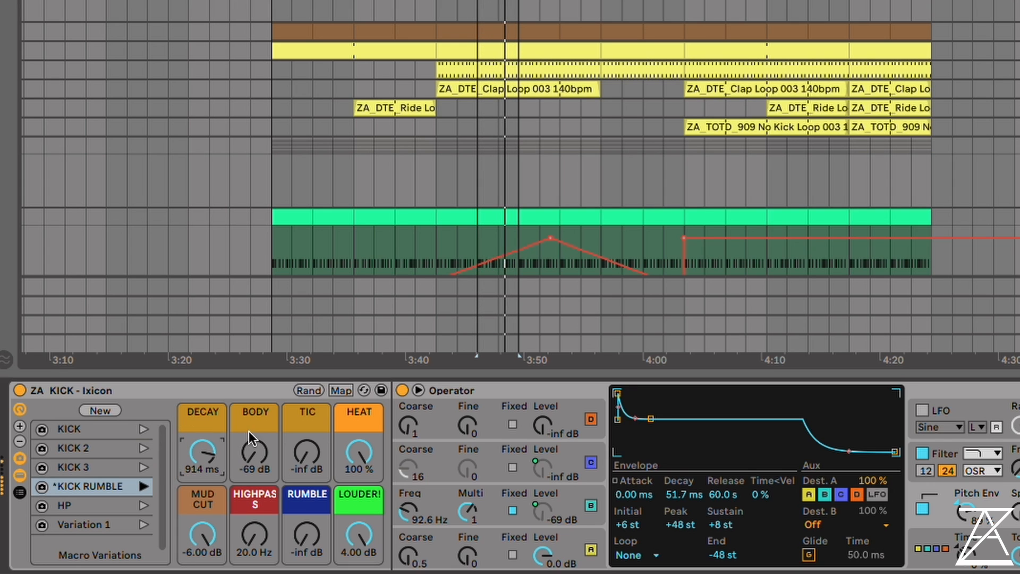
left_click_drag(255, 450, 255, 399)
left_click_drag(306, 452, 306, 396)
left_click_drag(207, 451, 208, 428)
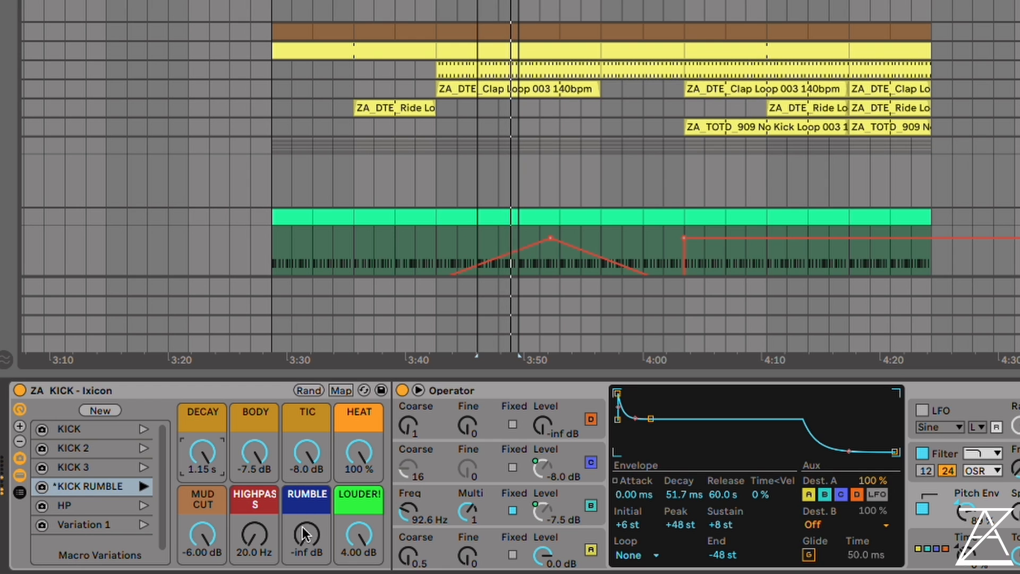
left_click_drag(302, 527, 302, 494)
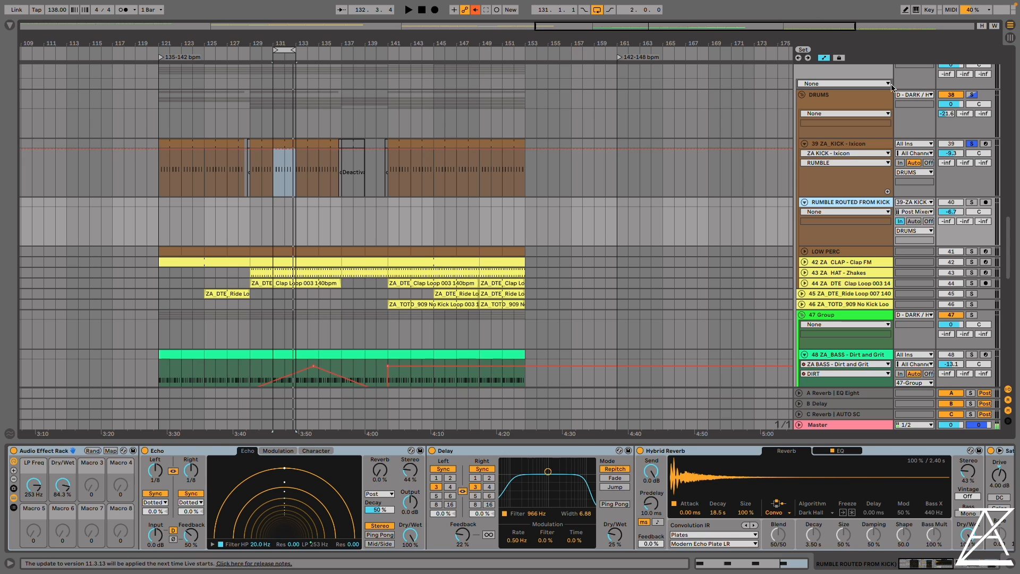
Solo the RUMBLE ROUTED FROM KICK track alongside the kick and look through its effects chain from Echo to Live 8 Compressor
left_click(870, 144)
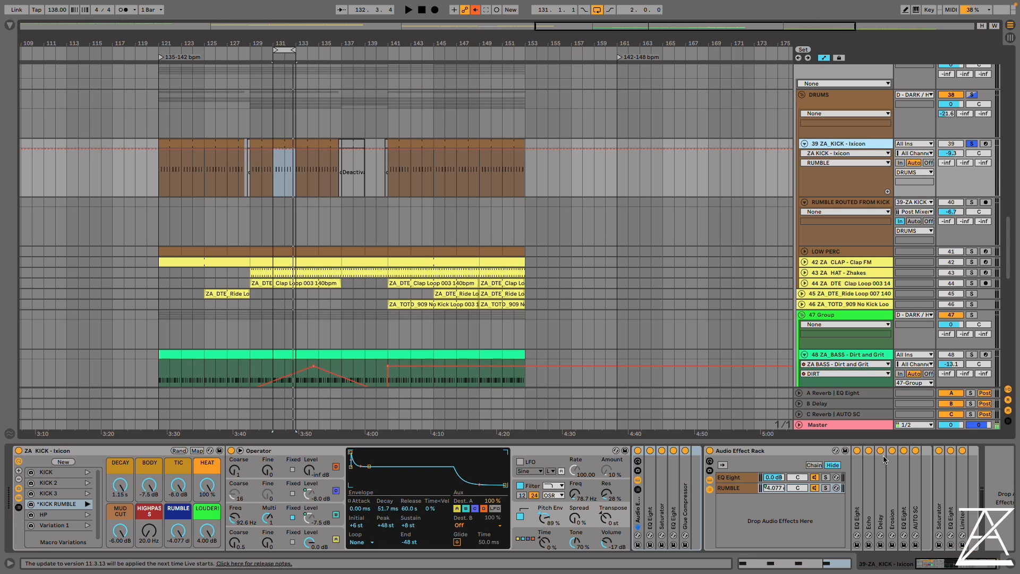
left_click(830, 198)
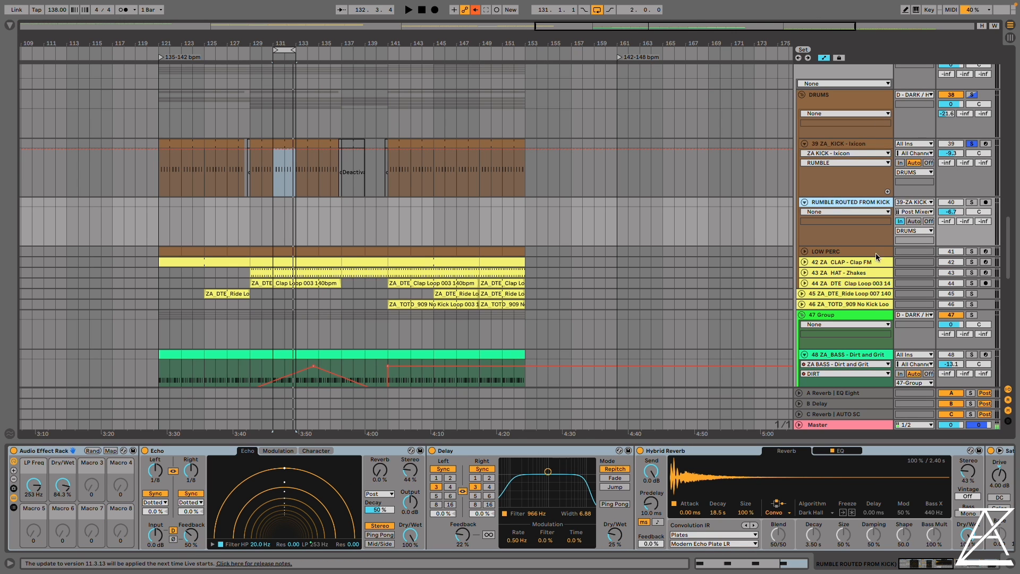
left_click(972, 203)
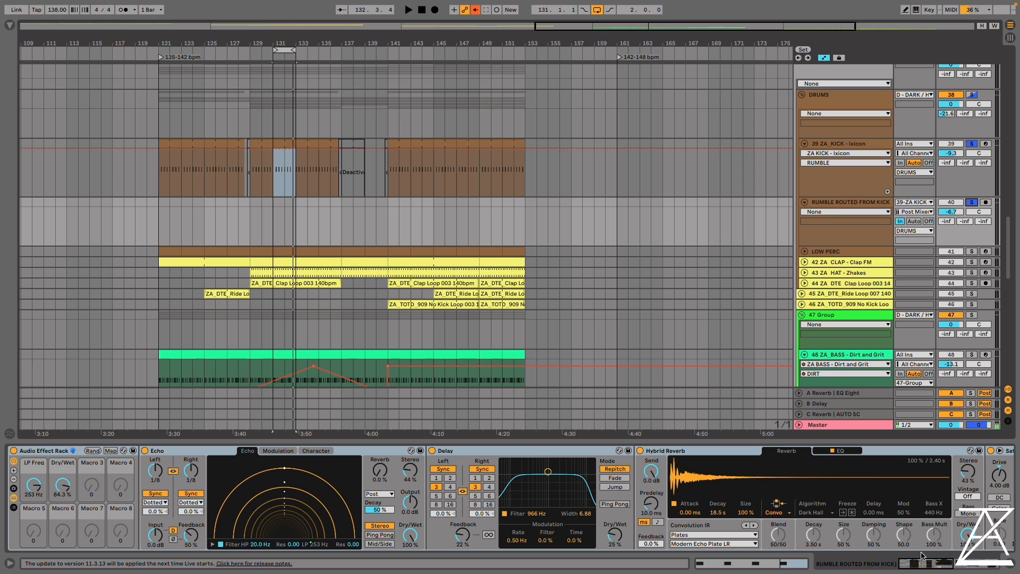
left_click_drag(923, 568, 950, 564)
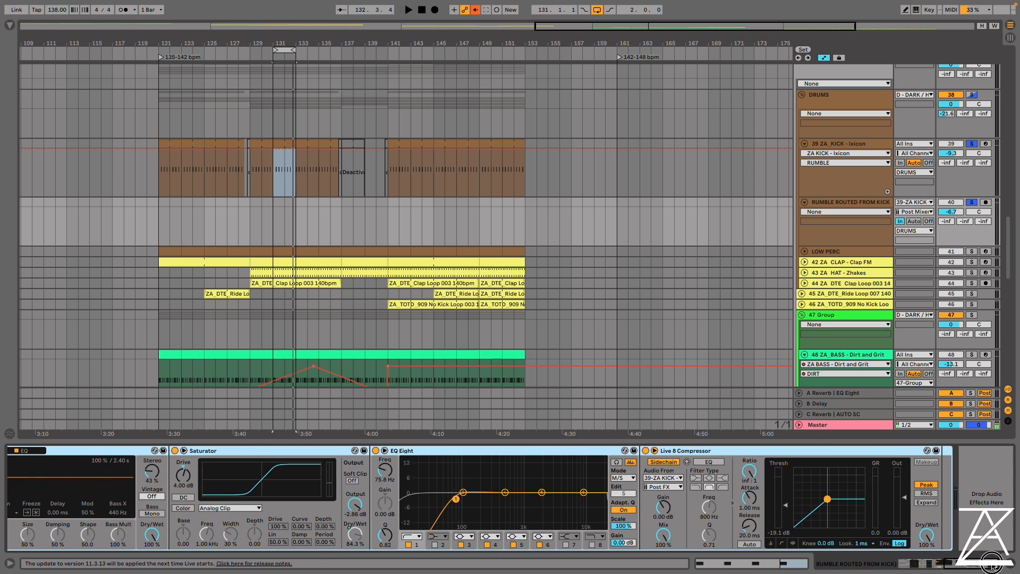
left_click_drag(991, 564, 880, 558)
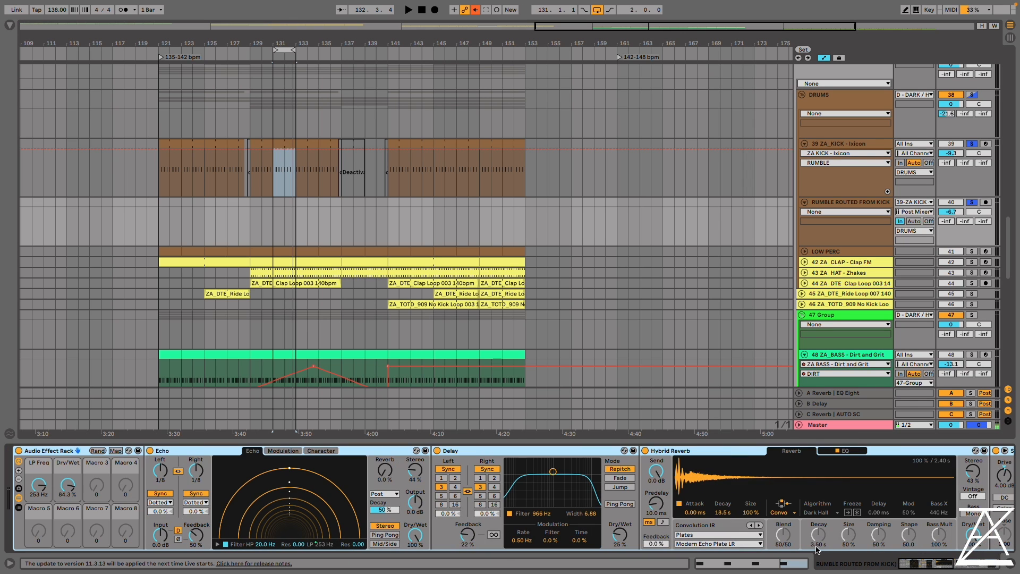
Collapse Echo, Delay, Hybrid Reverb, Saturator, EQ Eight and Live 8 Compressor on the routed rumble track
double_click(203, 452)
double_click(237, 452)
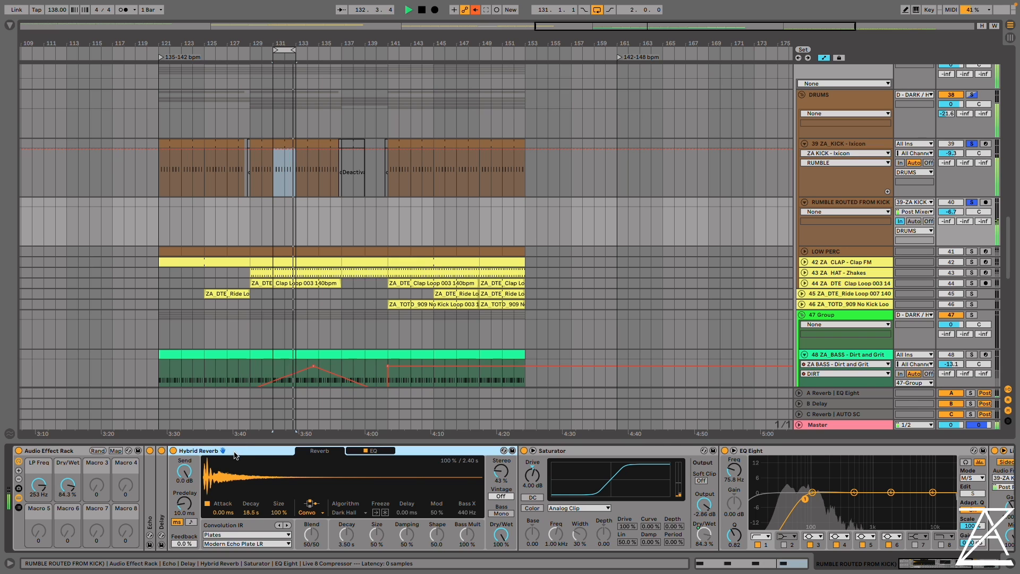
double_click(235, 452)
left_click(268, 450)
double_click(253, 452)
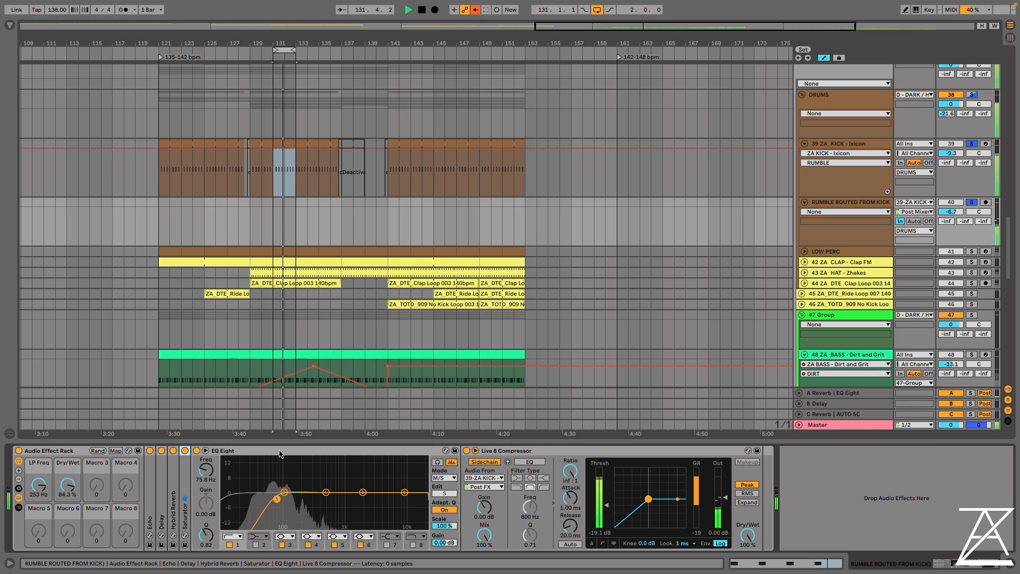
double_click(279, 449)
double_click(304, 453)
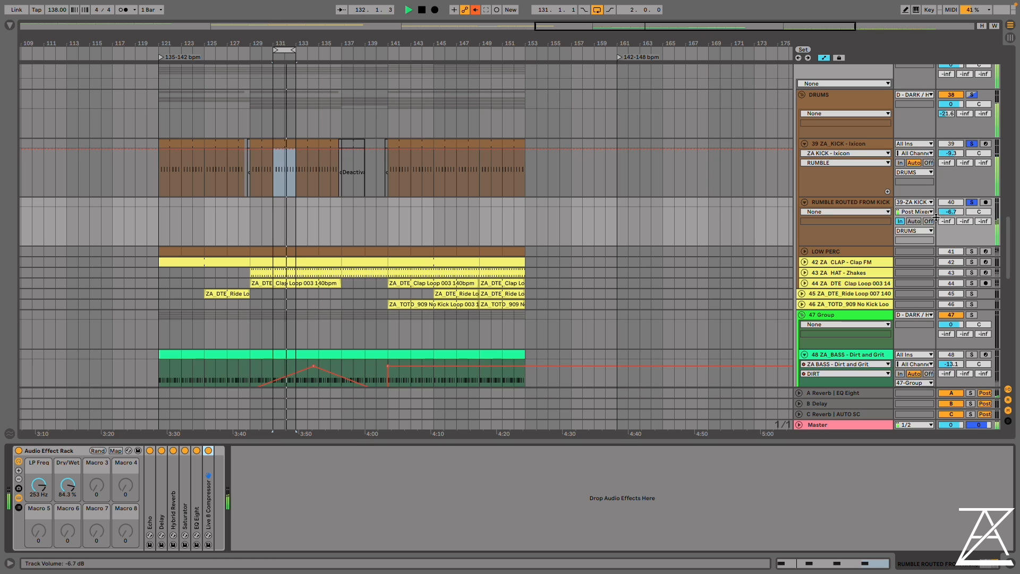
Unfold and solo the LOW PERC track, hear it with the kick and rumble, and stop playback
left_click(974, 204)
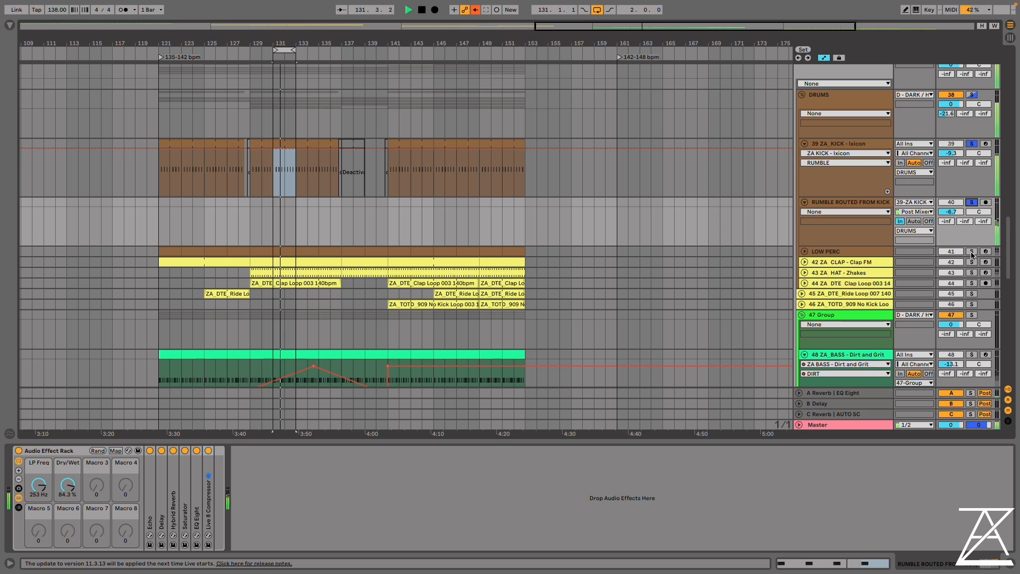
left_click(805, 252)
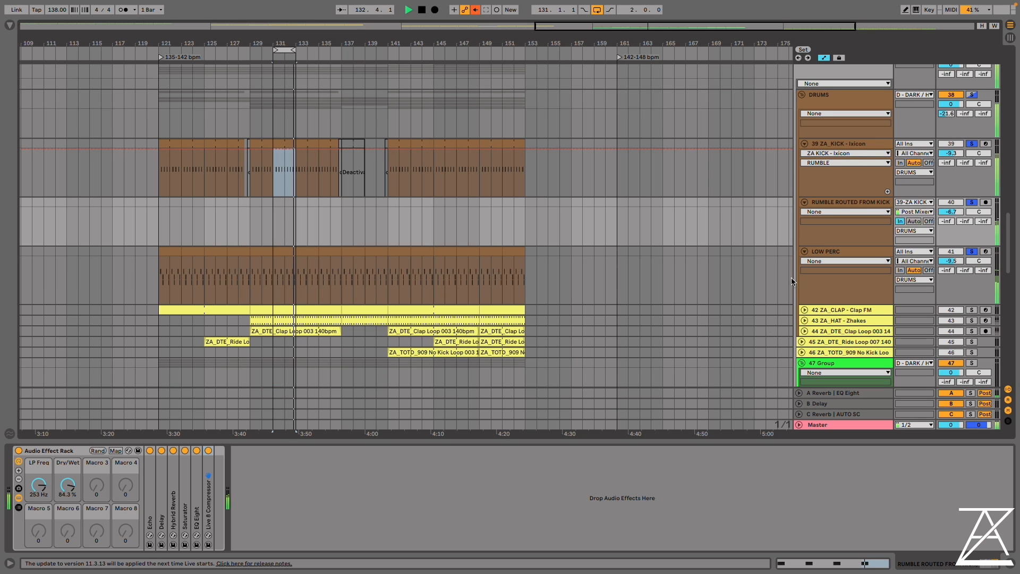
left_click(825, 250)
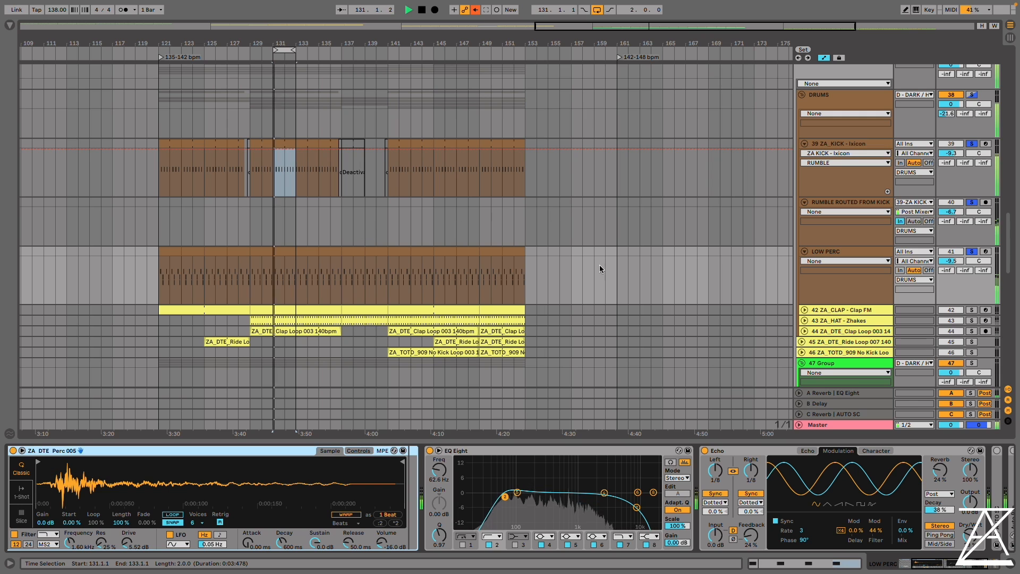
left_click(289, 251)
key("space")
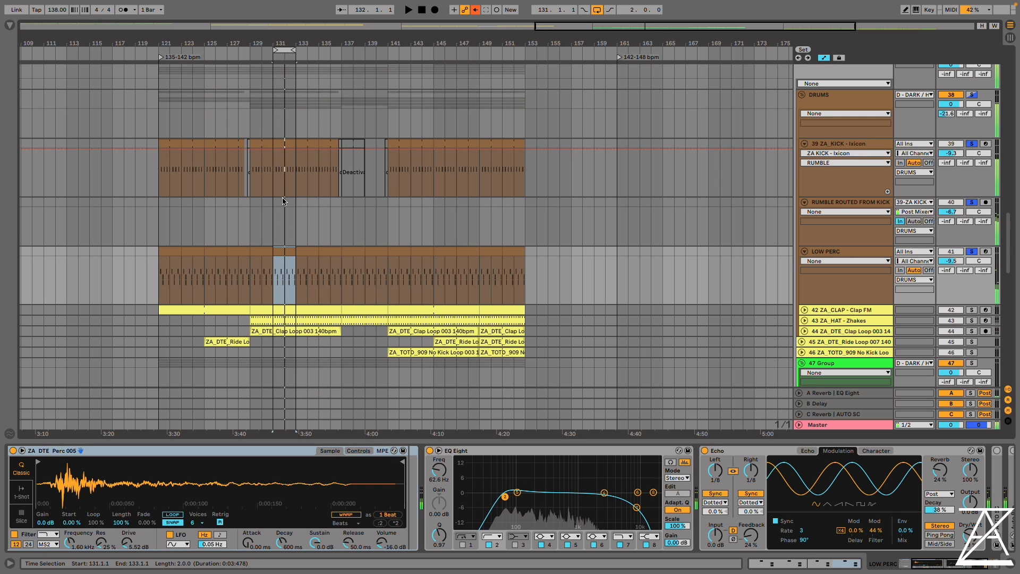
Examine LOW PERC's Drum Rack and its percussion pattern between bars 131 and 133 while playing the loop
left_click(846, 253)
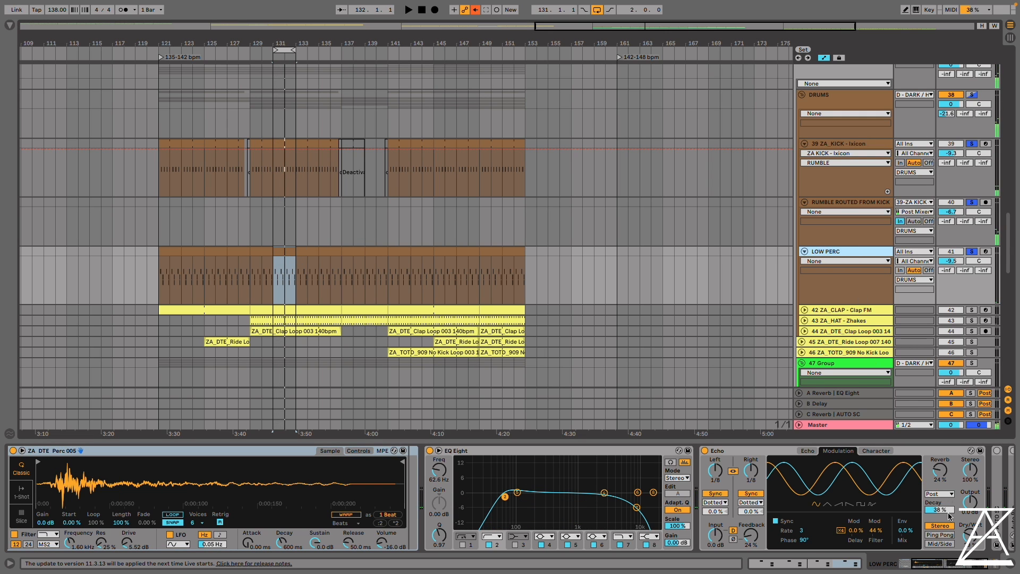
left_click(917, 564)
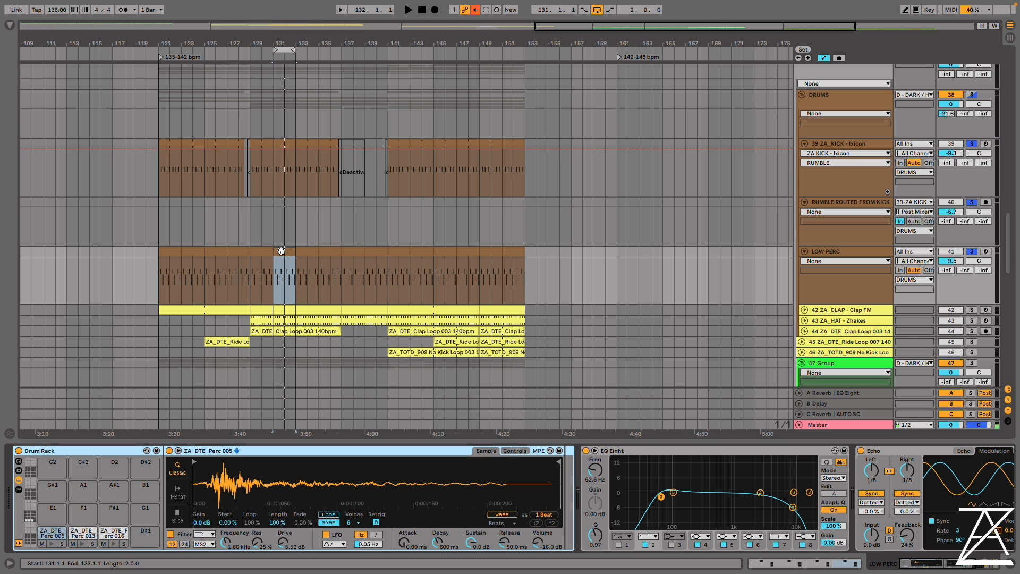
left_click_drag(284, 43, 284, 96)
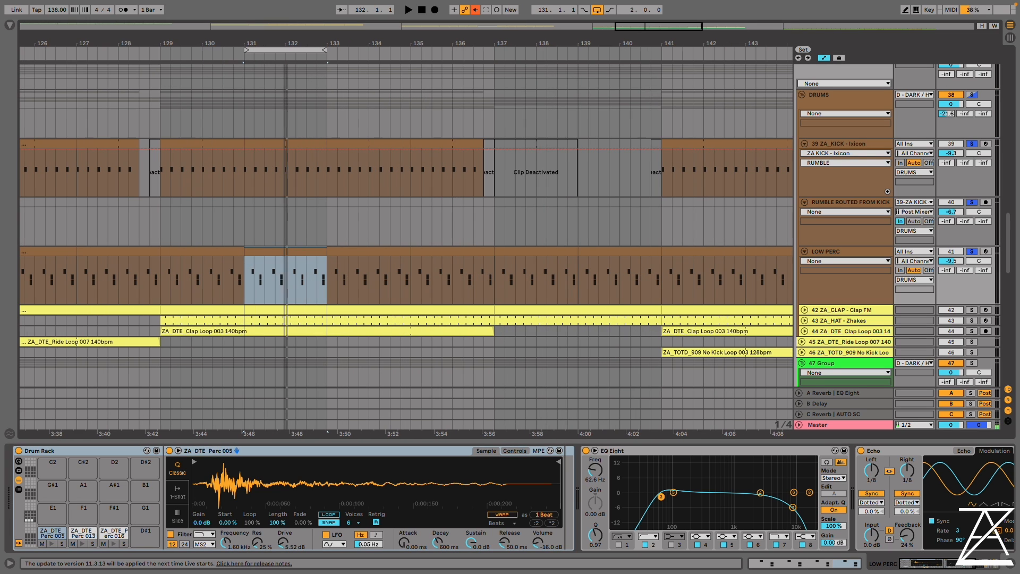
double_click(261, 277)
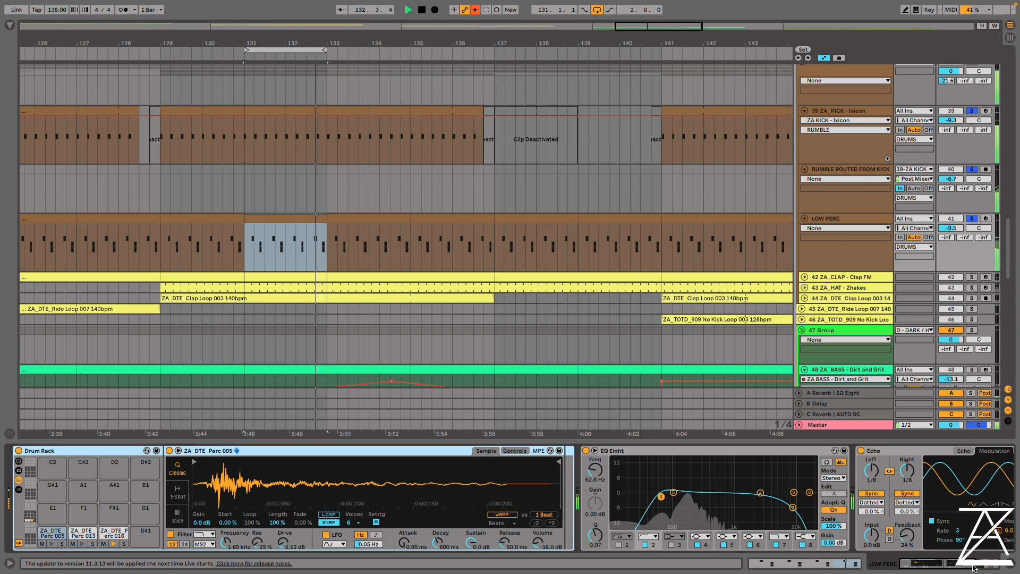
key("shift+Tab")
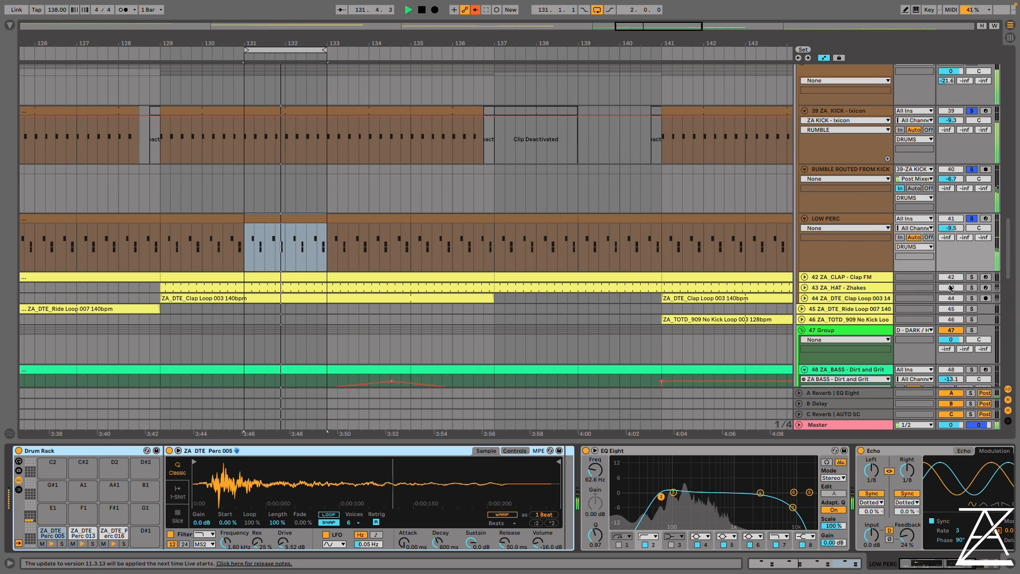
key("space")
View the devices on the Clap FM, Zhakes hat and Clap Loop 003 tracks
left_click(844, 277)
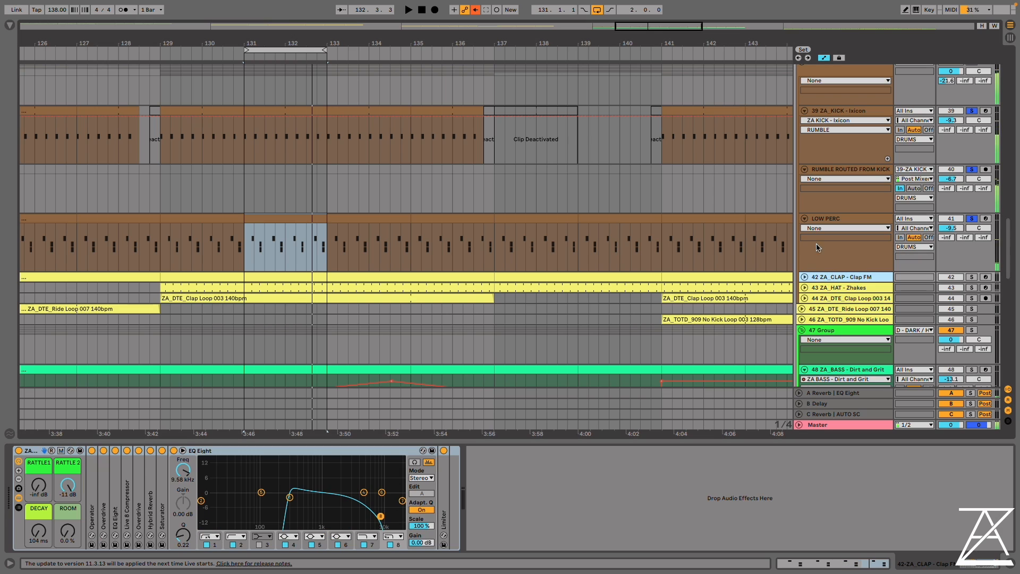
left_click(864, 288)
left_click(861, 299)
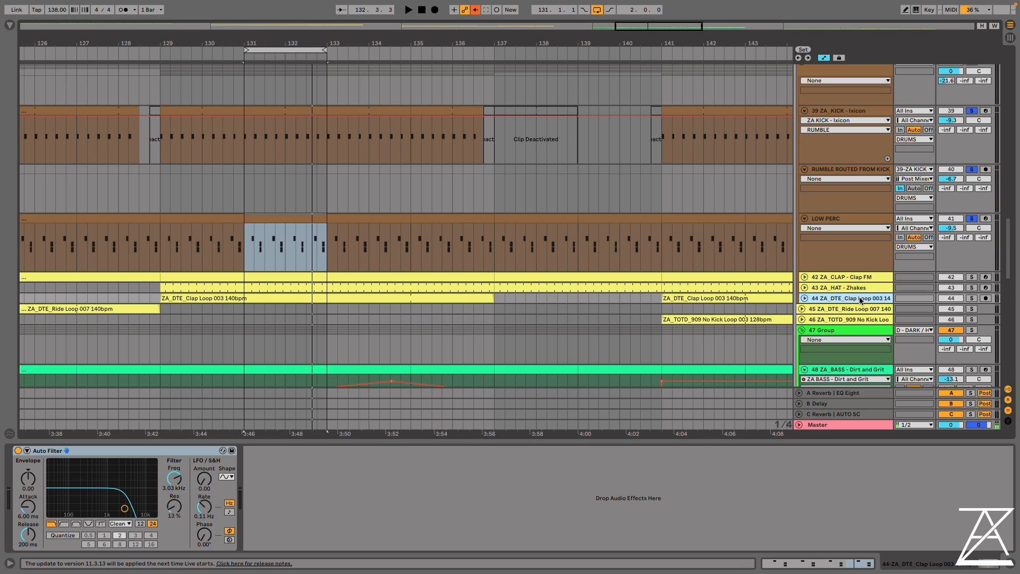
Solo the Dirt and Grit bass, loop bars 129 to 143 and play it with its devices shown
scroll(850, 294, "down", 5)
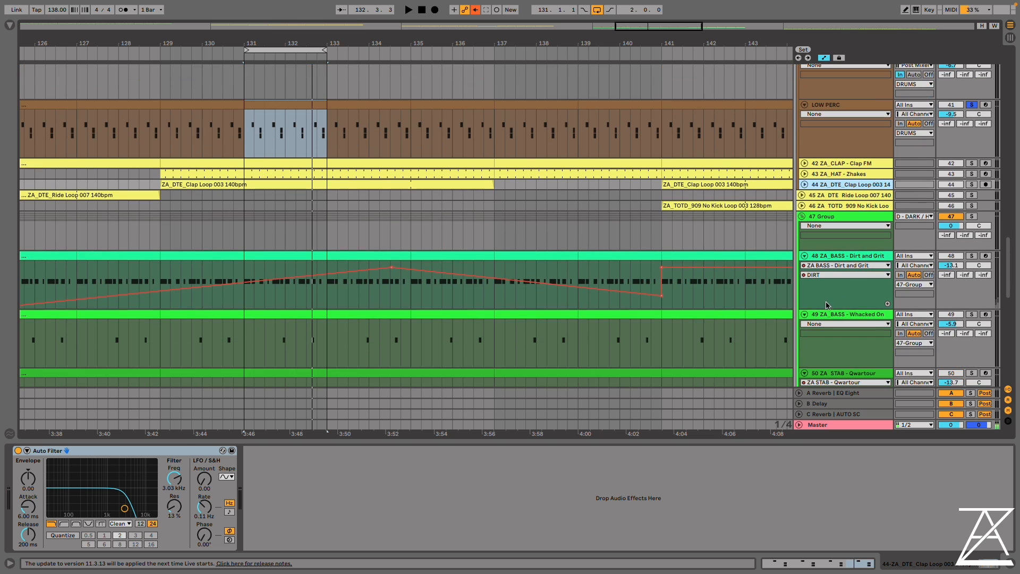
scroll(838, 288, "down", 3)
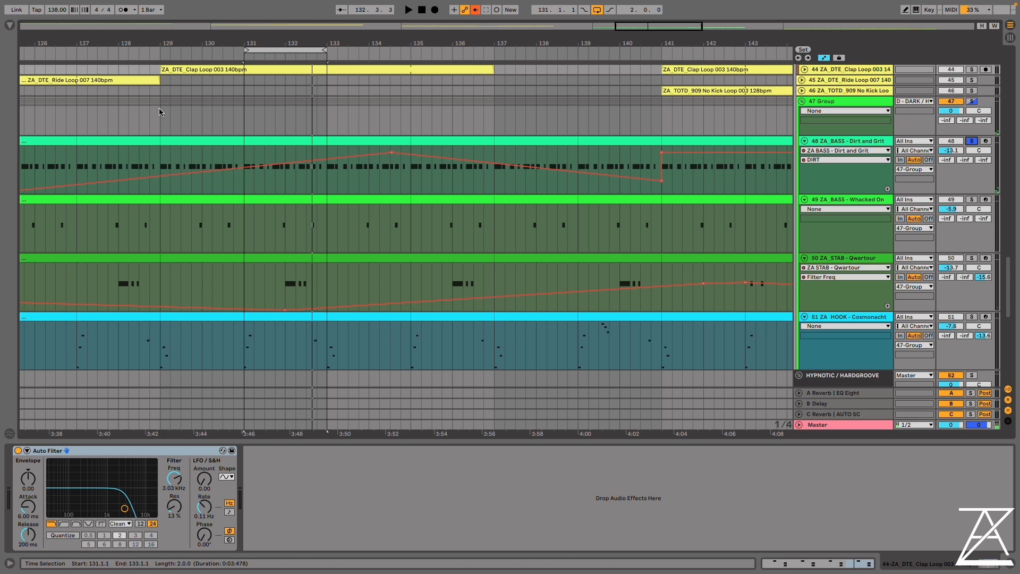
left_click_drag(160, 117, 745, 117)
key("ctrl+l")
key("space")
left_click(849, 141)
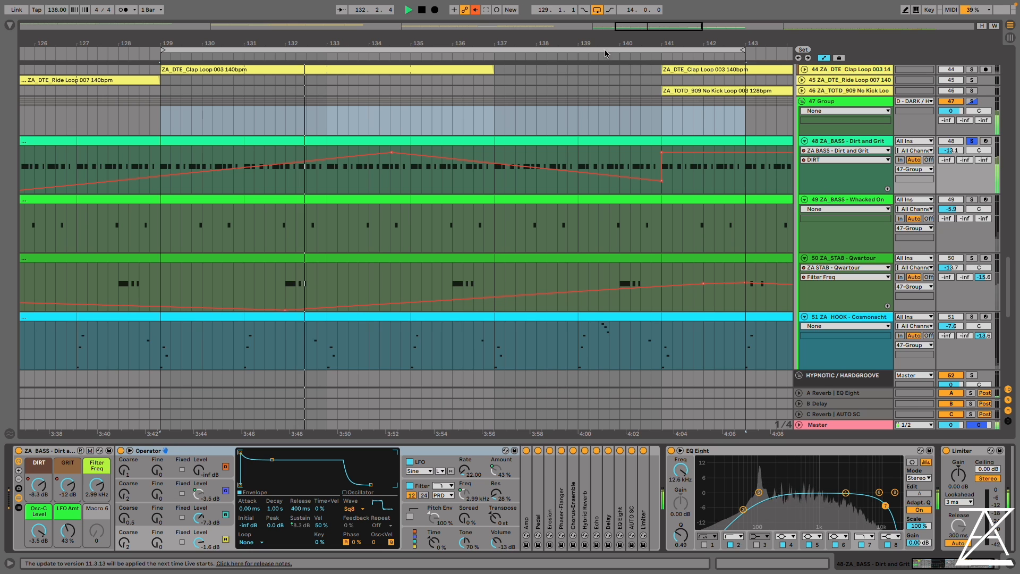
left_click_drag(538, 43, 568, 35)
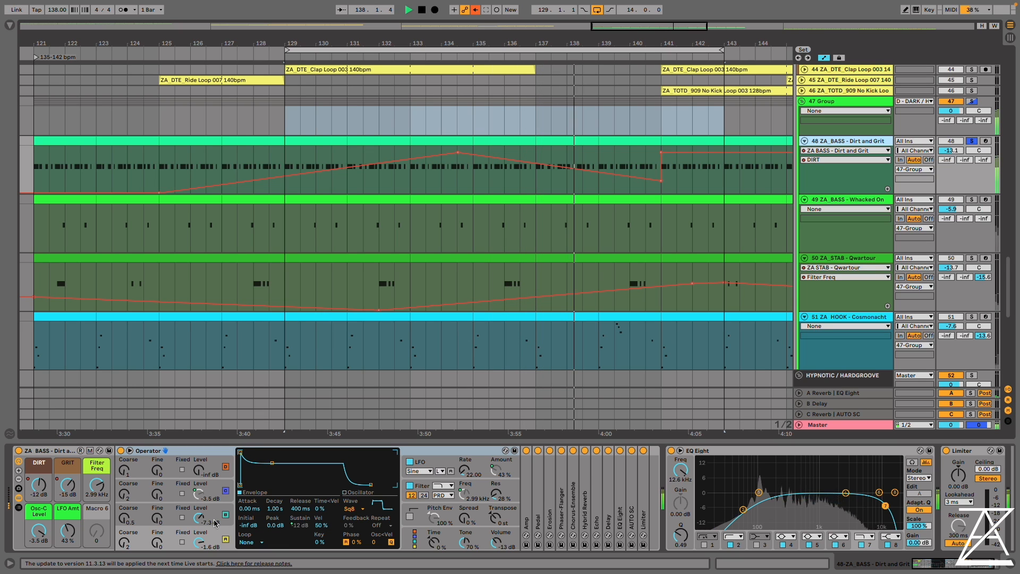
Switch off the 14-bar loop and loop bars 141 to 143 of the bass group instead
left_click(597, 10)
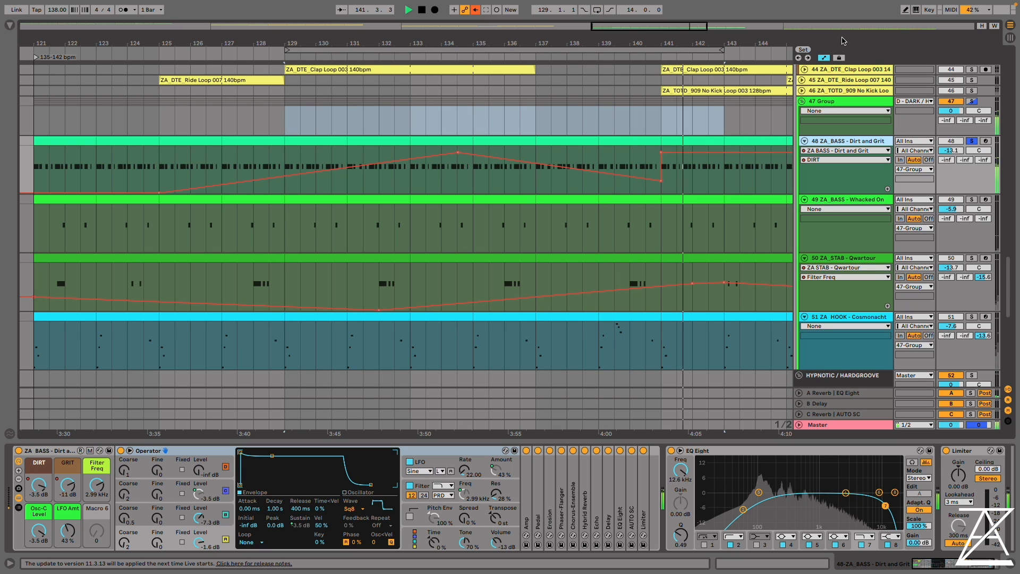
left_click_drag(662, 118, 731, 121)
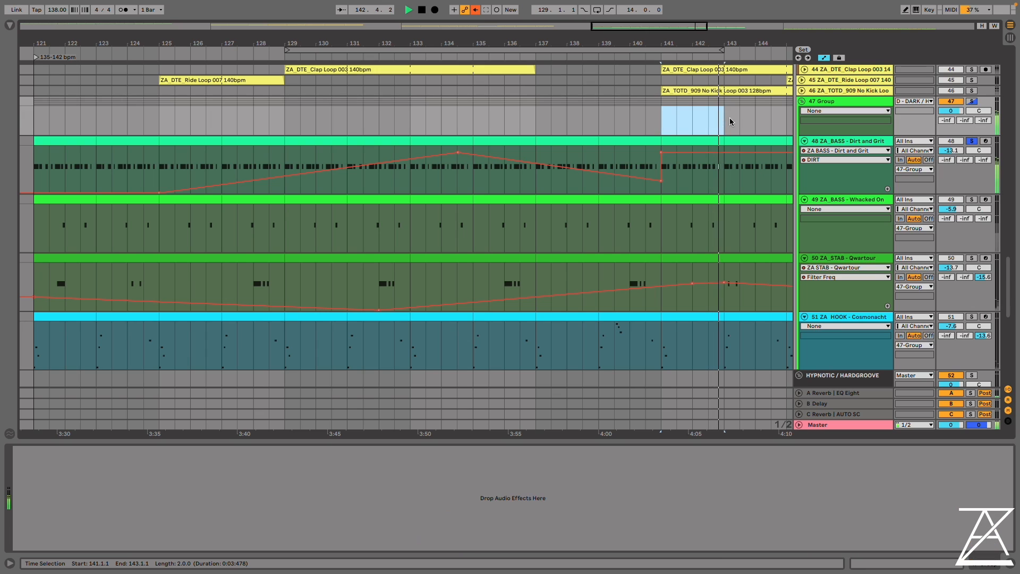
key("ctrl+l")
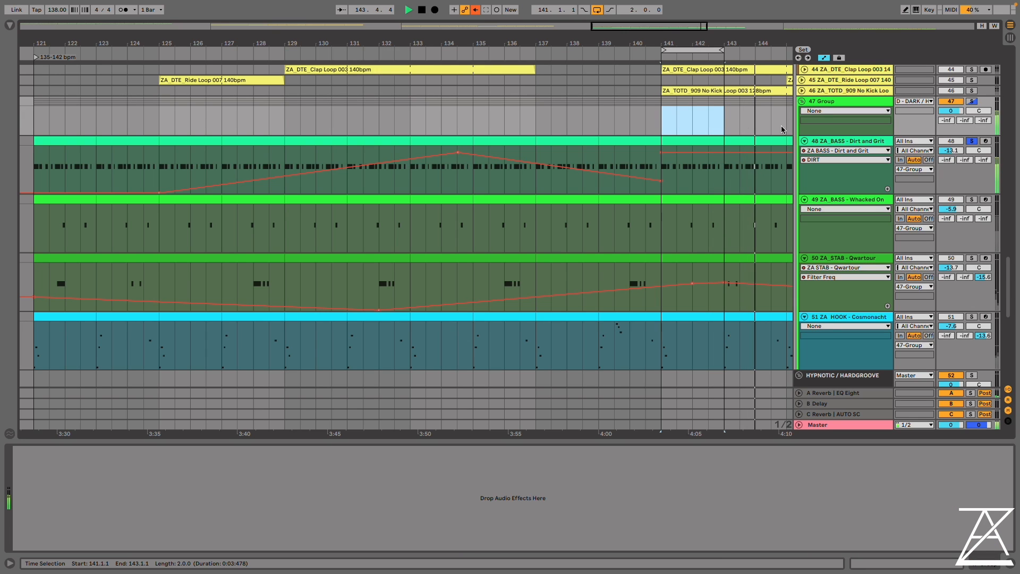
Stop playback and examine which oscillator envelope sustains the Dirt and Grit bass's DIRT and GRIT macros control
key("space")
left_click(359, 182)
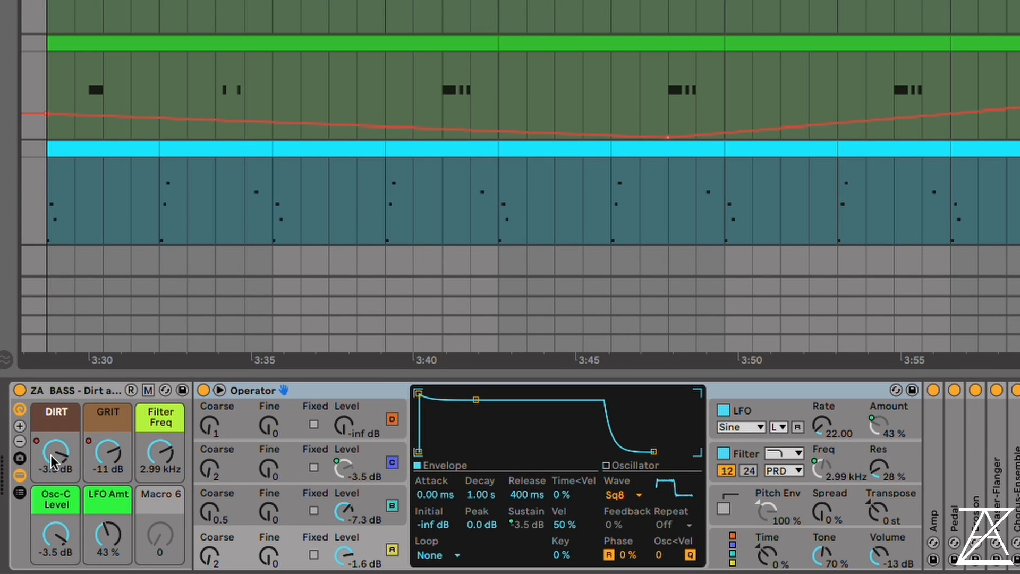
right_click(53, 461)
right_click(108, 454)
left_click(43, 467)
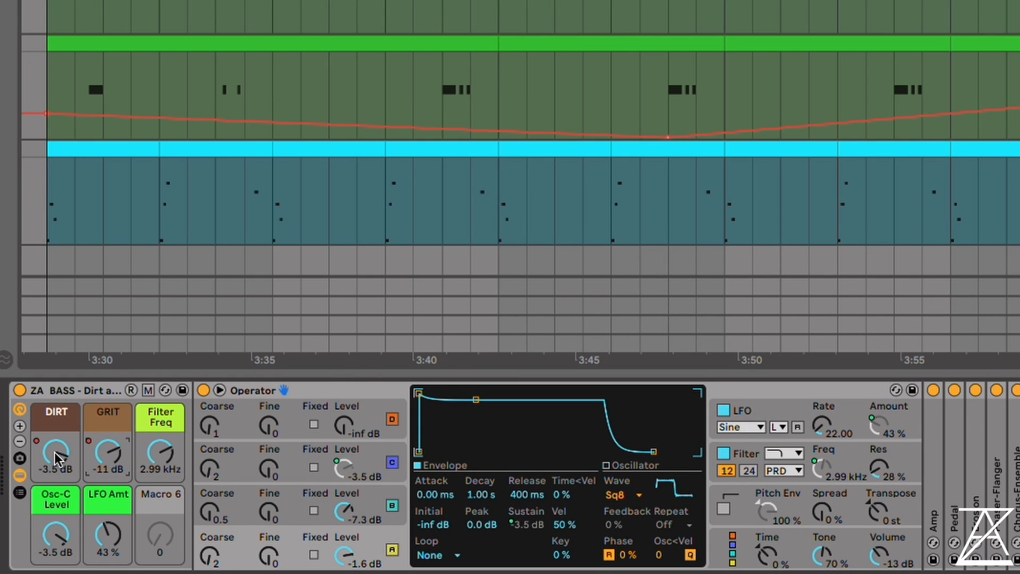
right_click(53, 451)
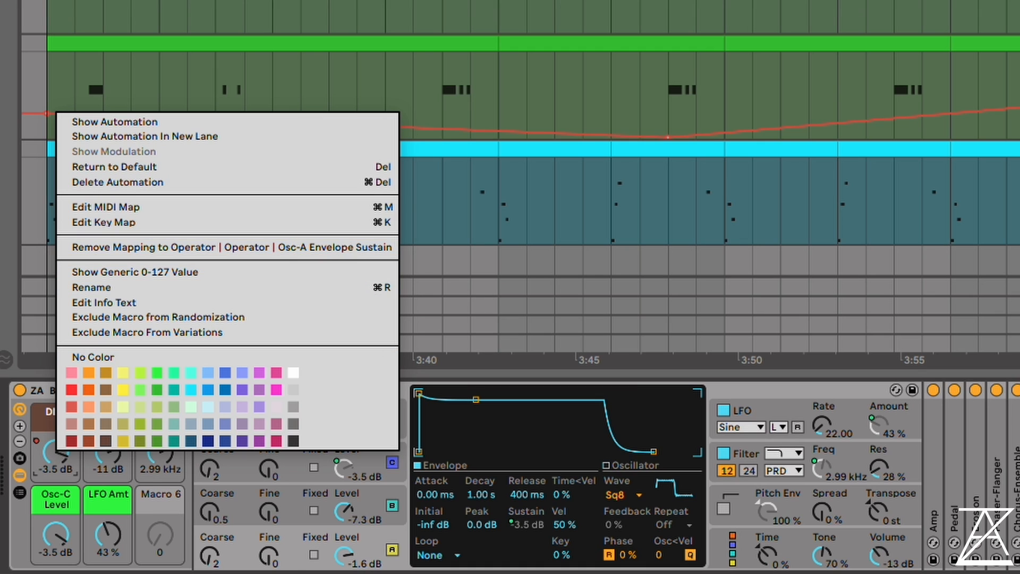
left_click(288, 567)
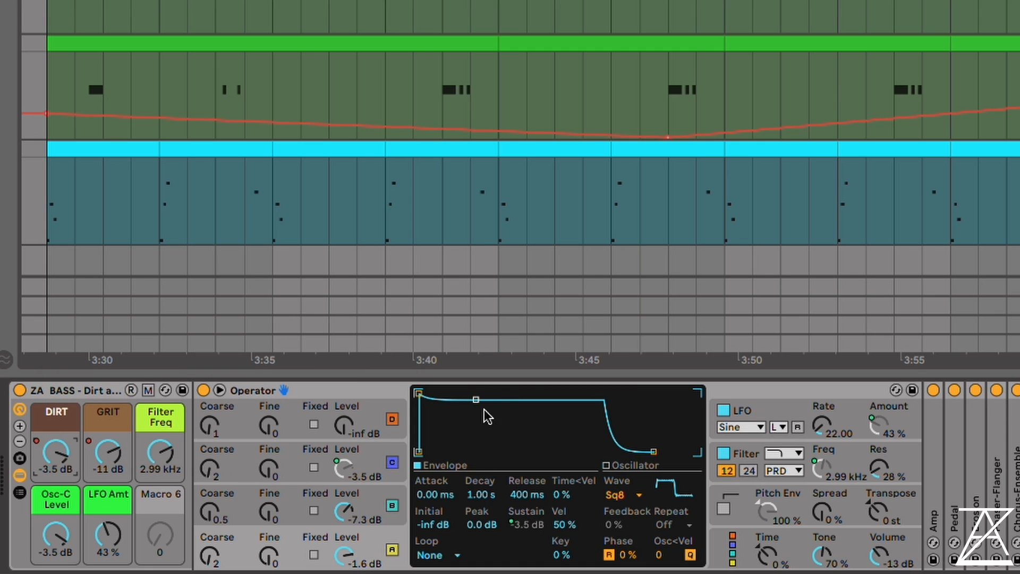
right_click(161, 455)
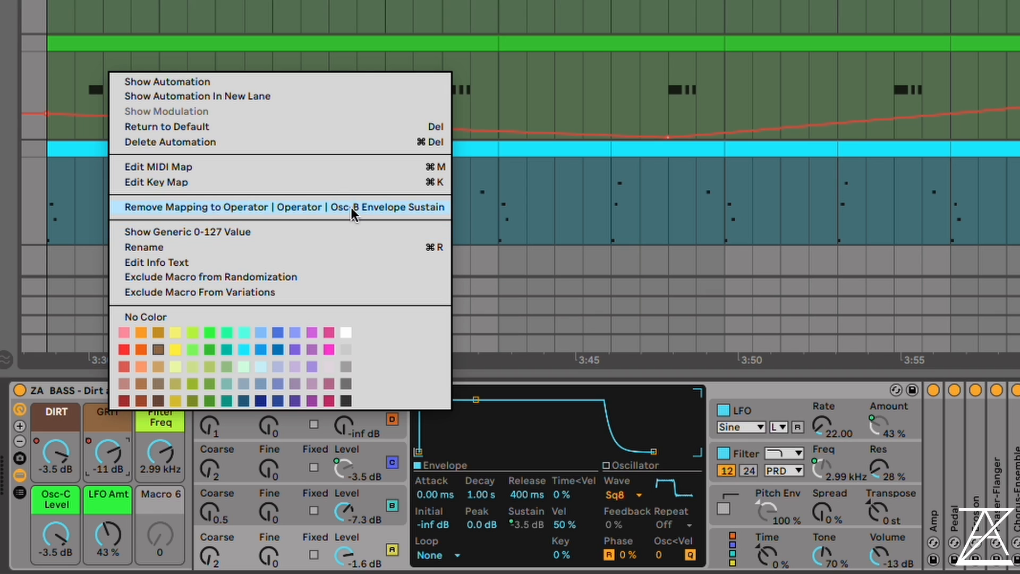
left_click(238, 506)
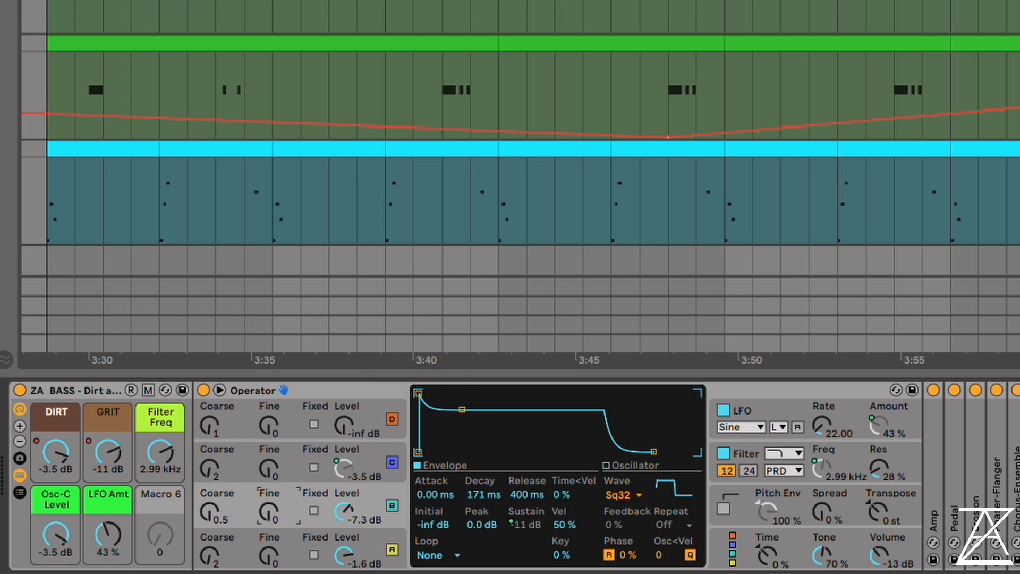
Lower the bass's DIRT macro to -27 dB and its GRIT and Osc-C Level macros to -inf dB
left_click_drag(108, 451, 68, 473)
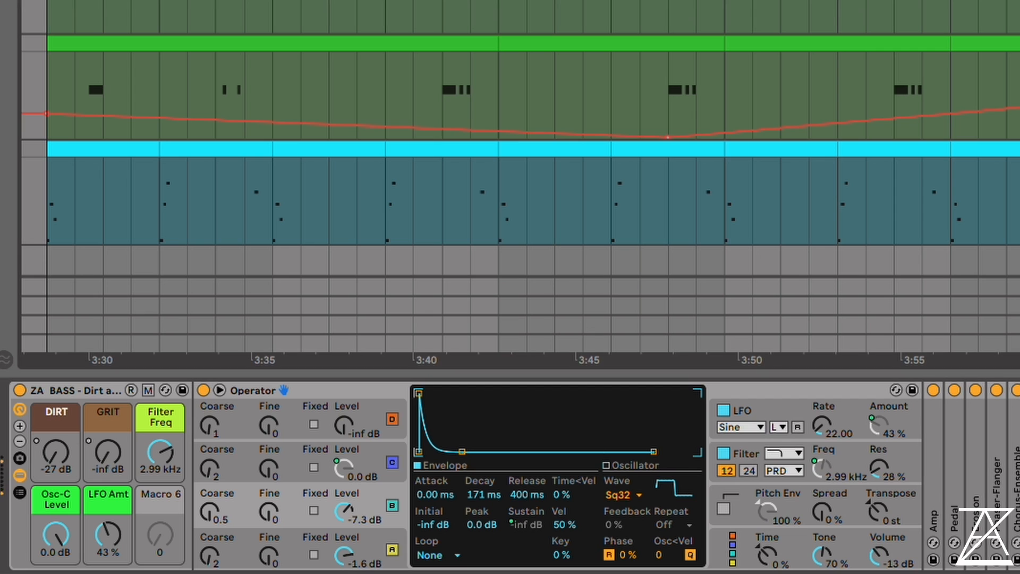
scroll(520, 138, "up", 7)
scroll(521, 138, "down", 5)
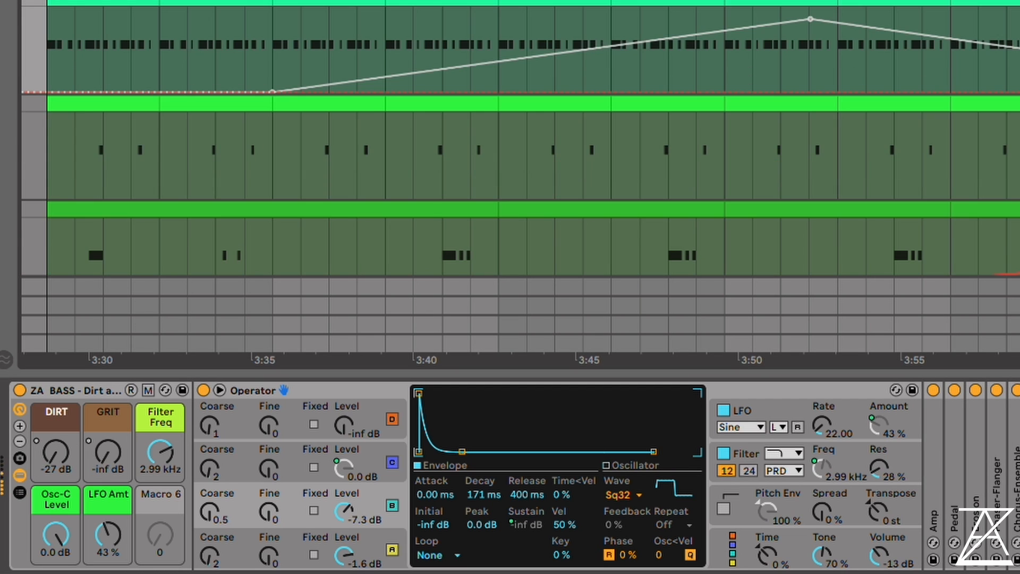
scroll(520, 138, "up", 4)
scroll(521, 138, "up", 4)
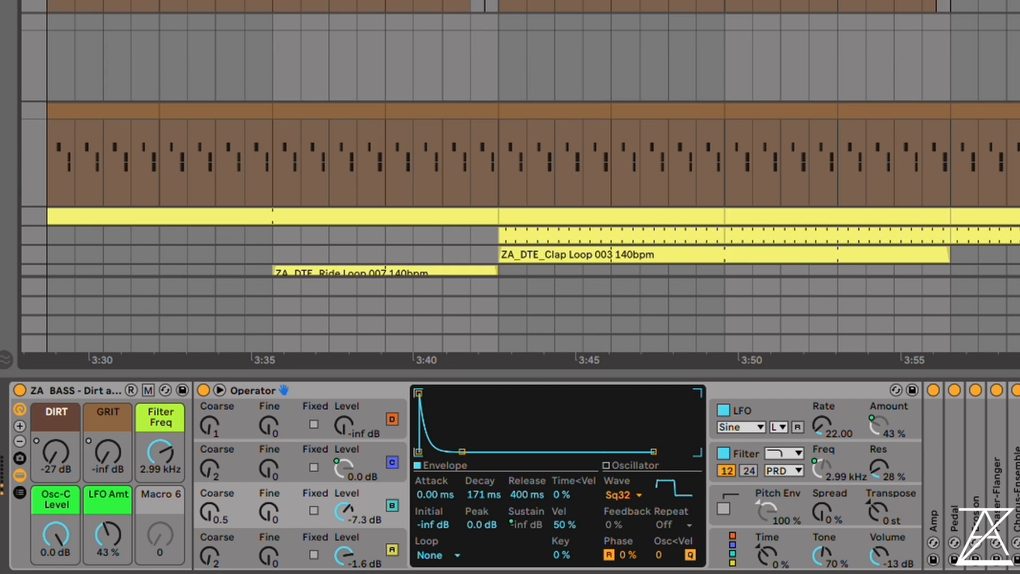
scroll(520, 138, "down", 8)
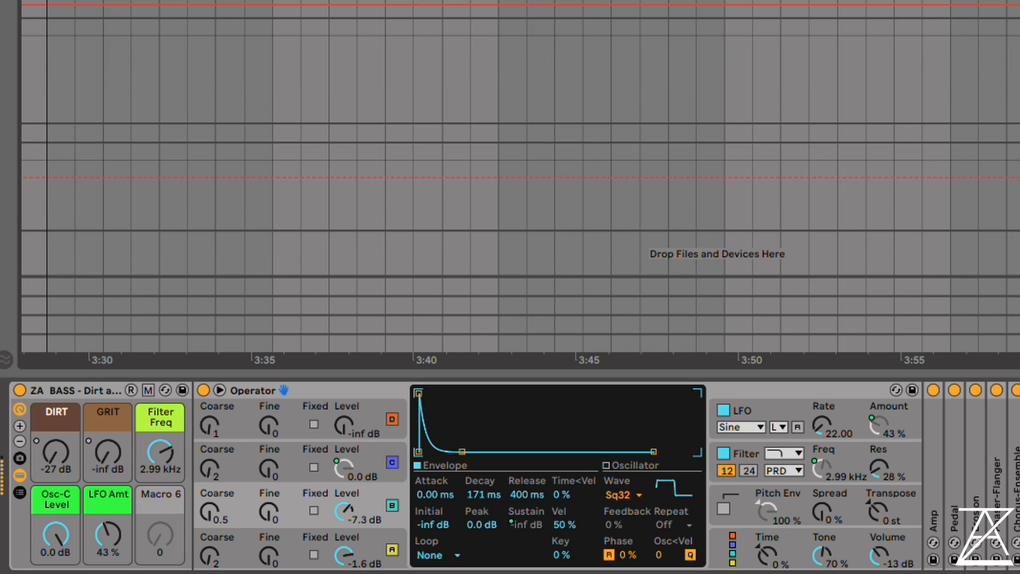
scroll(521, 138, "up", 4)
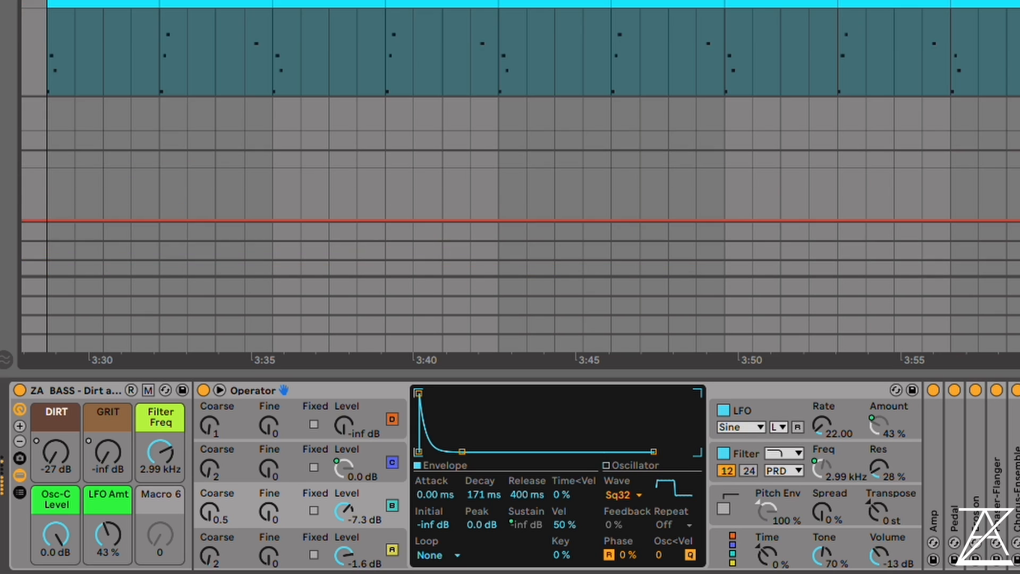
scroll(520, 138, "up", 1)
scroll(520, 138, "down", 1)
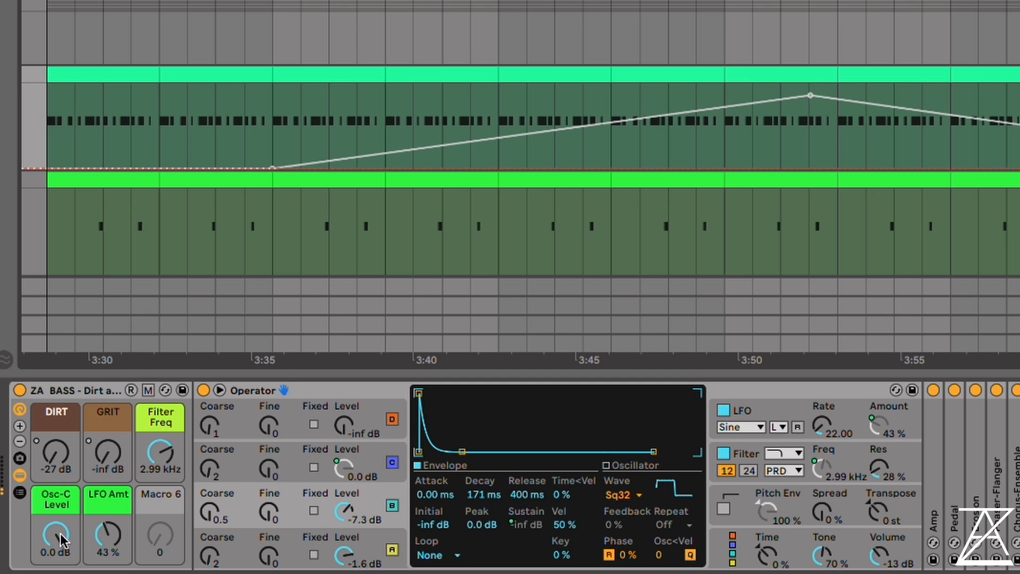
left_click_drag(62, 540, 62, 571)
left_click(55, 461)
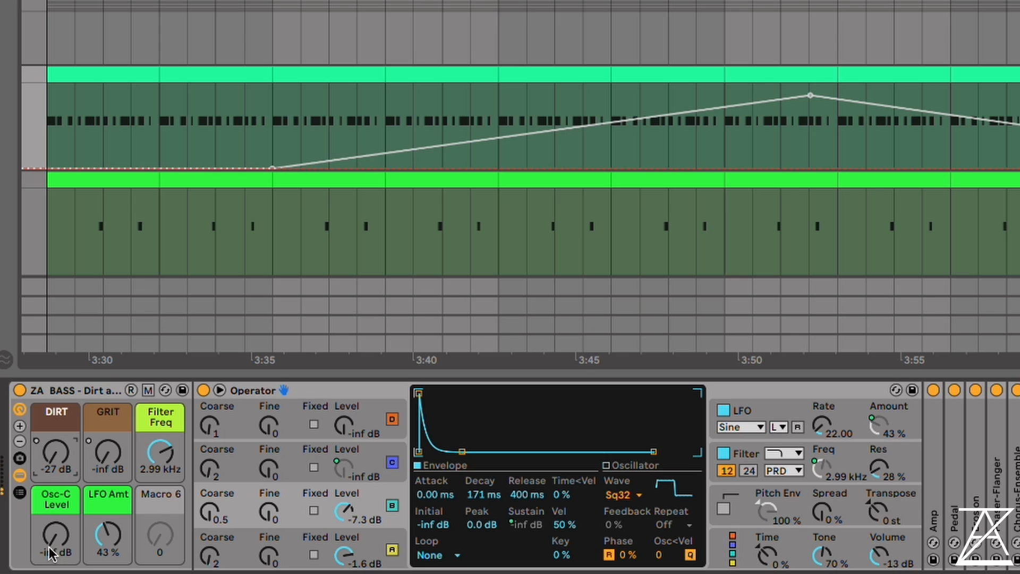
Raise the Filter Freq macro to 16.7 kHz and set the GRIT macro to -21 dB
left_click(99, 471)
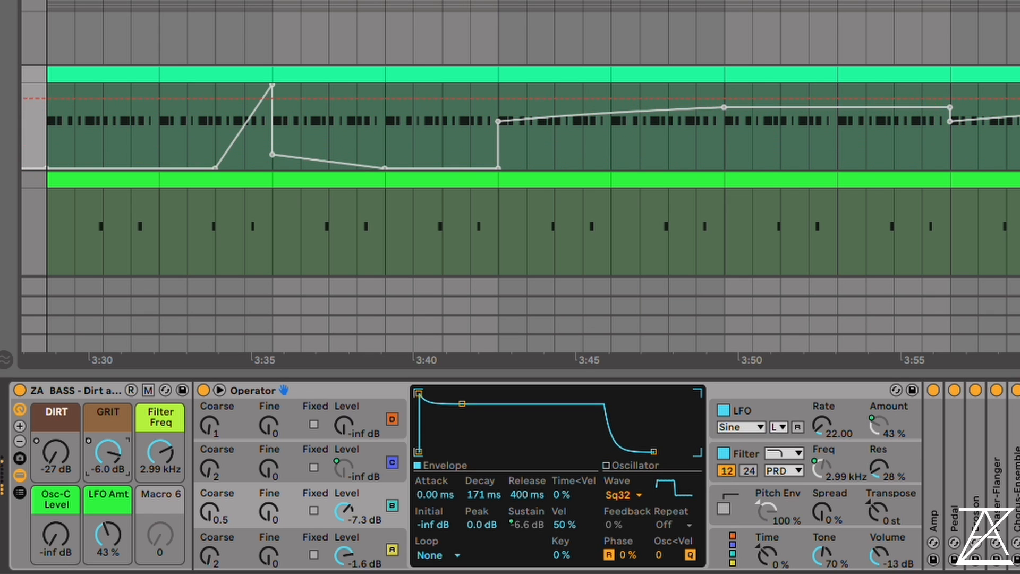
left_click_drag(143, 446, 108, 552)
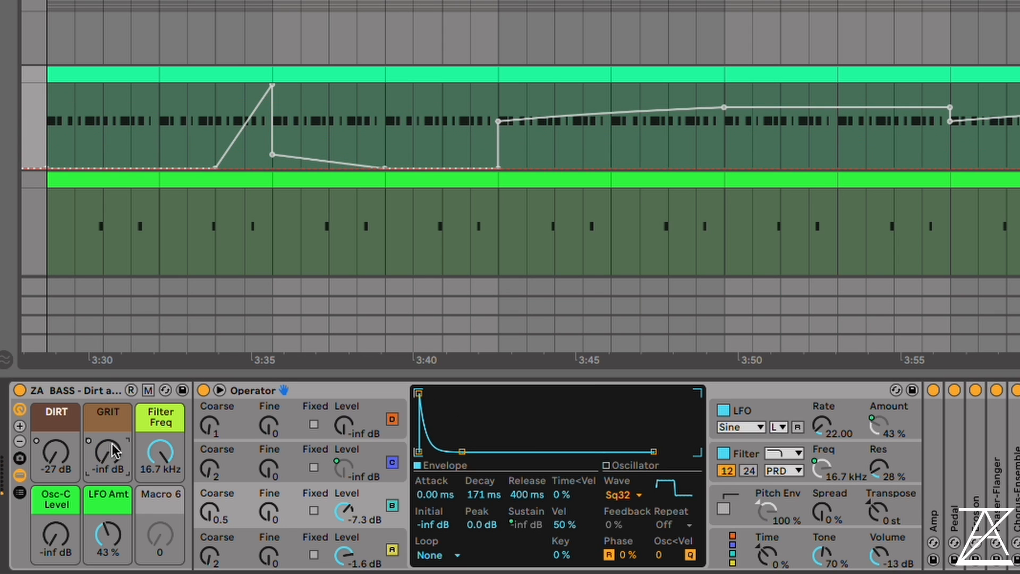
left_click_drag(113, 451, 113, 427)
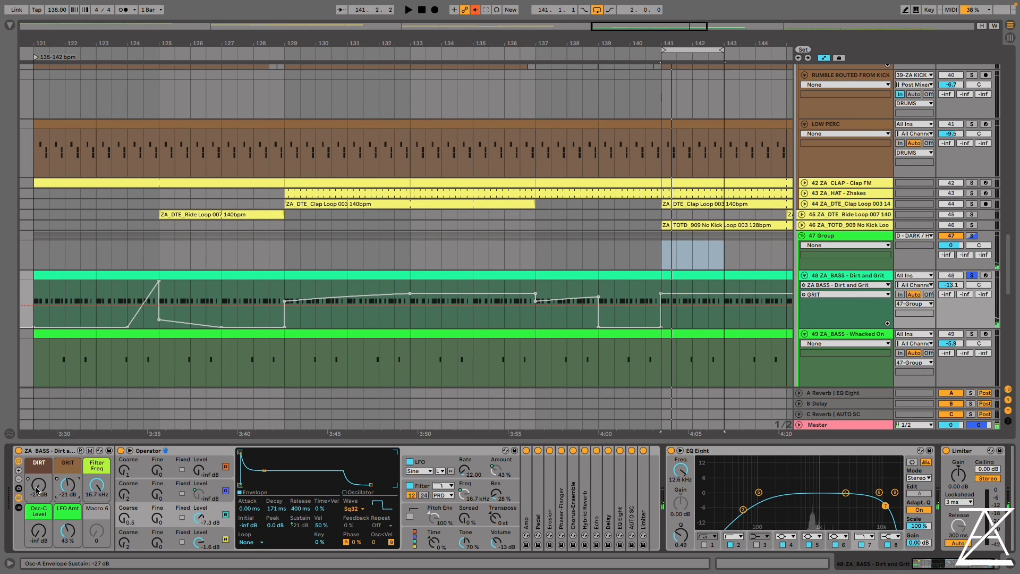
Vary DIRT, GRIT and Osc-C Level while the loop plays, ending at -15 dB, 0.0 dB and 0.0 dB respectively
key("space")
left_click_drag(38, 490, 67, 436)
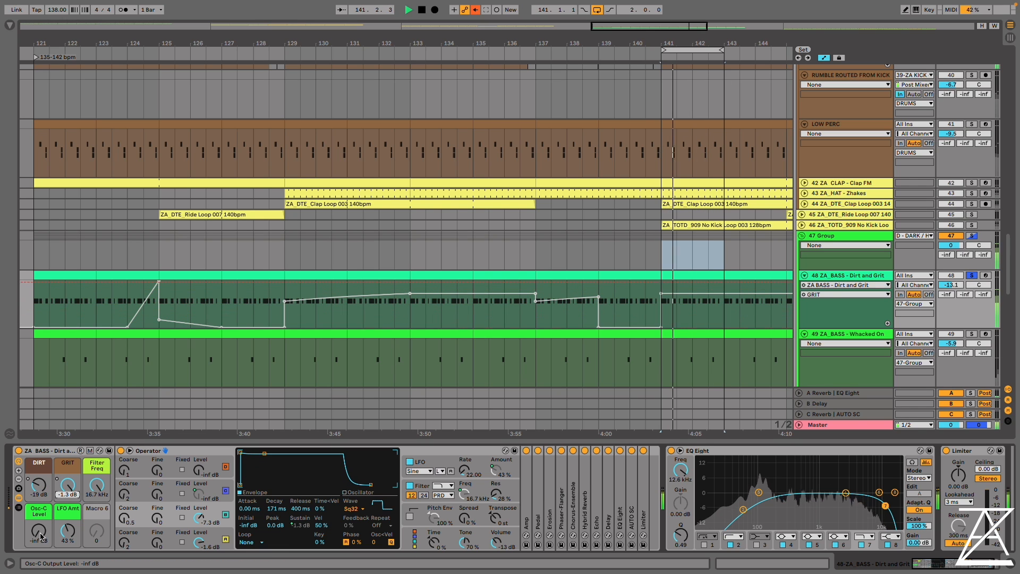
left_click_drag(41, 537, 41, 518)
mouse_move(67, 484)
left_mouse_down()
mouse_move(67, 531)
mouse_move(39, 481)
mouse_move(67, 471)
left_mouse_up()
mouse_move(38, 530)
left_mouse_down()
mouse_move(39, 552)
mouse_move(38, 530)
left_mouse_up()
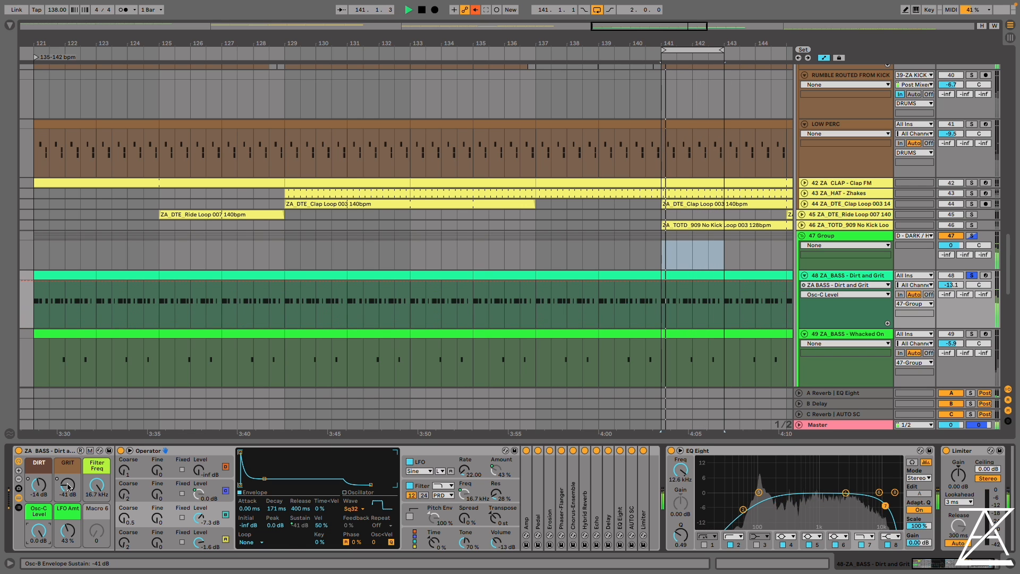
left_click_drag(67, 484, 39, 473)
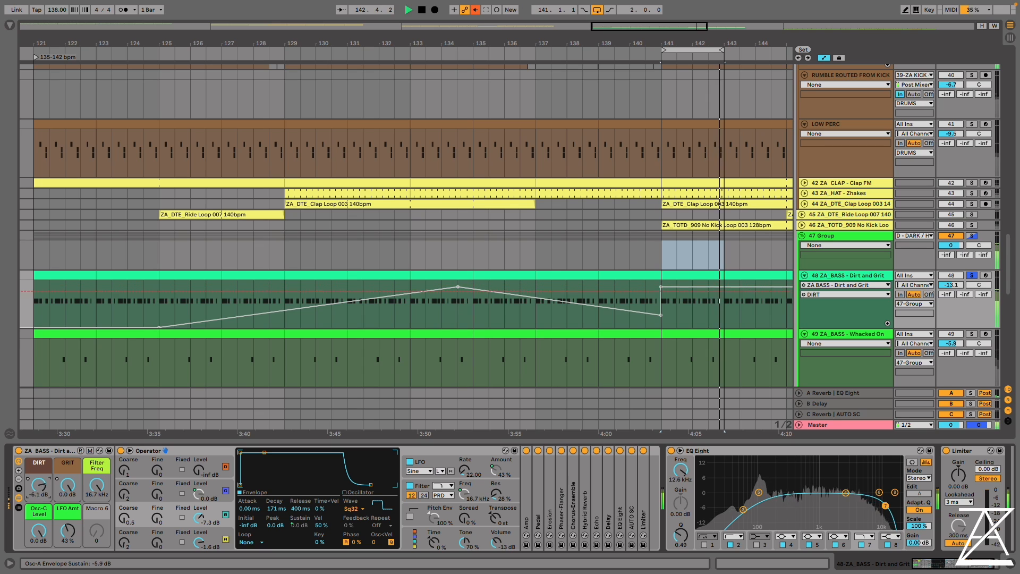
key("space")
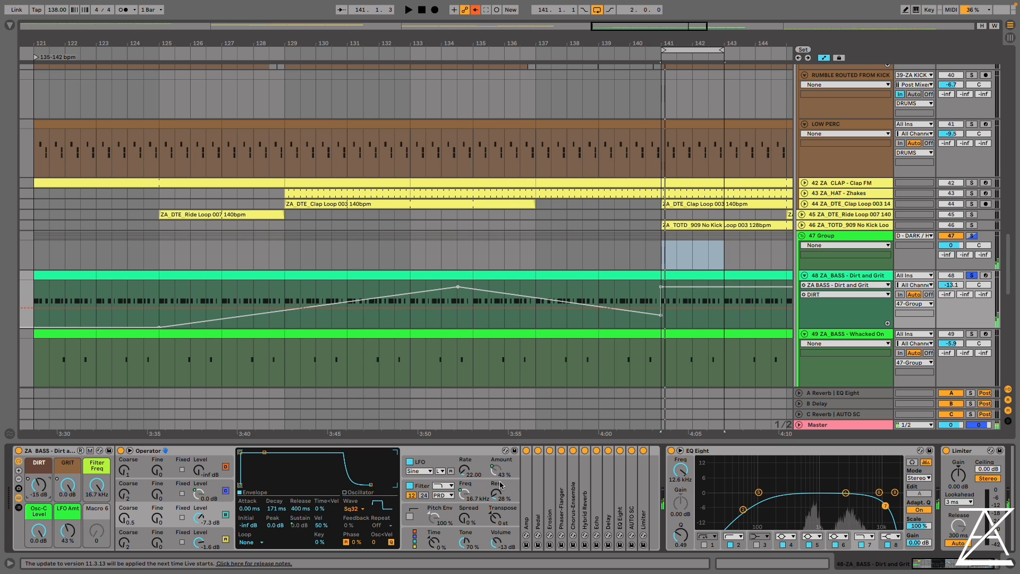
Draw stepped dips in the bass's DIRT automation between bars 141 and 143 and re-enable the overridden automation
left_click(494, 490)
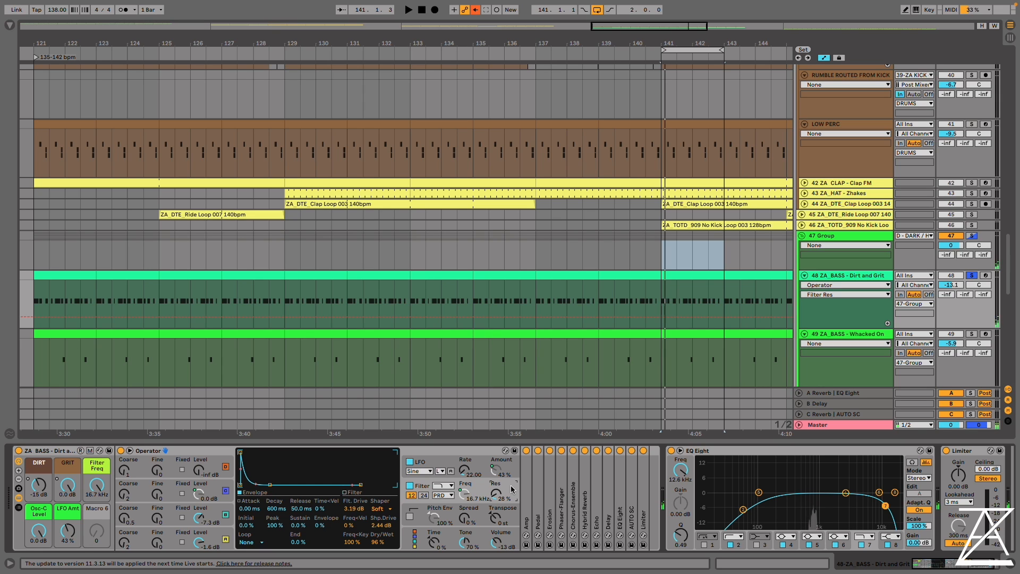
right_click(39, 484)
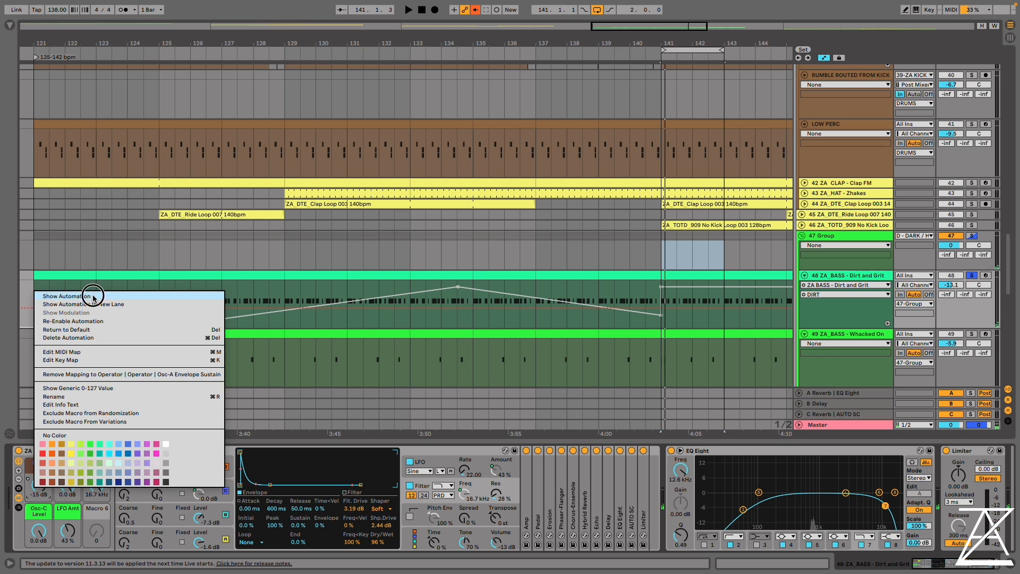
left_click(94, 296)
left_click_drag(705, 42, 705, 161)
key("b")
scroll(415, 360, "right", 4)
scroll(415, 360, "down", 5)
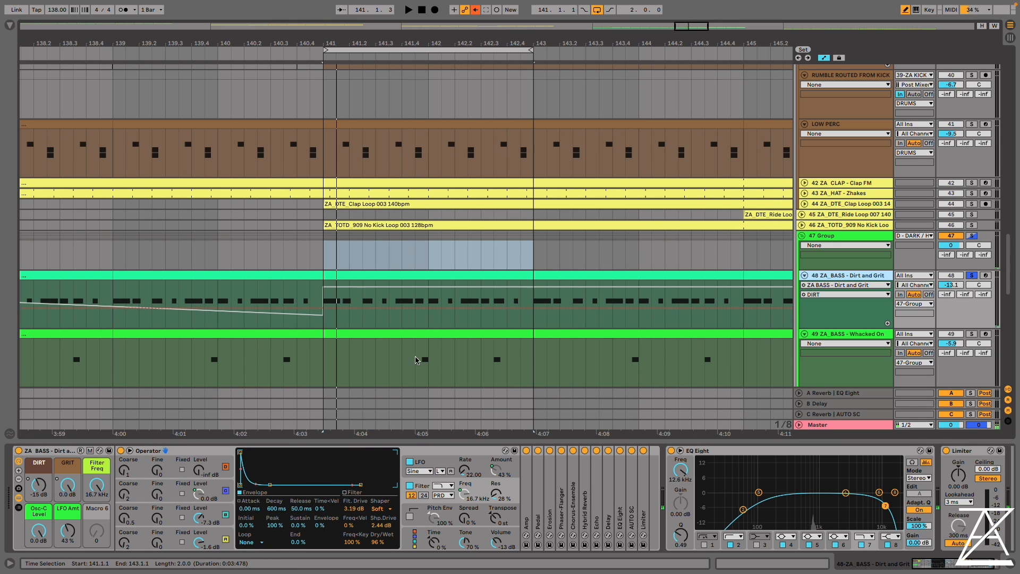
left_click(369, 321)
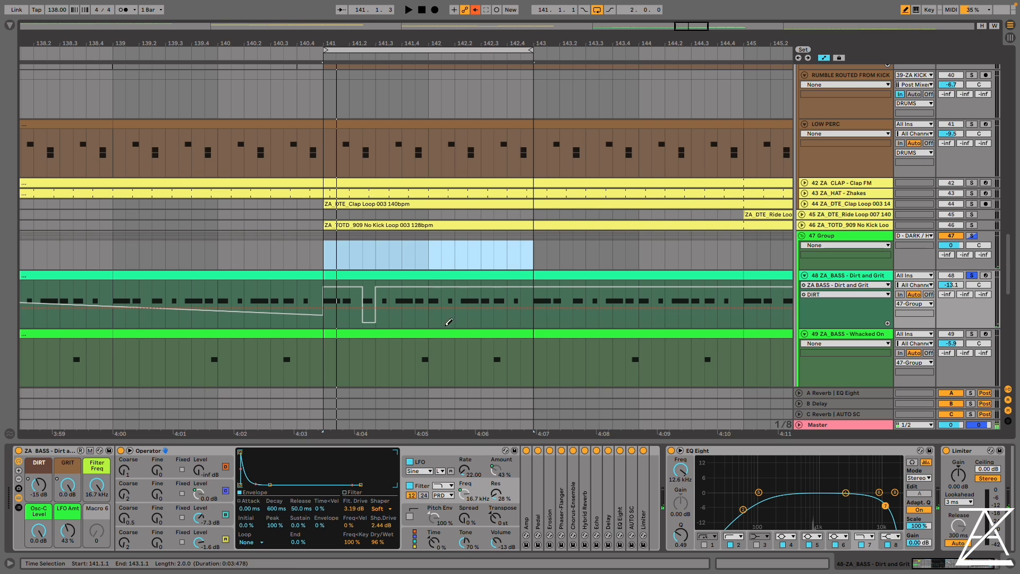
left_click(476, 10)
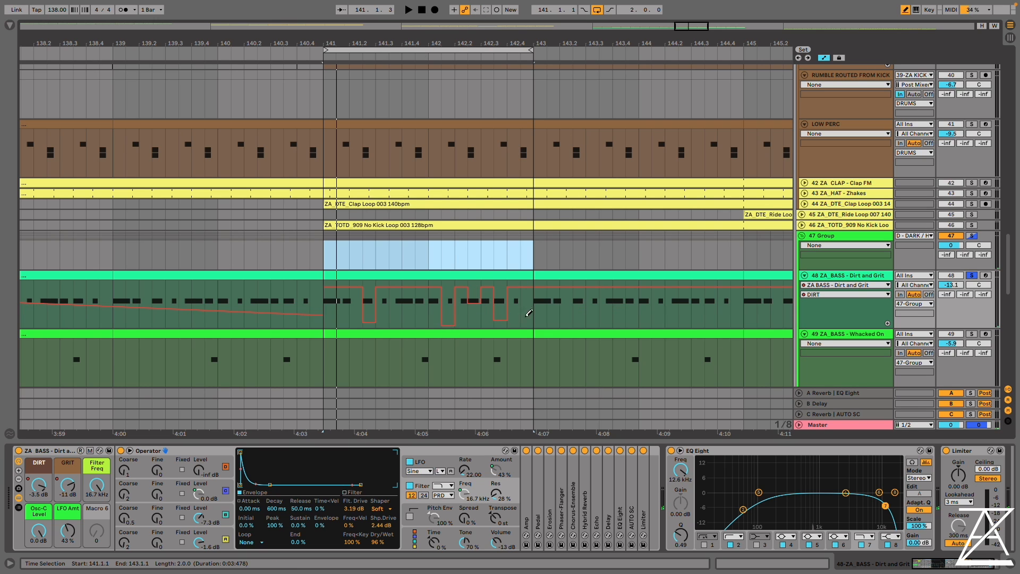
Show Osc-C Level and GRIT automation in new lanes, draw stepped Osc-C Level pulses across bars 141 to 143 and play the loop
right_click(40, 531)
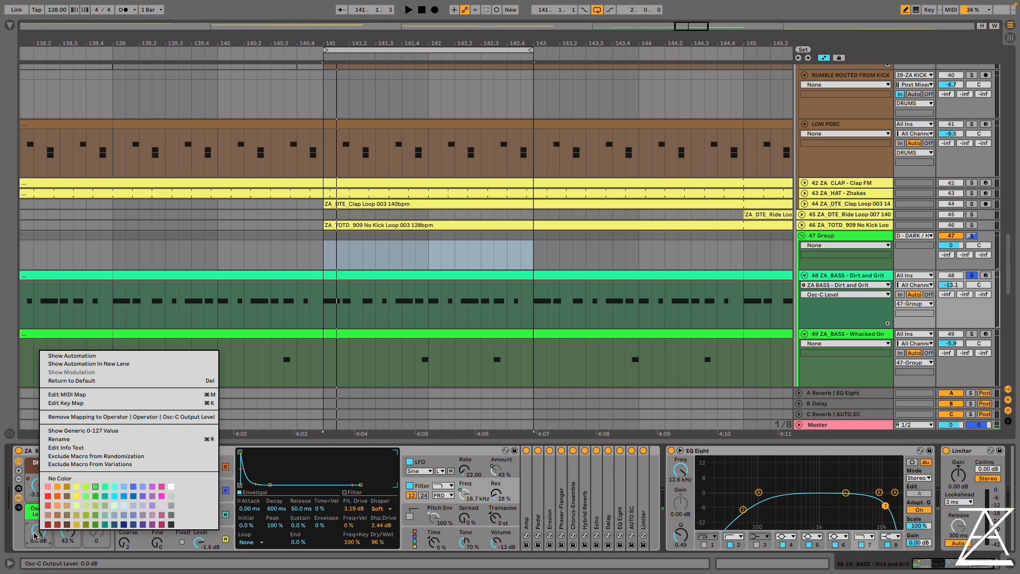
left_click(80, 370)
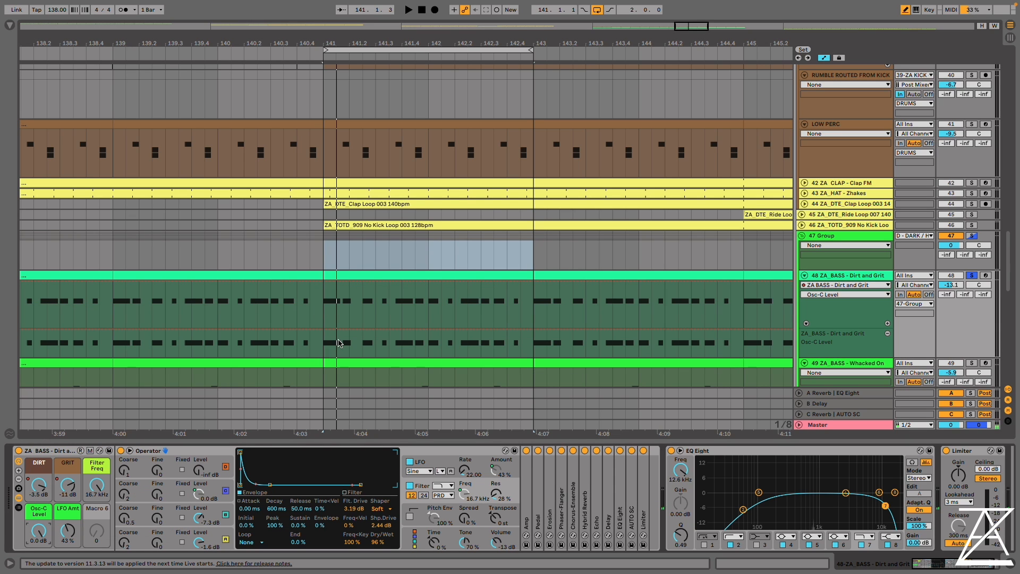
right_click(67, 484)
left_click(137, 309)
key("space")
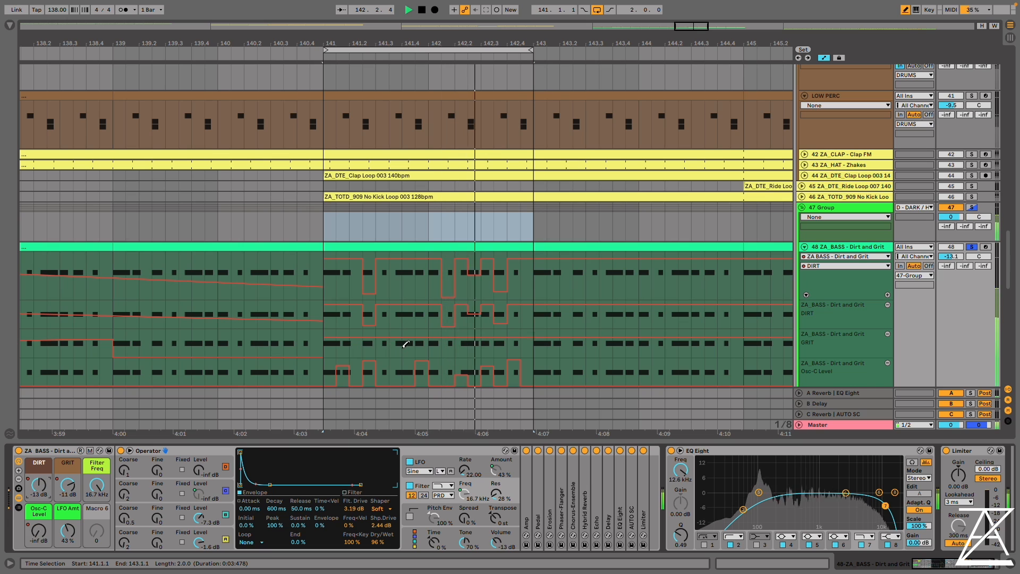
Draw stepped GRIT dips and add further steps to the Osc-C Level and DIRT automation within the playing loop
left_click(396, 355)
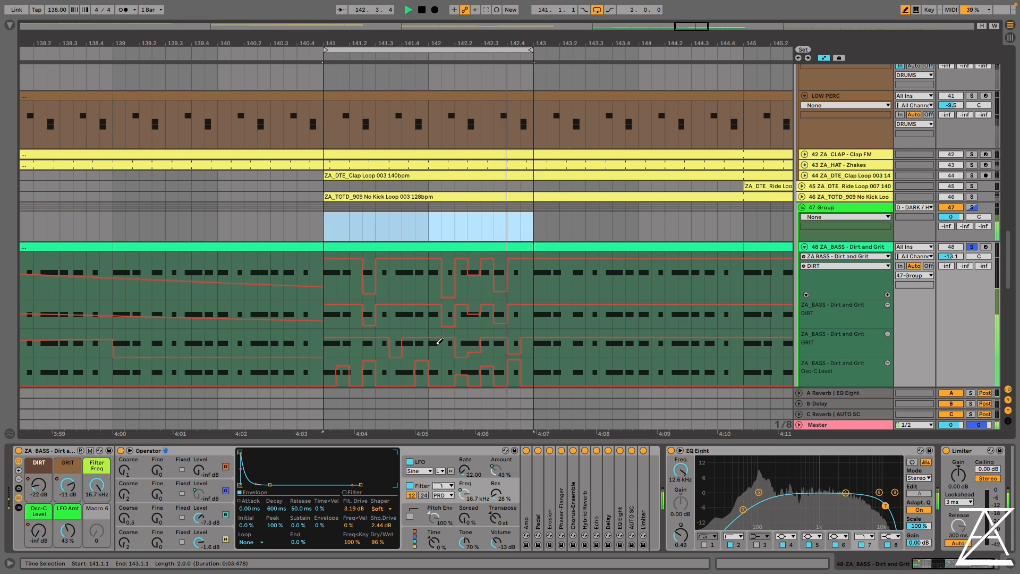
left_click(420, 373)
left_click_drag(382, 363, 385, 371)
mouse_move(419, 281)
left_mouse_down()
mouse_move(398, 285)
mouse_move(407, 293)
left_mouse_up()
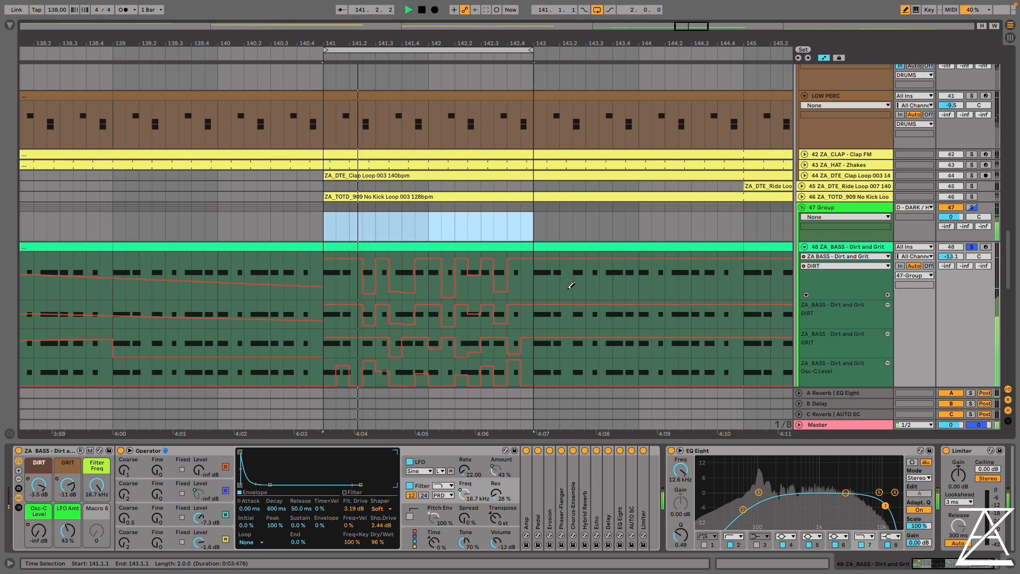
Remove the extra DIRT and GRIT automation lanes from the Dirt and Grit bass track and stop playback
left_click(886, 305)
left_click(887, 305)
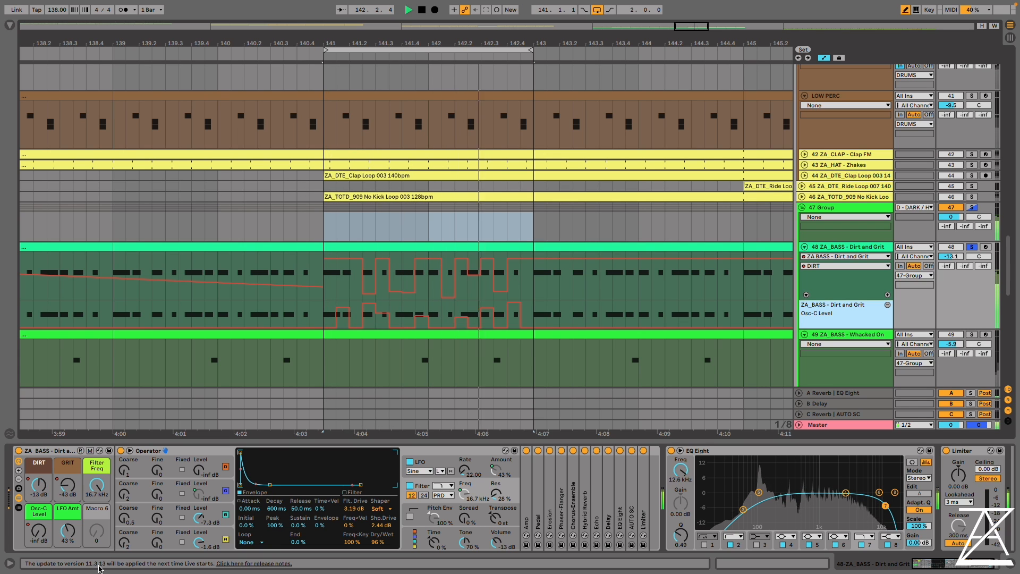
key("space")
Set DIRT to -16 dB and GRIT and Osc-C Level to -40 dB, and view Operator's oscillators A, B and C
left_click_drag(39, 485, 39, 551)
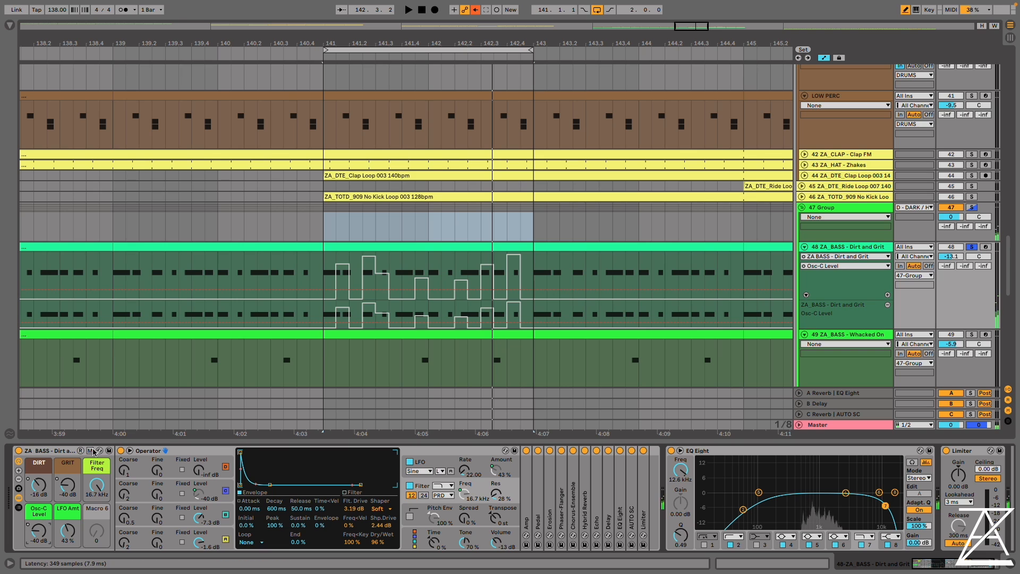
left_click(158, 542)
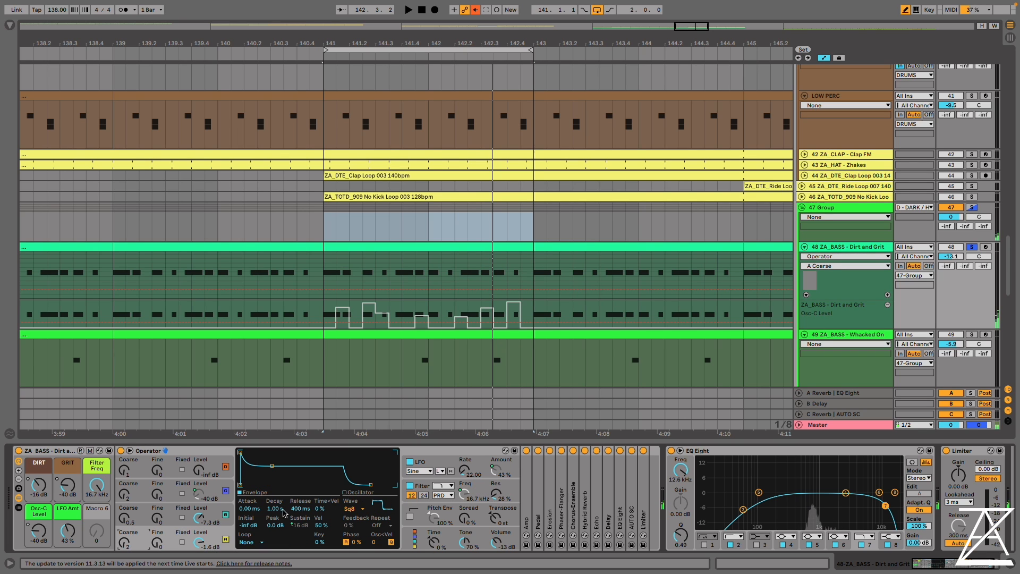
left_click(213, 519)
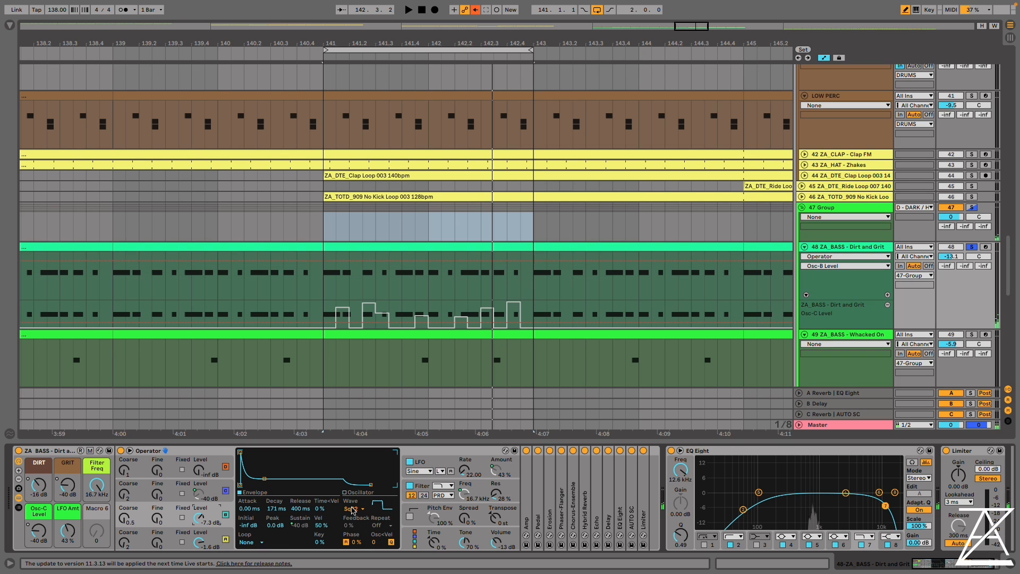
left_click(173, 494)
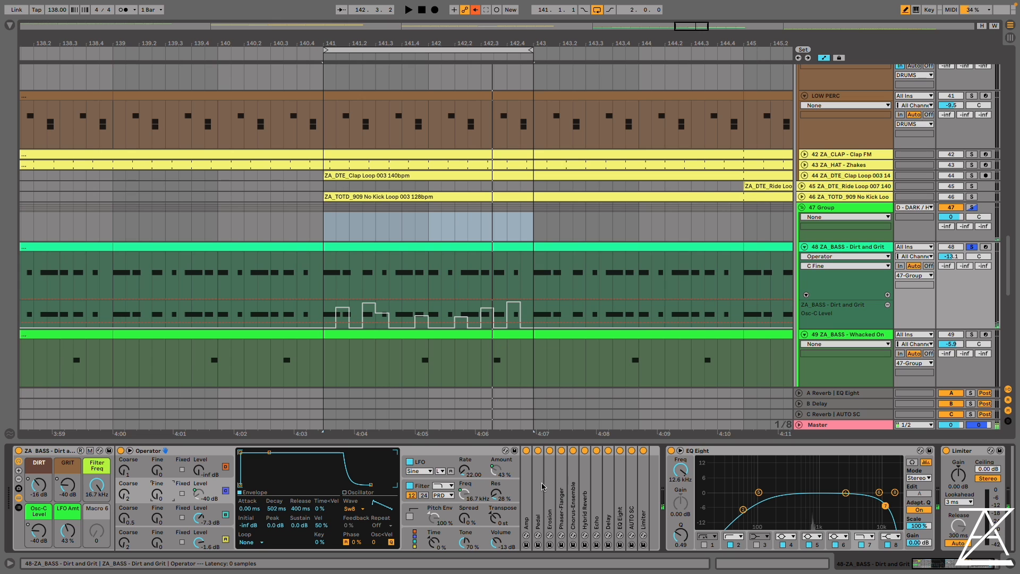
Play the Dirt and Grit loop and compare it with the effects from Amp to AUTO SC bypassed and re-enabled
key("space")
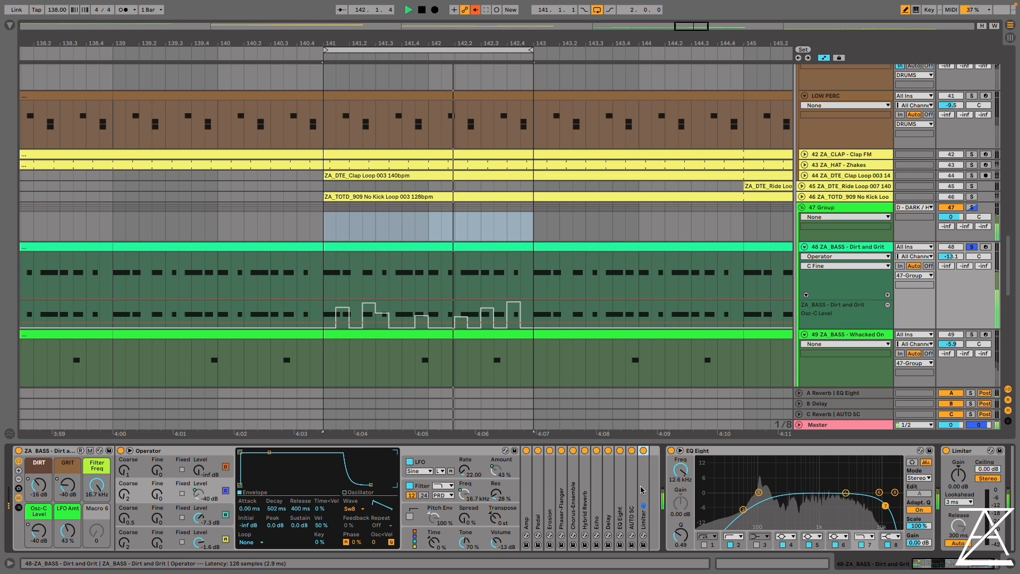
left_click(526, 451)
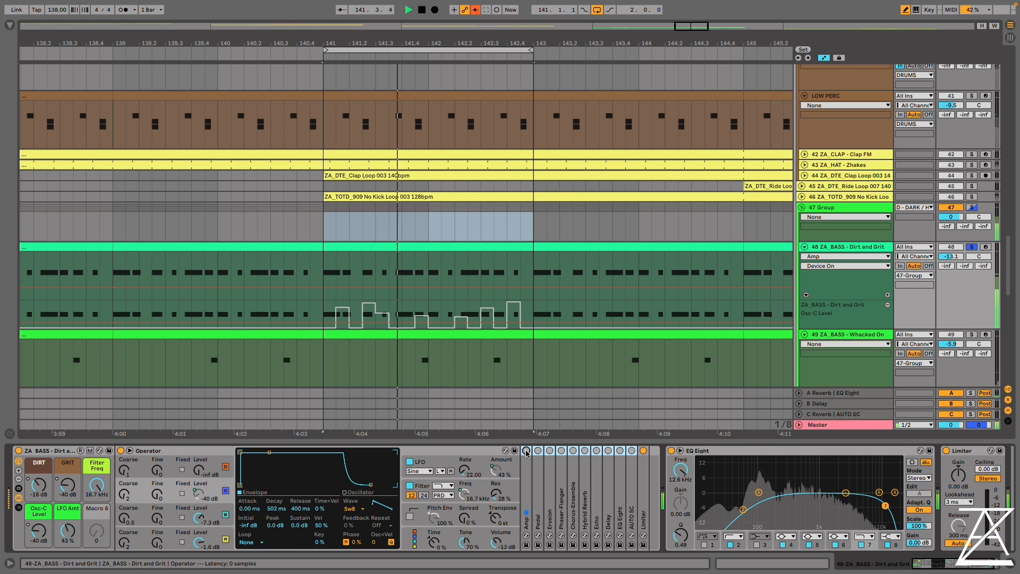
left_click(526, 451)
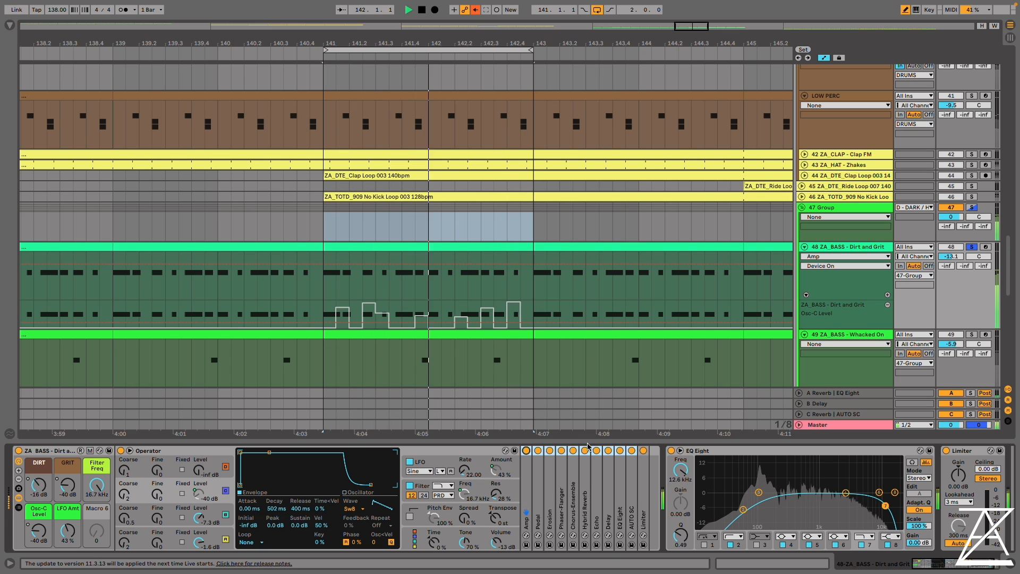
Examine the settings of Phaser-Flanger, Chorus-Ensemble and Echo, including Echo's modulation and filter views
double_click(573, 477)
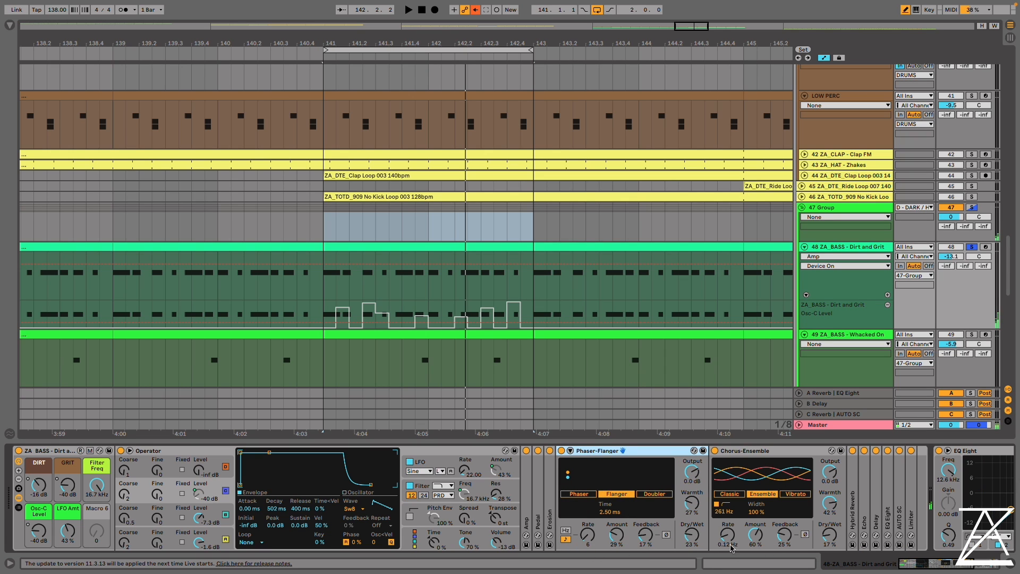
double_click(619, 452)
double_click(642, 452)
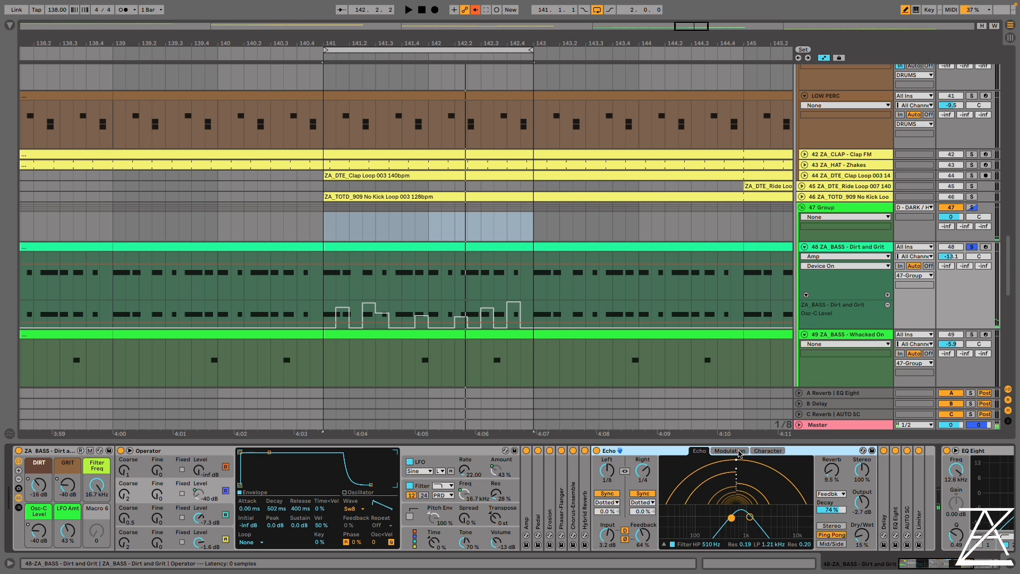
left_click(729, 451)
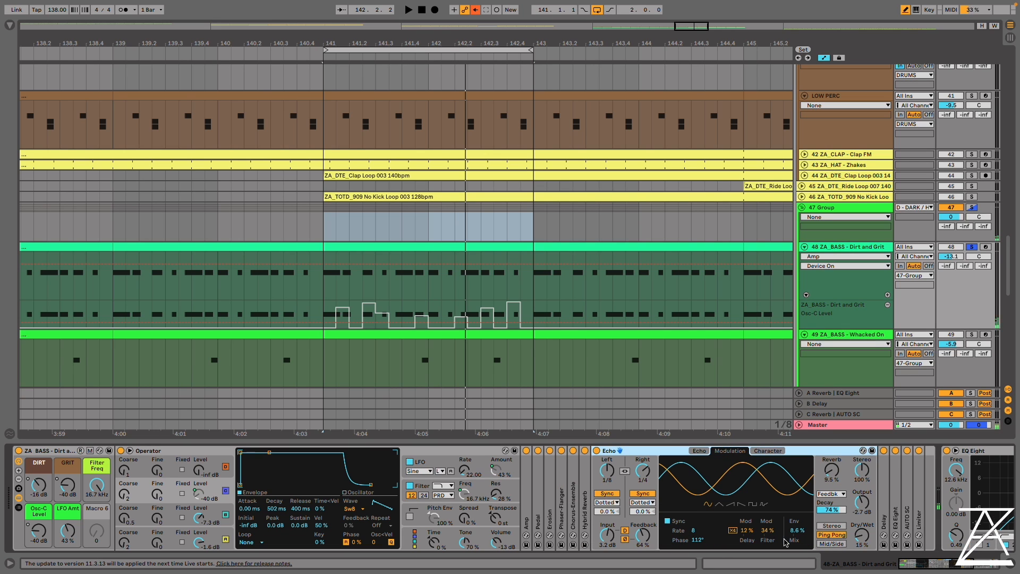
left_click(699, 451)
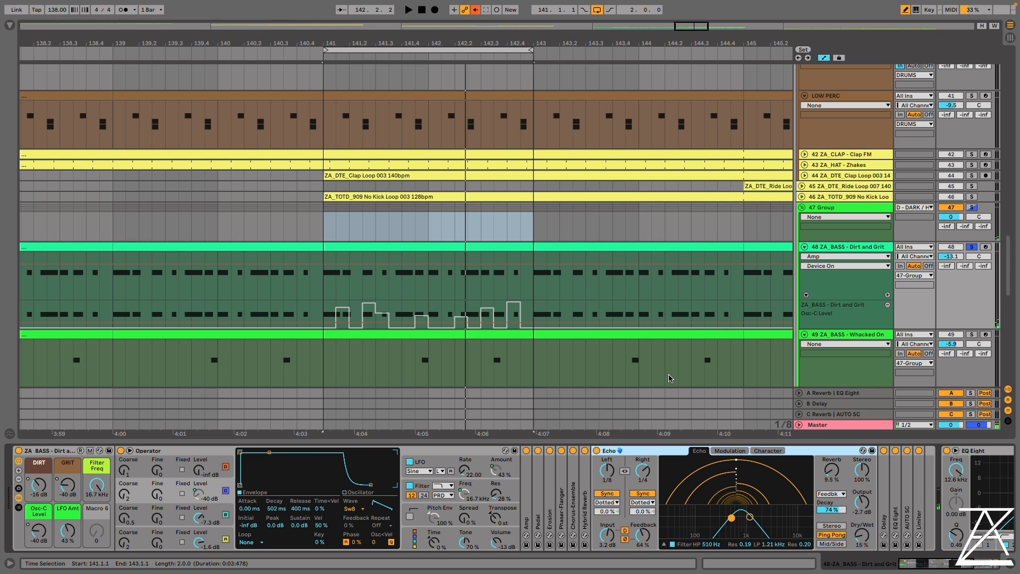
Play the Whacked On bass track soloed and show the Operator inside its Instrument Rack
scroll(670, 378, "down", 5)
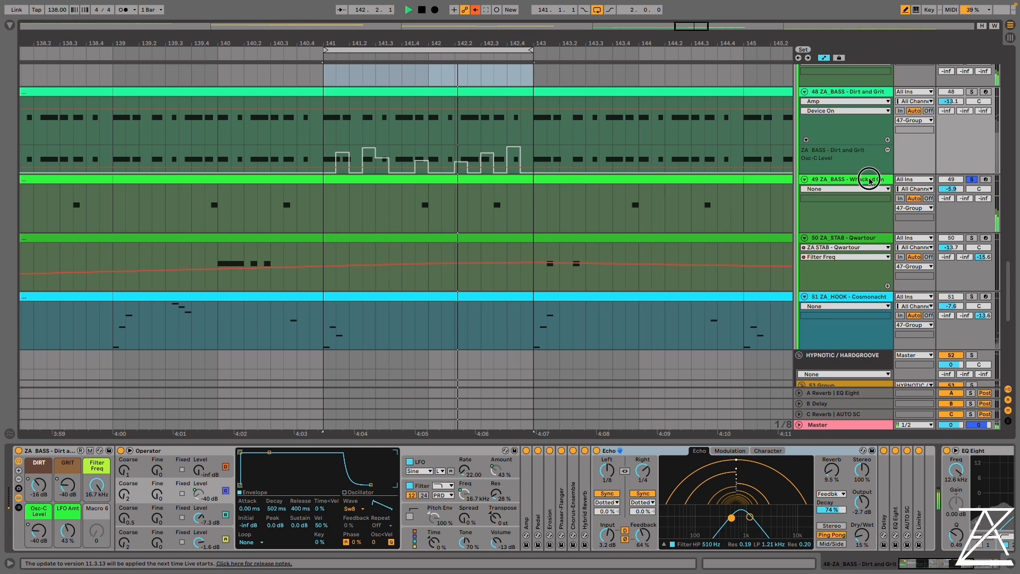
left_click(845, 178)
scroll(958, 537, "left", 5)
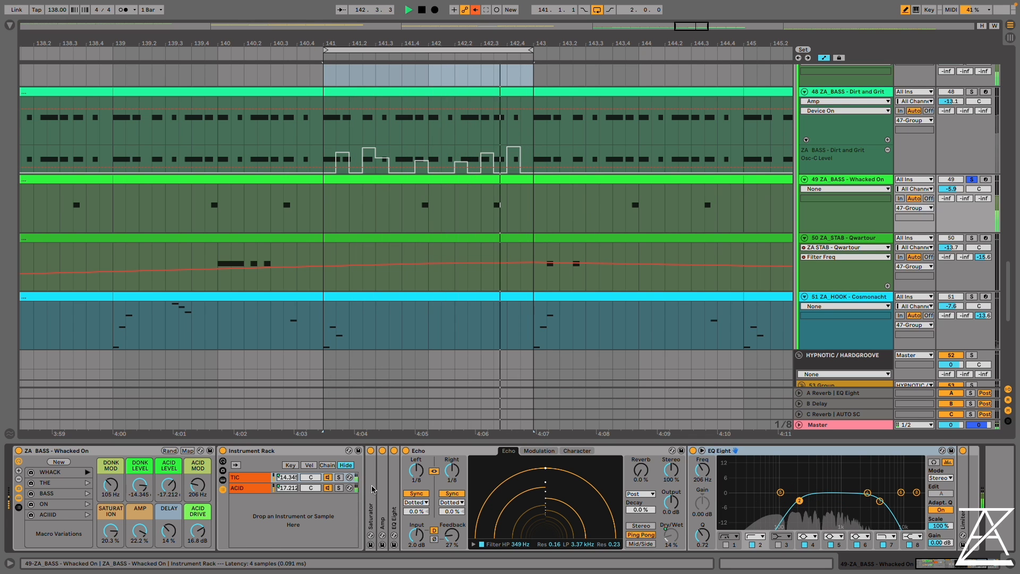
left_click(223, 480)
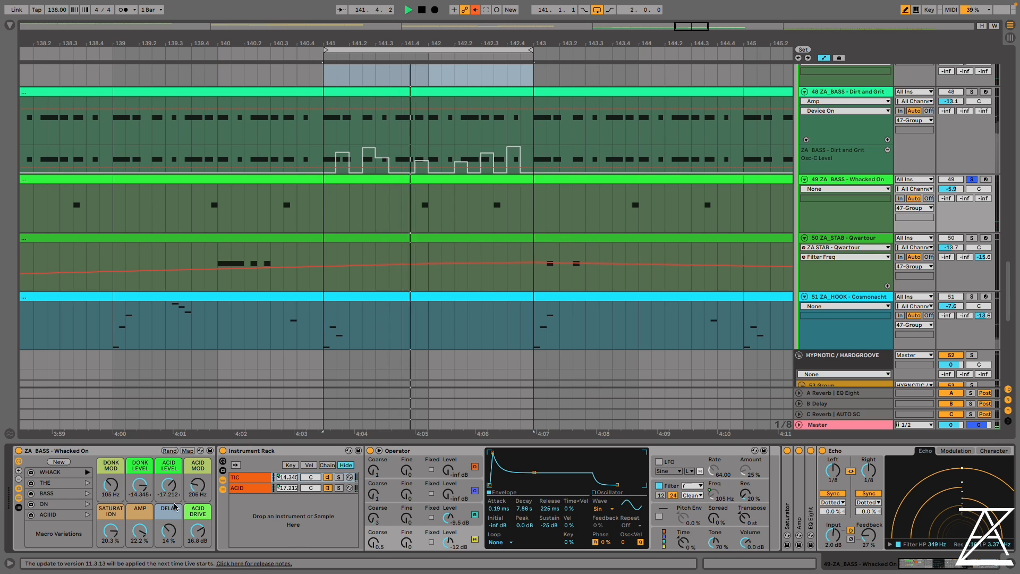
Recall the macro variations THE, BASS, ON and ACIIID in turn, set AMP to 15.6 % and stop playback
left_click(87, 482)
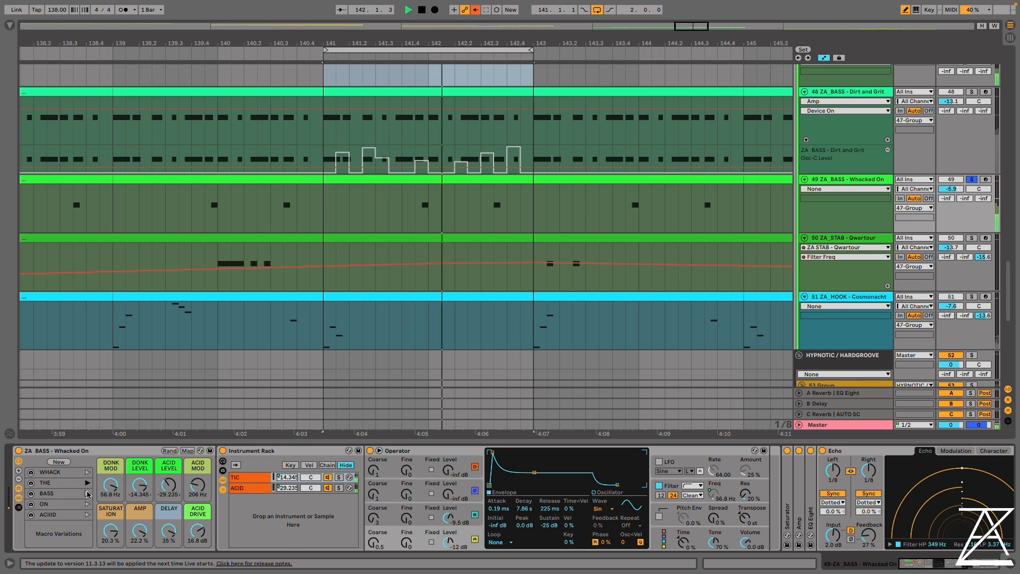
left_click(87, 494)
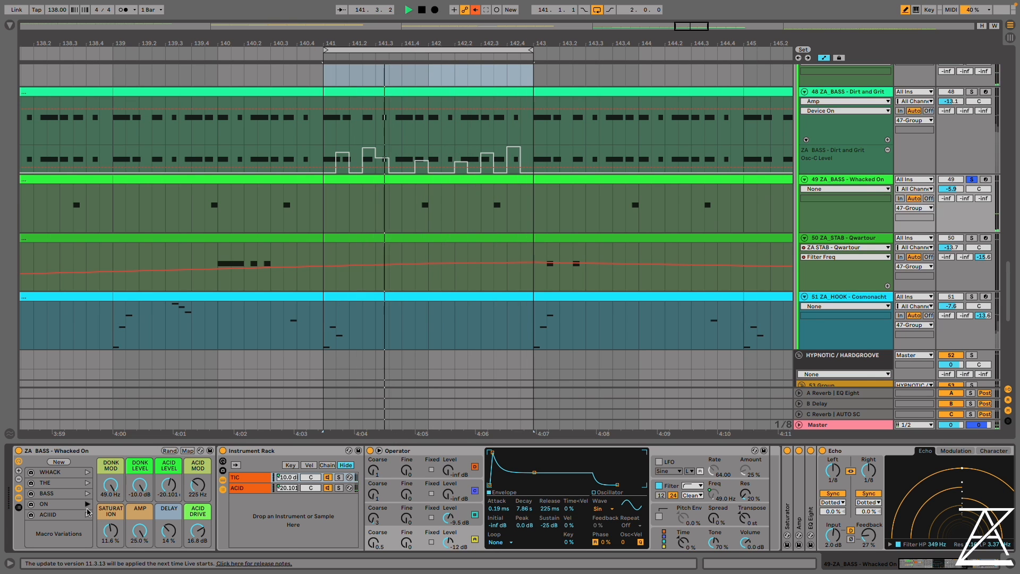
left_click(88, 513)
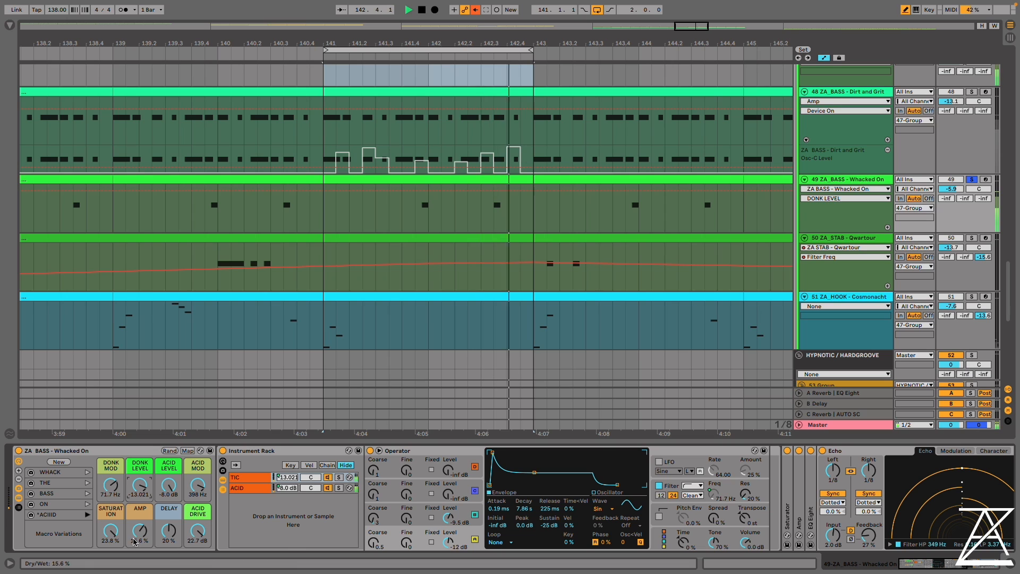
key("space")
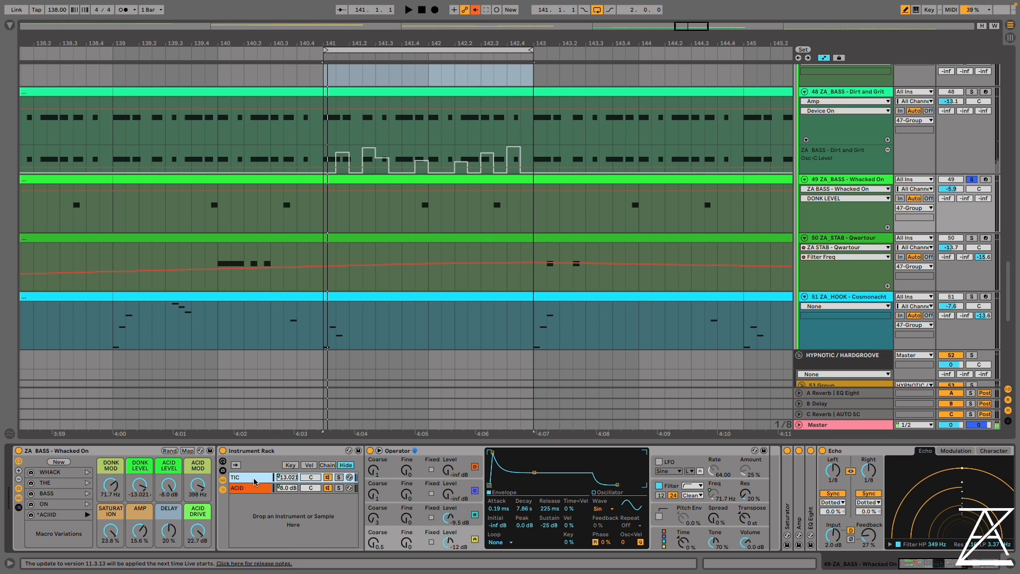
Compare the Operator settings of the TIC and ACID chains in the Whacked On rack
left_click(251, 486)
left_click(247, 477)
left_click(247, 487)
left_click(247, 478)
left_click(250, 492)
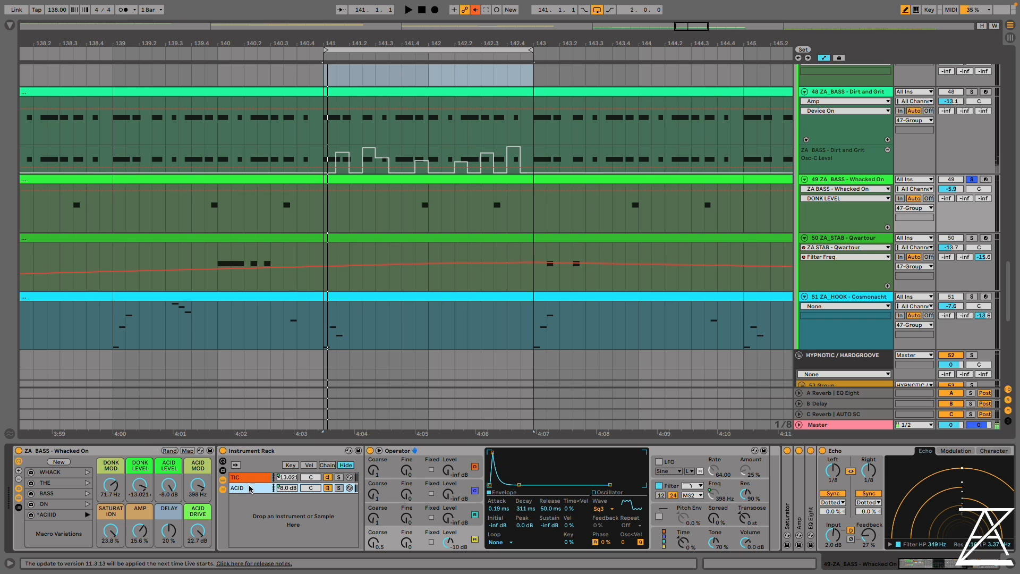
left_click(248, 481)
left_click(247, 490)
Audition the TIC and ACID chains separately in the loop, and set DELAY to 35 % and AMP to 19.3 %
key("space")
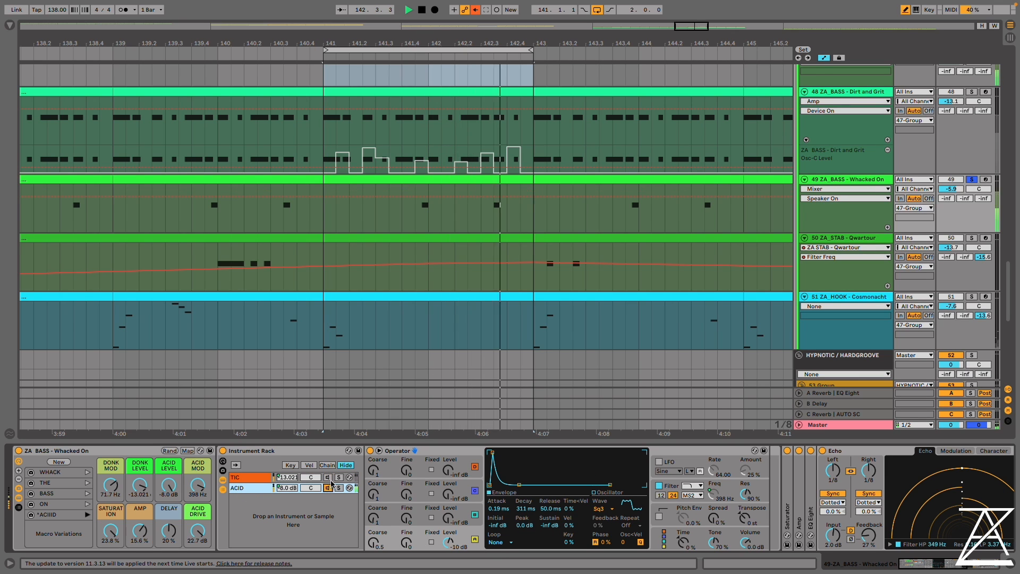
left_click(248, 488)
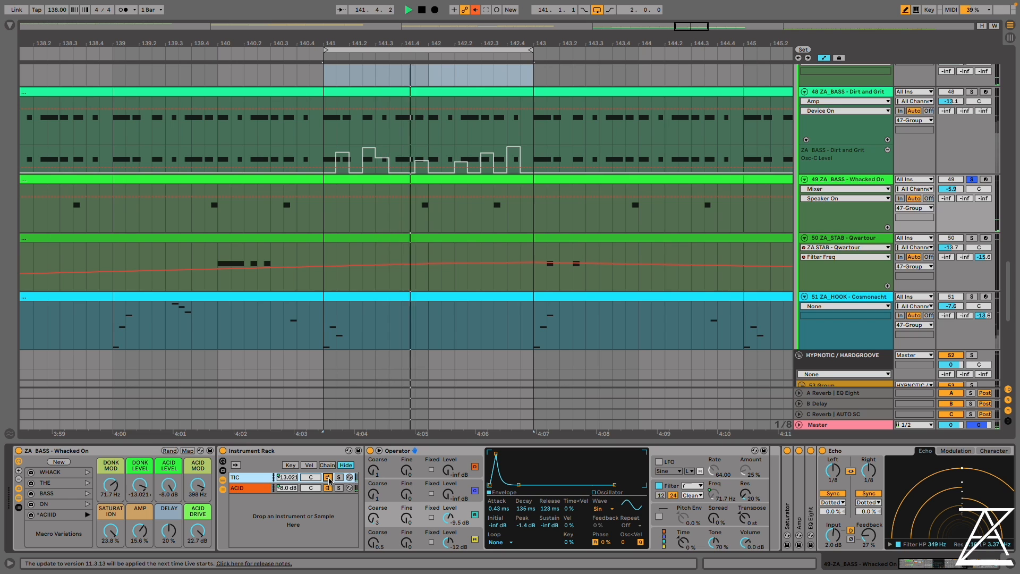
left_click_drag(169, 530, 141, 520)
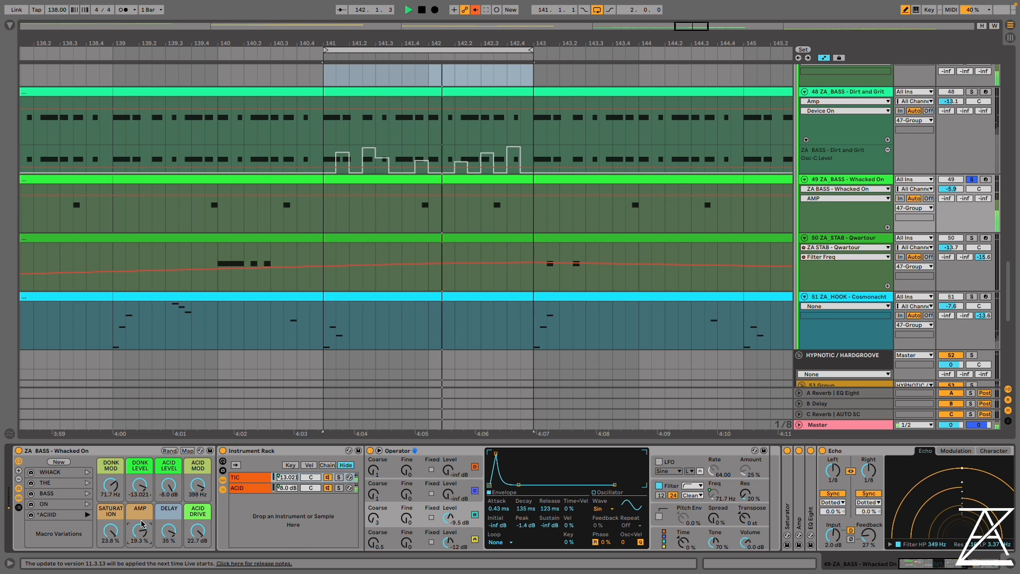
key("space")
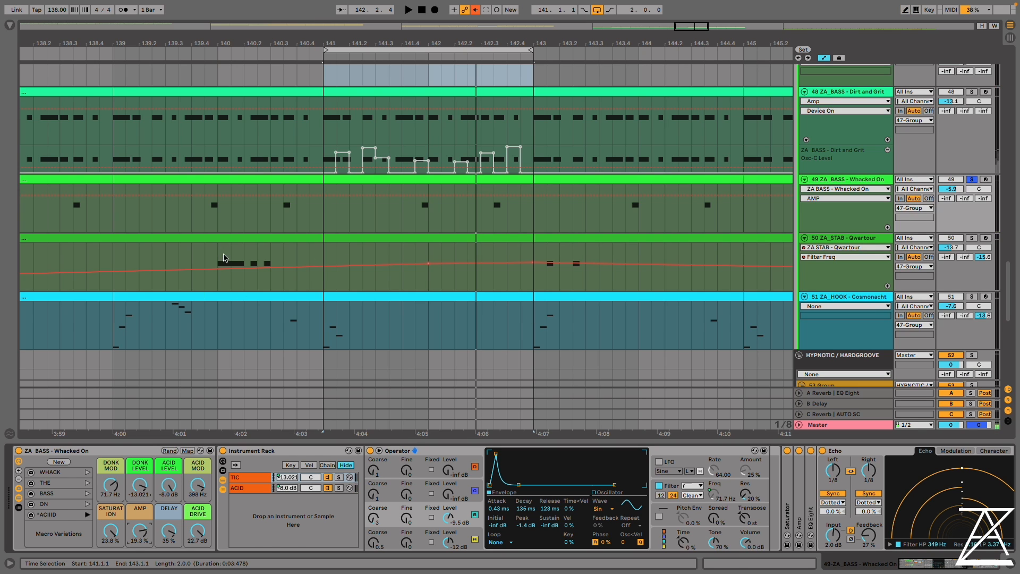
Solo the Qwartour stab track together with the Whacked On bass and audition it from position 139.4
left_click(222, 257)
left_click(192, 260)
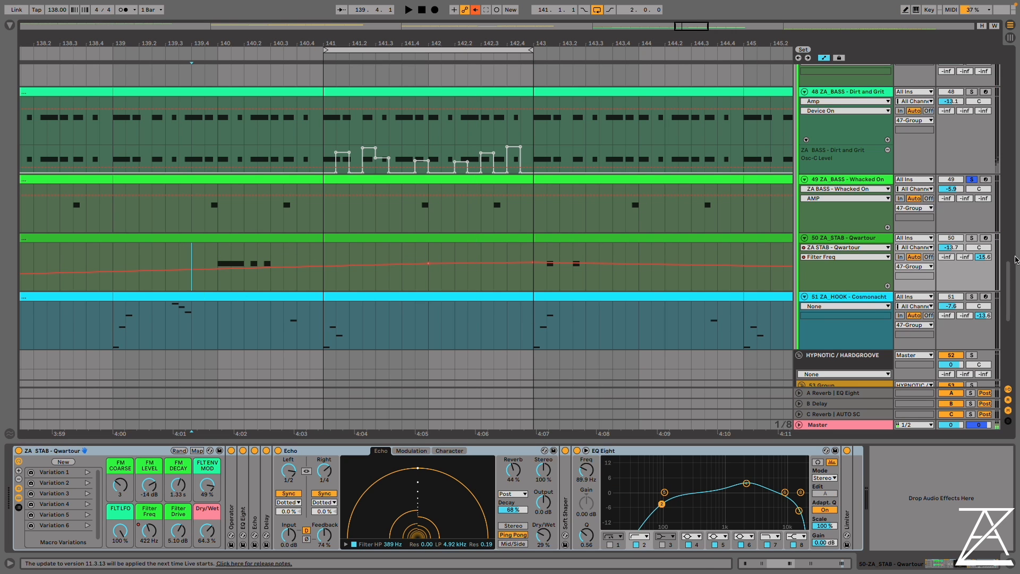
left_click(969, 238)
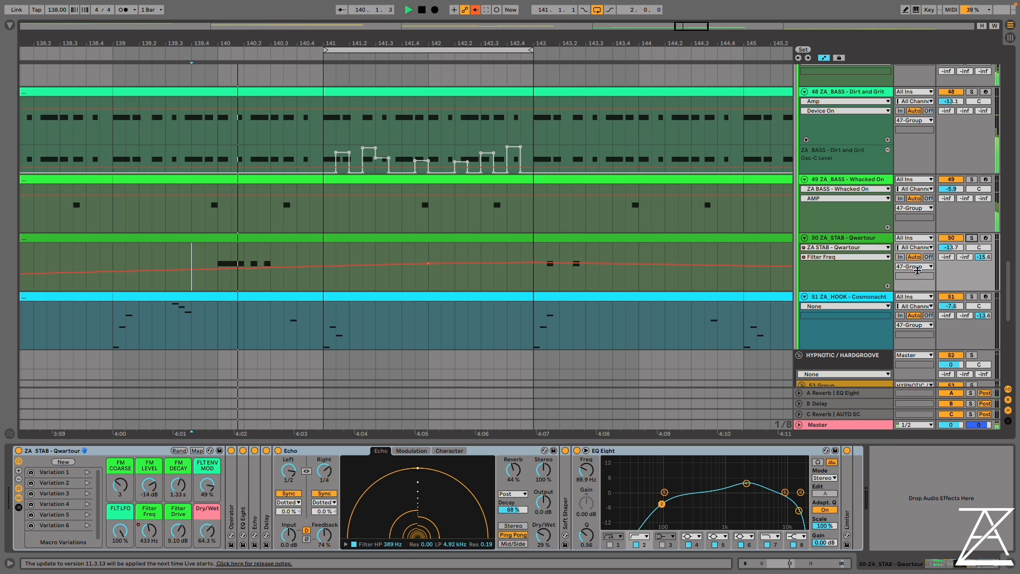
left_click(972, 179)
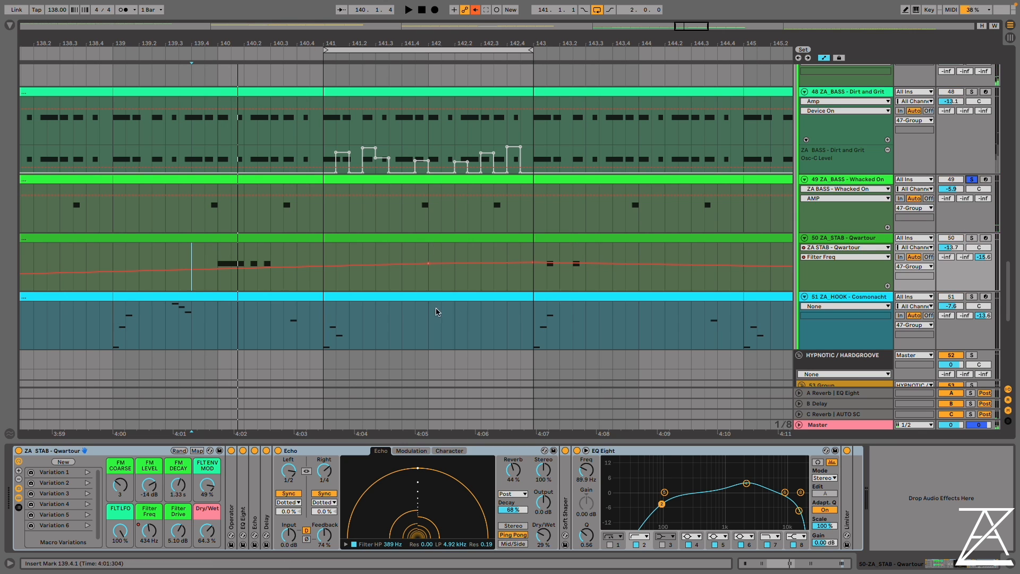
scroll(996, 245, "up", 1)
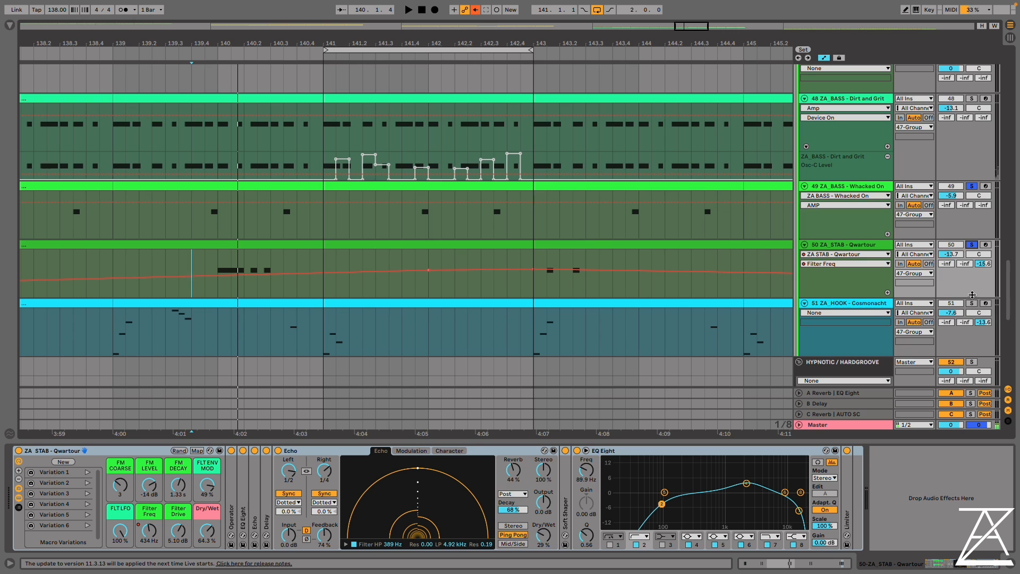
Extend the loop's start to bar 138 and play it with the Cosmonacht hook also soloed
left_click_drag(324, 53, 33, 54)
key("space")
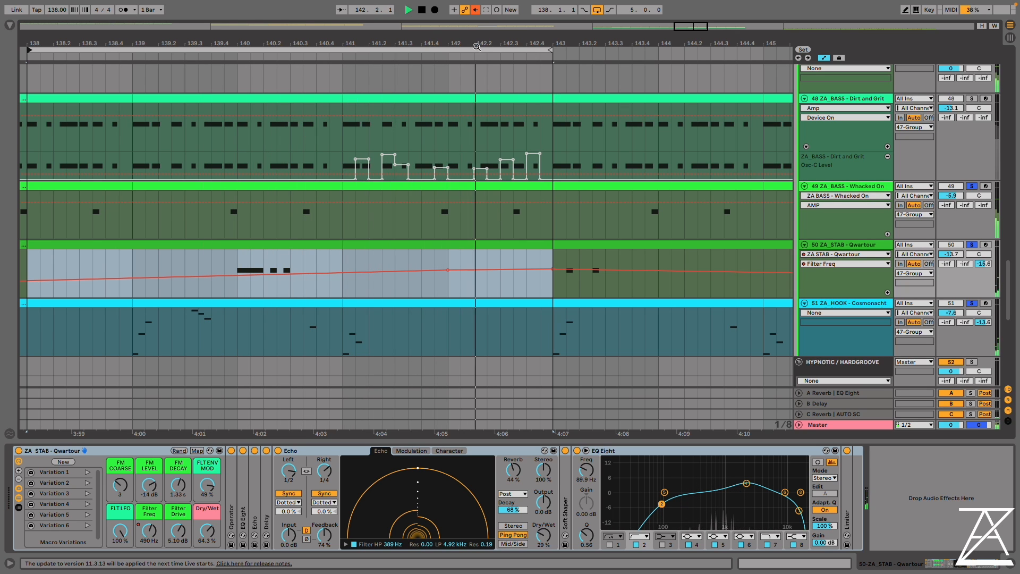
left_click_drag(476, 43, 531, 16)
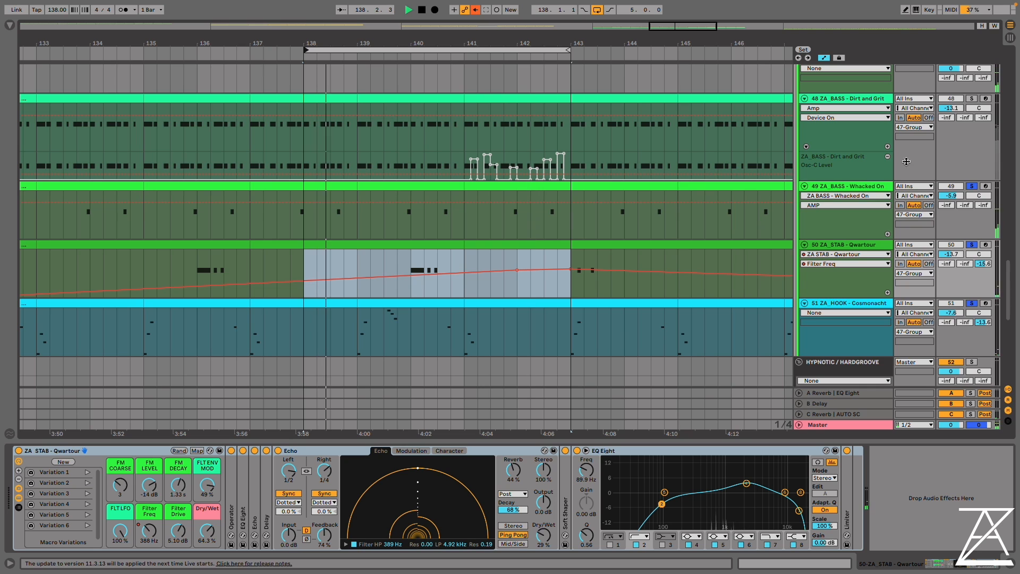
scroll(813, 251, "down", 1)
left_click(813, 253)
scroll(813, 254, "down", 3)
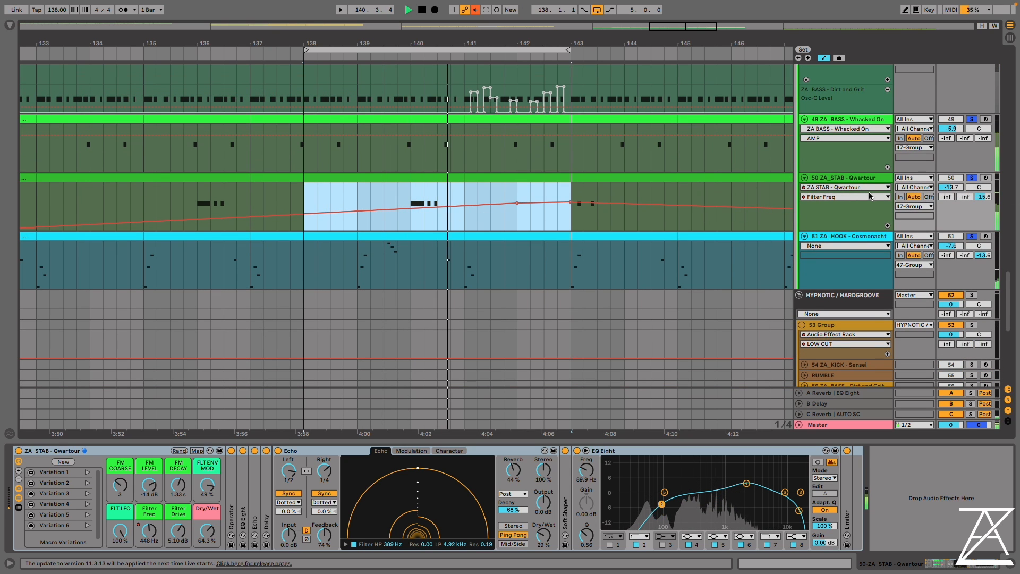
Loop bars 136 to 145 on the Qwartour stab track and play them with only that track soloed
left_click(189, 198)
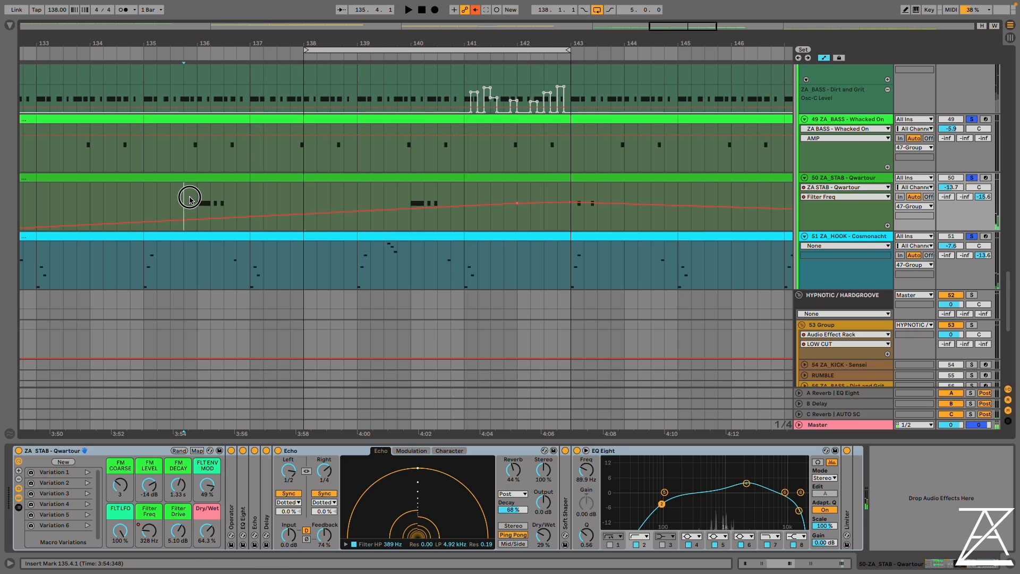
left_click_drag(197, 198, 638, 196)
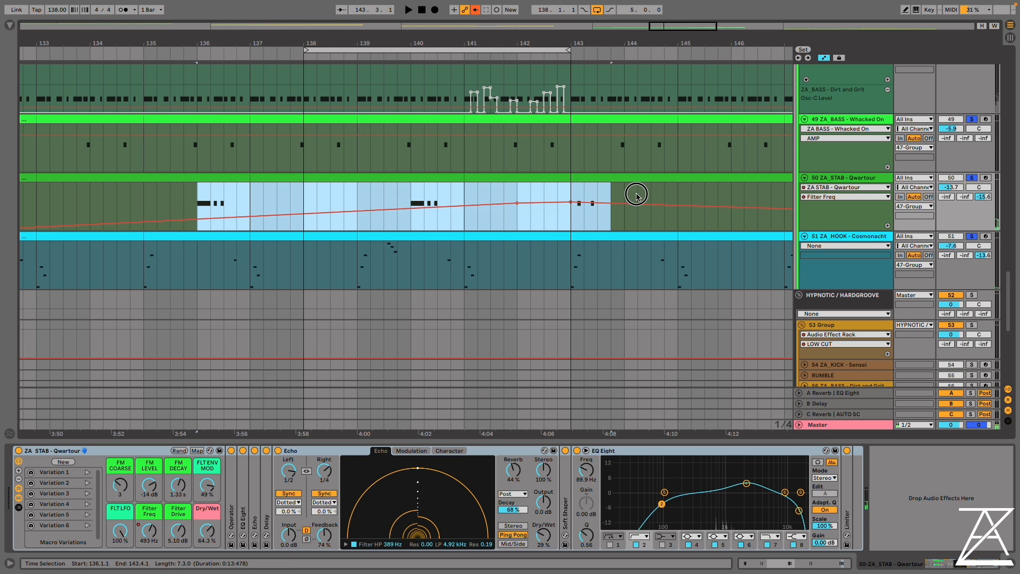
left_click_drag(638, 196, 678, 197)
key("super+l")
key("space")
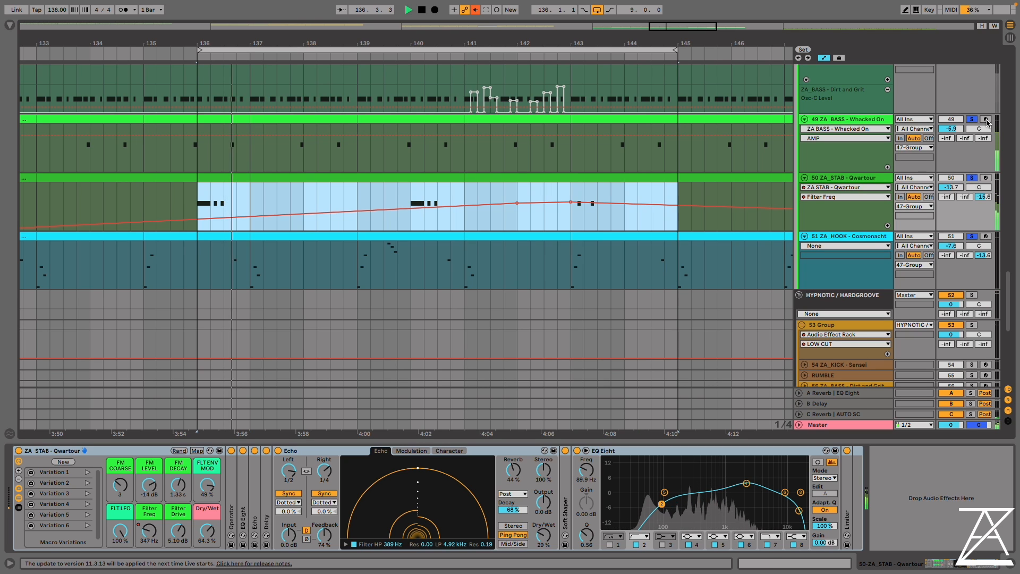
left_click(971, 120)
left_click(972, 237)
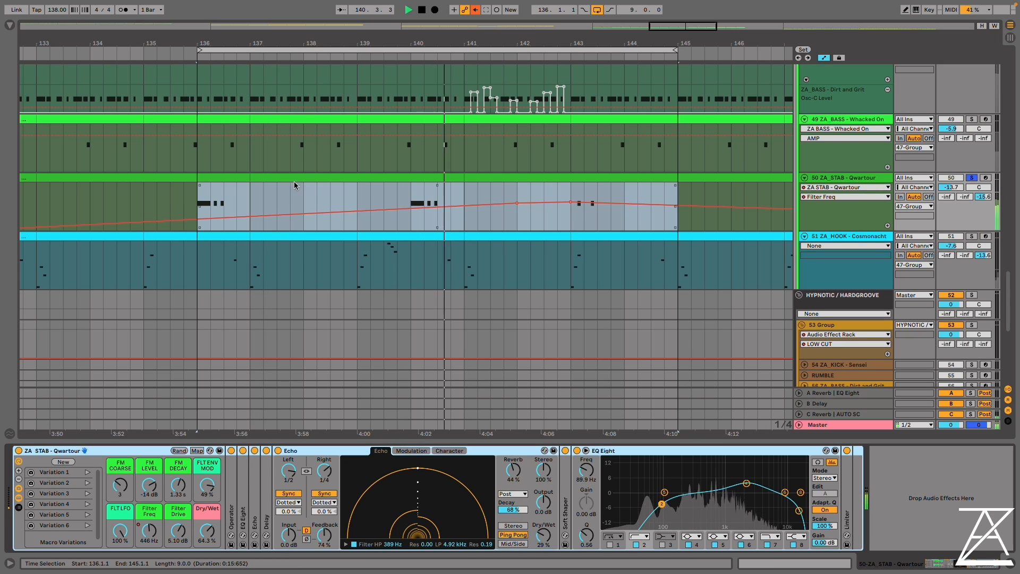
Add short A1 notes to the Qwartour stab clip, one each in bars 5, 6, 7 and 8
left_click(294, 176)
double_click(294, 176)
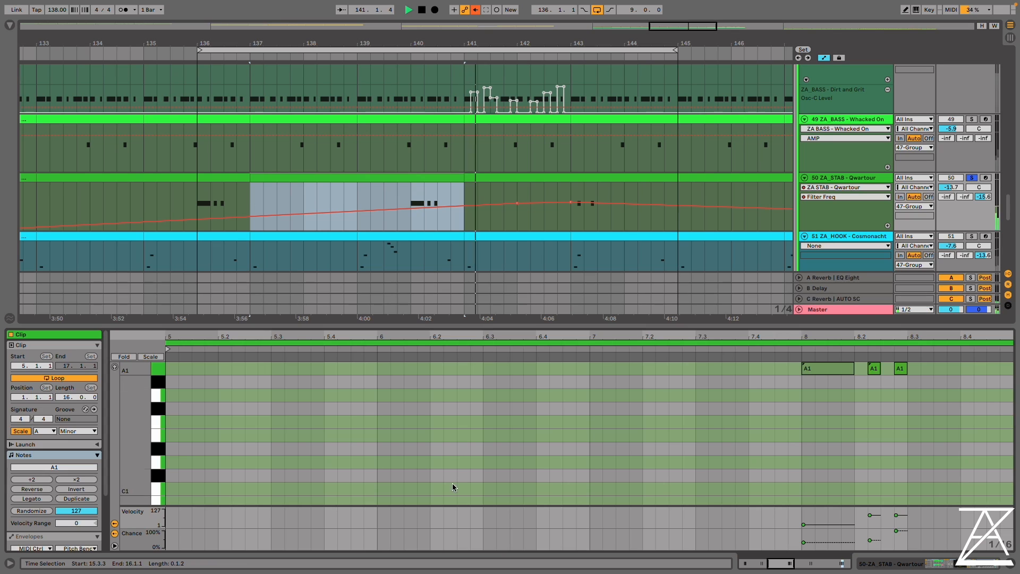
double_click(480, 371)
double_click(623, 370)
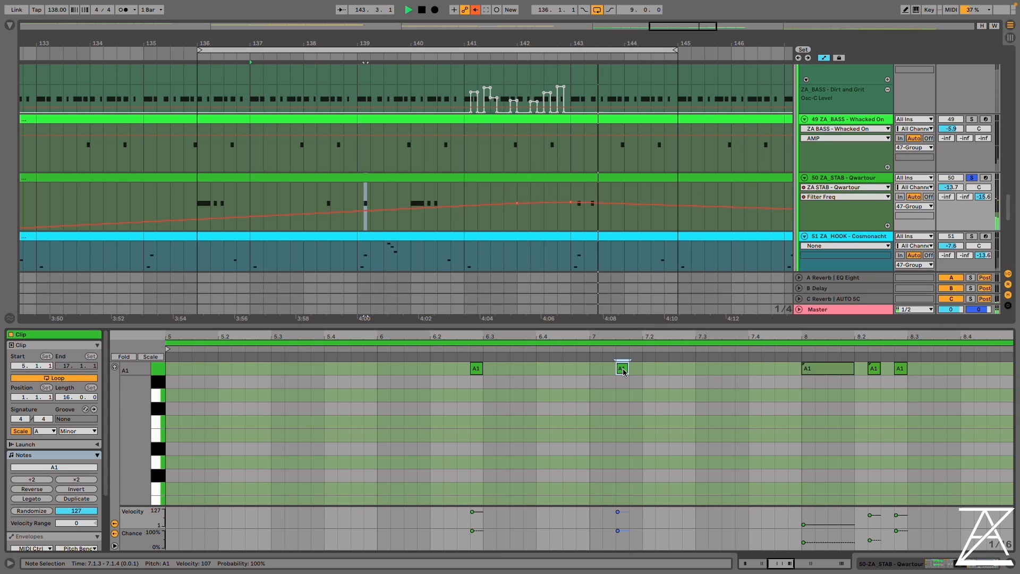
double_click(303, 369)
double_click(954, 368)
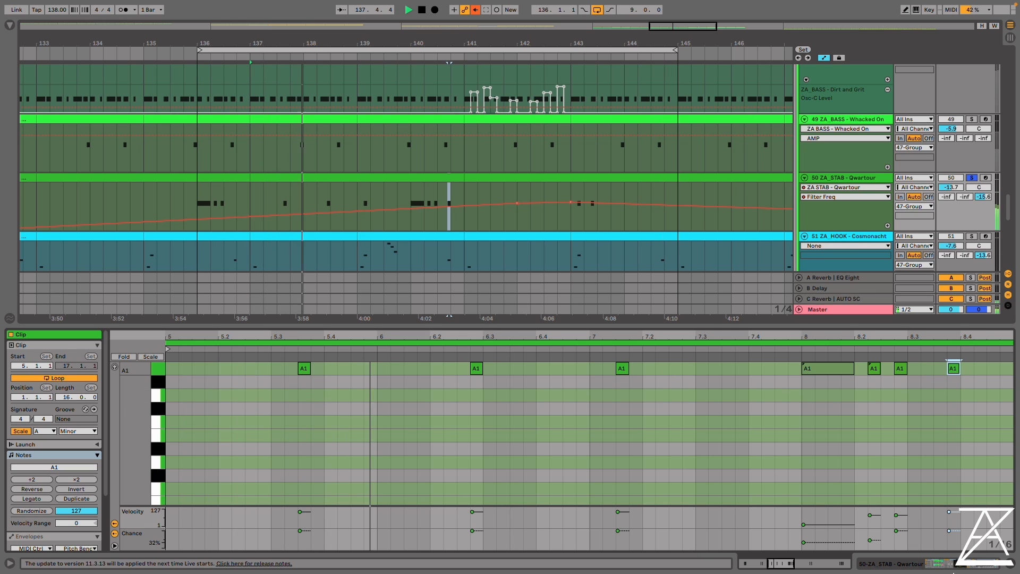
Return to the Qwartour stab's devices and examine oscillators A and B in its Operator
left_click(897, 566)
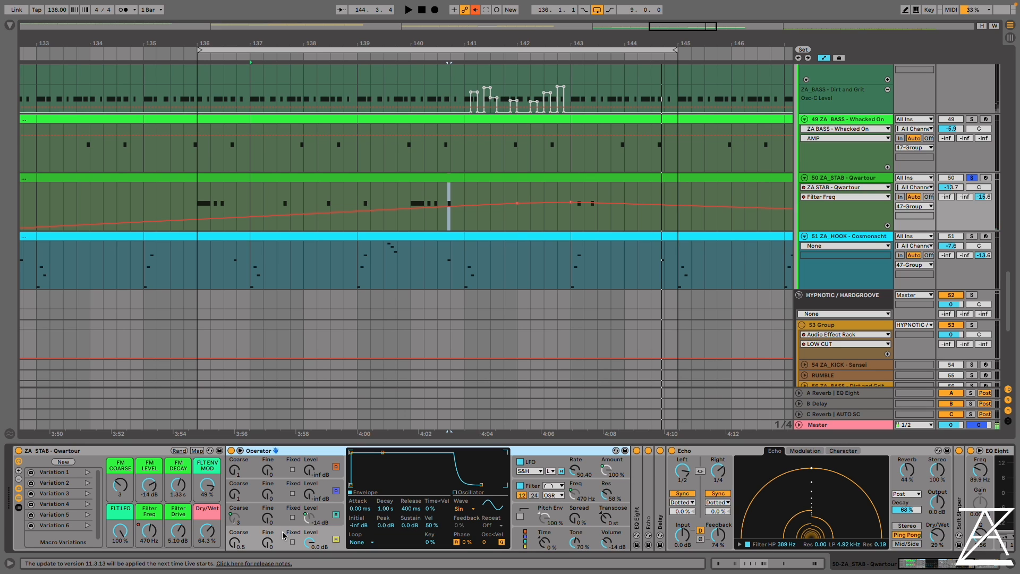
left_click(254, 542)
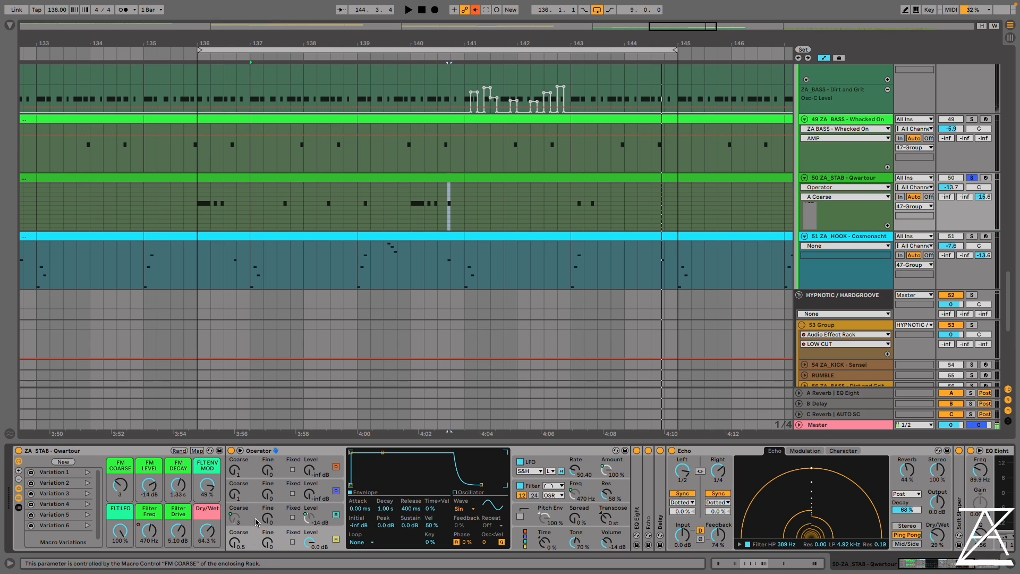
left_click(282, 515)
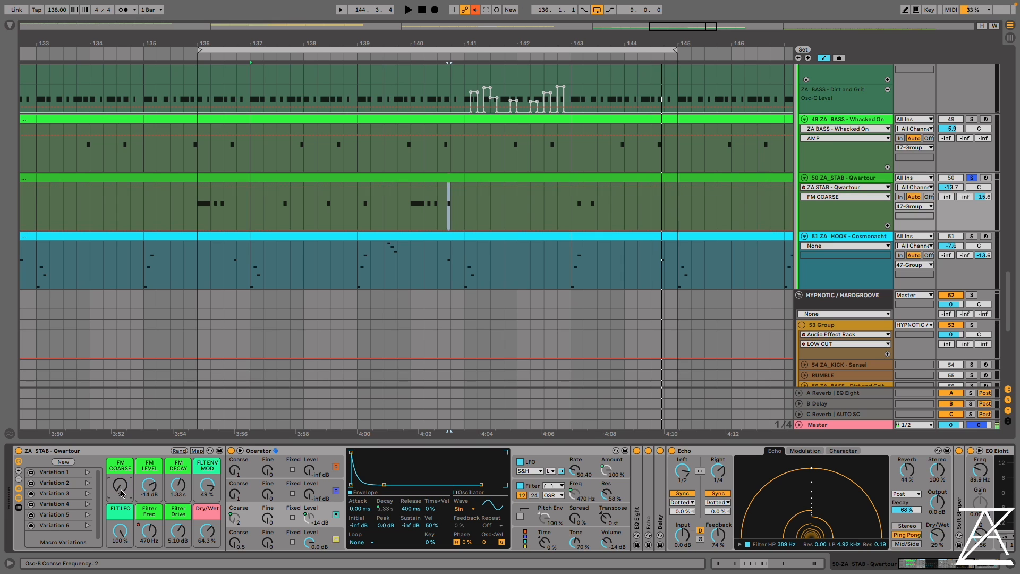
Play the Qwartour stab while setting its FM COARSE macro to 3, FM LEVEL to -23 dB and FM DECAY to 591 ms
key("space")
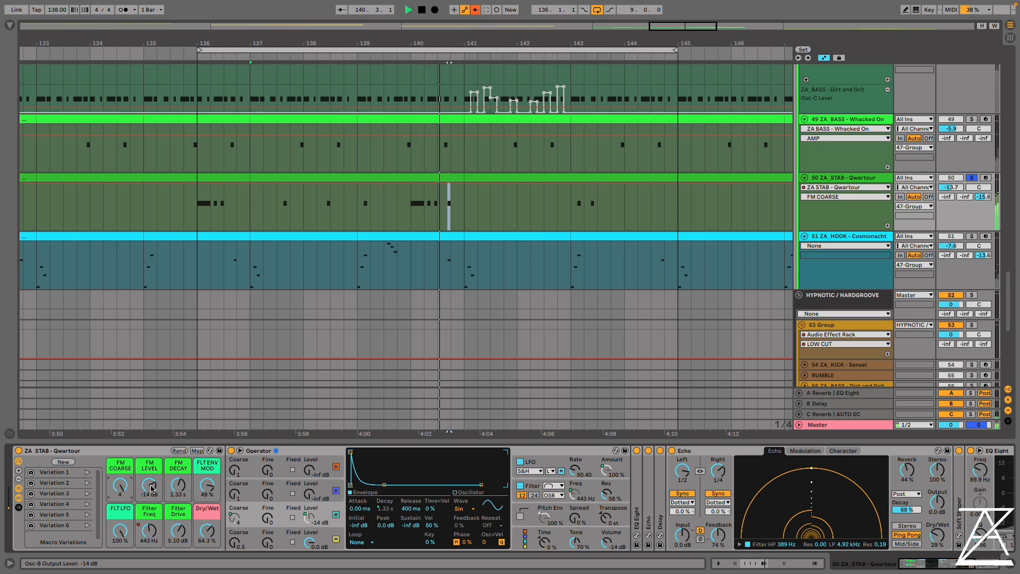
left_click_drag(152, 488, 179, 490)
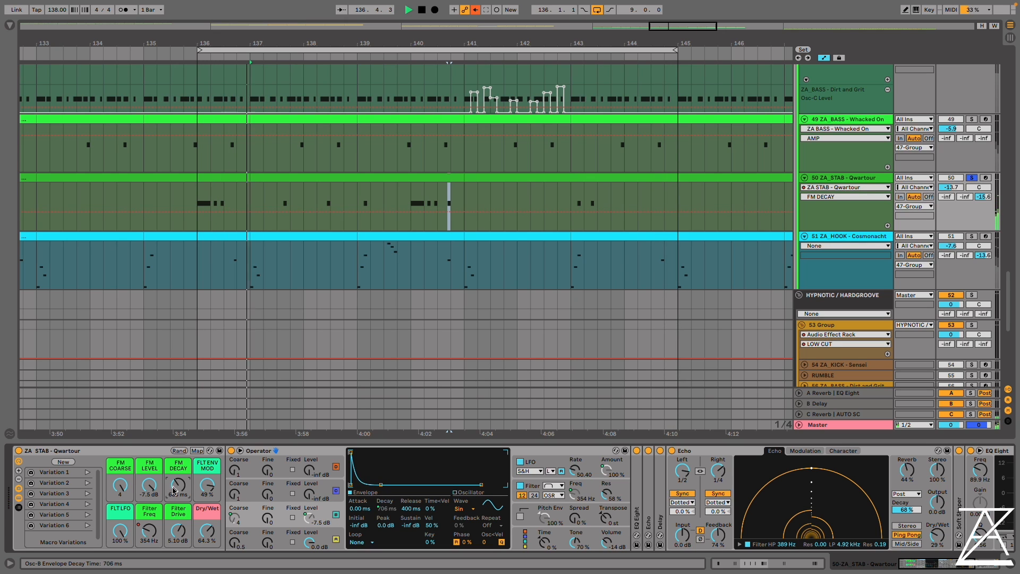
key("space")
left_click(121, 484)
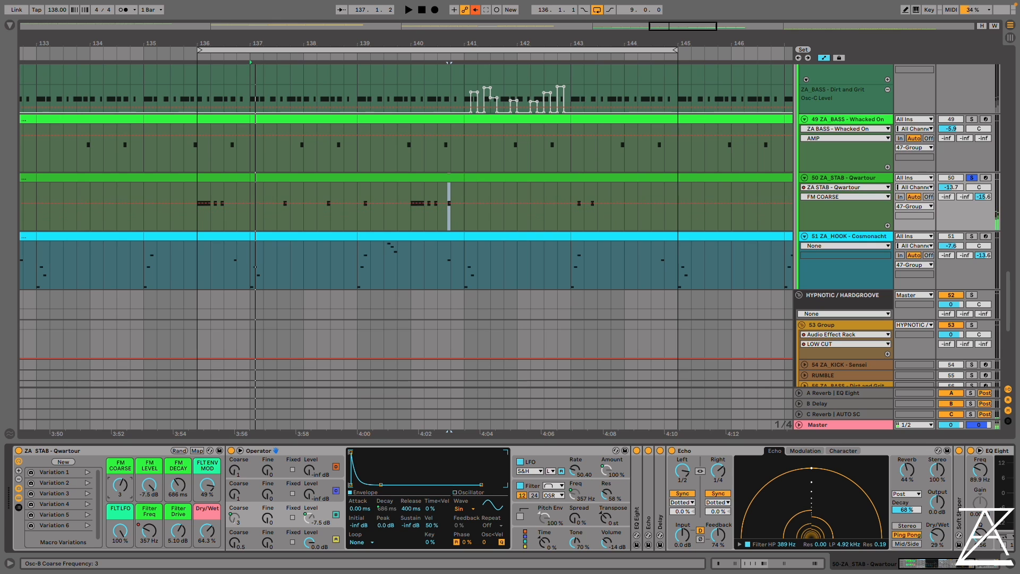
key("space")
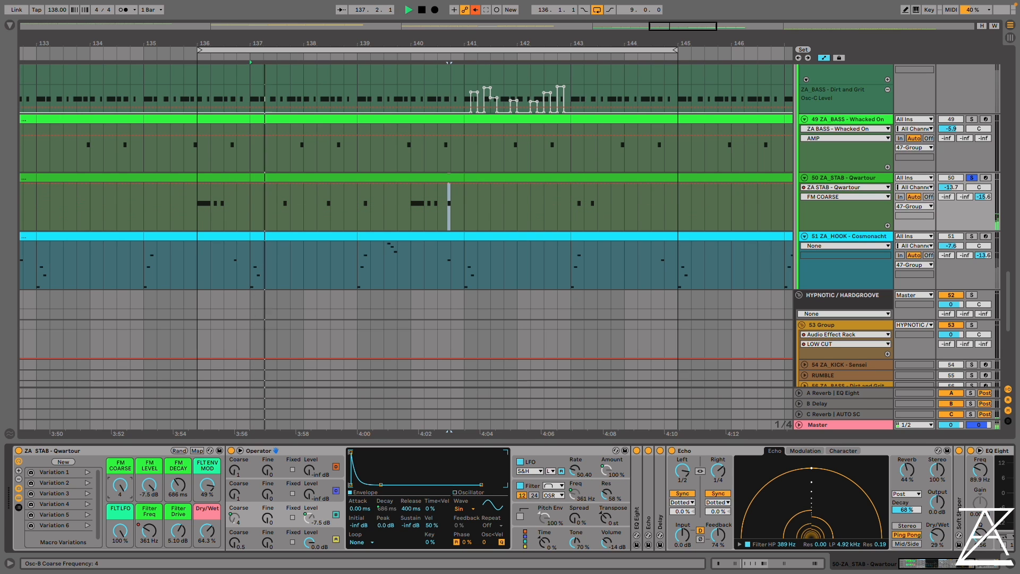
left_click_drag(120, 485, 120, 510)
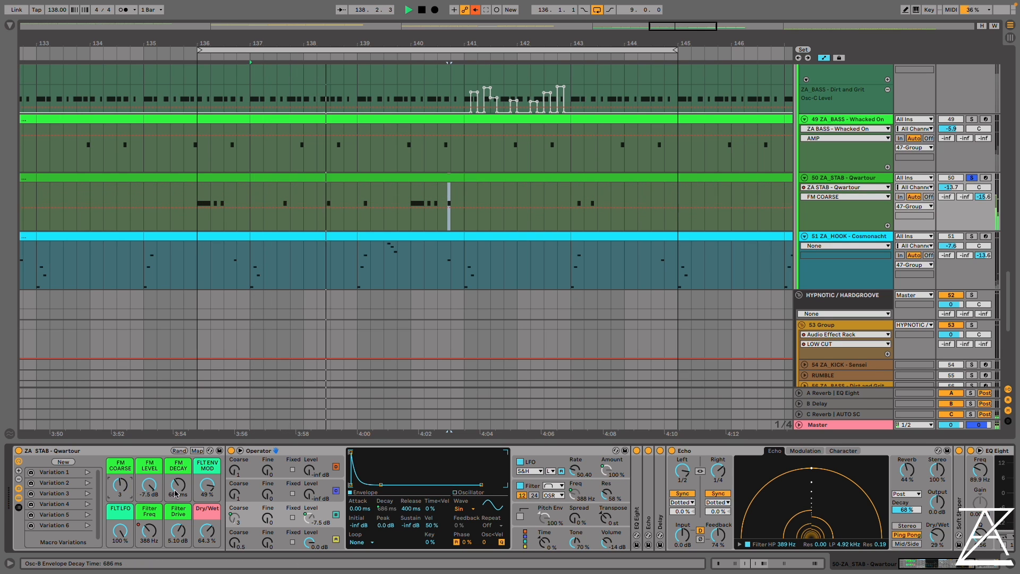
left_click_drag(179, 485, 149, 488)
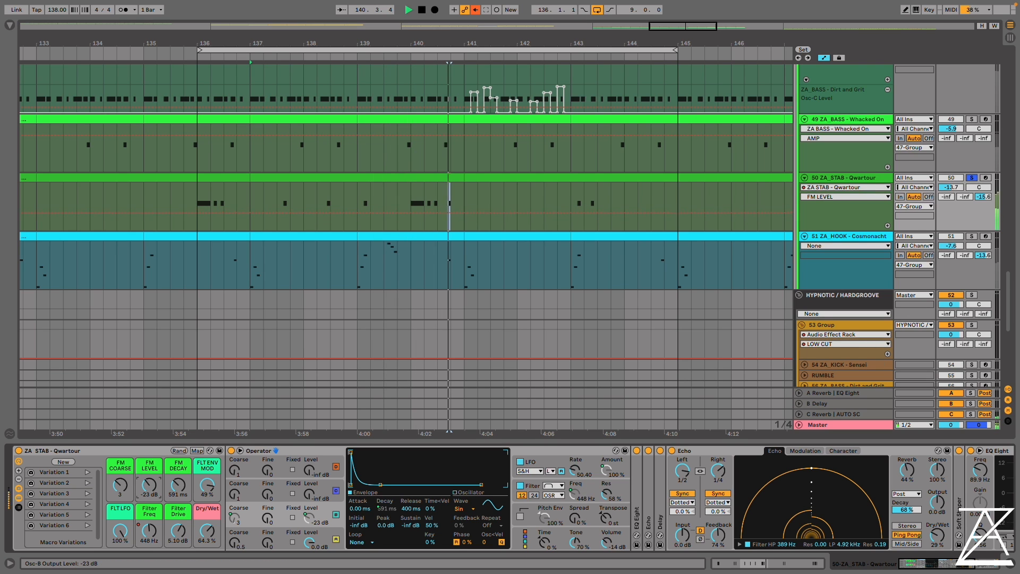
Open the Cosmonacht hook's devices, select its COSMO variation and expand its Operator to show the oscillators
left_click(880, 290)
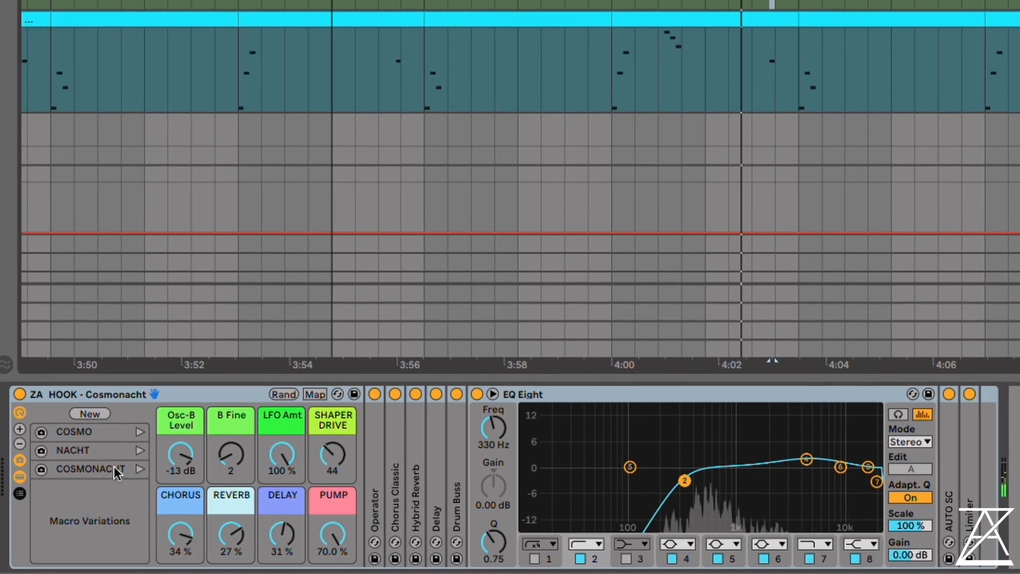
left_click(68, 442)
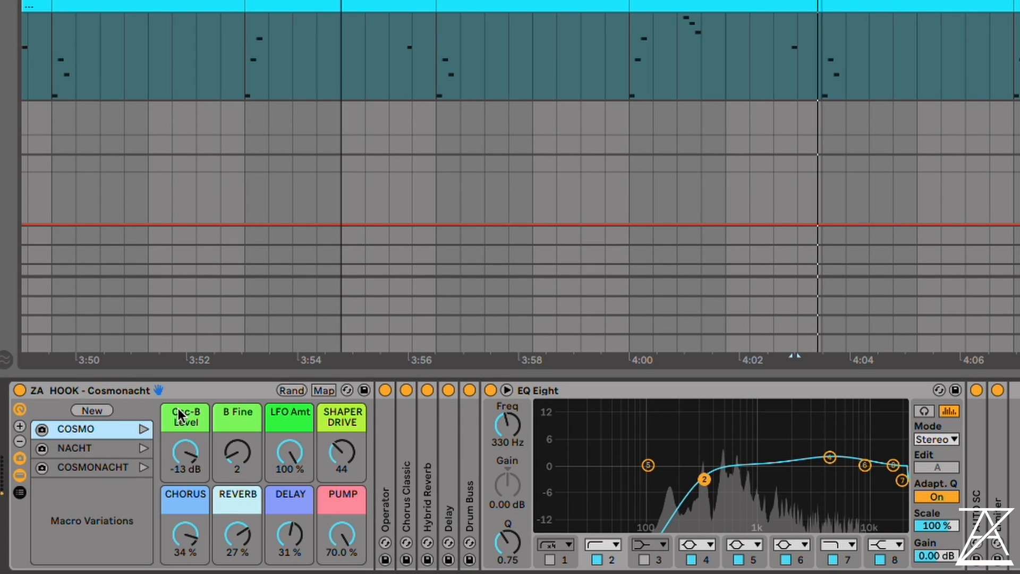
double_click(380, 469)
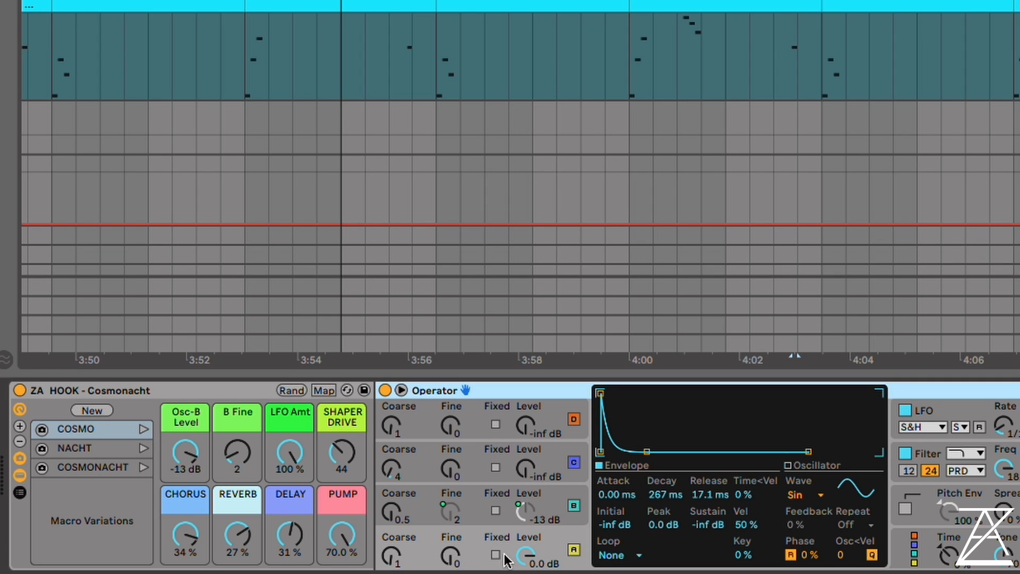
left_click(469, 542)
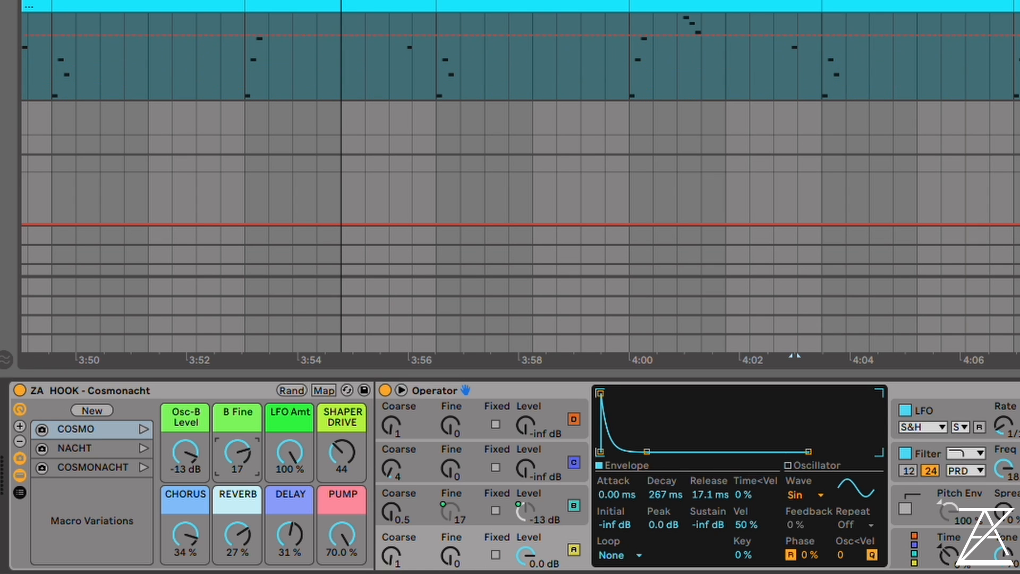
Play the Cosmonacht hook while sweeping its B Fine macro to 20 and raising Osc-B Level to -9.4 dB
left_click_drag(238, 452, 238, 473)
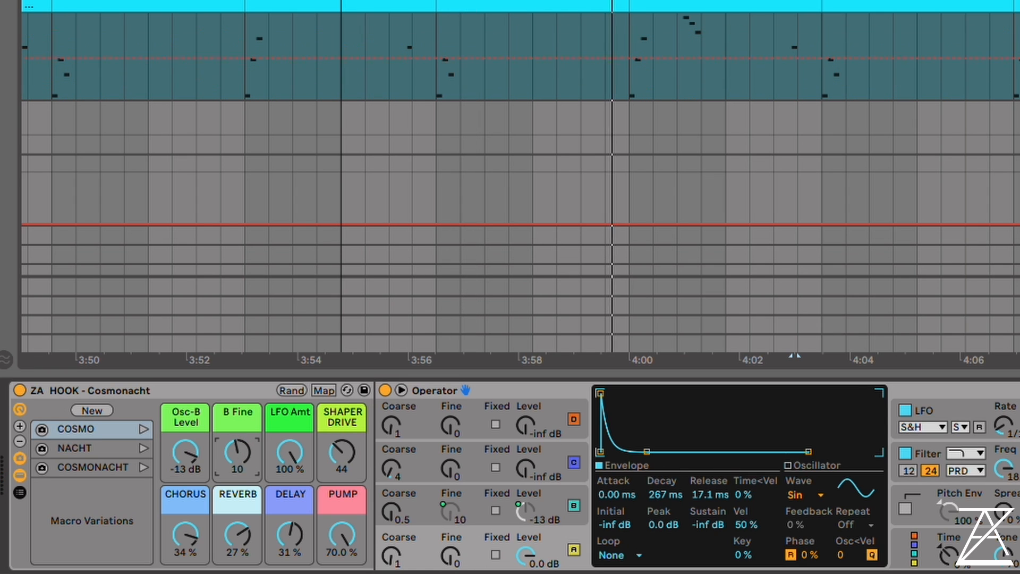
left_click_drag(169, 444, 168, 430)
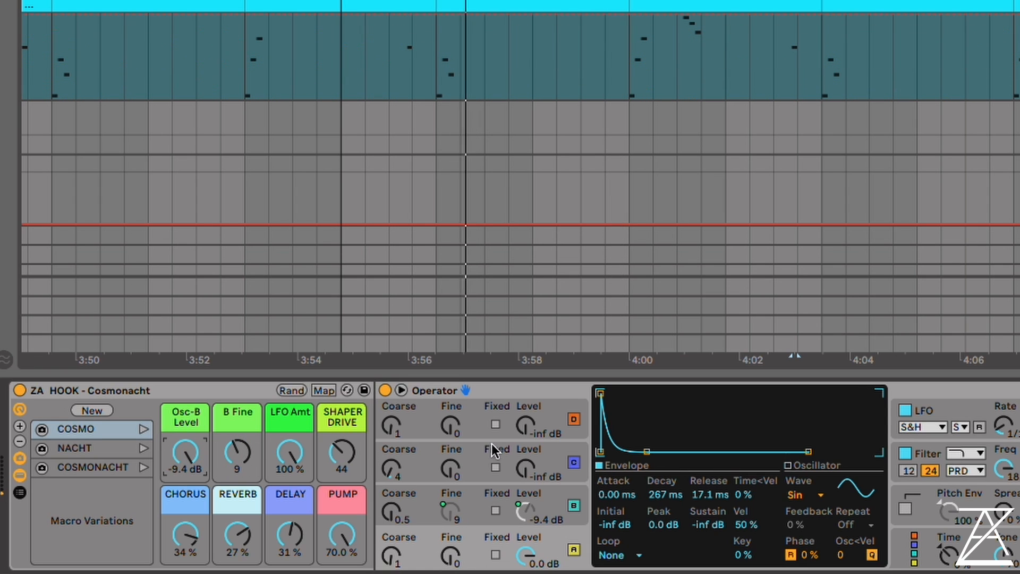
left_click_drag(237, 455, 237, 430)
left_click(186, 452)
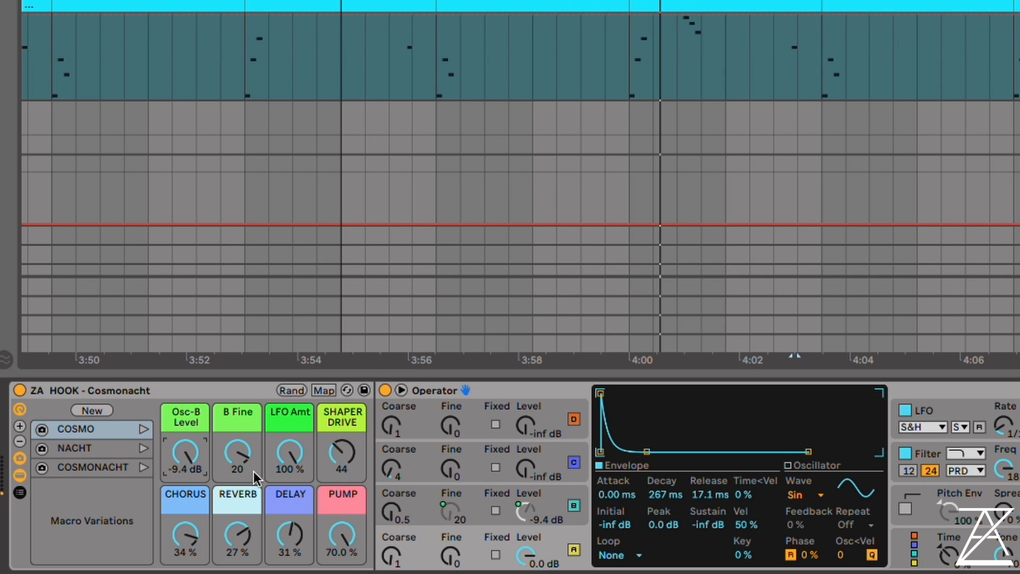
Set Cosmonacht's SHAPER DRIVE macro to 127, CHORUS and REVERB to 39 %, DELAY to 57 % and PUMP to 0 %
left_click_drag(187, 536, 187, 531)
left_click_drag(292, 534, 291, 511)
left_click_drag(339, 473, 339, 441)
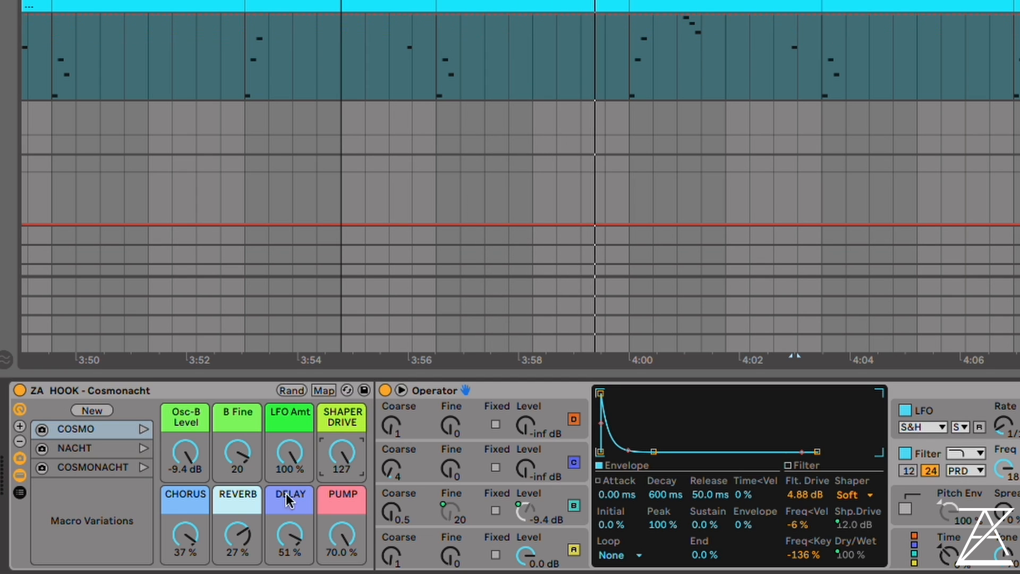
left_click_drag(238, 453, 238, 450)
left_click(185, 535)
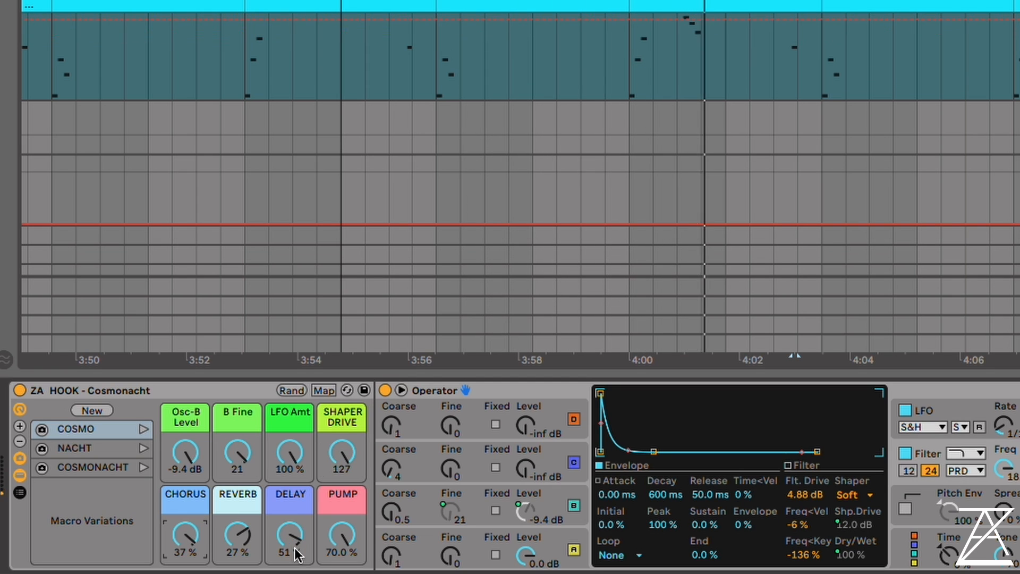
left_click_drag(295, 547, 189, 535)
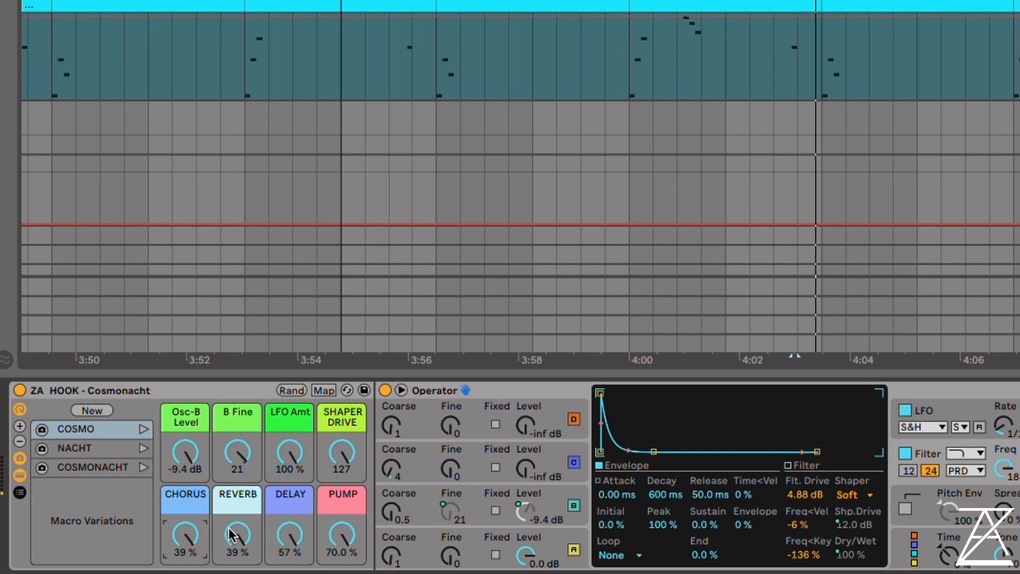
left_click(339, 504)
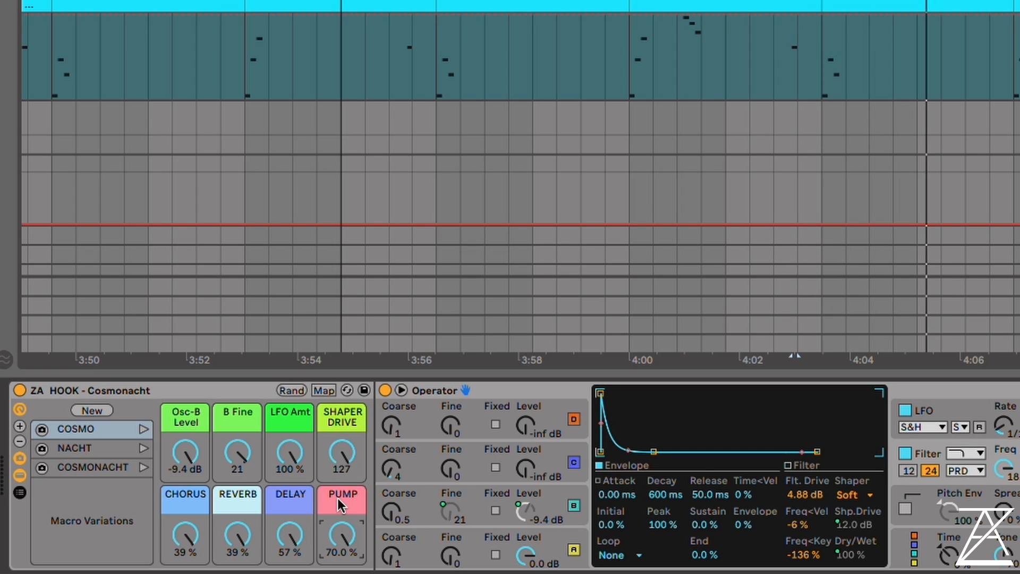
left_click_drag(340, 504, 346, 570)
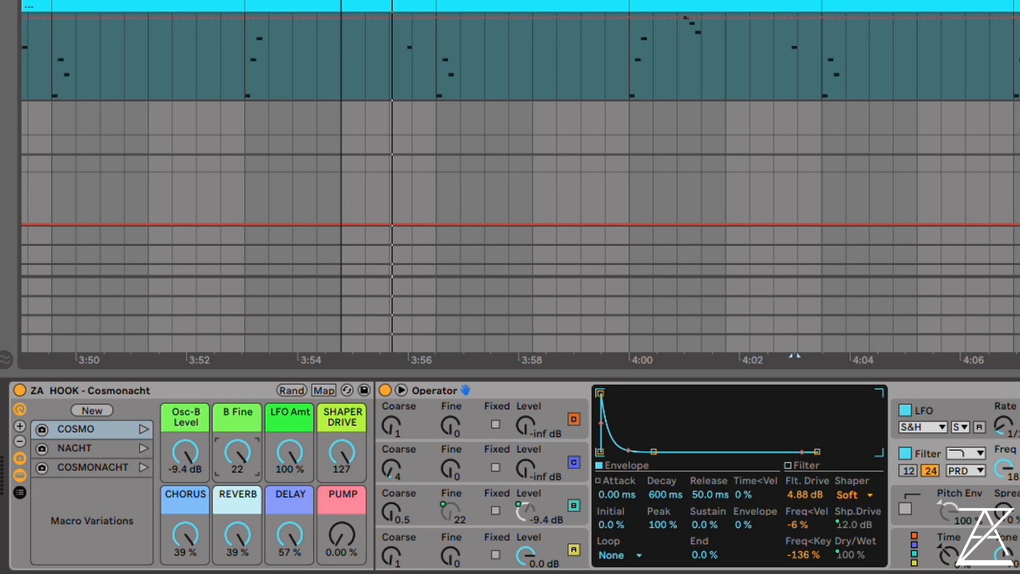
Consolidate the four two-bar Cosmonacht clips starting at bar 137 into a single eight-bar clip
left_click_drag(509, 37, 504, 8)
double_click(505, 8)
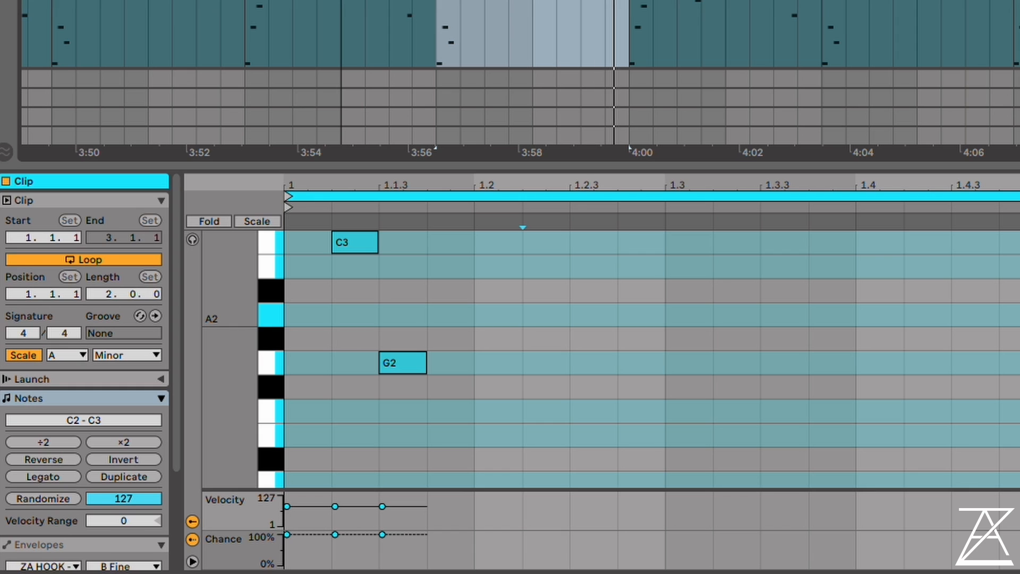
left_click(1016, 4, "shift")
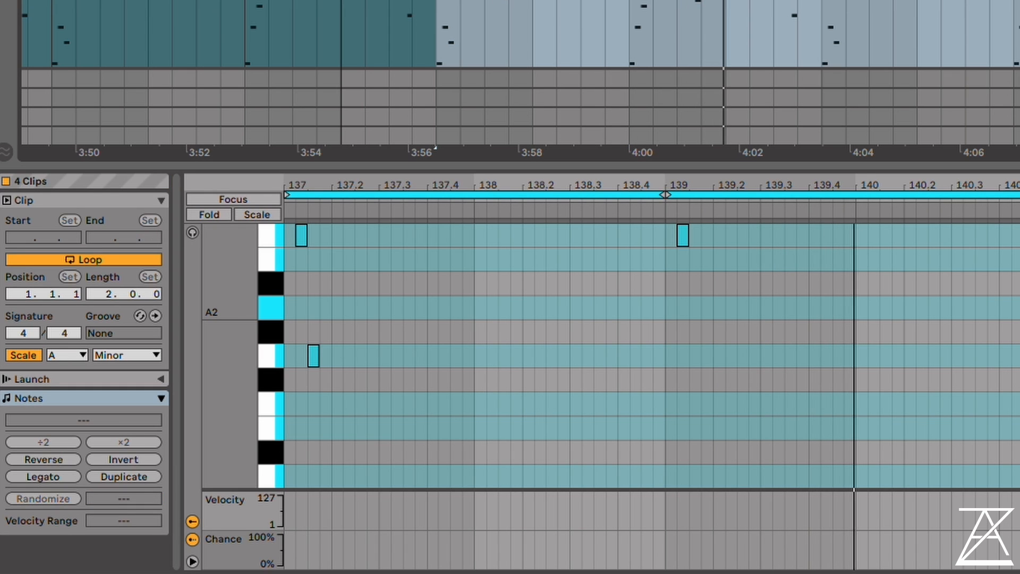
key("ctrl+j")
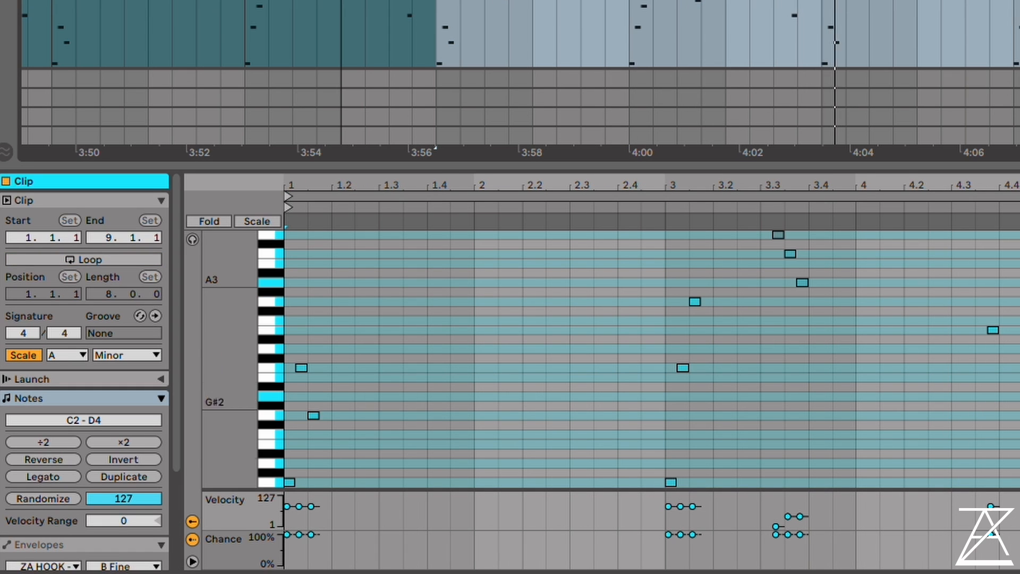
Transpose the Cosmonacht notes from bar 143 on, and the run of three high notes in the clip's bar 3, up an octave
left_click_drag(1015, 32, 1019, 32)
key("shift+Up")
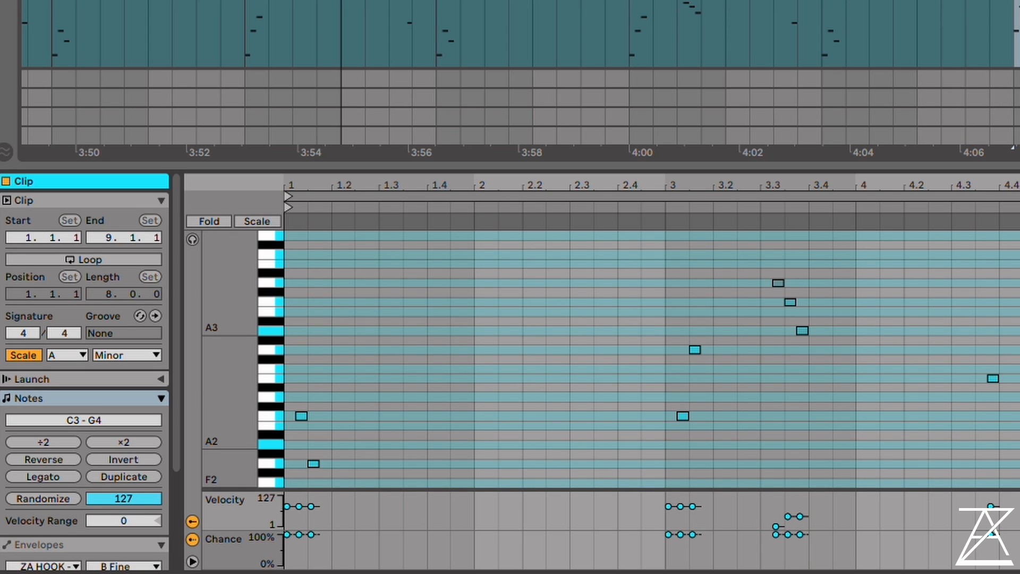
left_click_drag(819, 405, 754, 250)
key("shift+Up")
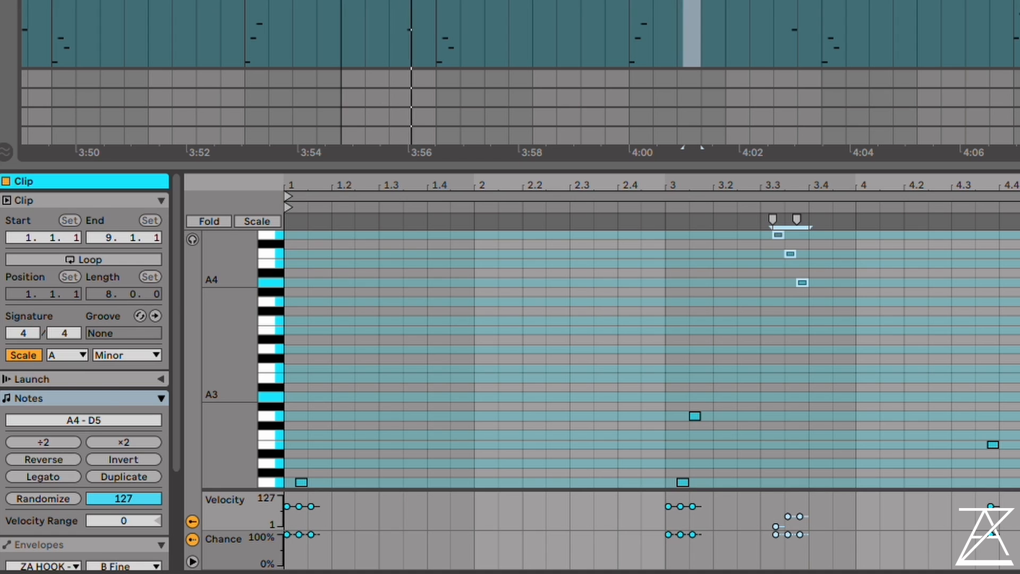
Show the device chain inside the Sensei kick rack and play the kick with its SNAPPY variation recalled
key("shift+Tab")
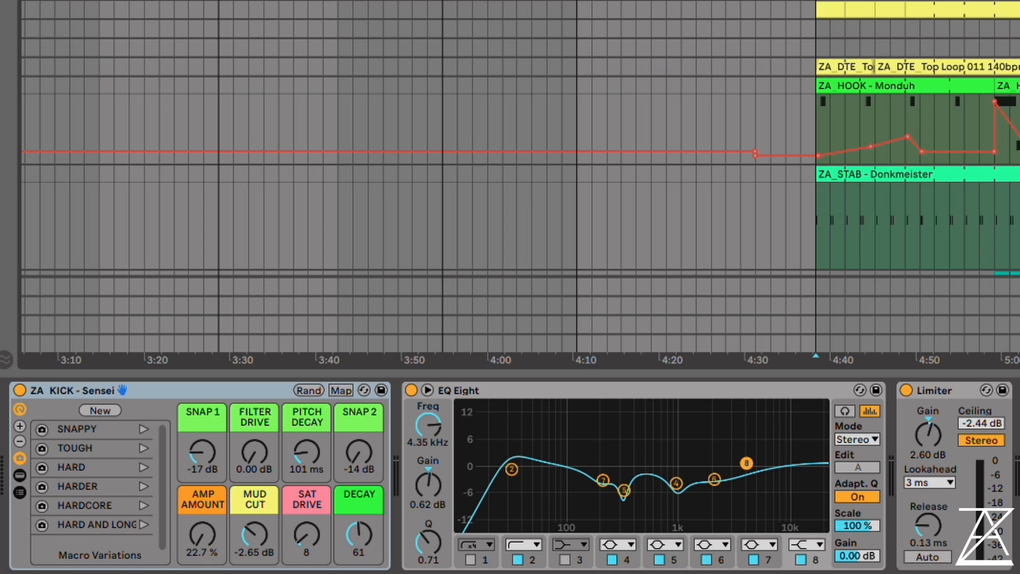
left_click(18, 491)
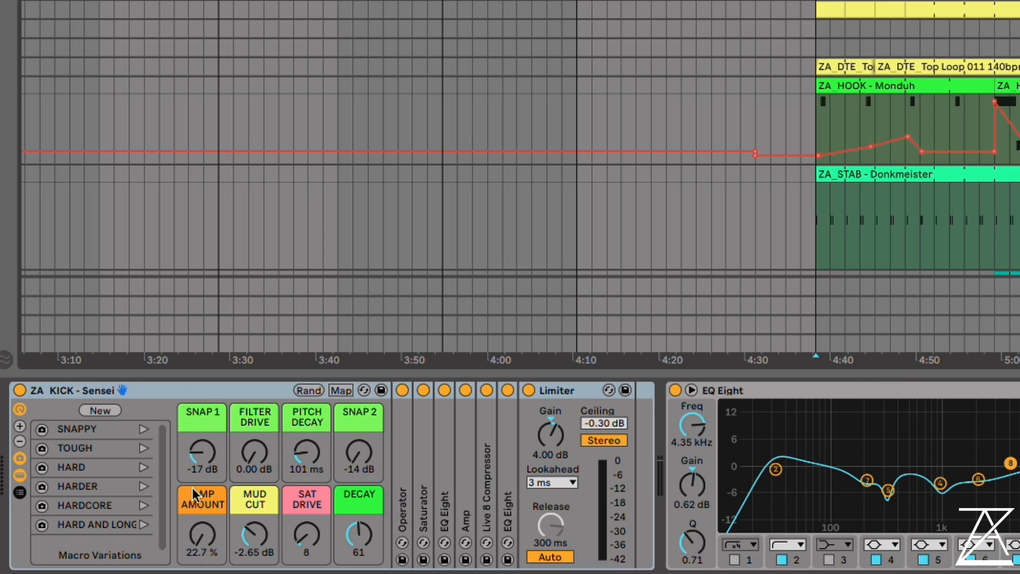
left_click(143, 430)
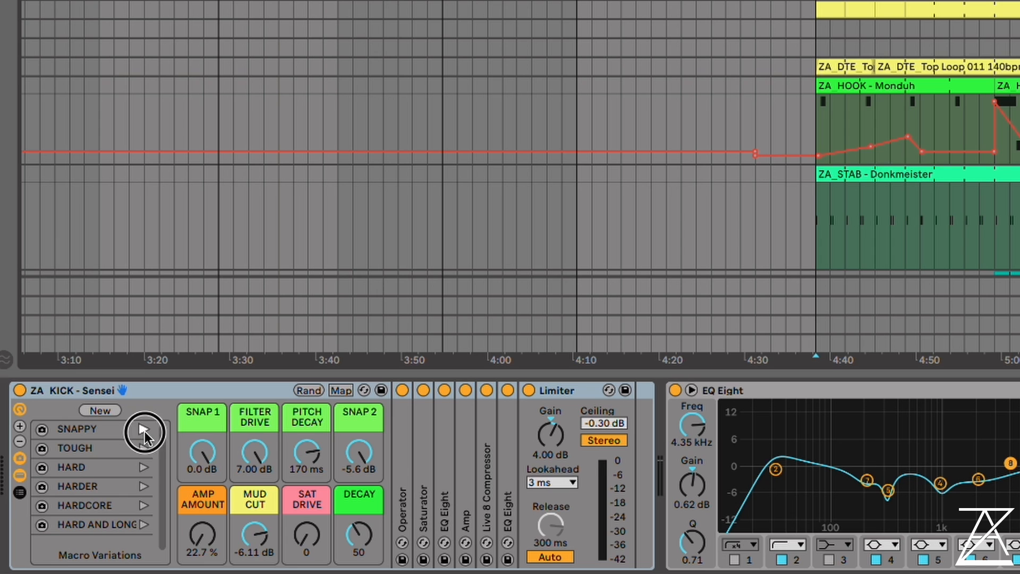
key("space")
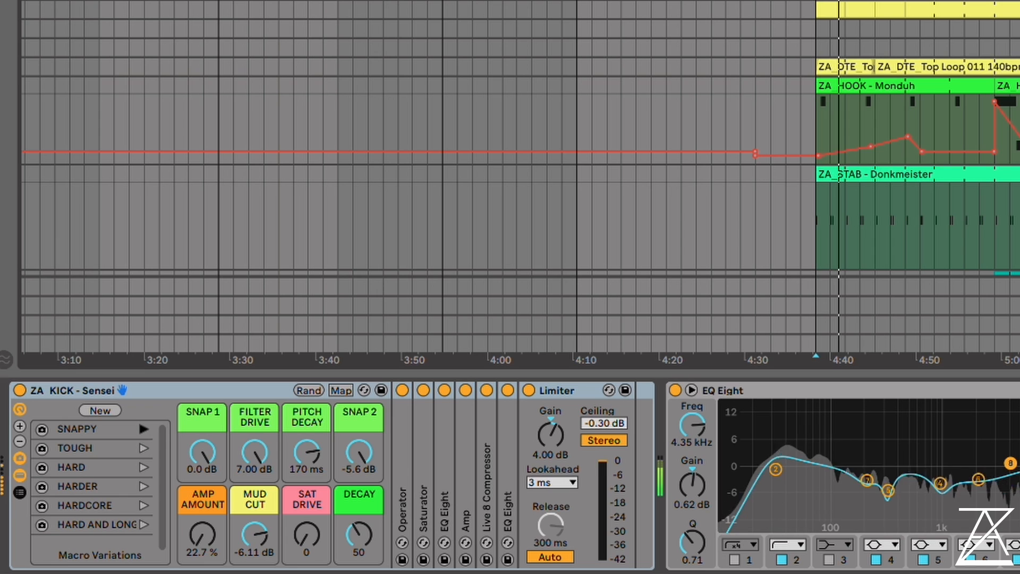
Audition the Sensei kick's TOUGH, HARD, HARDER, HARDCORE and HARD AND LONG variations in turn during playback
left_click(145, 446)
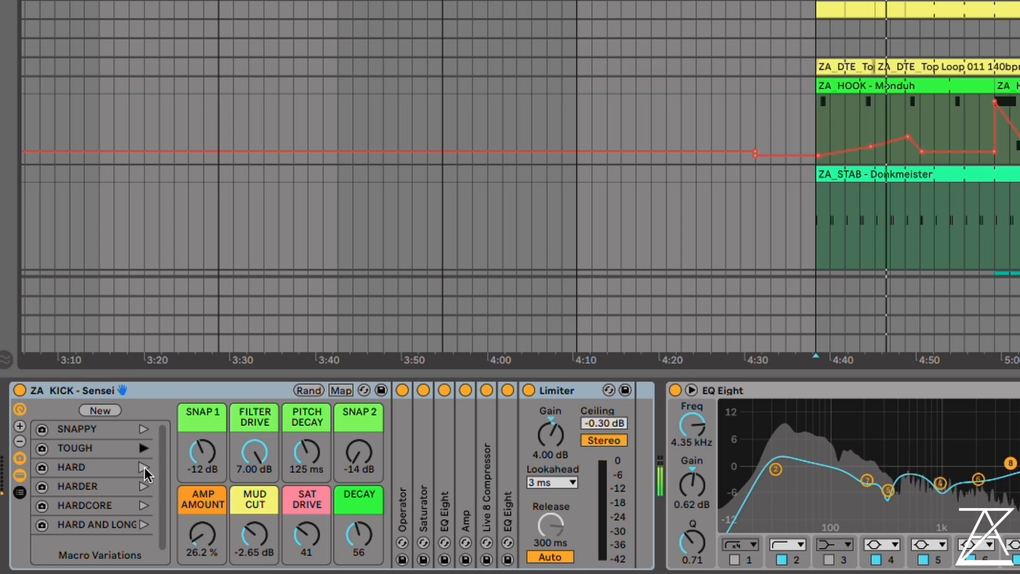
left_click(144, 468)
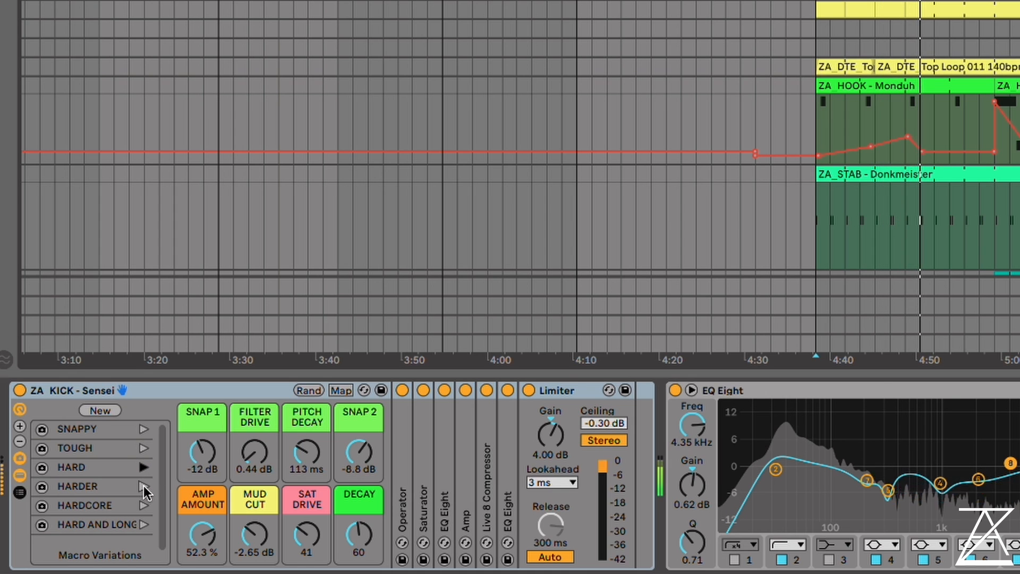
left_click(144, 485)
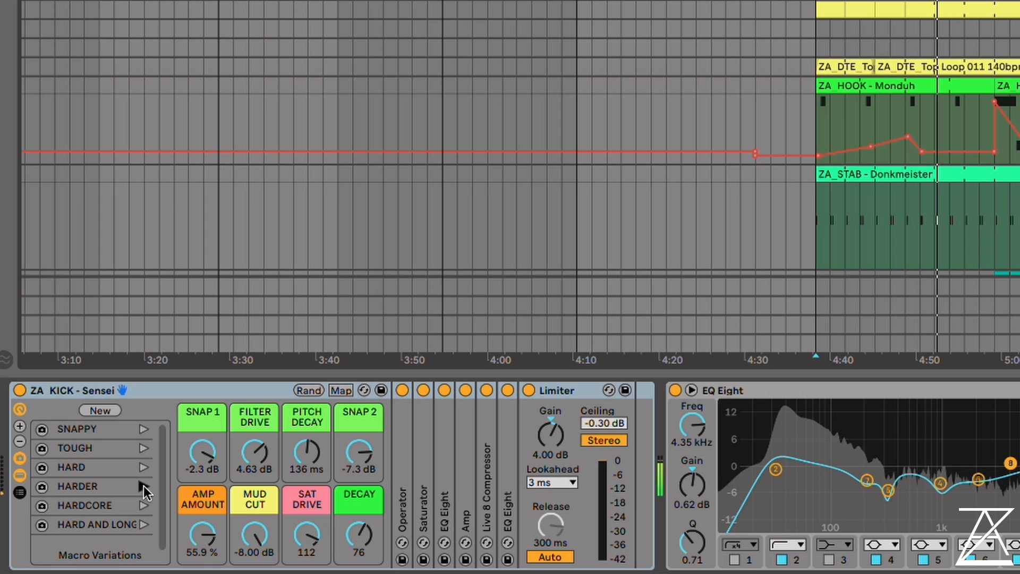
left_click(144, 506)
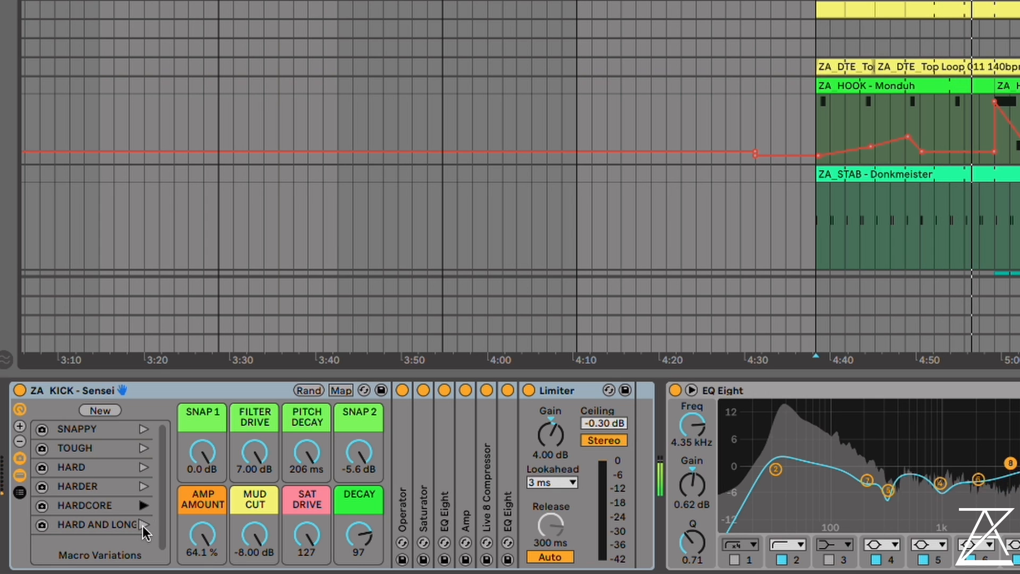
left_click(143, 524)
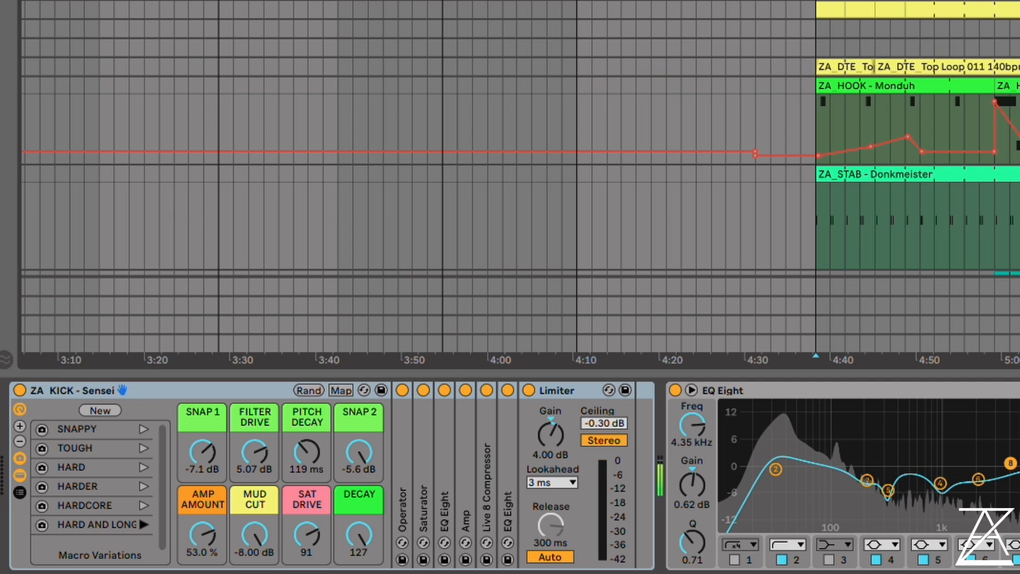
Compare the kick's SNAPPY, TOUGH, HARD and HARDER variations during playback, ending with the HARD variation recalled
scroll(510, 181, "up", 3)
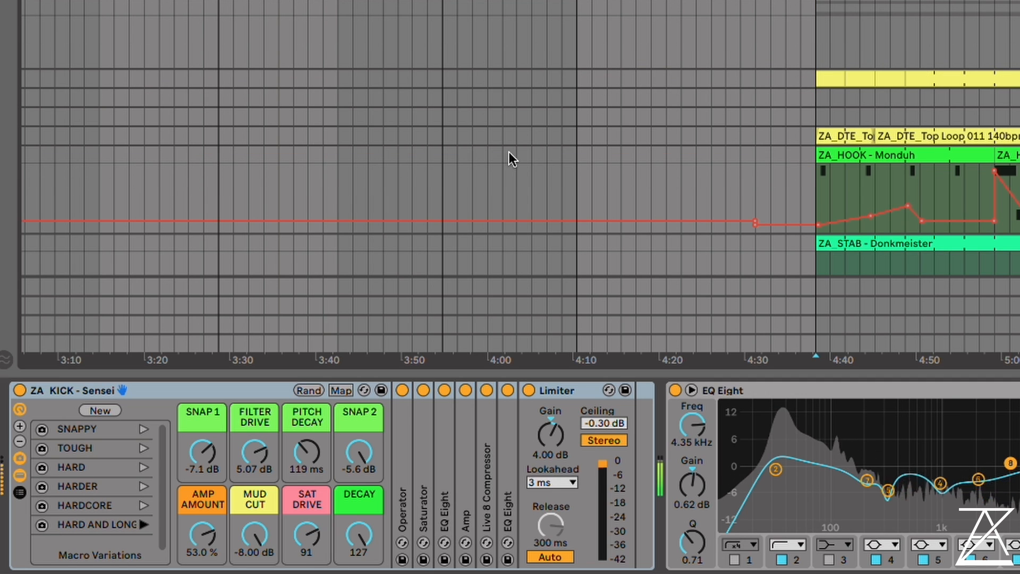
left_click(143, 429)
left_click(143, 447)
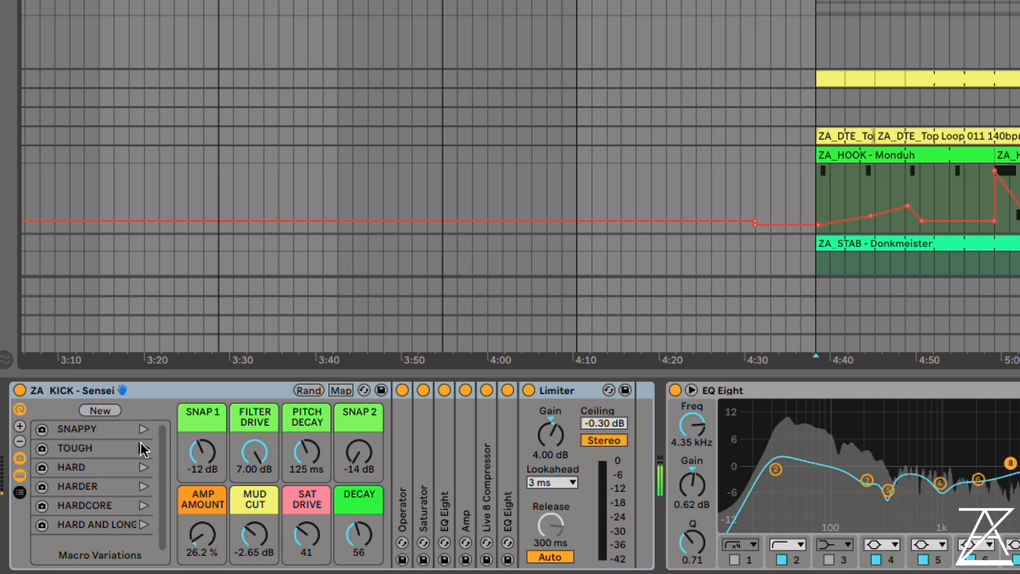
left_click(145, 468)
left_click(144, 487)
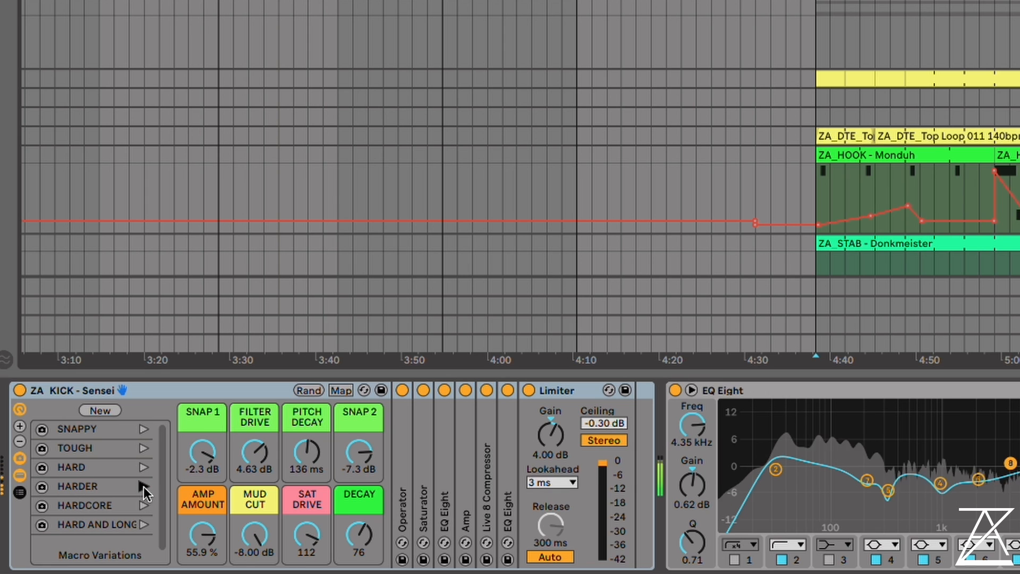
left_click(144, 467)
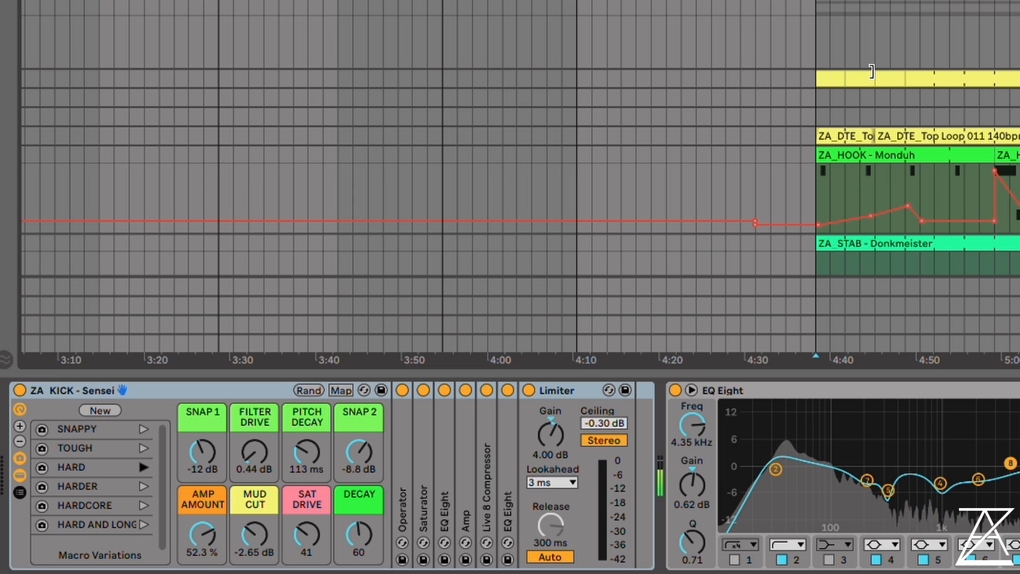
Unfold and examine the last EQ Eight ahead of the Limiter in the Sensei kick rack, and fold it back
left_click(558, 389)
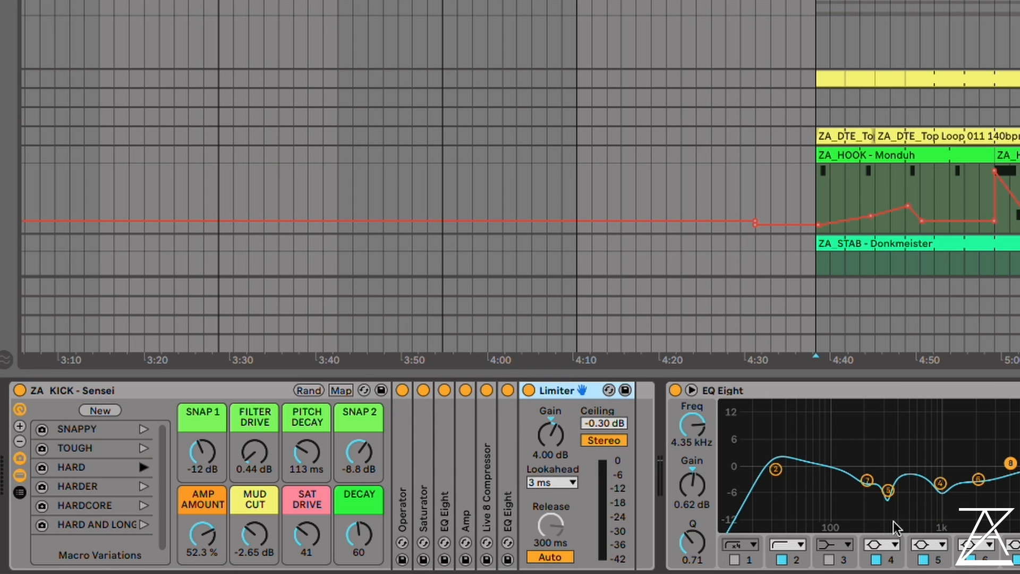
left_click_drag(825, 425, 1017, 516)
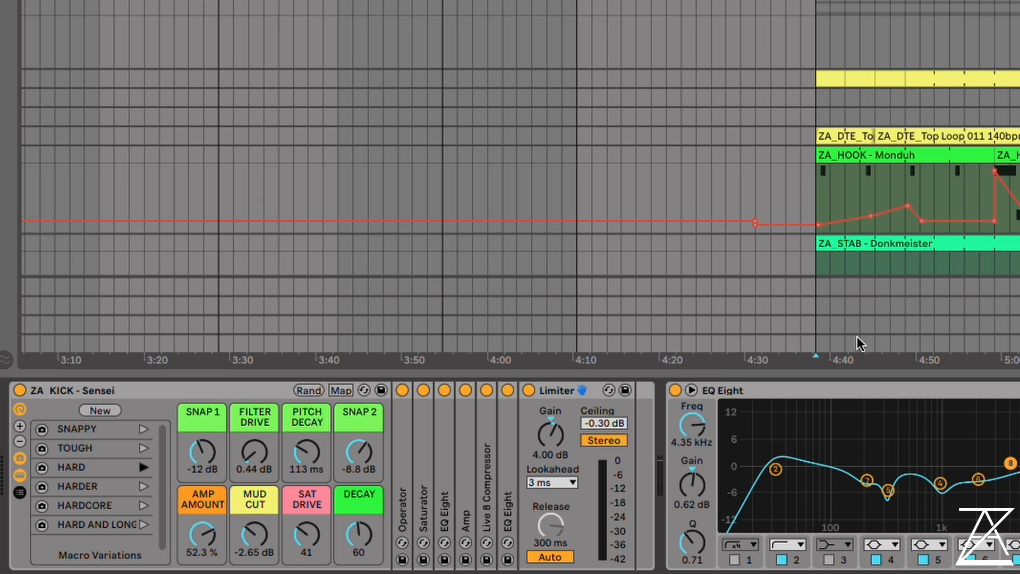
left_click(889, 355)
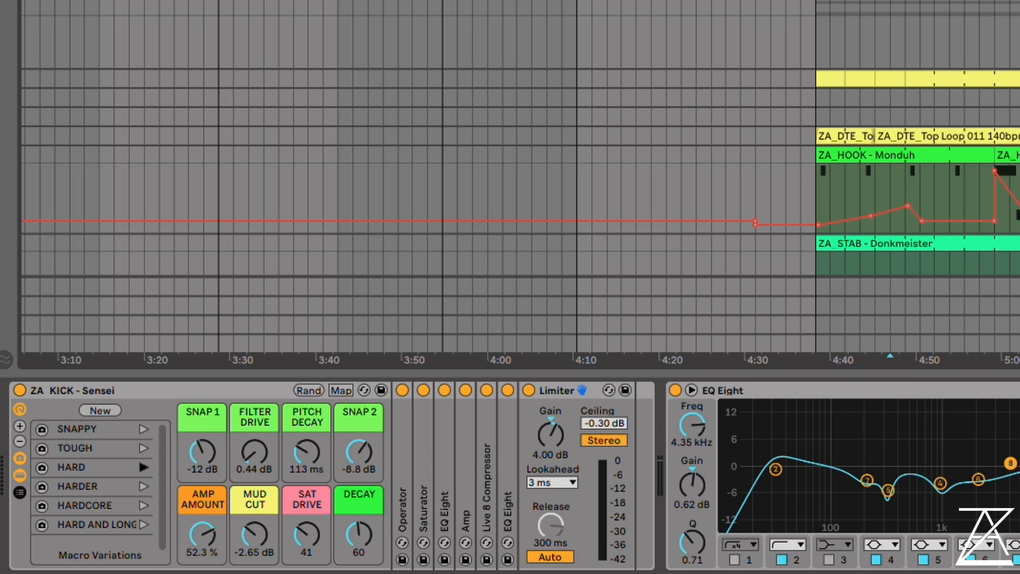
double_click(506, 427)
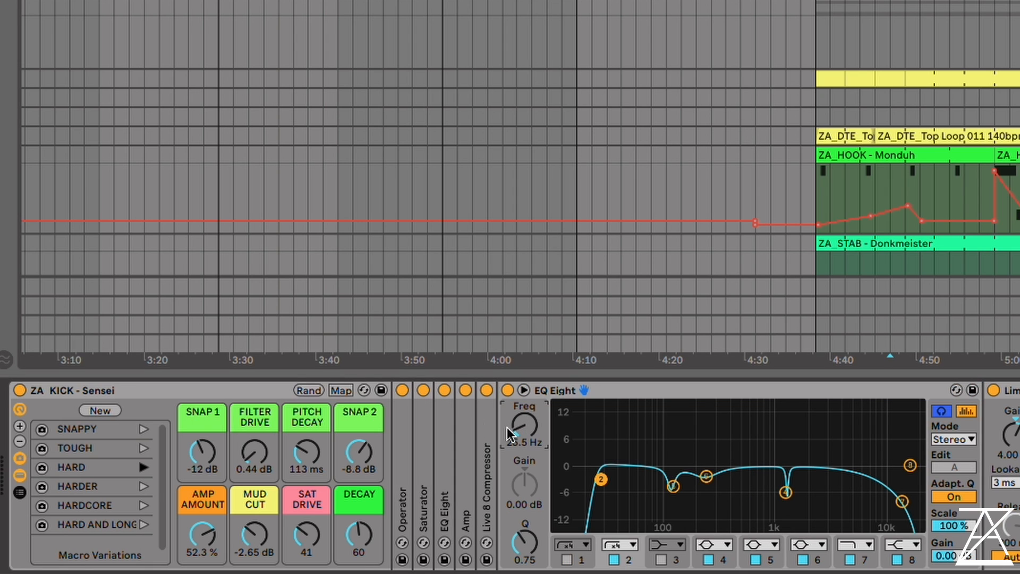
double_click(630, 394)
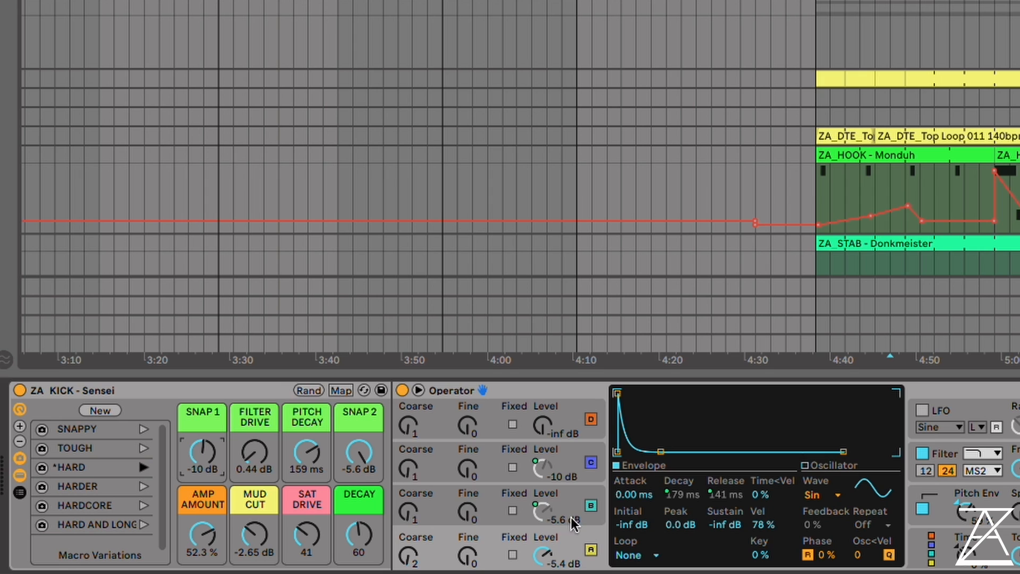
Inspect the envelopes of oscillators B and C in the kick's Operator
left_click(450, 499)
left_click(420, 465)
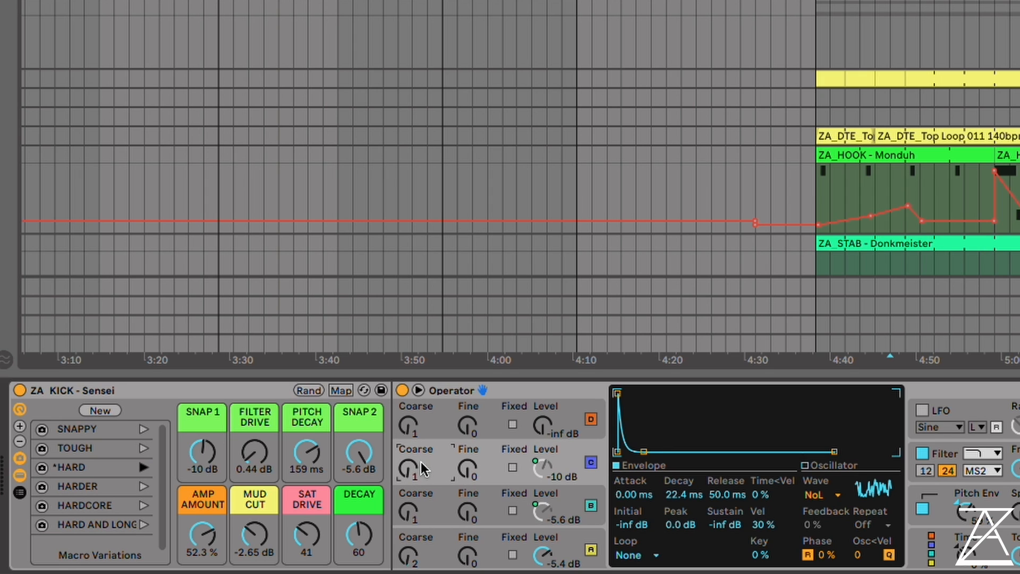
left_click(439, 509)
Sweep the kick's SNAP 1 macro between -21 dB and 0.0 dB during playback, and move SNAP 2 down to -14 dB and back up
left_click_drag(203, 453, 203, 412)
left_click_drag(358, 452, 358, 502)
left_click_drag(217, 437, 218, 489)
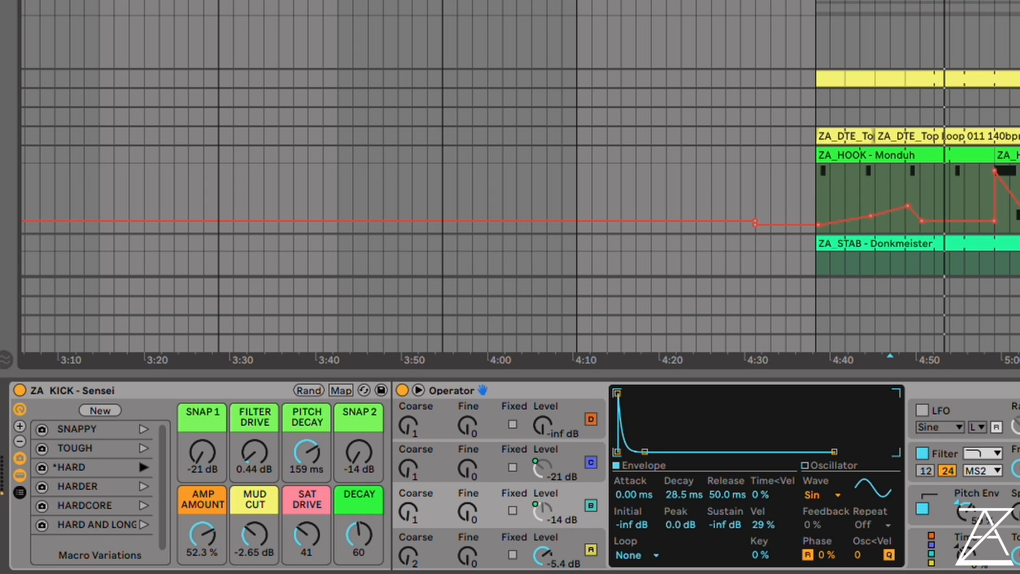
left_click_drag(203, 453, 203, 390)
left_click_drag(357, 454, 358, 391)
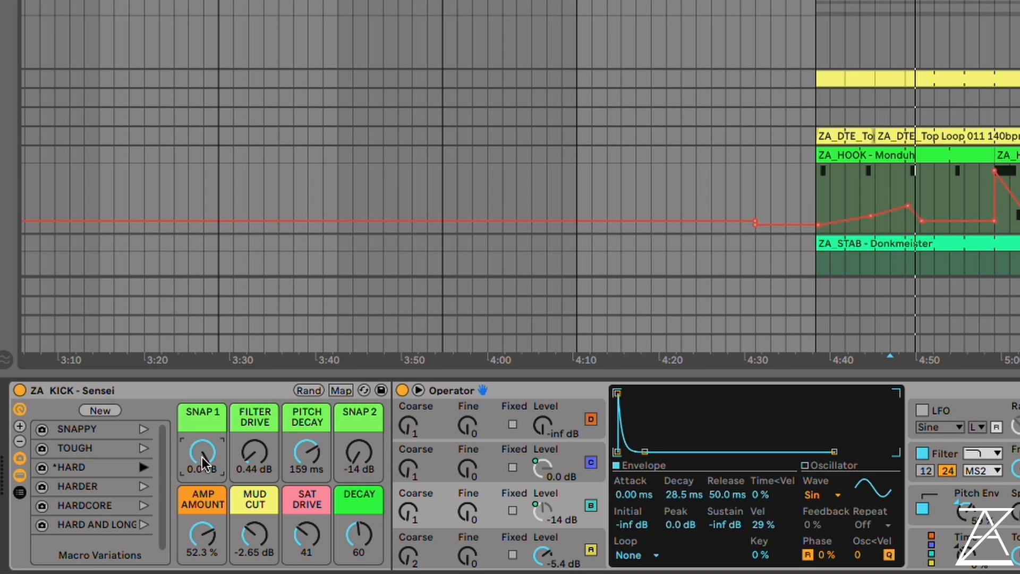
Set the kick's FILTER DRIVE to 0.00 dB and AMP AMOUNT to 24.0 %, and sweep PITCH DECAY to 206 ms and back to 87.3 ms
left_click_drag(255, 452, 255, 480)
left_click_drag(202, 532, 203, 550)
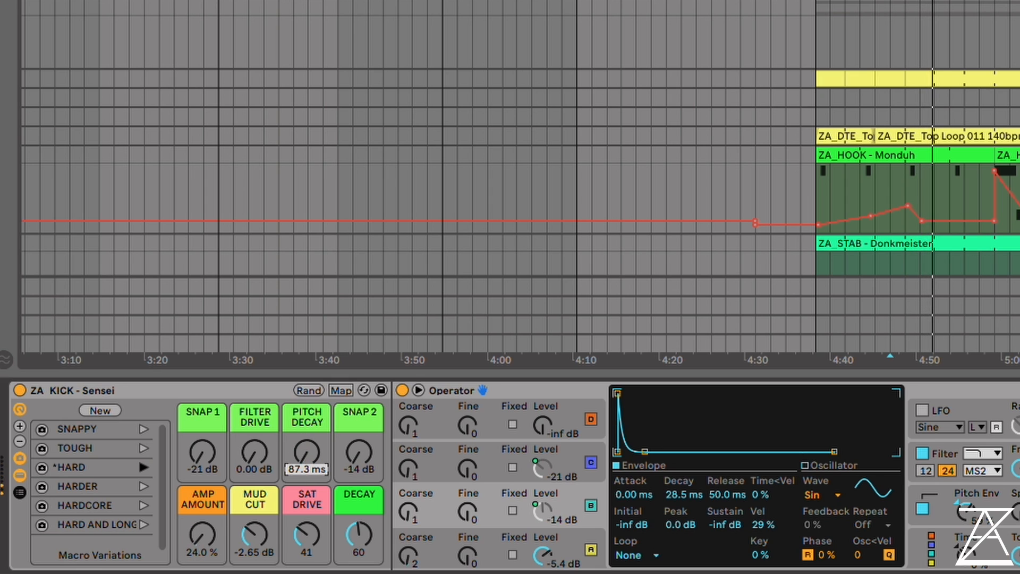
left_click_drag(306, 452, 307, 428)
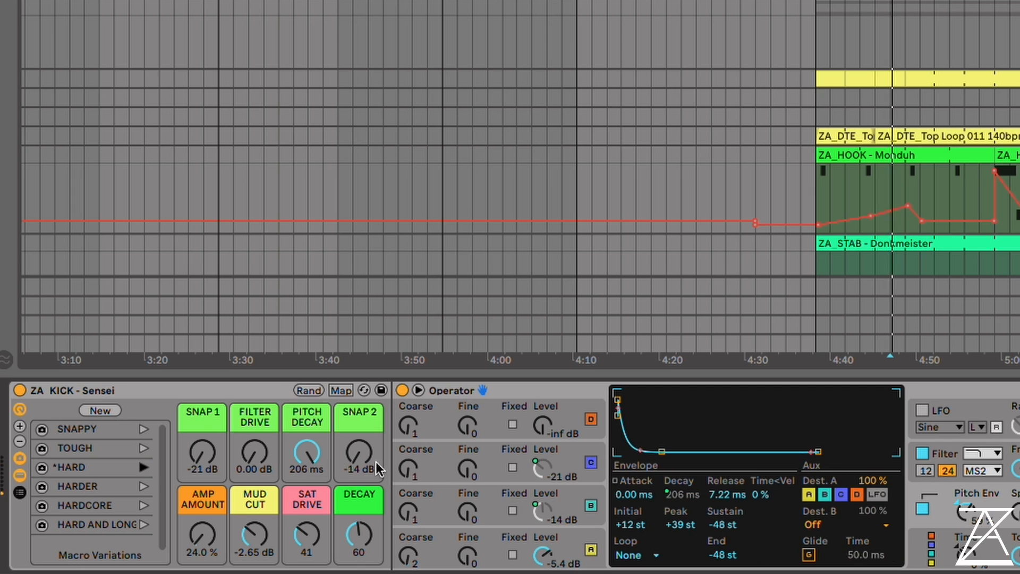
mouse_move(308, 454)
left_mouse_down()
mouse_move(308, 513)
mouse_move(307, 420)
mouse_move(307, 455)
left_mouse_up()
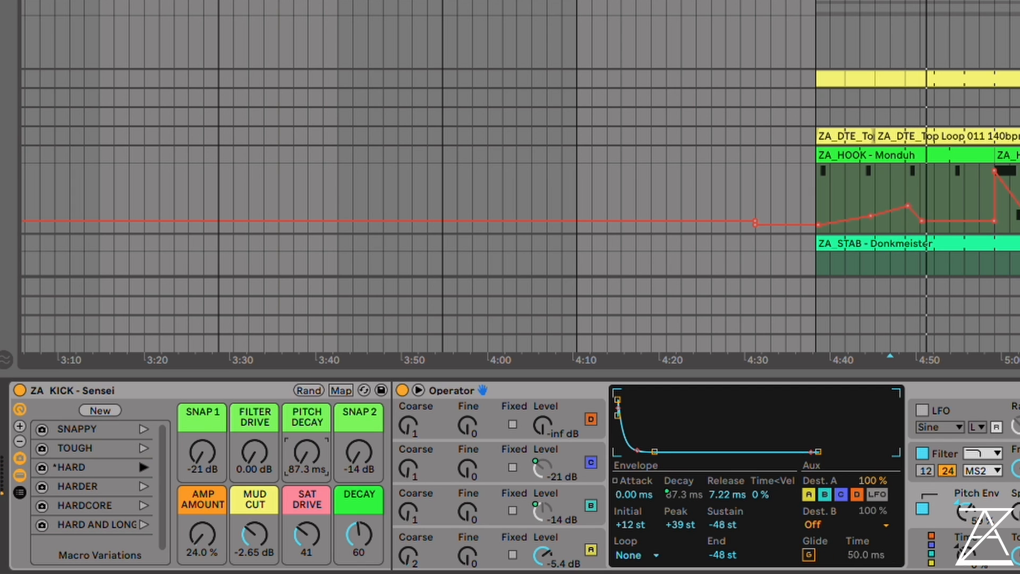
Show oscillator A's envelope and, with the kick playing, raise SAT DRIVE to 126 and DECAY to 127
left_click(478, 551)
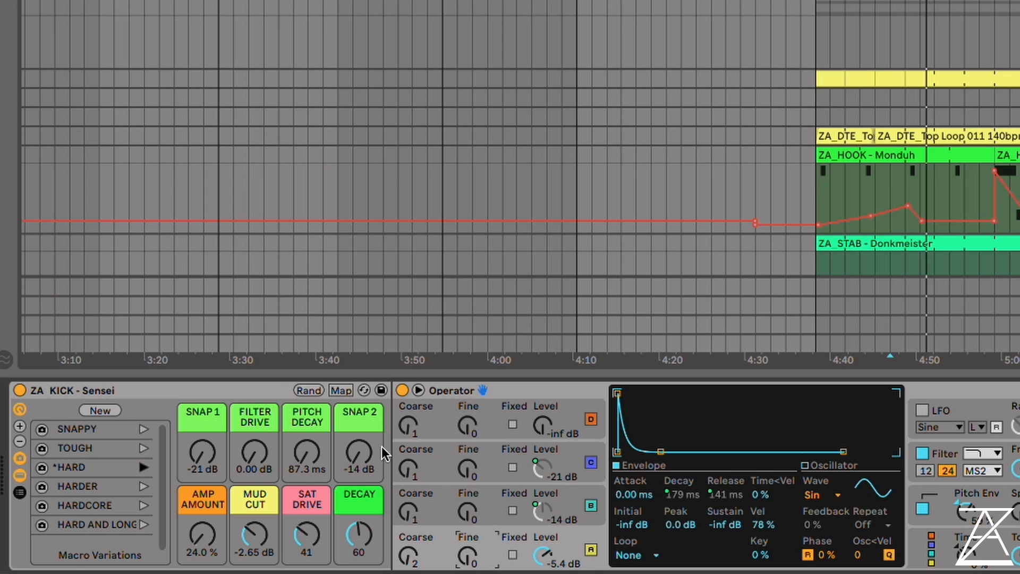
key("space")
left_click_drag(310, 527, 309, 459)
left_click_drag(360, 530, 359, 472)
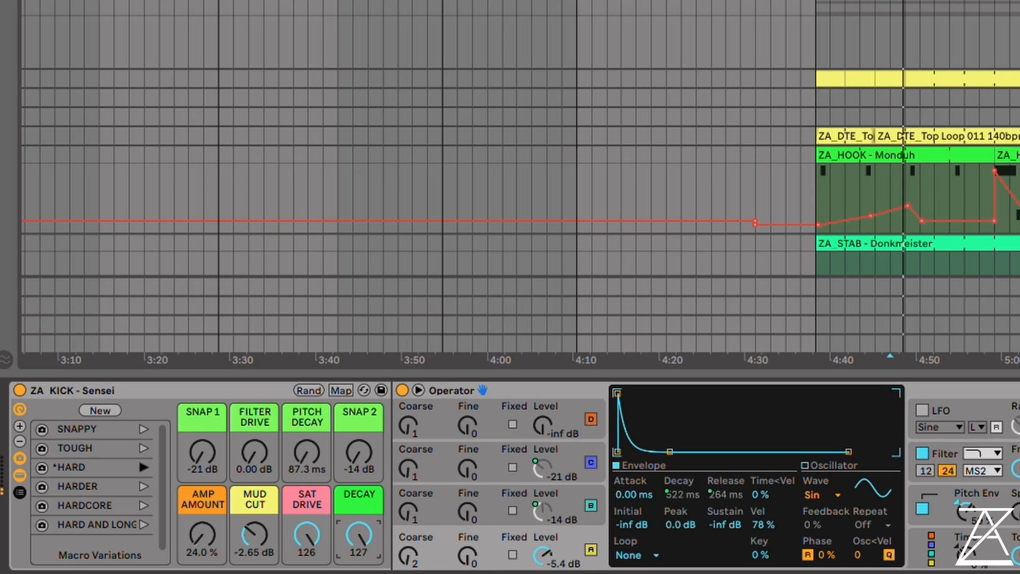
Set the kick's SNAP 1 to -11 dB, FILTER DRIVE to 5.46 dB, PITCH DECAY to 115 ms, SNAP 2 to -7.1 dB and AMP AMOUNT to 59.8 %
left_click_drag(203, 454, 203, 407)
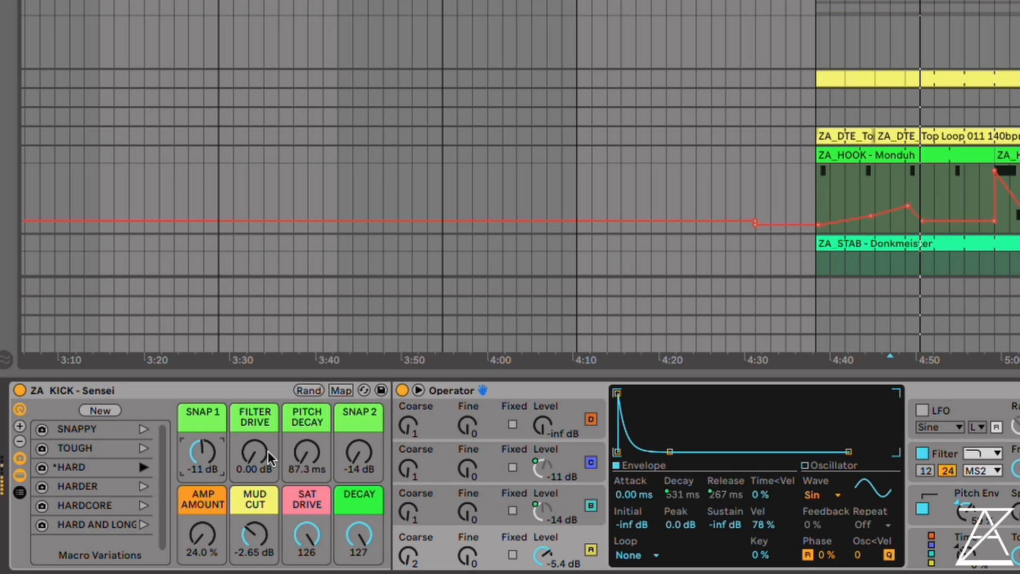
left_click_drag(270, 456, 307, 425)
left_click_drag(359, 454, 359, 388)
left_click_drag(203, 534, 203, 498)
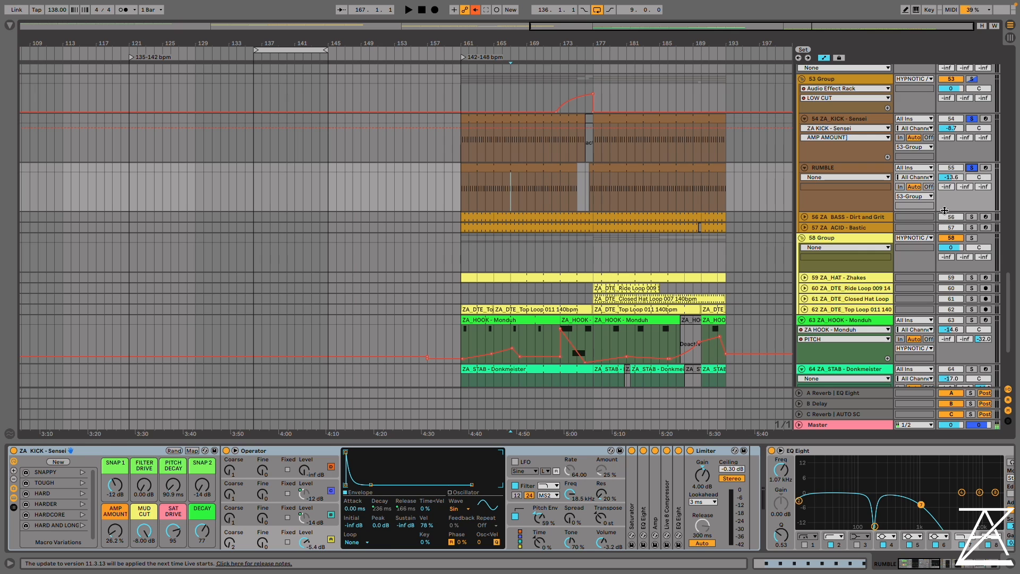
Solo the ZA_ACID - Bastic track alongside the kick, unfold it in the arrangement, and start playback
left_click(834, 217)
left_click(860, 227)
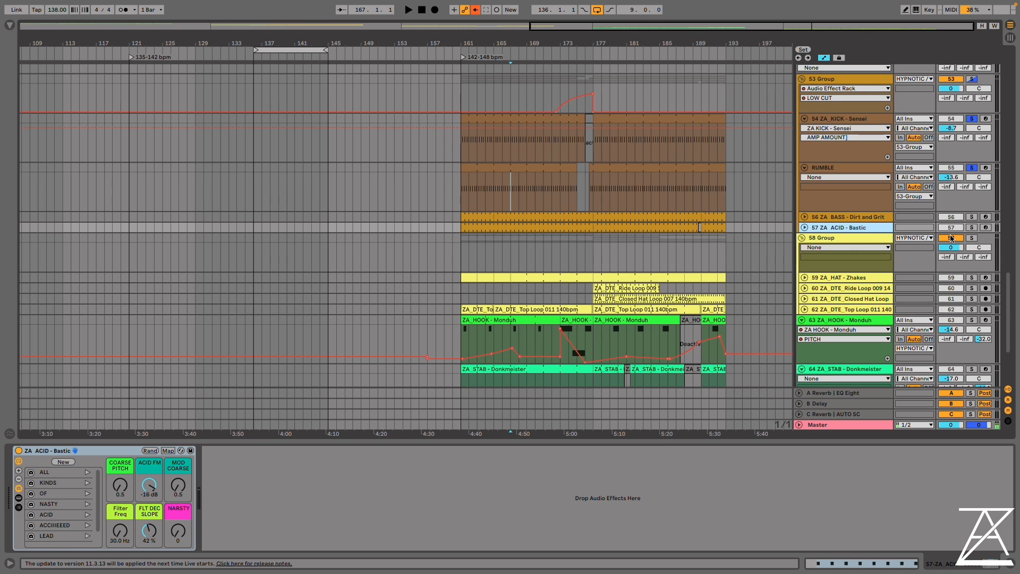
left_click(971, 227)
left_click(805, 229)
key("space")
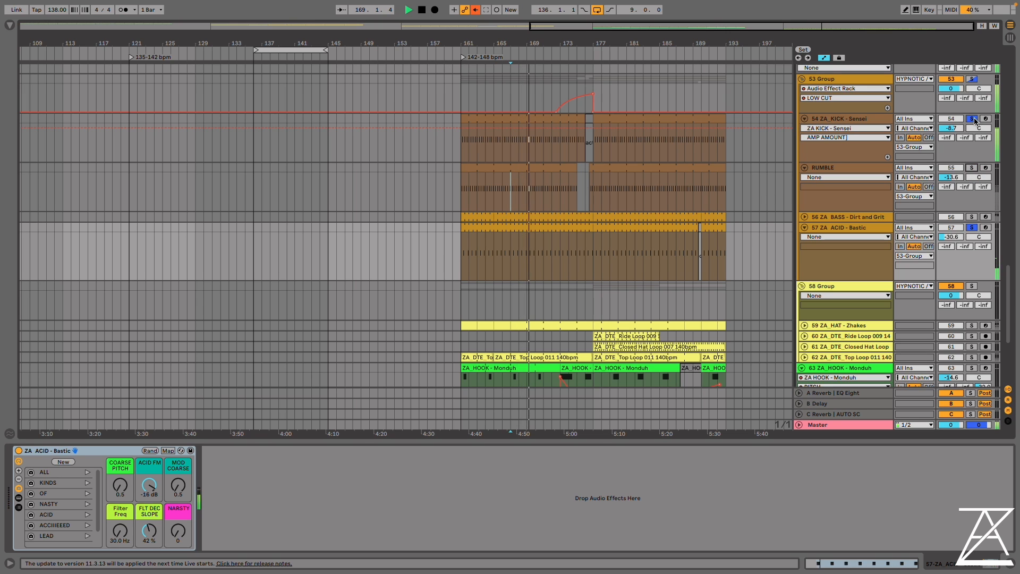
Set the Sensei kick's FILTER DRIVE to 2.31 dB and AMP AMOUNT to 41.6 %
left_click(854, 119)
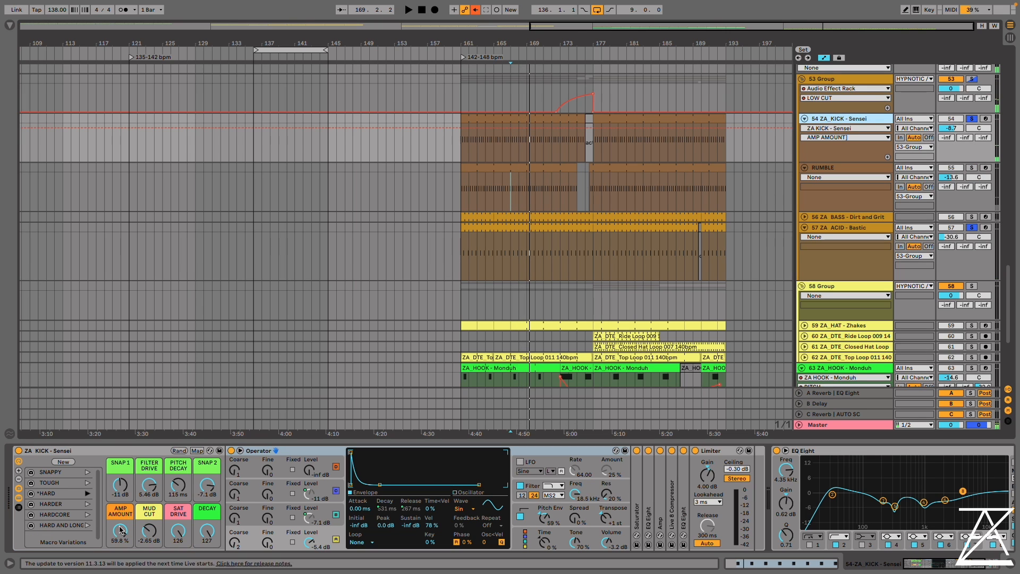
left_click_drag(149, 484, 163, 542)
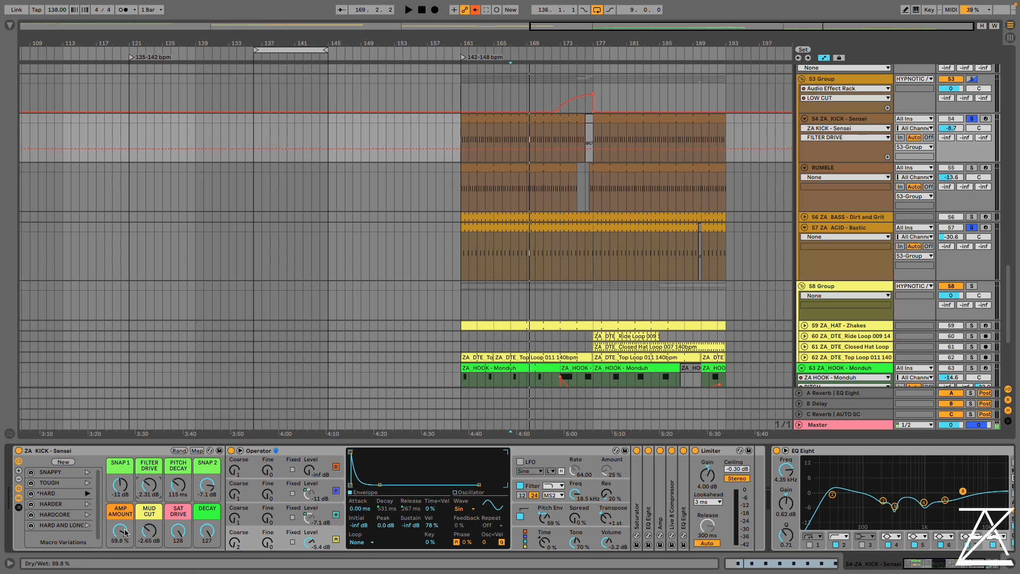
Audition the Bastic acid rack's ALL, KINDS, OF, NASTY, ACID, ACCIIIEEED and LEAD variations in turn during playback, ending on LEAD
left_click(877, 228)
key("space")
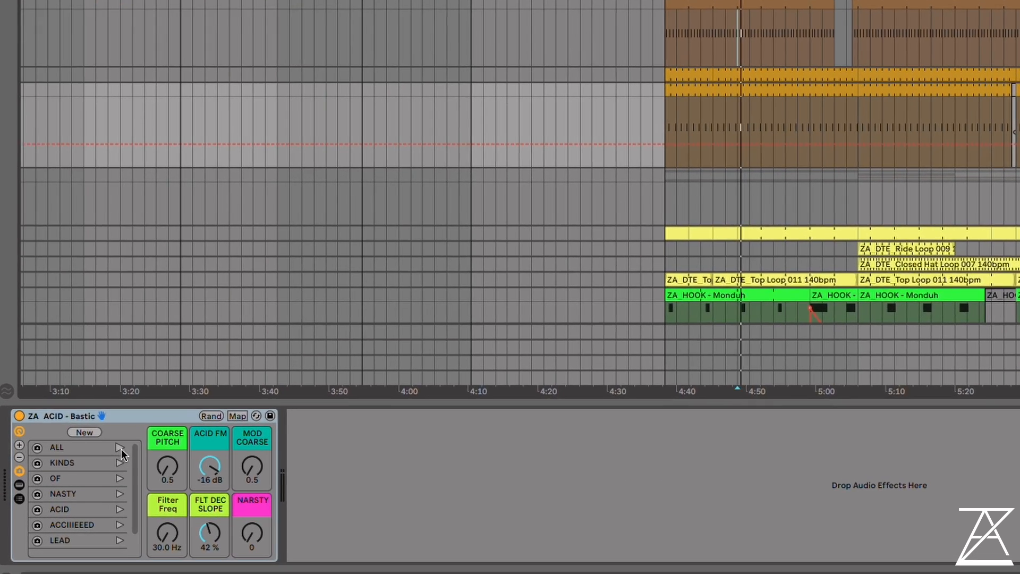
left_click(120, 447)
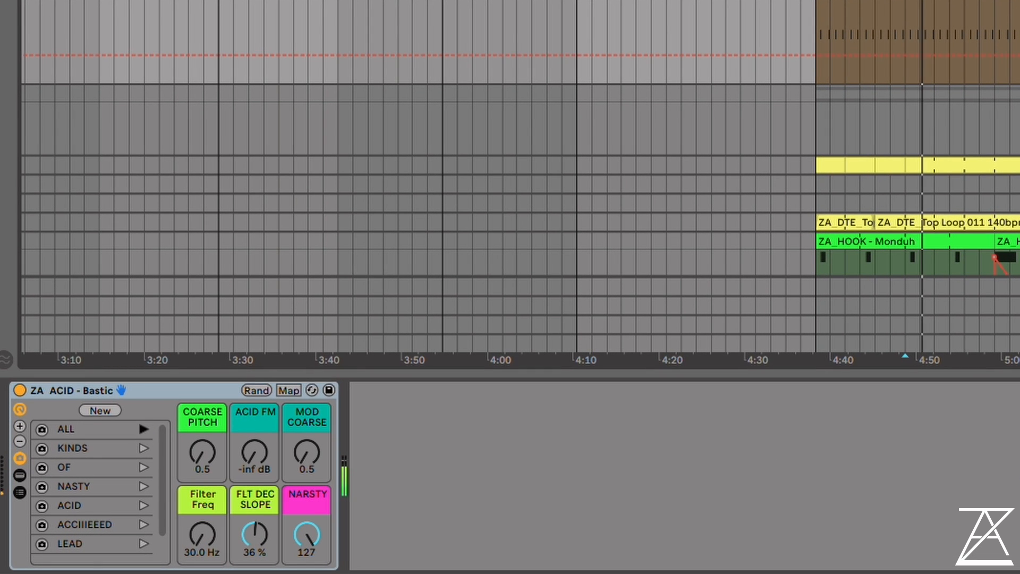
left_click(143, 448)
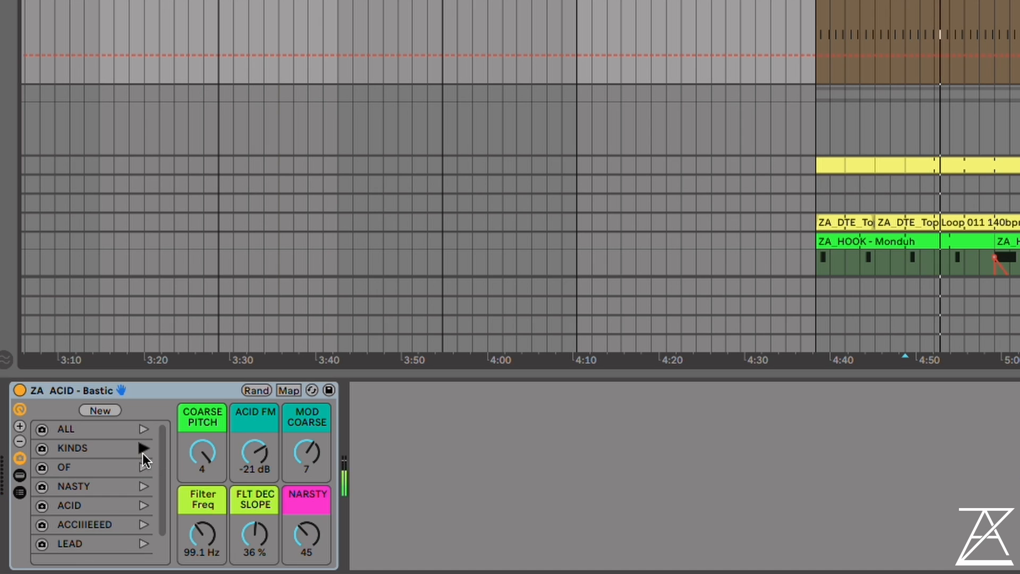
left_click(144, 467)
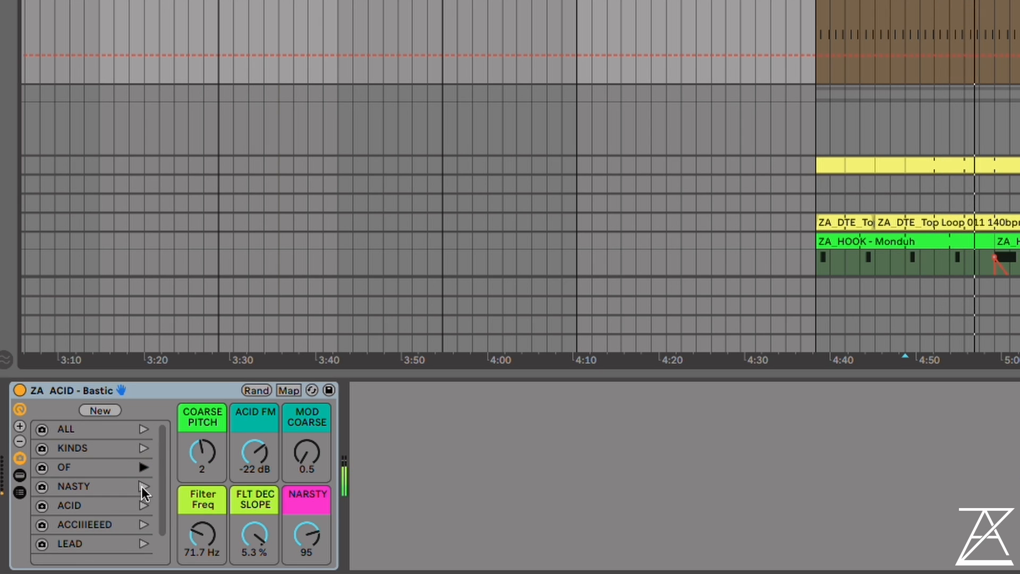
left_click(143, 487)
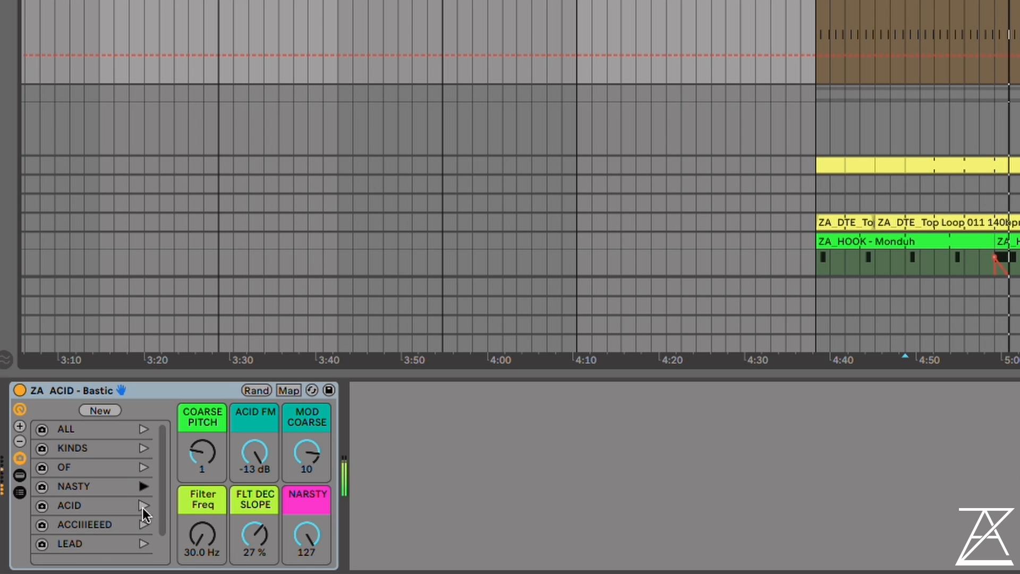
left_click(142, 508)
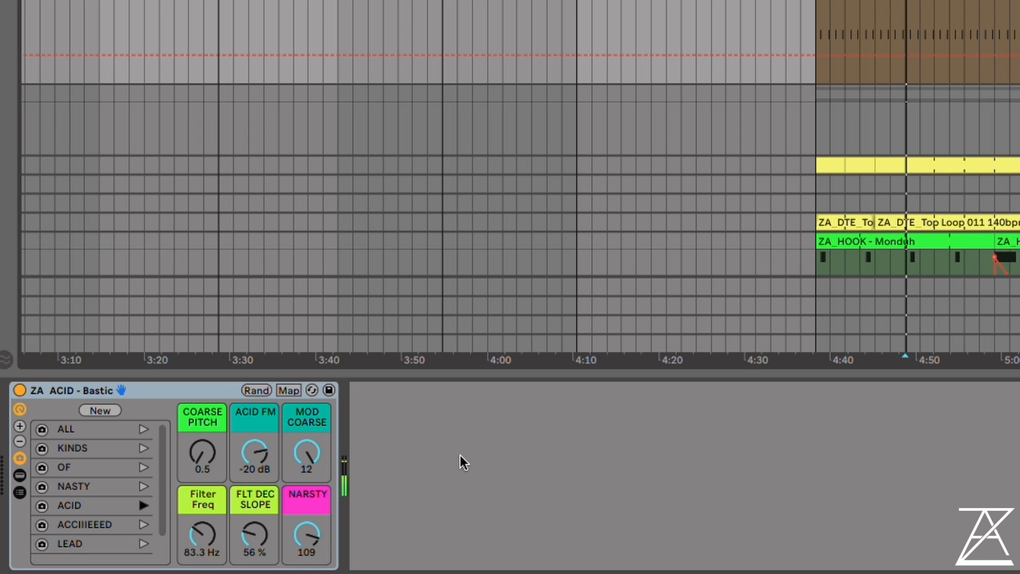
left_click(142, 524)
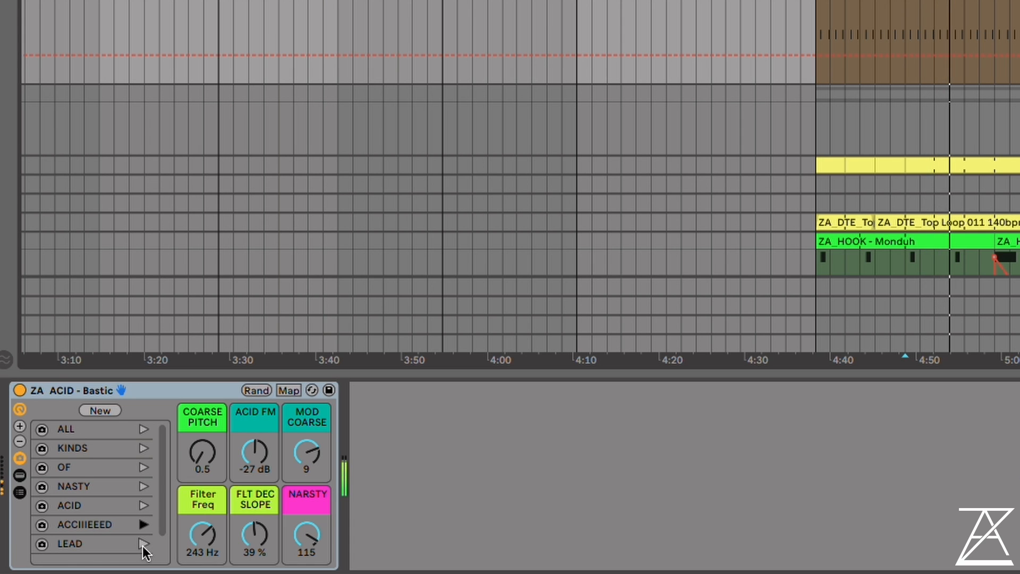
left_click(143, 544)
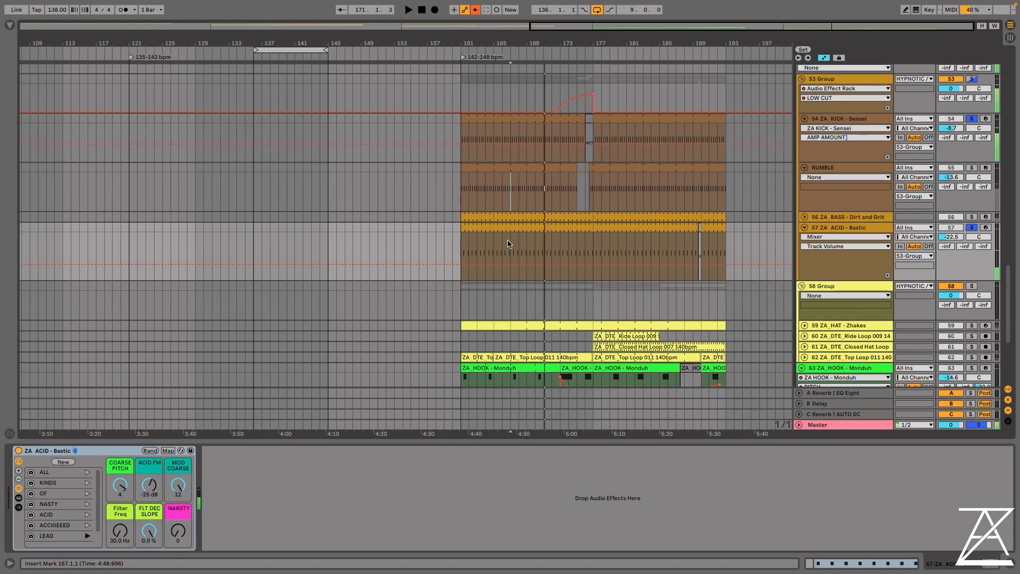
Open the Bastic acid clip at bar 167 in an enlarged note editor and add an A♭1 note at 1.1.1 and an E♭1 note at 1.1.2
double_click(508, 244)
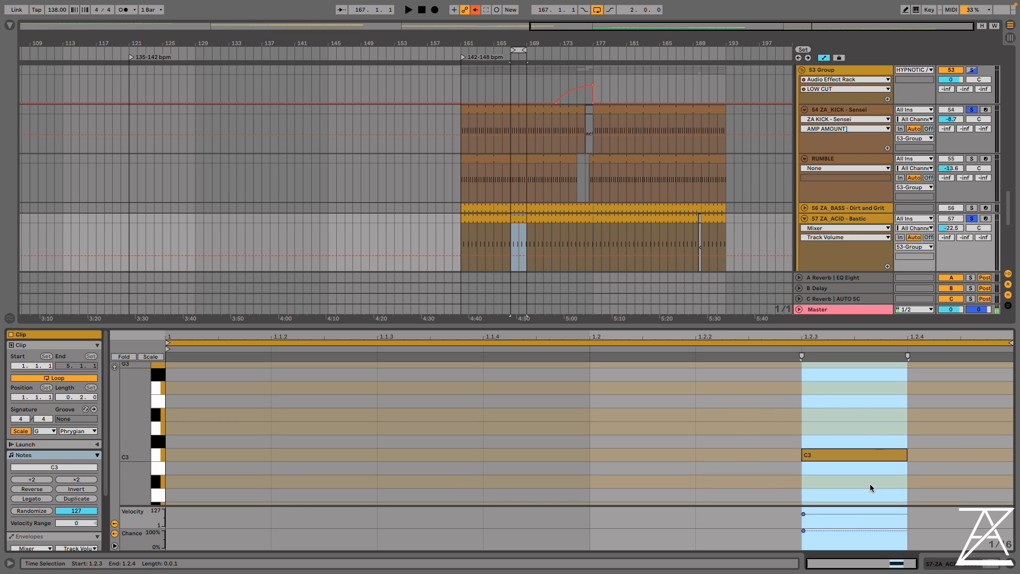
scroll(387, 484, "down", 3)
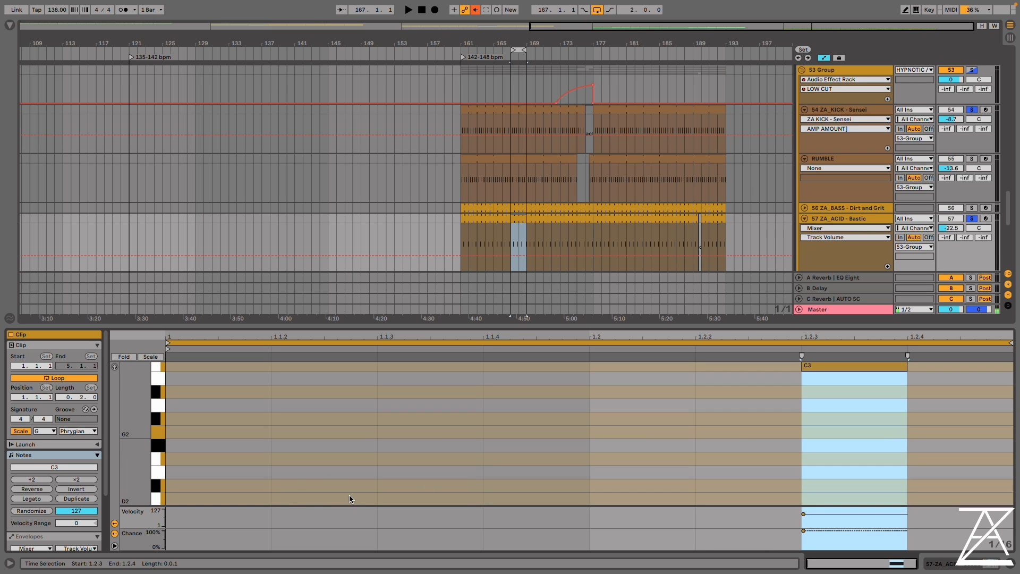
left_click_drag(486, 326, 465, 189)
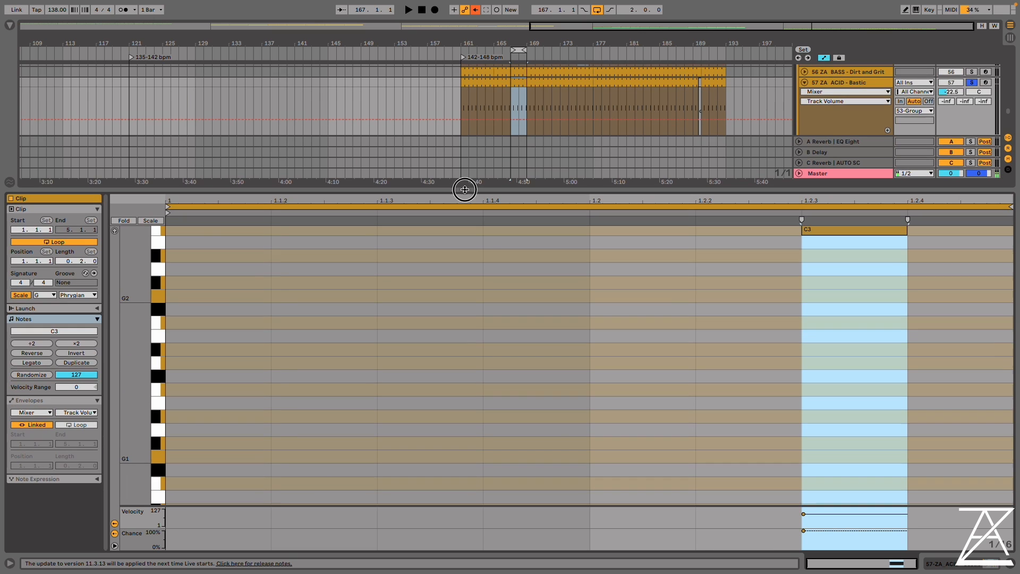
double_click(216, 444)
scroll(509, 466, "down", 3)
double_click(326, 425)
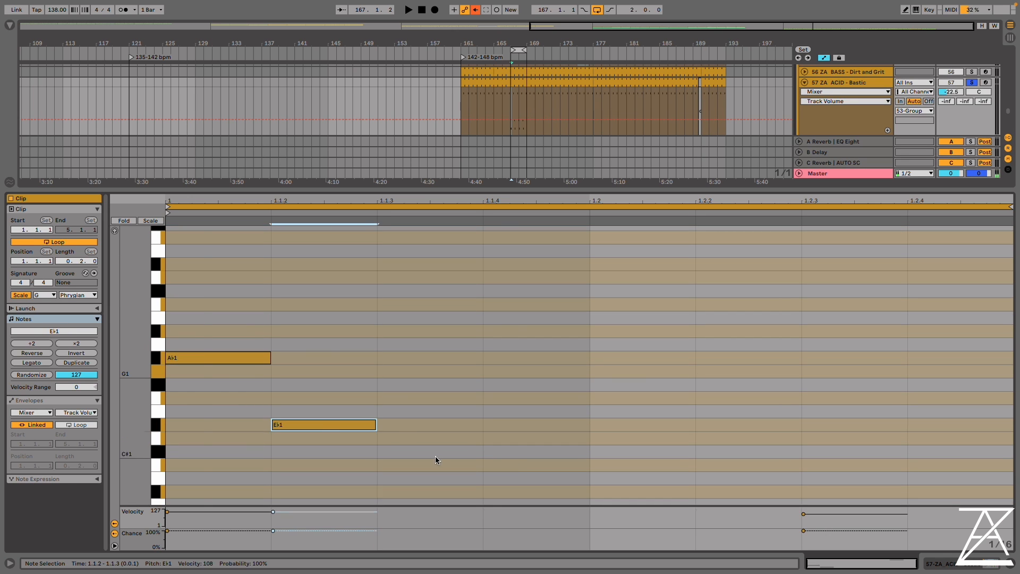
With the clip playing, repeat the A♭1, E♭1, B♭0 run from 1.1.4 and extend the C3 note's start slightly ahead of 1.2.3
key("space")
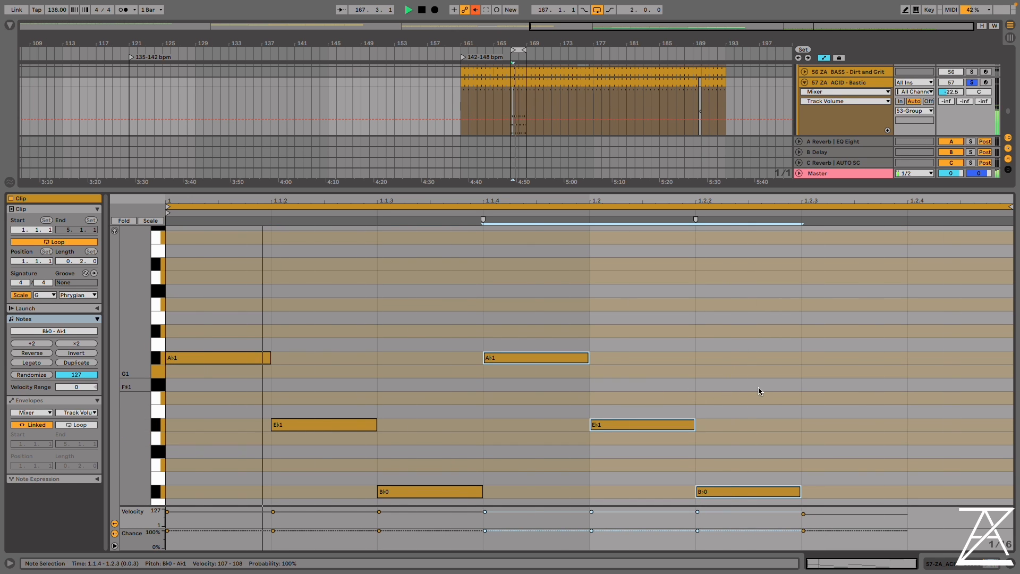
scroll(761, 384, "up", 3)
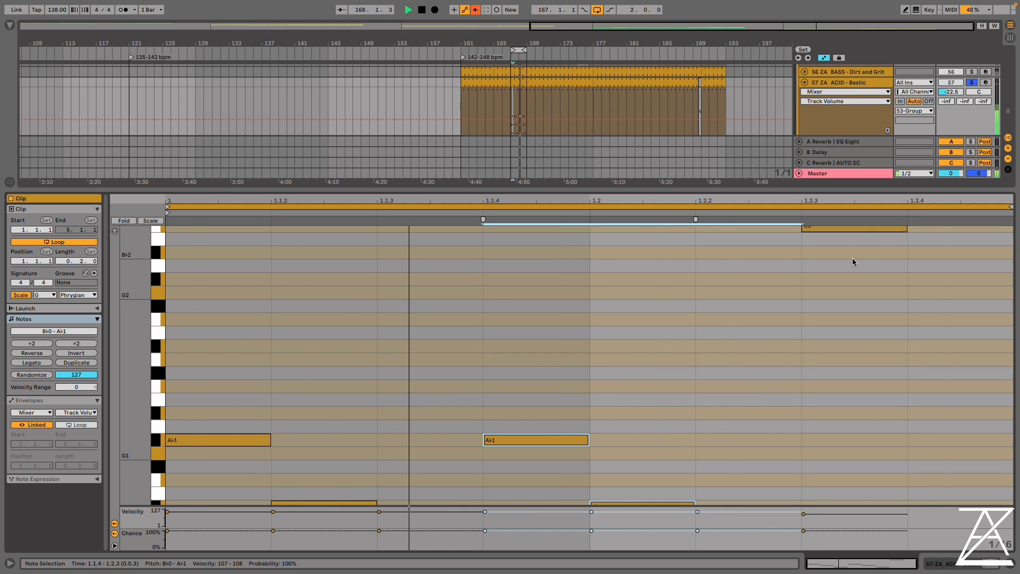
scroll(853, 259, "up", 2)
left_click_drag(801, 247, 792, 245)
scroll(940, 384, "down", 2)
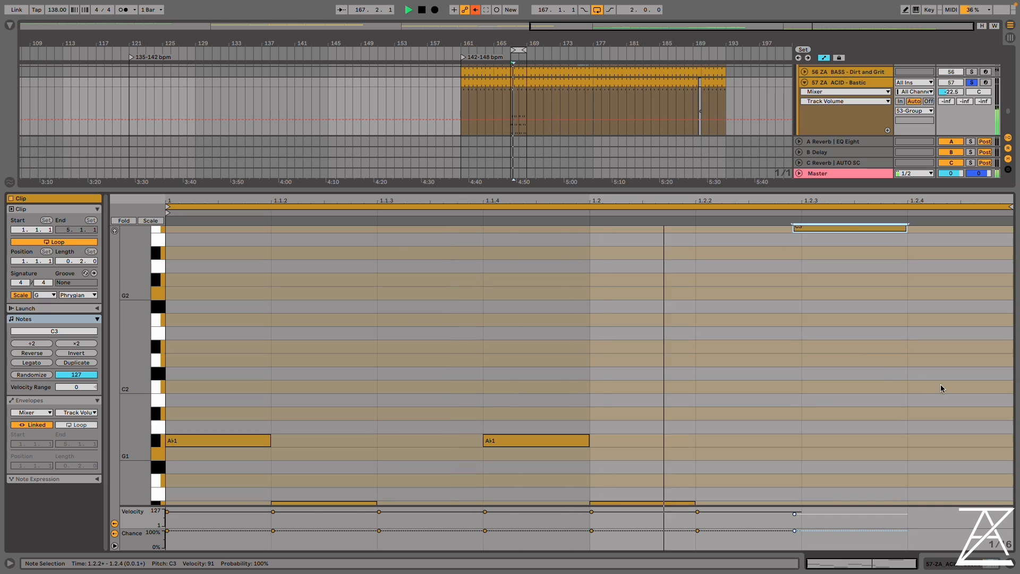
Add an A♭1 note at 1.2.4 in the acid clip and lower its velocity to 47
double_click(970, 444)
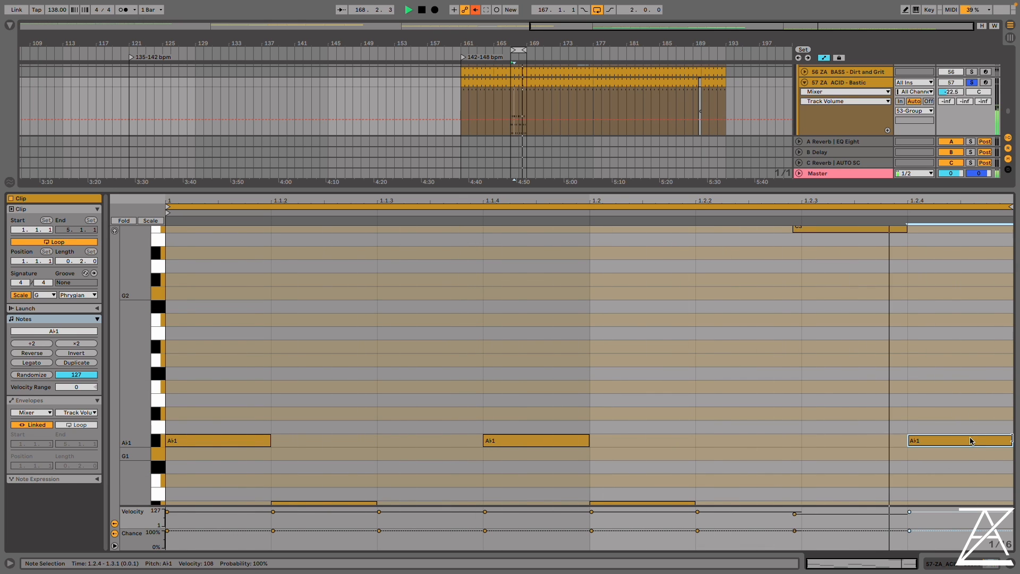
scroll(864, 466, "down", 6)
left_click_drag(940, 357, 940, 543)
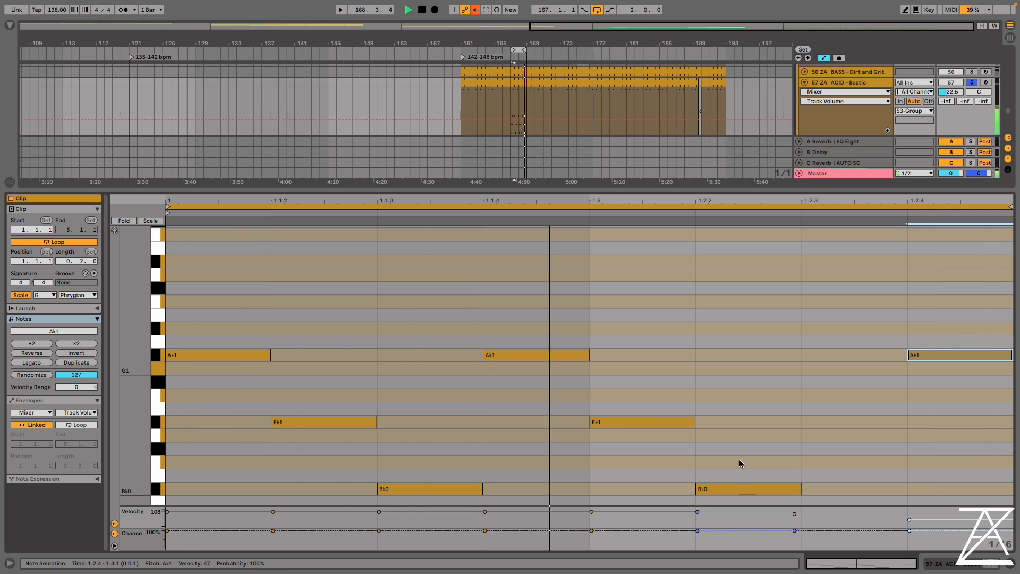
Show the Bastic rack, recall ACCIIIEEED, and set COARSE PITCH 3, ACID FM -13 dB, MOD COARSE 1, Filter Freq 48.1 Hz, FLT DEC SLOPE 8.3%, NARSTY 114
left_click(942, 565)
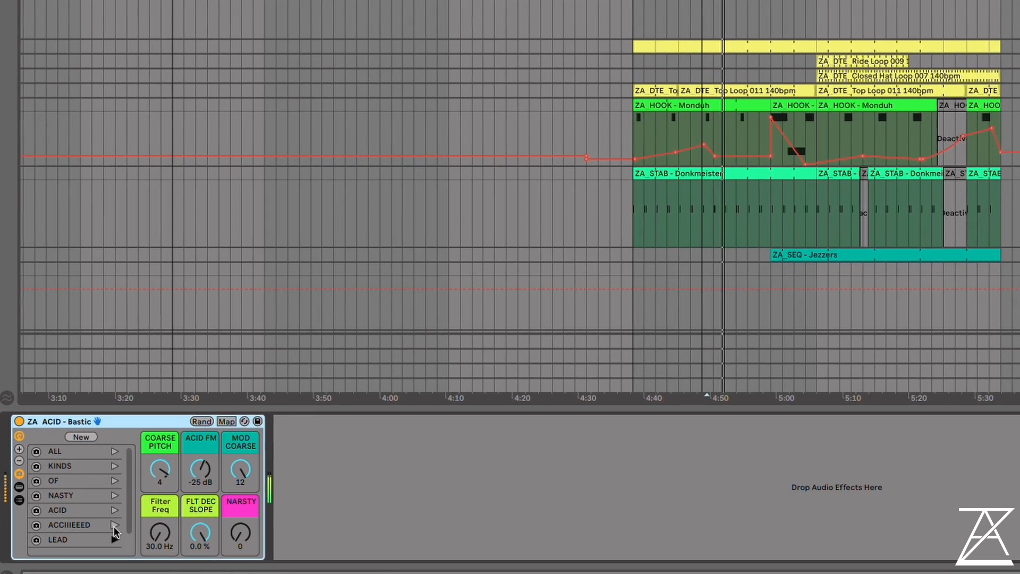
left_click(87, 525)
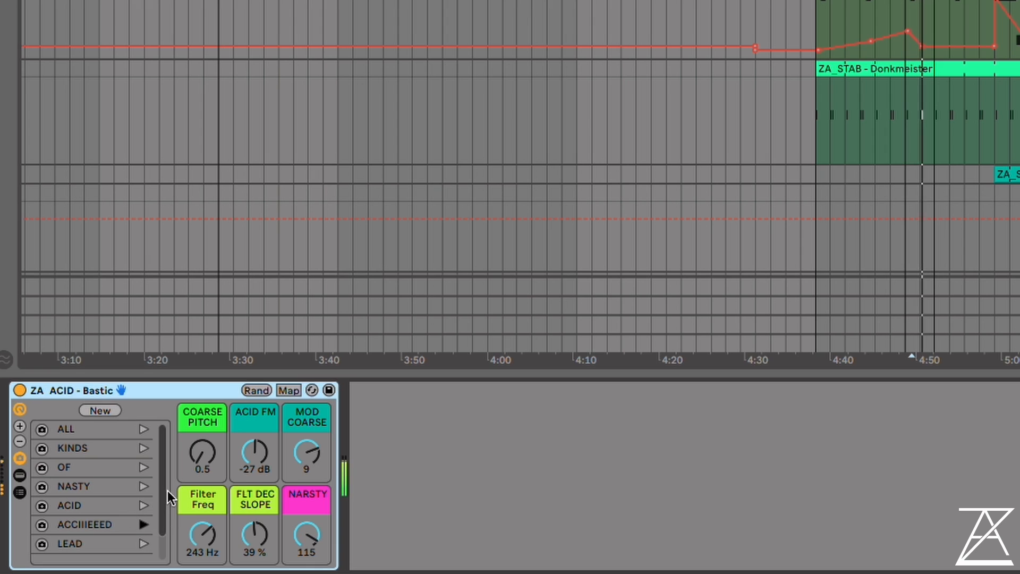
mouse_move(255, 451)
left_mouse_down()
mouse_move(255, 484)
mouse_move(255, 437)
left_mouse_up()
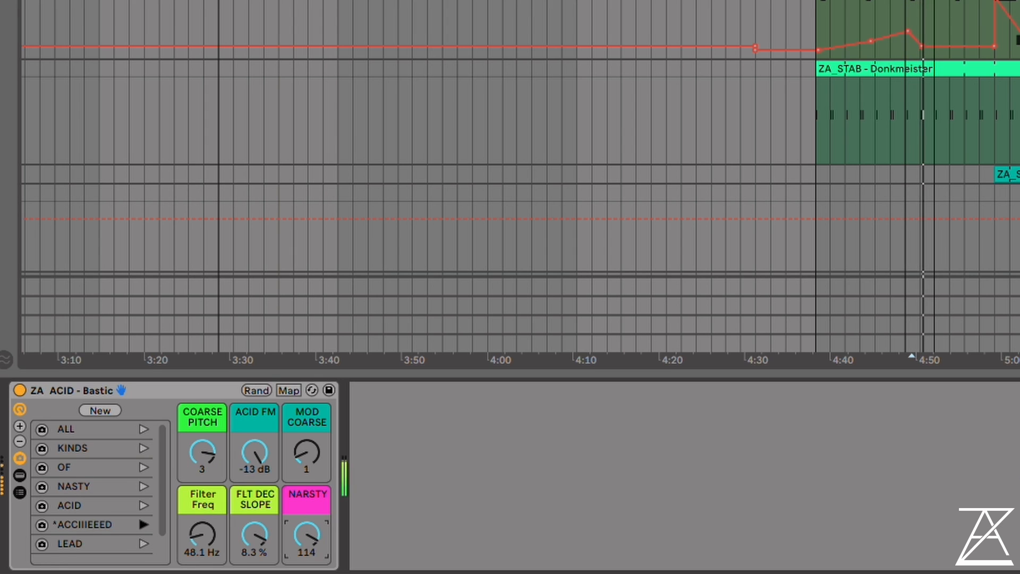
Audition the Bastic acid rack's ACID, NASTY, OF and KINDS variations in turn during playback
left_click(142, 504)
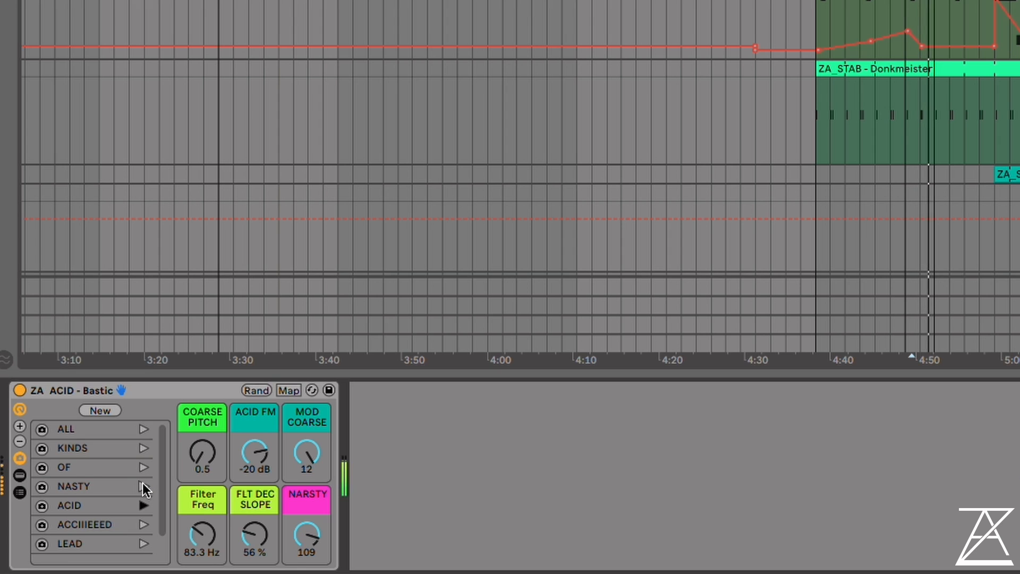
left_click(142, 485)
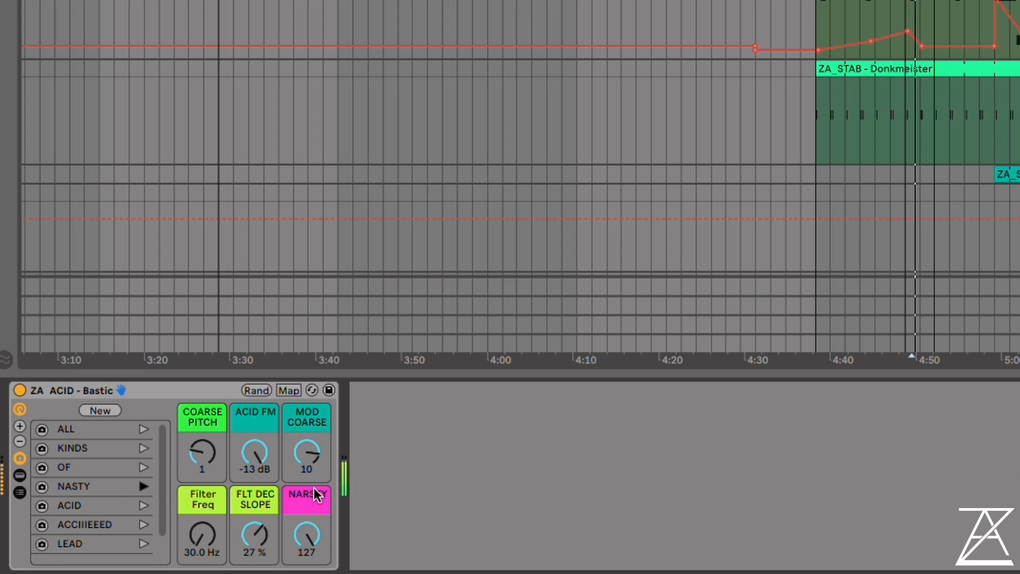
left_click(143, 468)
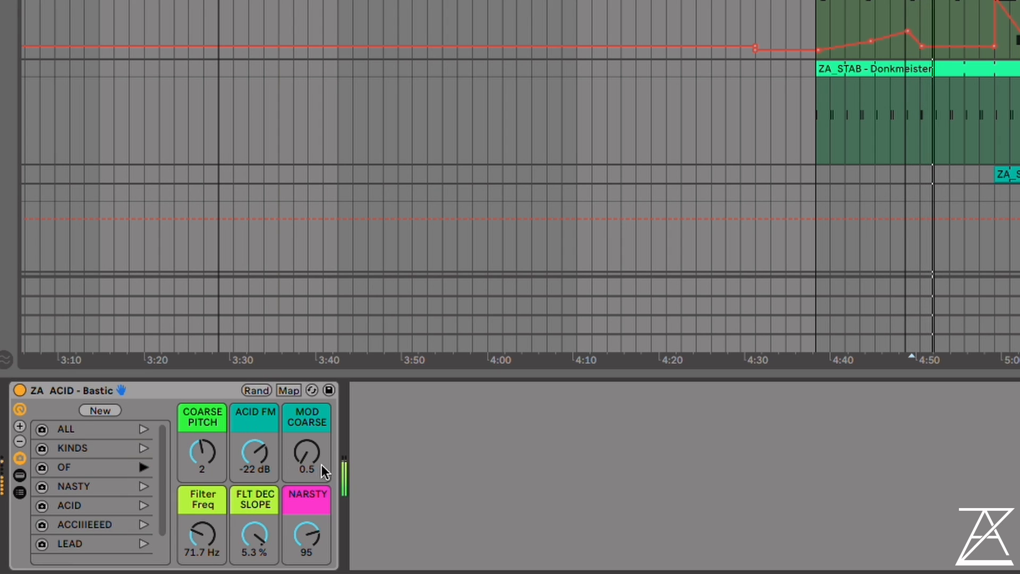
left_click(141, 449)
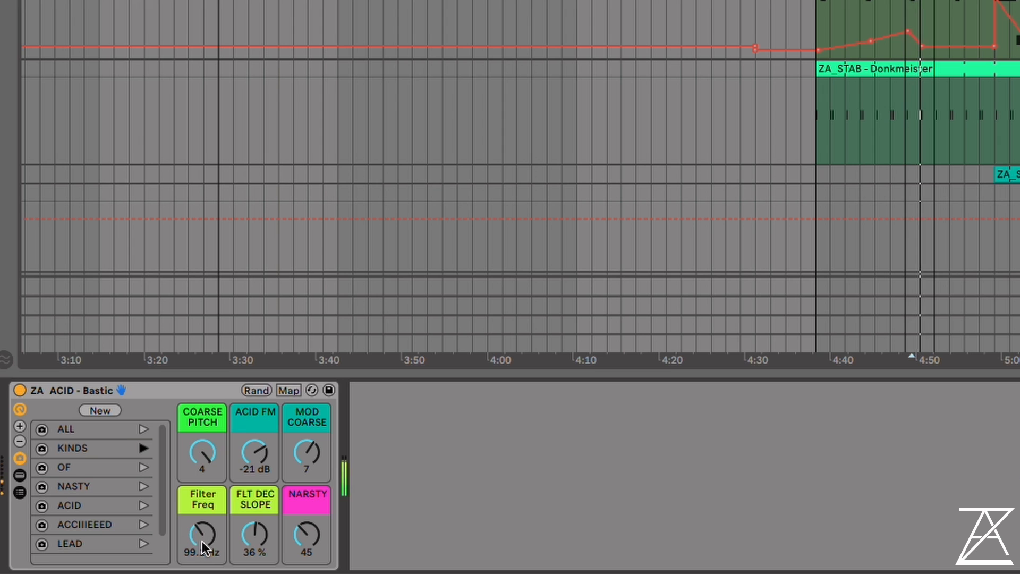
On the KINDS variation, set Filter Freq to 50.6 Hz, COARSE PITCH to 0.5 and MOD COARSE to 10
mouse_move(201, 540)
left_mouse_down()
mouse_move(201, 504)
mouse_move(202, 556)
left_mouse_up()
left_click(202, 453)
left_click_drag(201, 452, 202, 504)
left_click_drag(307, 452, 307, 431)
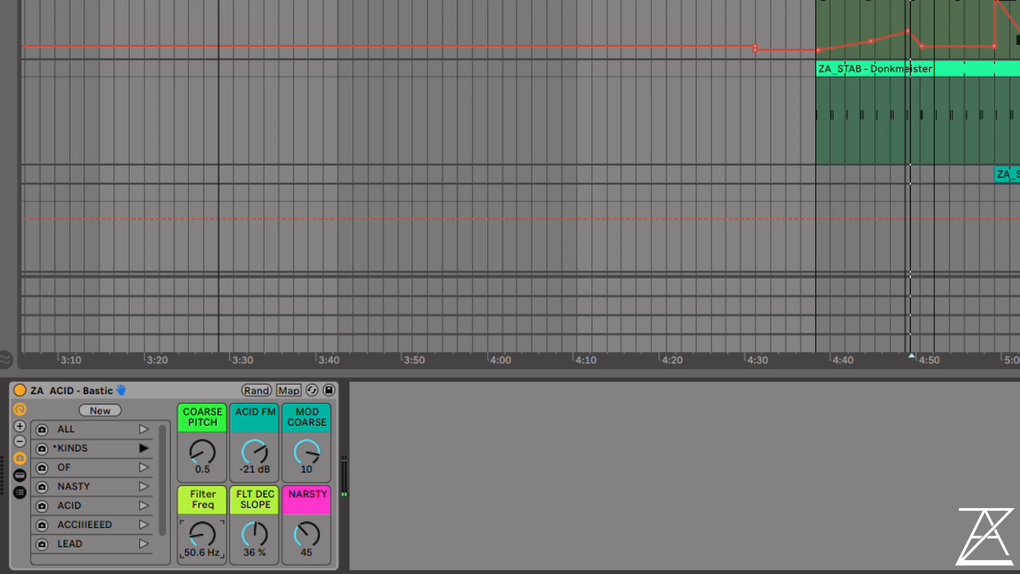
Randomize the Bastic acid rack's macros four times while the clip plays
scroll(927, 212, "up", 5)
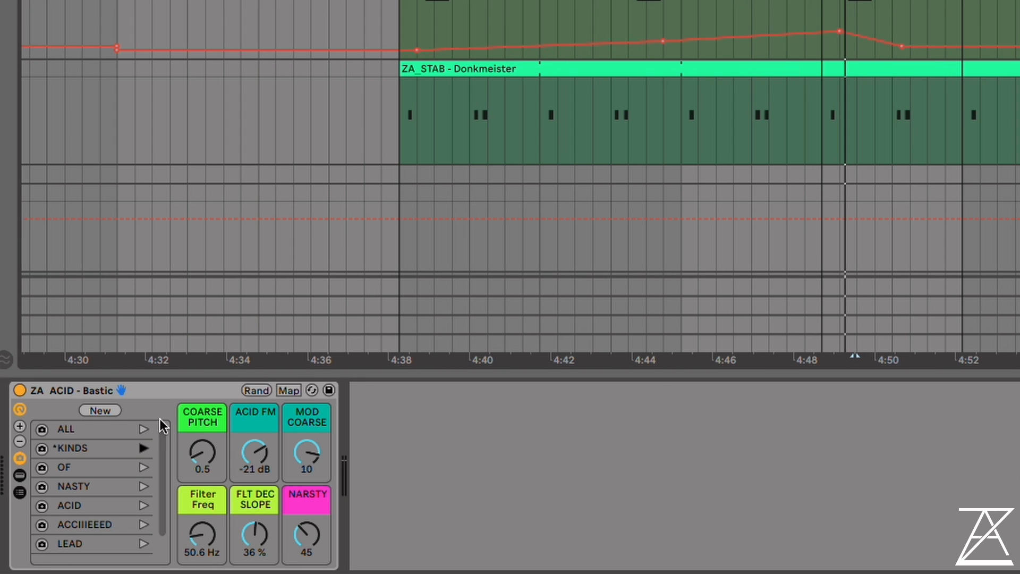
left_click(258, 390)
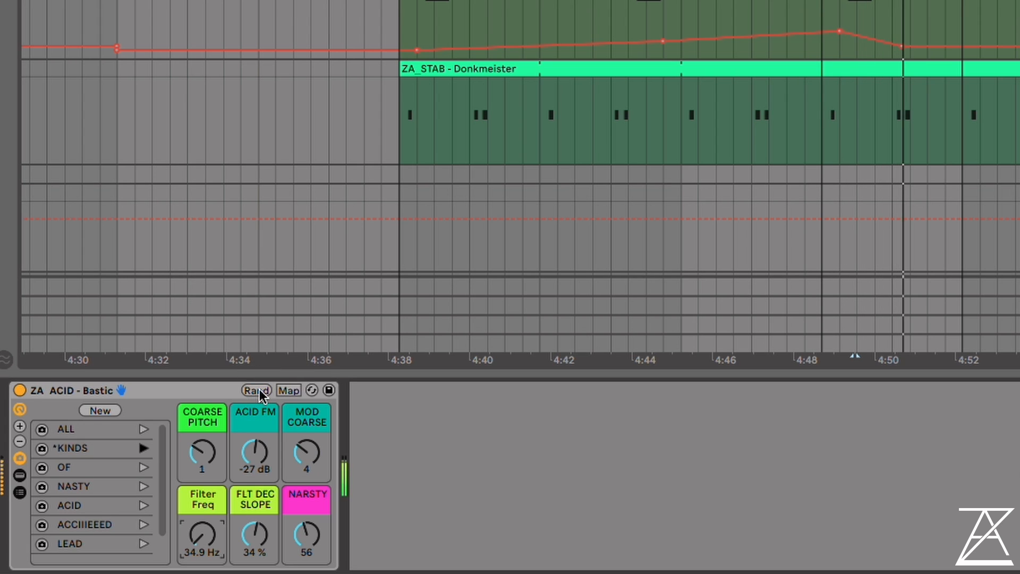
left_click(259, 391)
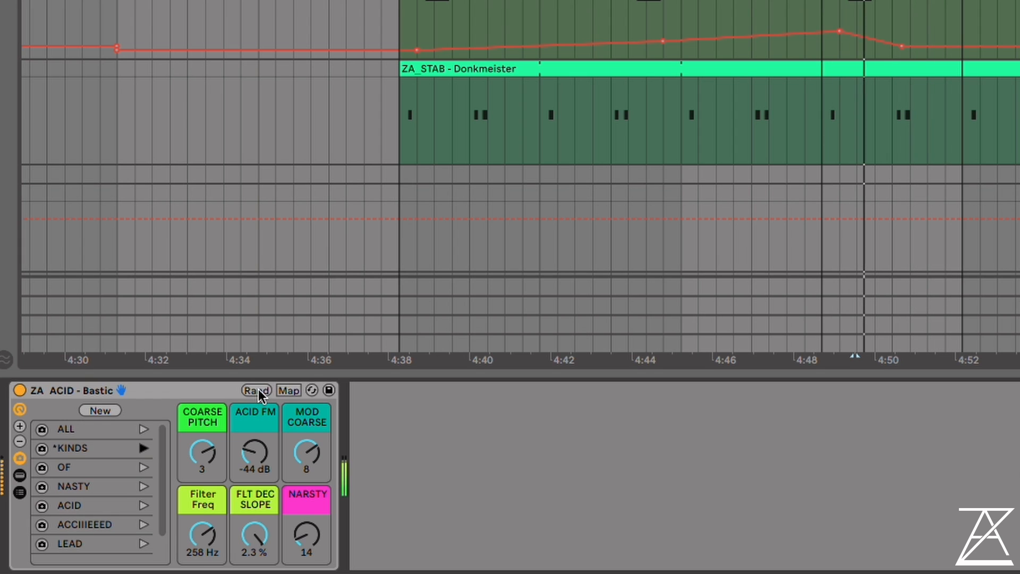
left_click(258, 390)
left_click(257, 390)
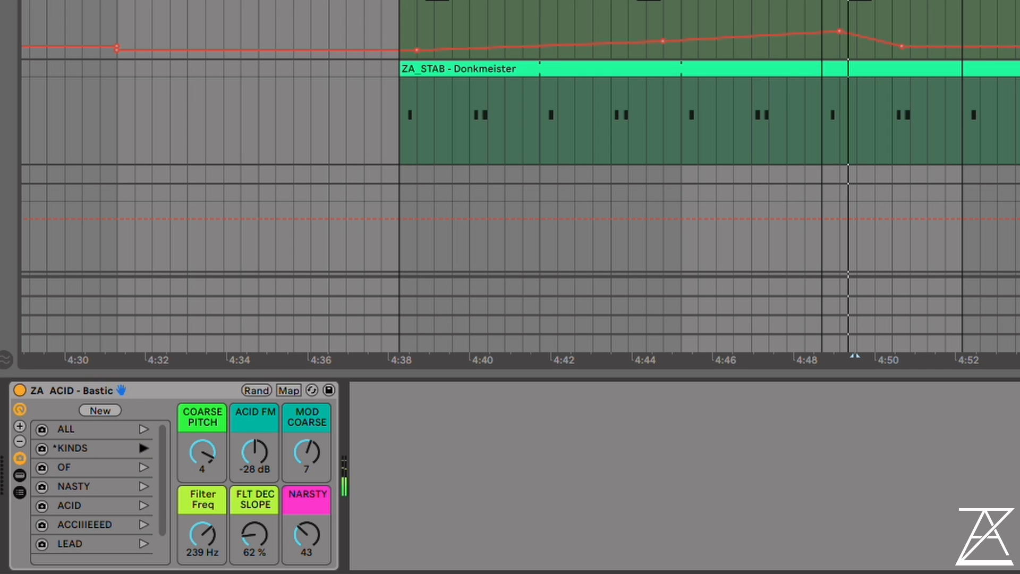
Solo the ZA_HAT - Zhakes track, open its rack and set DECAY OFFSET to -15 % during loop playback
scroll(521, 175, "up", 3)
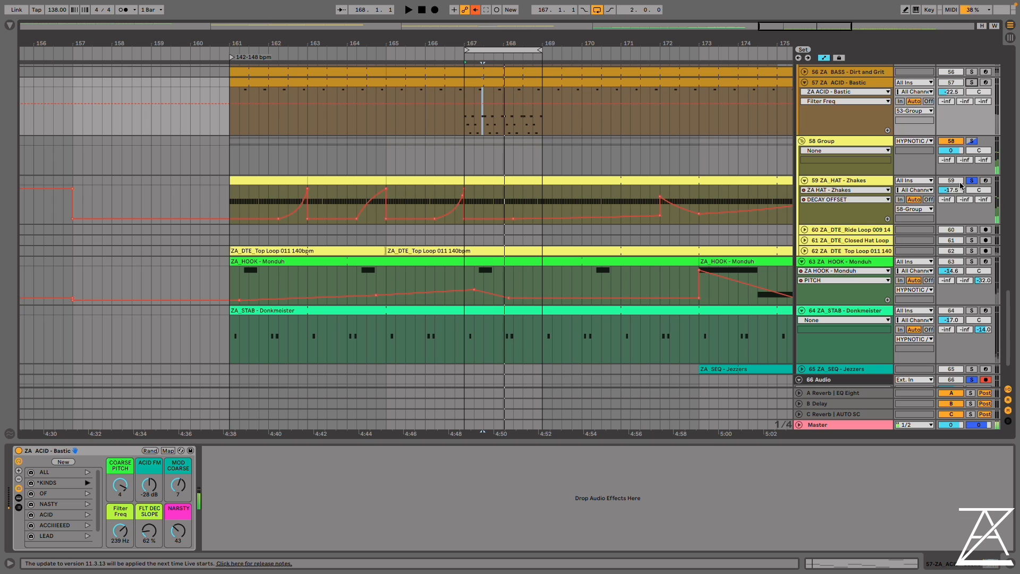
left_click(864, 182)
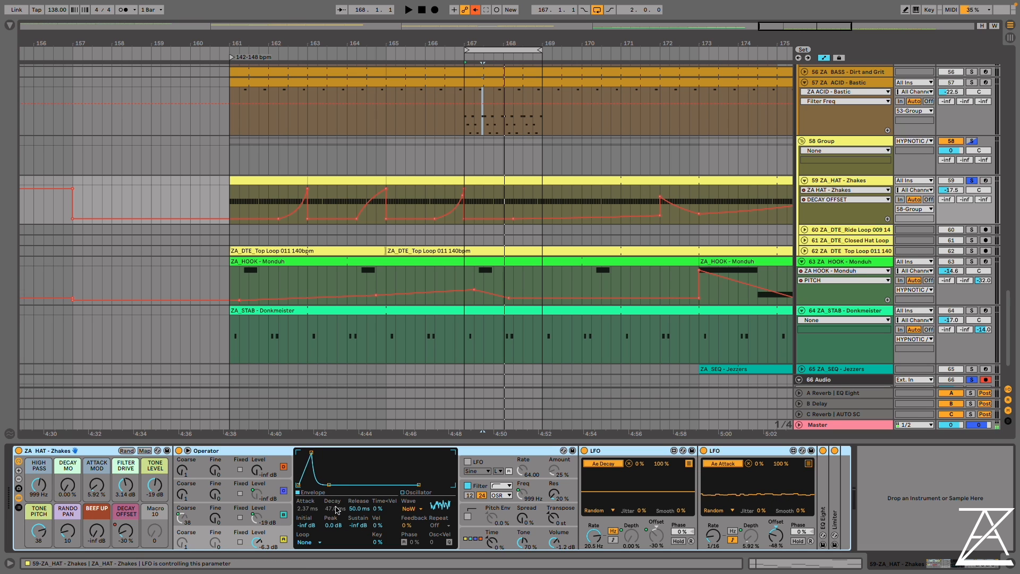
key("space")
mouse_move(126, 531)
left_mouse_down()
mouse_move(126, 501)
mouse_move(126, 535)
mouse_move(125, 501)
mouse_move(126, 519)
left_mouse_up()
key("space")
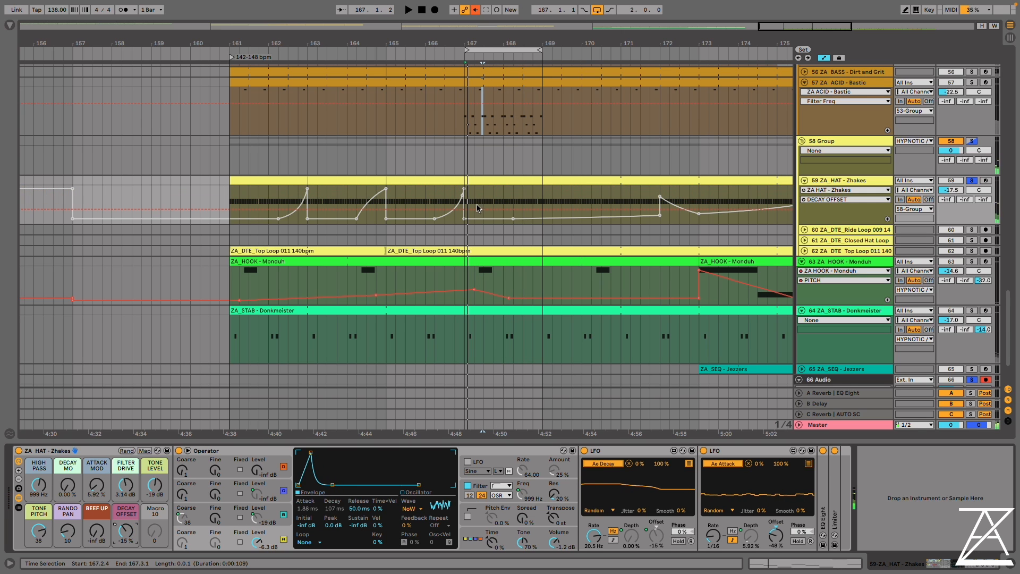
Set the playback position to 162.2.1, re-enable the overridden automation and play the Zhakes track's DECAY OFFSET curve
left_click(277, 194)
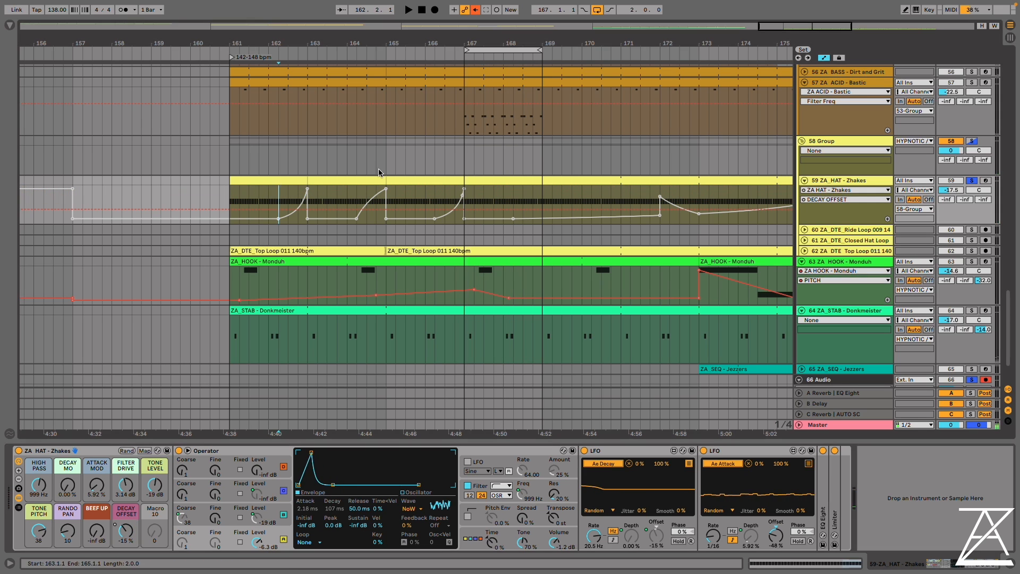
left_click(474, 9)
key("space")
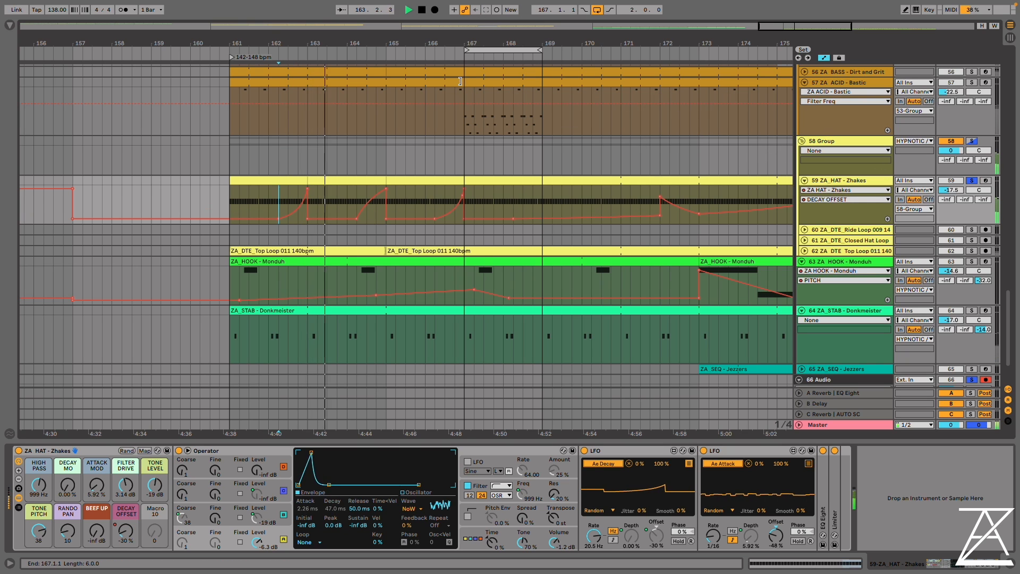
Extend the original Bastic acid pattern from bar 161 over the edited section to bar 169 and solo its track
left_click_drag(229, 106, 542, 91)
left_click(972, 83)
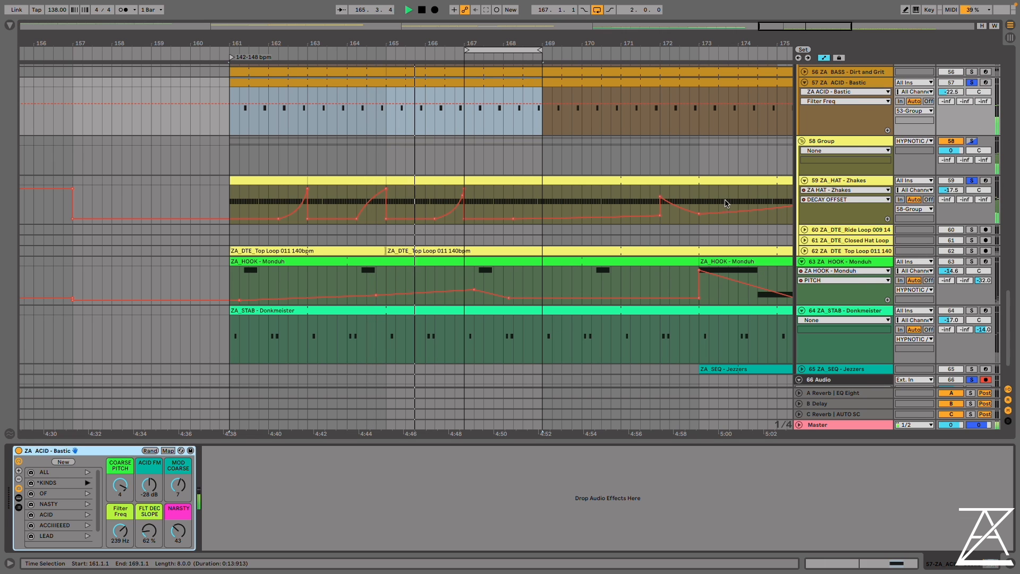
Recall the Bastic rack's ALL variation with NARSTY set to 32, and extend the loop to start at bar 161
left_click(88, 472)
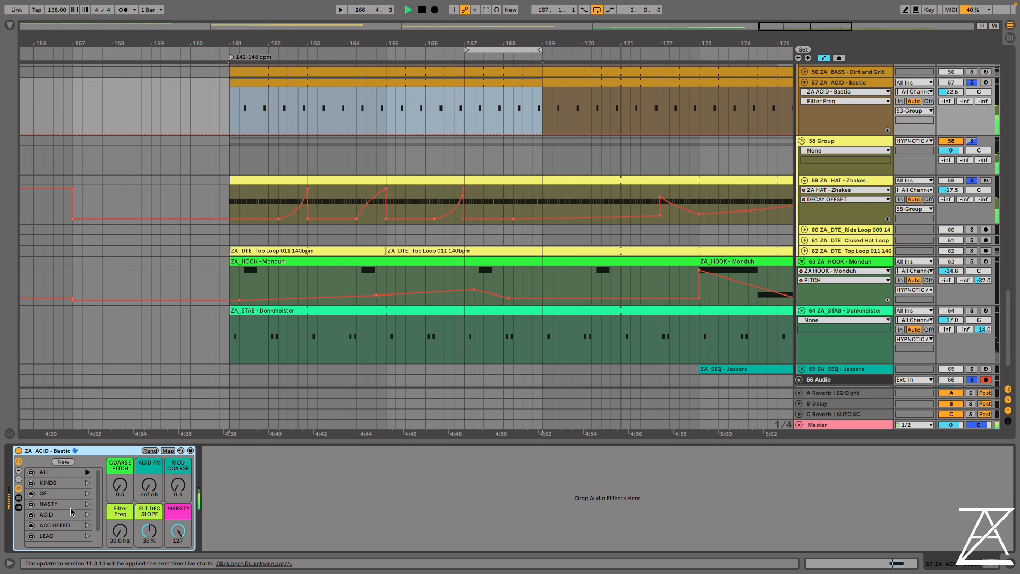
left_click_drag(177, 530, 178, 563)
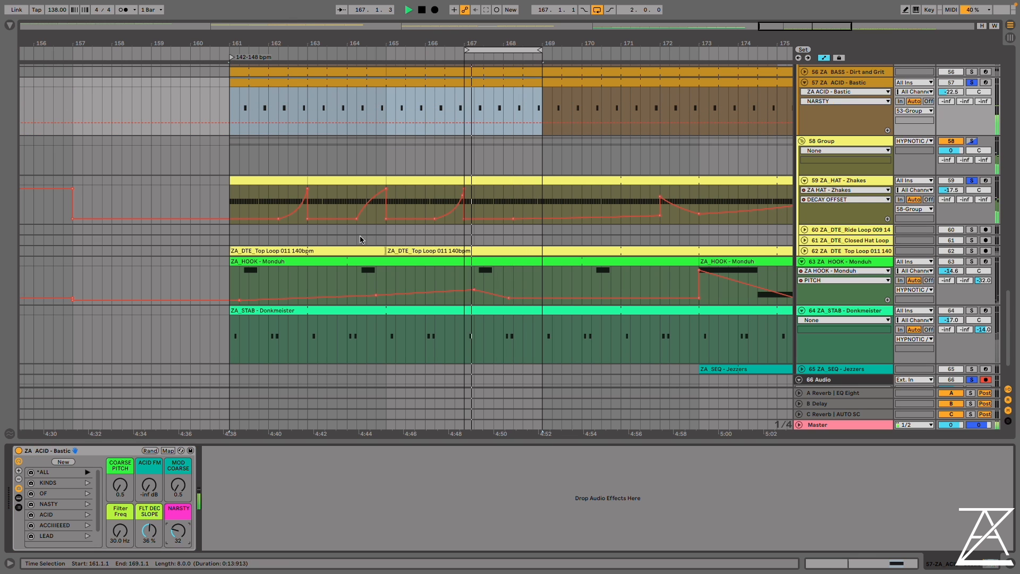
left_click_drag(470, 50, 232, 50)
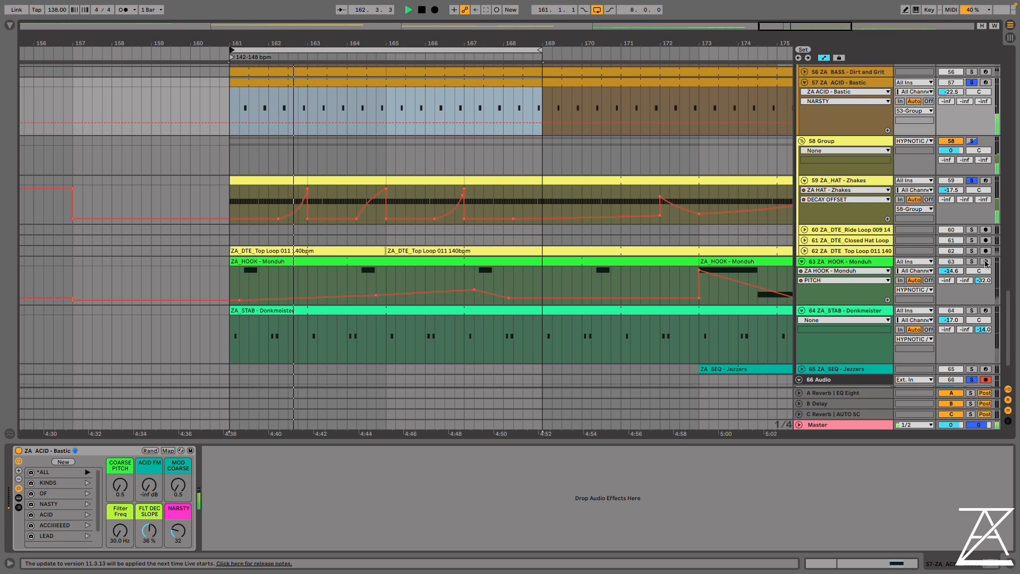
In the Zhakes hat rack, set DECAY MO to 21.2 % and ATTACK MOD to 57.9 % during loop playback
left_click(856, 181)
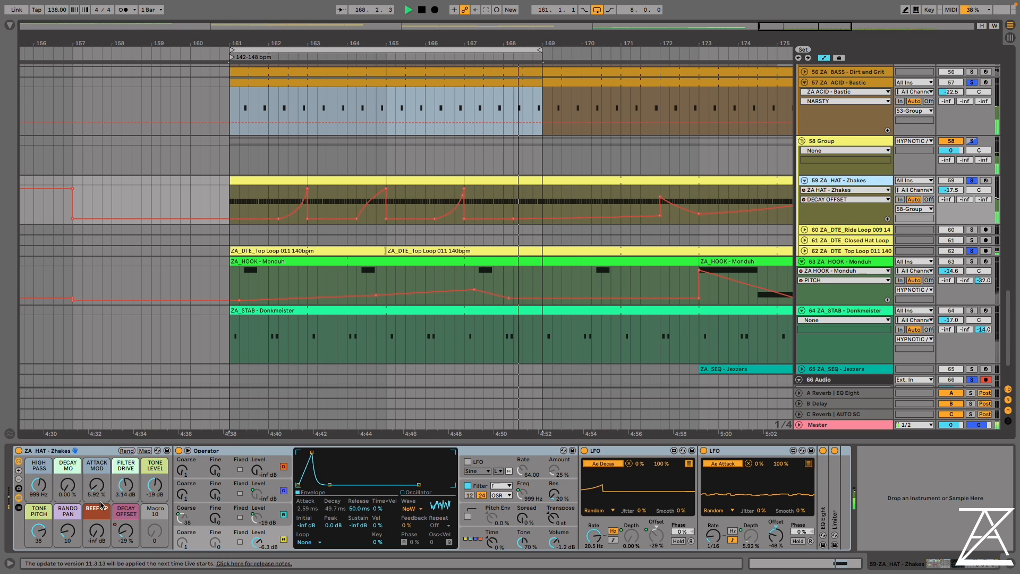
left_click_drag(64, 484, 65, 467)
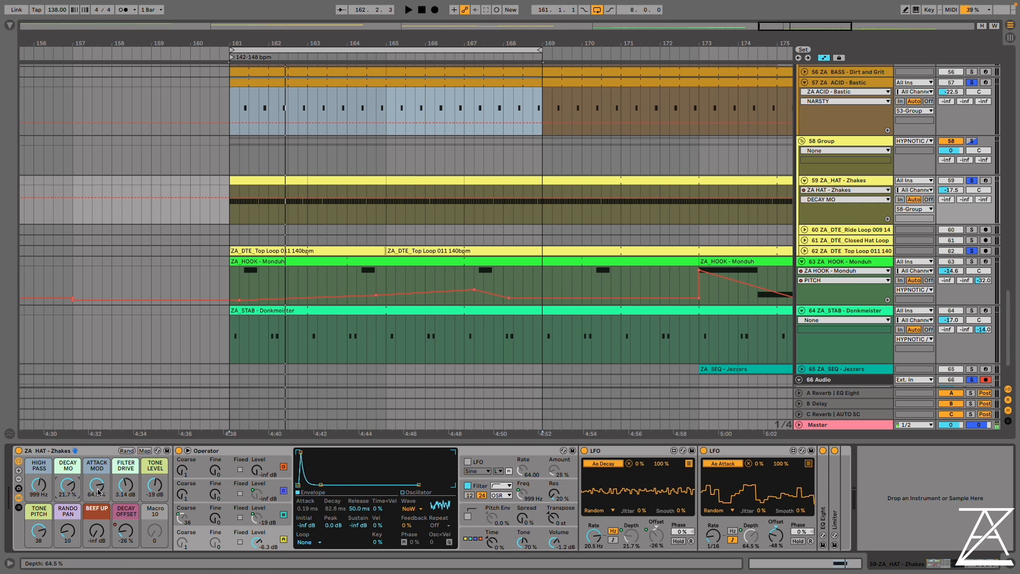
key("space")
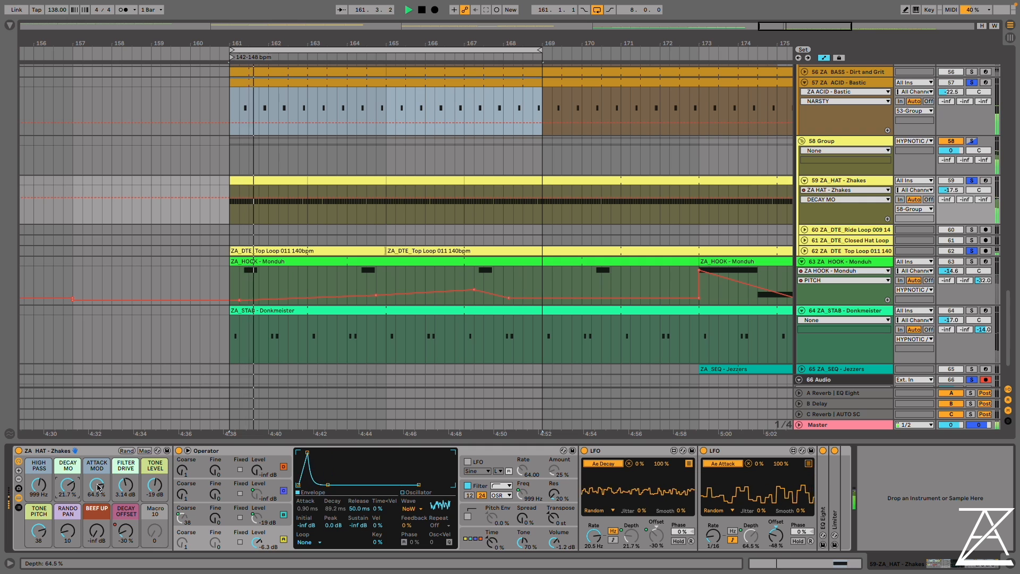
left_click_drag(98, 485, 68, 487)
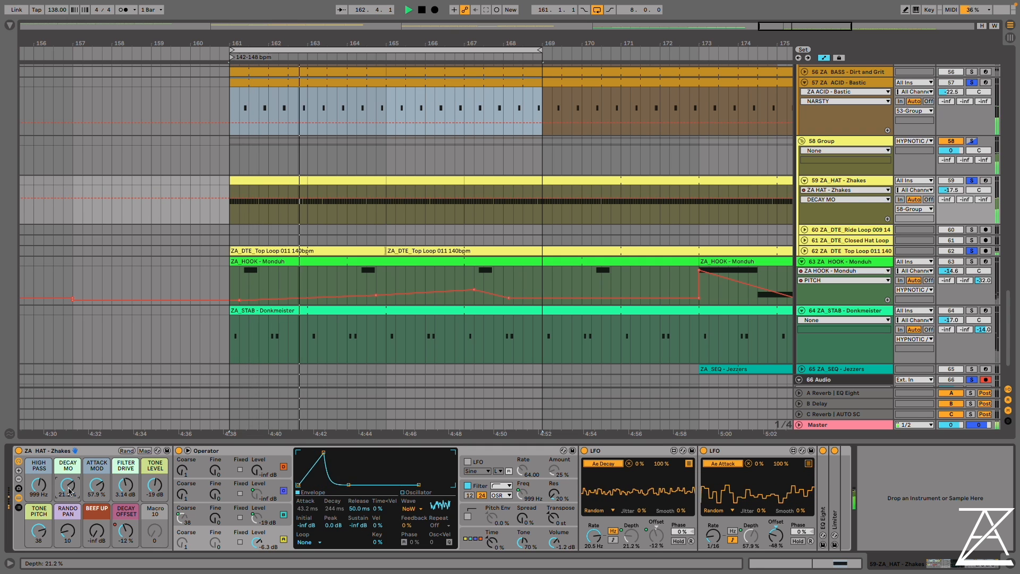
Set the Zhakes BEEF UP to -12 dB, FILTER DRIVE to 5.79 dB, DECAY MO to 6.15 % and ATTACK MOD to 11.2 %, and stop playback
left_click_drag(97, 531, 125, 486)
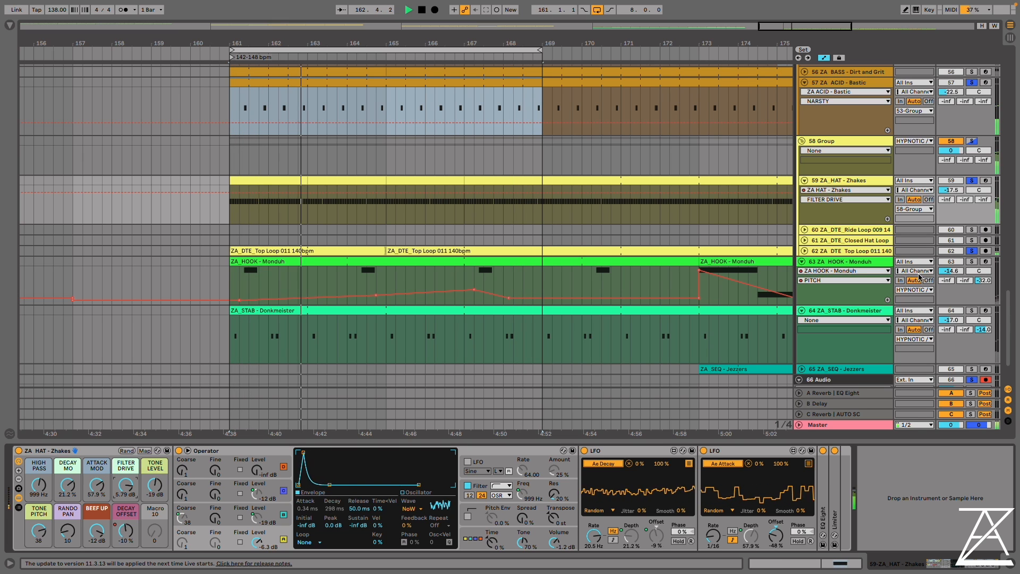
left_click_drag(68, 484, 97, 536)
left_click_drag(67, 484, 96, 474)
key("space")
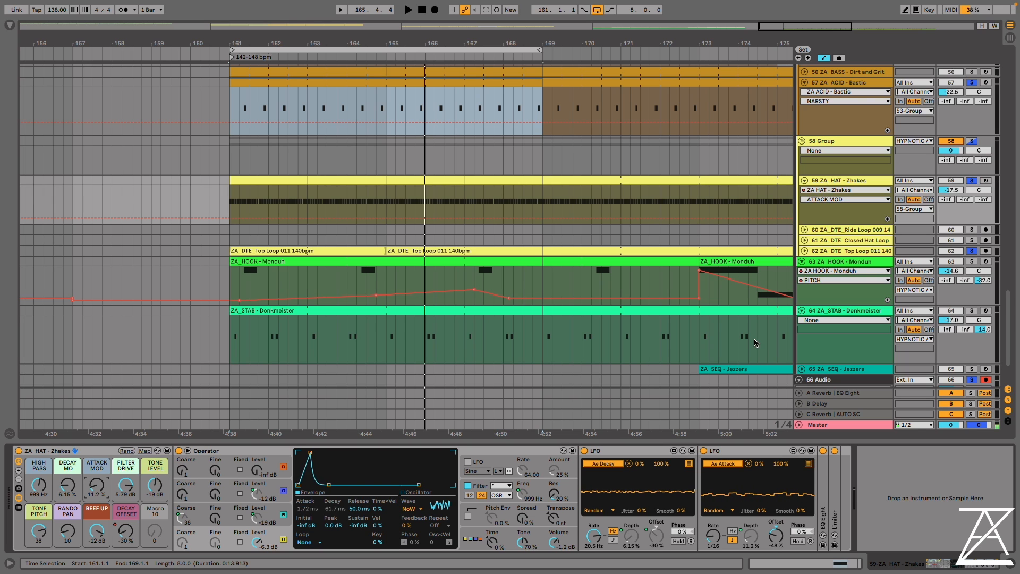
Examine the settings of oscillators A, C and B in the Zhakes Operator while starting and stopping the loop
left_click(196, 537)
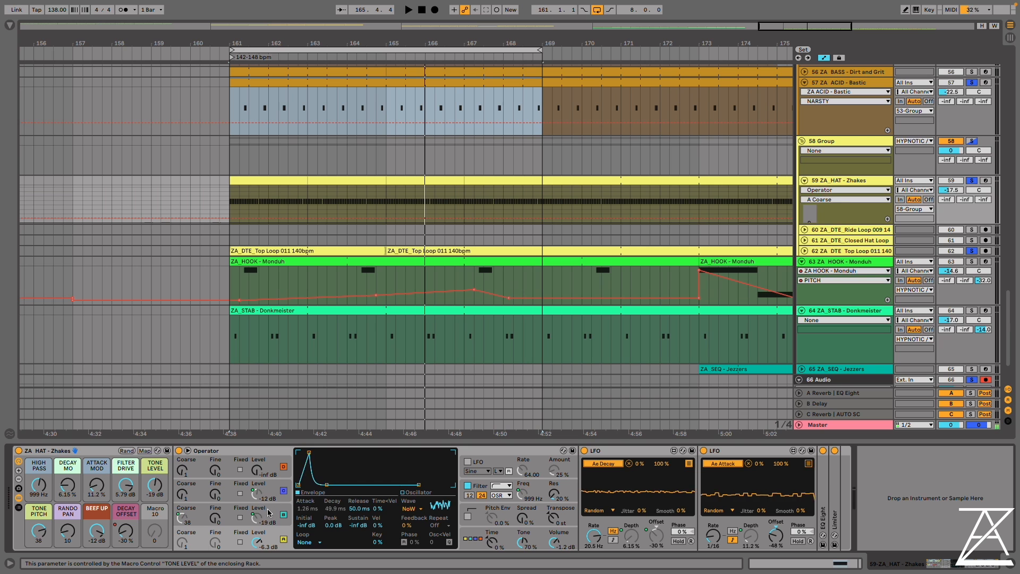
left_click(224, 506)
left_click(217, 491)
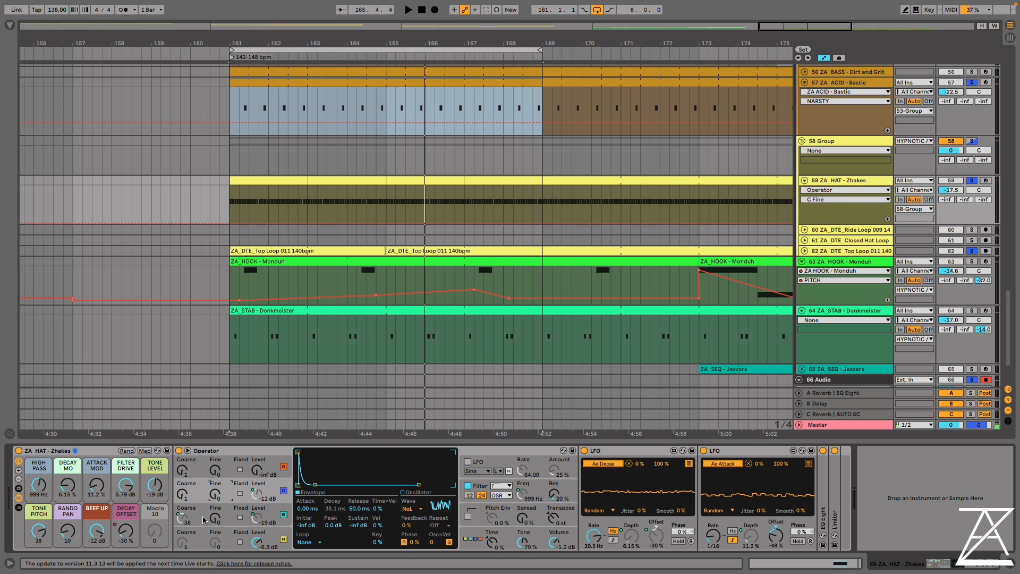
key("space")
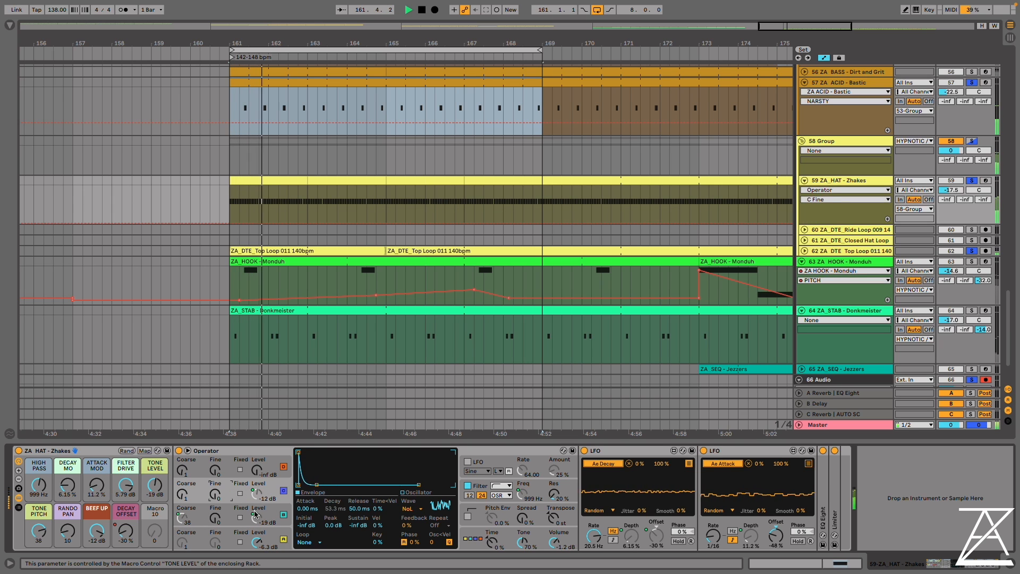
key("space")
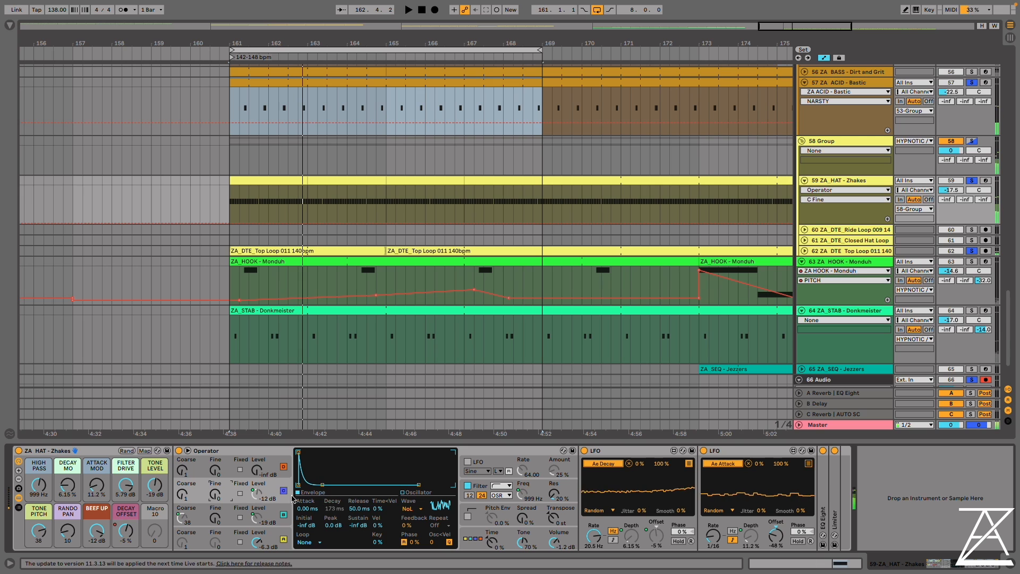
left_click(228, 514)
key("space")
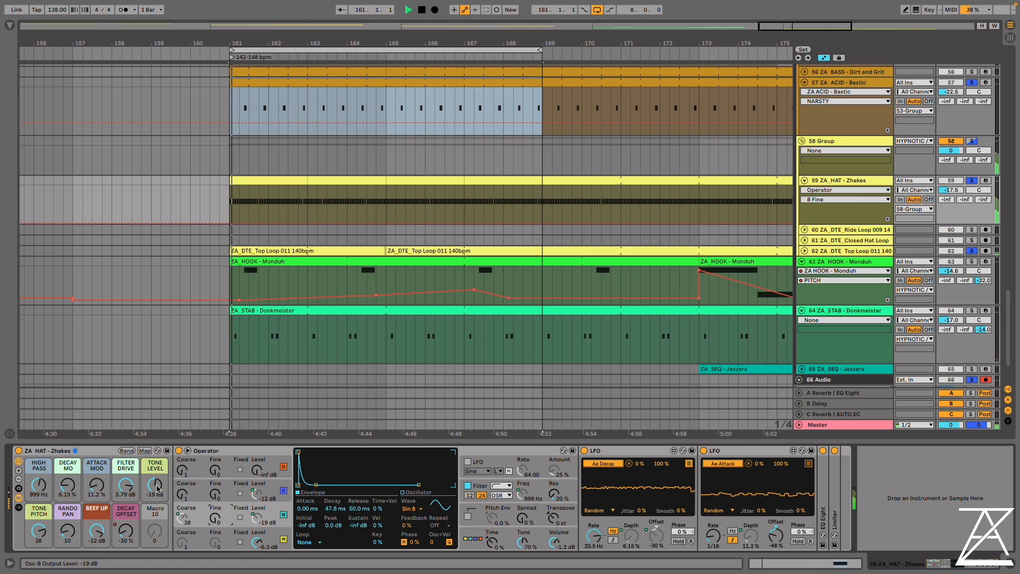
Set Zhakes TONE LEVEL to 0.0 dB, TONE PITCH 39, RANDO PAN 44, DECAY MO 21.2%, ATTACK MOD 35.5%, FILTER DRIVE 7.00 dB, DECAY OFFSET 14%
left_click_drag(155, 488, 154, 446)
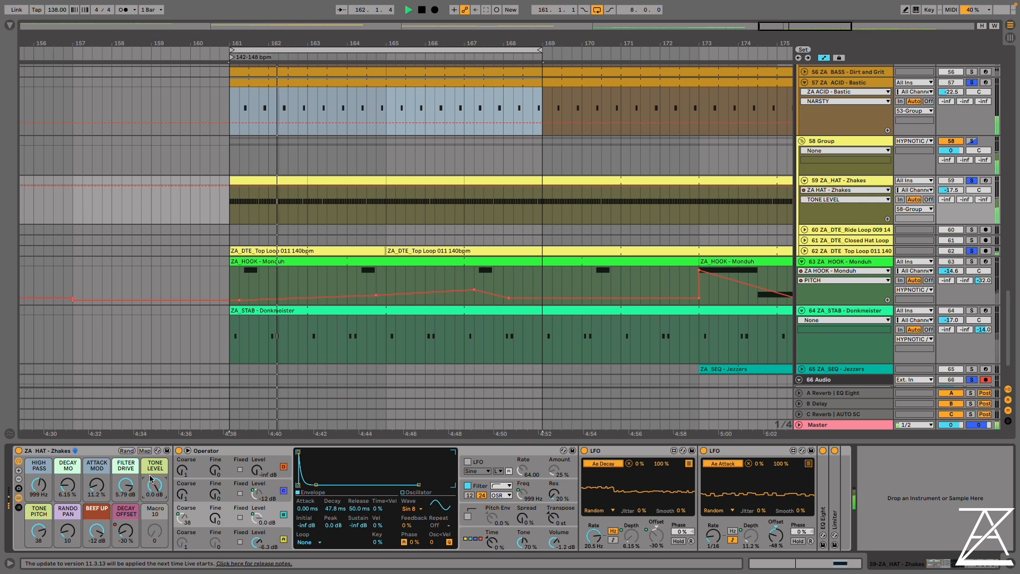
left_click_drag(39, 530, 97, 473)
left_click_drag(122, 523, 123, 512)
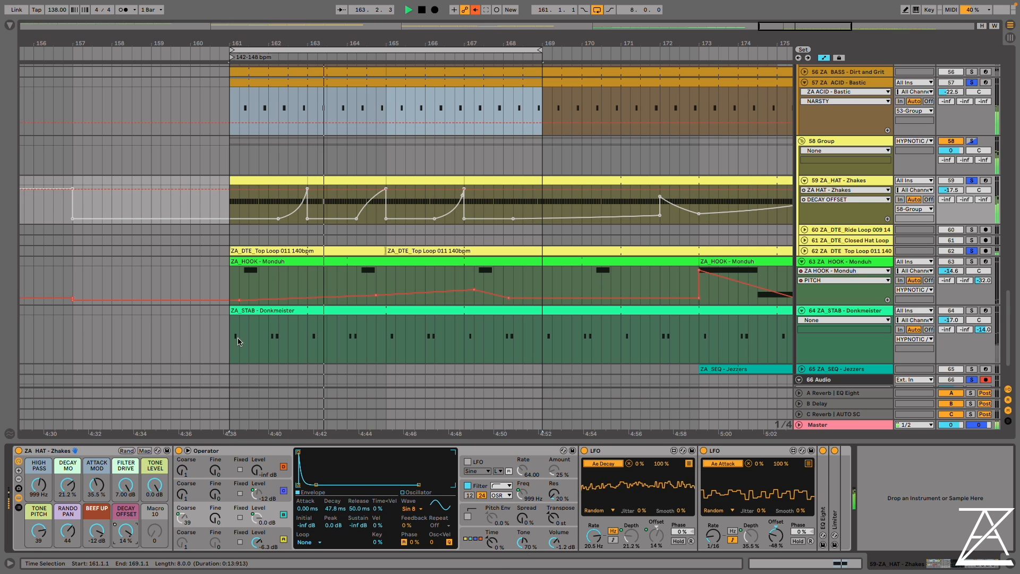
key("space")
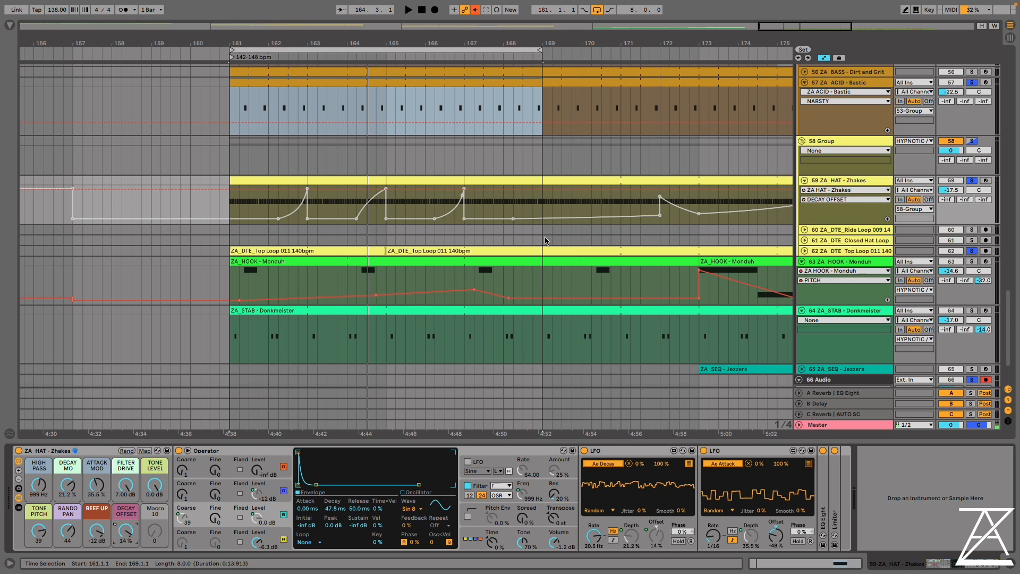
Solo the ZA_HOOK - Monduh track and play the arrangement from bar 172 to audition its pitch automation
left_click(971, 262)
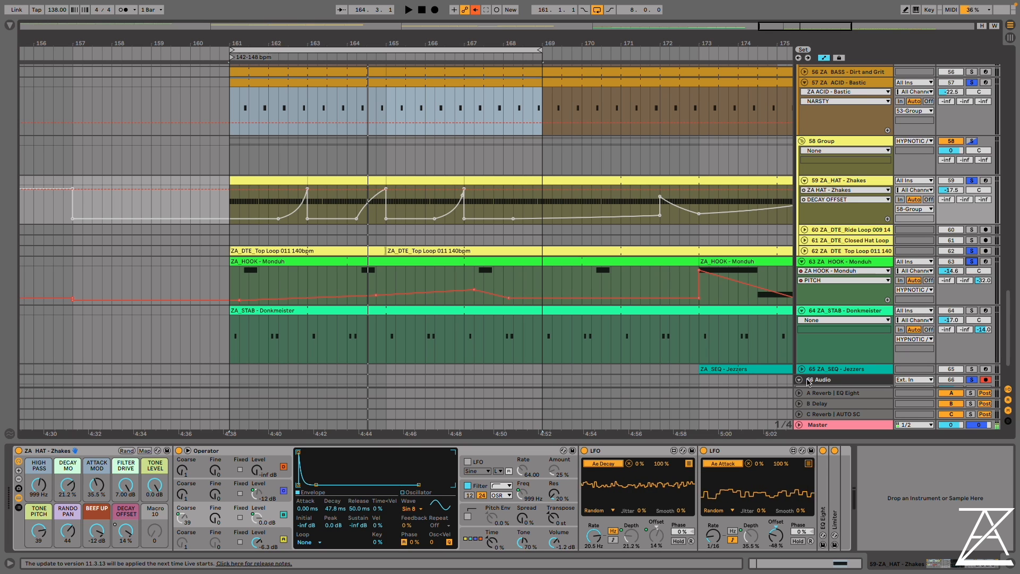
left_click(728, 280)
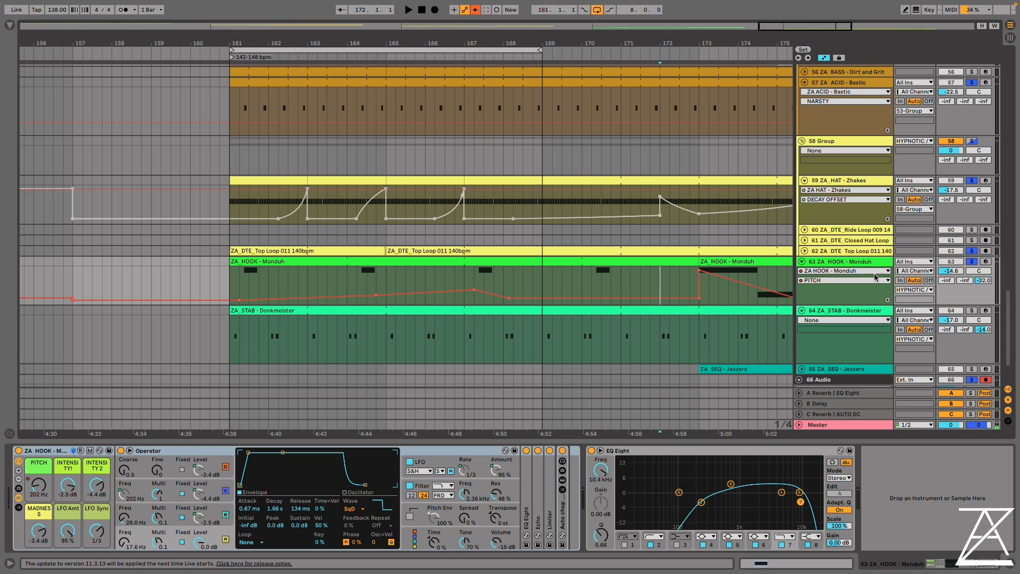
key("space")
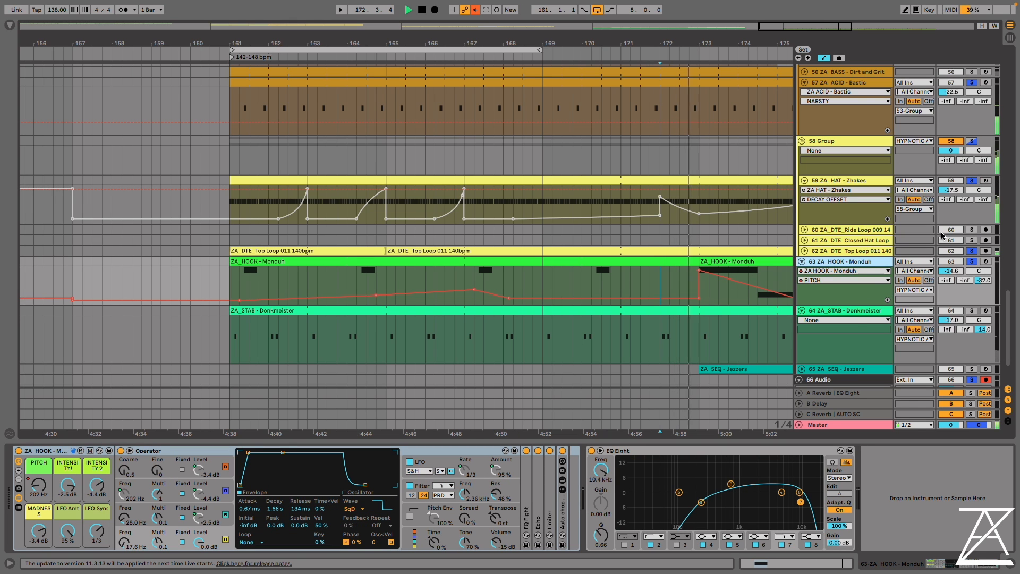
left_click_drag(732, 43, 408, 31)
key("space")
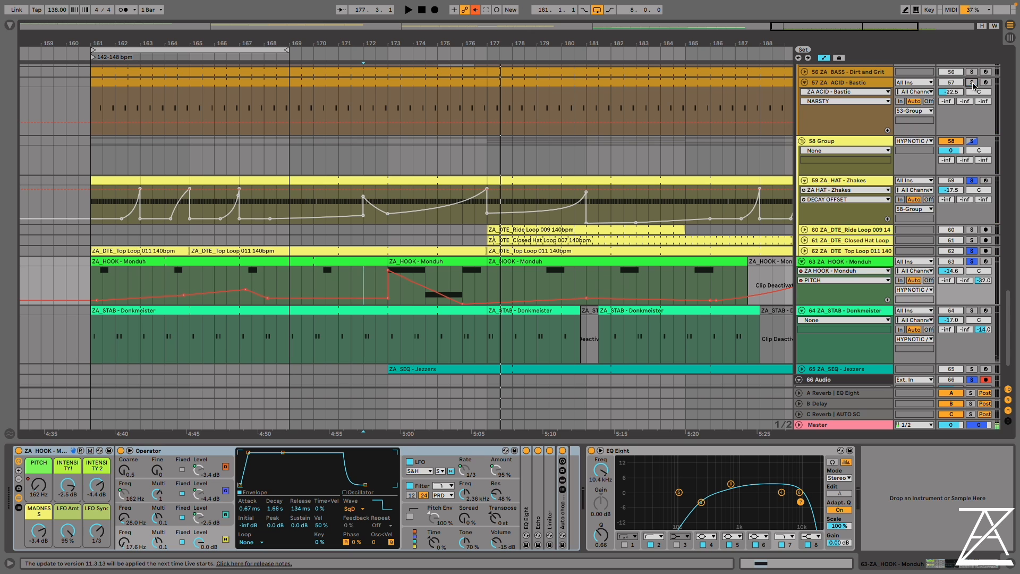
Unsolo the Zhakes hat track and loop the three bars from bar 173 on the Monduh track during playback
left_click(971, 180)
scroll(556, 289, "down", 1)
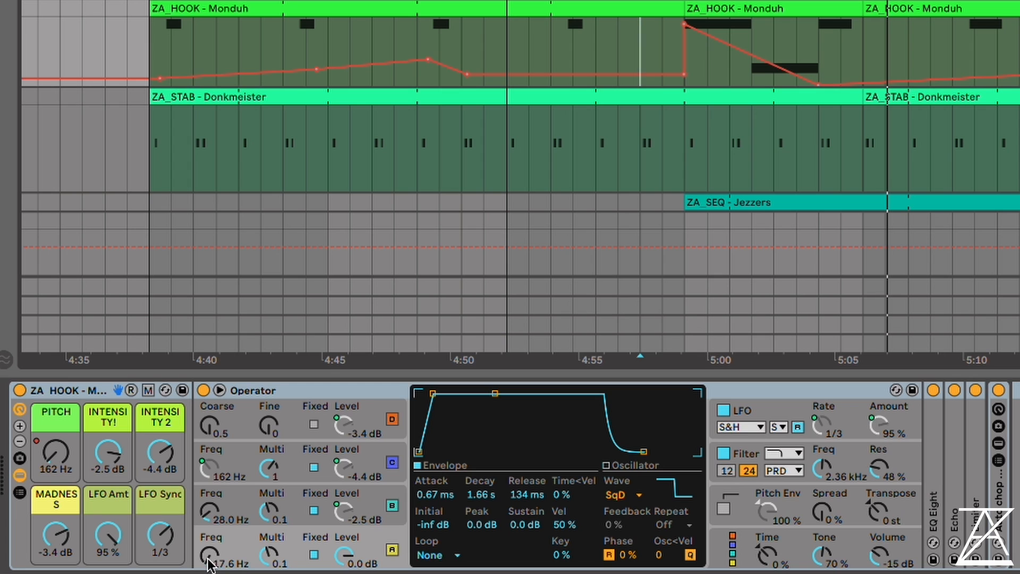
left_click_drag(821, 32, 690, 38)
key("super+l")
key("space")
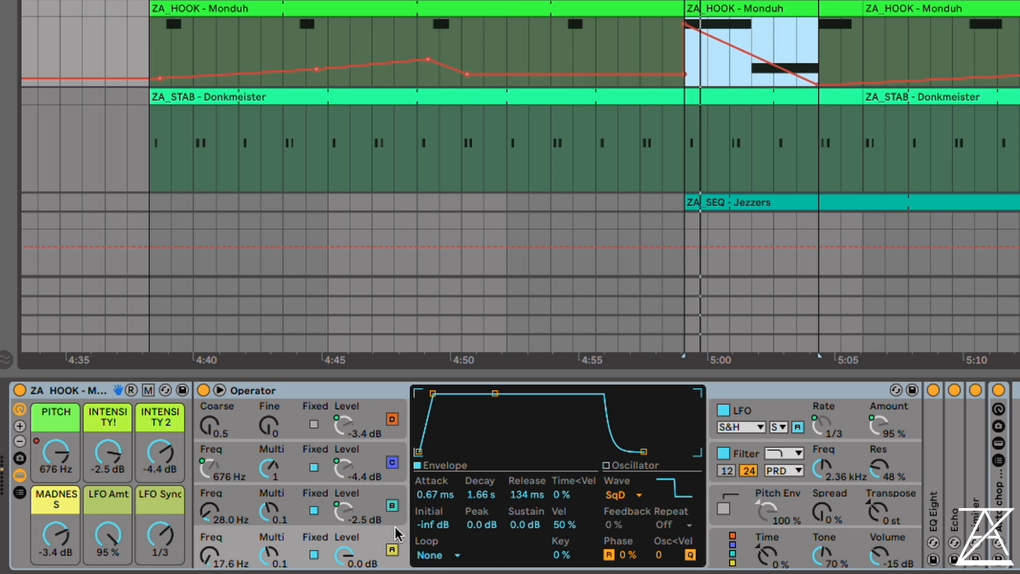
scroll(712, 200, "up", 5)
scroll(521, 139, "up", 1)
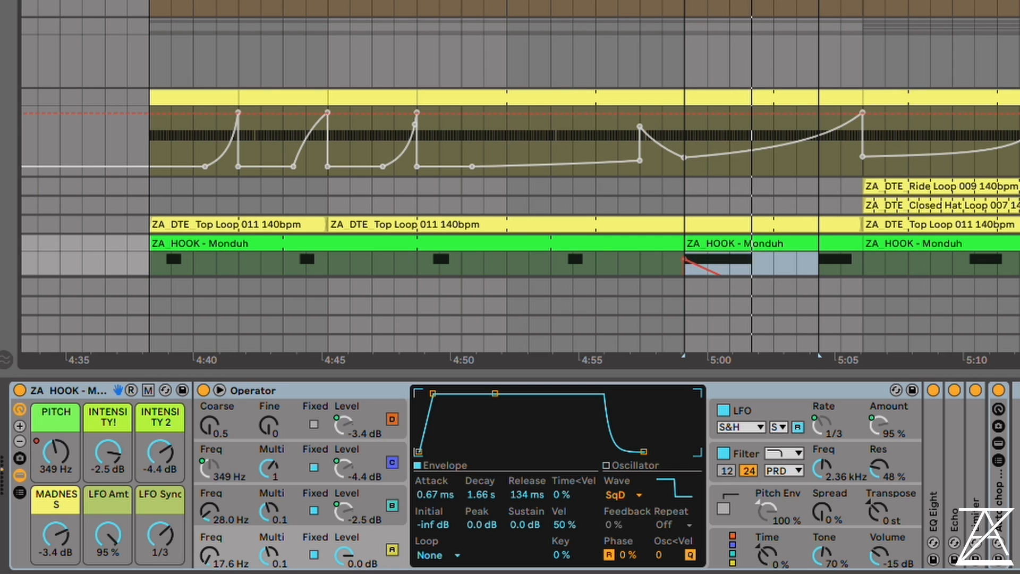
Switch off oscillators B, C and D in the Monduh Operator to isolate oscillator A, and examine each oscillator's settings
left_click(392, 505)
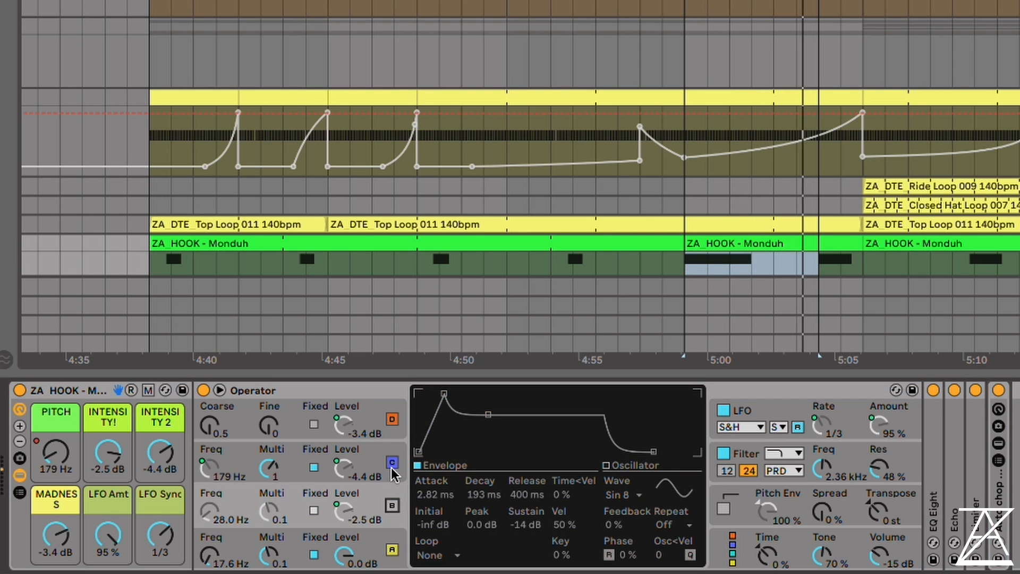
left_click(392, 462)
left_click(393, 420)
scroll(419, 85, "down", 6)
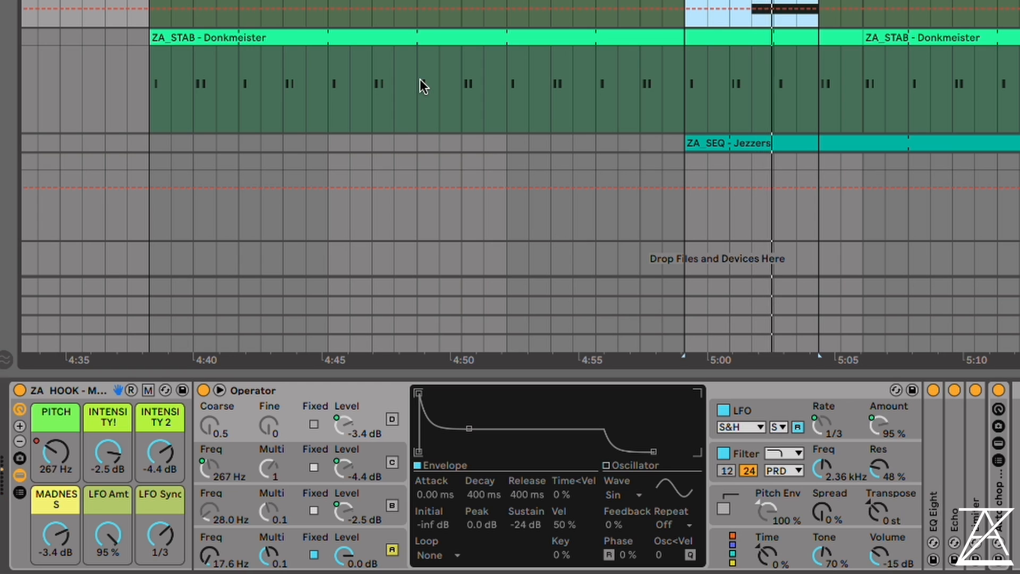
left_click(305, 553)
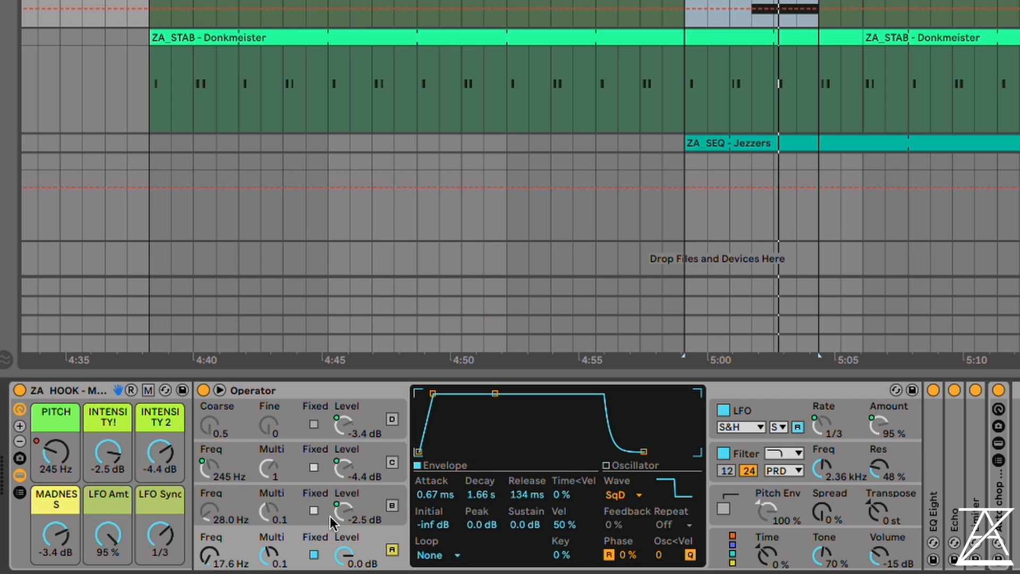
left_click(275, 504)
left_click(295, 465)
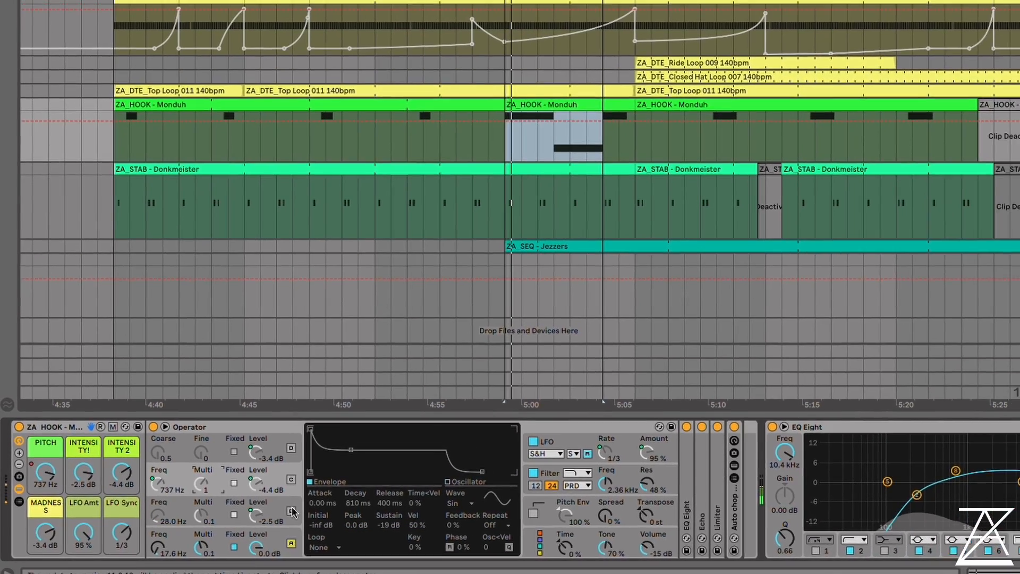
Switch oscillators B, C and D of the Monduh Operator back on one by one during loop playback
left_click(292, 510)
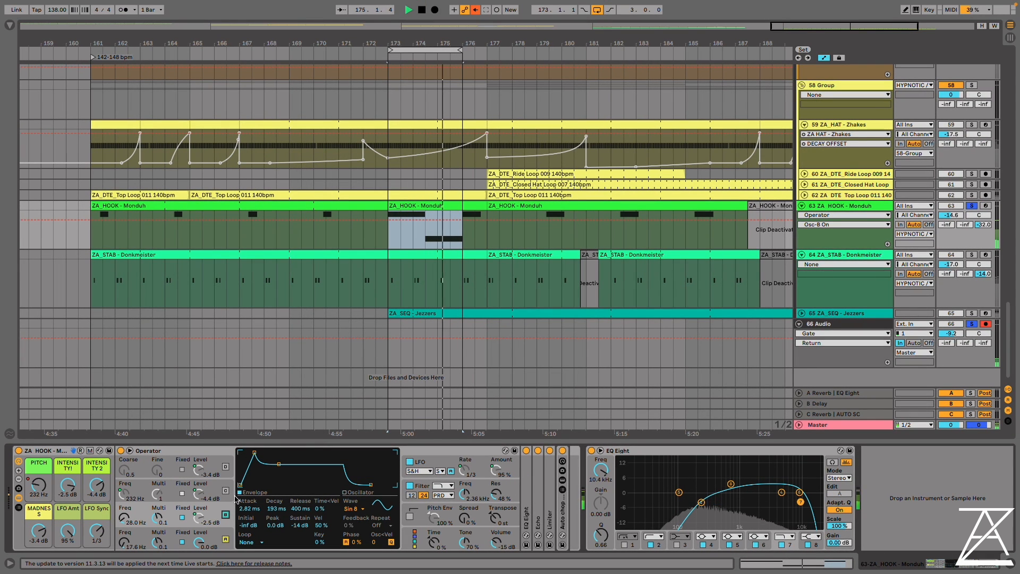
left_click(226, 491)
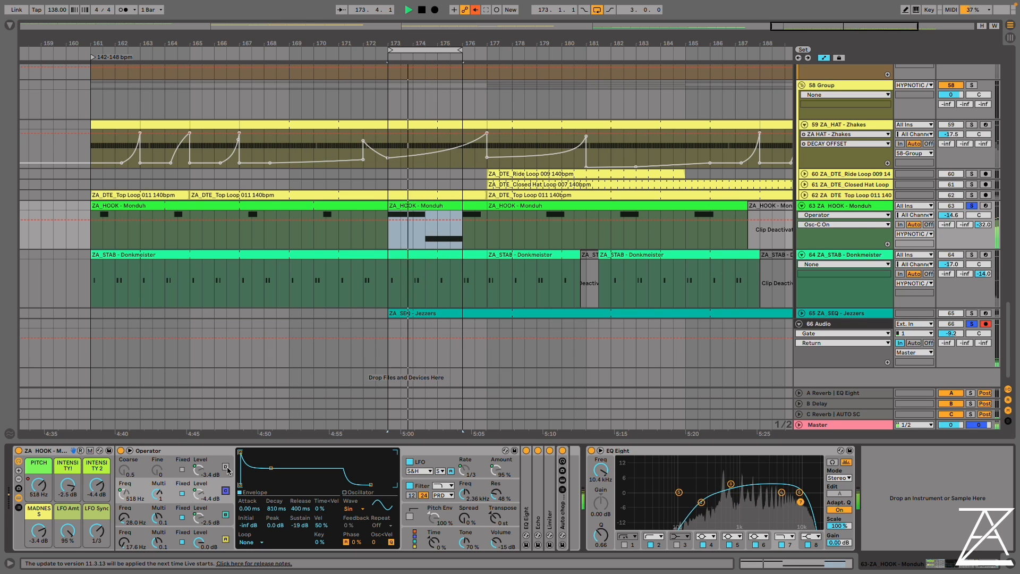
left_click(226, 467)
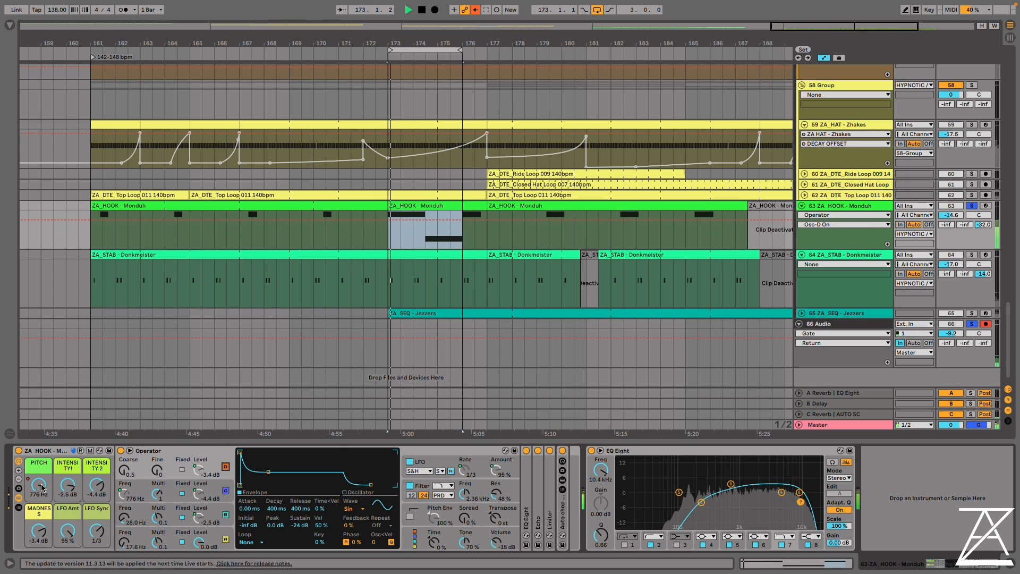
Set the Monduh macros PITCH to 147 Hz, INTENSITY! to -15 dB, INTENSITY 2 to -14 dB and MADNESS to -12 dB
left_click_drag(39, 485, 38, 524)
key("space")
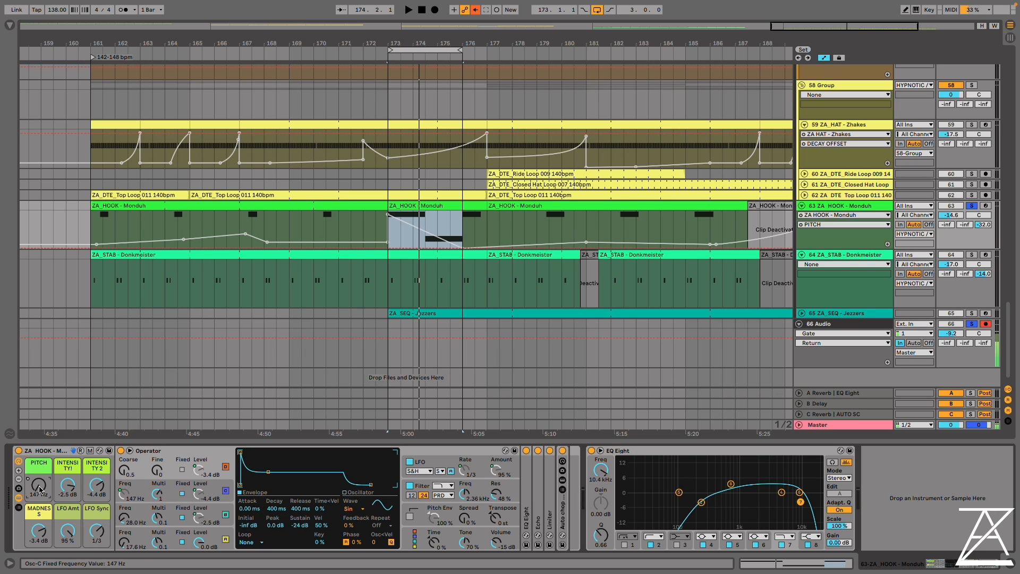
left_click(70, 481)
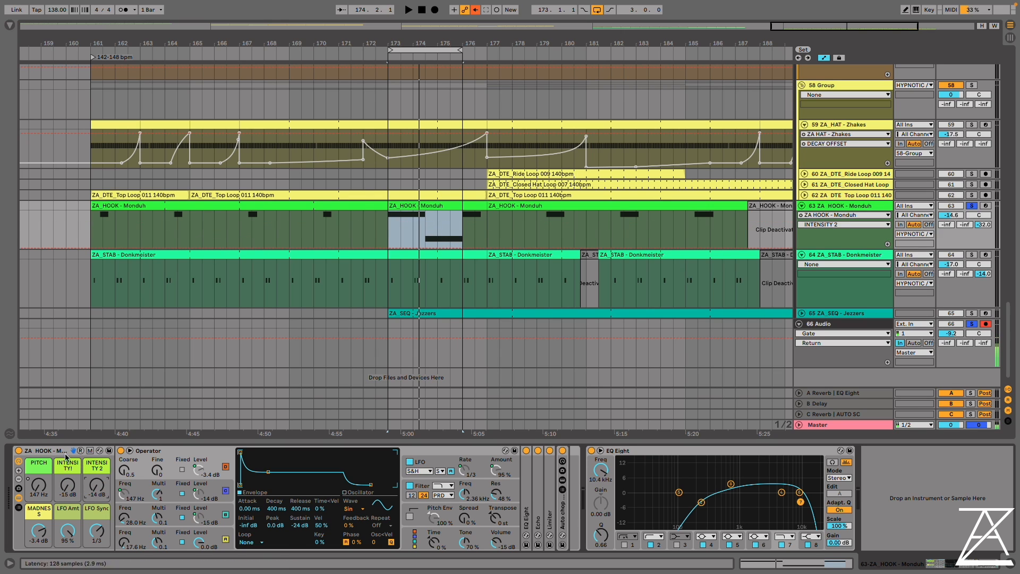
double_click(45, 531)
left_click(72, 481)
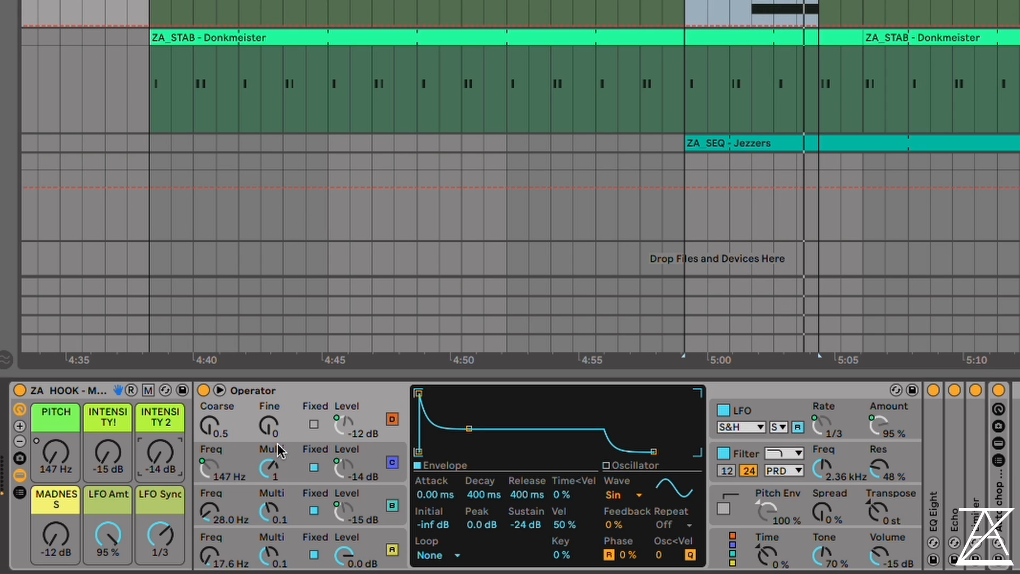
Raise the Monduh macros INTENSITY!, INTENSITY 2 and MADNESS to 0.0 dB while the loop plays
left_click_drag(107, 452, 107, 433)
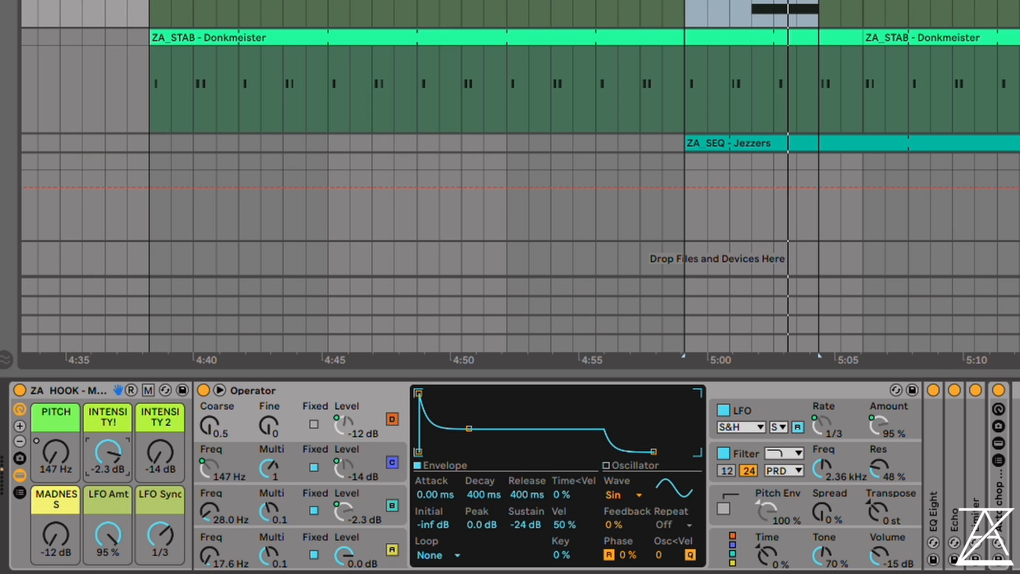
left_click_drag(160, 457, 128, 466)
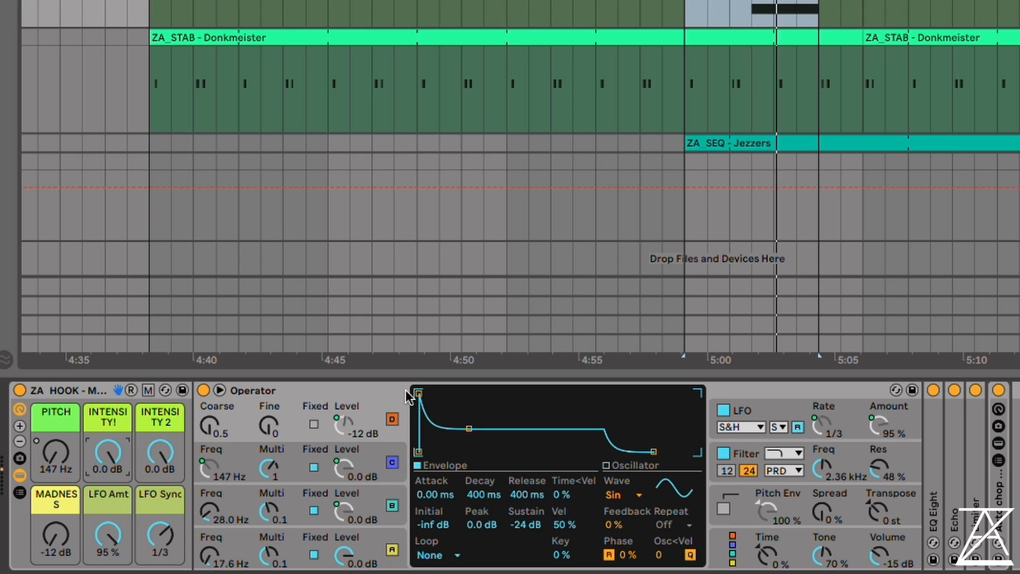
left_click_drag(64, 547, 64, 511)
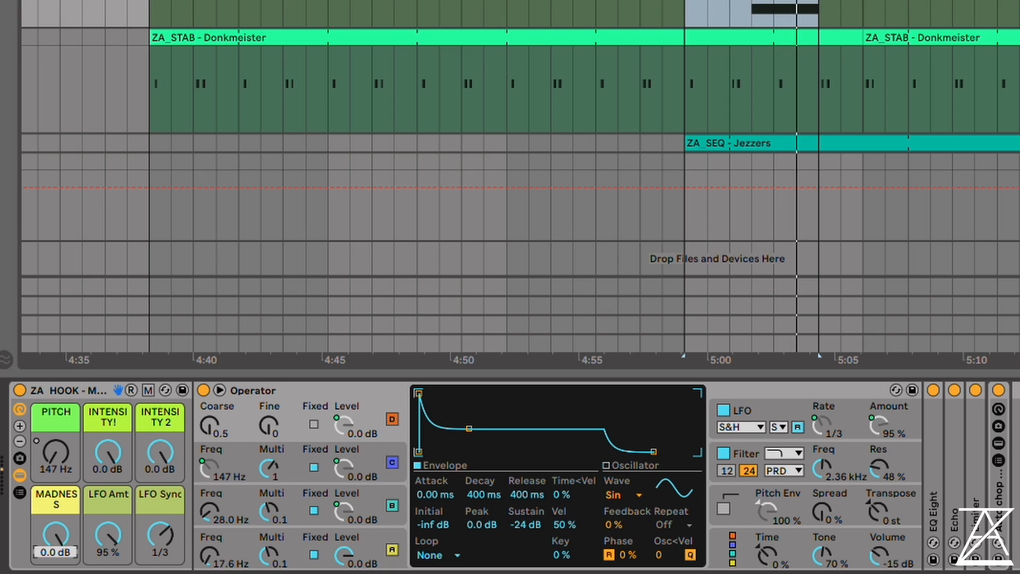
Set the Monduh macros PITCH to 151 Hz, INTENSITY! to -2.3 dB, INTENSITY 2 to -6.9 dB and MADNESS to -10 dB
left_click_drag(110, 451, 110, 477)
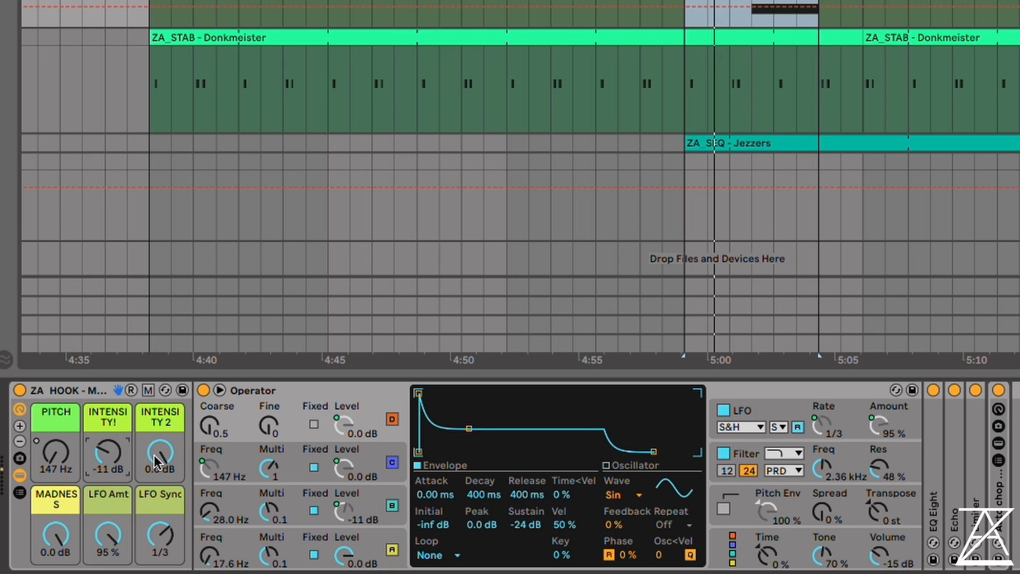
left_click_drag(160, 452, 160, 479)
left_click(126, 444)
left_click_drag(125, 446, 125, 442)
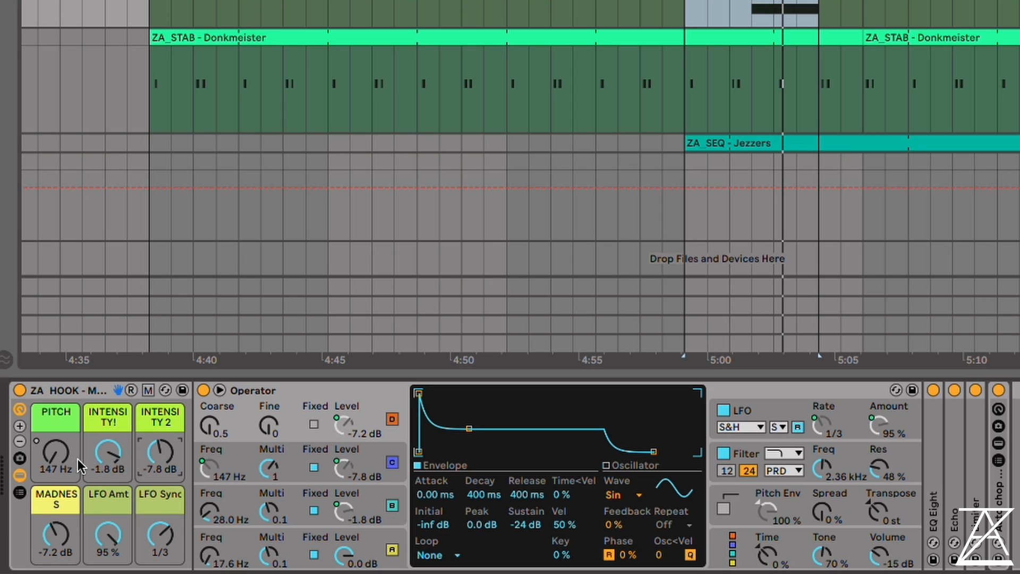
left_click_drag(108, 452, 108, 486)
left_click(56, 452)
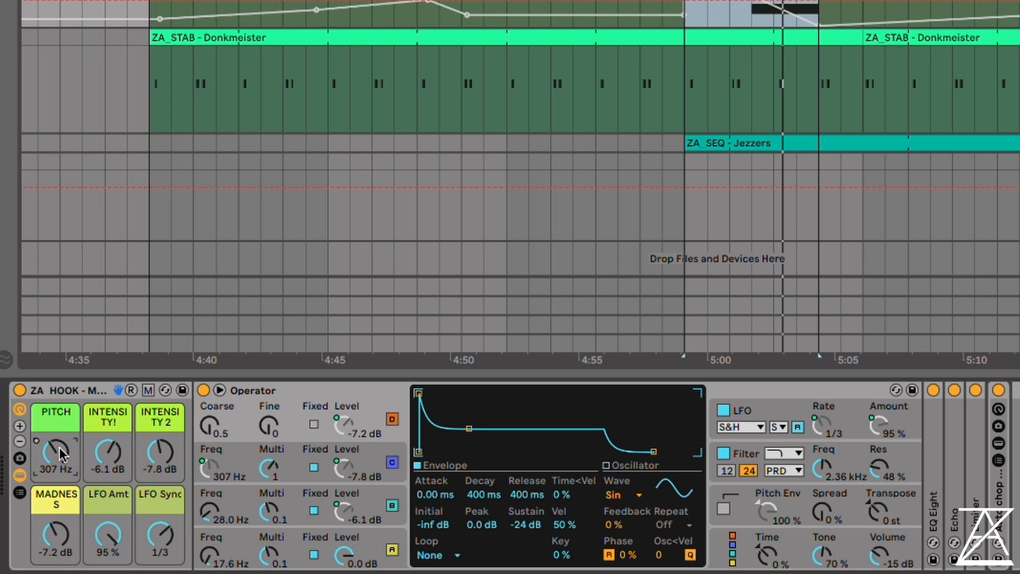
left_click(131, 391)
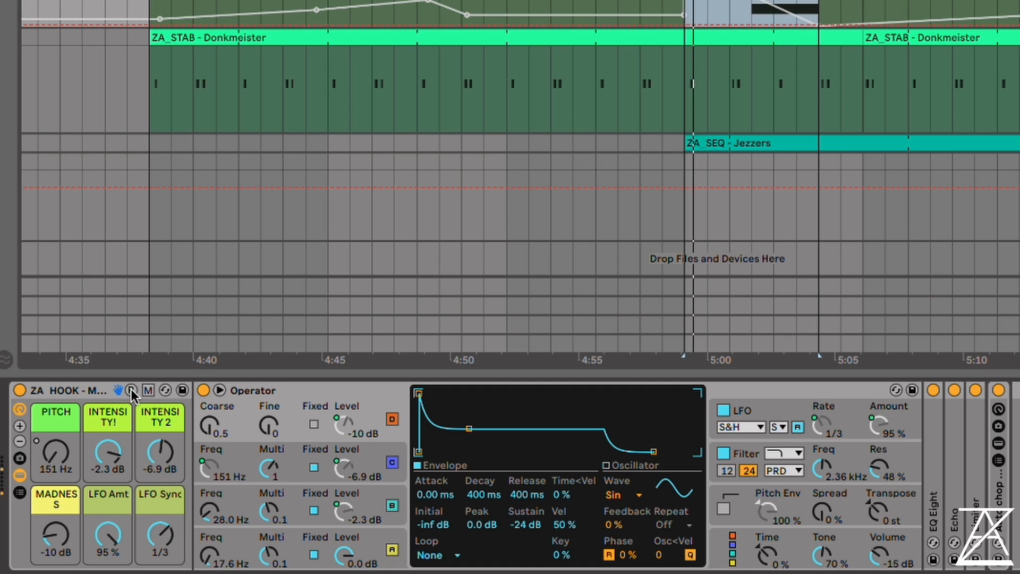
Examine another track's LOW CUT effect rack during playback and return to the Monduh hook rack
scroll(521, 159, "up", 5)
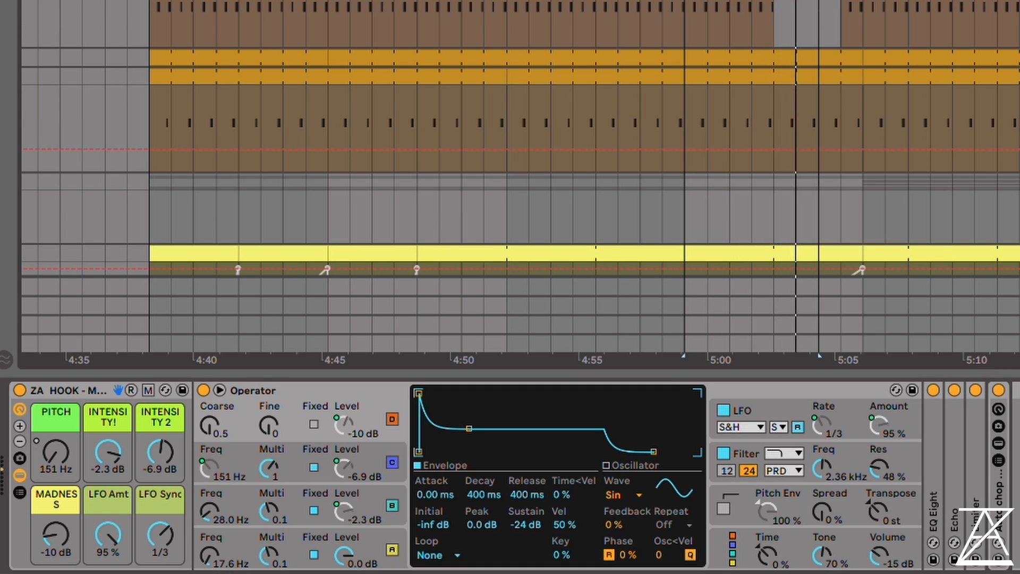
scroll(521, 159, "down", 1)
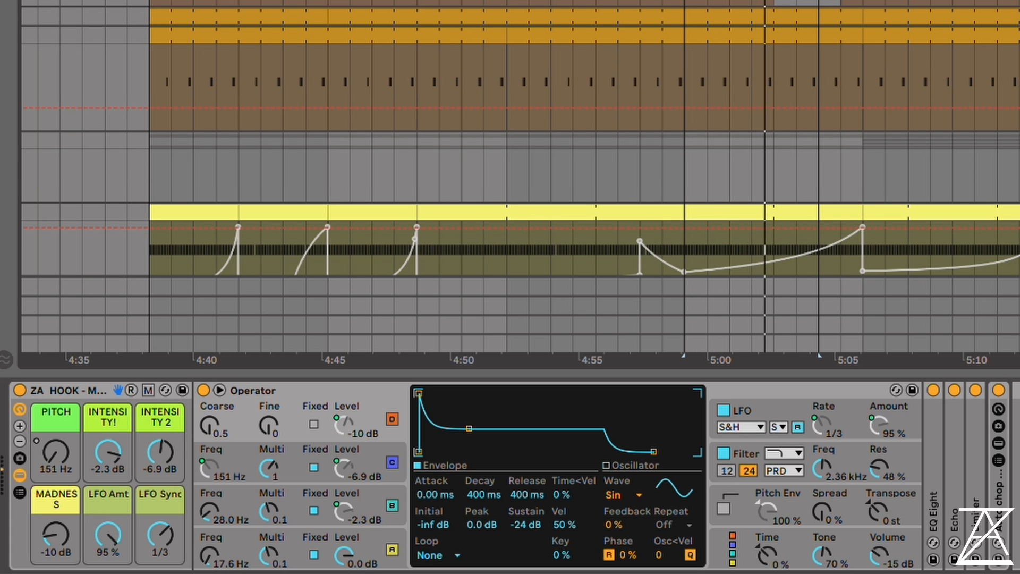
key("Up")
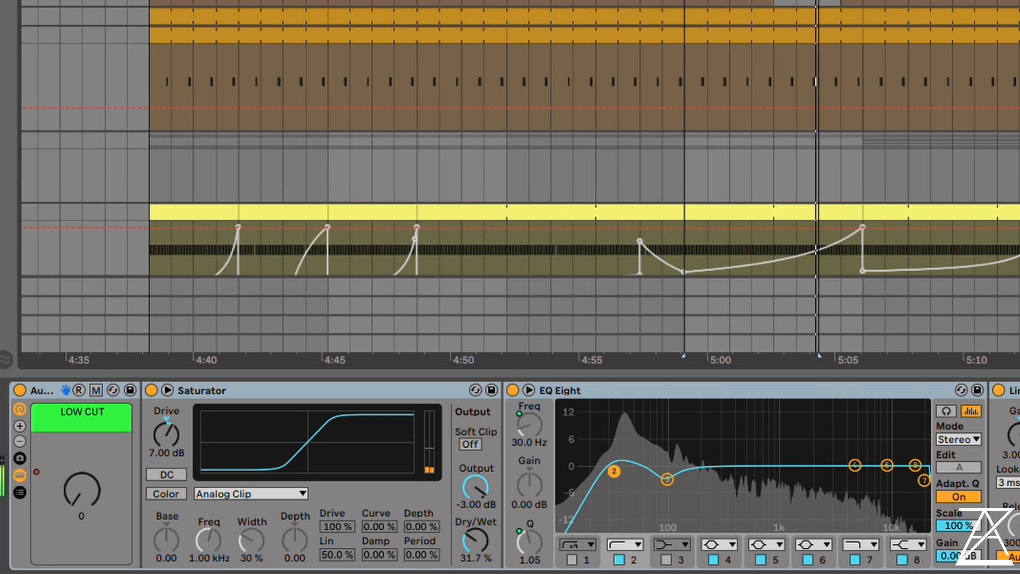
scroll(244, 337, "down", 8)
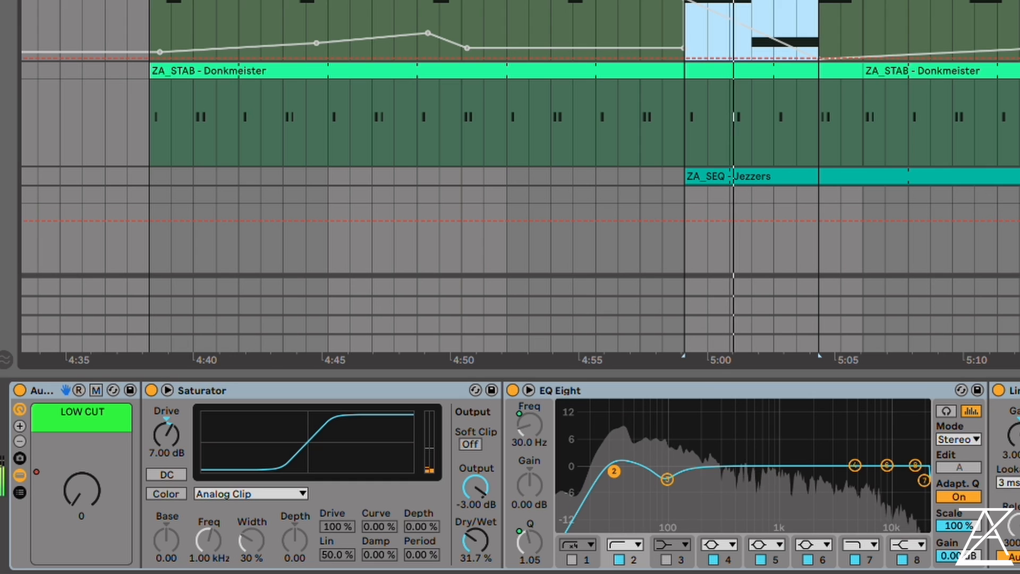
left_click(1017, 27)
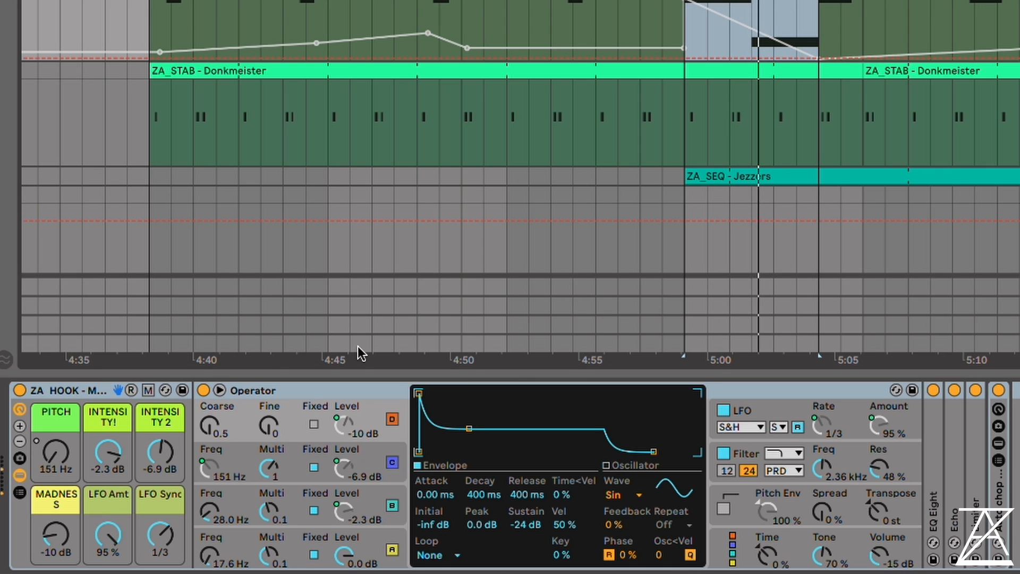
Randomize the Monduh rack's macros six times during loop playback to audition different variations
left_click(131, 390)
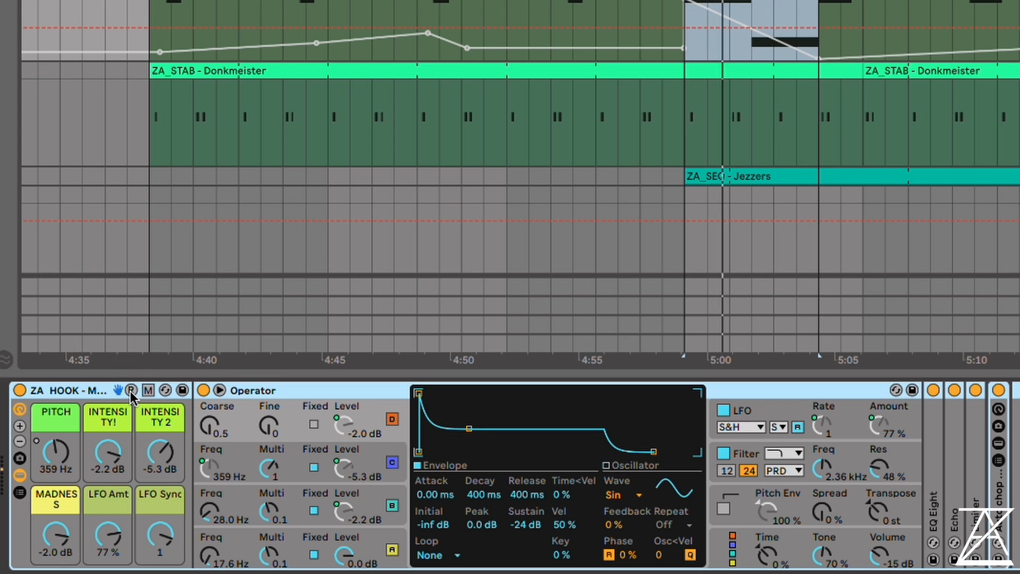
left_click(131, 390)
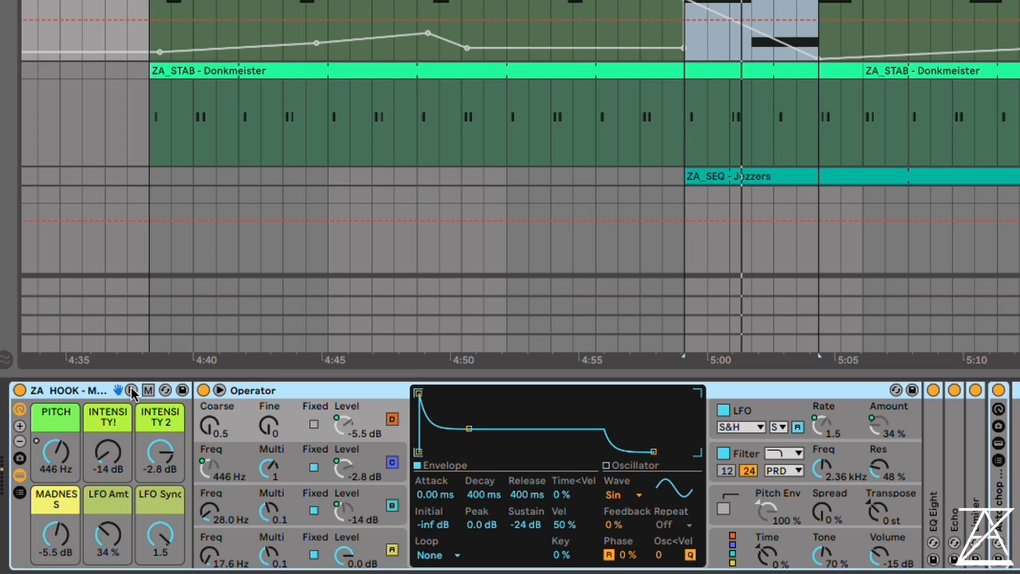
left_click(131, 390)
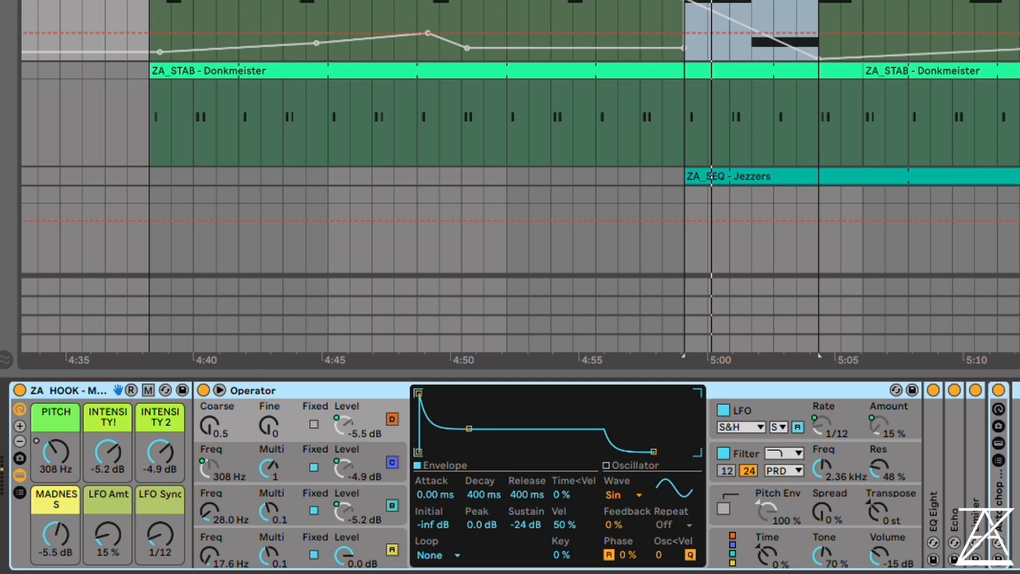
left_click(131, 391)
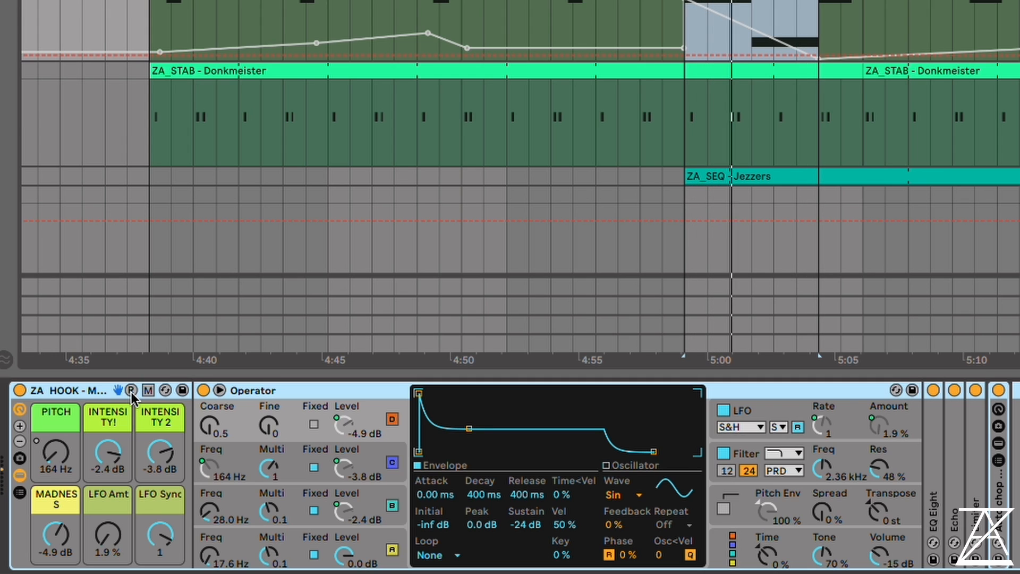
left_click(131, 391)
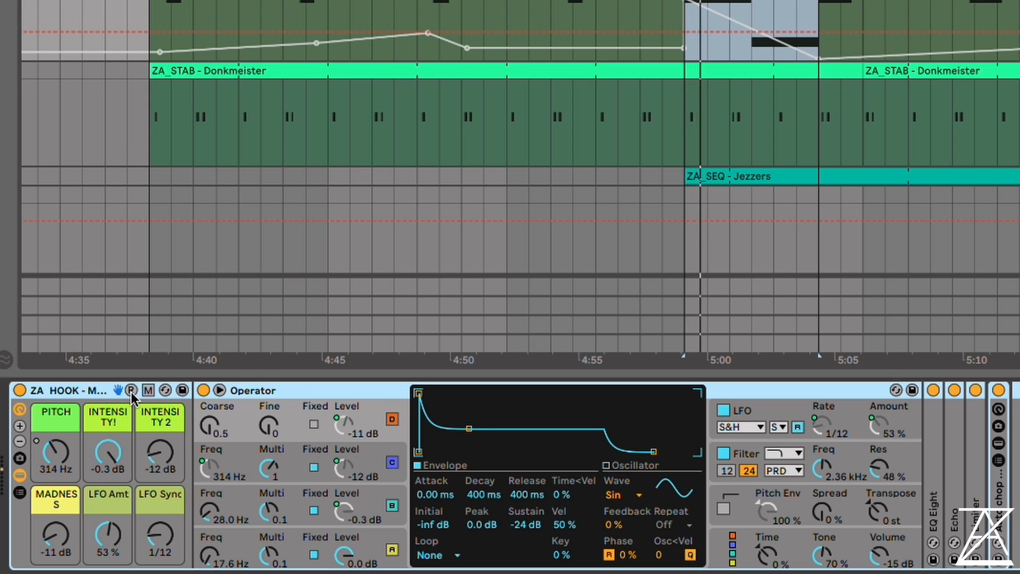
left_click(131, 391)
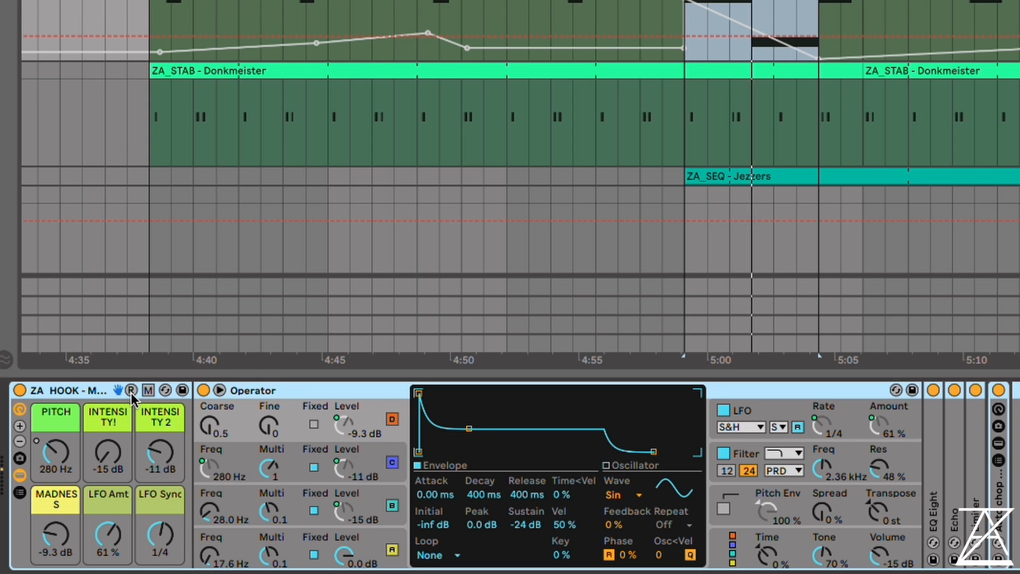
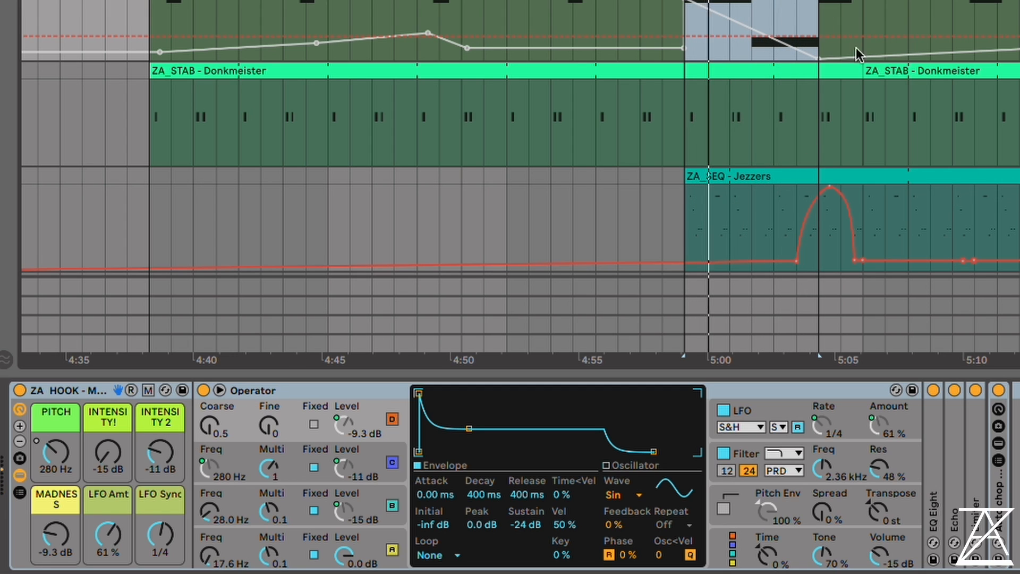
Set the Monduh rack's INTENSITY! macro to -5.7 dB, LFO Amt to 100 % and LFO Sync to 1/16 during loop playback
left_click_drag(108, 452, 109, 366)
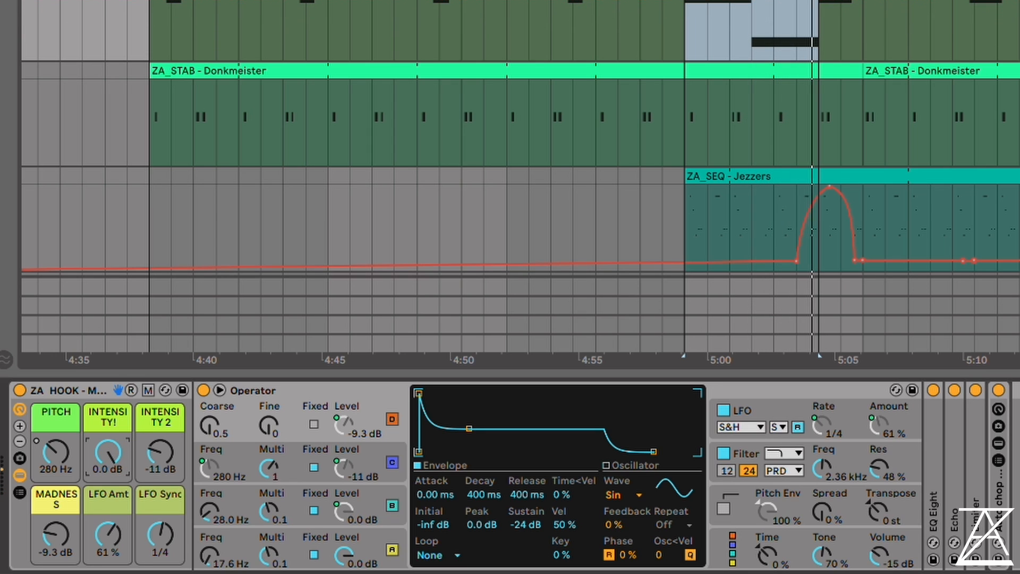
left_click_drag(109, 452, 106, 465)
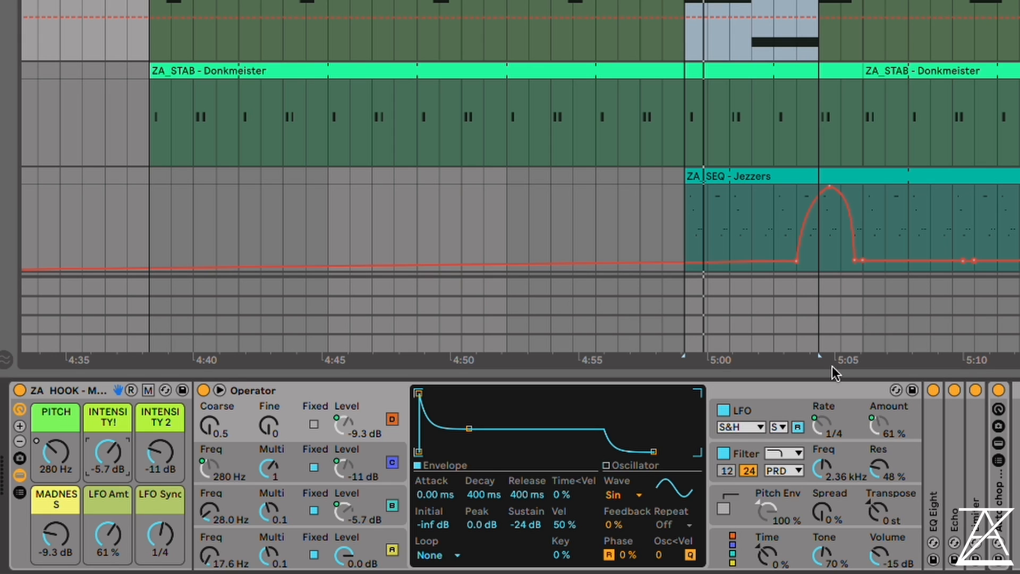
left_click(767, 409)
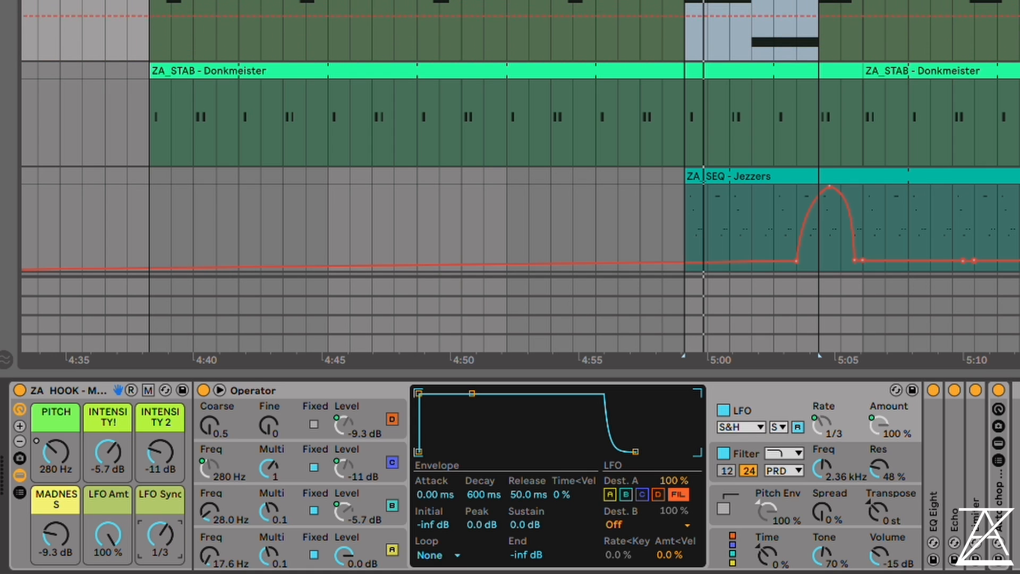
left_click(108, 549)
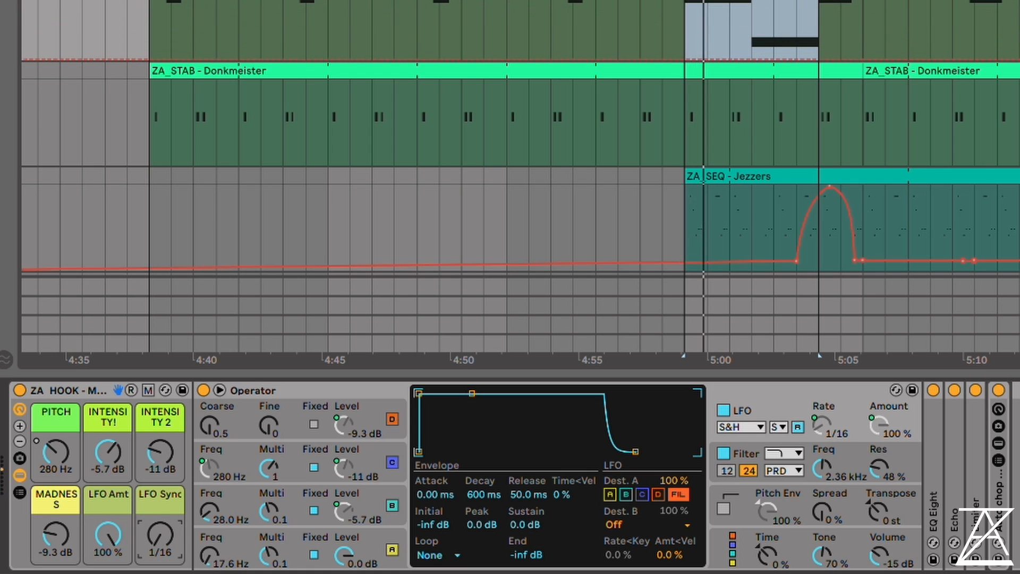
Raise the Monduh macros INTENSITY! to -1.4 dB, INTENSITY 2 to 0.0 dB and MADNESS to -1.3 dB
left_click_drag(110, 454, 159, 414)
left_click_drag(49, 541, 49, 515)
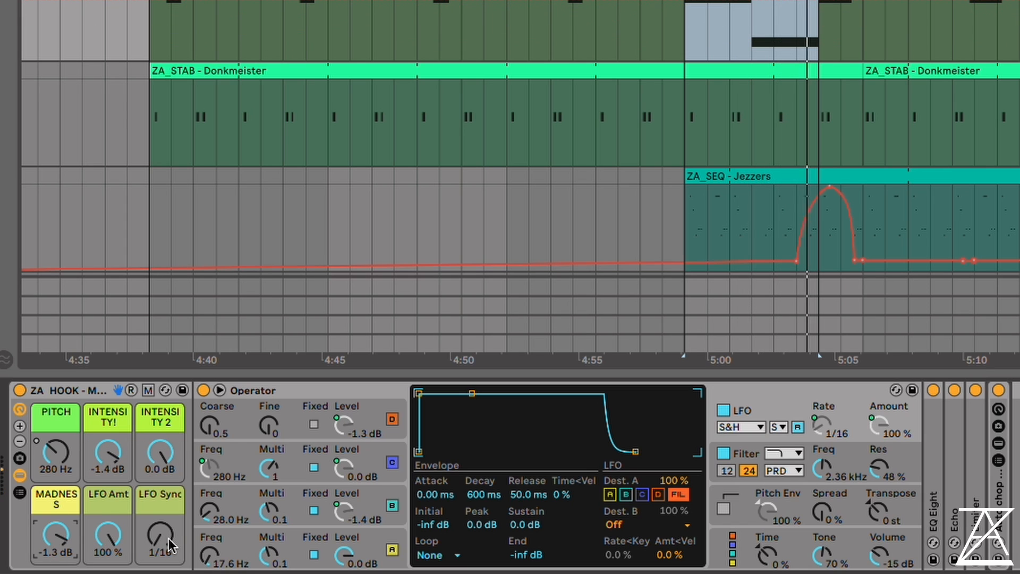
Drop Monduh's LFO Amt to 0.0 % and raise LFO Sync to 1.5, then set LFO Amt to 100 % and LFO Sync to 1/4
left_click_drag(113, 534, 125, 561)
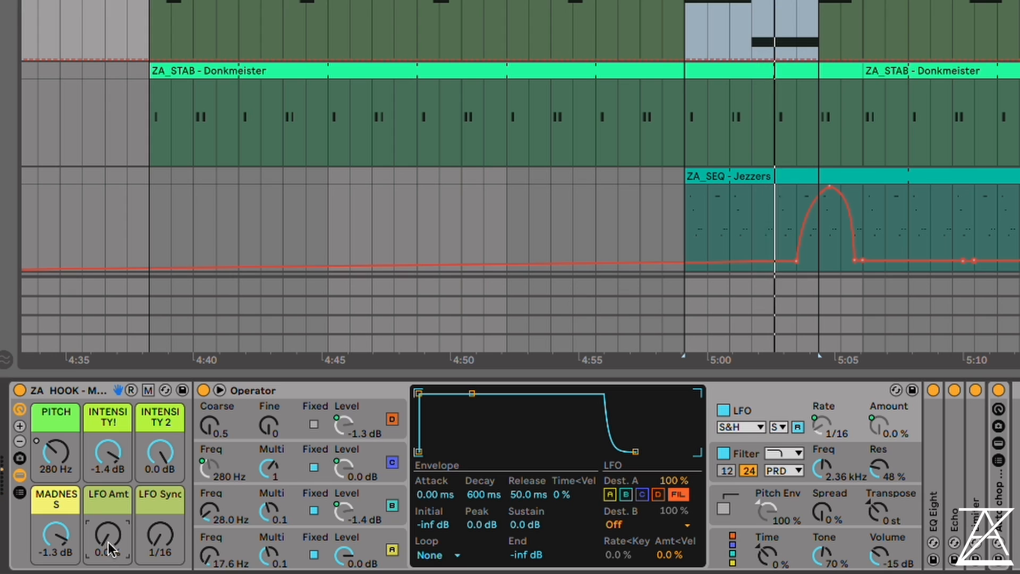
left_click_drag(107, 542, 154, 499)
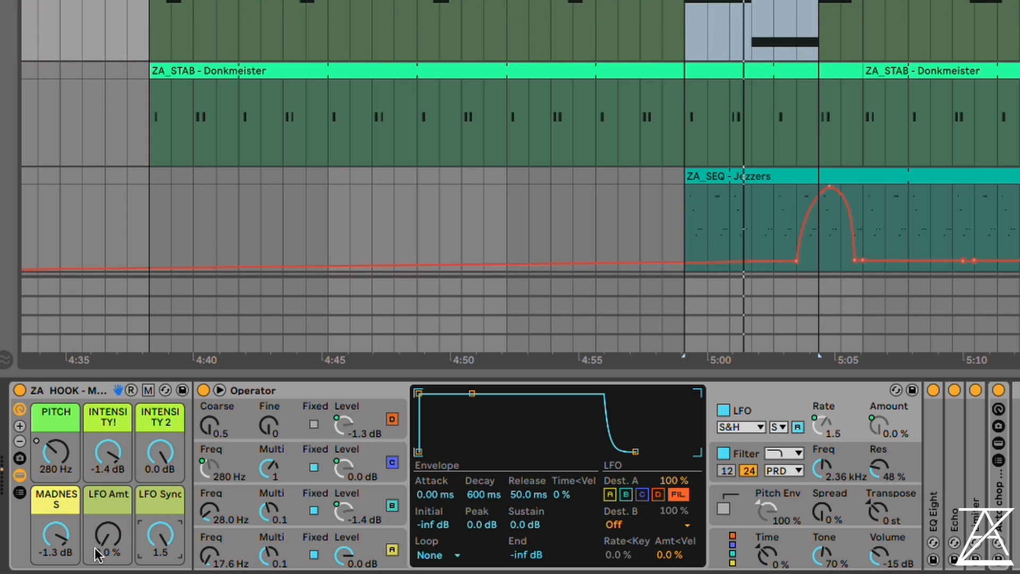
left_click_drag(103, 550, 103, 507)
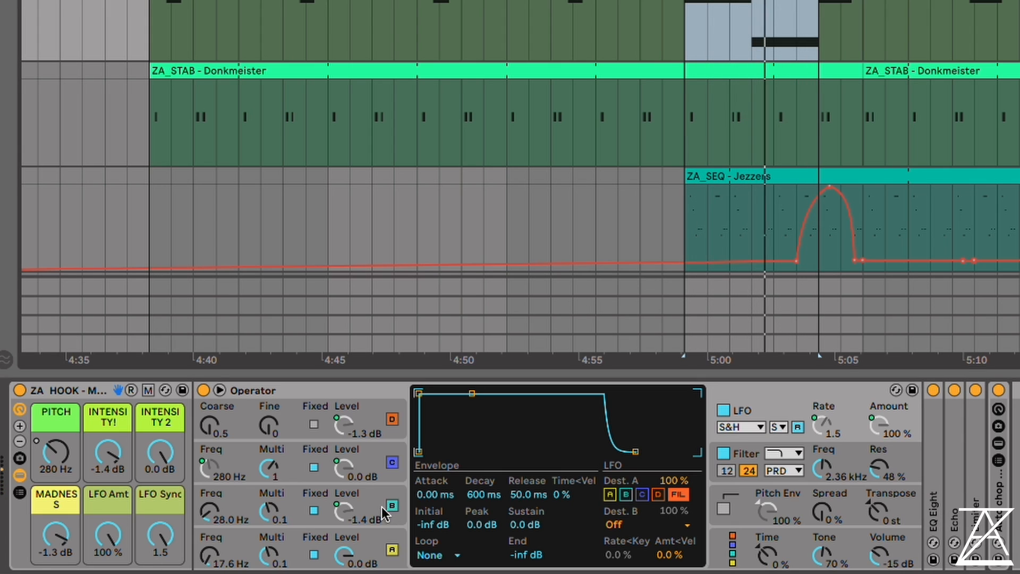
left_click_drag(161, 535, 161, 567)
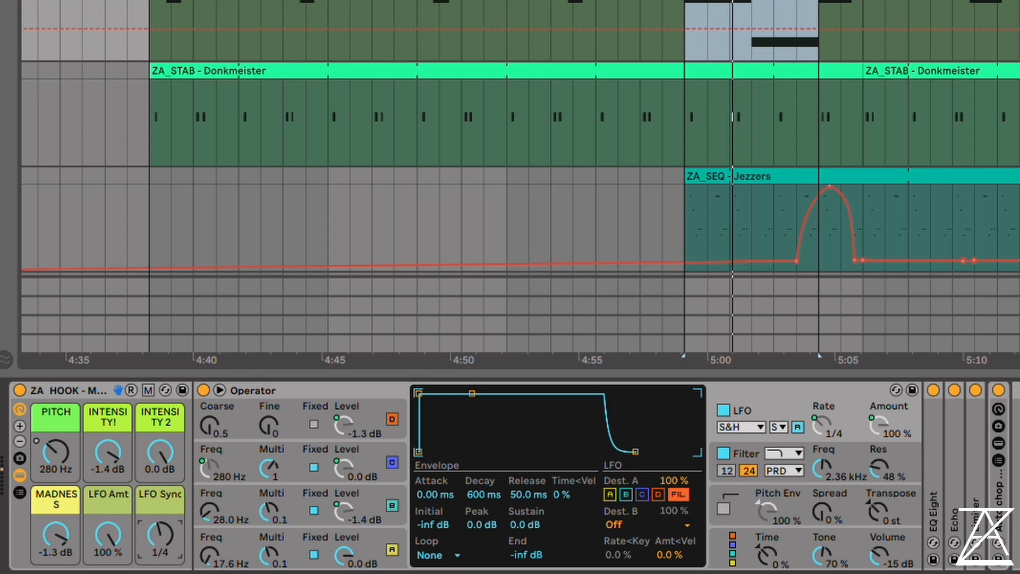
Lower the Monduh MADNESS macro to -8.8 dB and set its PITCH macro to 519 Hz
left_click_drag(56, 533, 57, 552)
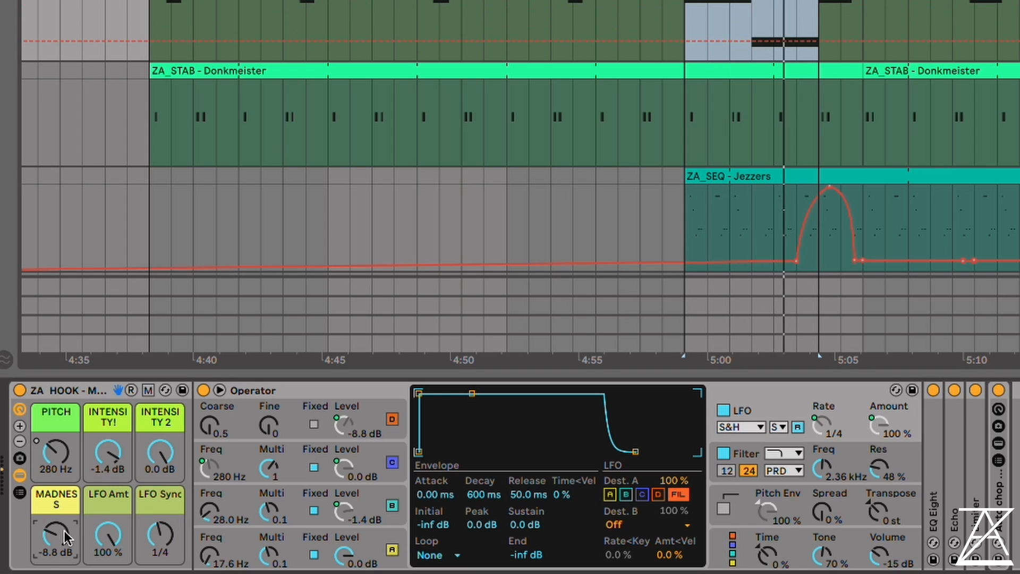
left_click(53, 462)
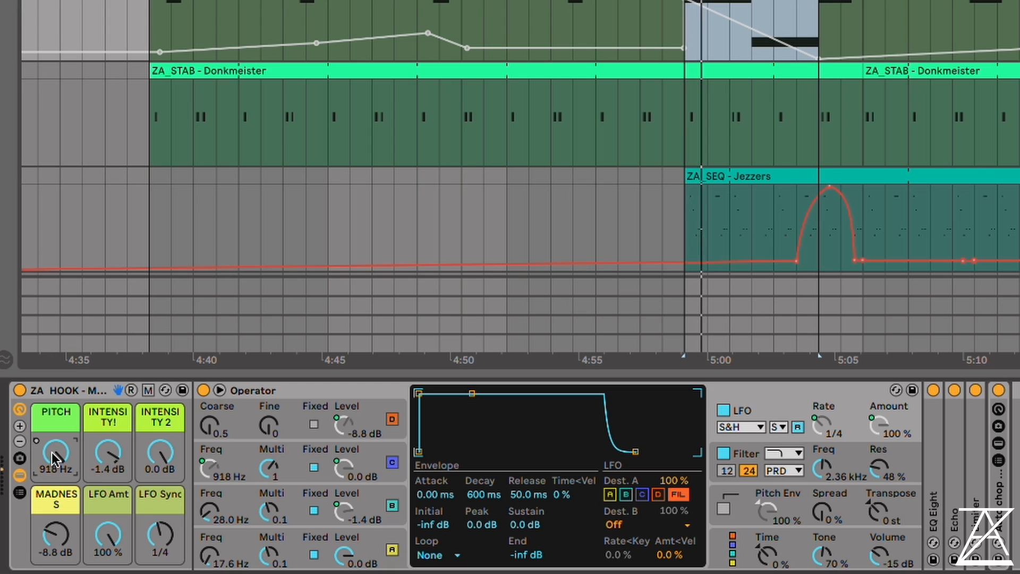
mouse_move(53, 451)
left_mouse_down()
mouse_move(53, 475)
mouse_move(46, 449)
left_mouse_up()
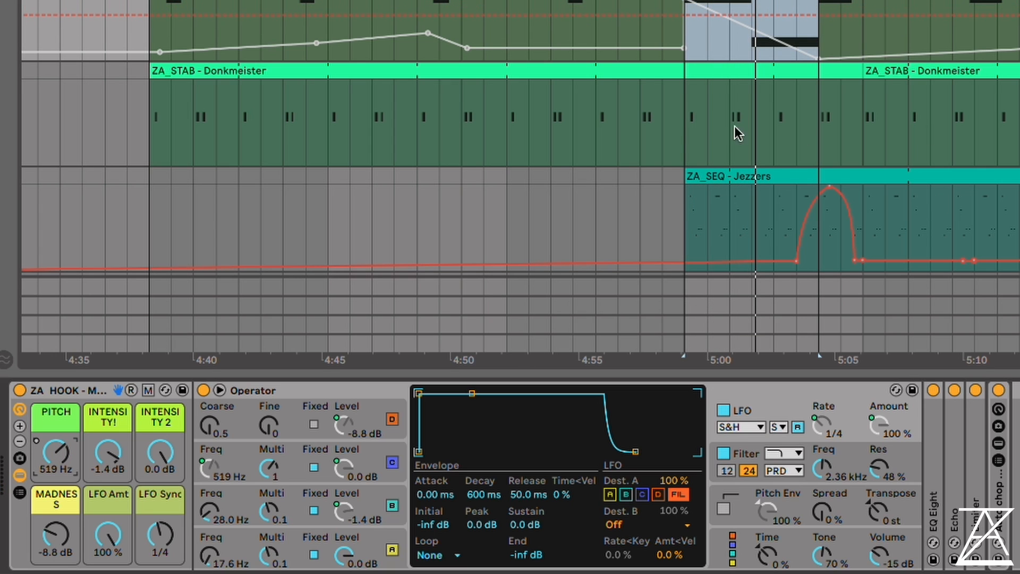
Open the Donkmeister stab rack and examine the envelopes of Operator's oscillators A and B
left_click(685, 130)
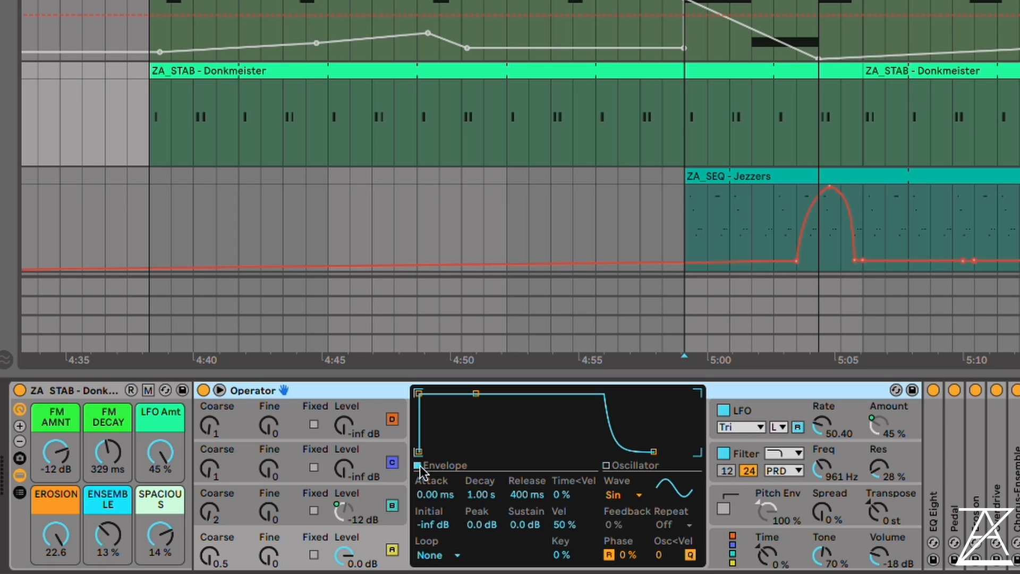
left_click(274, 562)
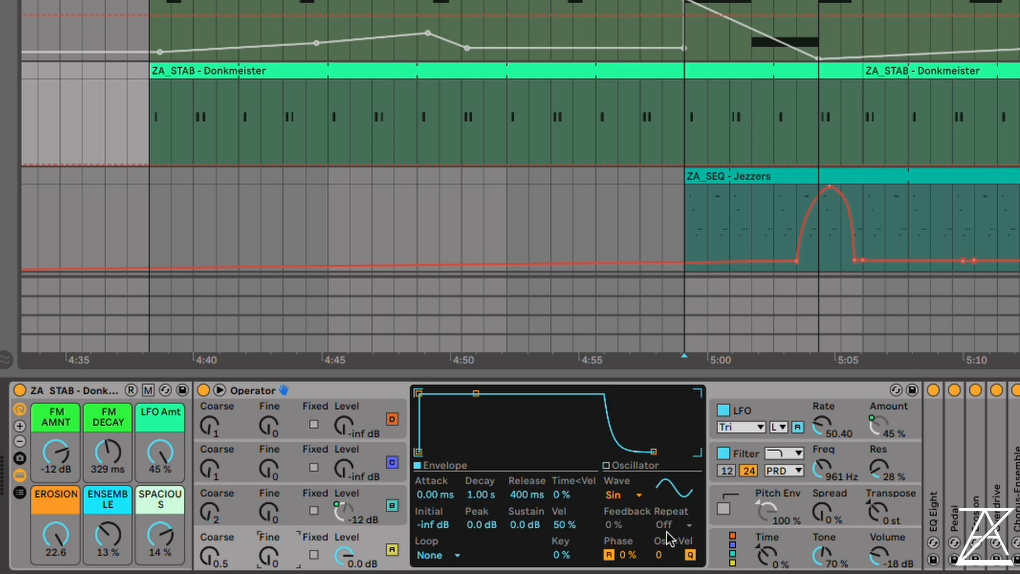
left_click(289, 504)
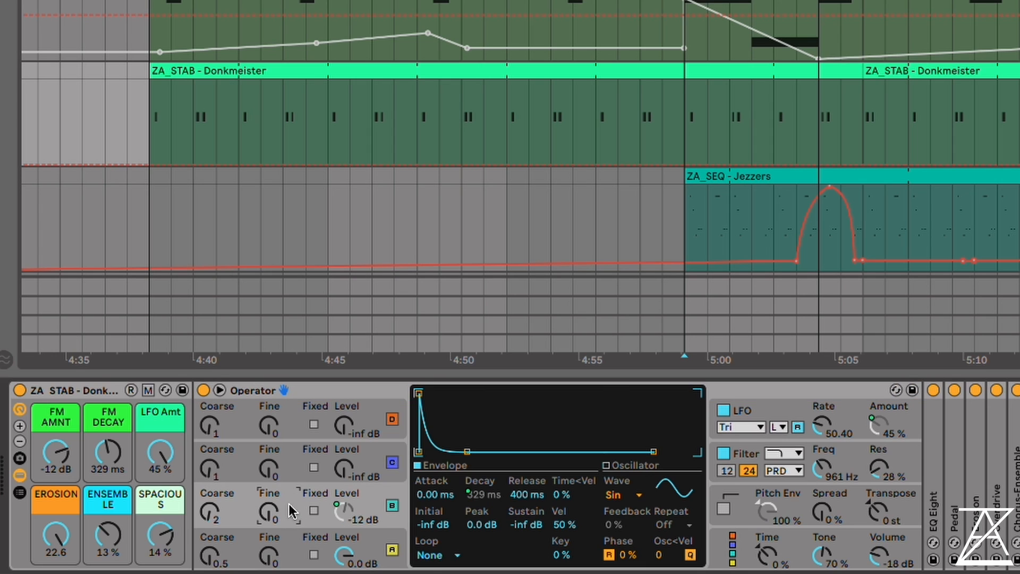
left_click(291, 542)
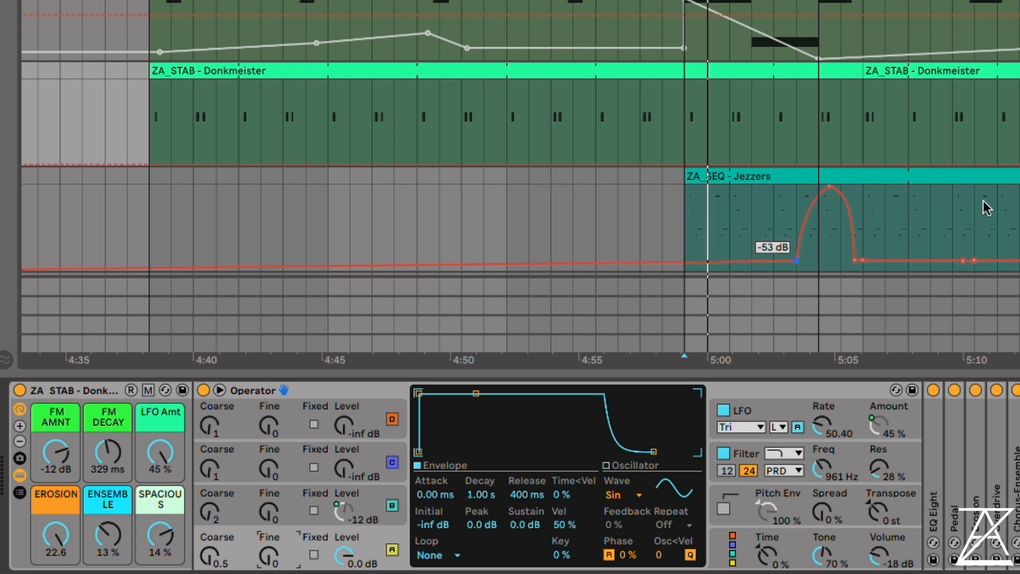
Set the Donkmeister macros FM AMNT to -6.9 dB, FM DECAY to 1.06 s, ENSEMBLE to 38 % and SPACIOUS to 19 %
left_click_drag(45, 460, 45, 449)
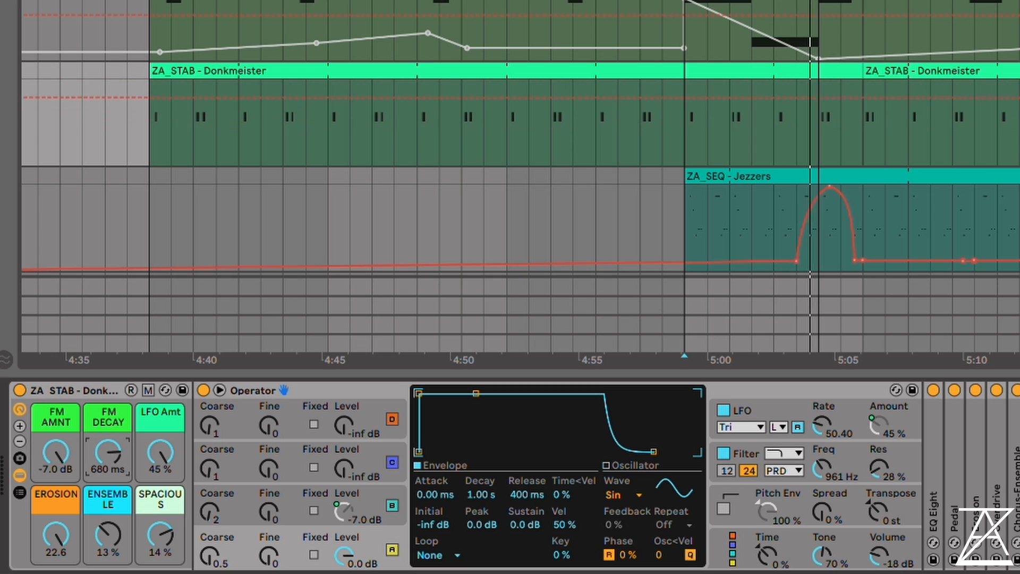
left_click_drag(97, 448, 96, 422)
scroll(521, 139, "up", 10)
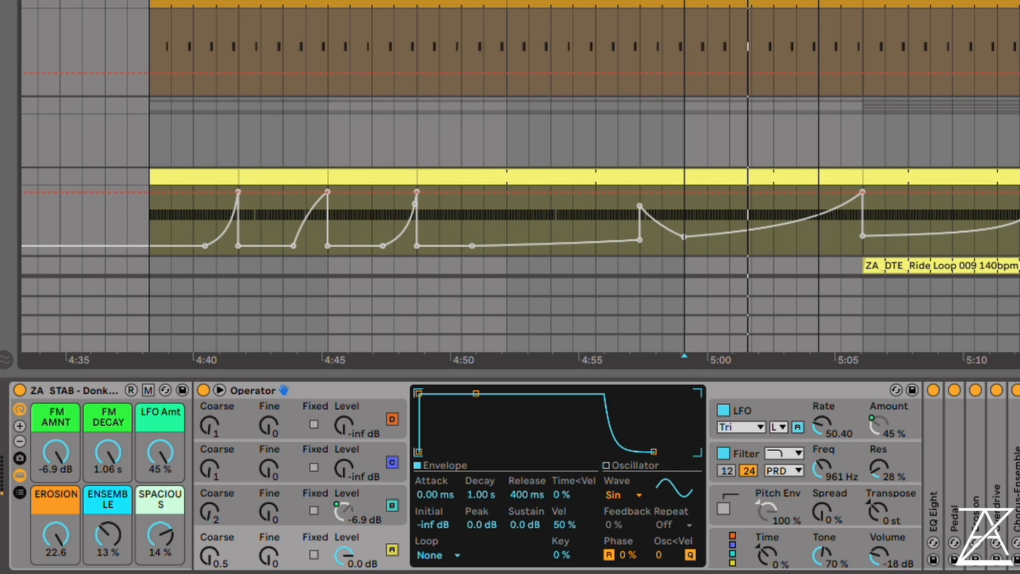
scroll(521, 139, "down", 10)
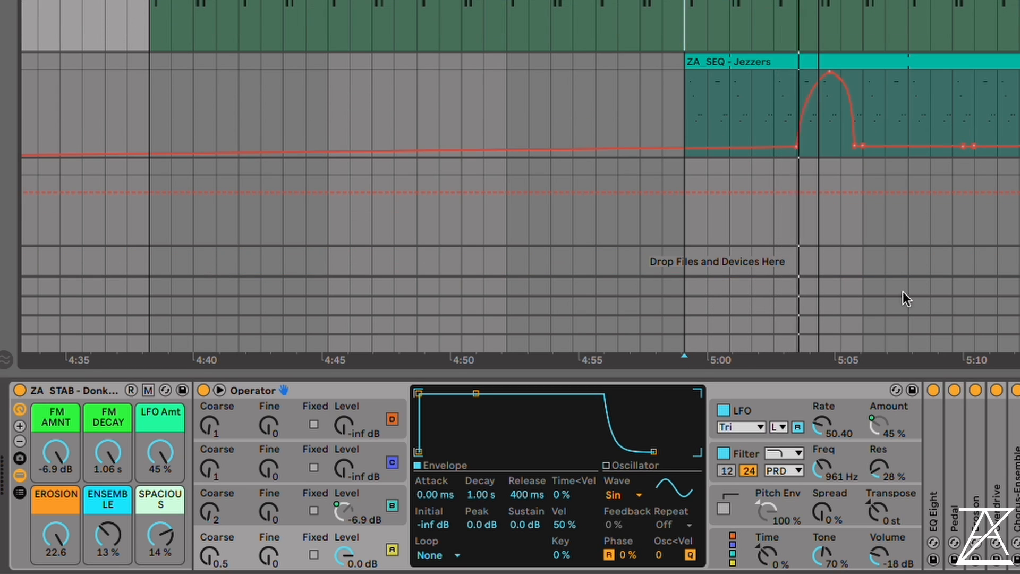
left_click_drag(108, 534, 157, 531)
left_click(159, 455)
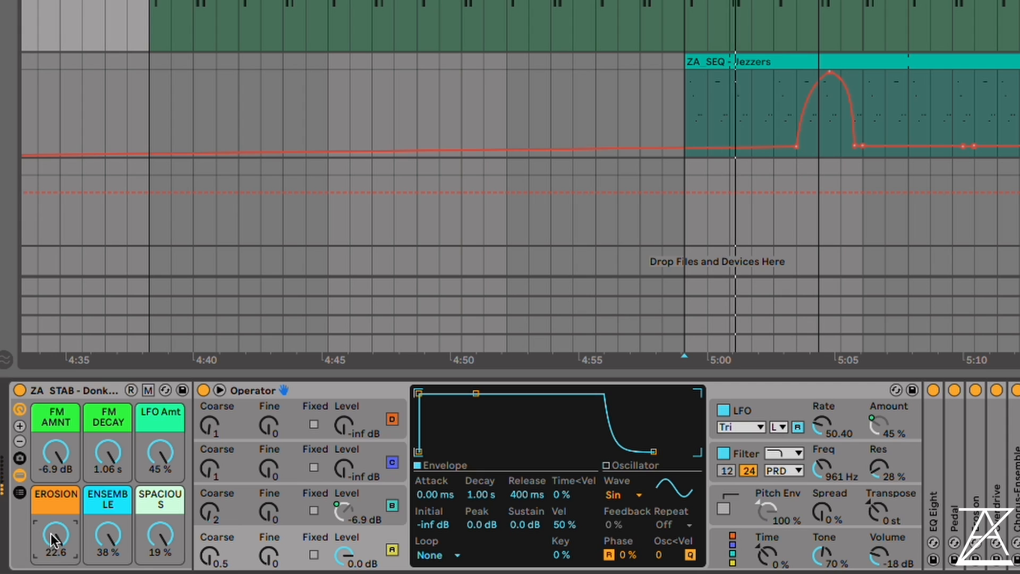
Turn the Donkmeister effect macros EROSION, ENSEMBLE and SPACIOUS down to zero to hear the dry stab
left_click_drag(50, 533, 50, 572)
left_click_drag(110, 535, 111, 557)
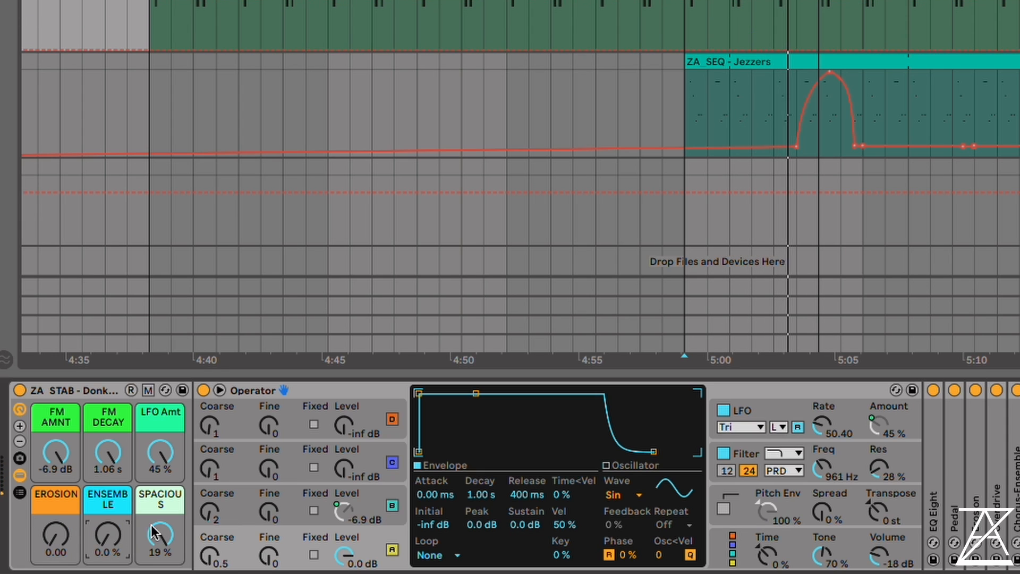
left_click(161, 532)
key("space")
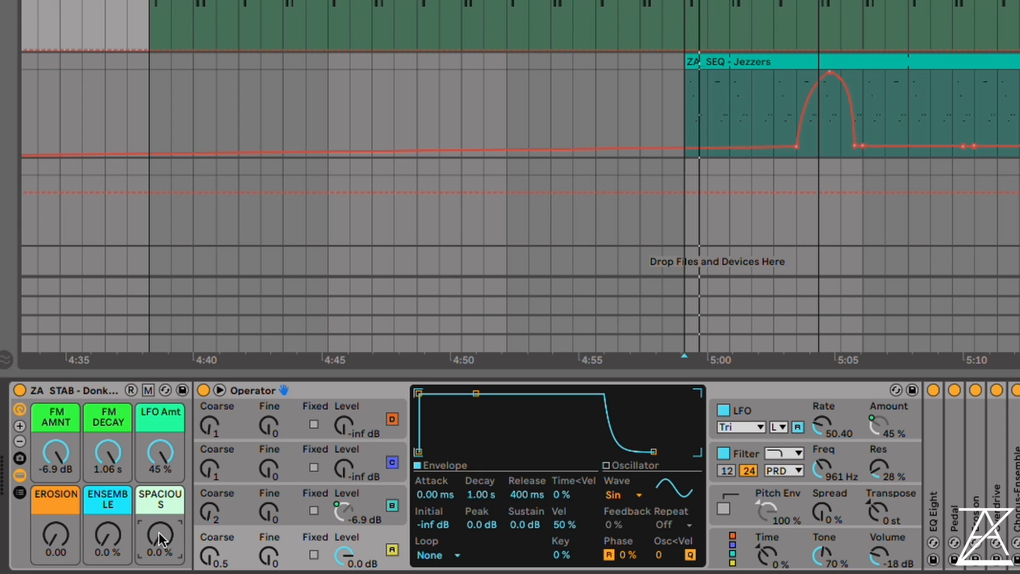
Bring the Donkmeister macros back up, with SPACIOUS at 19 %, EROSION at 19.8 and ENSEMBLE at 38 %
left_click_drag(158, 532, 158, 478)
left_click(108, 533)
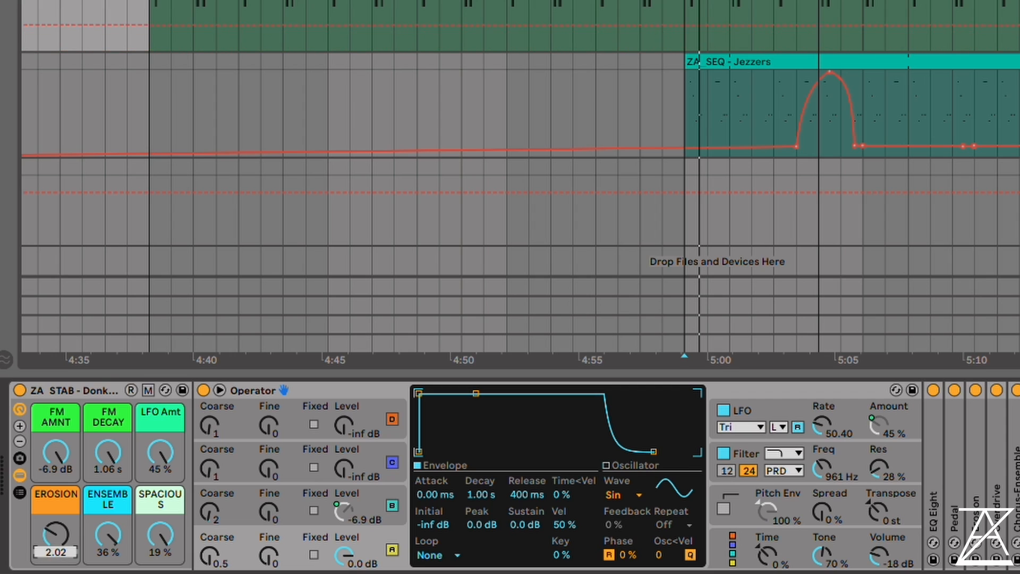
key("space")
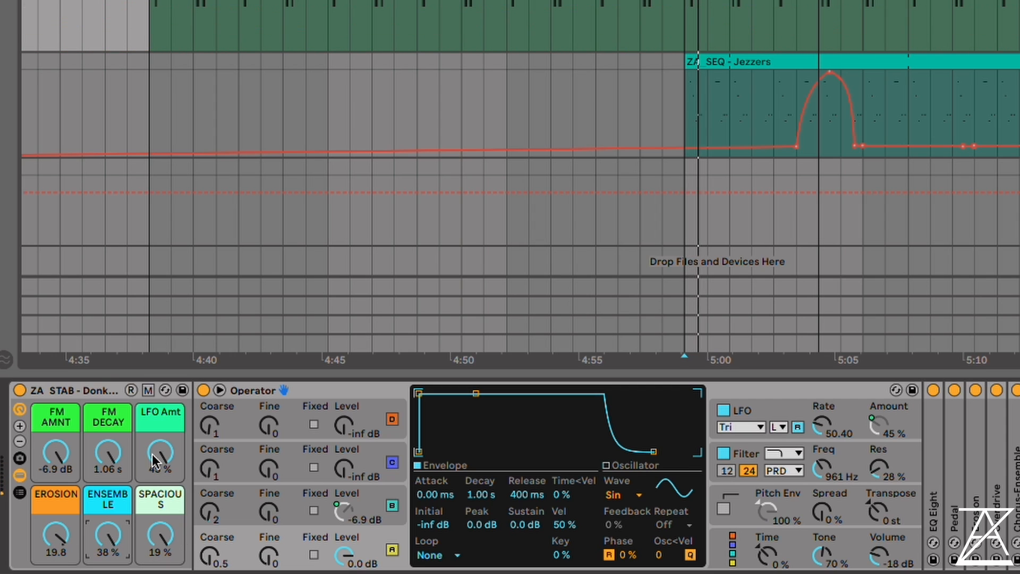
Show the Donkmeister Operator's LFO settings and set the FM DECAY macro to 431 ms and FM AMNT to -15 dB
left_click(791, 403)
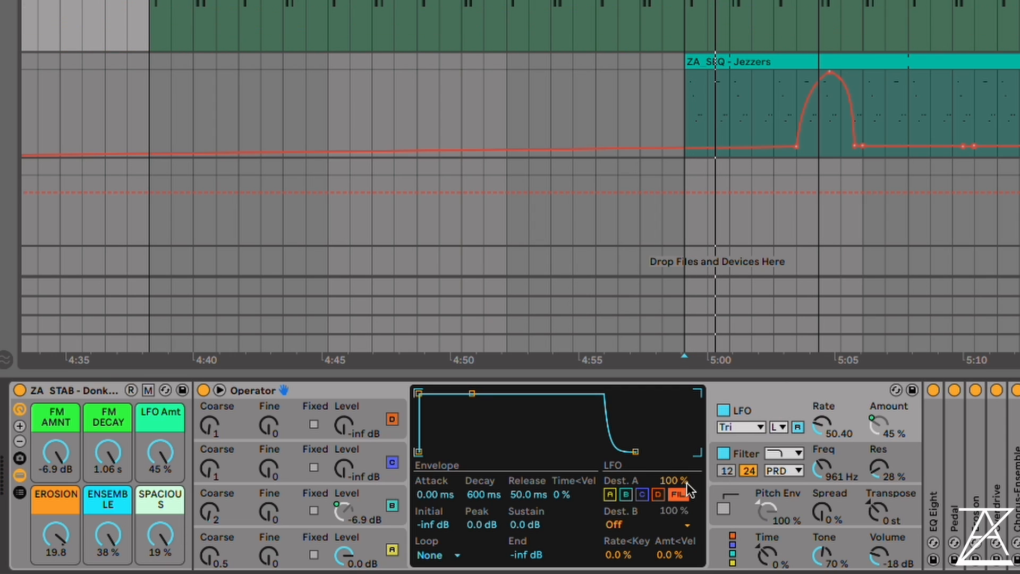
key("space")
mouse_move(160, 454)
left_mouse_down()
mouse_move(160, 547)
mouse_move(160, 454)
mouse_move(108, 547)
left_mouse_up()
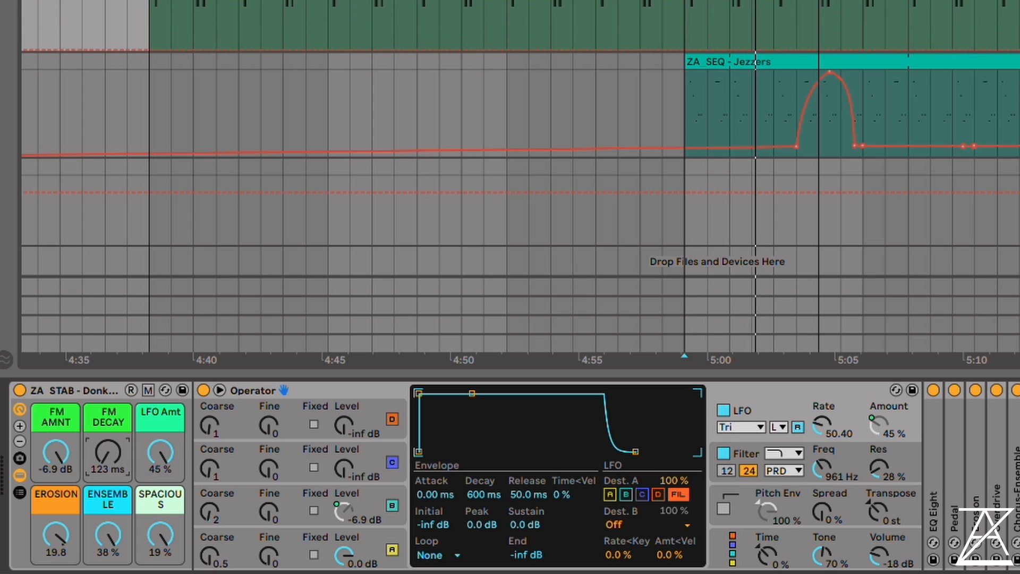
left_click_drag(56, 453, 56, 504)
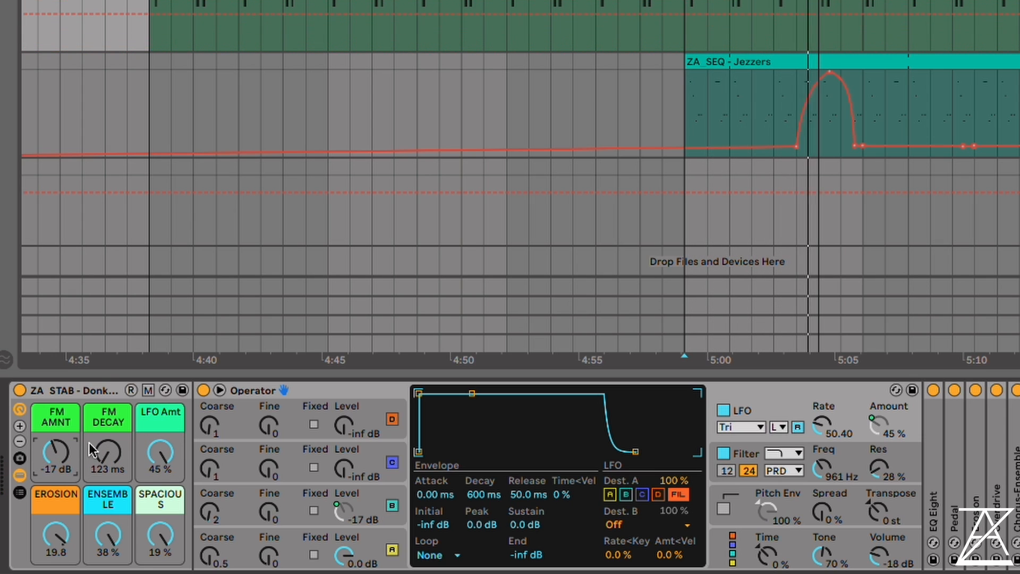
left_click_drag(108, 452, 108, 399)
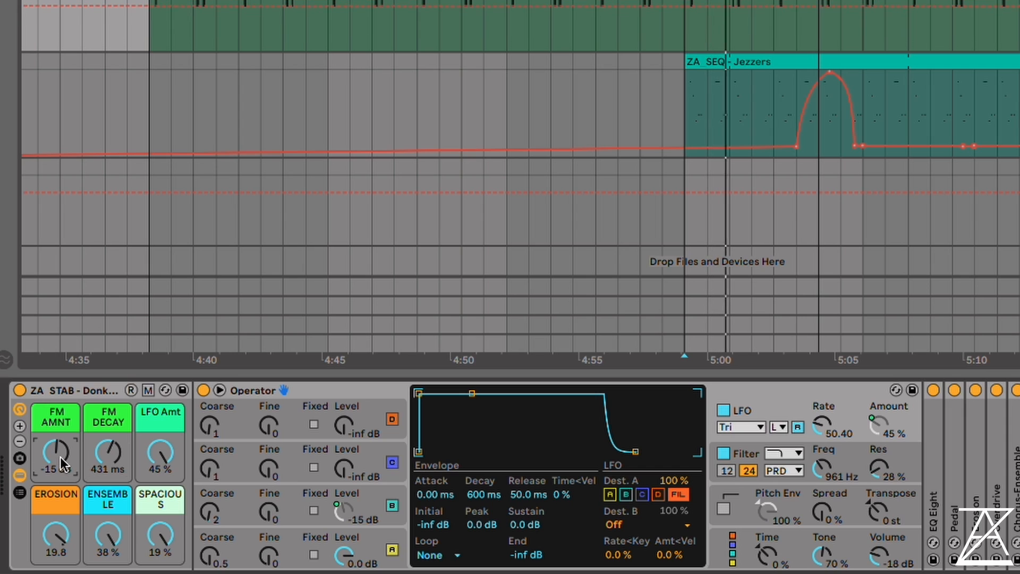
left_click_drag(60, 457, 61, 457)
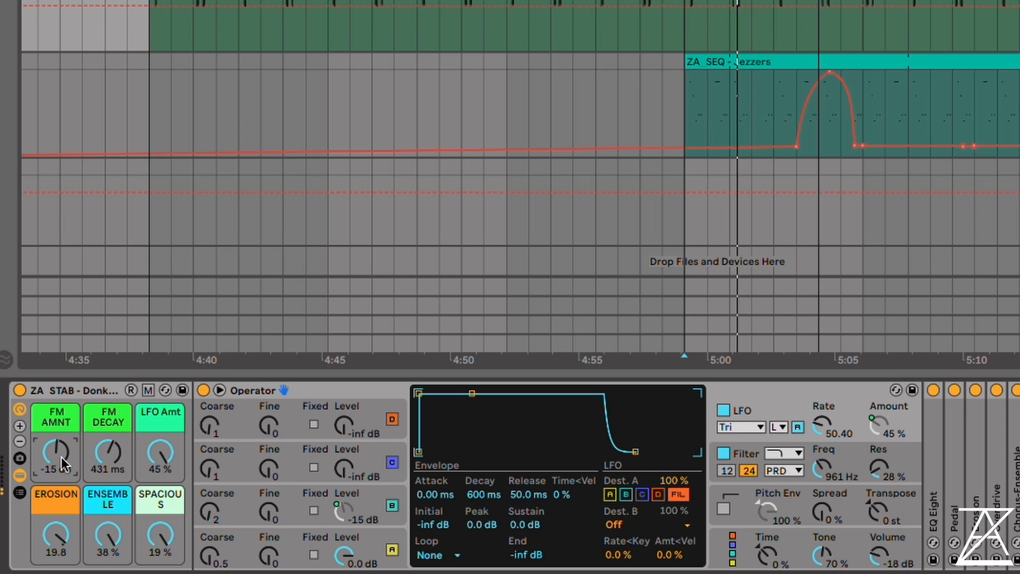
Set oscillator B's Coarse tuning to 4 and the Donkmeister macros FM DECAY to 833 ms and FM AMNT to -14 dB
left_click(214, 512)
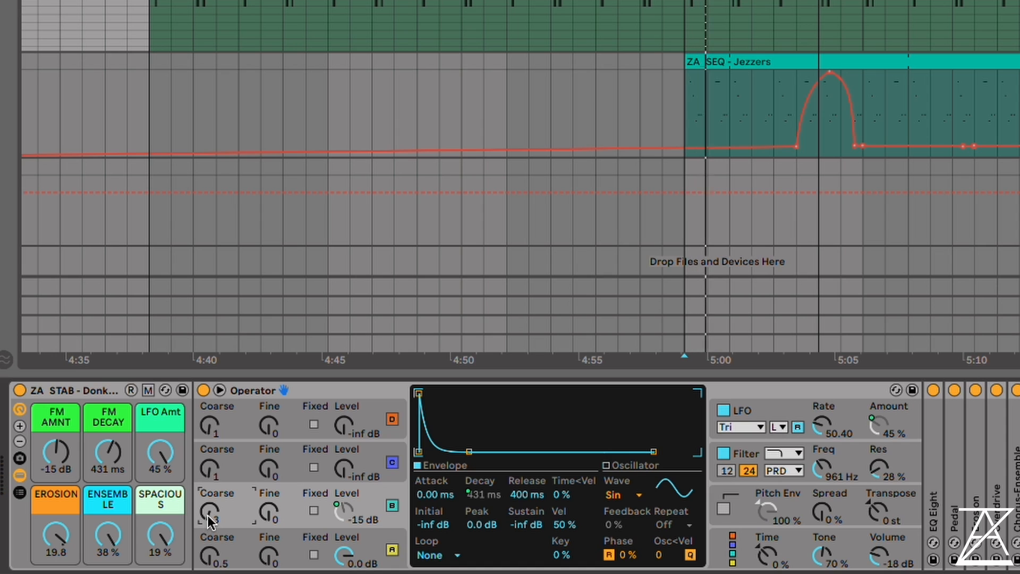
scroll(208, 515, "up", 1)
left_click(91, 448)
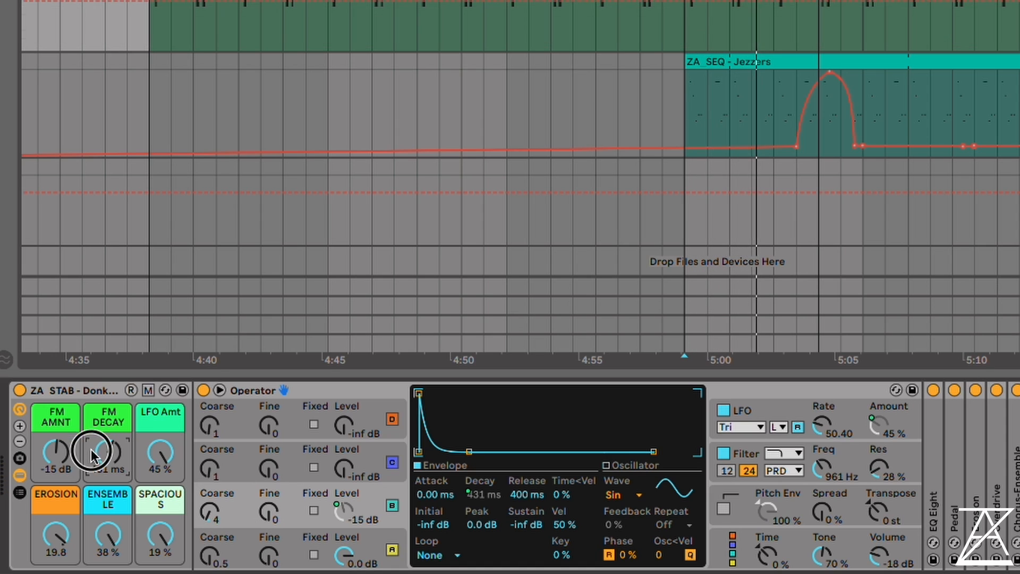
left_click_drag(48, 447, 54, 479)
key("space")
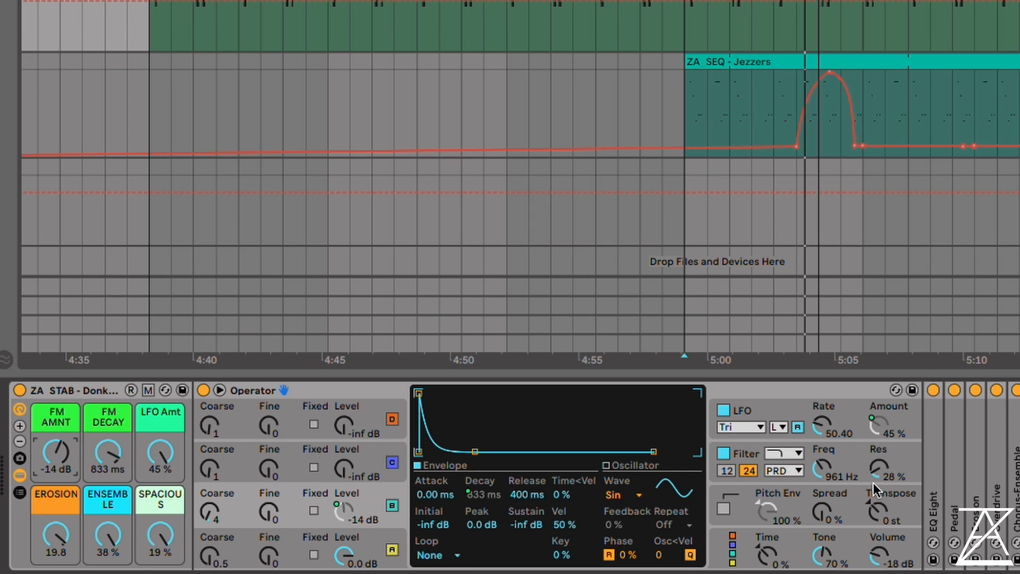
Lower the Donkmeister Operator's filter frequency to 170 Hz
key("space")
mouse_move(836, 465)
left_mouse_down()
mouse_move(836, 431)
mouse_move(836, 495)
left_mouse_up()
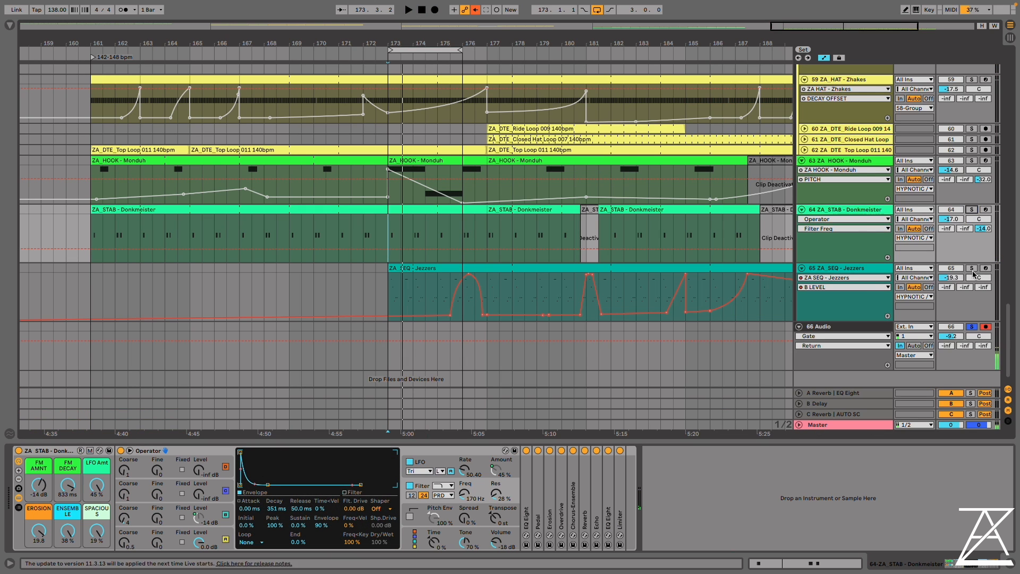
Open the first ZA_STAB - Donkmeister clip and examine its note pattern
double_click(420, 211)
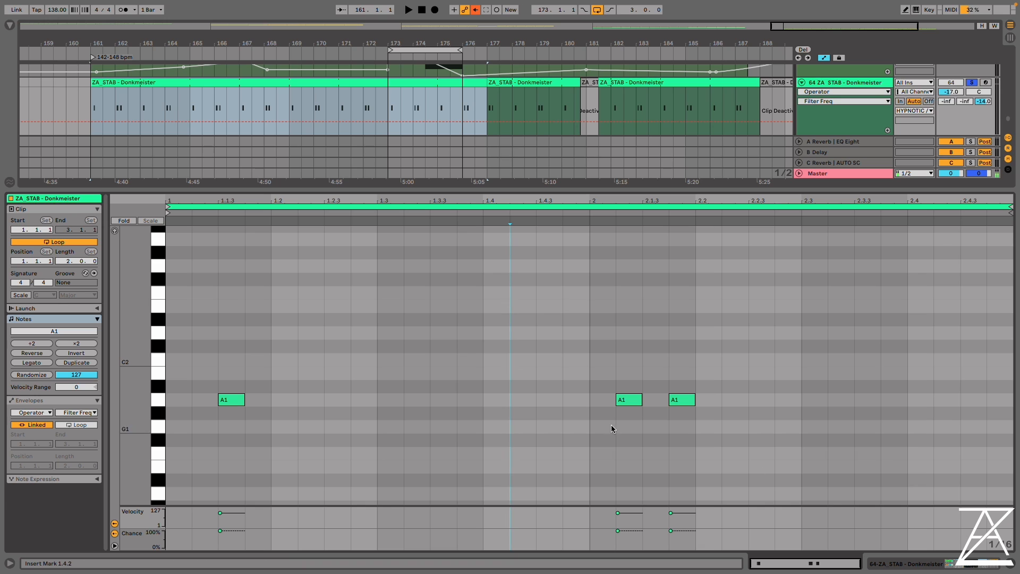
left_click(730, 422)
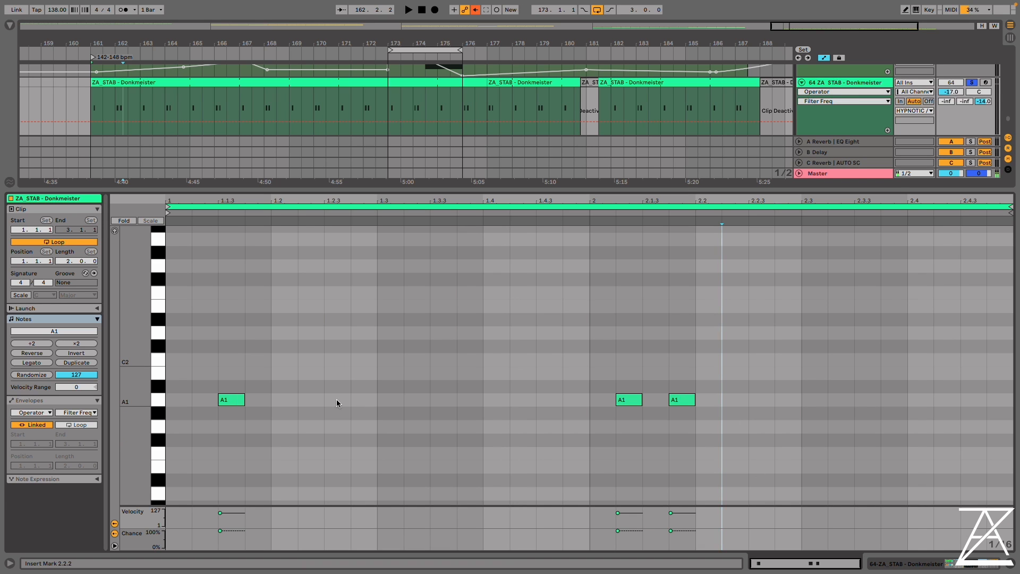
Recall the SNAPPY macro variation on the ZA KICK - Sensei rack and start playback from bar 173
key("shift+Tab")
left_click(129, 515)
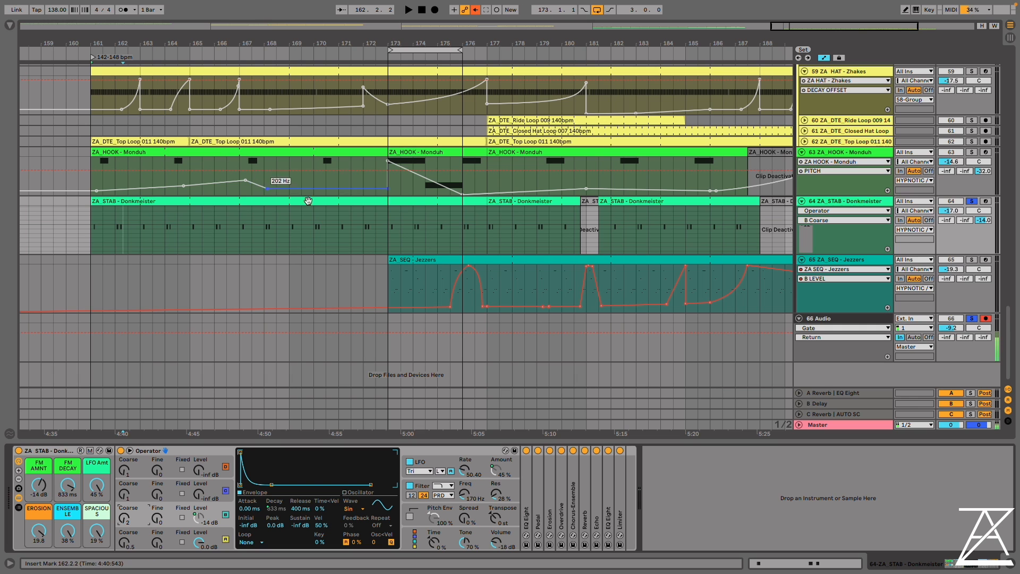
left_click(416, 203)
scroll(510, 211, "up", 10)
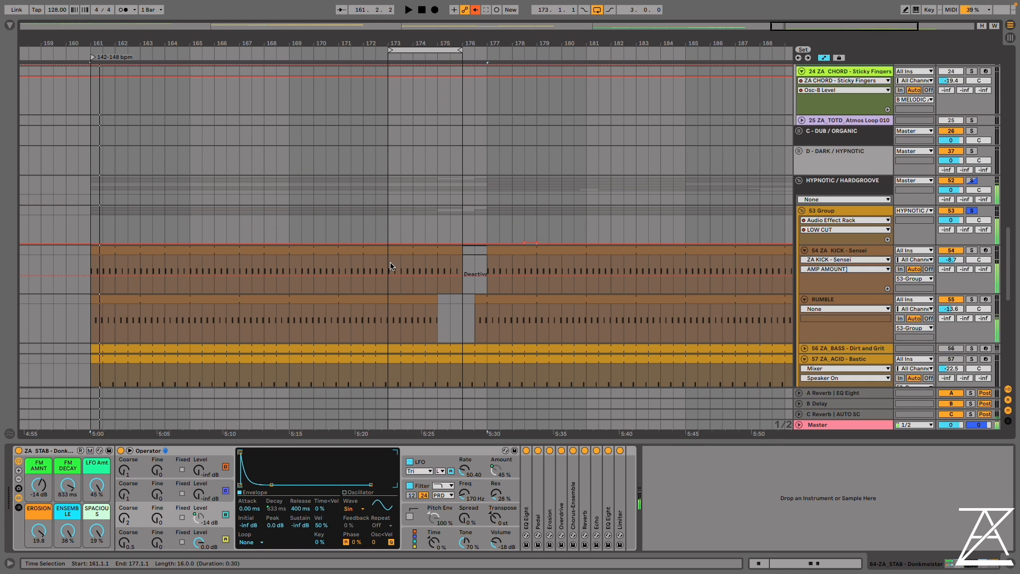
key("space")
left_click_drag(390, 266, 463, 273)
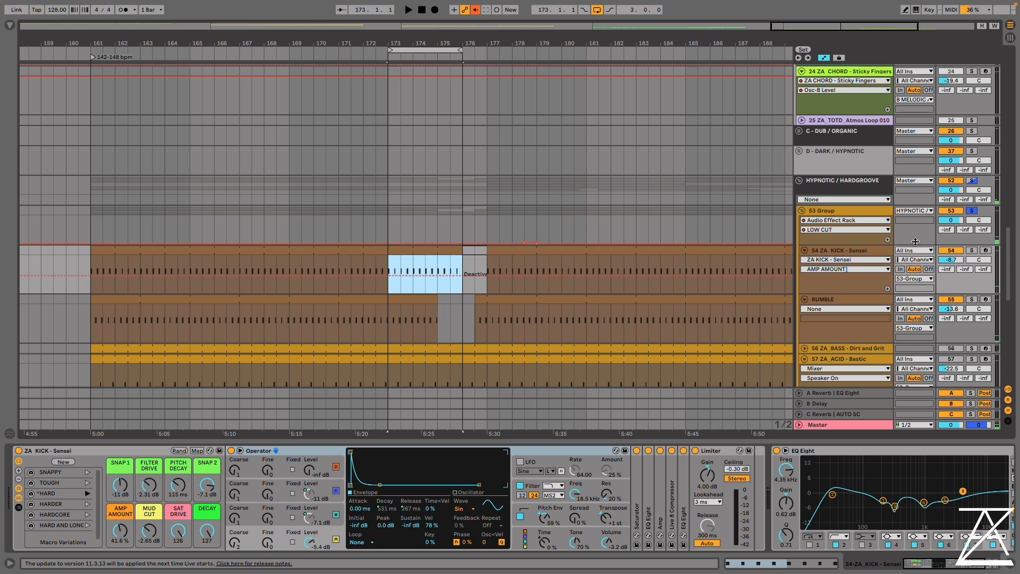
left_click(859, 259)
left_click(859, 251)
double_click(859, 251)
left_click(88, 472)
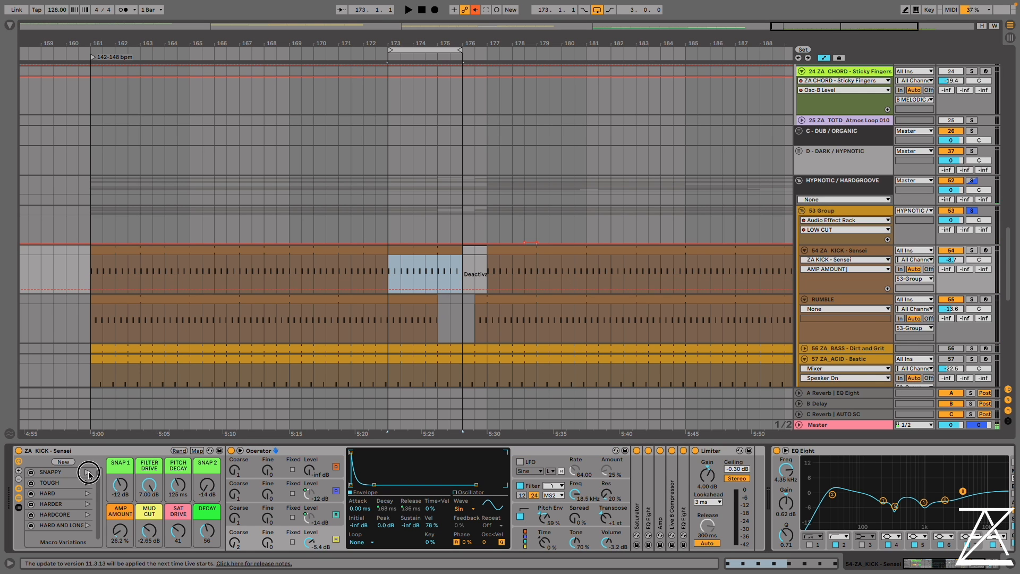
key("space")
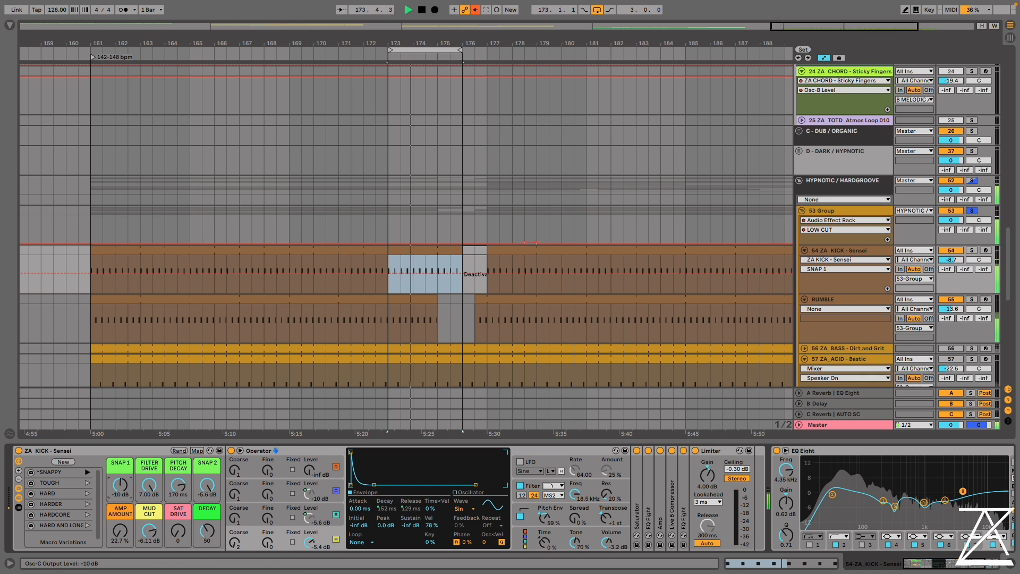
Open the first ZA_STAB - Donkmeister clip and enlarge its note editor
scroll(414, 307, "down", 10)
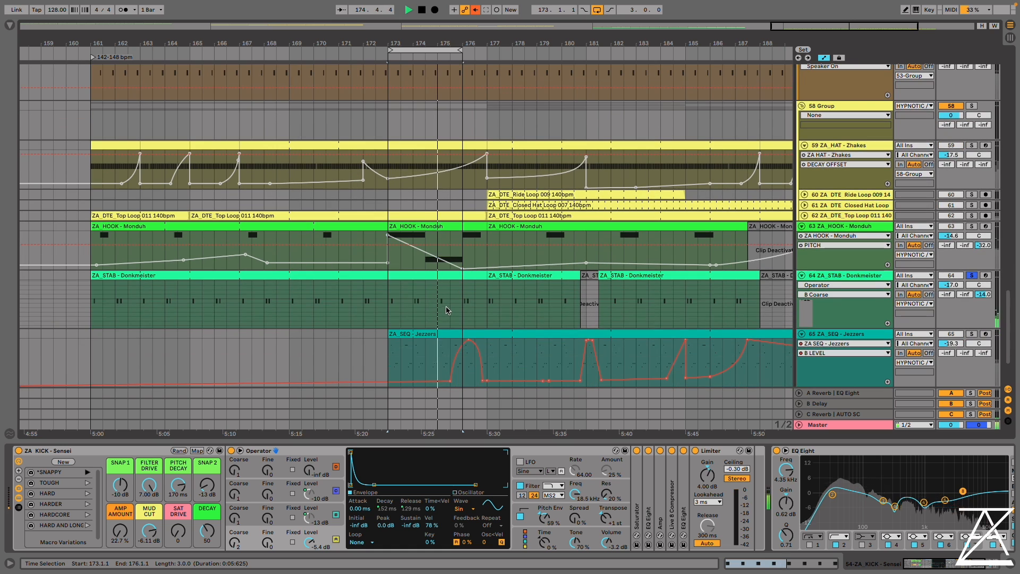
left_click(415, 277)
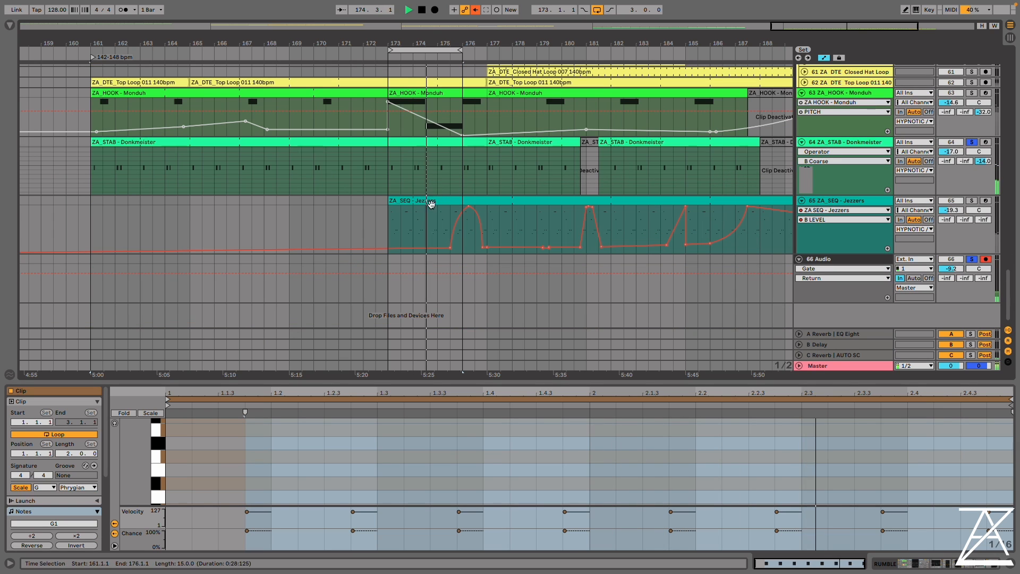
left_click(428, 142)
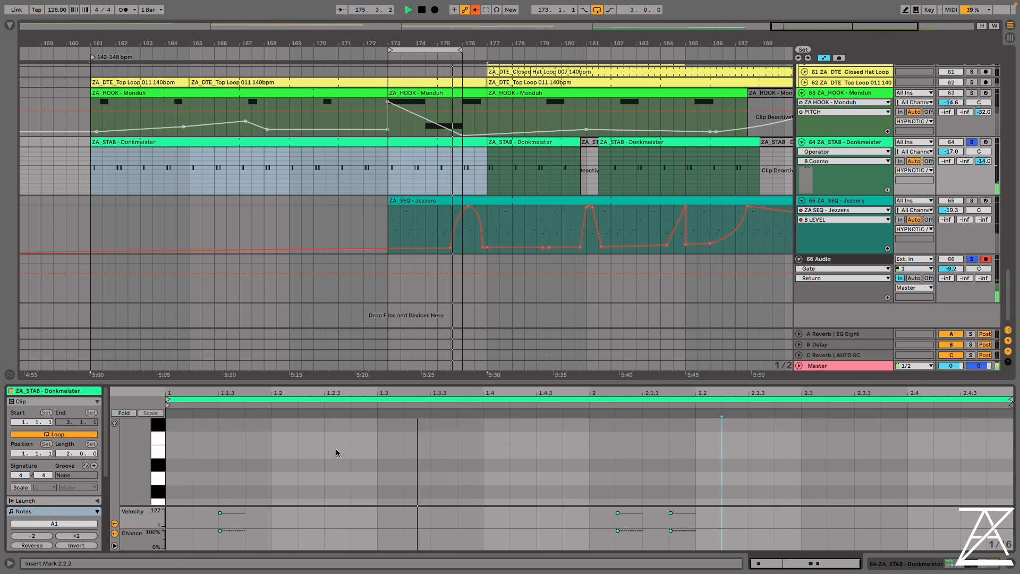
left_click_drag(364, 372, 364, 132)
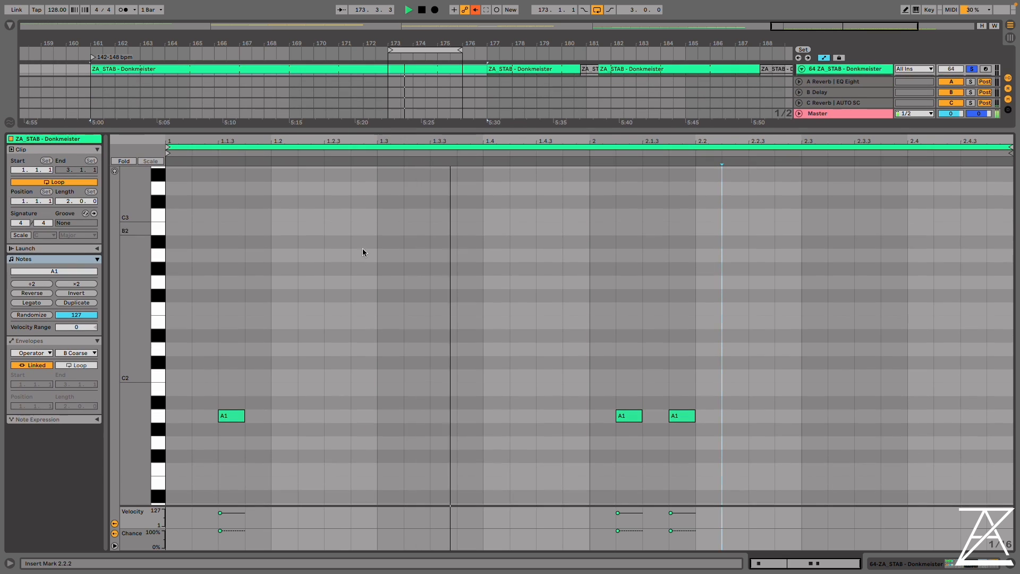
Extend the stab pattern's first bar with an A1 at 1.2.2, a G1 at 1.2.3 and an E1 at 1.3.3
left_click_drag(229, 415, 406, 468)
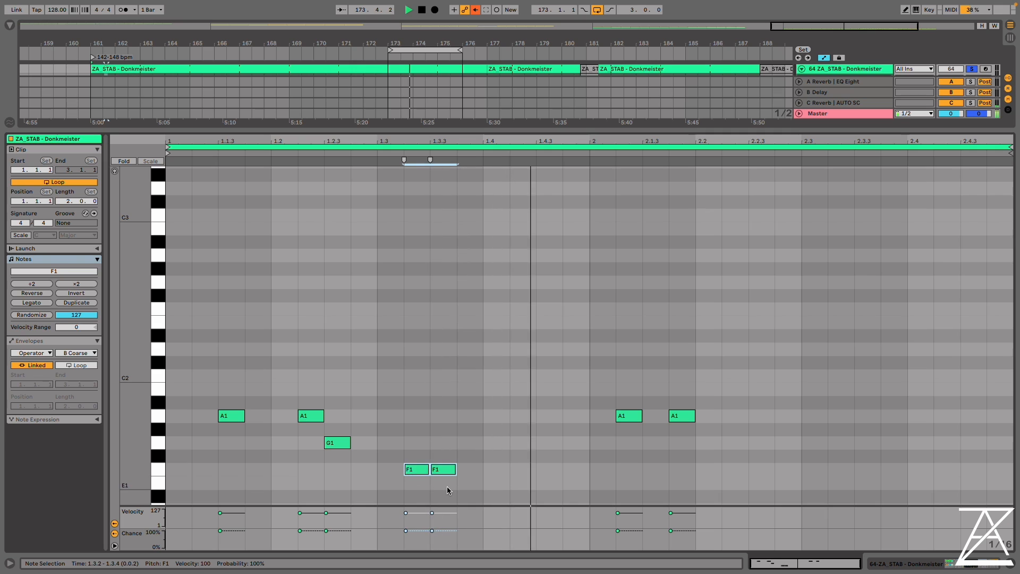
key("Down")
double_click(413, 482)
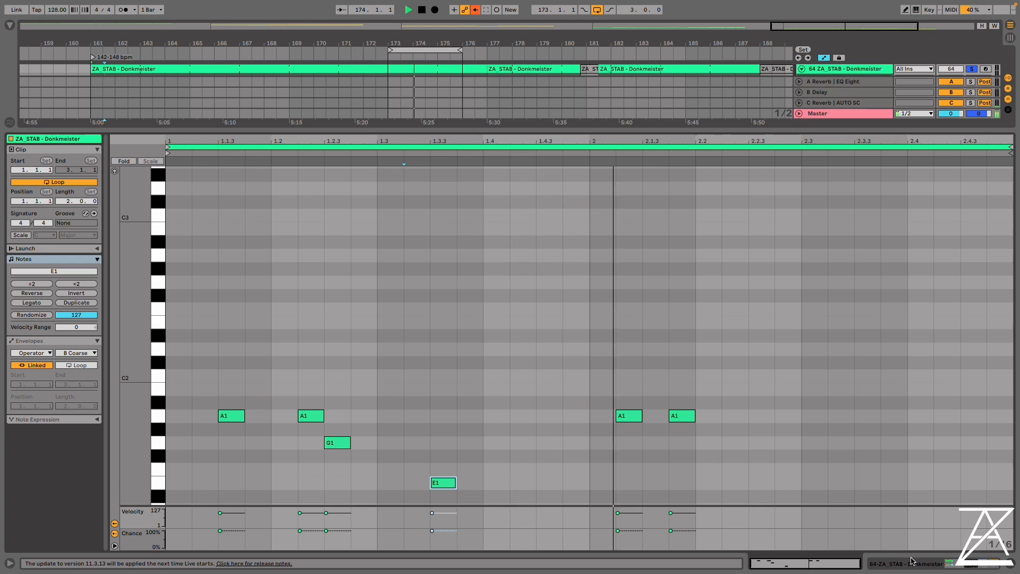
Set the Donkmeister macros FM AMNT to -17 dB, FM DECAY to 565 ms, EROSION to 8.08, ENSEMBLE to 23% and SPACIOUS to 8.9%
left_click(910, 560)
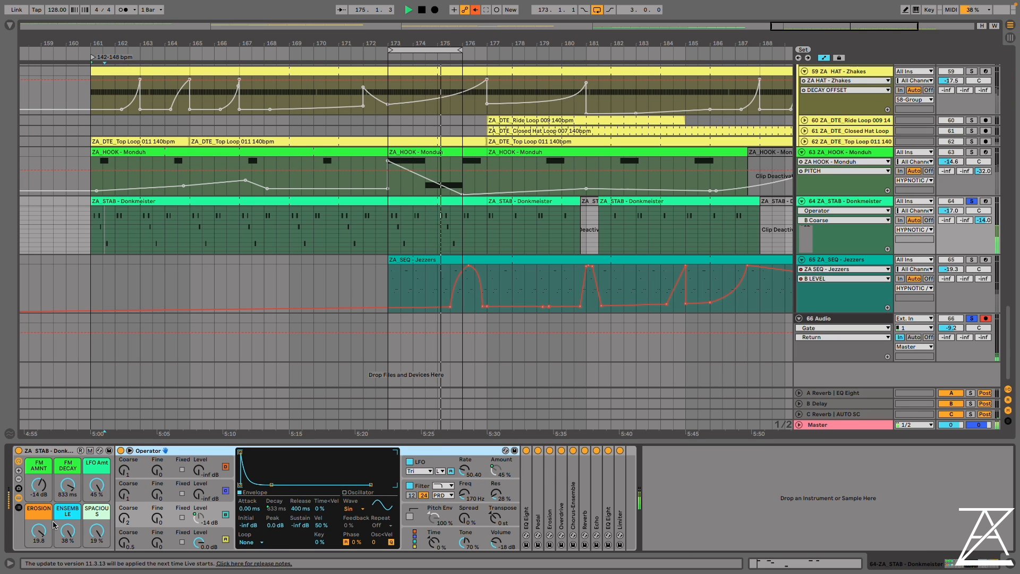
left_click_drag(39, 485, 68, 490)
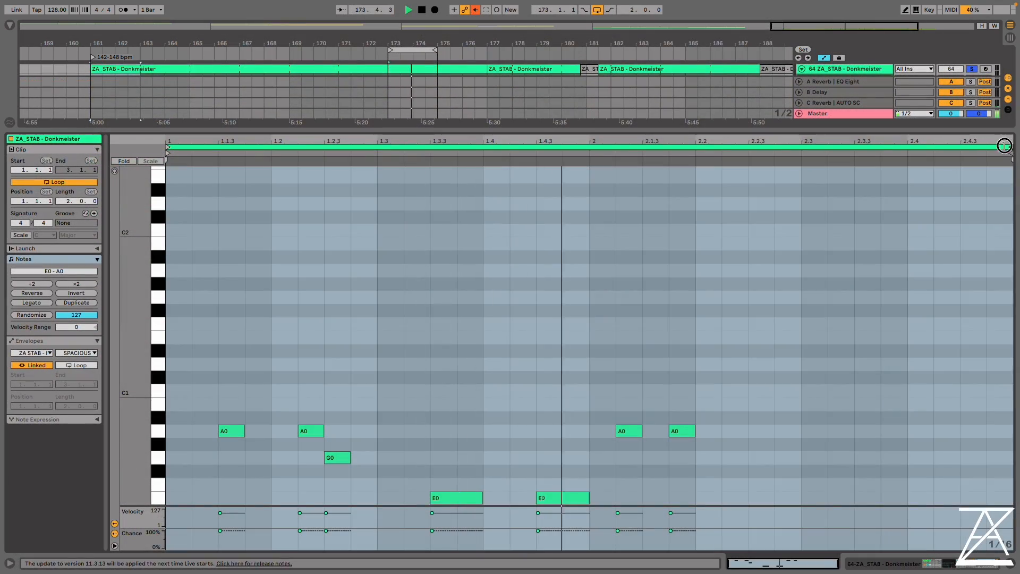
left_click_drag(801, 155, 589, 157)
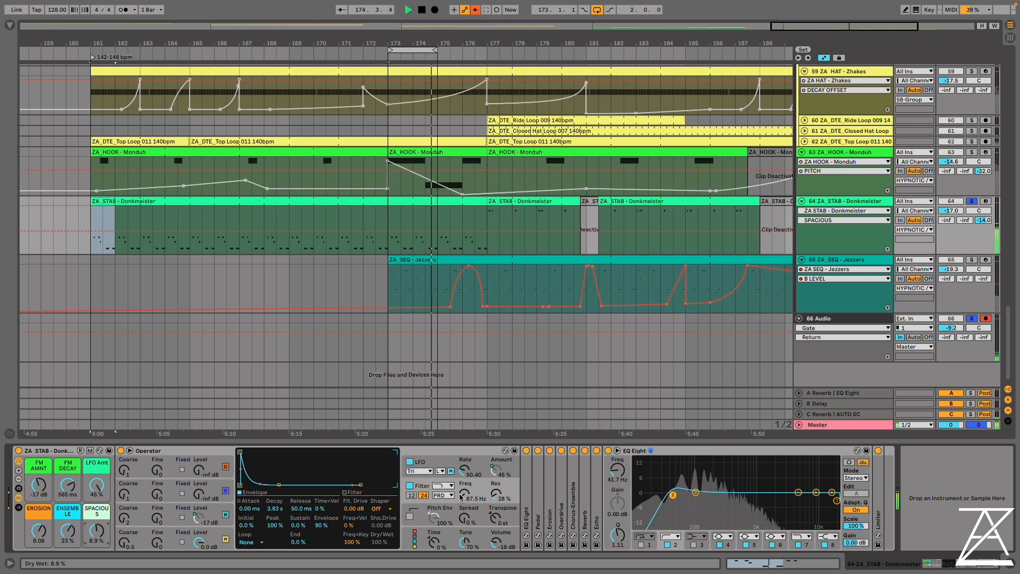
Set the Donkmeister filter frequency to 425 Hz, FM AMNT to -16 dB and FM DECAY to 1.06 s, and adjust oscillator B's Coarse tuning
left_click_drag(460, 496, 464, 523)
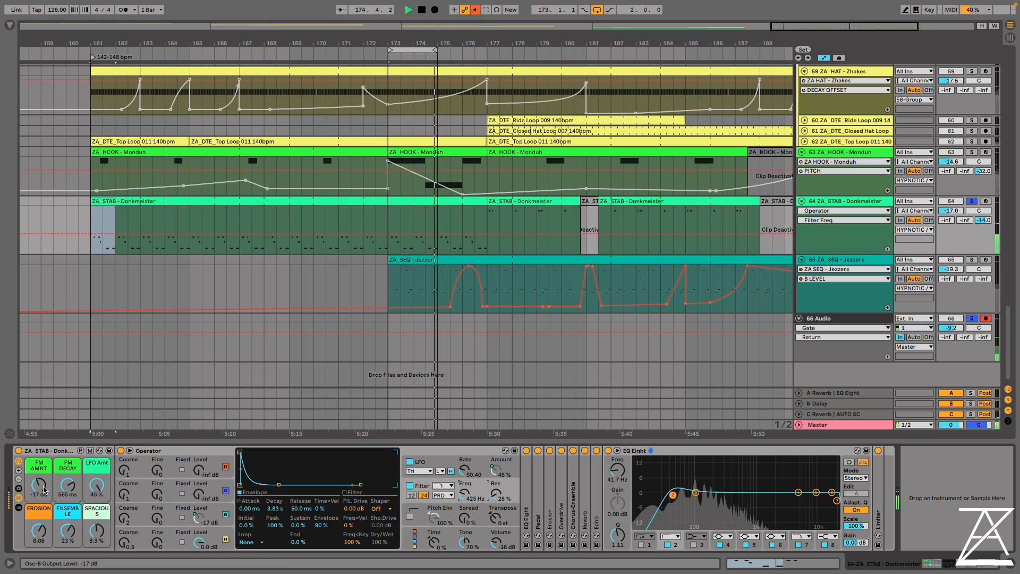
mouse_move(38, 485)
left_mouse_down()
mouse_move(39, 469)
mouse_move(68, 477)
mouse_move(68, 467)
mouse_move(39, 478)
mouse_move(39, 501)
left_mouse_up()
left_click_drag(124, 518, 123, 513)
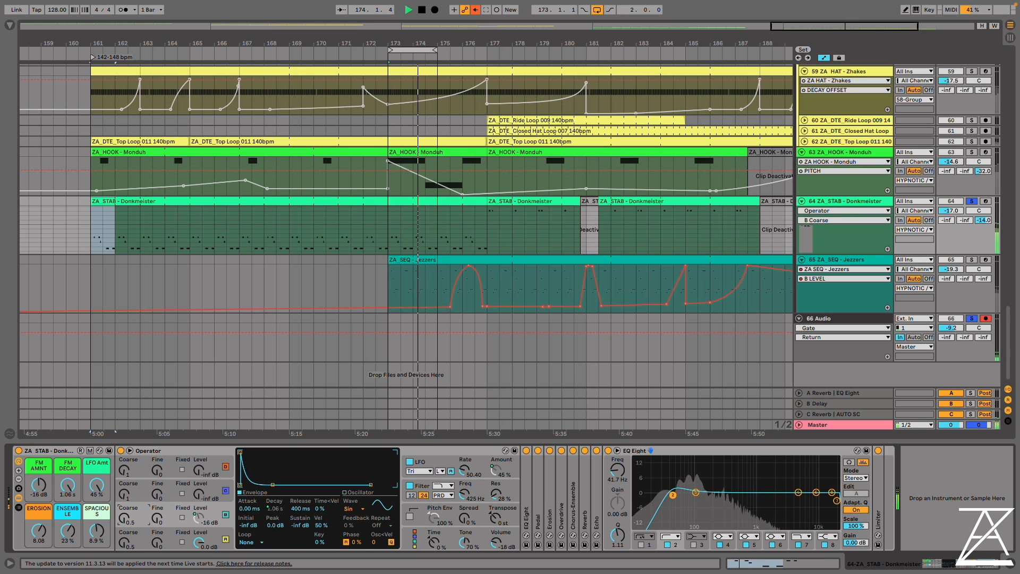
Solo the ZA_SEQ - Jezzers track and play its clip from bar 173 with the arrangement loop off
left_click(400, 260)
key("space")
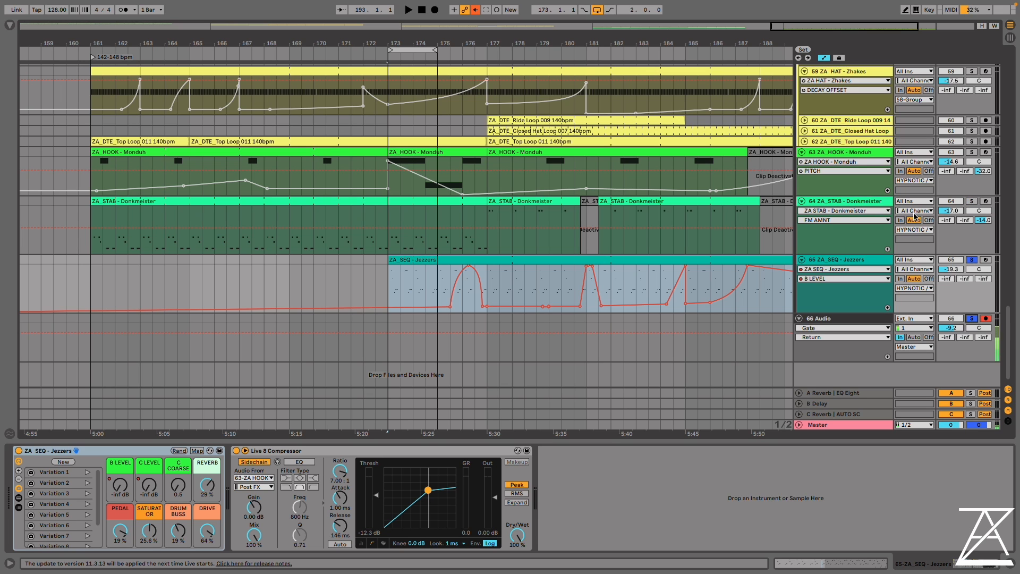
key("space")
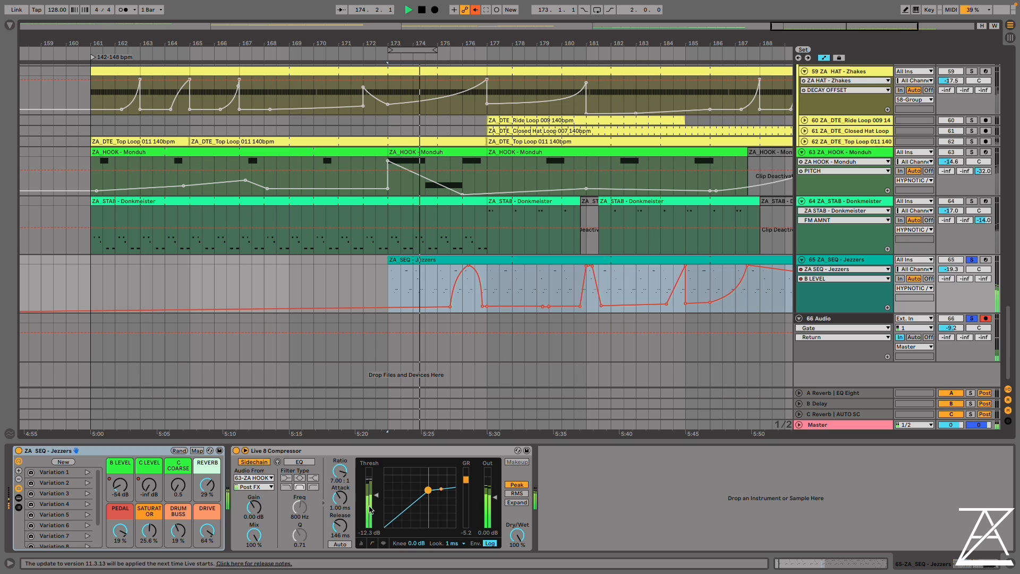
Show the devices inside the ZA_SEQ - Jezzers rack and expand its Operator
left_click(19, 499)
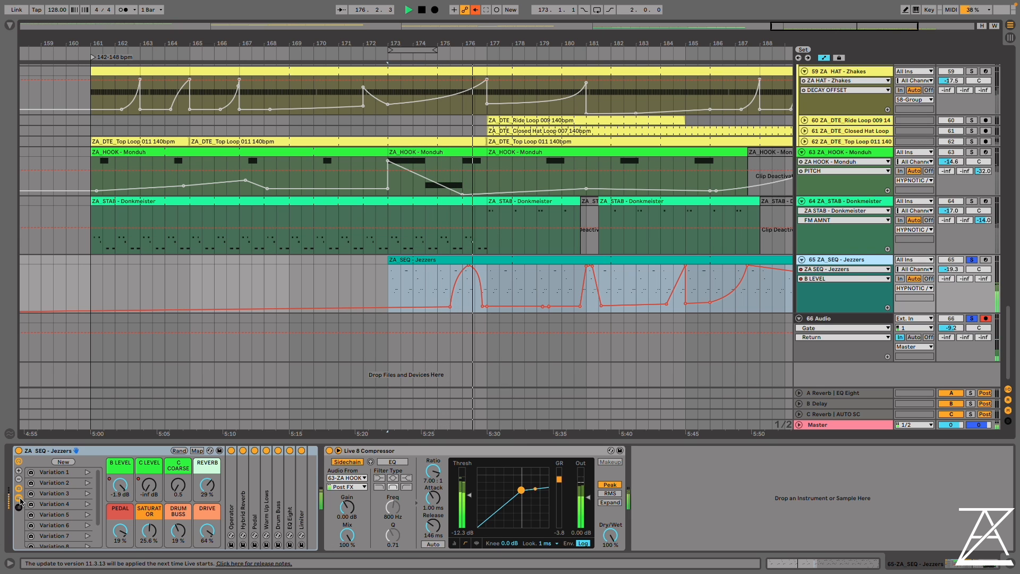
double_click(231, 495)
scroll(66, 519, "down", 3)
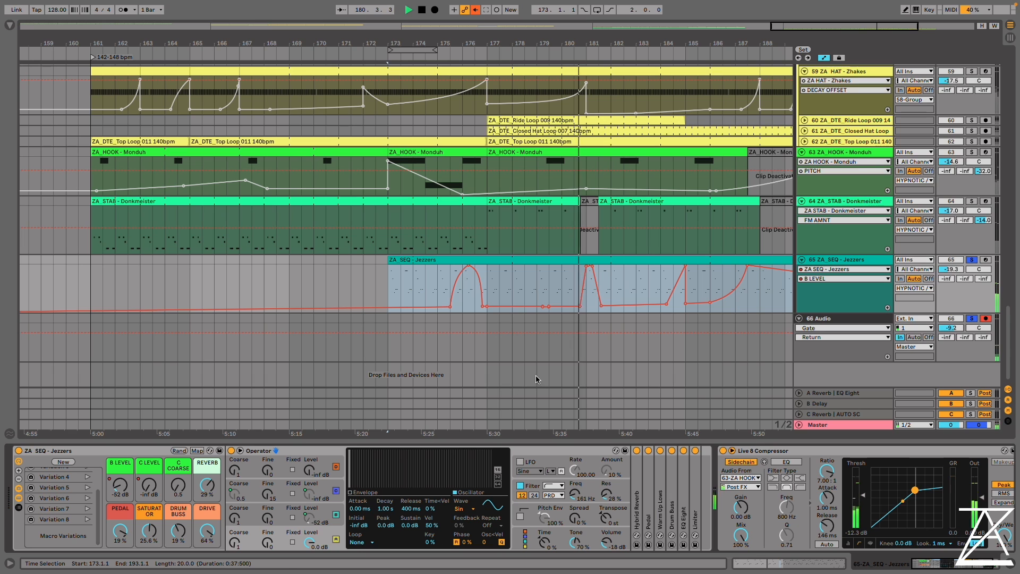
Recall the ZA_SEQ - Jezzers macro variations 1 through 8 in turn during playback
left_click_drag(582, 48, 344, 48)
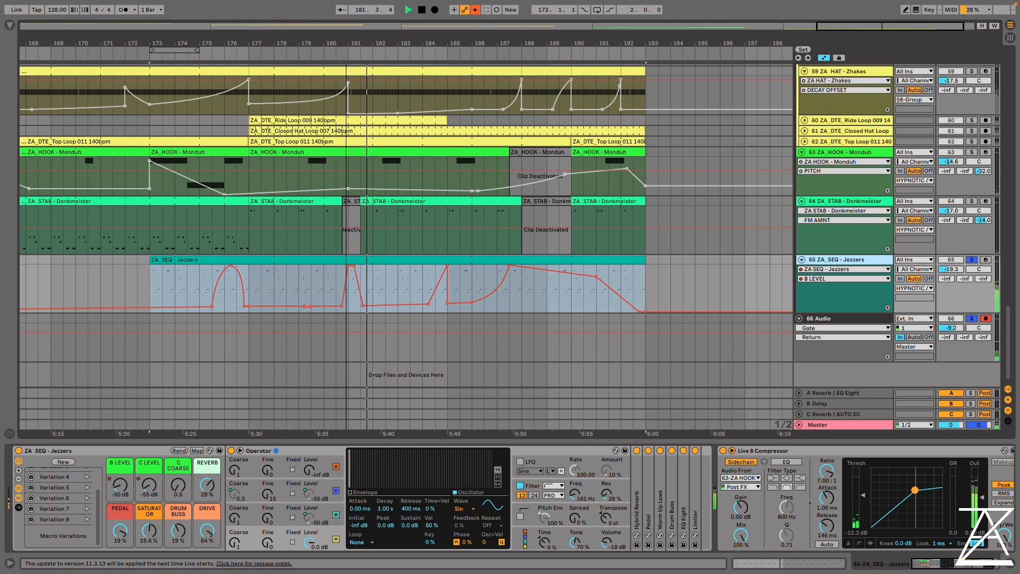
scroll(91, 493, "up", 3)
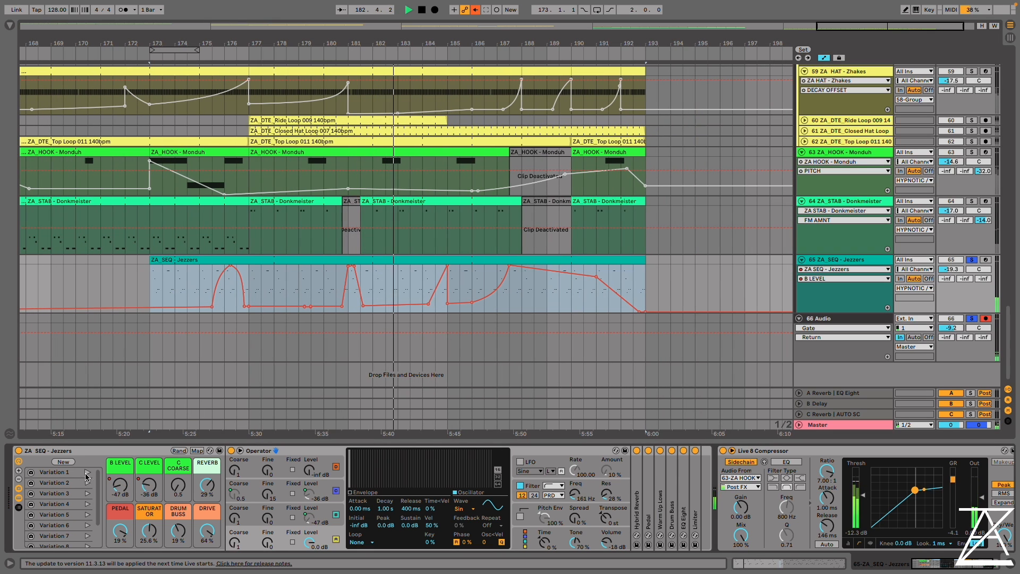
left_click(87, 473)
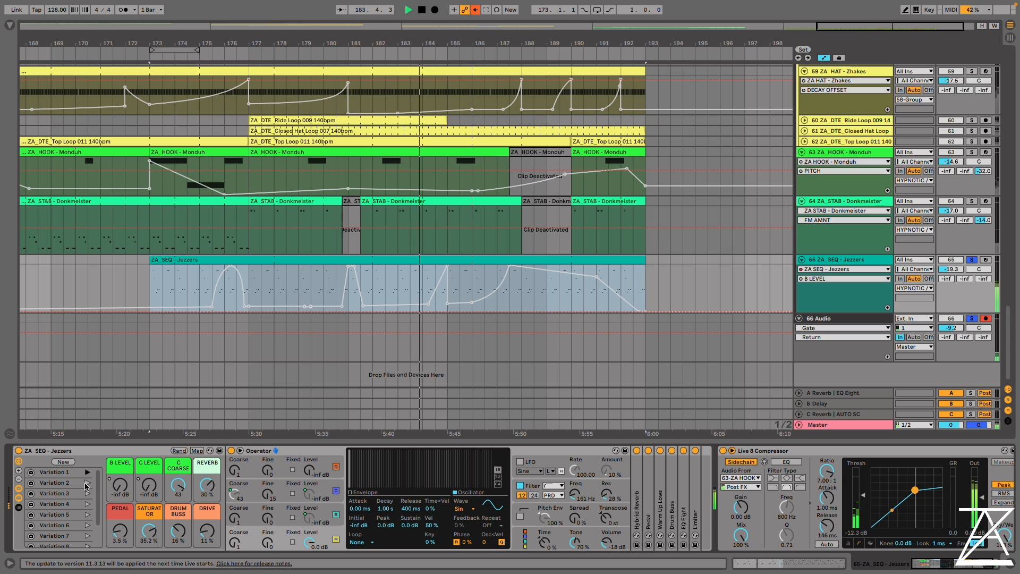
left_click(87, 483)
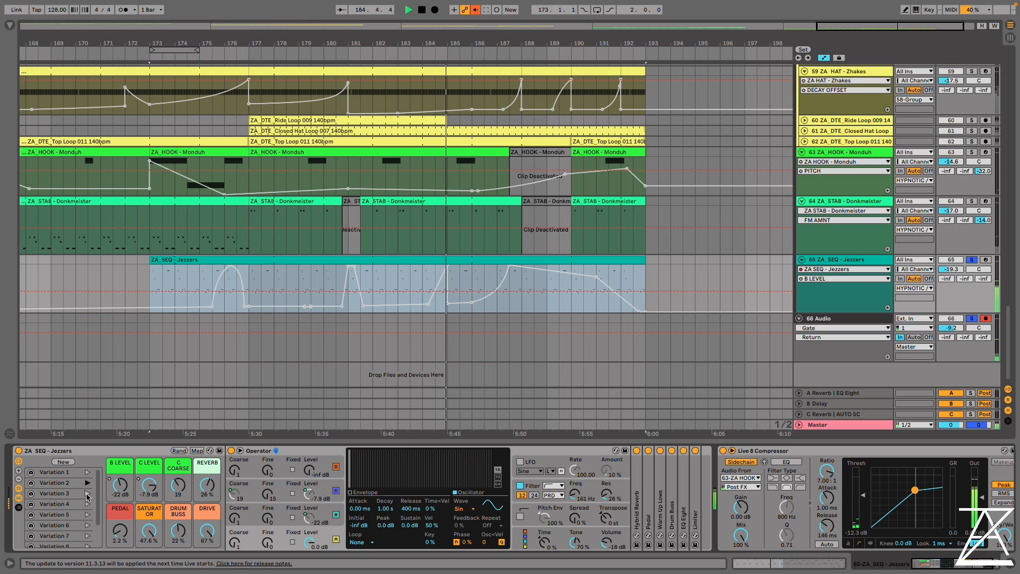
left_click(88, 494)
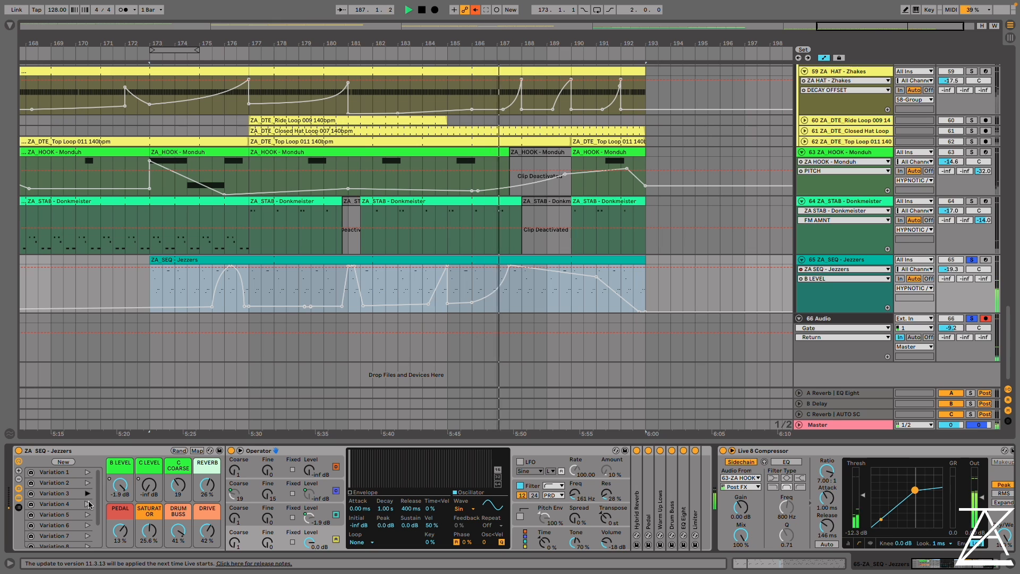
left_click(87, 504)
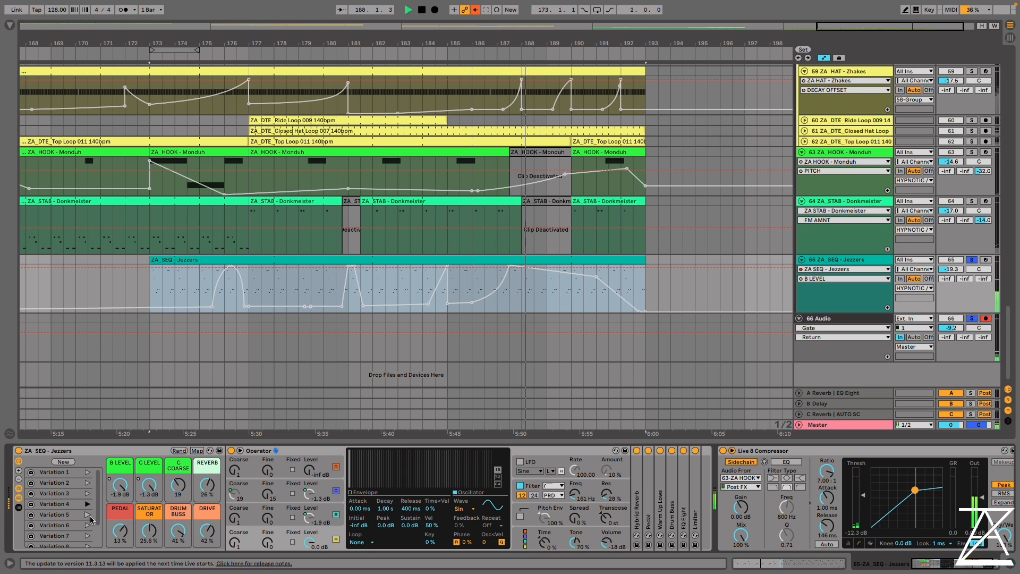
left_click(88, 515)
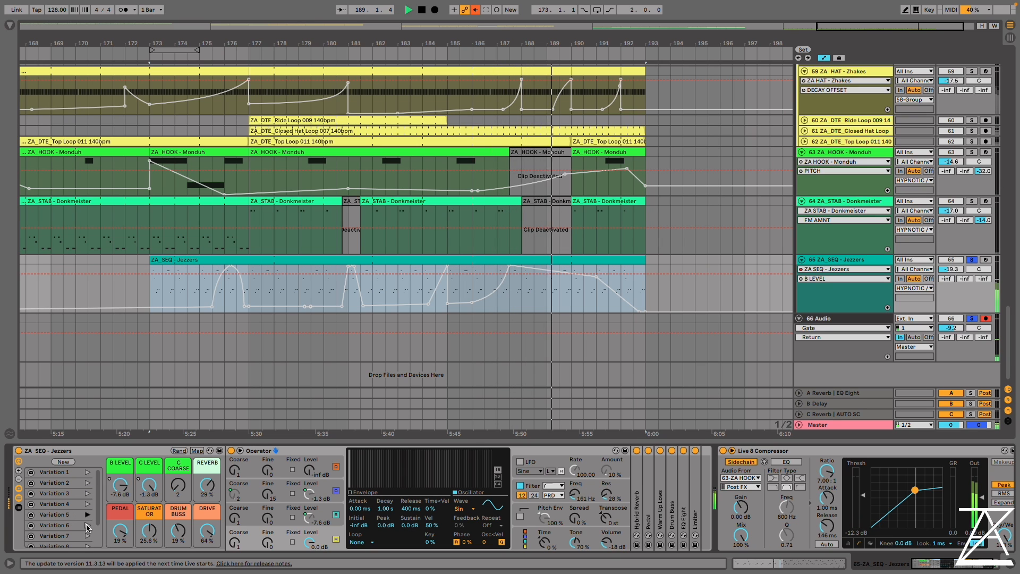
left_click(87, 525)
left_click(294, 278)
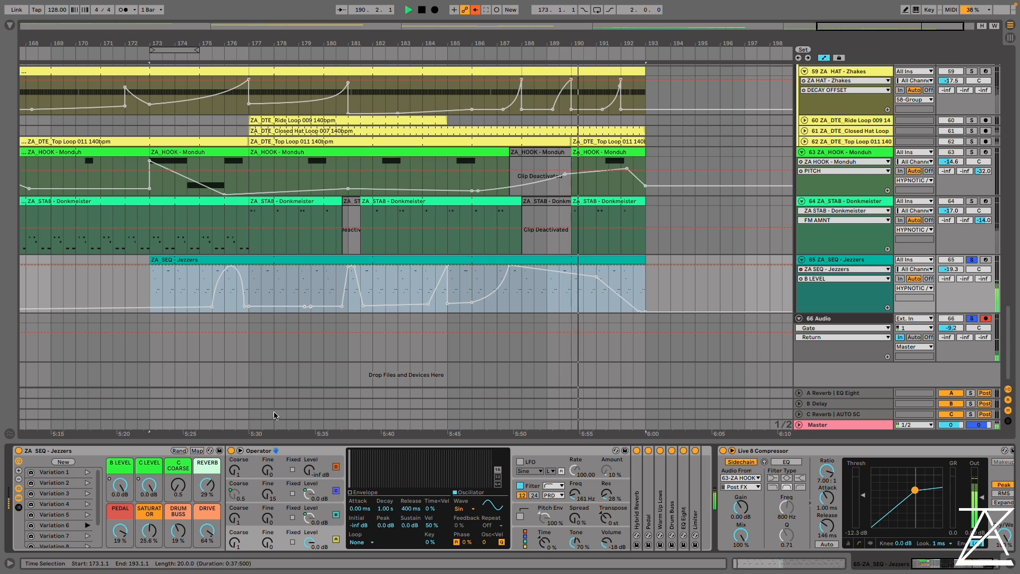
left_click(87, 536)
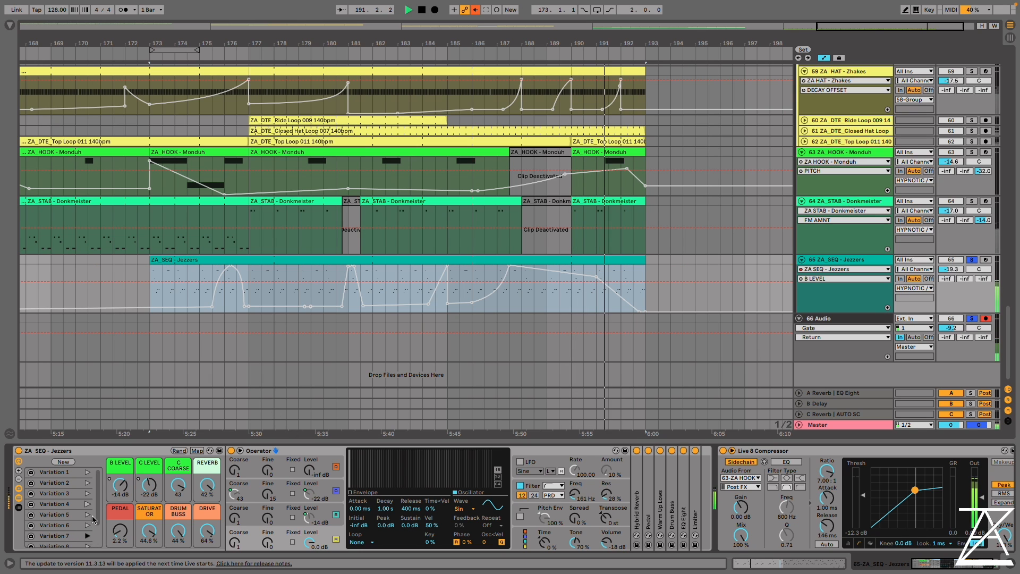
left_click(88, 545)
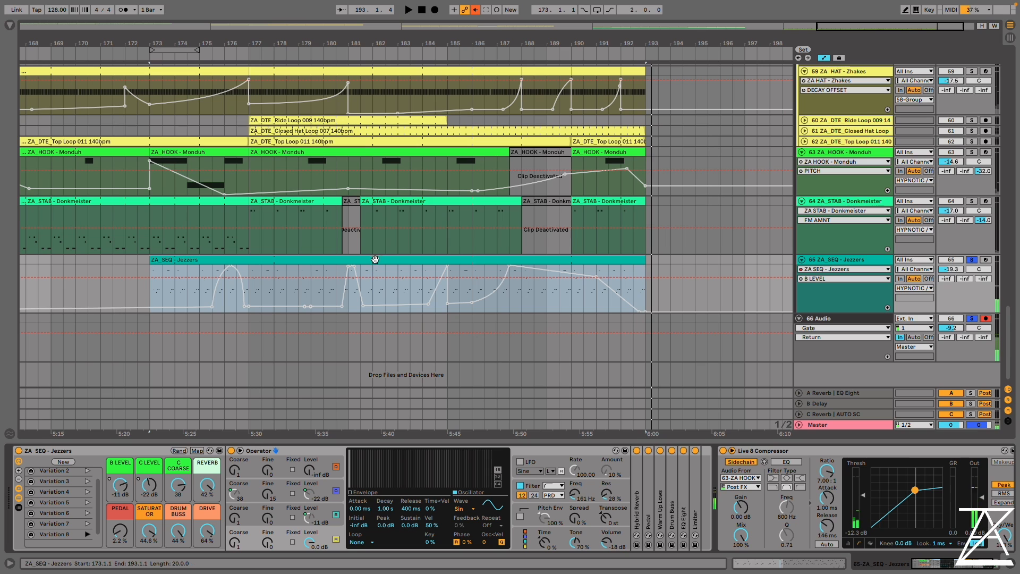
Place the insert marker at bar 177 in the ZA_SEQ - Jezzers clip and show the Operator's global voice and modulation settings
left_click(251, 285)
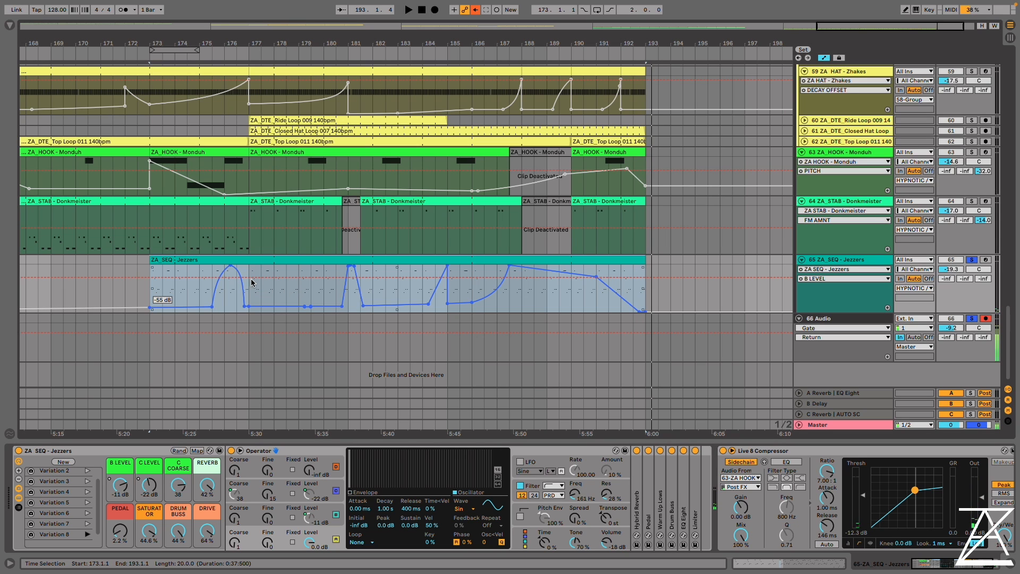
left_click(251, 269)
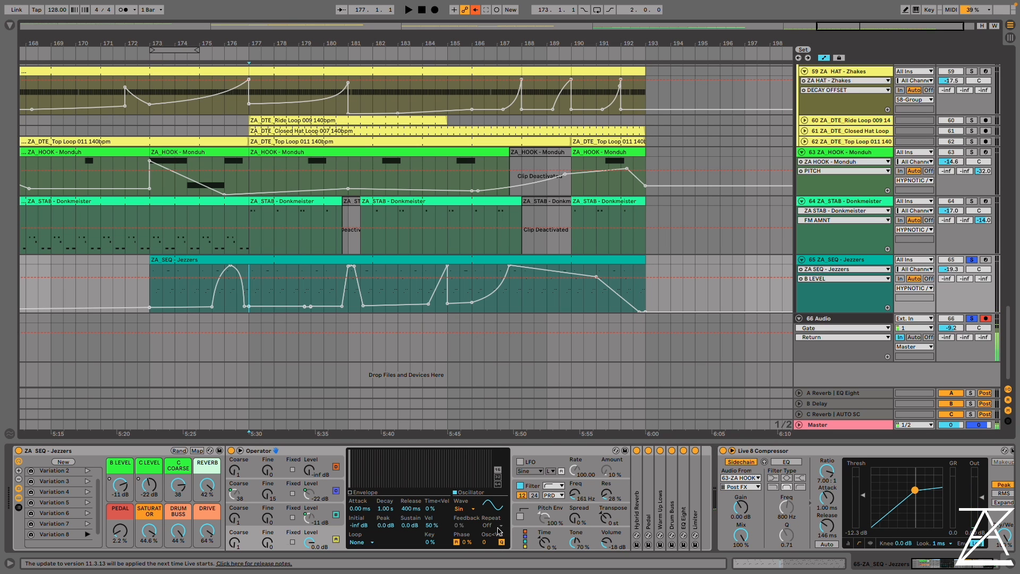
left_click(524, 538)
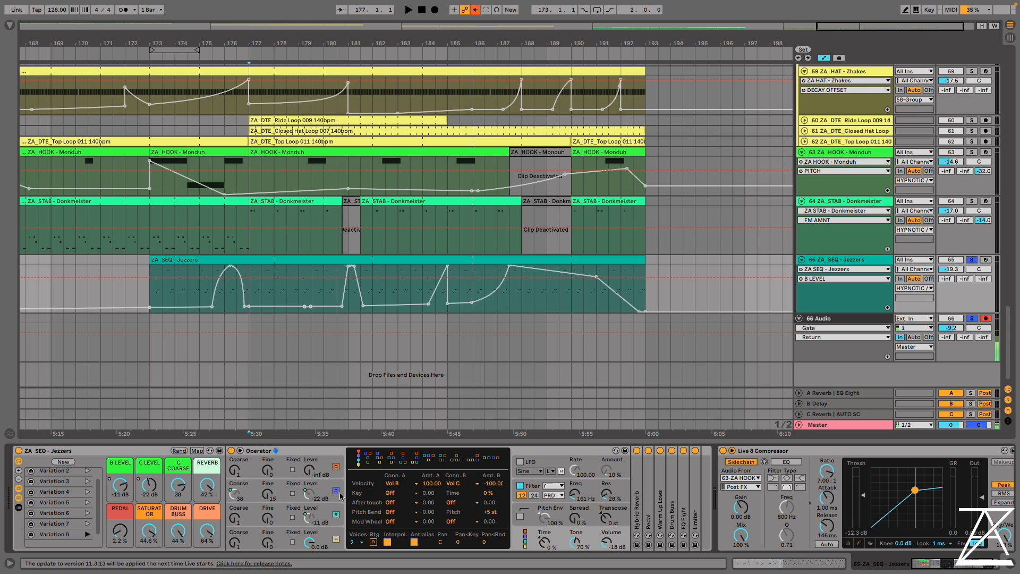
Raise the Jezzers C COARSE macro to 48, start playback and lower the macro to about 22
left_click(279, 490)
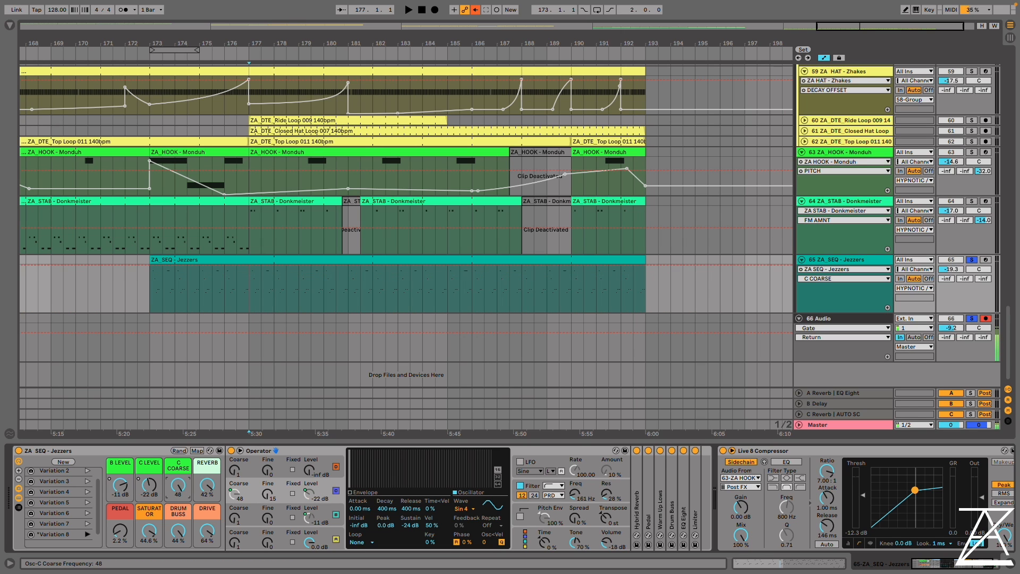
key("space")
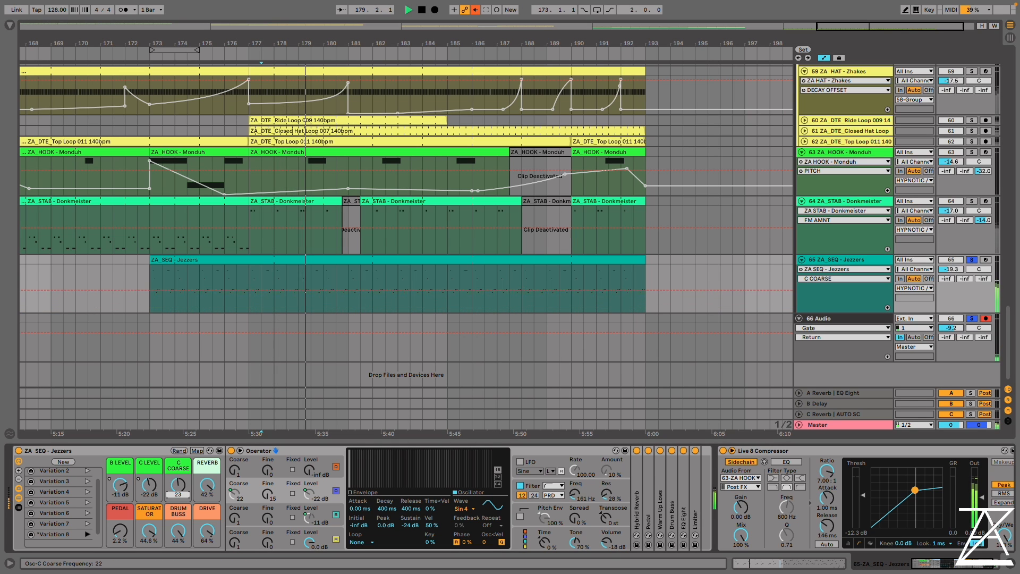
Sweep the Jezzers macros during playback, finishing with B LEVEL 0.0 dB, C LEVEL -64 dB, C COARSE 48 and REVERB about 4.3 %
left_click_drag(178, 484, 149, 449)
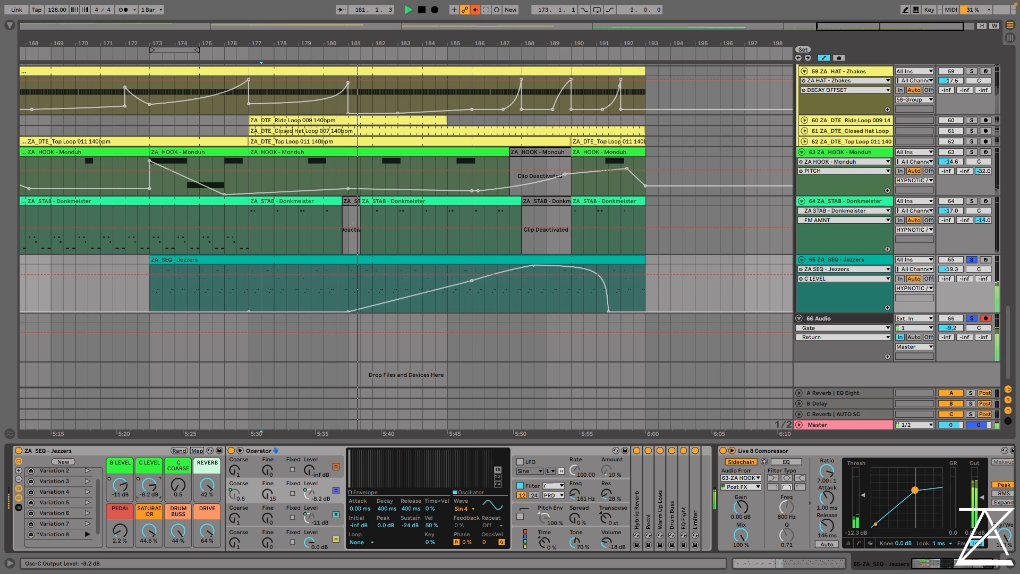
left_click_drag(177, 487, 176, 431)
left_click_drag(120, 485, 181, 537)
left_click_drag(148, 485, 178, 436)
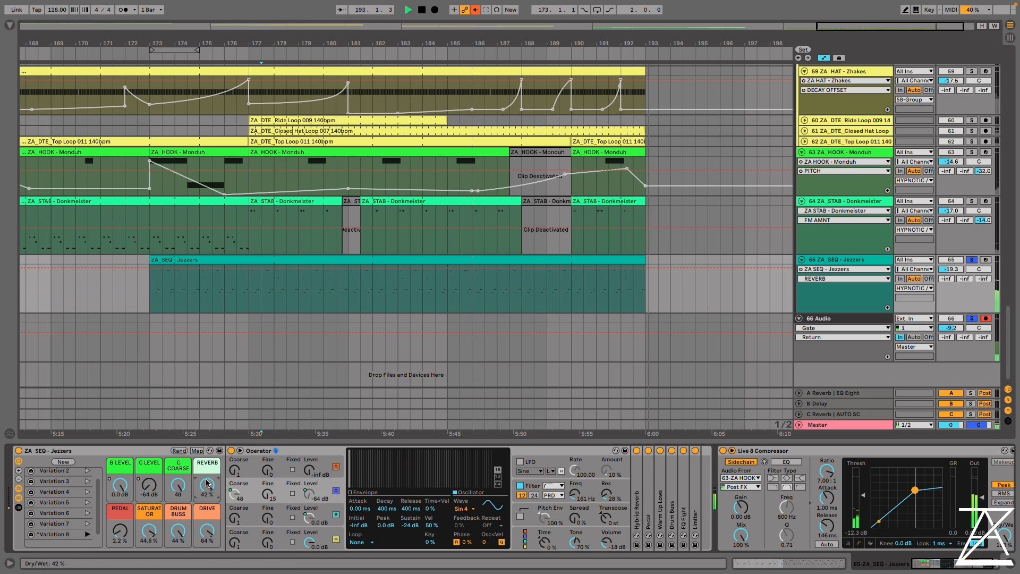
left_click_drag(207, 485, 208, 515)
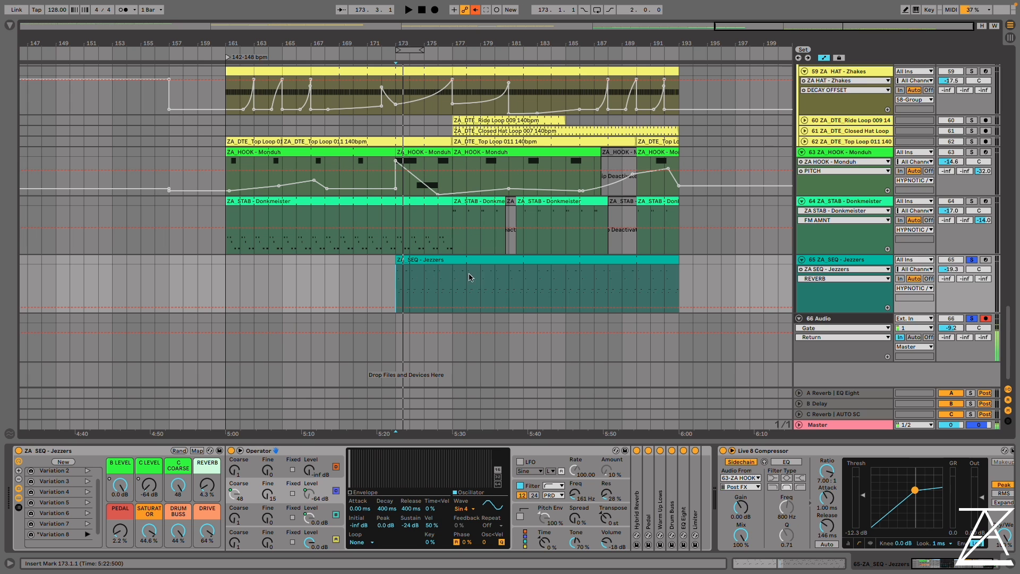
Loop bars 177 to 181 of the ZA_SEQ - Jezzers clip and start playback there
left_click_drag(453, 282, 503, 281)
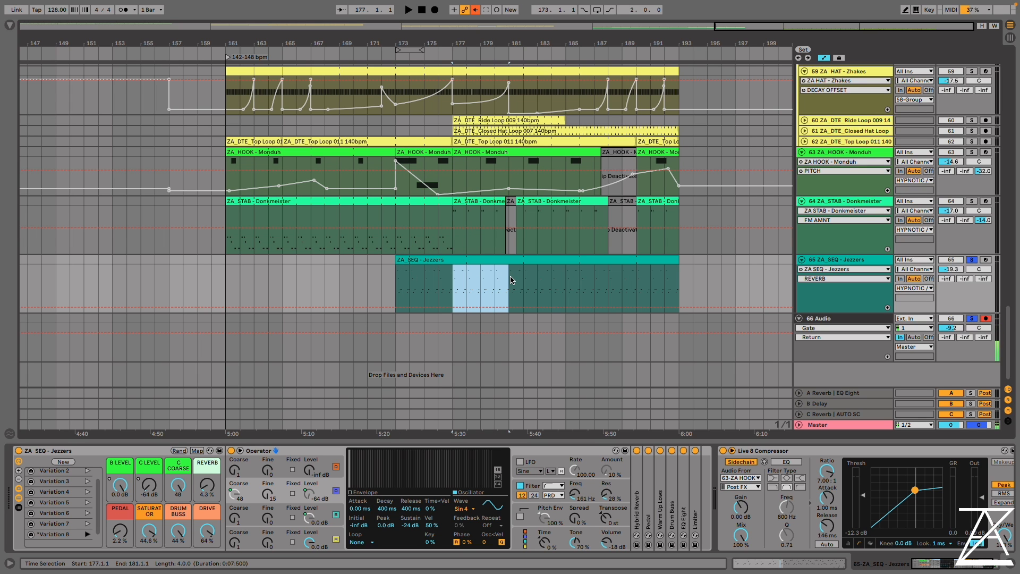
key("ctrl+l")
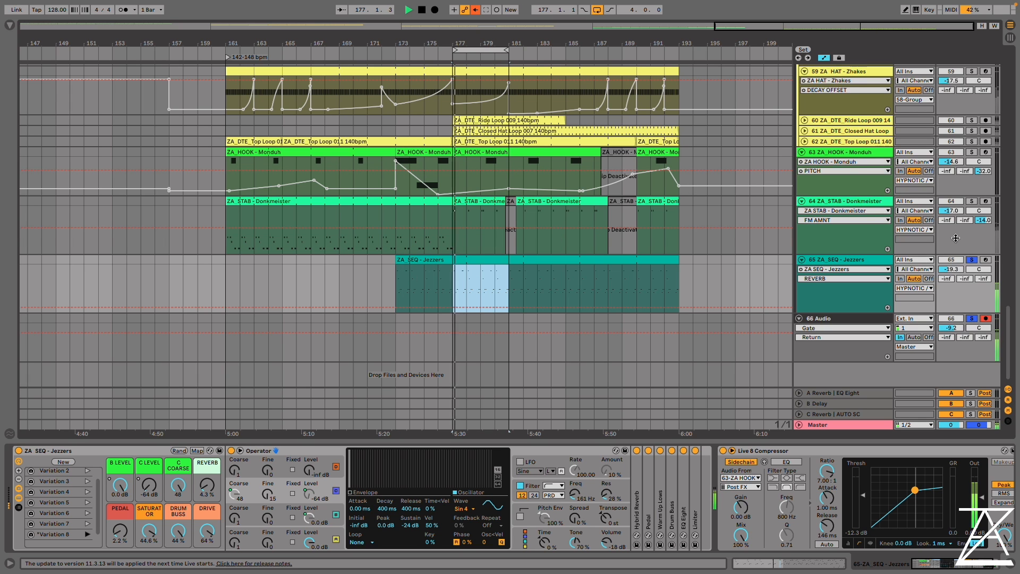
Activate the RUMBLE, ZA_BASS - Dirt and Grit and ZA_ACID - Bastic tracks, and set the tempo to 138 BPM
scroll(955, 237, "up", 10)
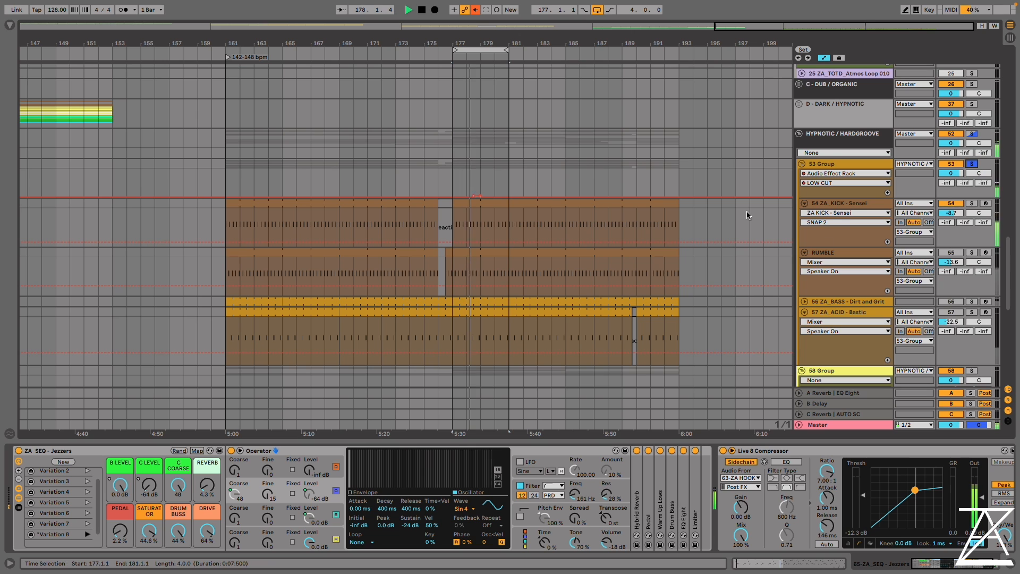
scroll(709, 212, "down", 3)
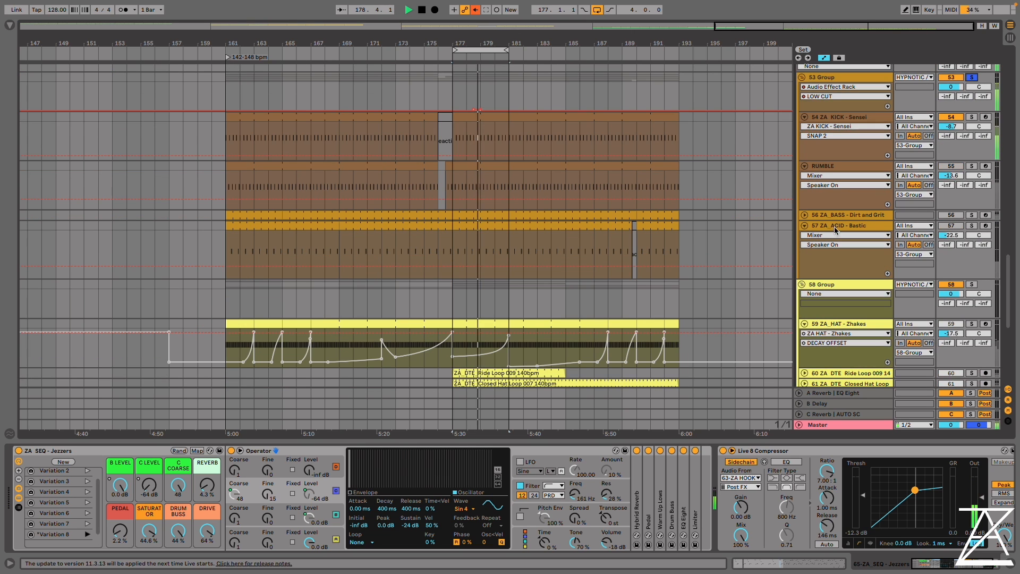
left_click(954, 166)
left_click(952, 215)
left_click(952, 226)
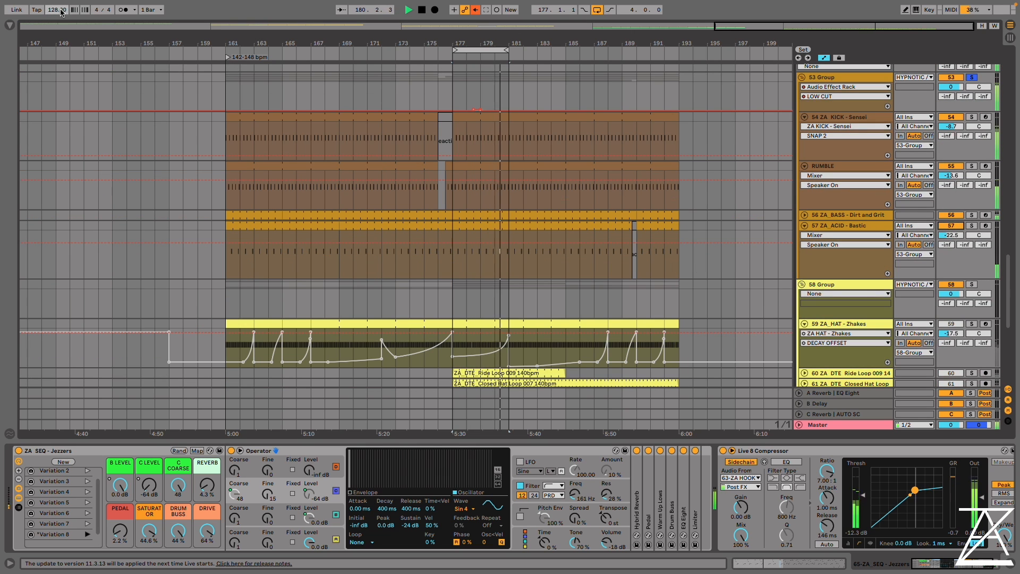
left_click_drag(61, 11, 61, 7)
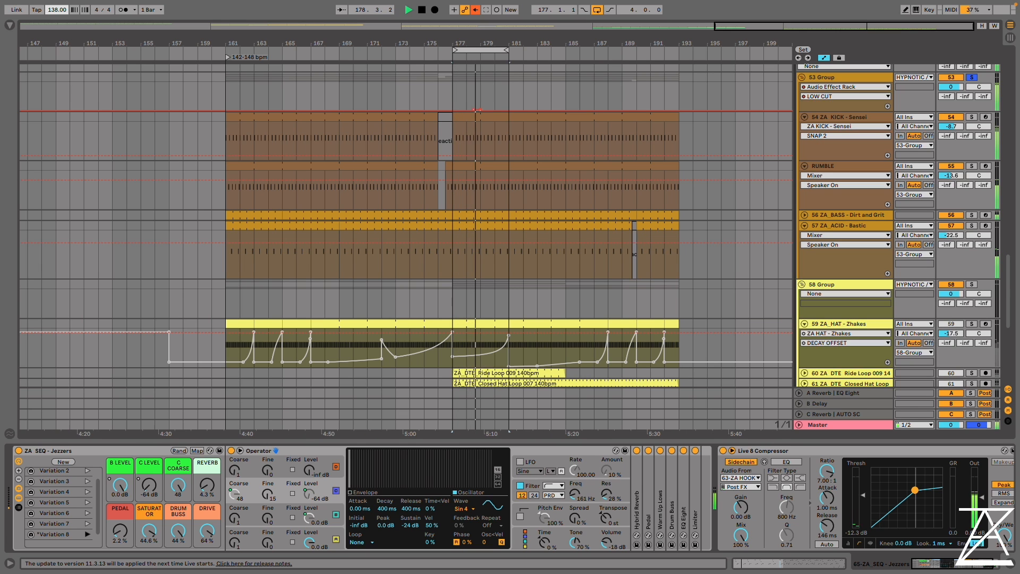
Set the Jezzers macros to C LEVEL 0.0 dB, REVERB 31 % and C COARSE 7 while the loop plays
scroll(432, 195, "down", 3)
scroll(432, 193, "down", 5)
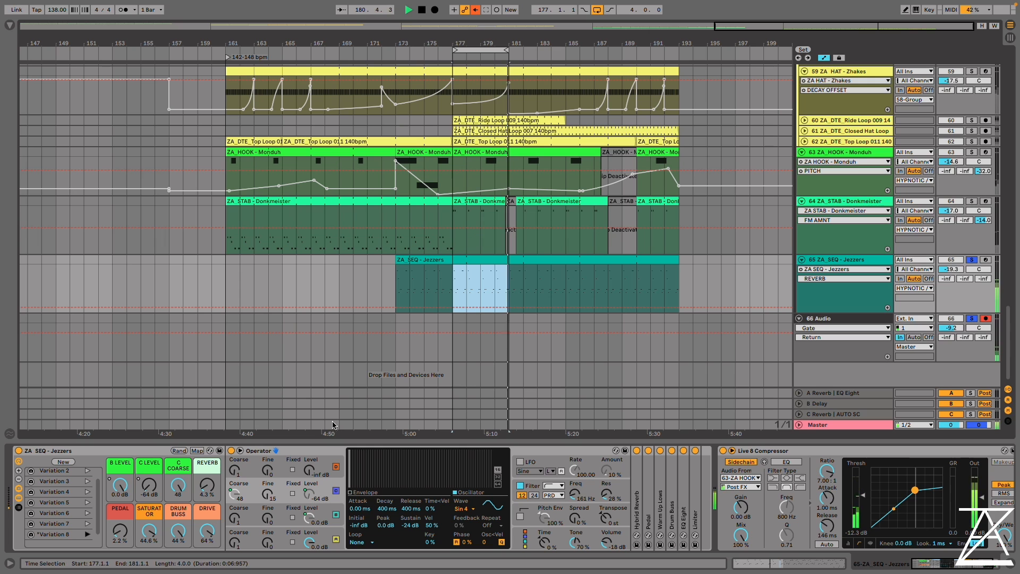
left_click_drag(149, 485, 149, 443)
left_click_drag(206, 485, 207, 466)
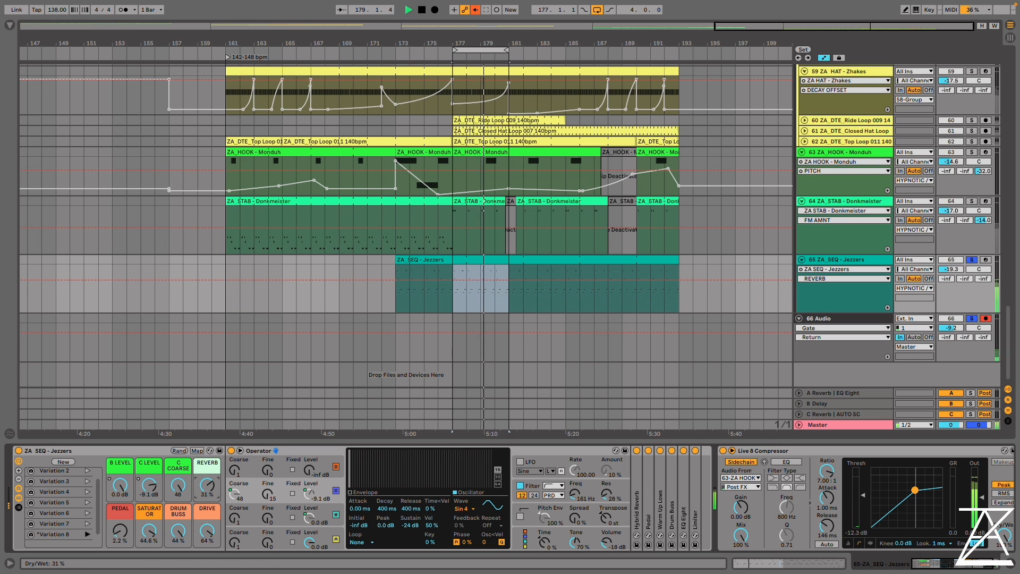
left_click(150, 485)
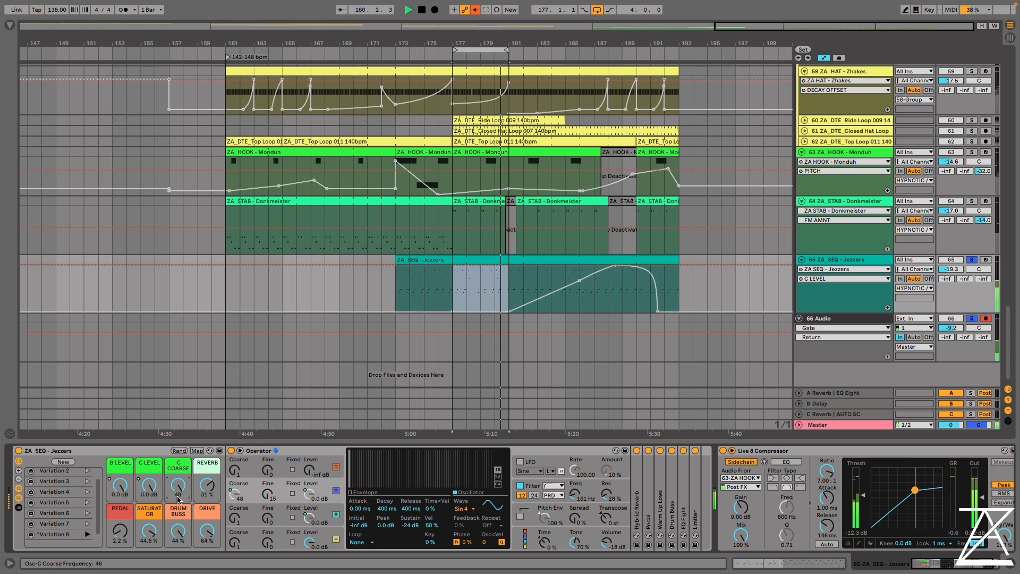
left_click_drag(178, 500, 179, 518)
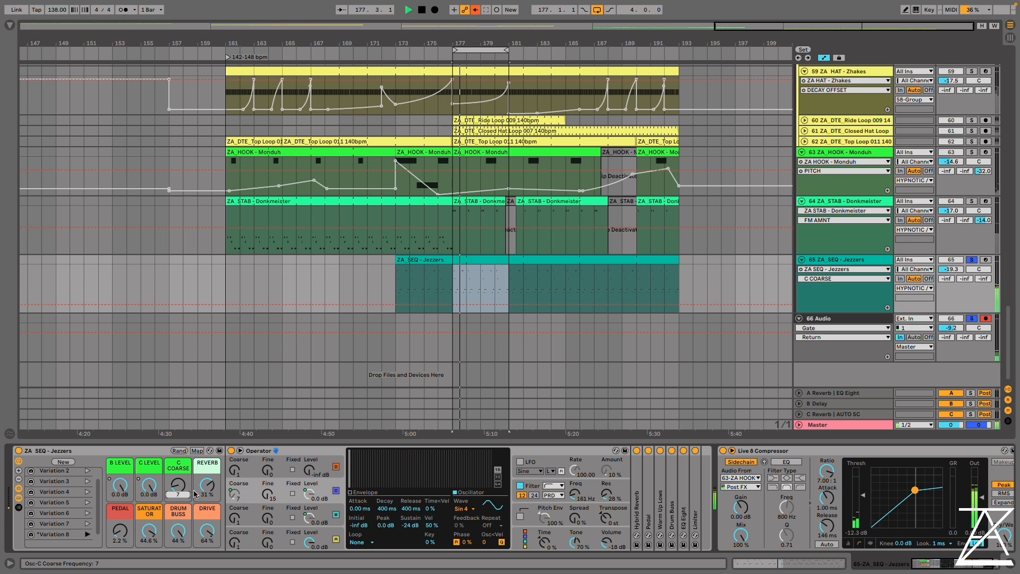
Solo the Ride, Closed Hat and Top Loop tracks together with the ZA_HAT - Zhakes track
left_click(972, 121)
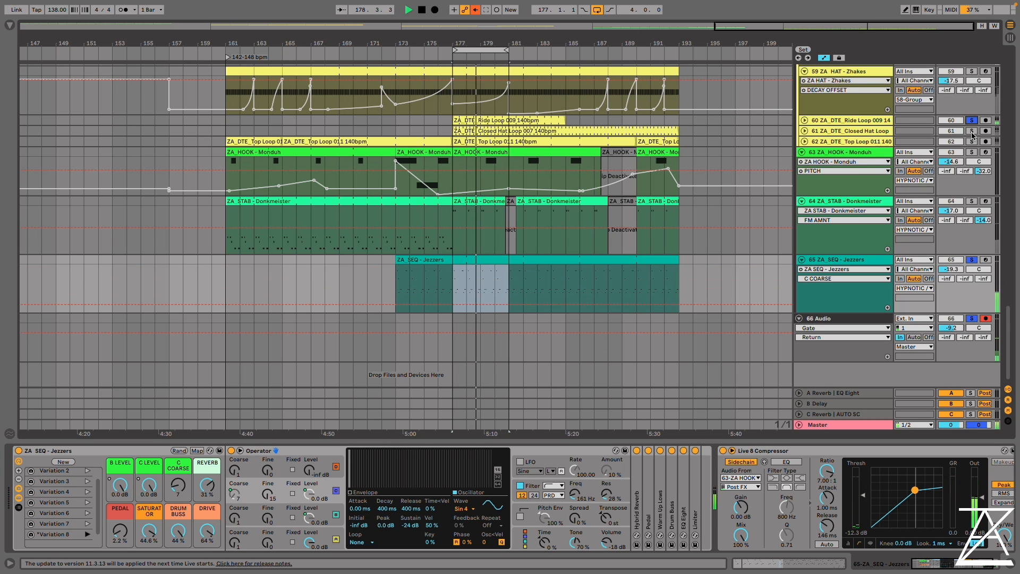
left_click(972, 142)
left_click(969, 71)
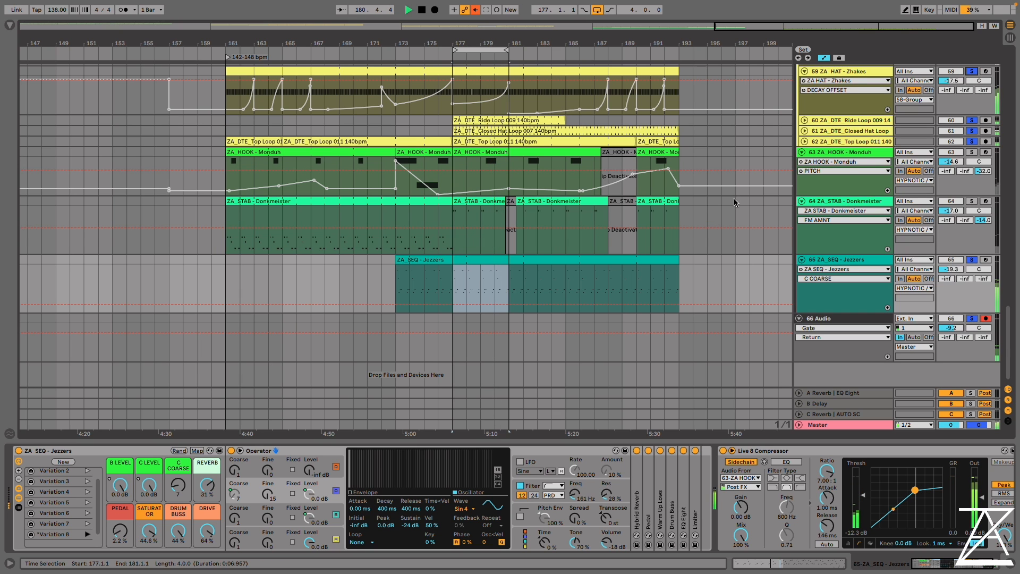
Lower the ZA_HAT - Zhakes decay modulation to 7.14 %, ATTACK MOD to 10.5 % and DECAY OFFSET to -25 %
left_click(857, 133)
left_click(856, 123)
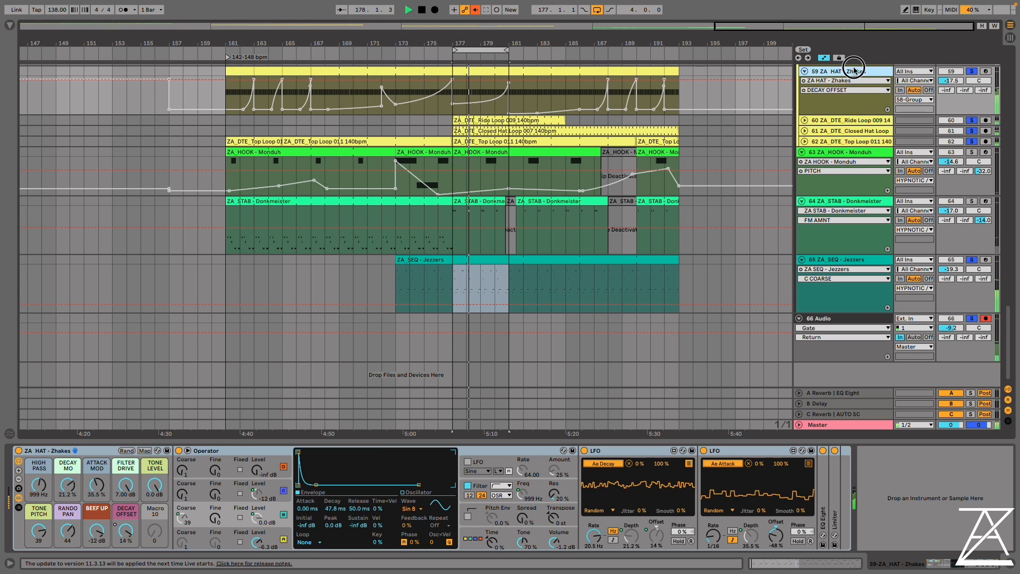
left_click_drag(67, 485, 126, 558)
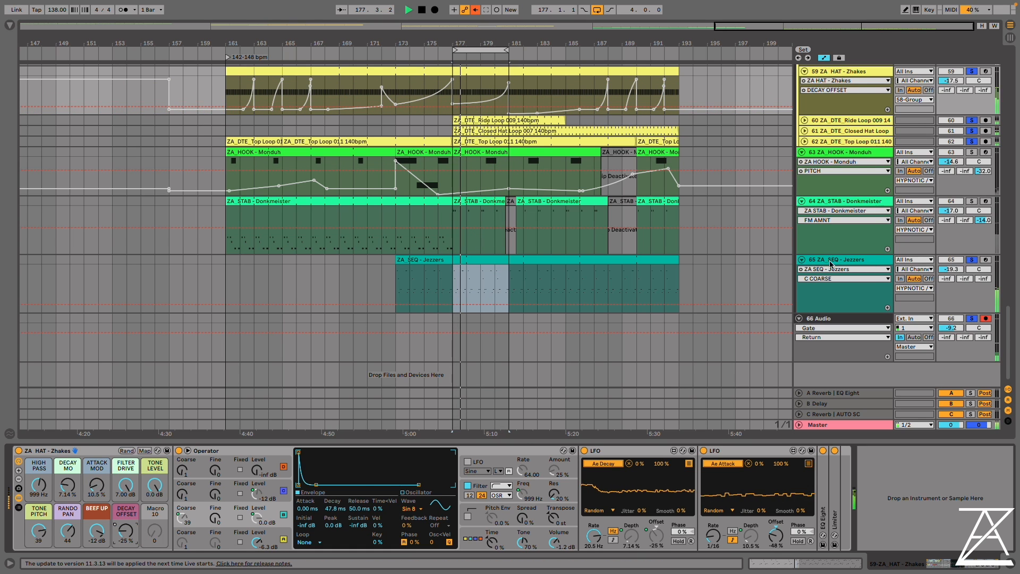
Set the ZA_SEQ - Jezzers C COARSE macro to 39 and C LEVEL to -9.1 dB
left_click(863, 284)
left_click_drag(174, 486, 149, 483)
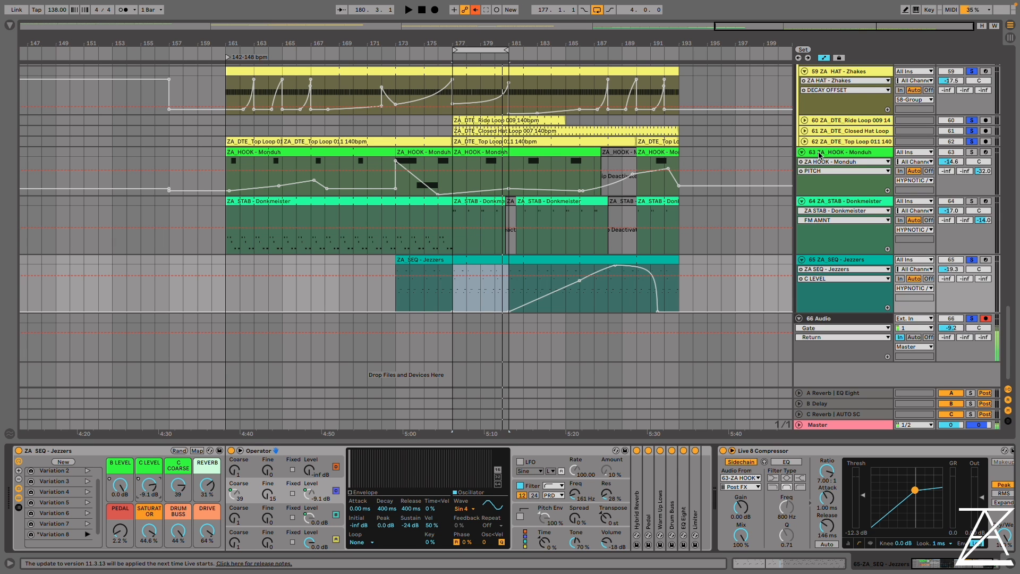
Restart loop playback and solo the Monduh hook and Donkmeister stab tracks
scroll(862, 168, "up", 3)
key("space")
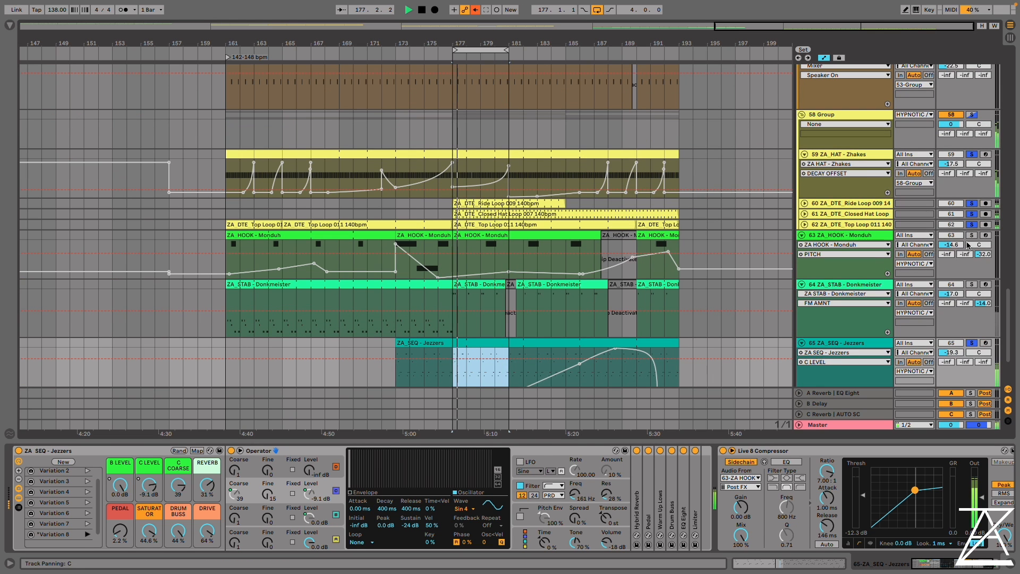
left_click(972, 264)
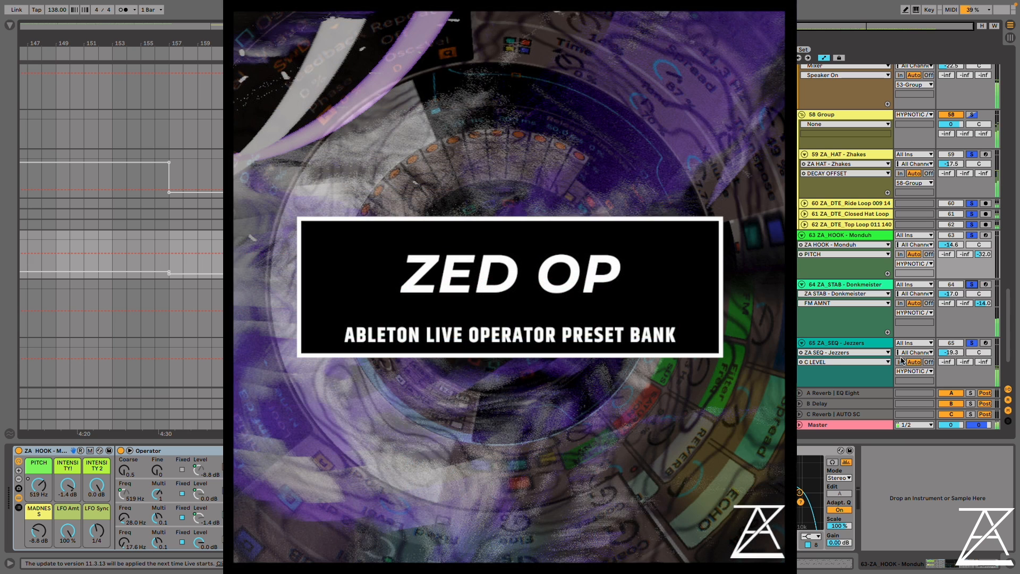
Select the ZA_HOOK - Monduh track to show its devices and re-enable the overridden automation
left_click(850, 236)
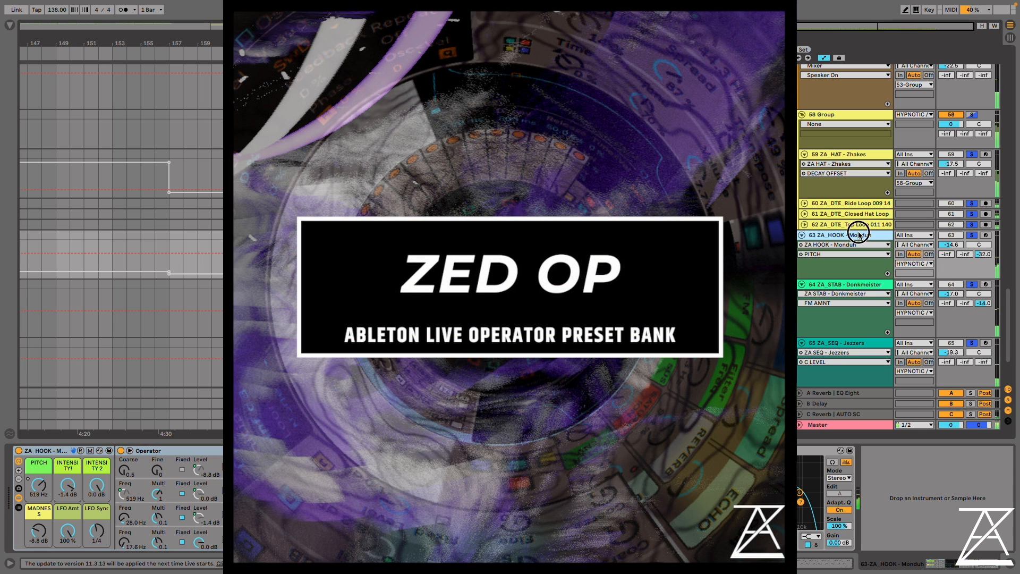
left_click(483, 235)
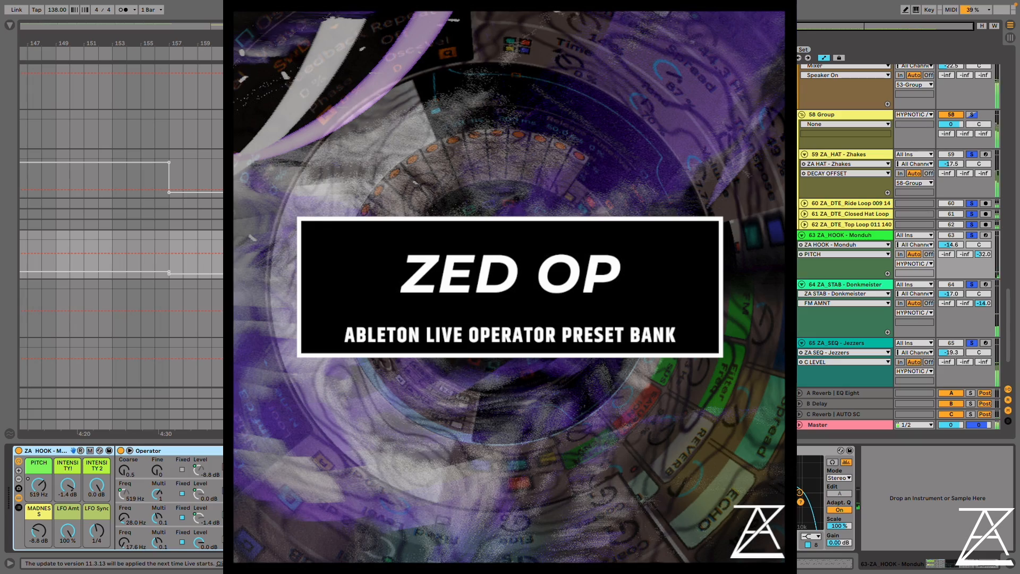
left_click(476, 9)
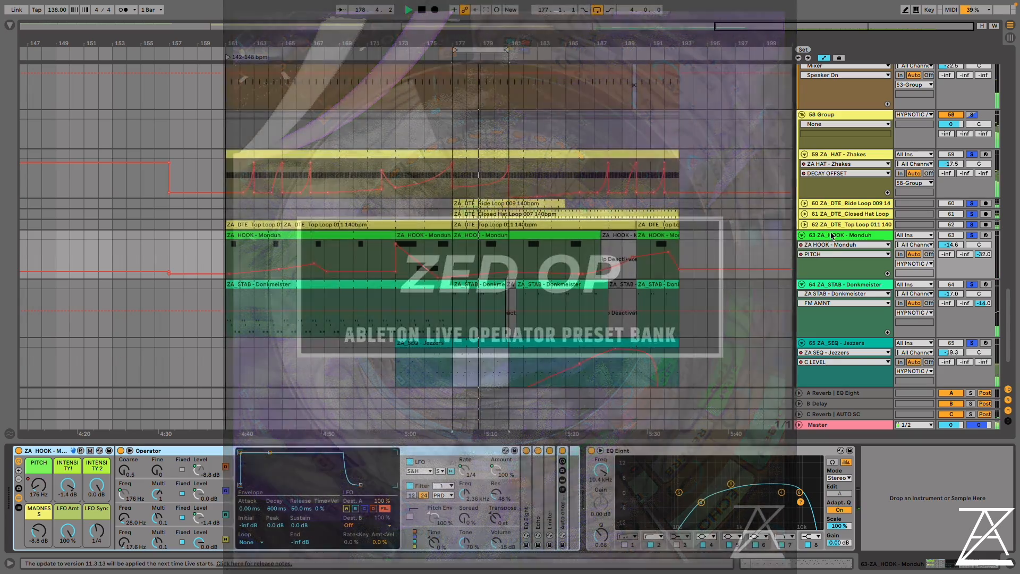
left_click(832, 236)
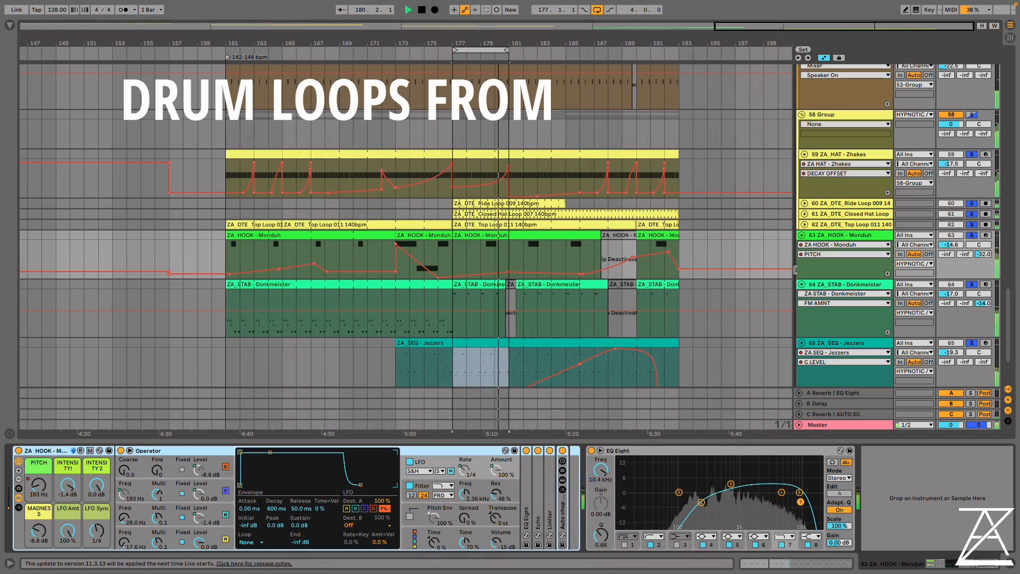
left_click(842, 236)
Replace the individual track solos with a solo on the 58 Group, and release it to play the full mix
scroll(637, 297, "down", 2)
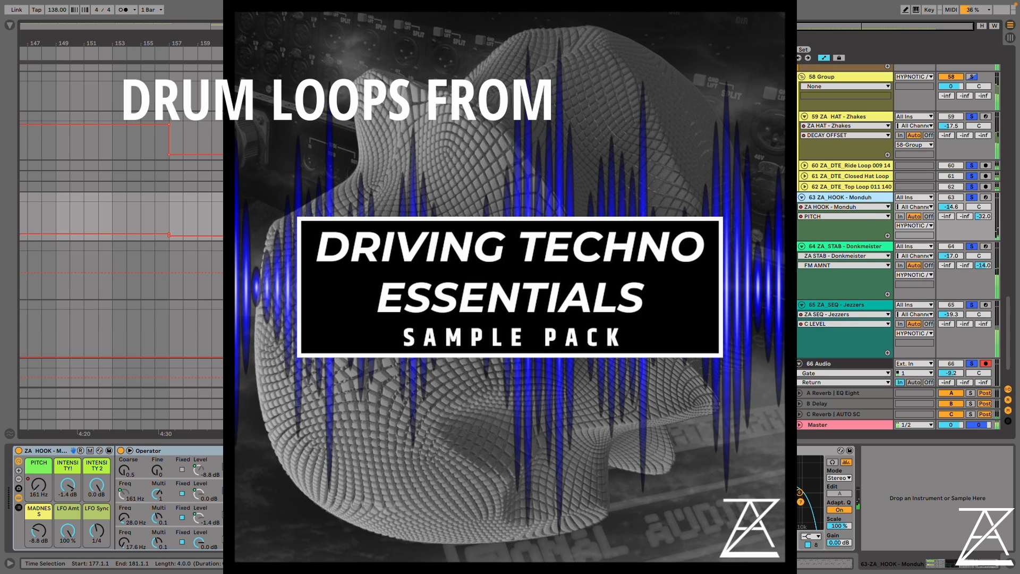
scroll(974, 139, "up", 2)
left_click(972, 130)
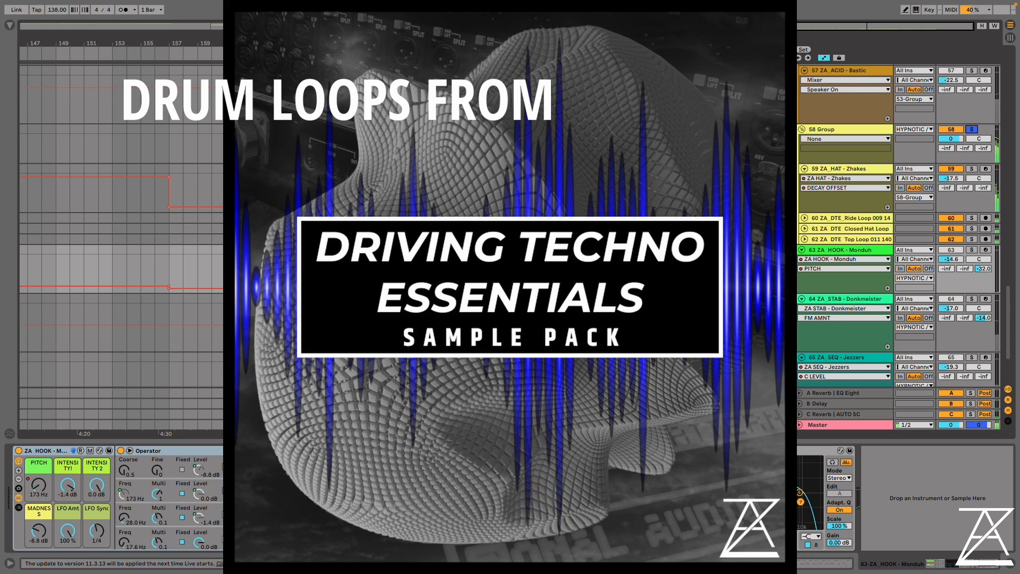
scroll(897, 217, "down", 5)
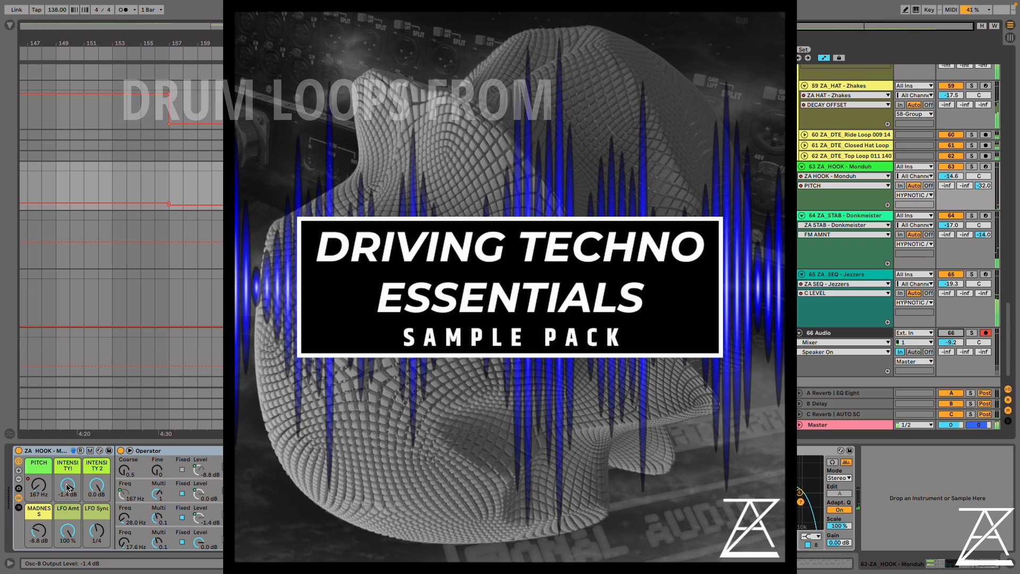
Lower the Monduh hook's first INTENSITY macro to -4.1 dB, sweep its PITCH and re-enable the overridden automation
left_click_drag(68, 485, 38, 468)
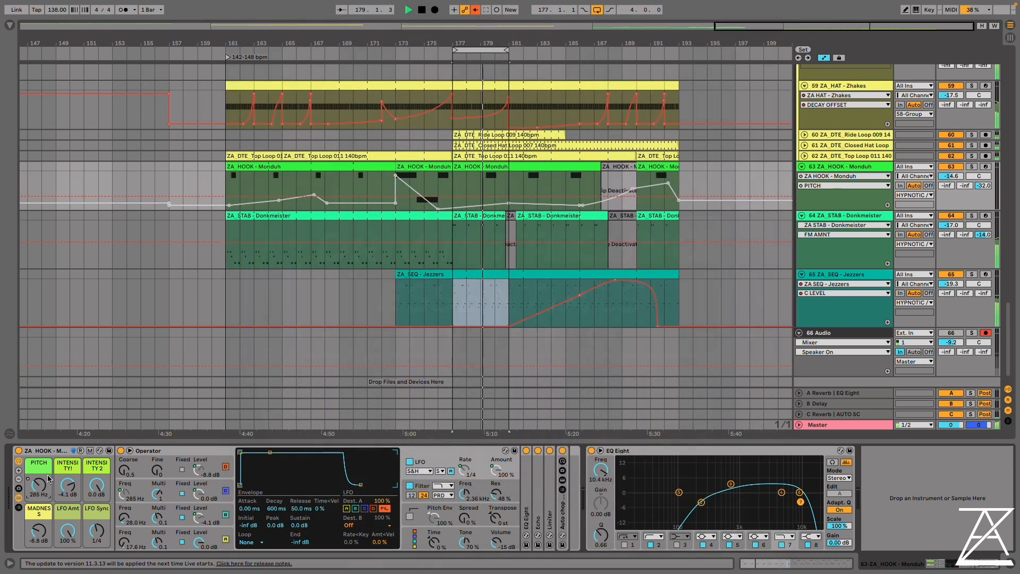
left_click(476, 10)
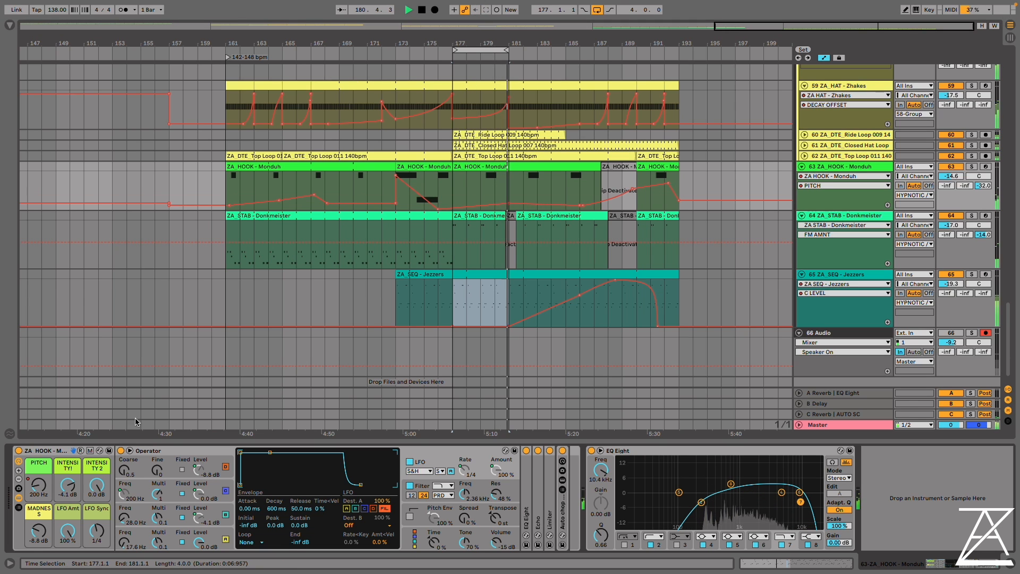
Randomize the macros of the Monduh hook, Donkmeister stab and Jezzers sequence racks during playback
left_click(82, 450)
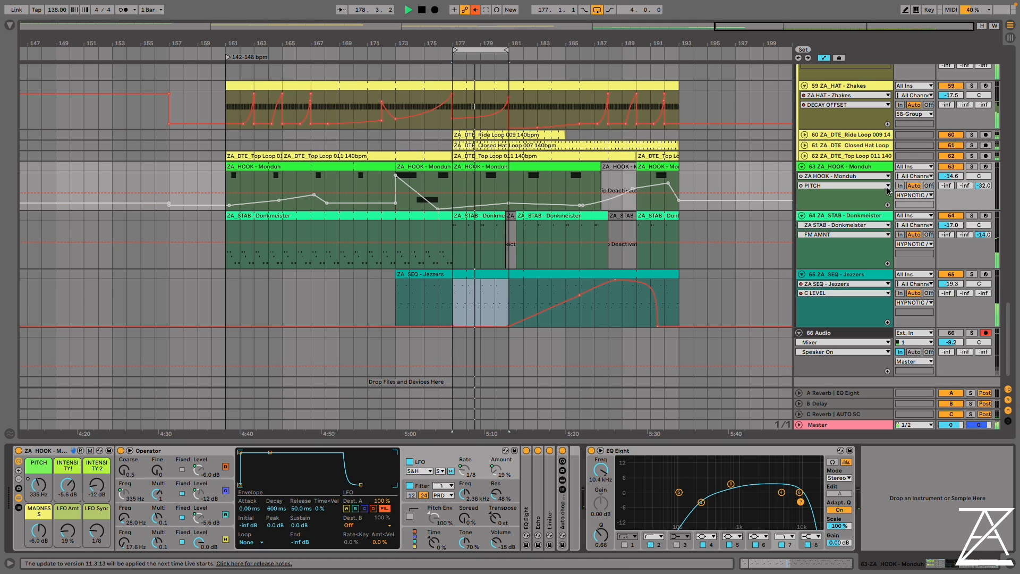
left_click(850, 215)
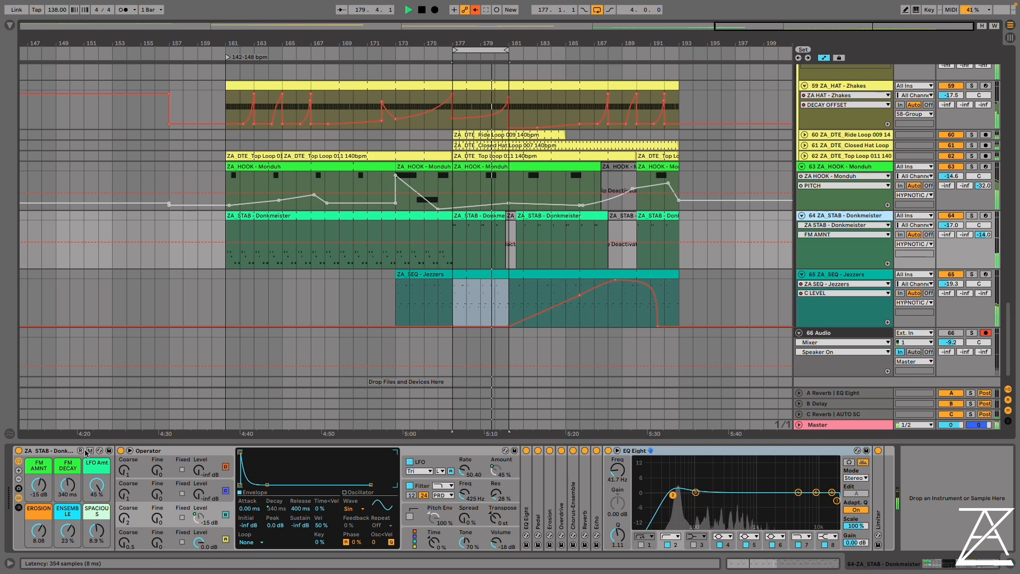
left_click(863, 274)
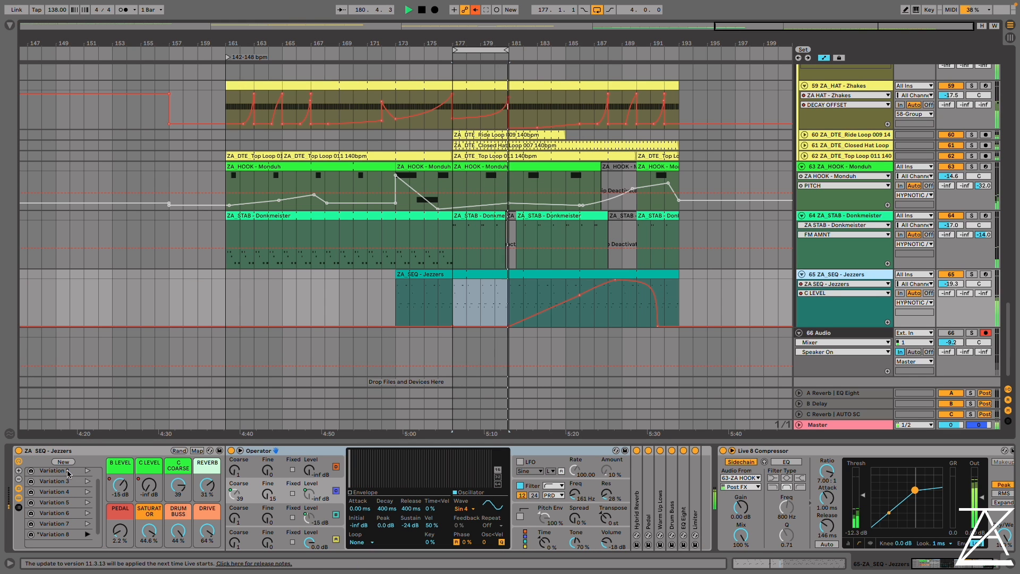
left_click(179, 450)
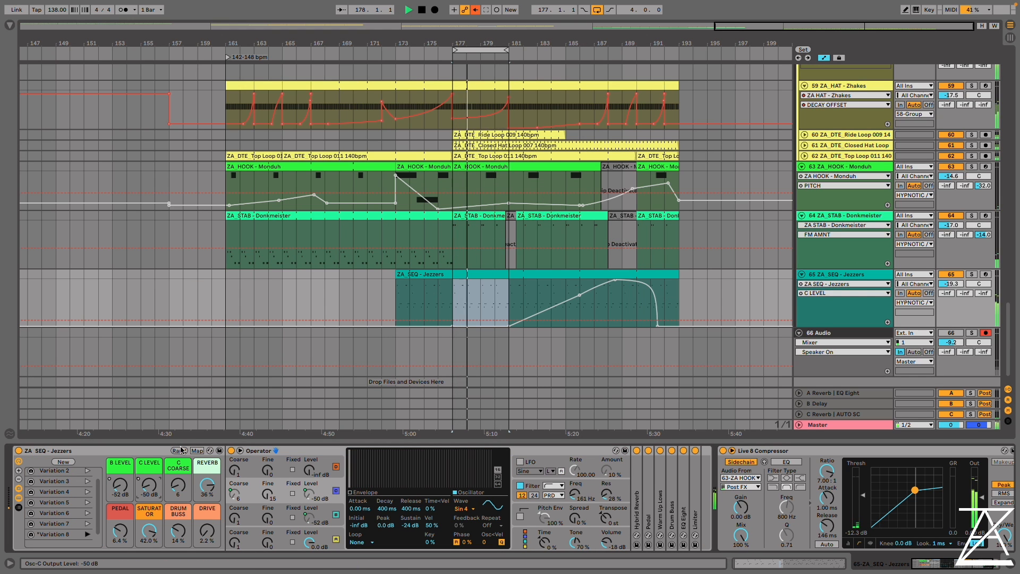
left_click(179, 451)
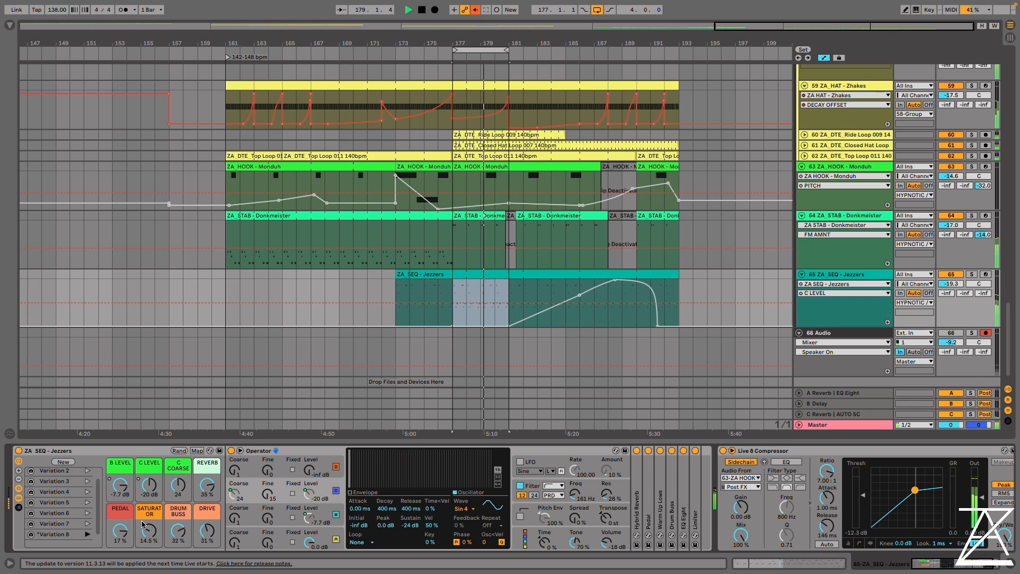
Raise the Jezzers SATURATOR macro to 36.4 % and DRIVE to 62 %
left_click_drag(147, 528, 147, 505)
left_click_drag(206, 529, 206, 499)
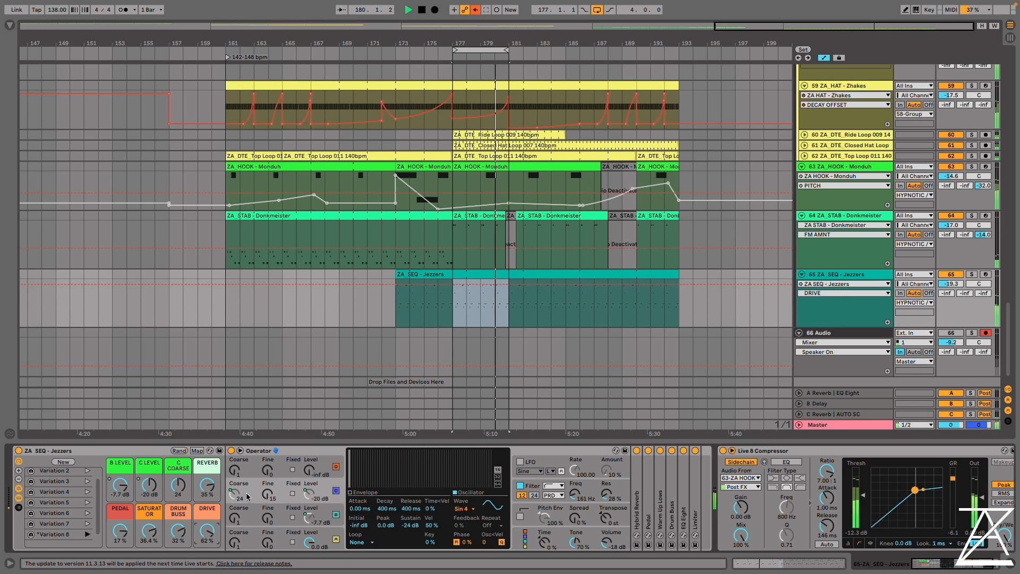
Inspect the notes of the ZA_HOOK - Monduh clip at bar 177, and return to the Donkmeister stab's devices
double_click(502, 174)
left_click_drag(391, 276, 240, 275)
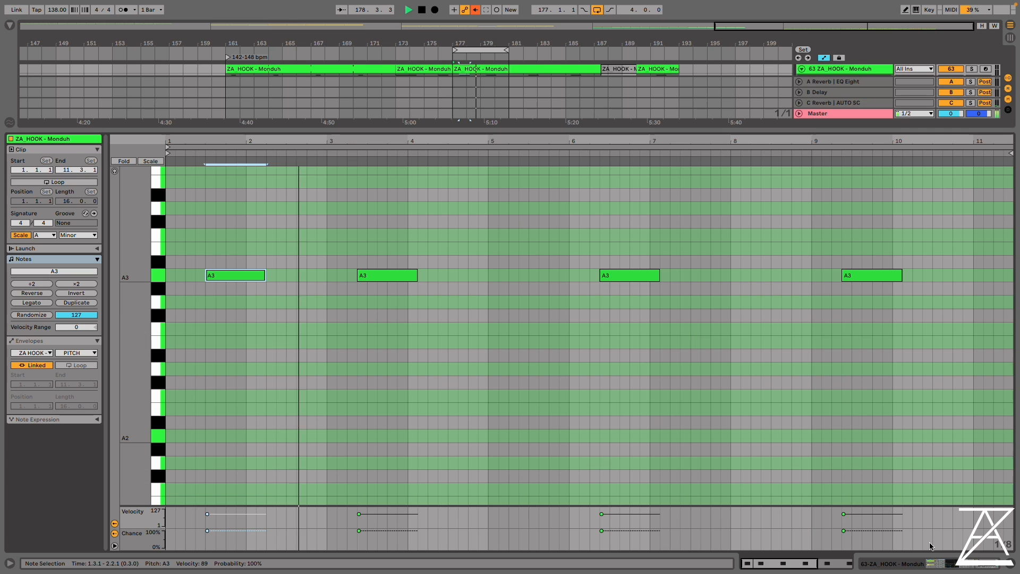
left_click(907, 563)
left_click(845, 202)
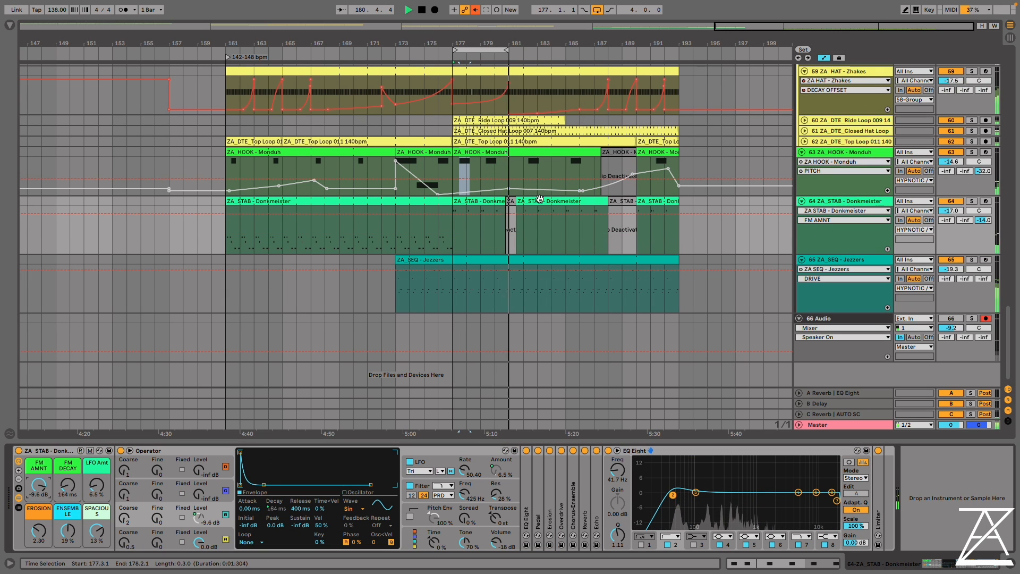
Add an A3 note at 4.3.3 in the ZA_HOOK - Monduh clip and extend it to about bar 6
scroll(593, 200, "up", 3)
scroll(597, 221, "up", 4)
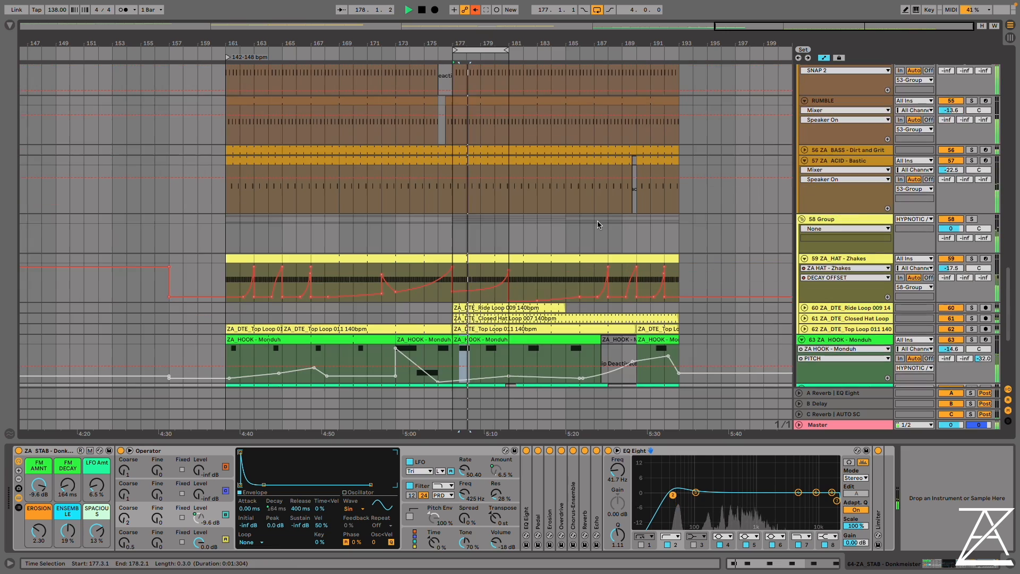
scroll(597, 218, "down", 6)
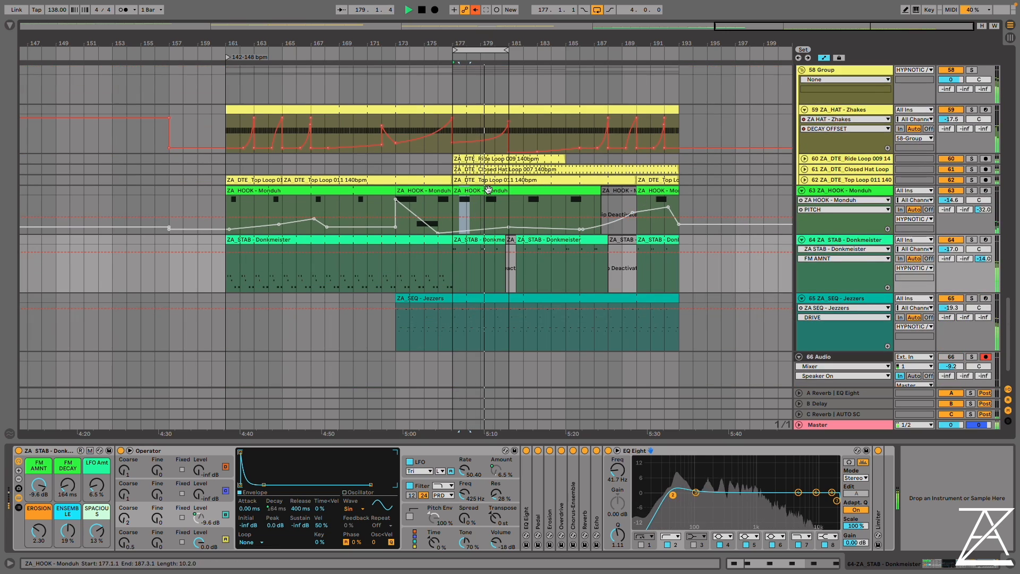
double_click(597, 221)
double_click(459, 277)
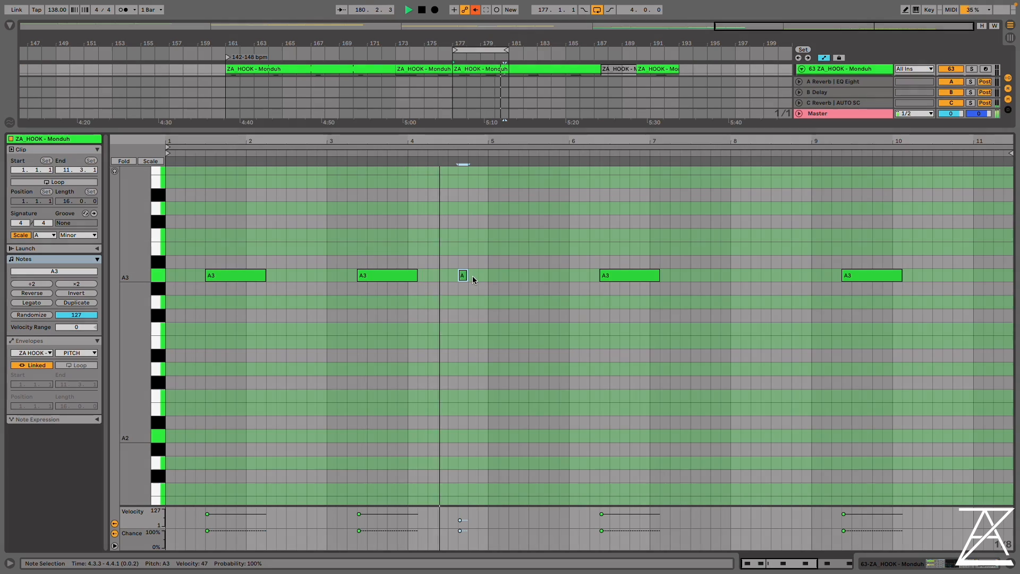
left_click_drag(468, 276, 563, 279)
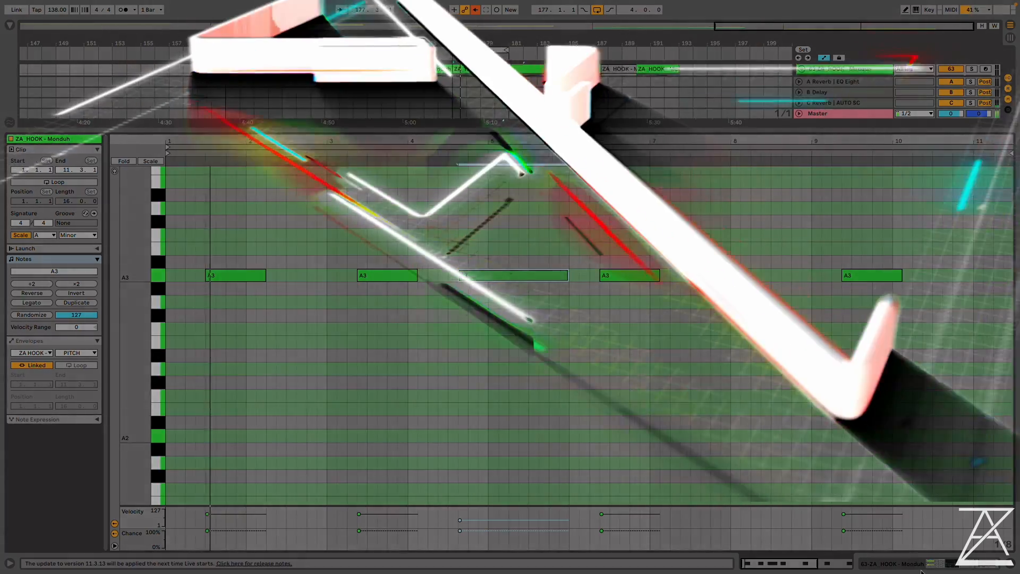